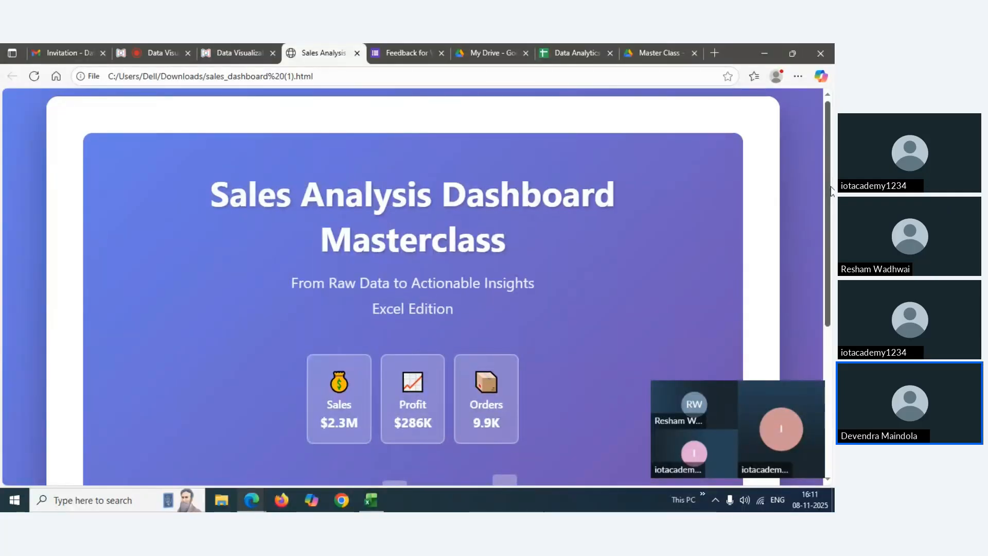
Show the Sales Analysis Dashboard Masterclass title slide in the webinar window instead of the attendee grid
drag(829, 190, 829, 196)
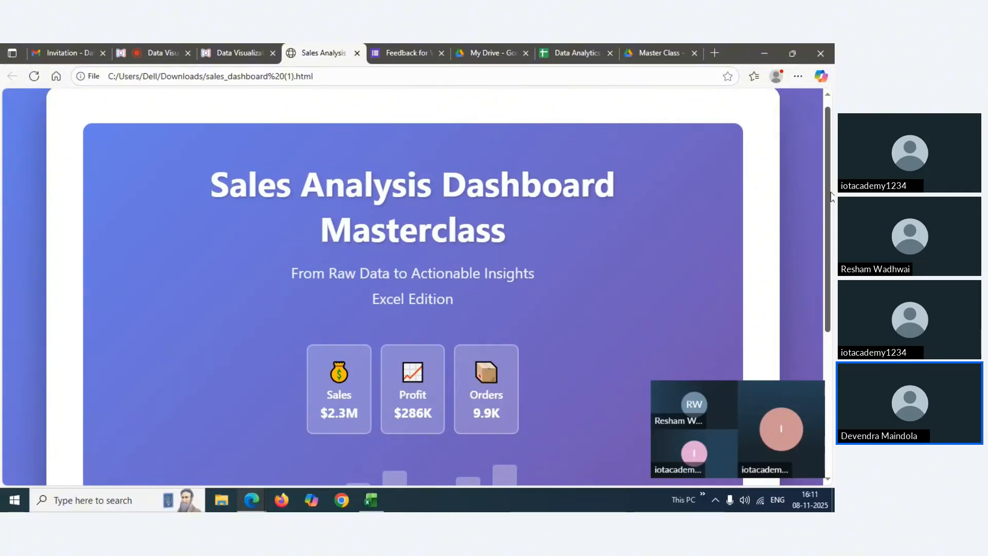
Advance past the Objectives & Learning Outcomes slide to slide 3 of 15 on the dataset
drag(831, 196, 830, 468)
click(733, 448)
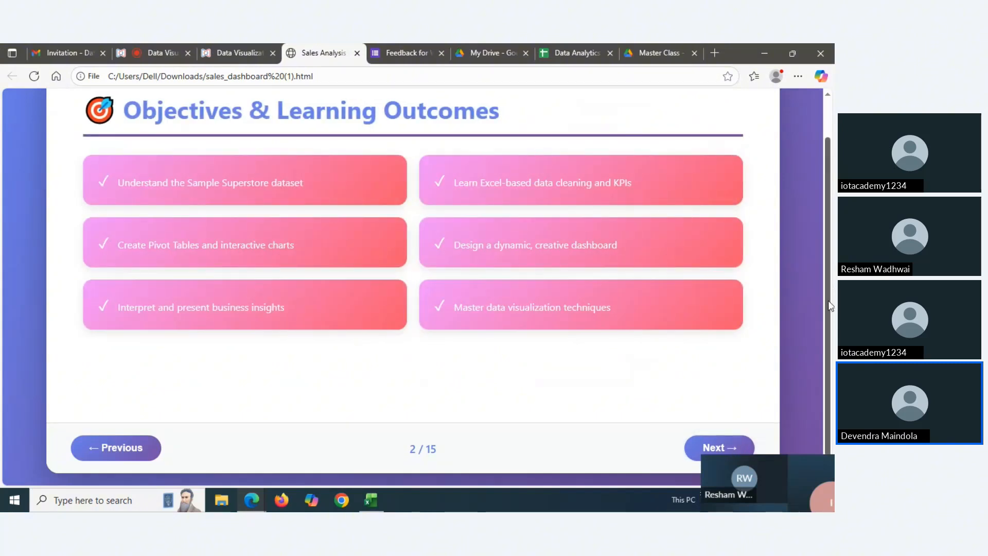
scroll(831, 306, up, 1)
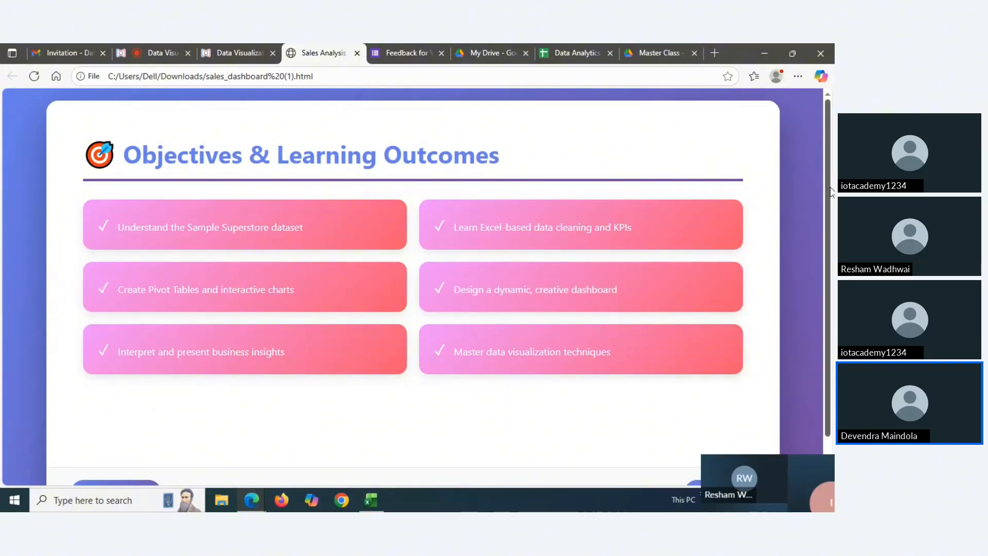
scroll(830, 192, down, 1)
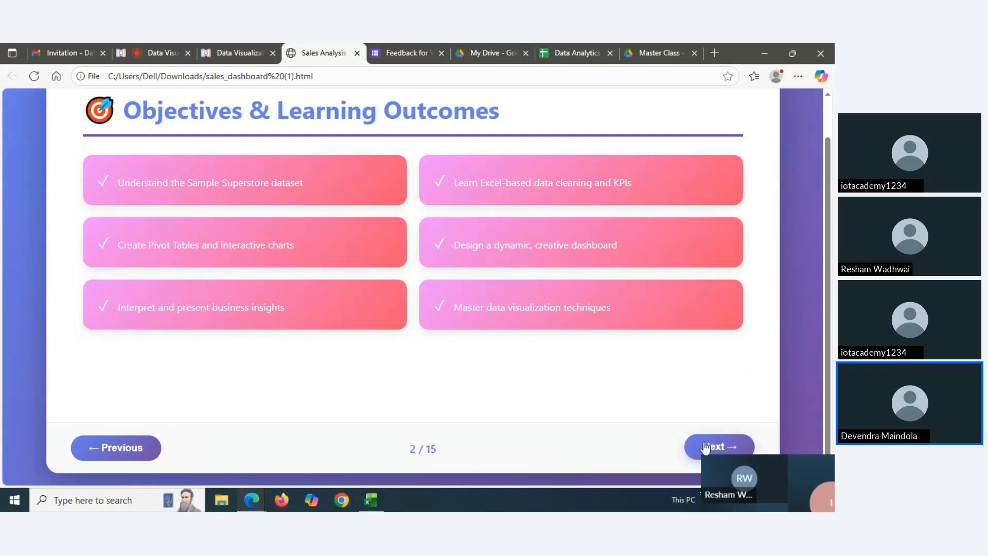
click(707, 448)
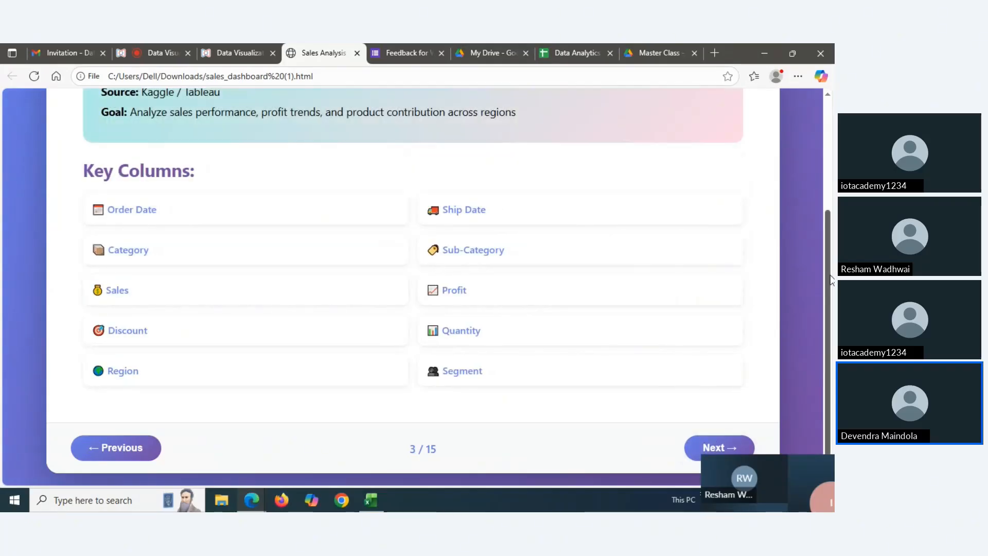
drag(831, 281, 830, 171)
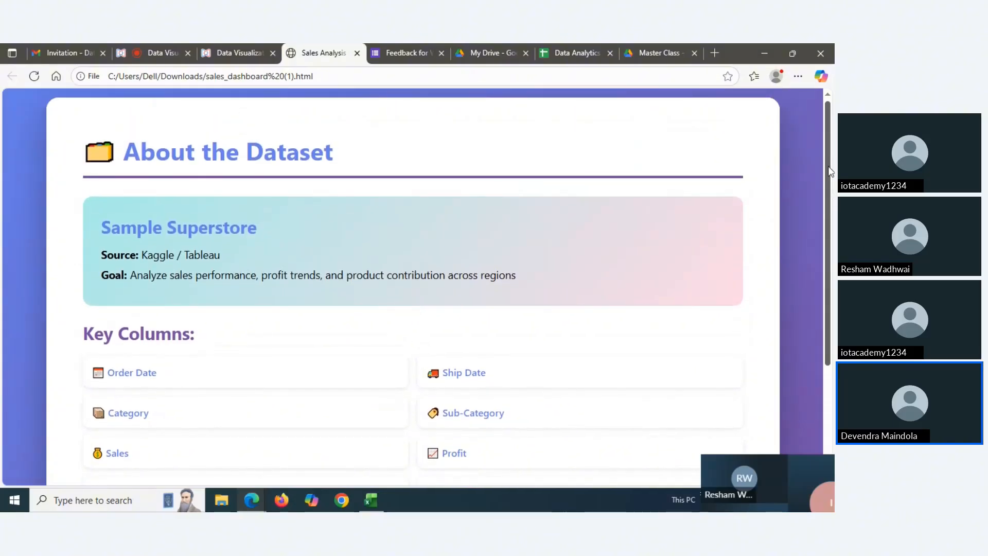
scroll(297, 225, down, 2)
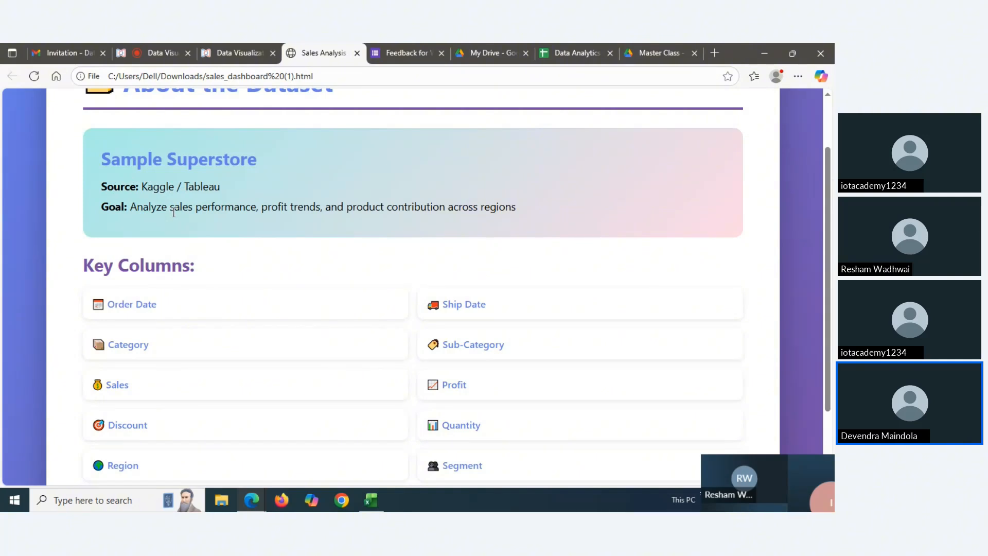
drag(830, 198, 827, 236)
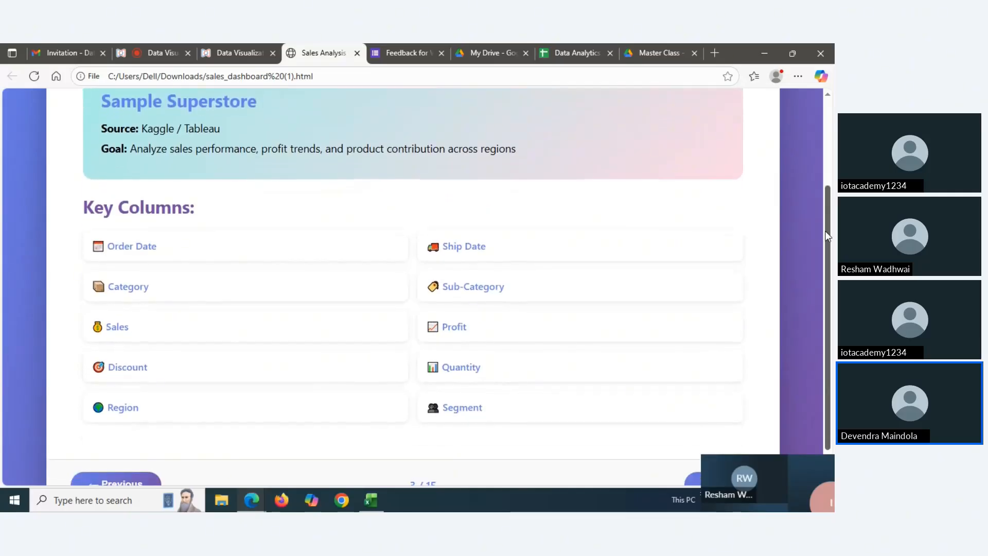
mouse_move(383, 499)
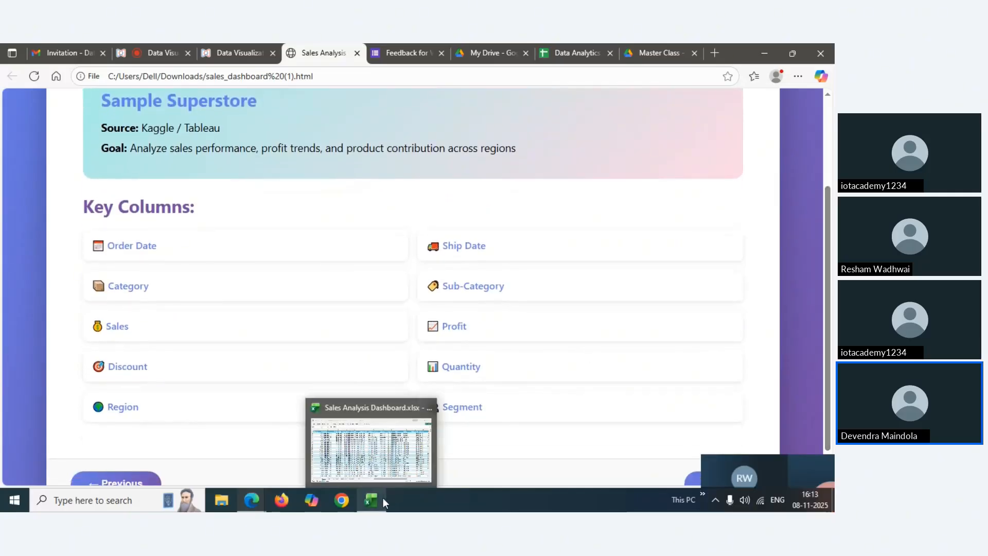
Open the Orders sheet and run down the Row ID column to the last order, 9994, and back
click(381, 462)
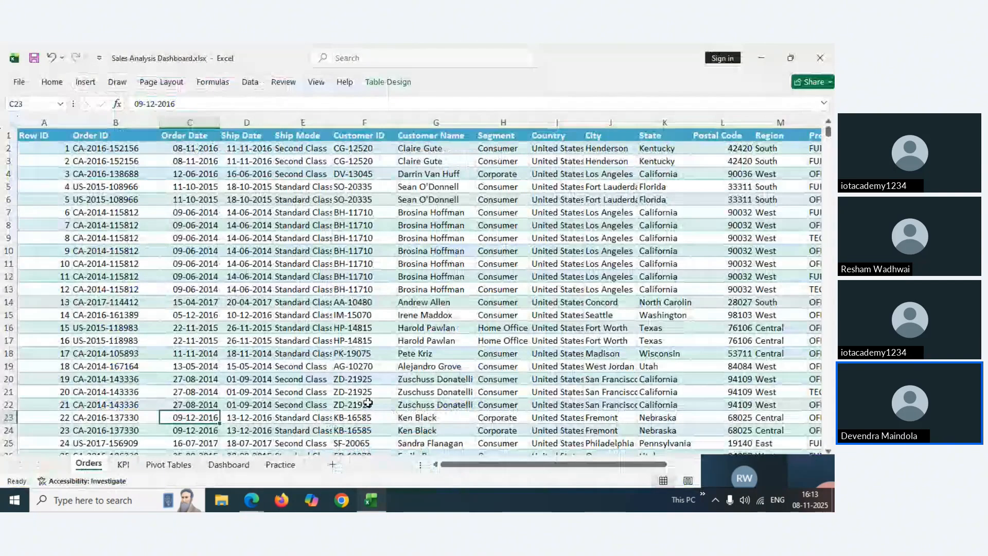
click(53, 137)
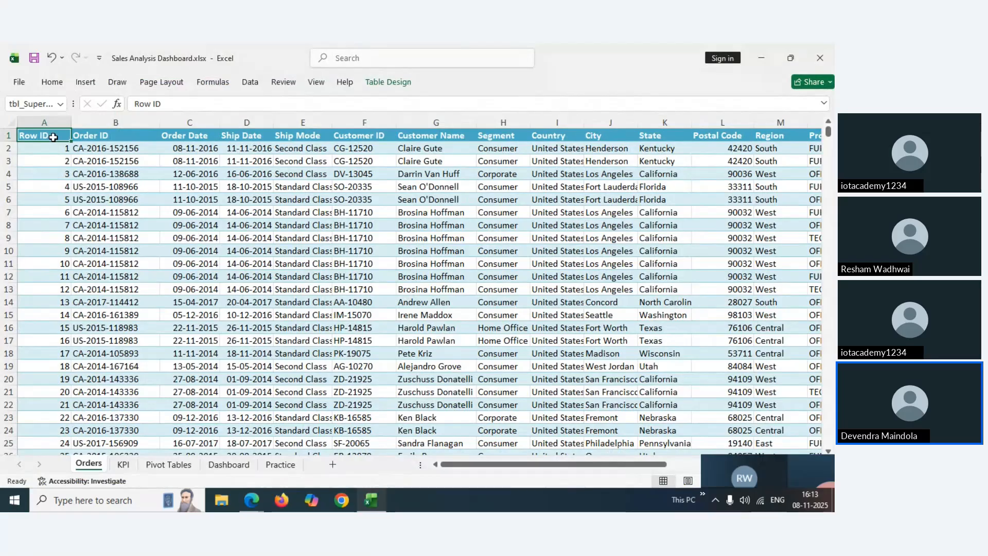
click(105, 137)
key(Left)
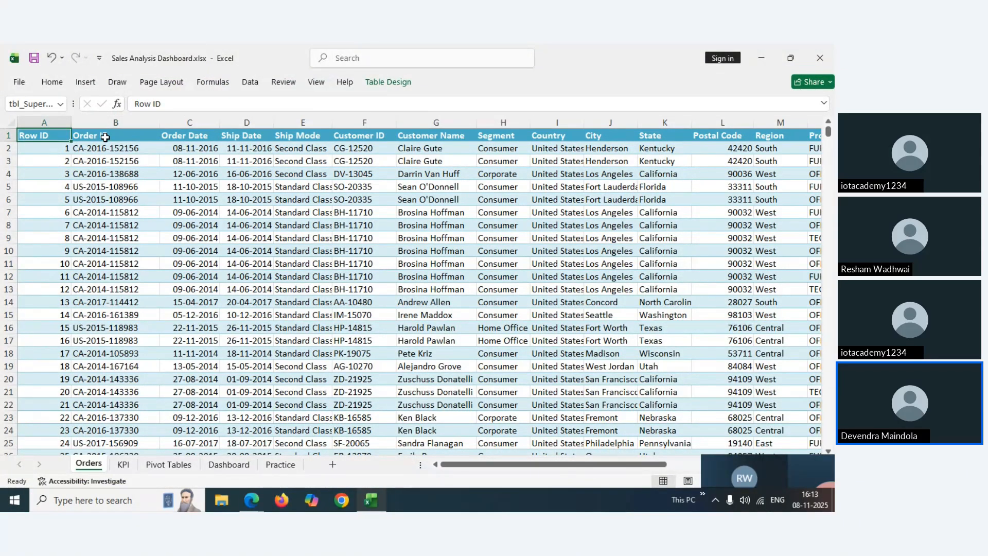
key(Down)
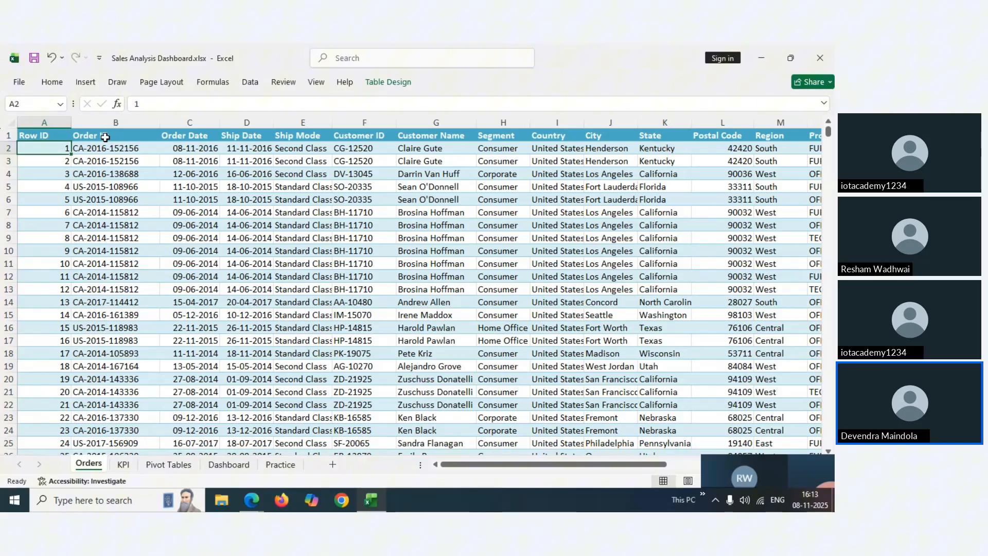
key(Up)
key(Down)
key(Down)
key(ctrl+Down)
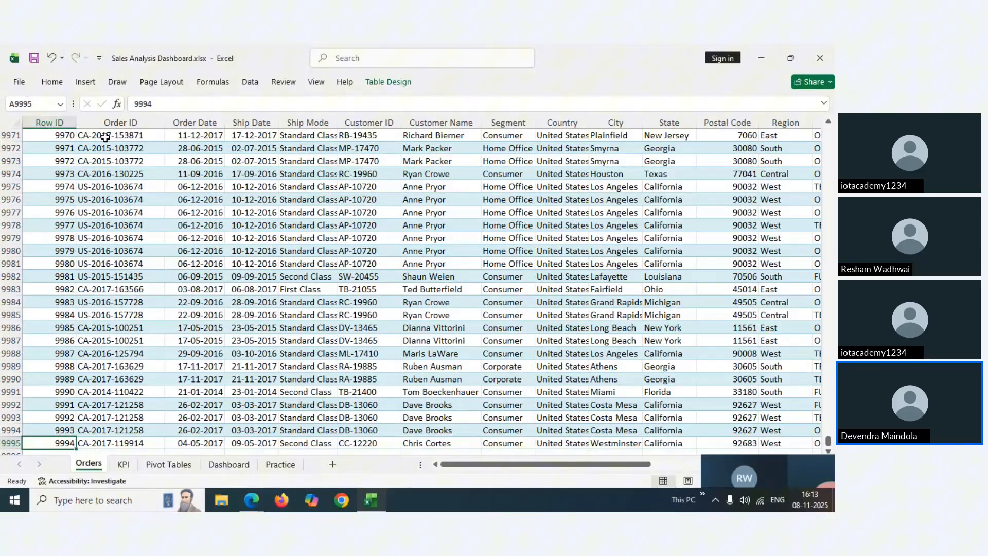
key(ctrl+Up)
Inspect the first Order ID, Order Date and Ship Date values in B2 to D2
key(Right)
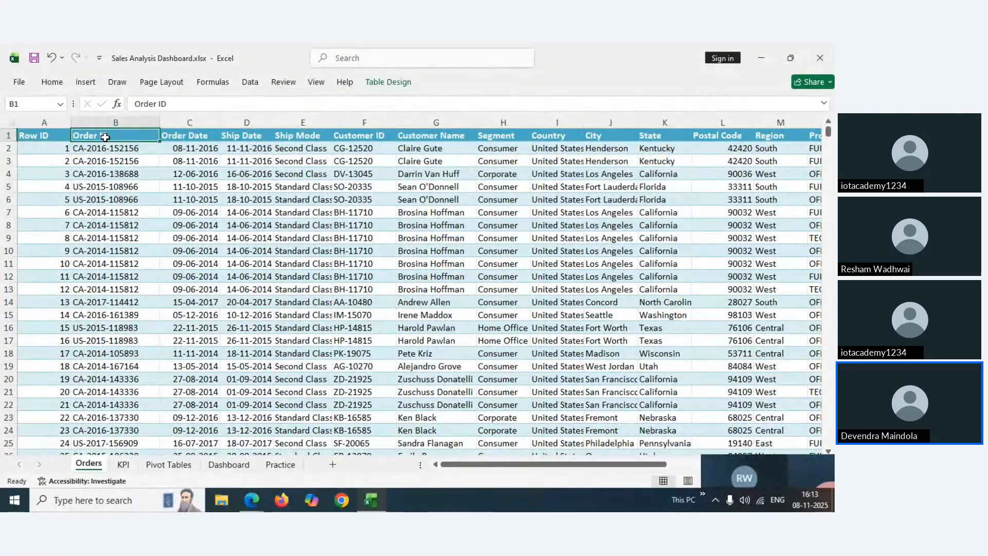
key(Down)
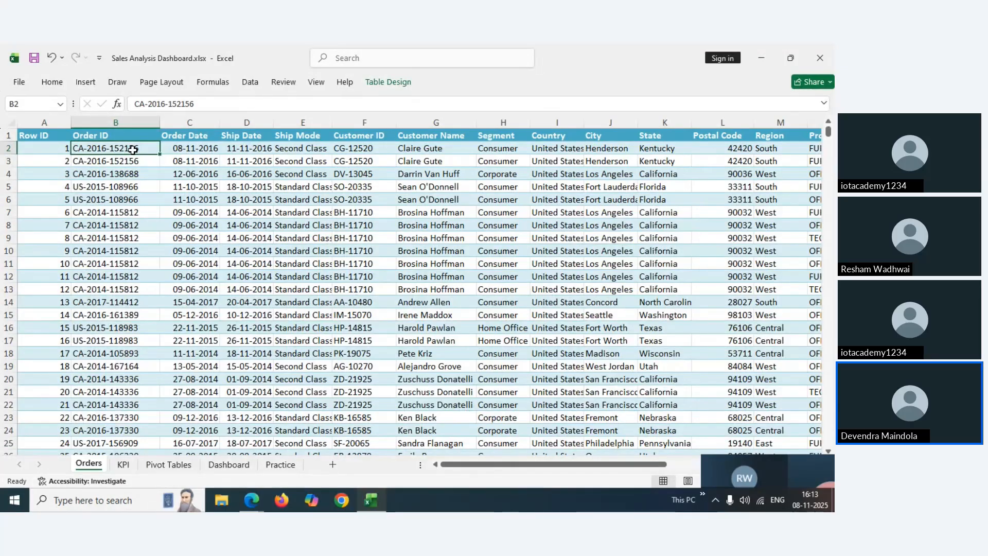
key(Right)
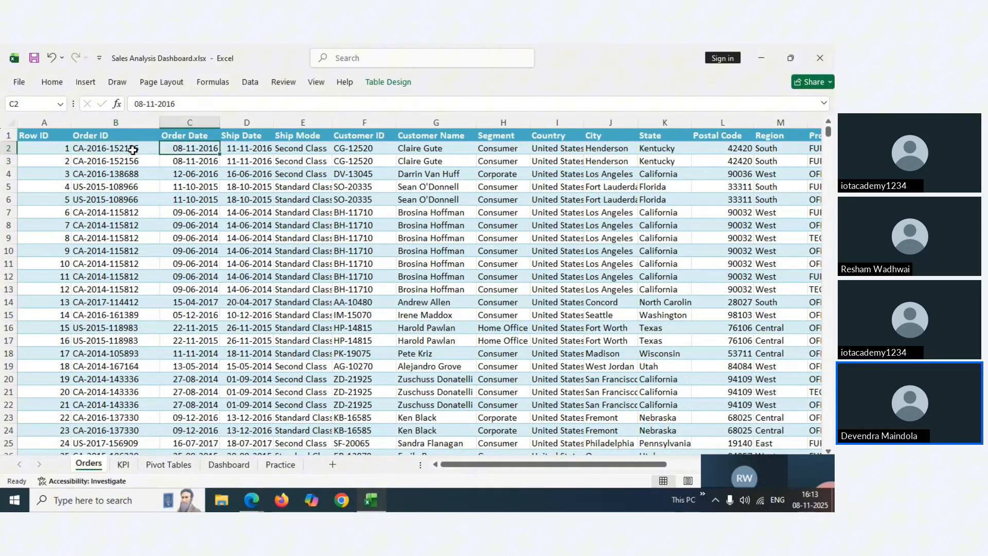
key(Up)
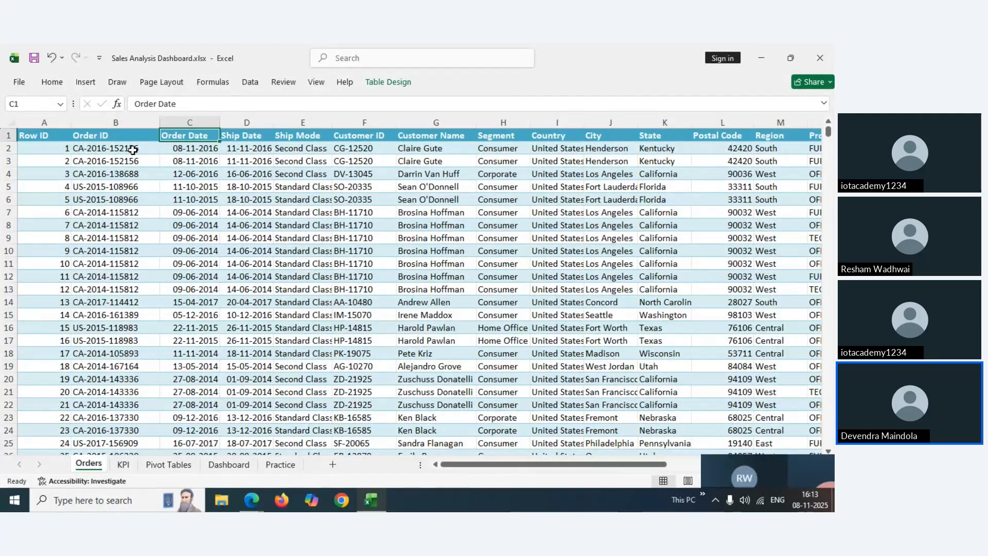
key(Down)
key(Up)
key(Down)
key(Right)
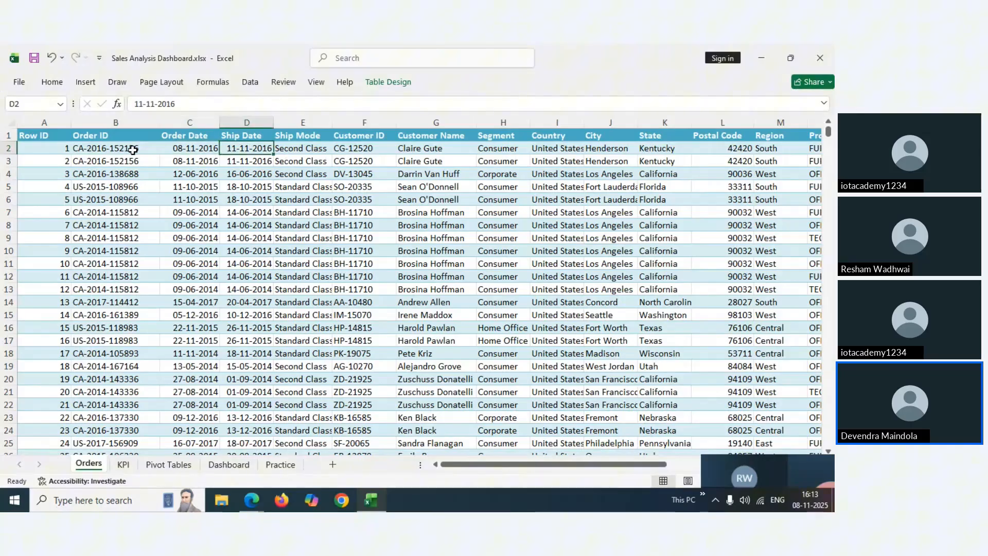
key(Left)
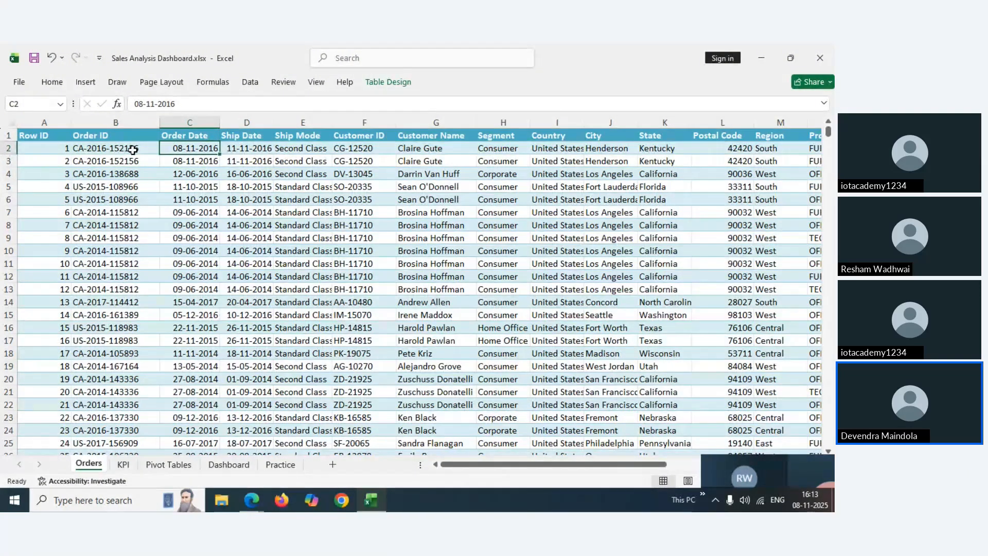
key(Right)
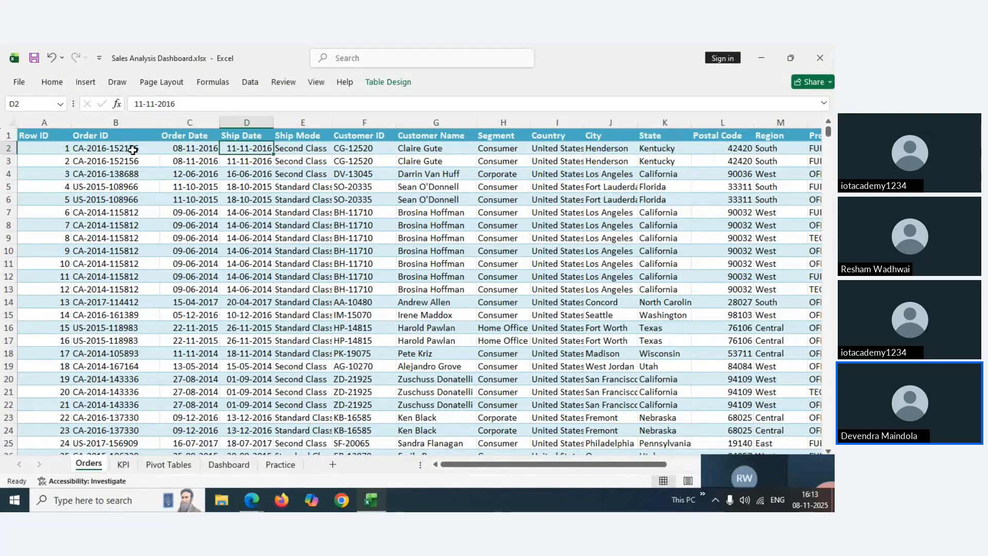
Continue across the Ship Mode, Customer ID and Segment columns and their headings
click(193, 154)
key(Right)
key(Right)
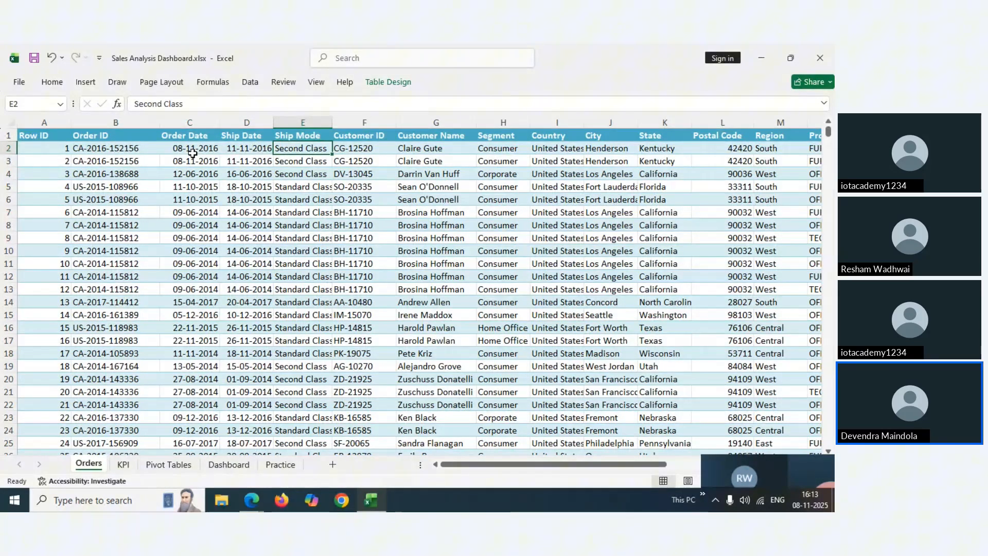
key(Right)
key(Left)
key(Right)
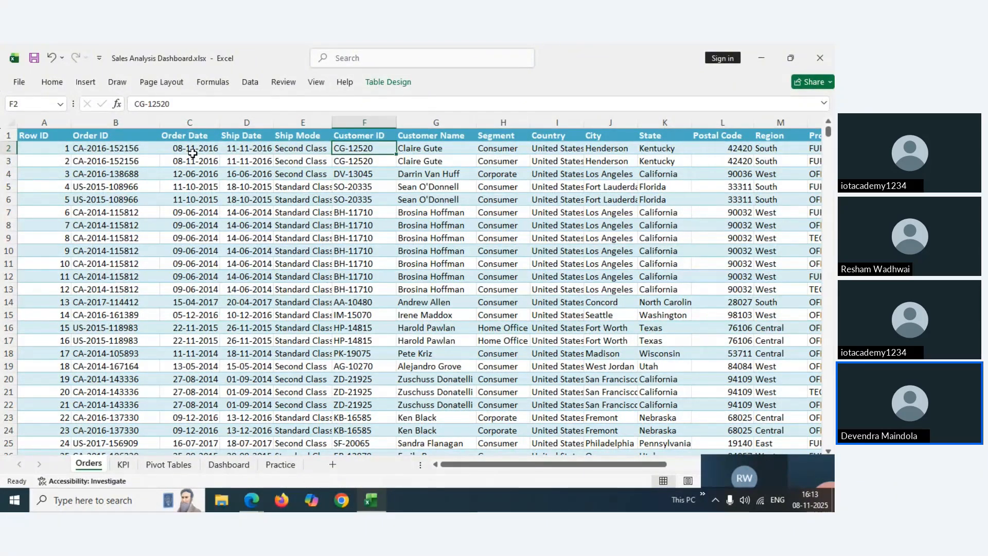
key(Up)
key(Down)
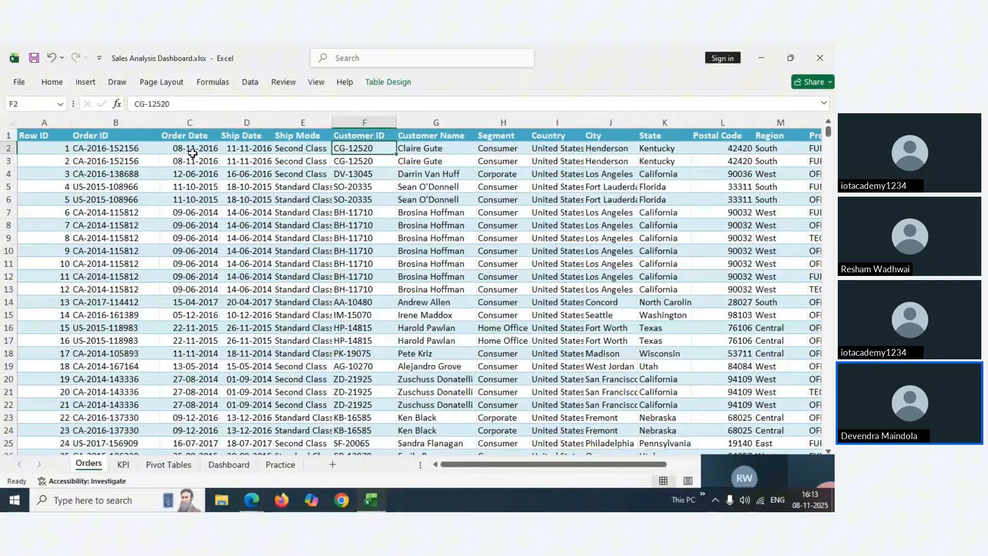
key(Right)
key(Right)
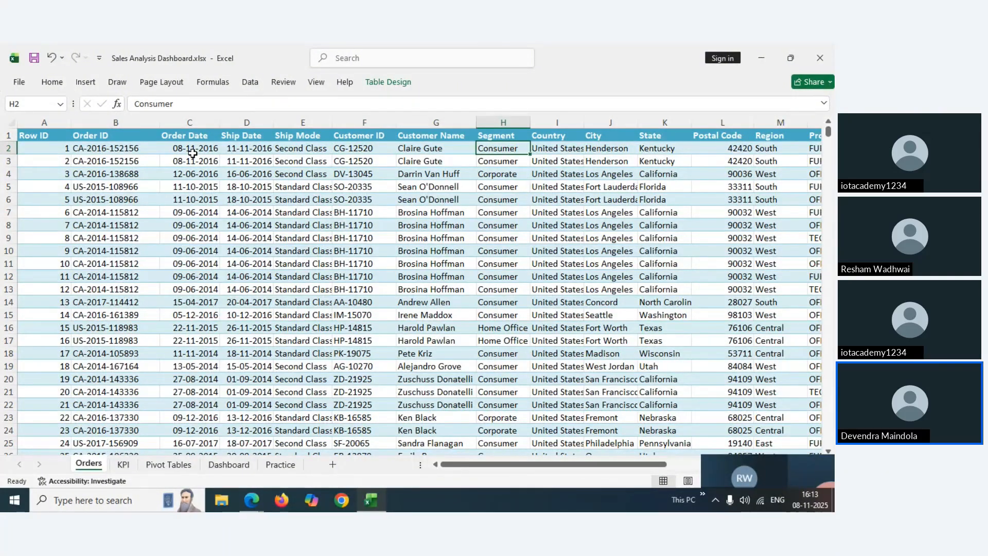
key(Up)
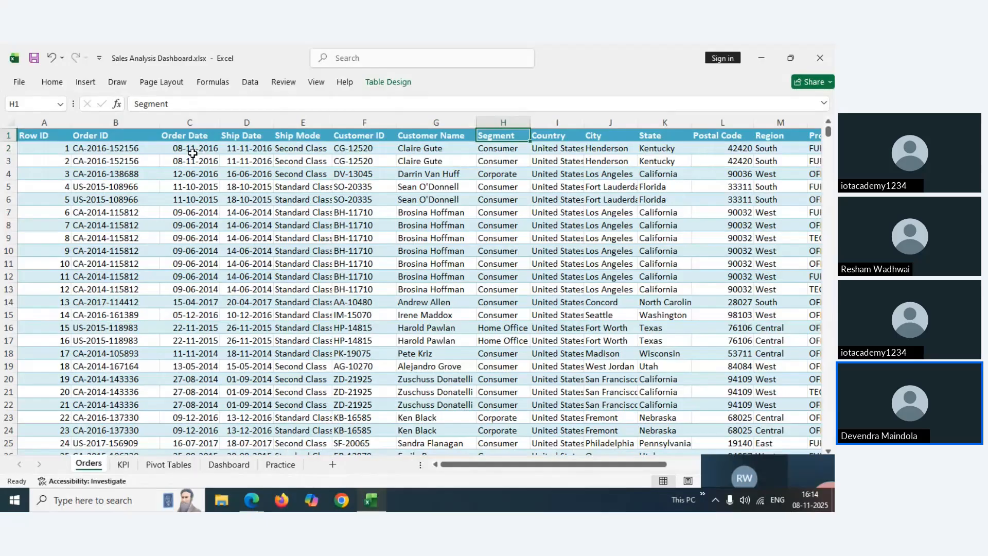
key(Down)
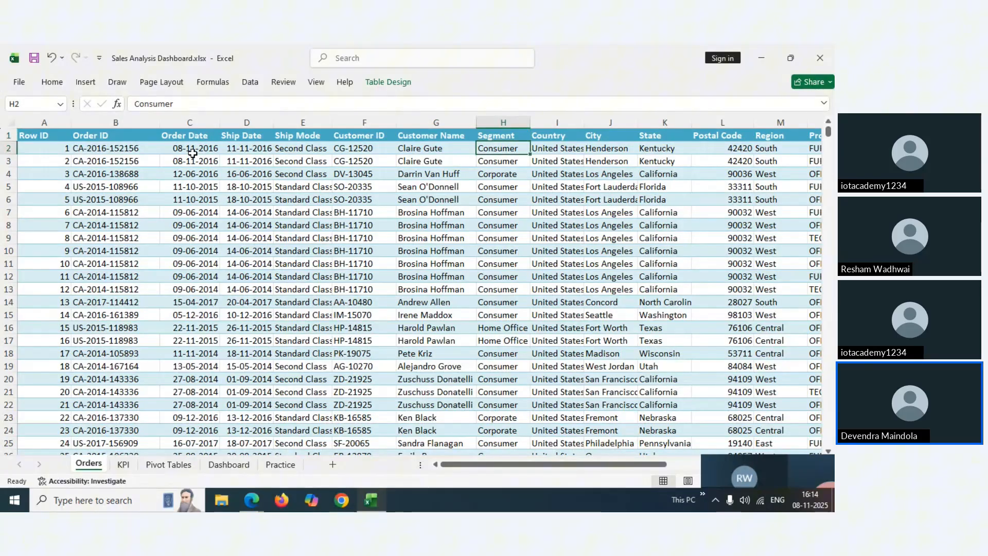
key(Up)
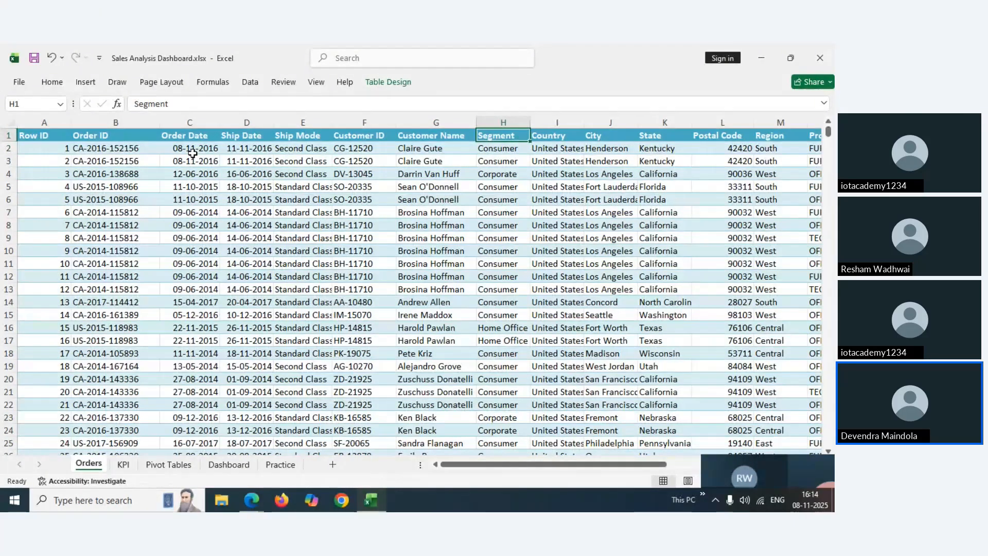
key(Right)
key(Right)
key(Right)
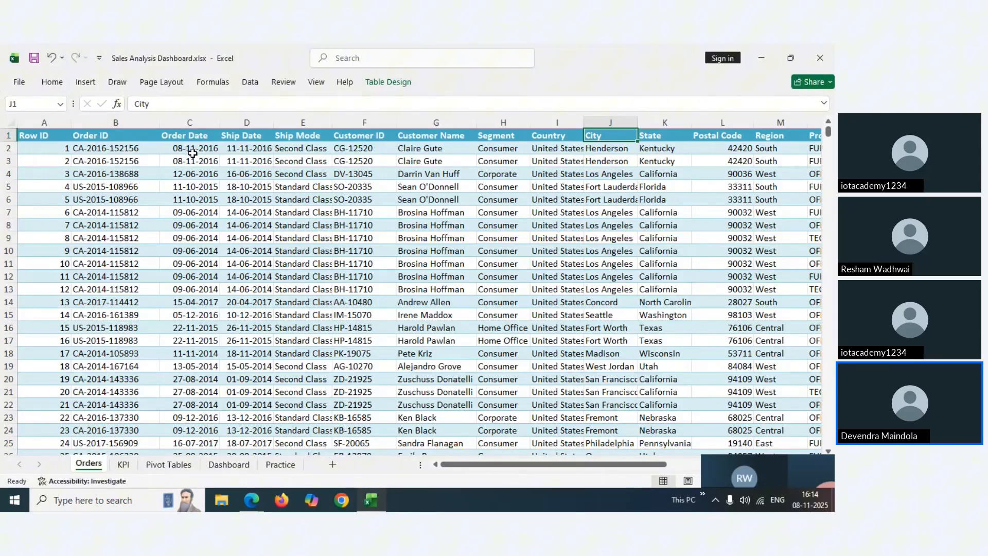
key(Right)
key(Right)
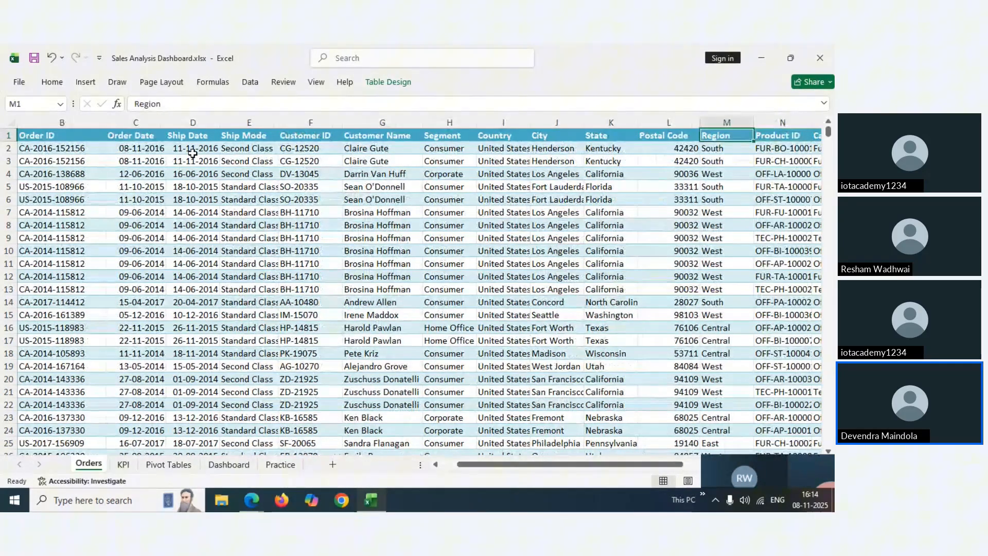
key(Right)
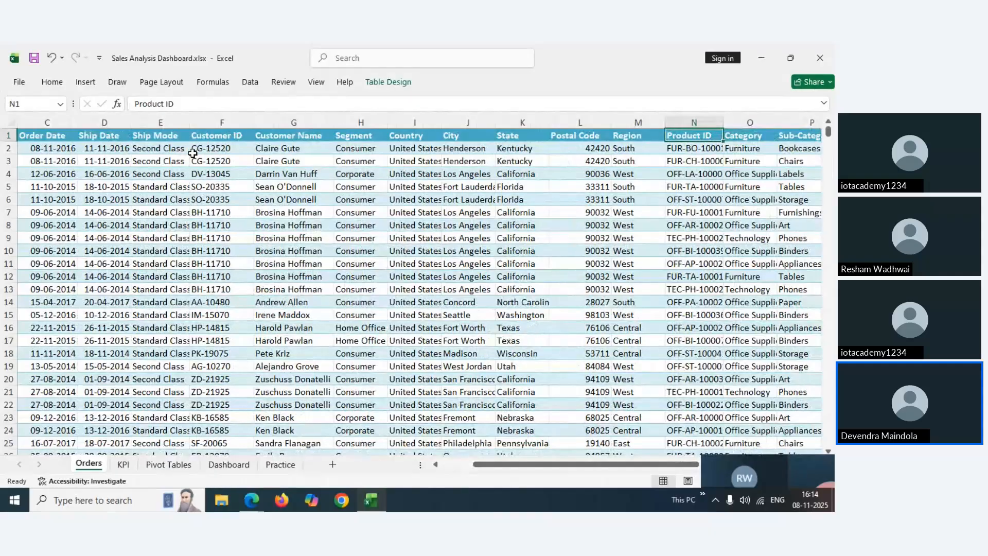
key(Left)
key(Right)
key(Right)
key(Right)
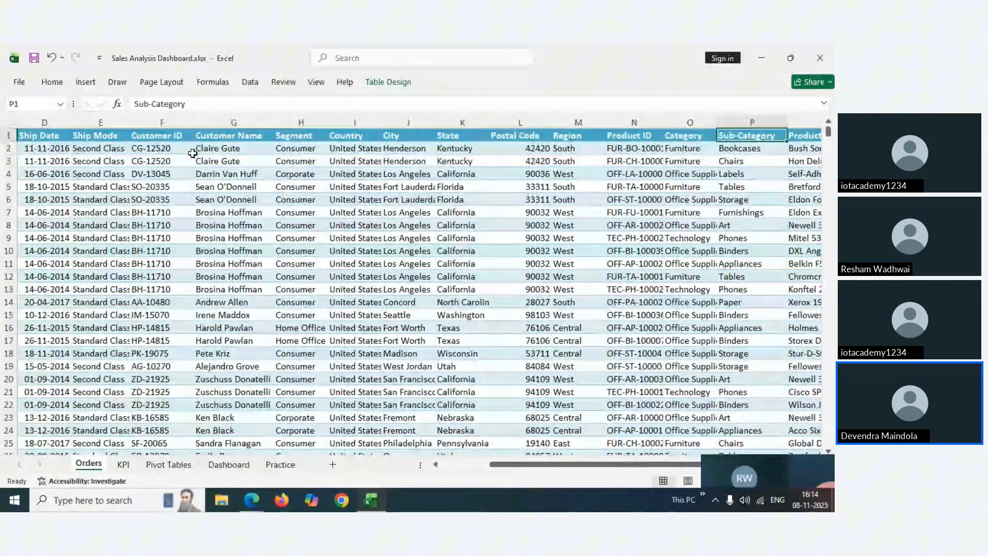
key(Right)
key(Left)
key(Left)
key(Left)
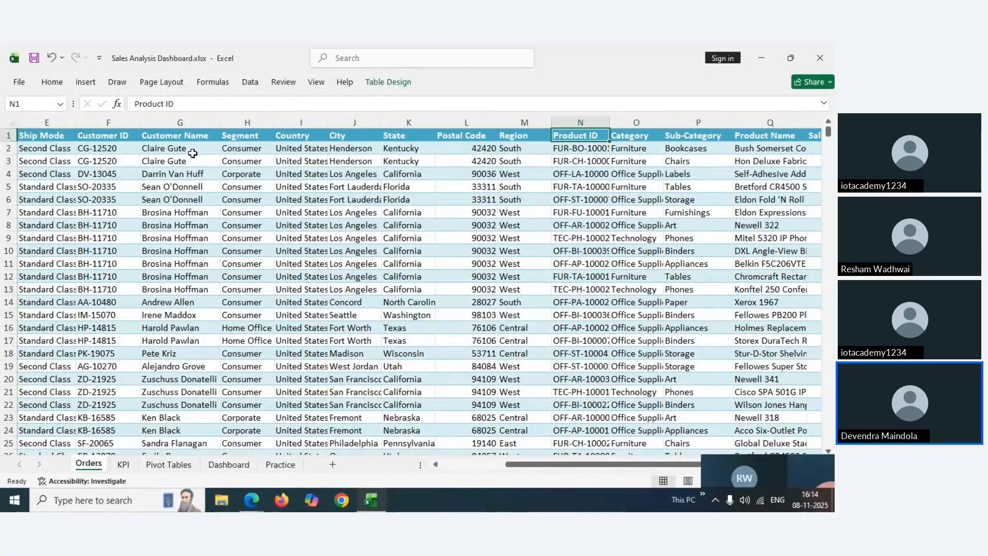
key(Down)
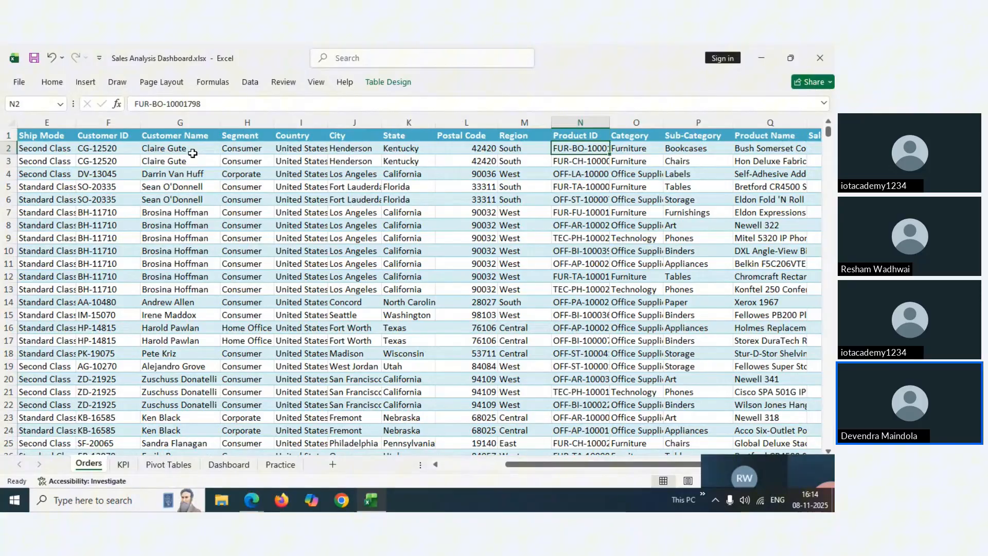
key(Up)
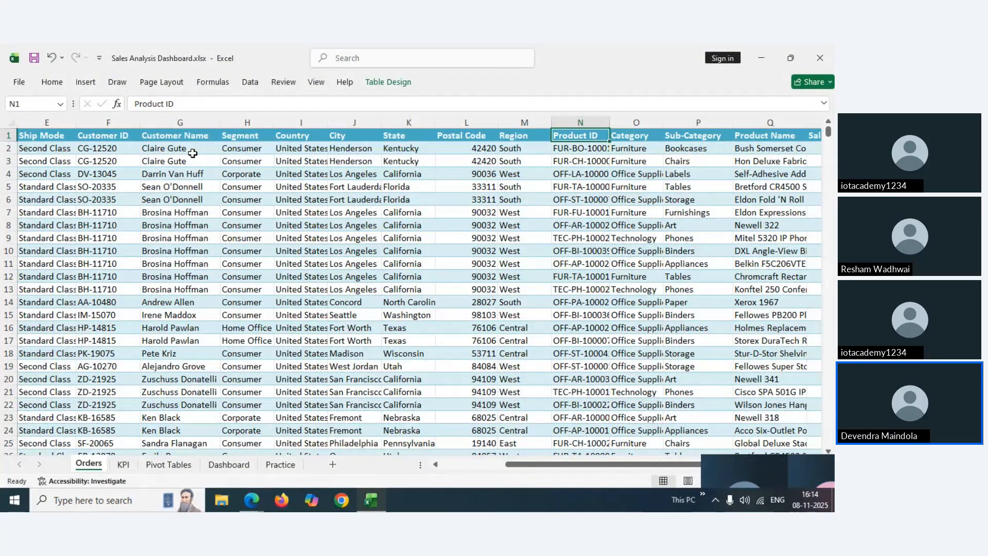
key(Down)
key(Right)
key(Right)
key(Right)
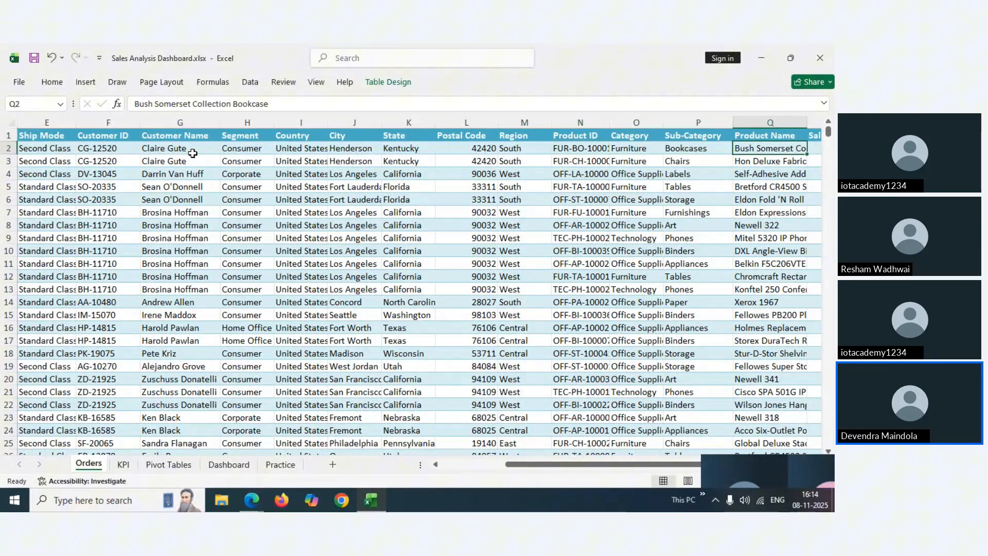
key(Right)
key(Left)
key(Left)
key(Left)
key(Down)
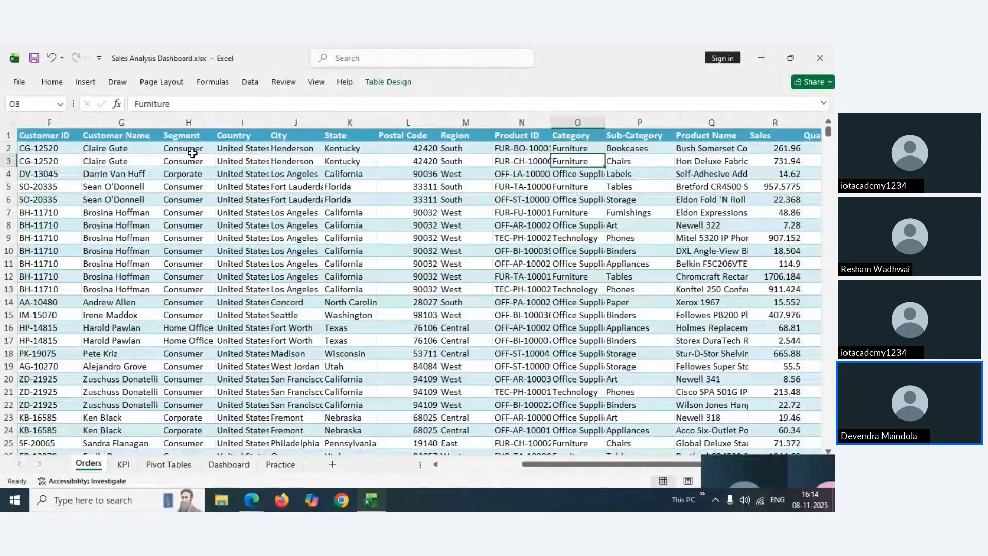
key(Down)
key(Down)
key(Down)
key(Up)
key(Up)
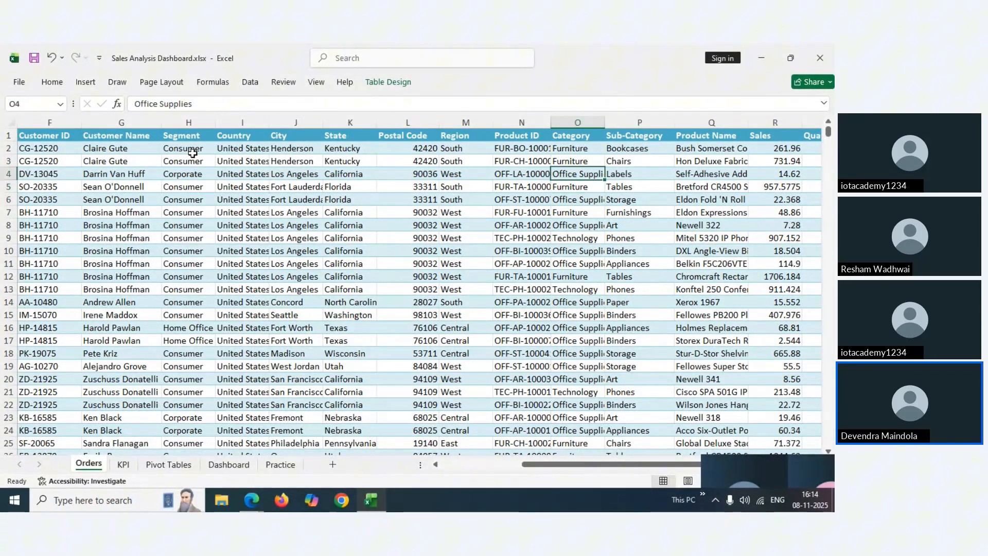
key(Up)
key(Up)
key(Right)
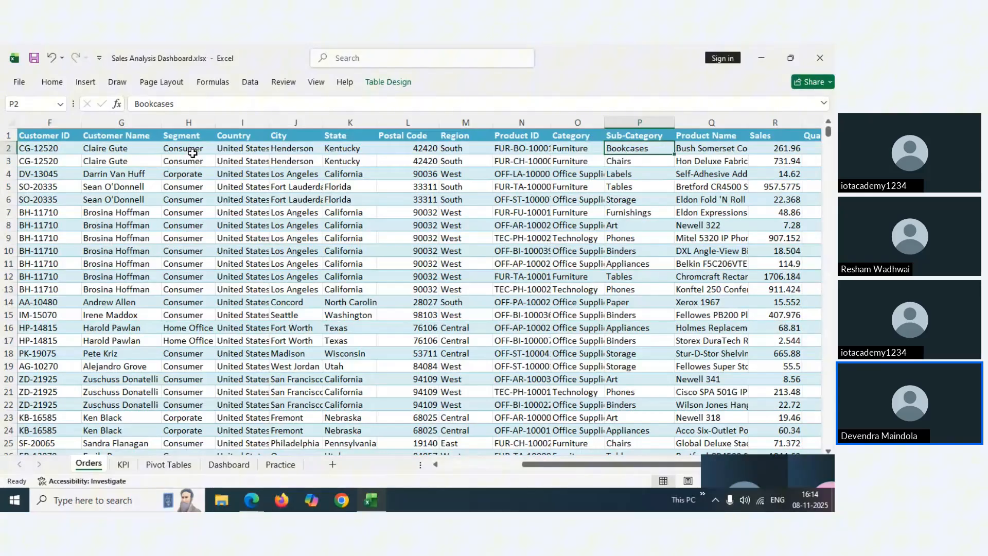
key(Down)
key(Down)
key(Down)
key(Down)
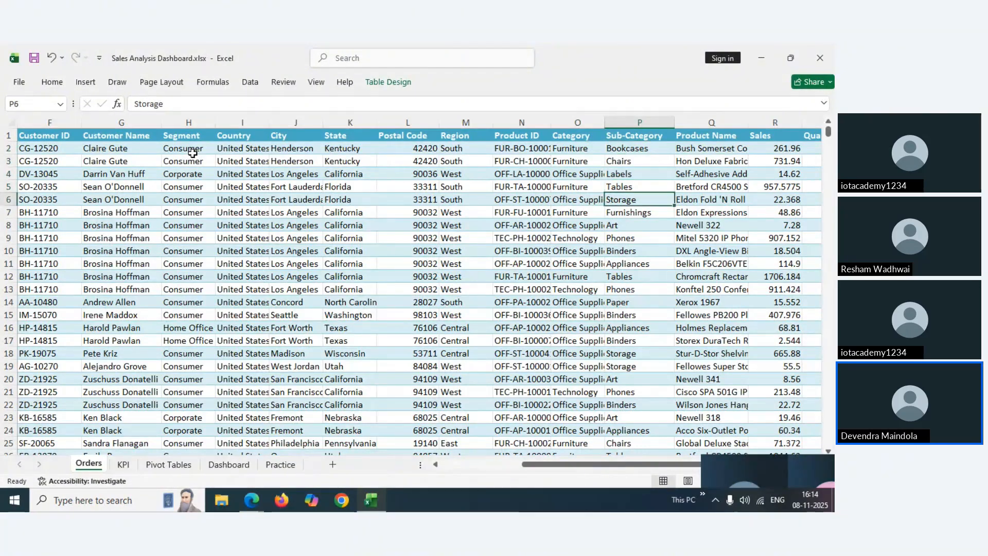
key(Down)
key(Down)
key(Down)
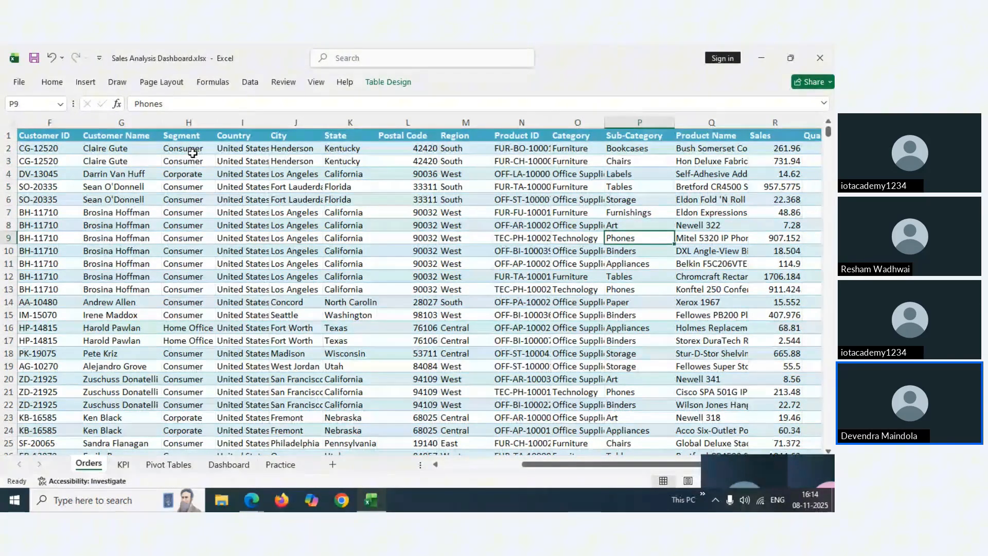
key(Up)
key(Up)
key(Up)
key(Up)
key(Up)
key(Up)
key(Up)
key(Up)
key(Right)
key(Right)
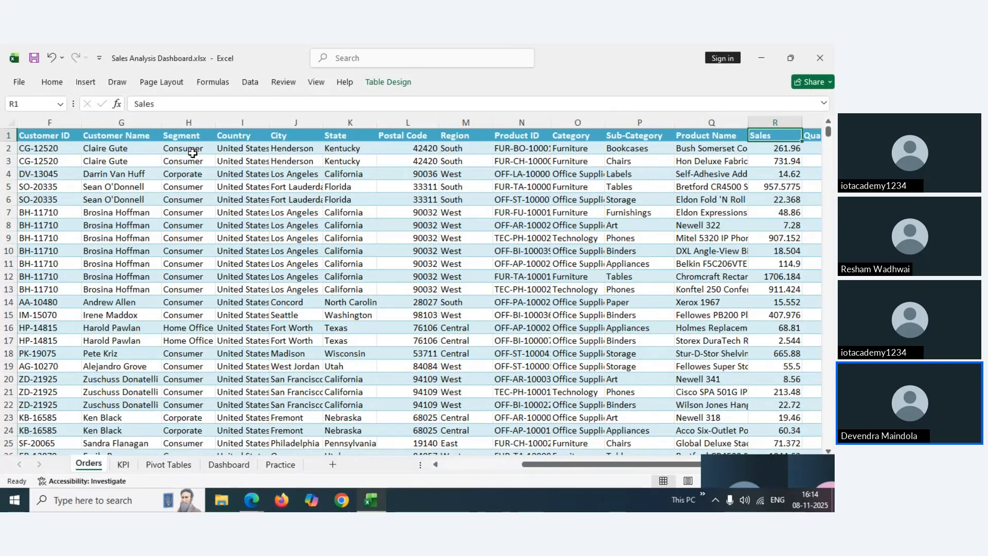
key(Right)
key(Left)
key(Left)
key(Right)
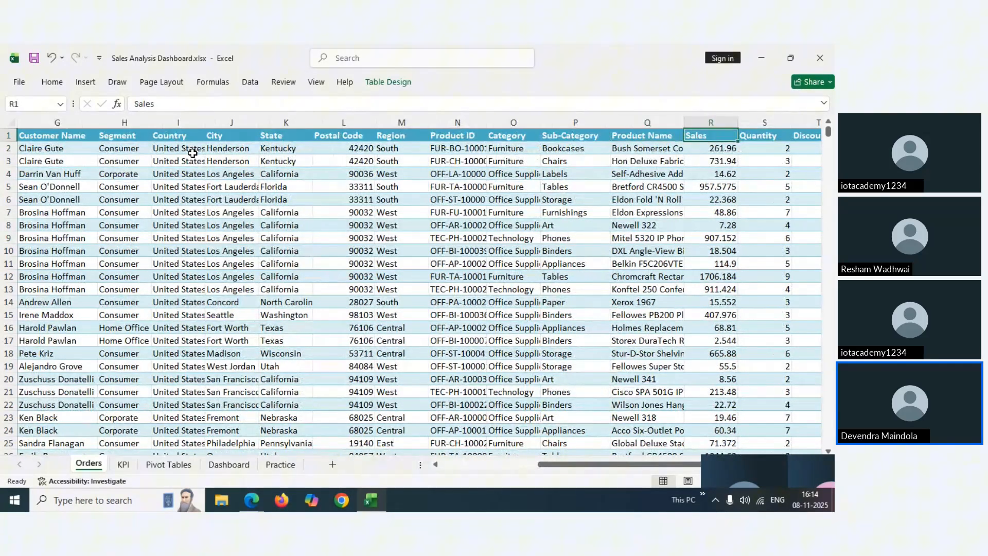
key(Right)
key(Right)
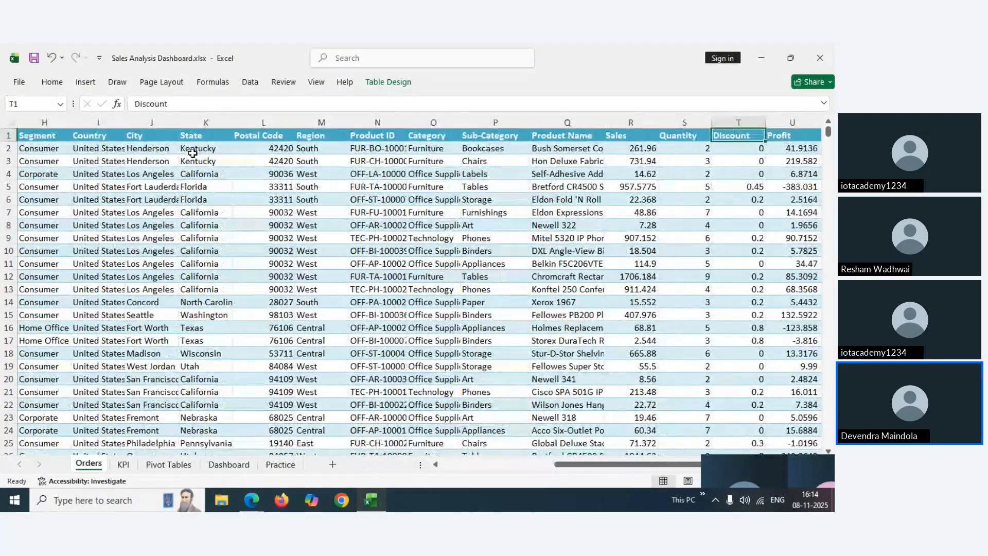
key(Left)
key(Left)
key(Right)
key(Right)
key(Right)
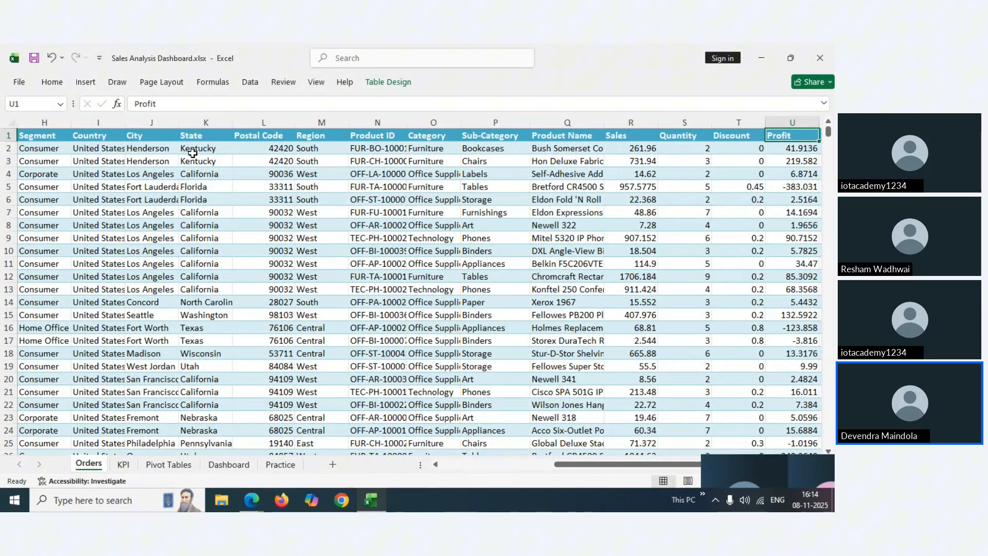
key(Right)
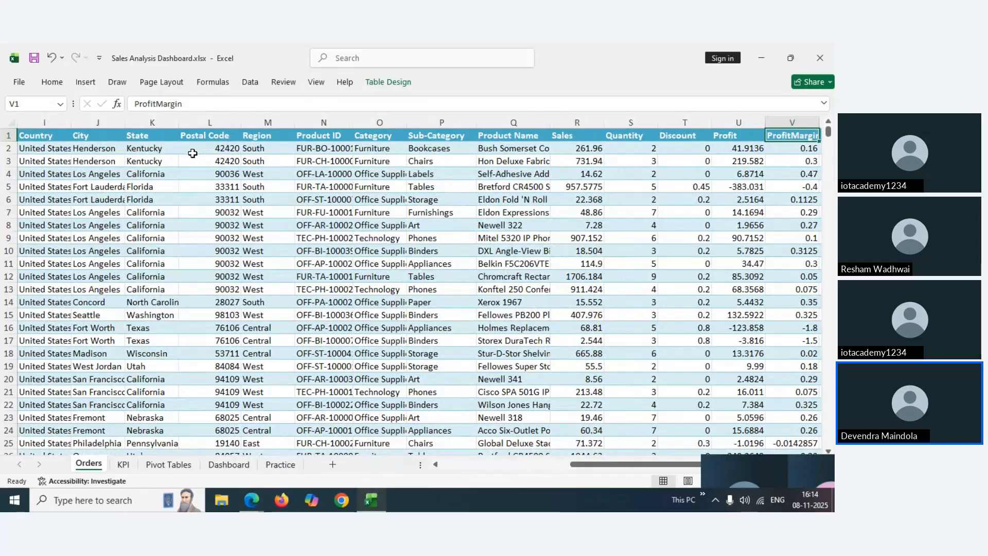
key(Right)
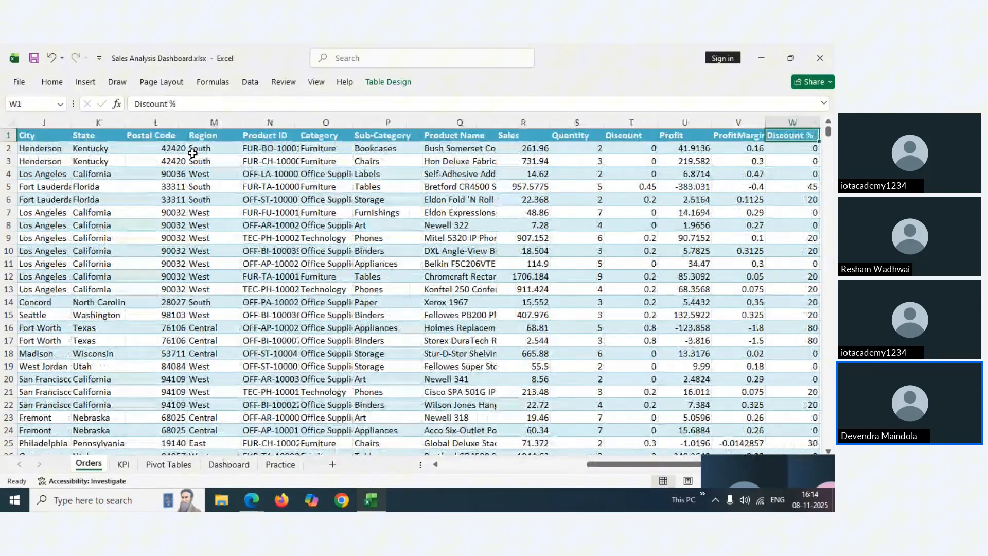
key(Right)
key(Left)
key(Left)
key(Left)
key(Left)
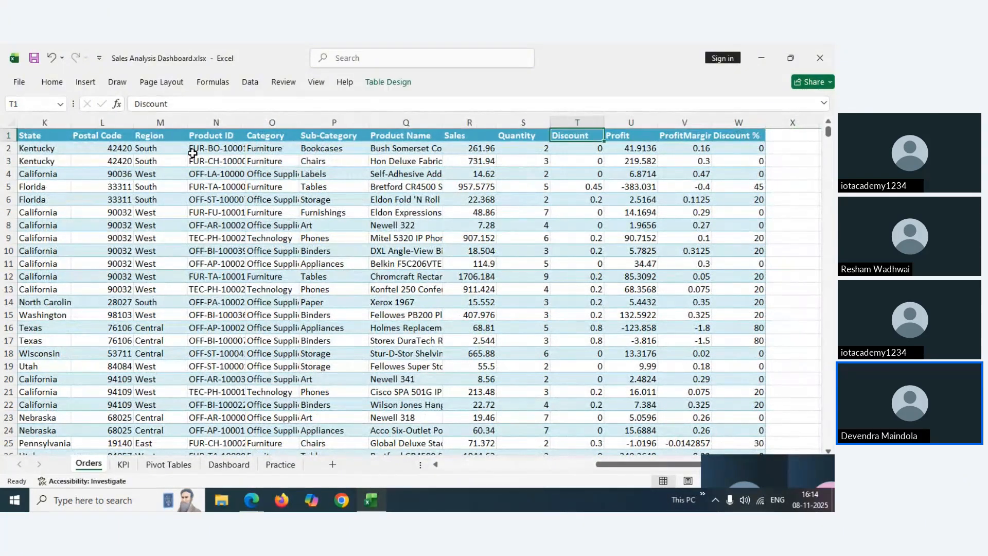
key(Right)
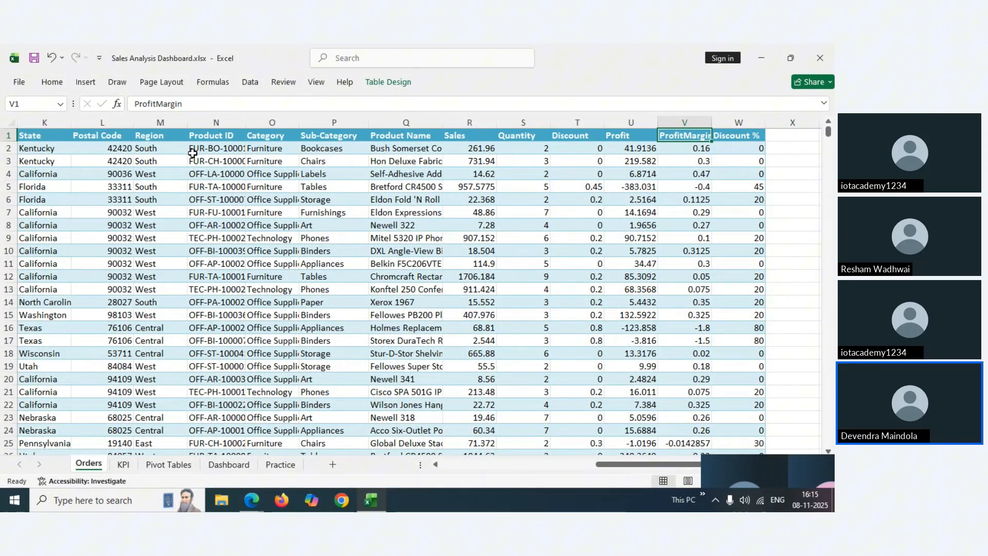
key(Down)
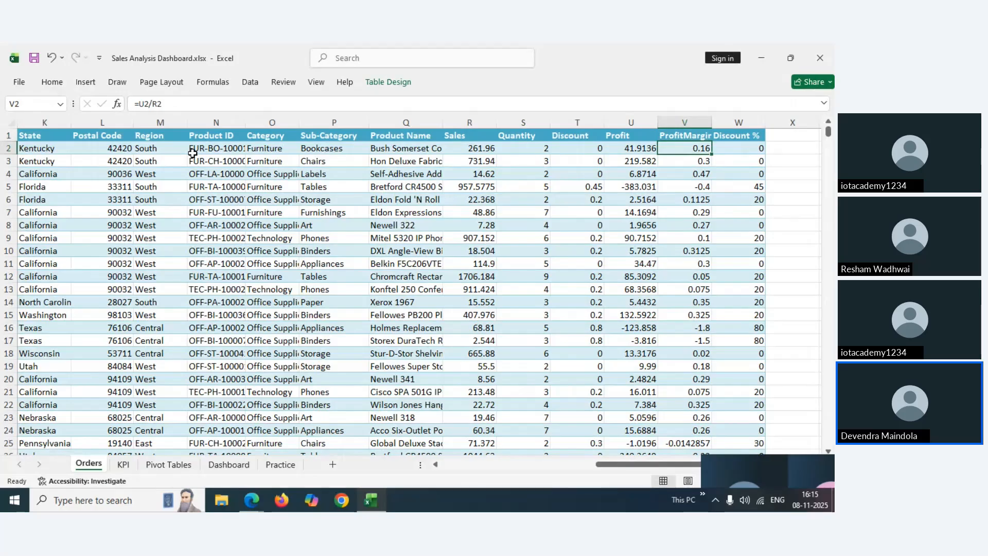
key(Left)
key(Up)
key(Right)
key(Right)
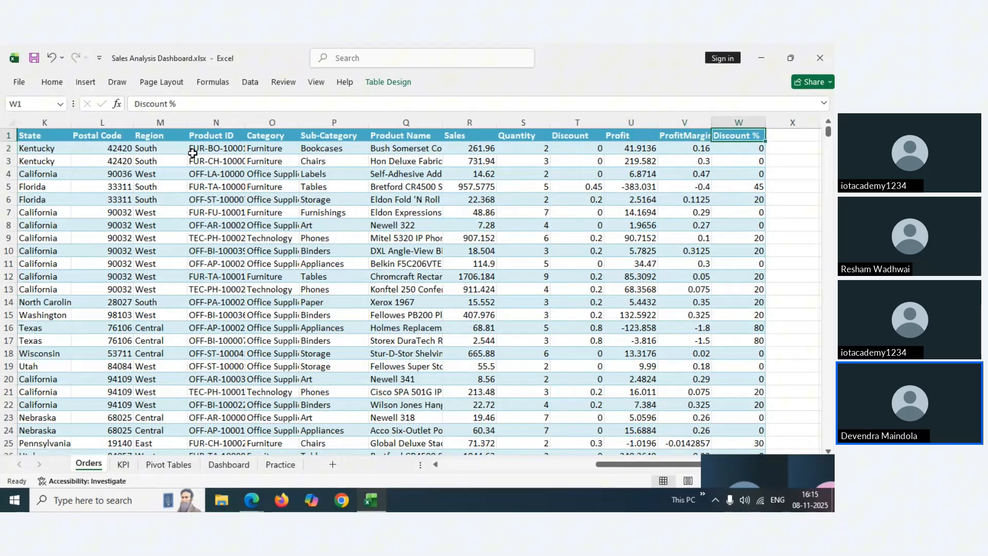
key(Left)
key(Left)
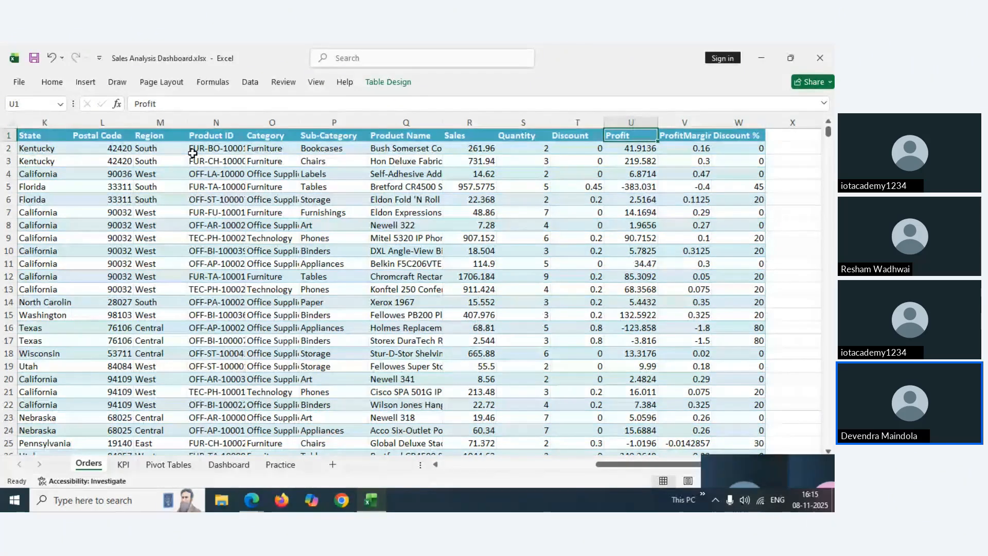
key(Right)
key(Right)
key(Left)
key(Left)
key(Left)
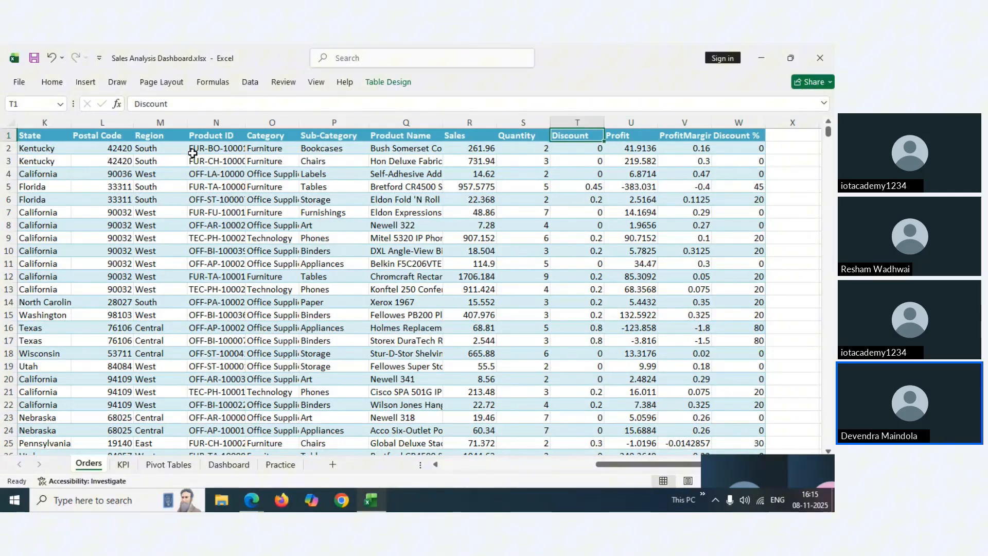
key(Right)
key(Right)
key(Down)
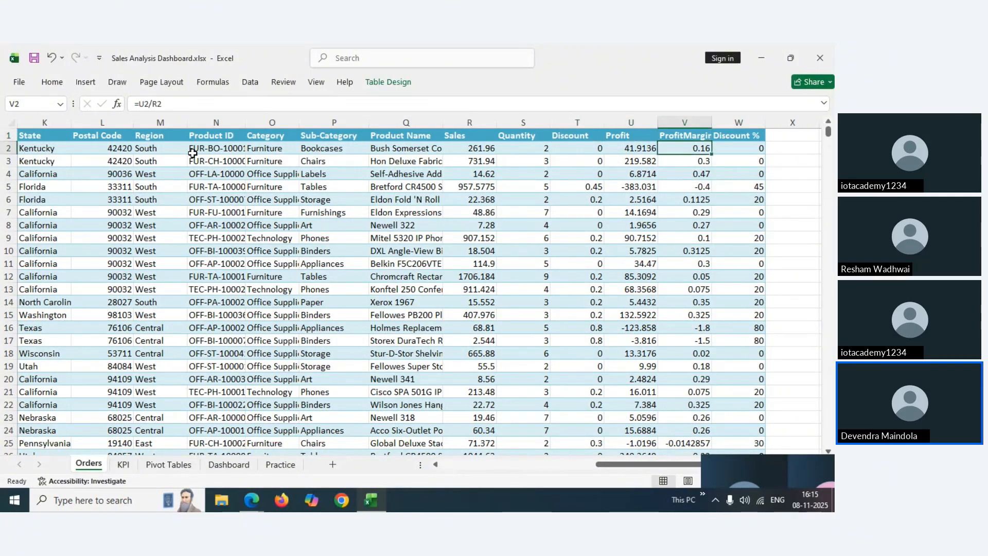
click(623, 148)
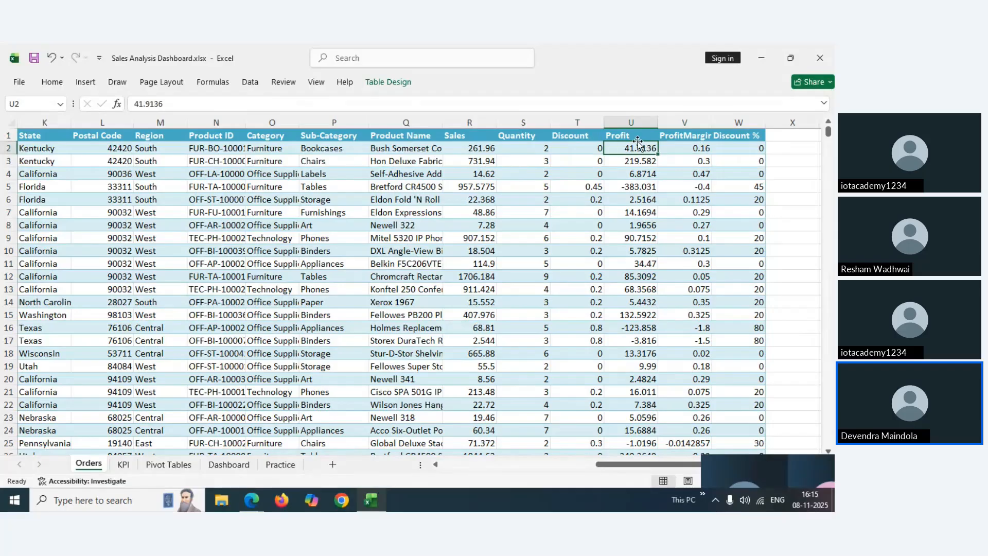
click(681, 148)
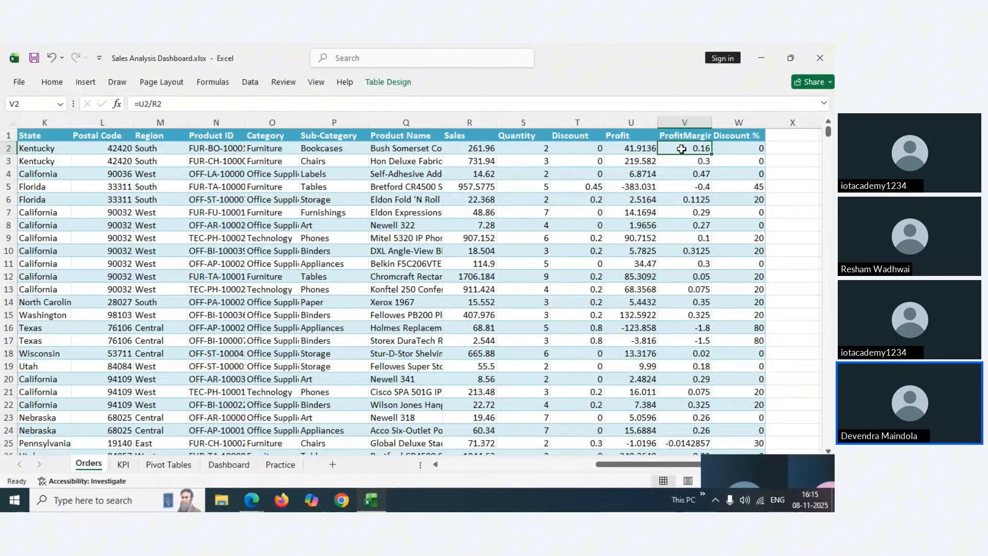
click(483, 149)
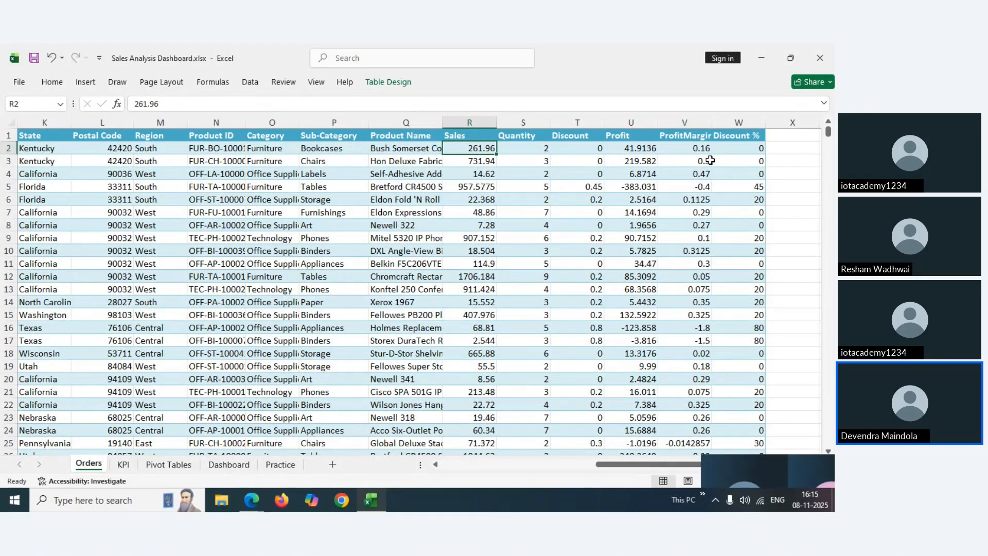
click(587, 147)
key(Down)
key(Down)
key(Down)
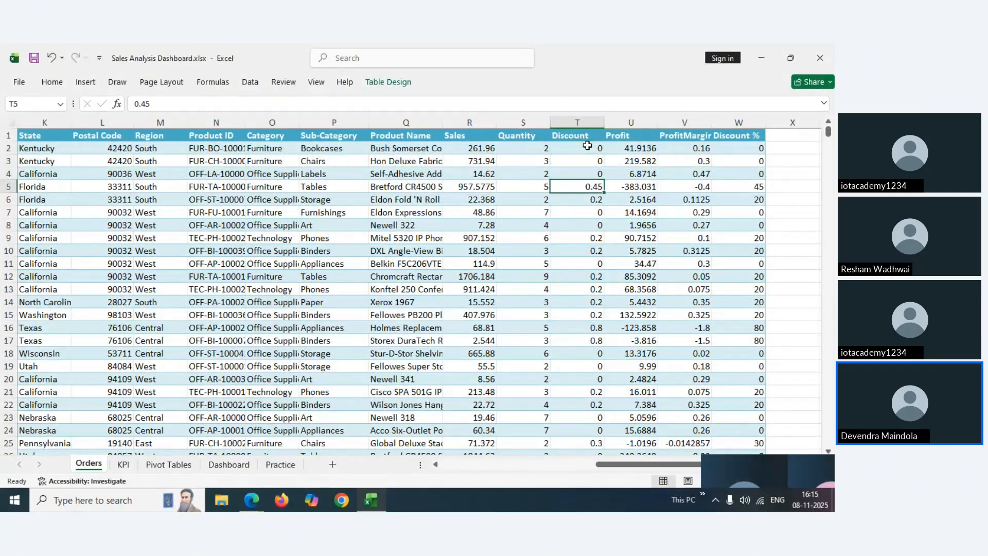
key(Right)
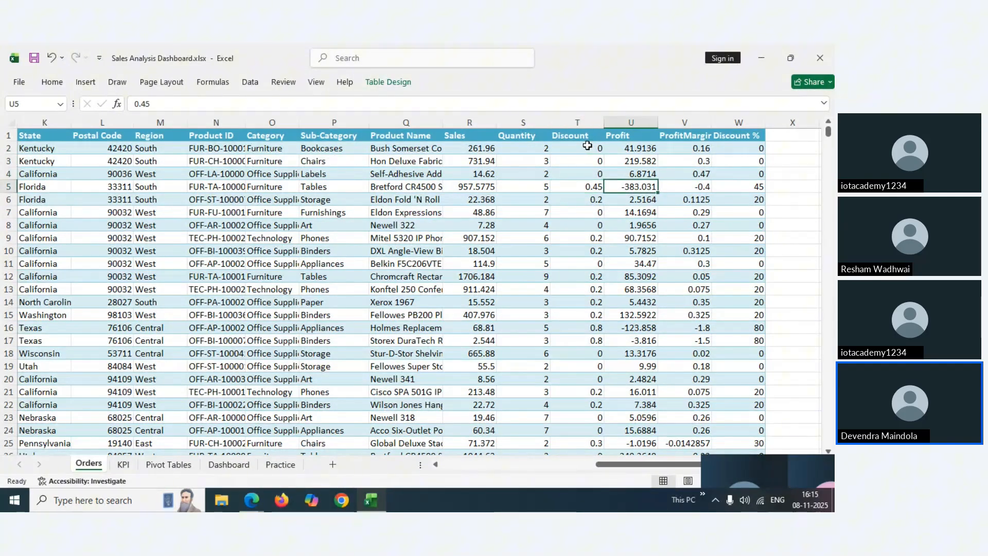
key(Right)
key(Right)
key(Up)
key(Up)
key(Up)
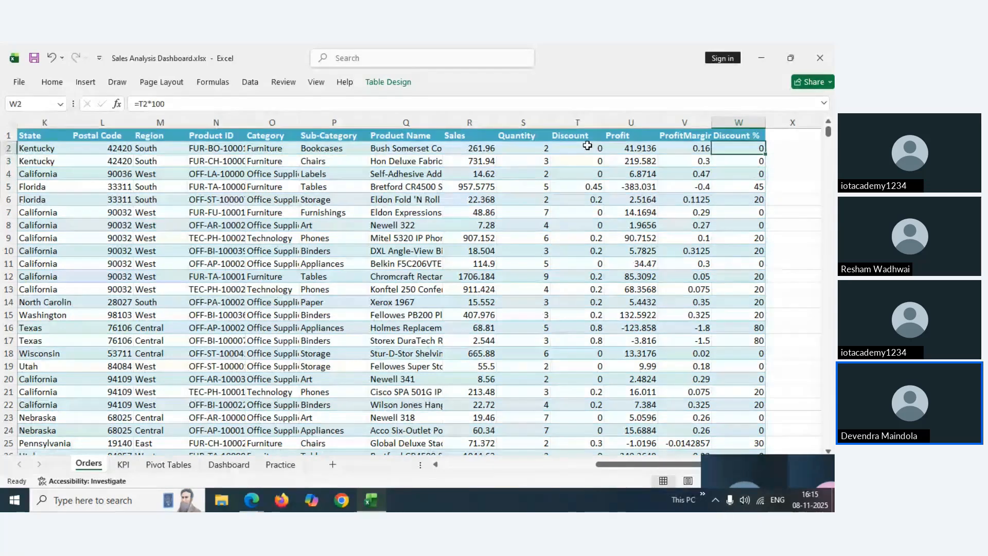
key(Up)
key(Down)
key(Down)
key(Down)
key(Down)
key(Down)
key(Down)
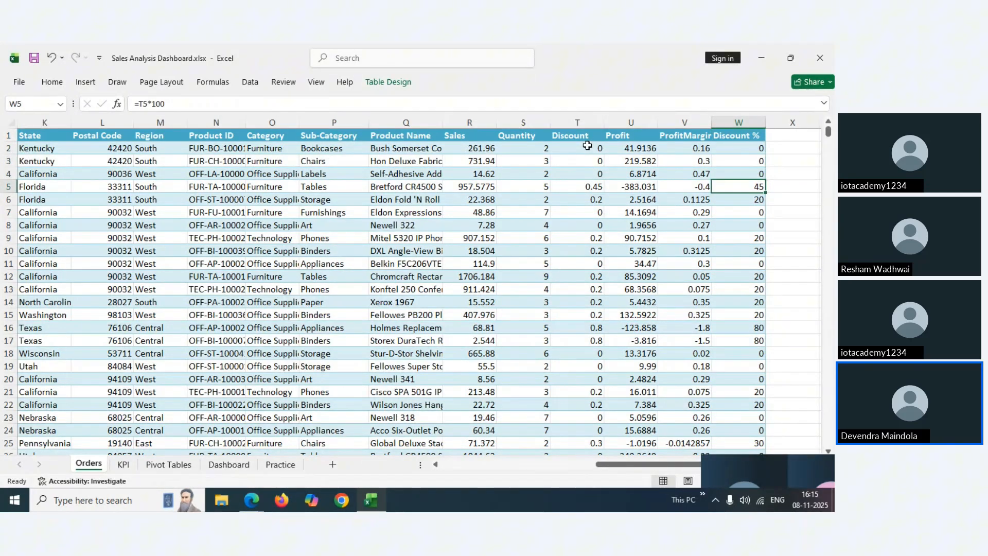
click(631, 136)
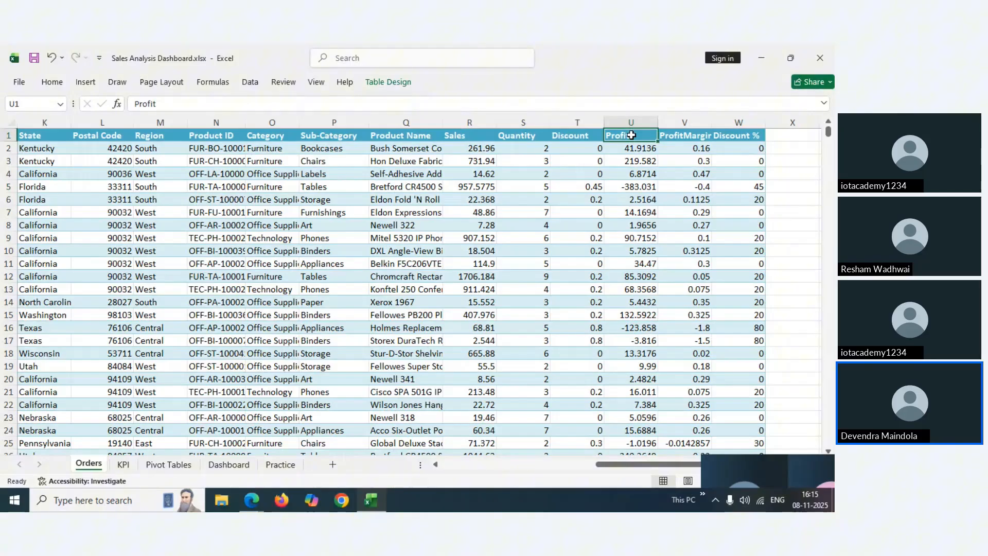
key(Right)
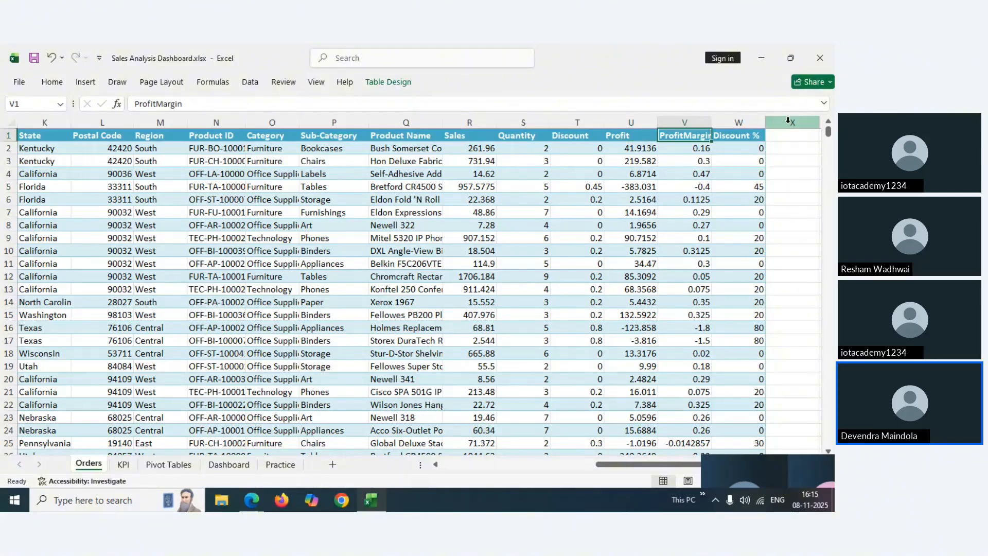
key(Down)
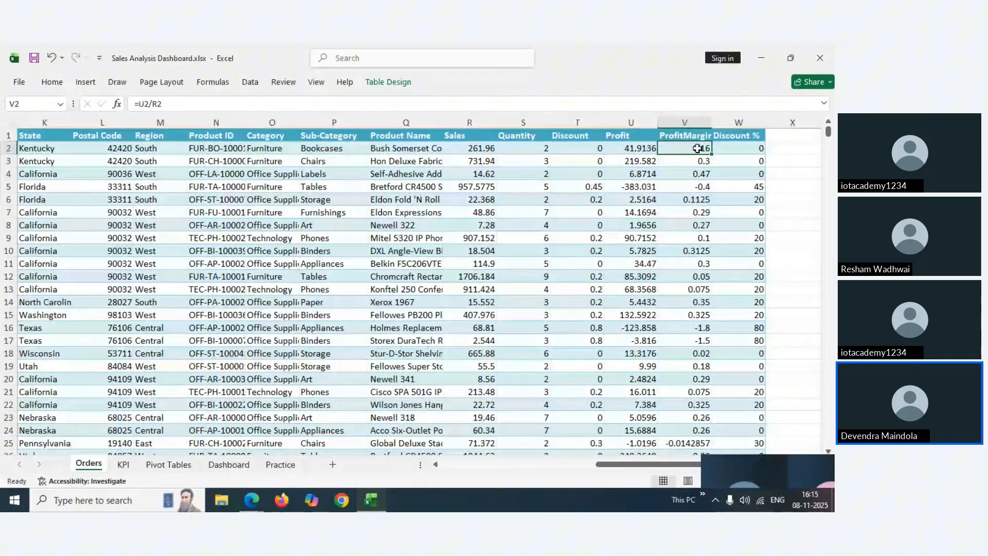
key(Right)
key(Right)
scroll(697, 149, right, 1)
text(=)
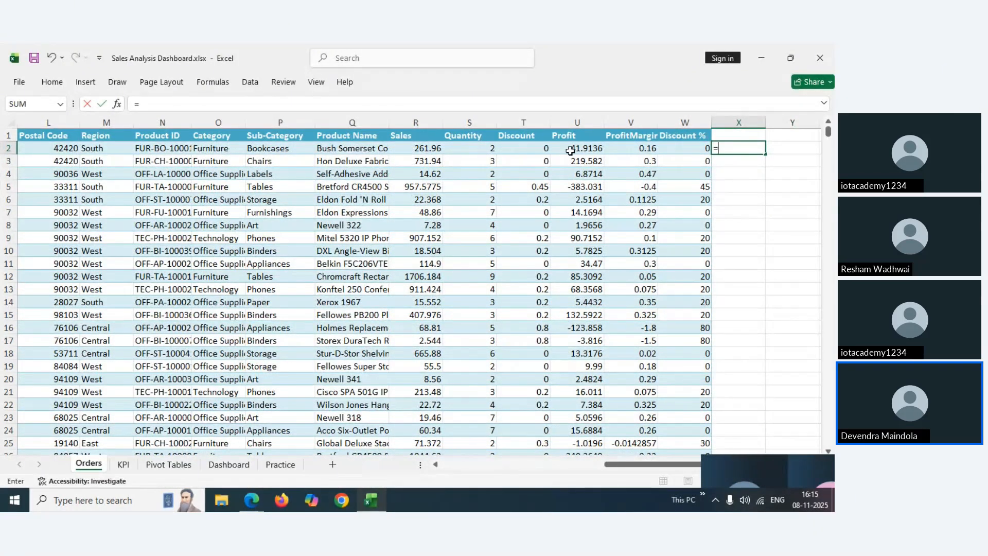
click(571, 151)
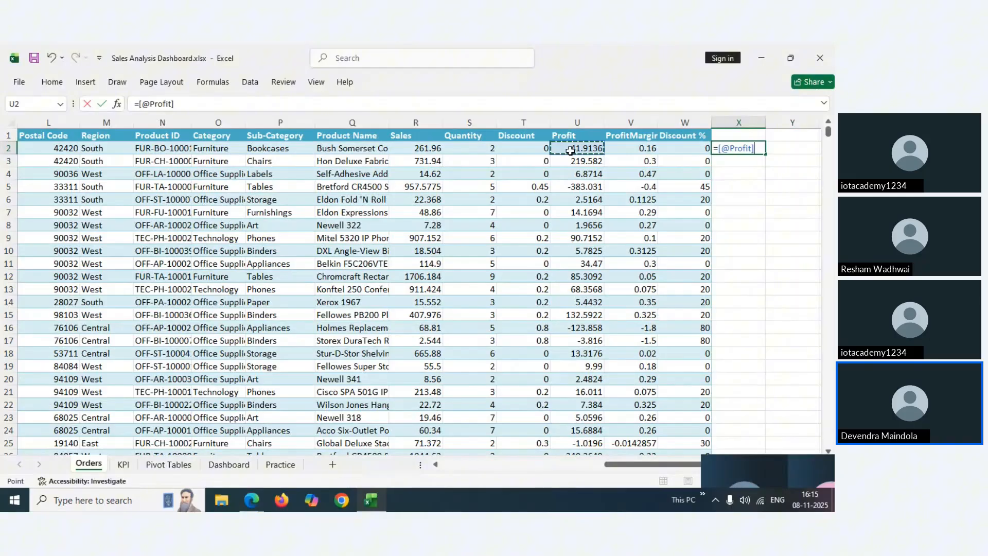
text(/)
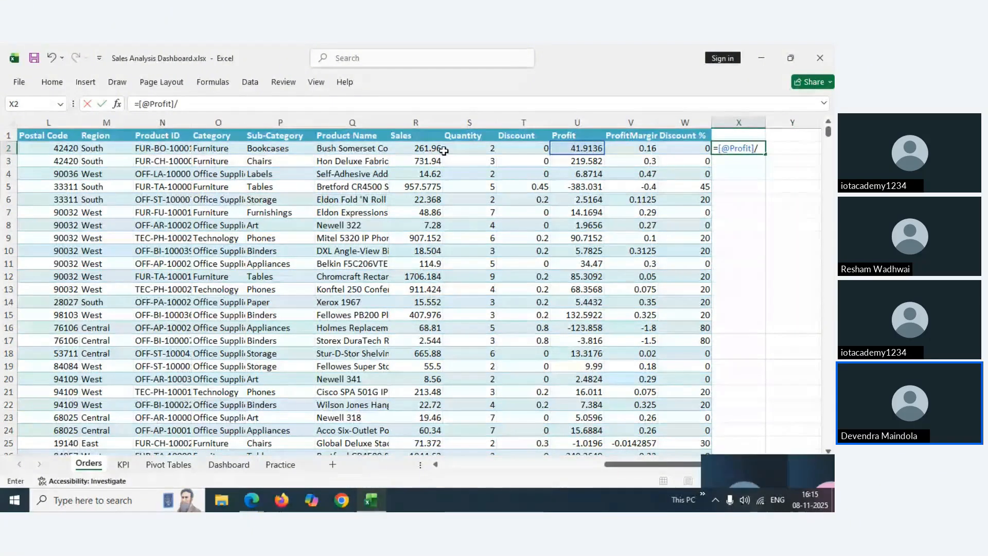
click(423, 150)
key(Return)
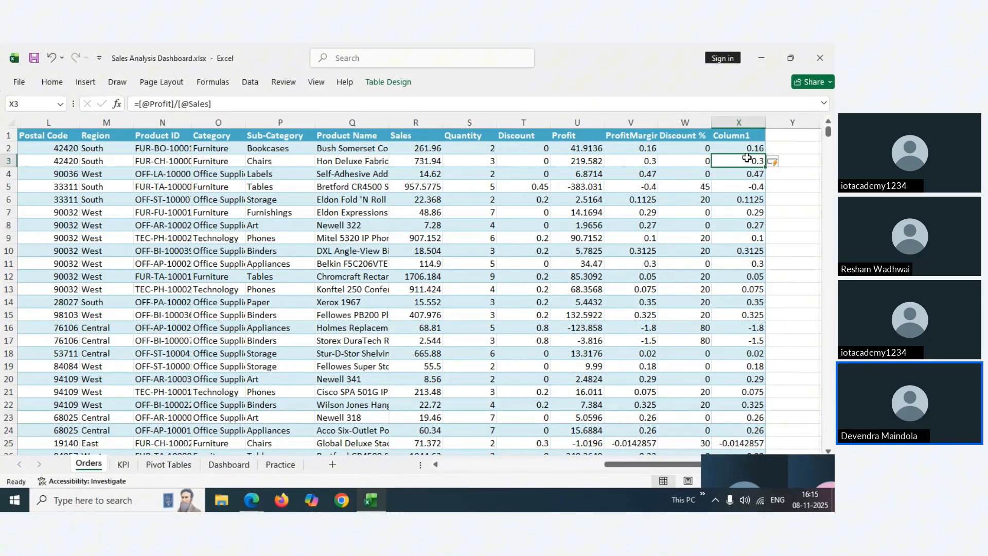
click(787, 148)
text(=)
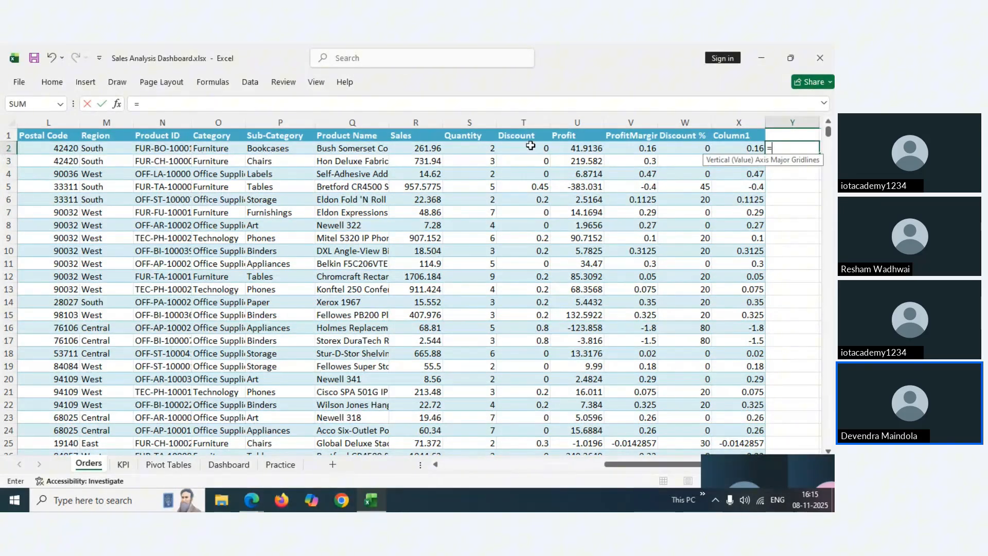
click(513, 149)
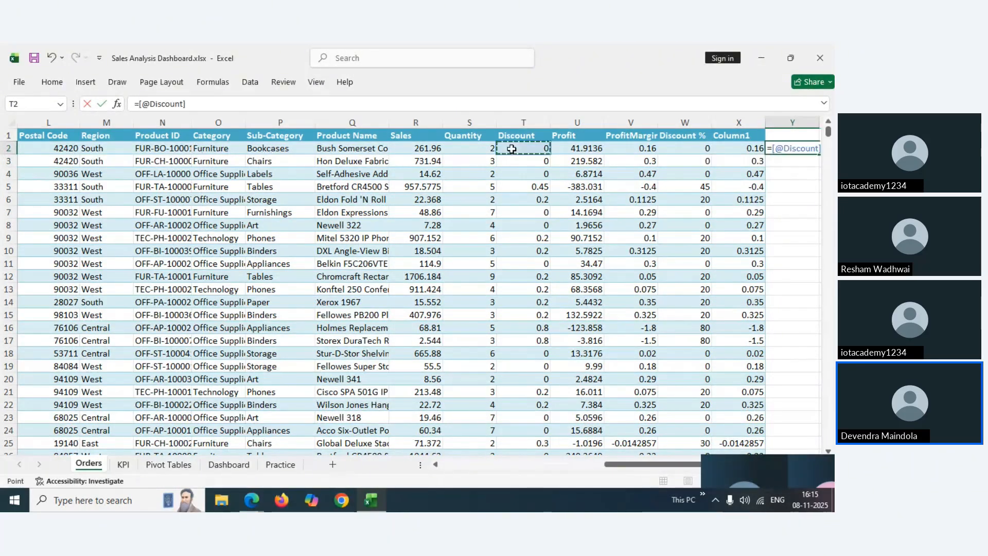
text(*100)
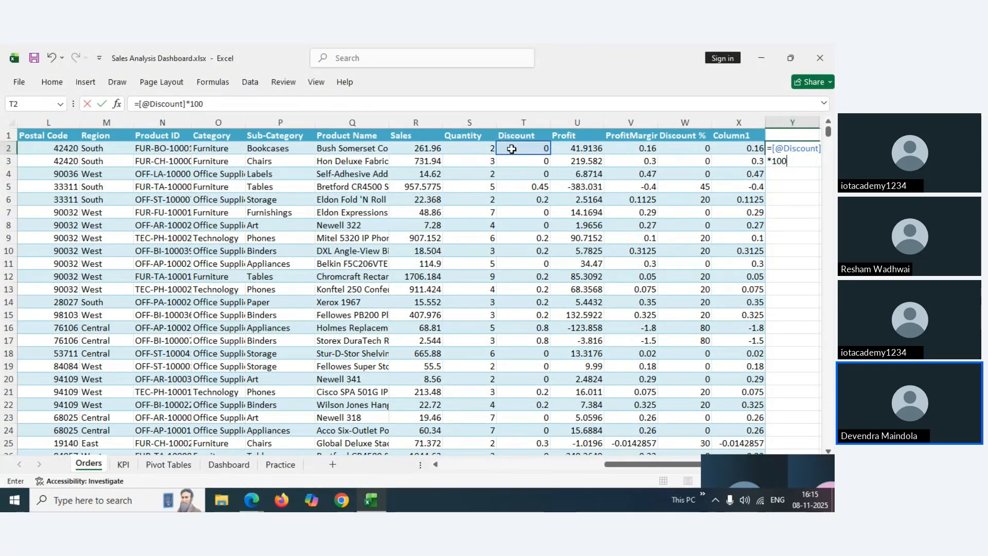
key(Return)
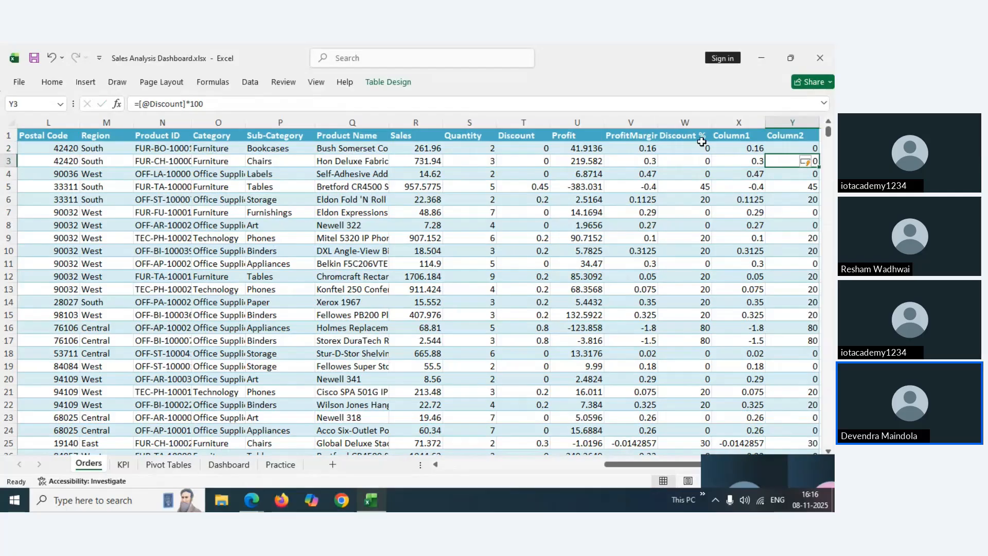
Delete the helper columns Column1 and Column2 so the table ends at Discount %
click(794, 122)
click(729, 122)
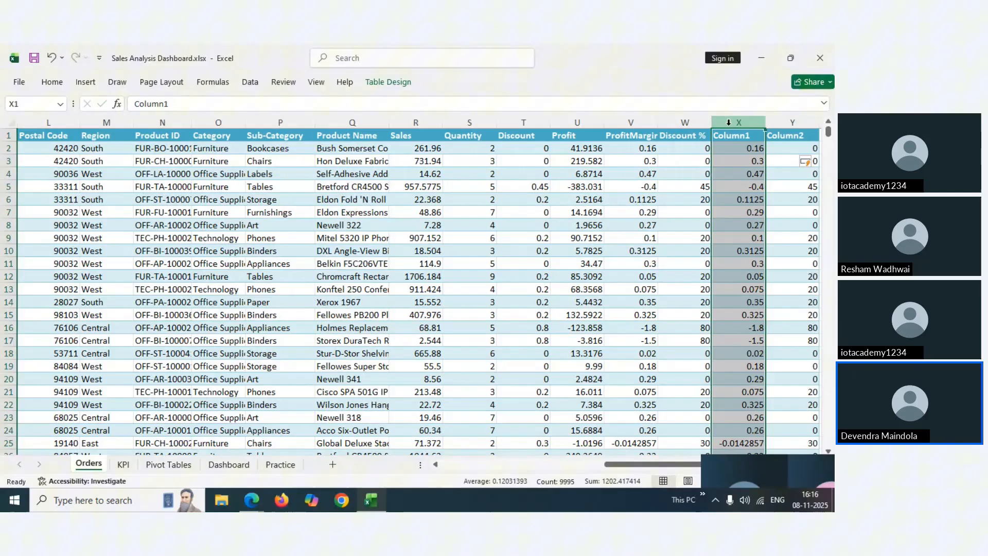
ctrl+click(773, 122)
right_click(774, 123)
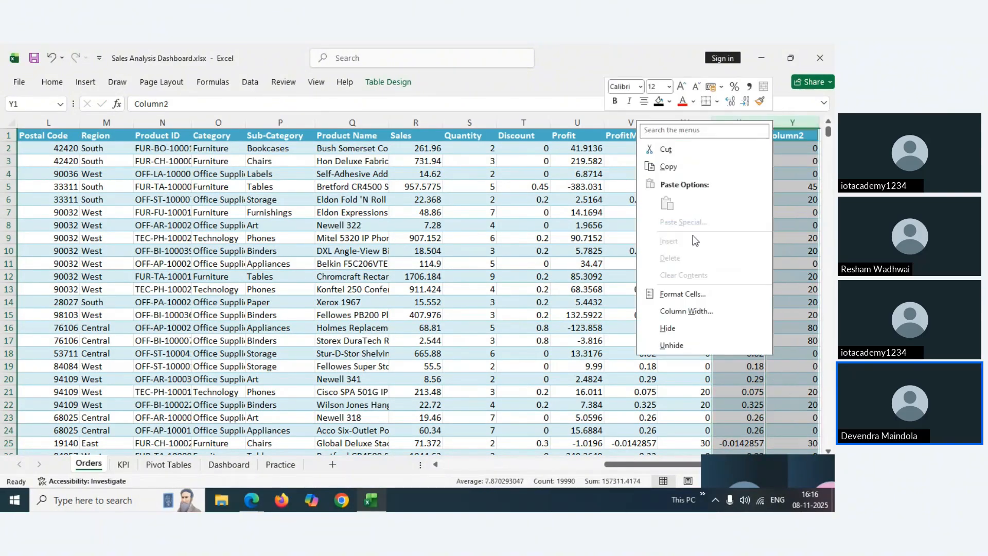
key(Escape)
click(729, 123)
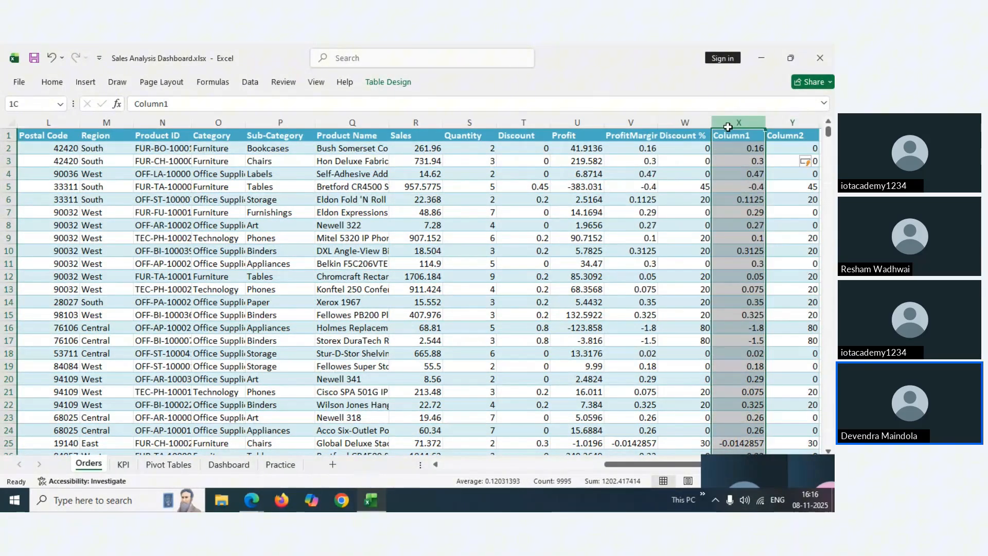
right_click(728, 124)
click(644, 275)
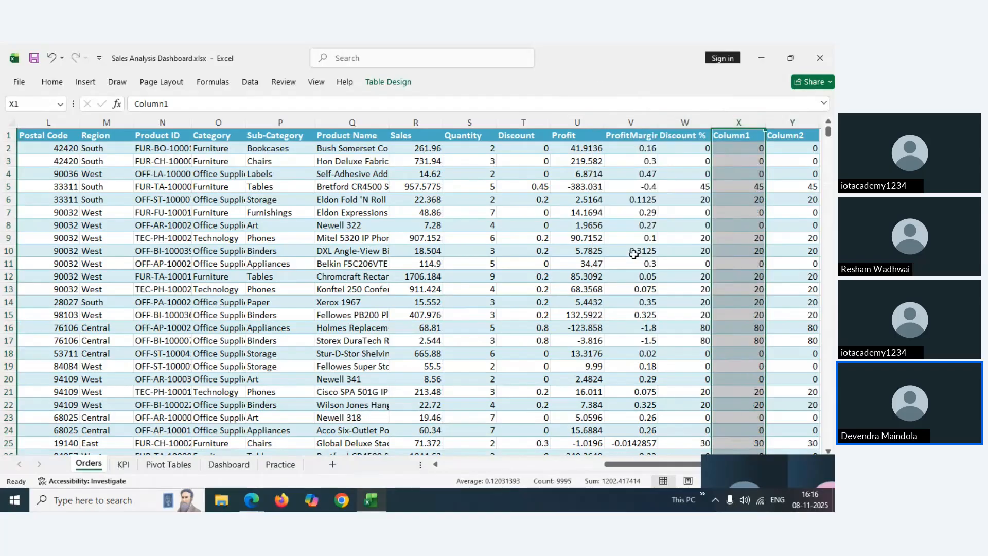
right_click(742, 121)
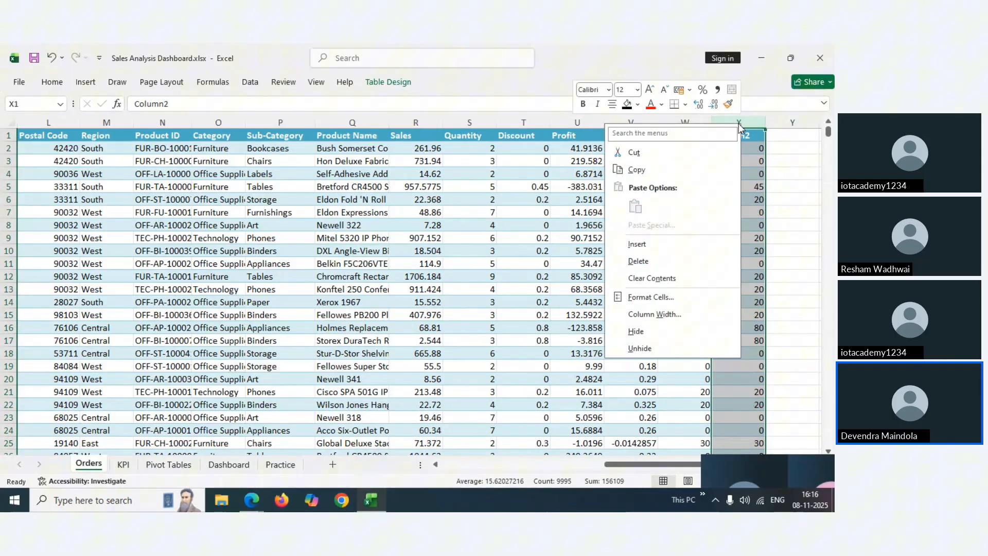
click(628, 262)
Go back to the Edge slides and advance to slide 4 of 15, Data Cleaning & Preparation
mouse_move(251, 500)
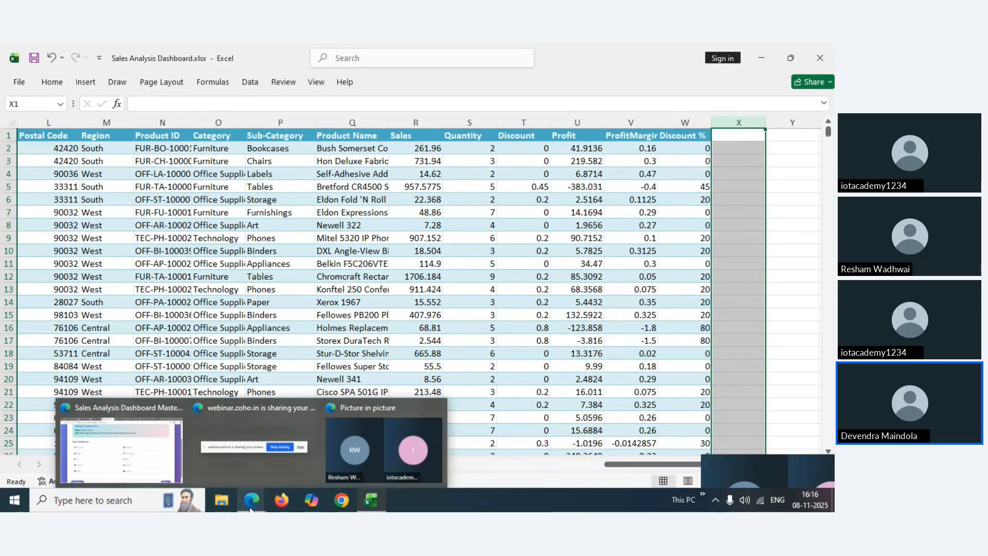
click(147, 448)
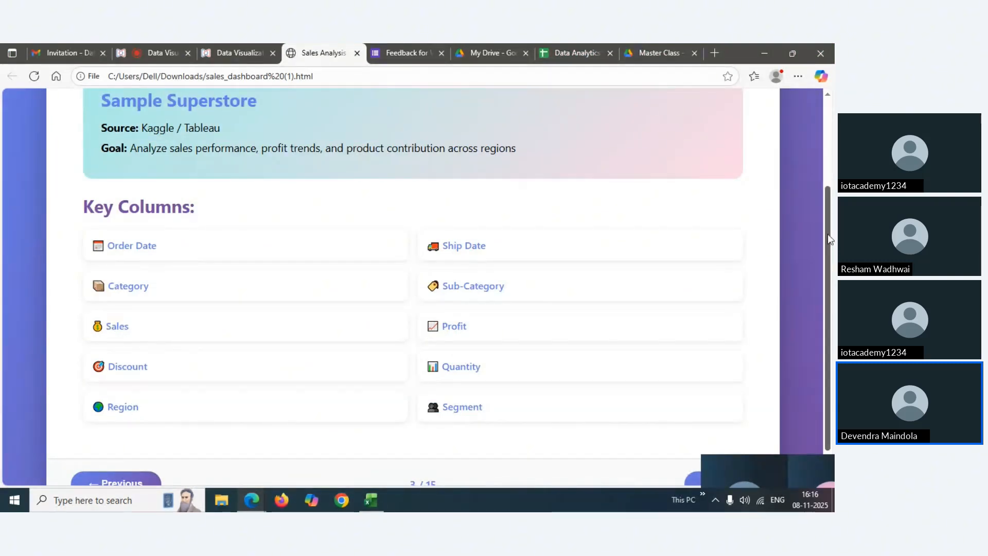
drag(829, 234, 831, 278)
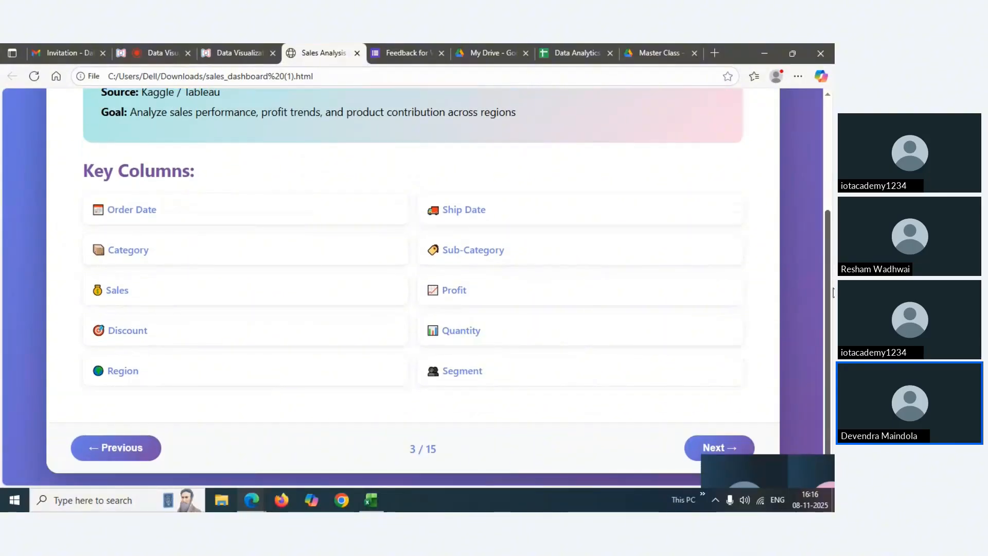
click(711, 445)
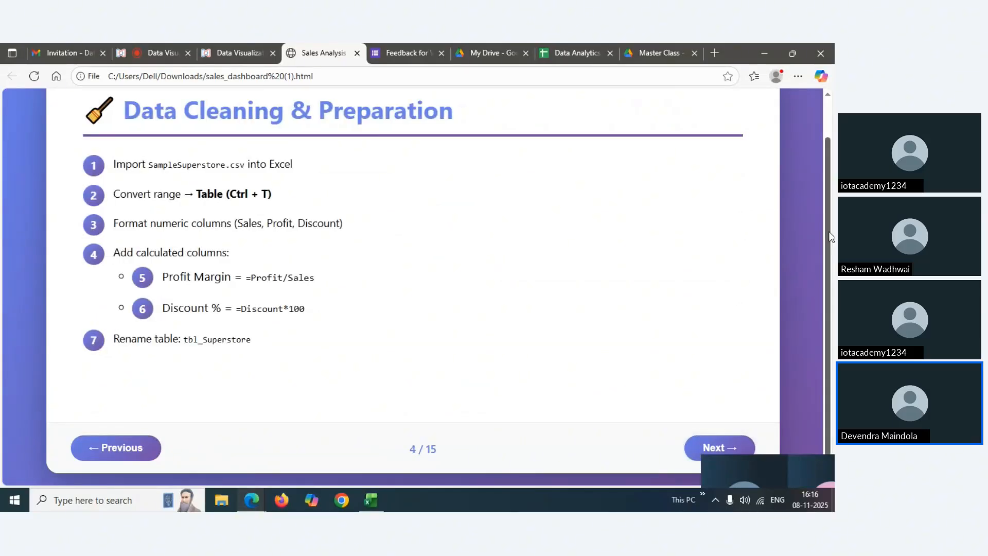
drag(829, 232, 833, 195)
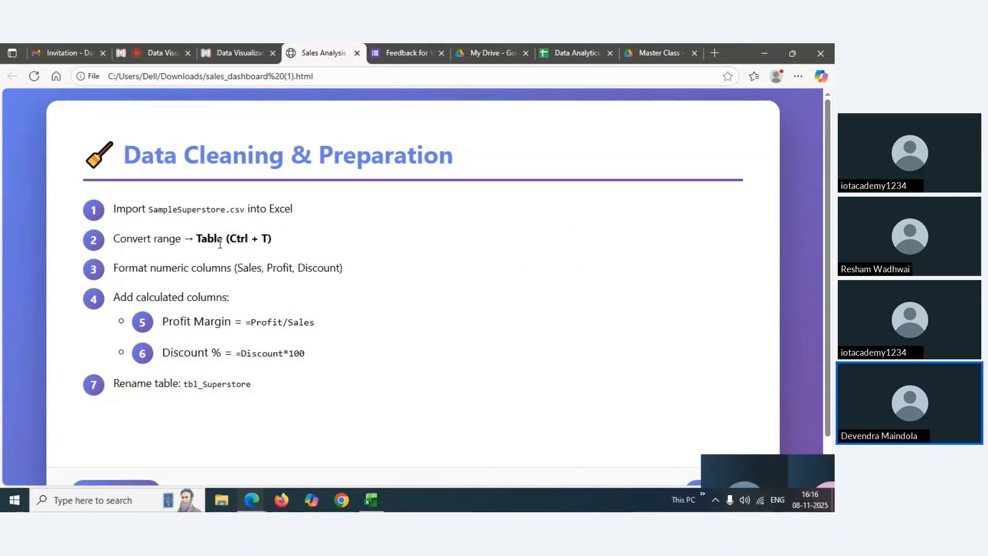
Convert the Practice sheet range A1:U9995 into a table with headers using Ctrl+T
mouse_move(370, 496)
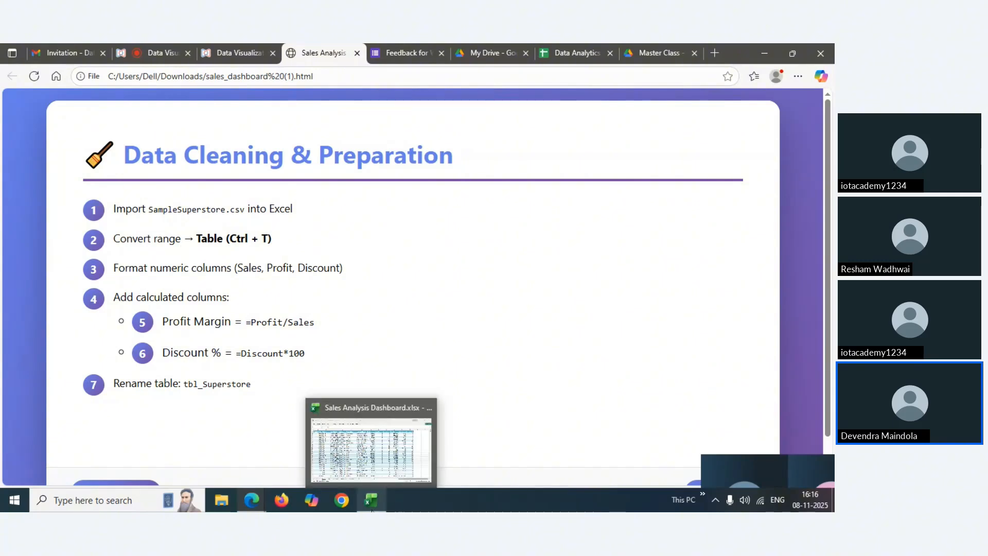
click(311, 462)
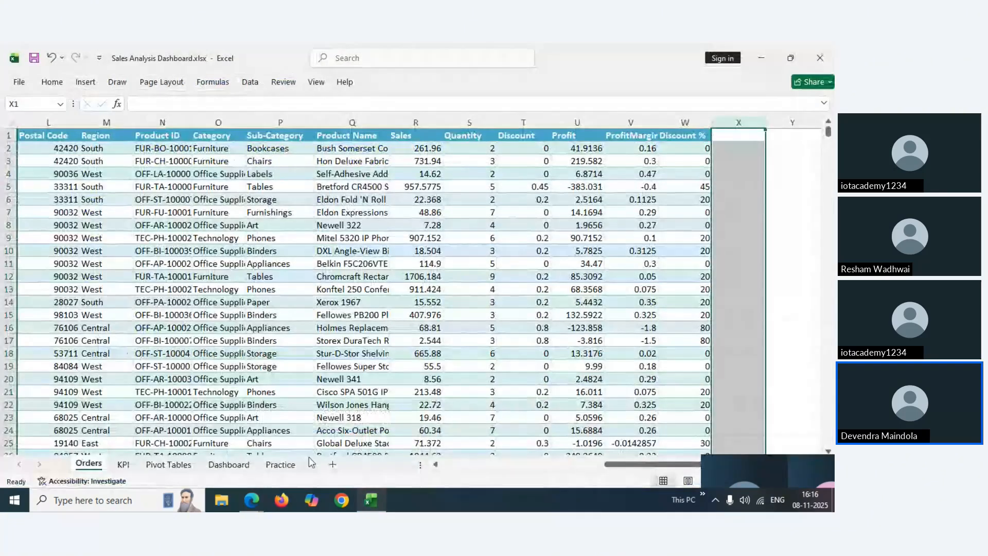
click(280, 465)
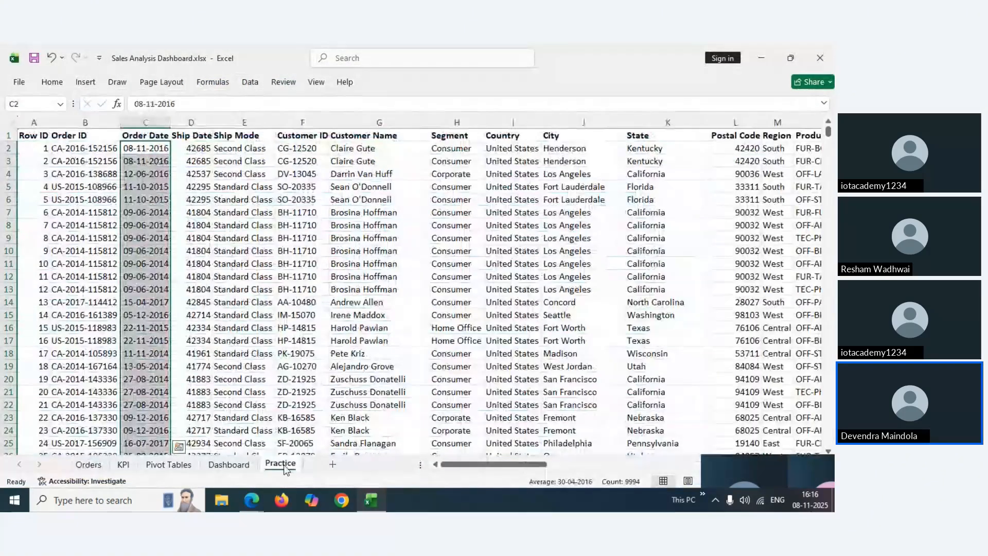
click(42, 138)
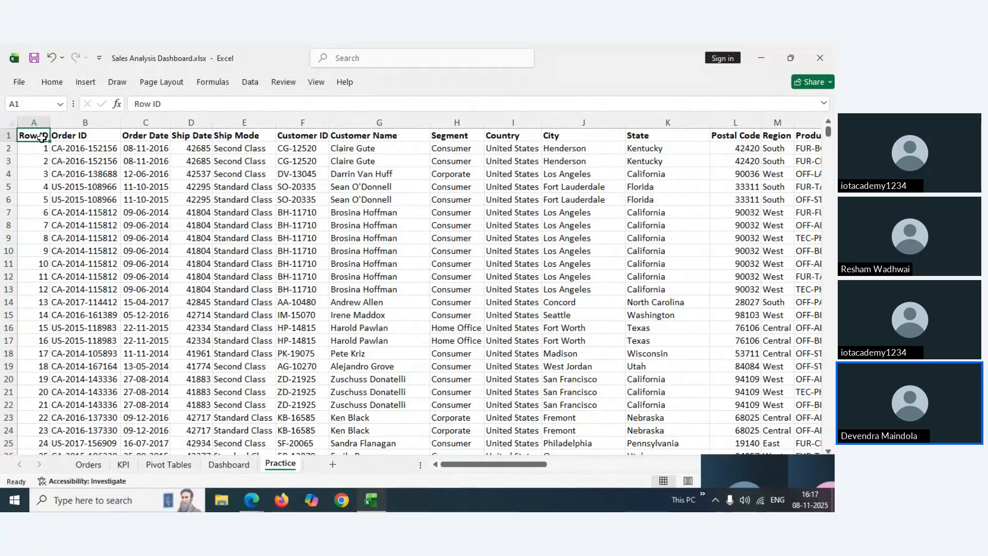
key(Right)
key(Right)
key(Right)
key(Right)
key(Right)
key(Right)
key(Right)
key(Right)
key(Right)
key(Right)
key(Right)
key(Right)
key(Right)
key(Right)
key(Right)
key(Right)
key(Right)
key(Right)
key(Right)
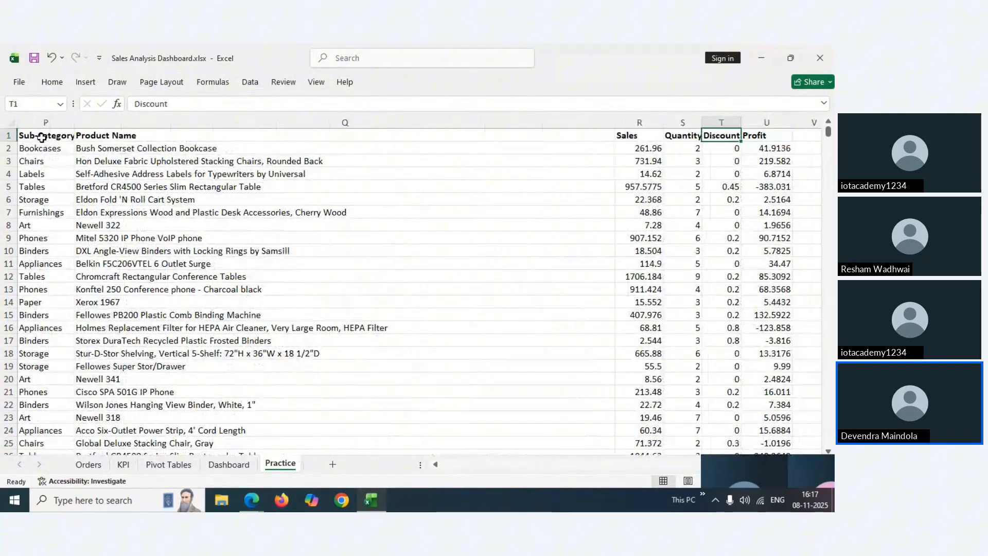
key(Left)
key(Left)
key(Left)
key(Left)
key(Left)
key(Left)
key(Left)
key(Left)
key(Left)
key(Left)
key(Left)
key(Left)
key(Left)
key(Left)
key(Left)
key(Left)
key(Left)
key(Left)
key(Left)
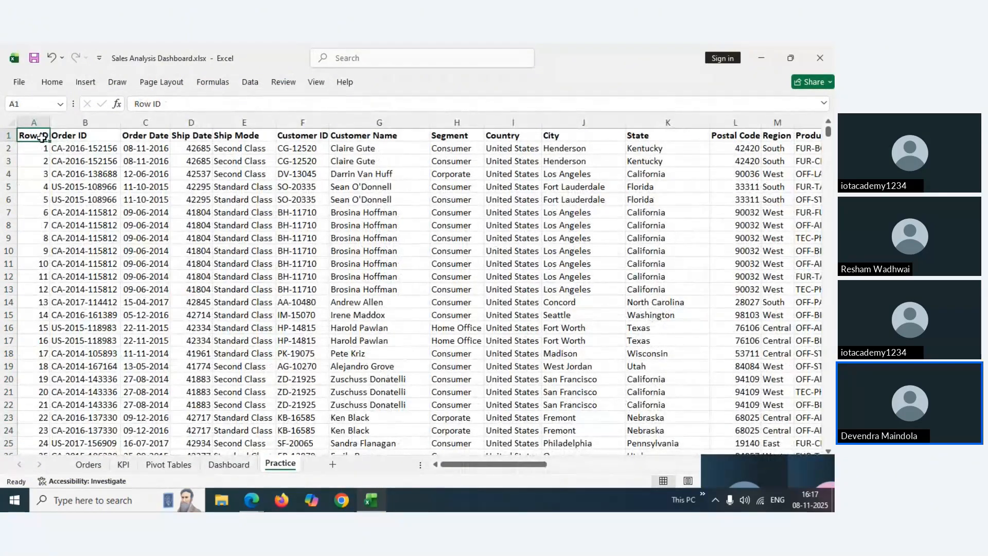
key(ctrl+t)
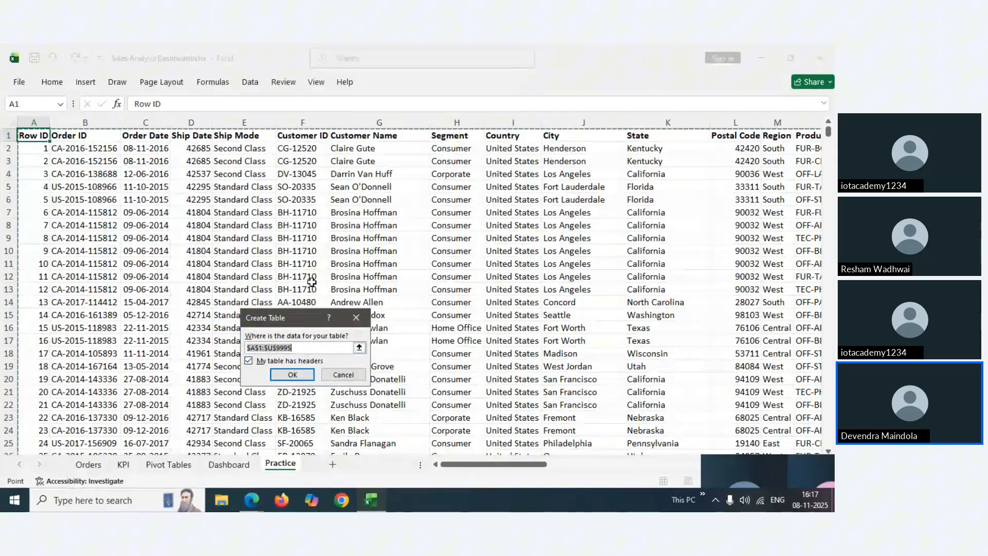
click(291, 376)
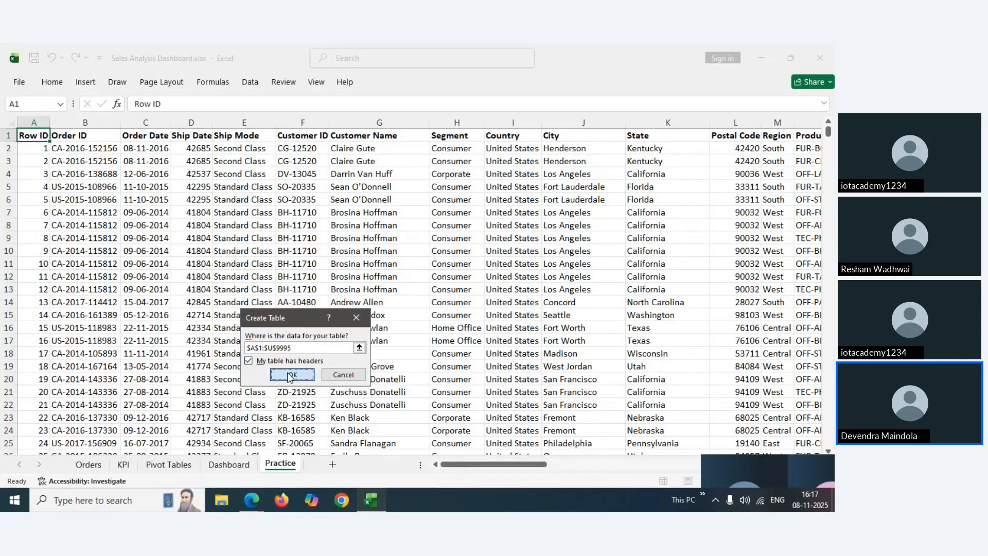
Check that the new table spans all 9,994 order rows down the Row ID column
click(217, 138)
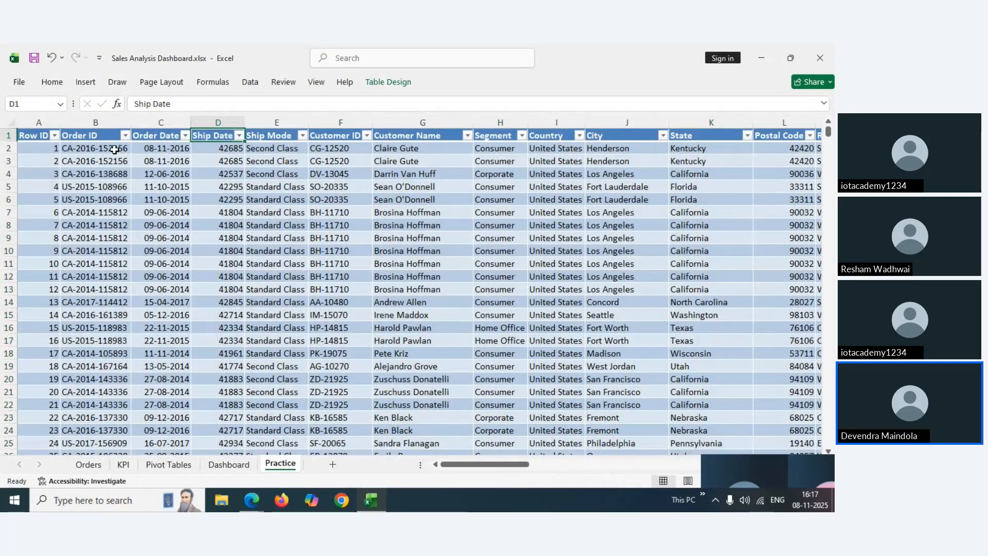
click(114, 149)
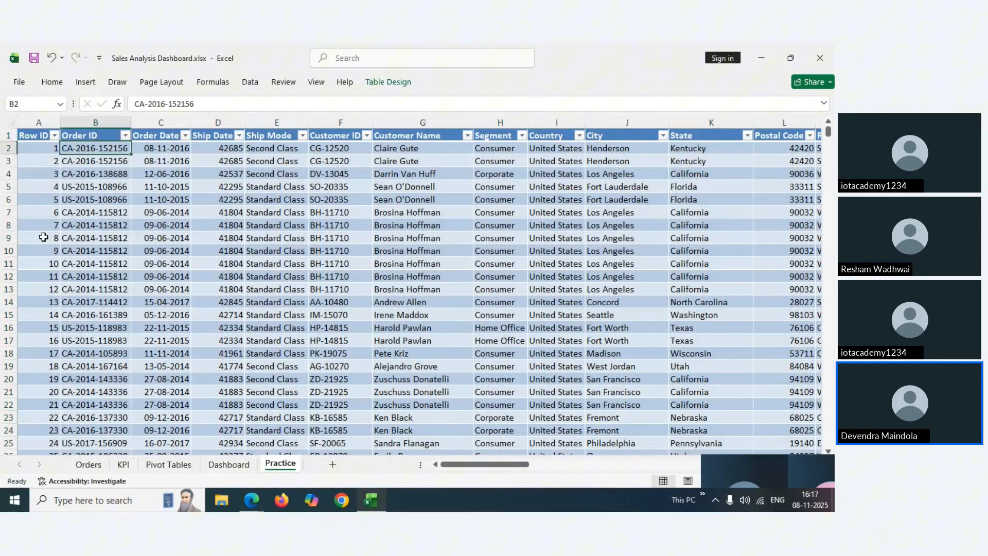
click(43, 237)
key(ctrl+Down)
key(Down)
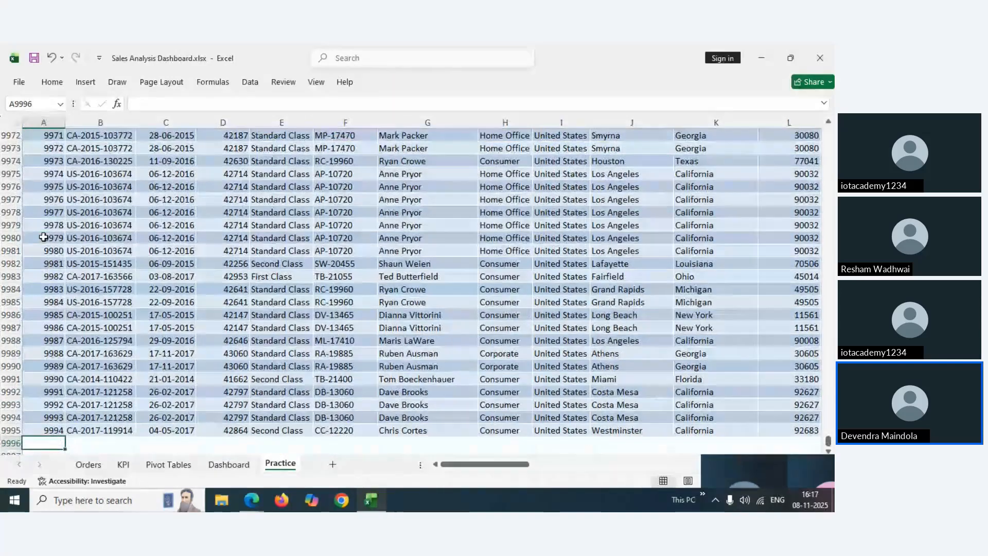
key(Up)
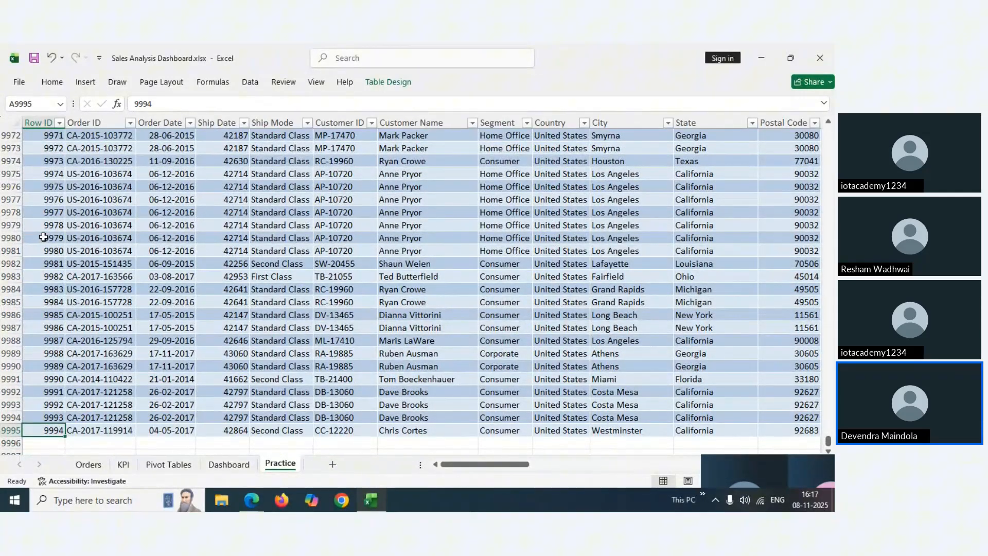
key(ctrl+Up)
key(Down)
key(Down)
key(ctrl+Down)
key(Up)
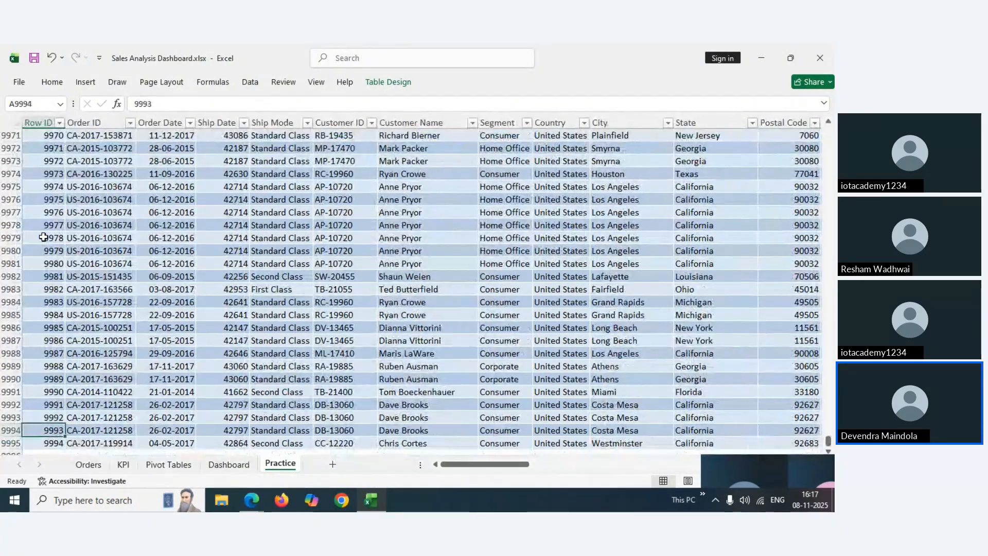
key(ctrl+Up)
key(Right)
key(Right)
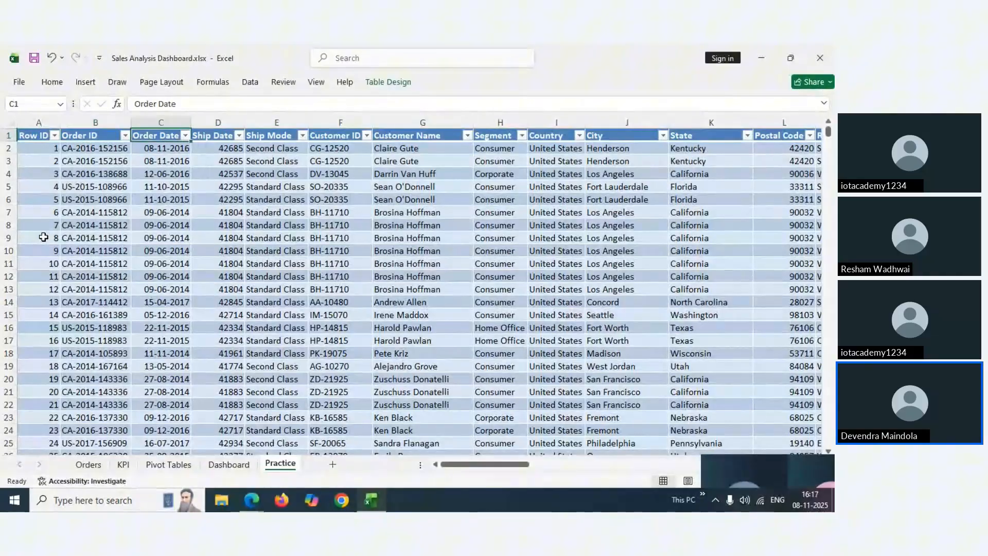
key(Right)
key(Right)
key(Right)
key(Right)
key(Right)
key(Right)
key(Right)
key(Right)
key(Right)
key(Right)
key(Right)
key(Right)
key(Right)
key(Right)
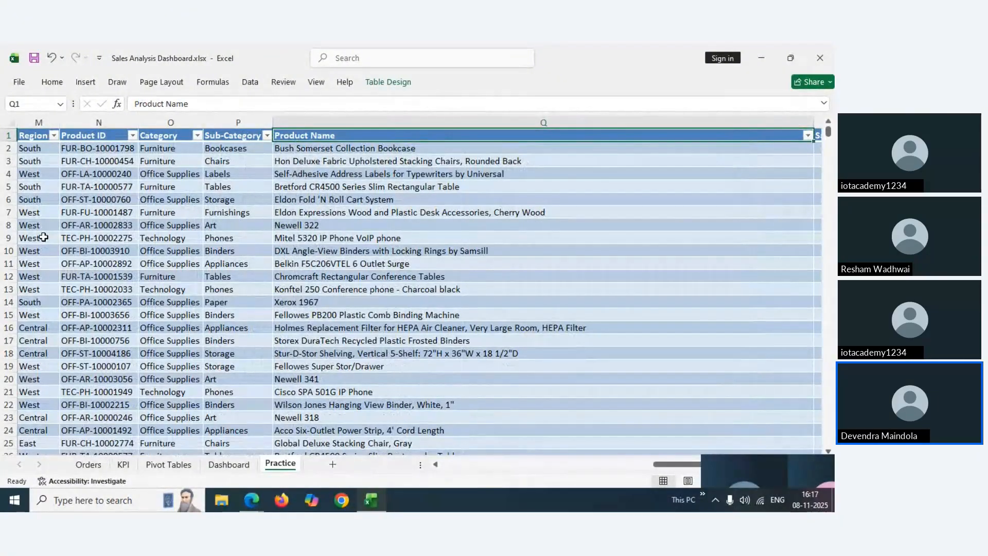
Show the Data Cleaning & Preparation slide with its seven steps in Edge
mouse_move(257, 490)
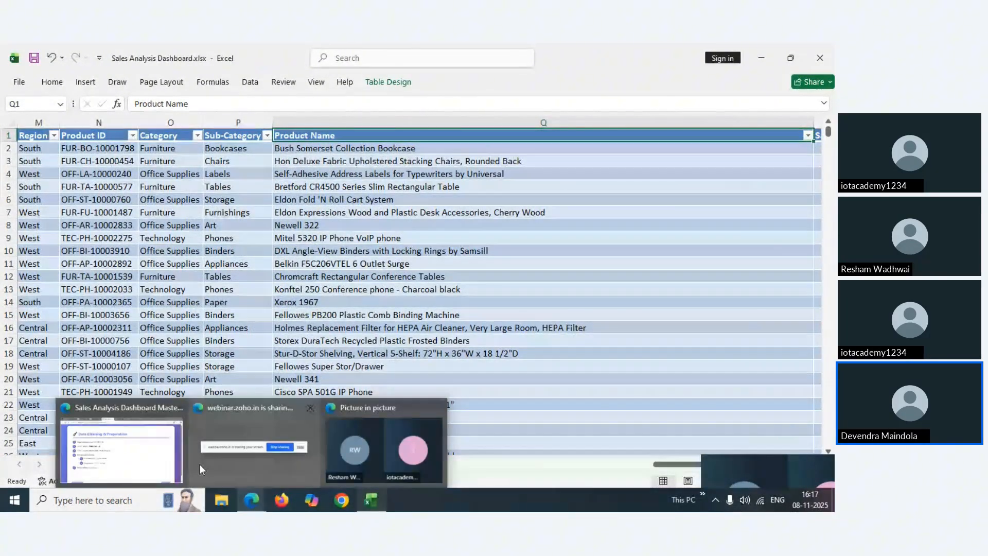
click(155, 453)
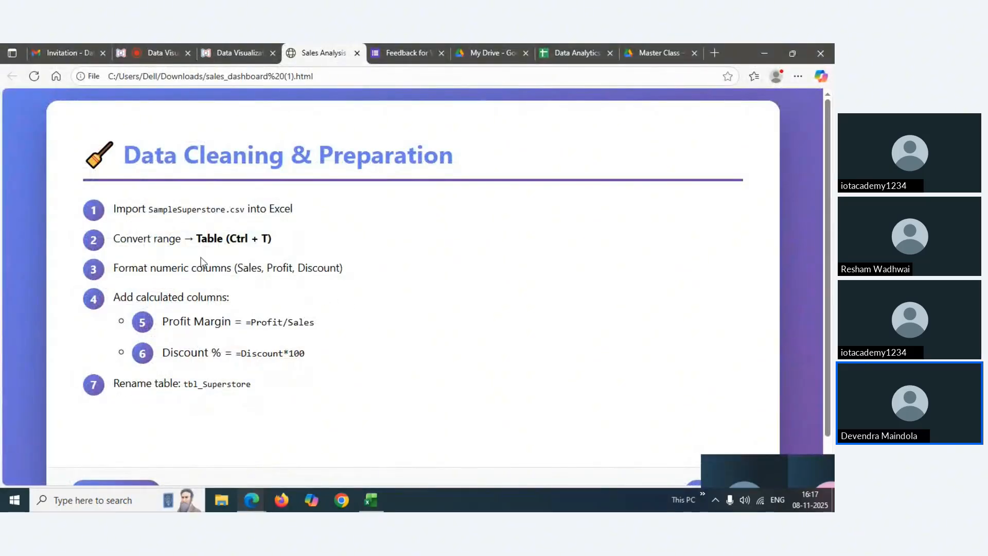
mouse_move(370, 502)
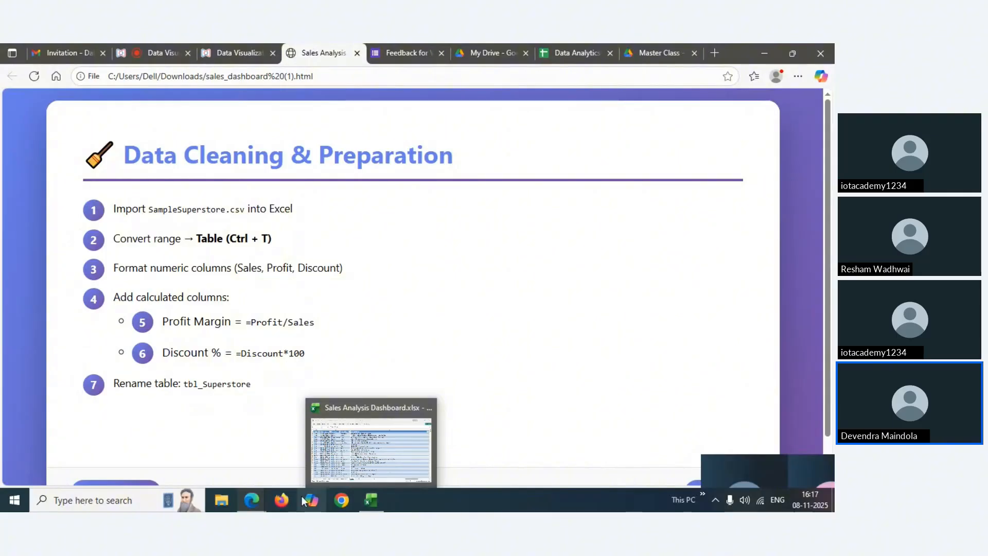
mouse_move(261, 499)
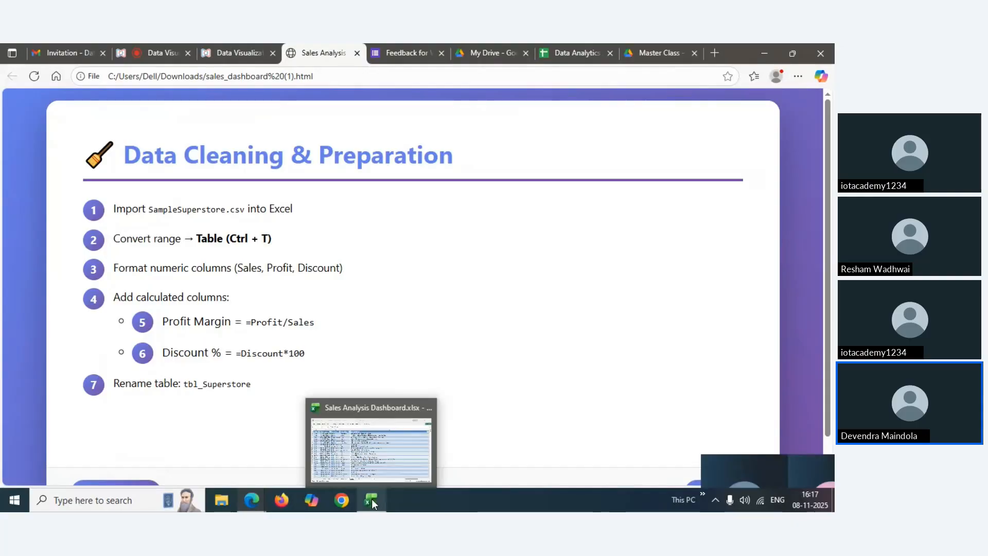
Add the headers Profit Margin in V1 and Discount % in W1 to the Practice table
click(371, 450)
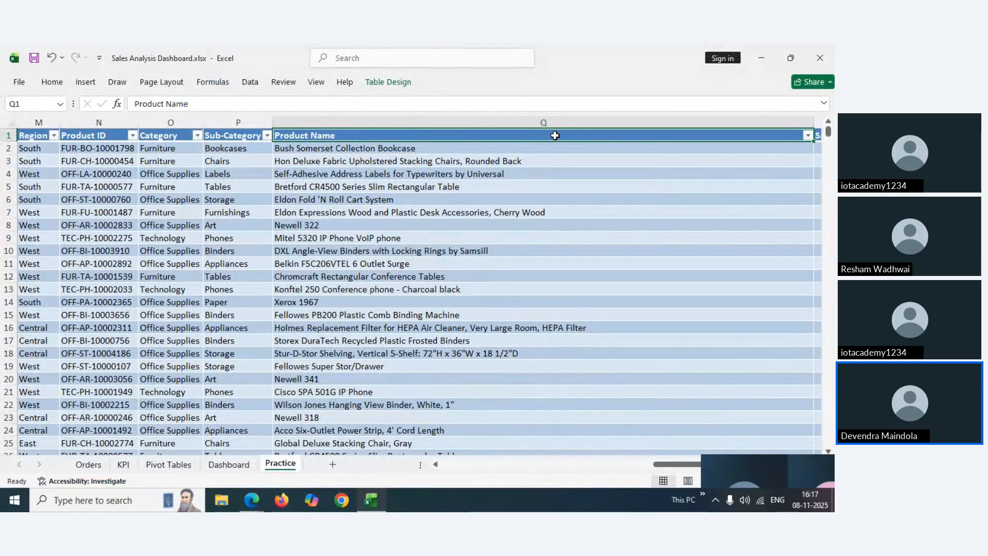
key(ctrl+Right)
key(Right)
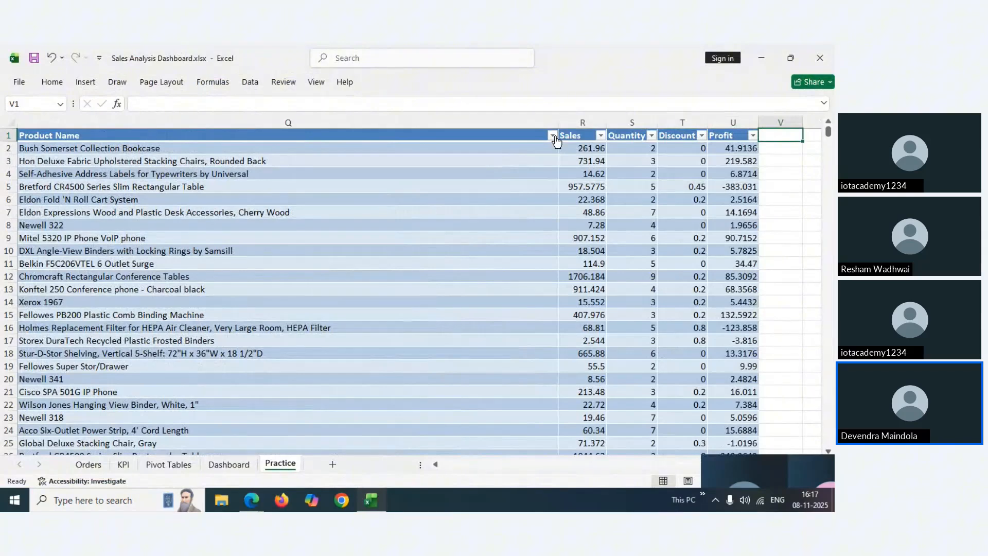
text(Profit)
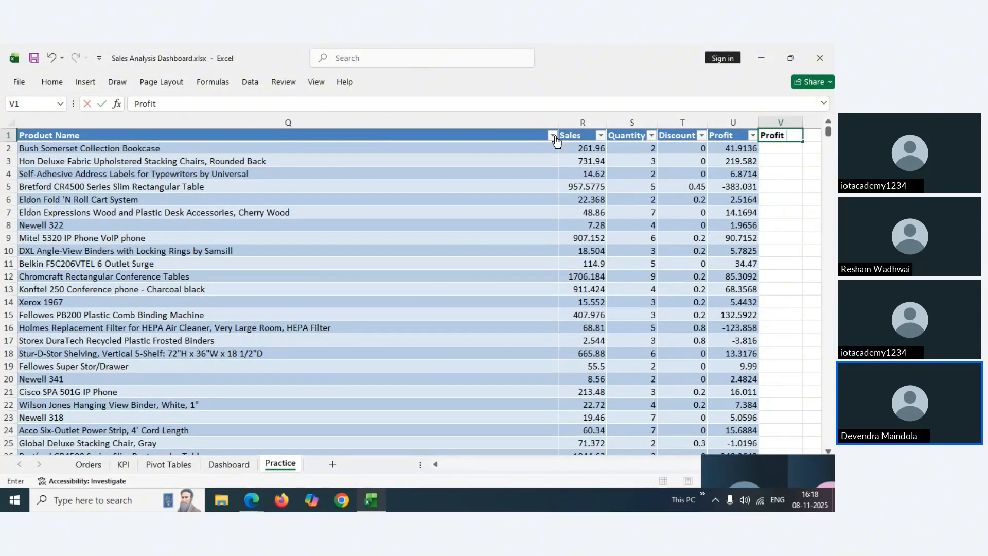
text( Margin)
click(775, 161)
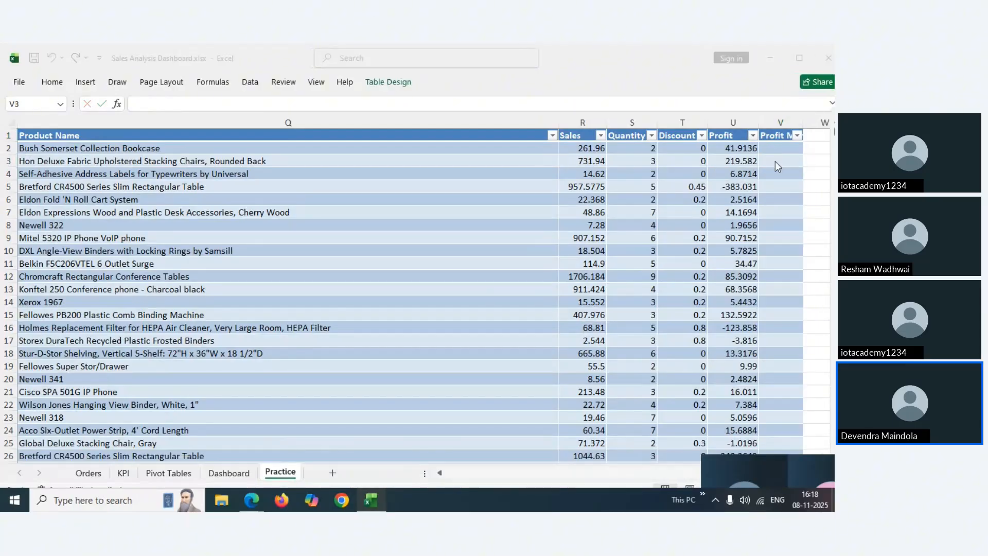
click(774, 139)
key(Right)
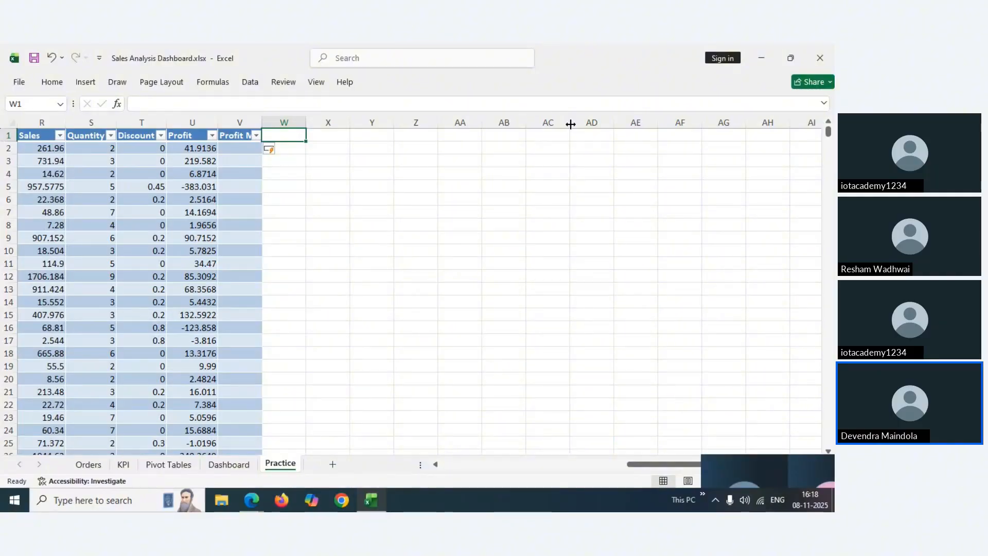
text(Discount %)
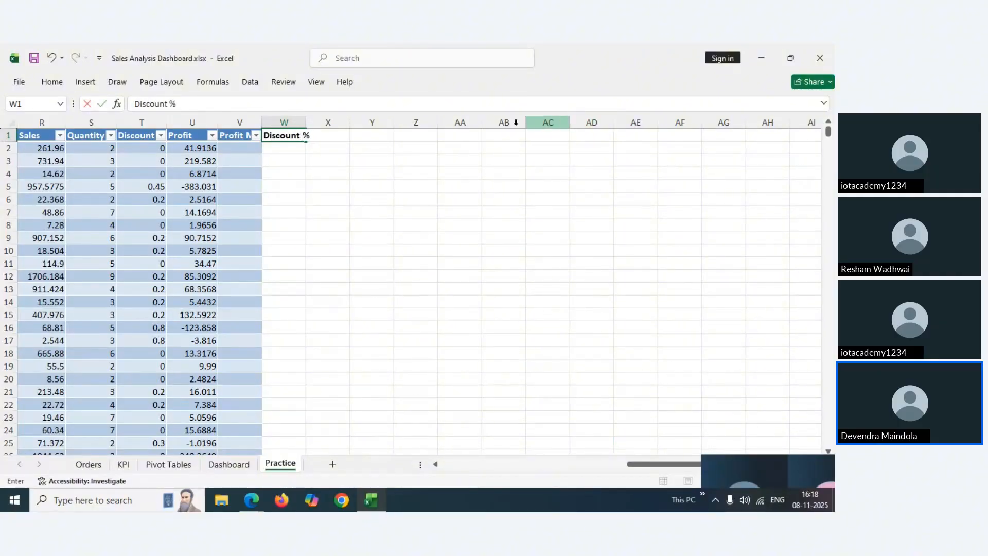
key(Return)
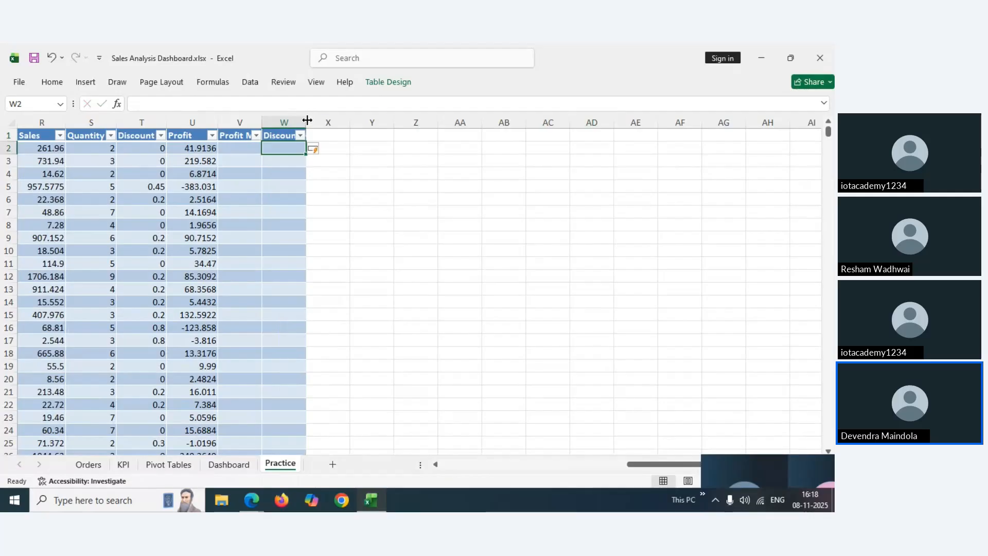
Autofit columns V and W so both headers show in full
double_click(308, 120)
double_click(261, 120)
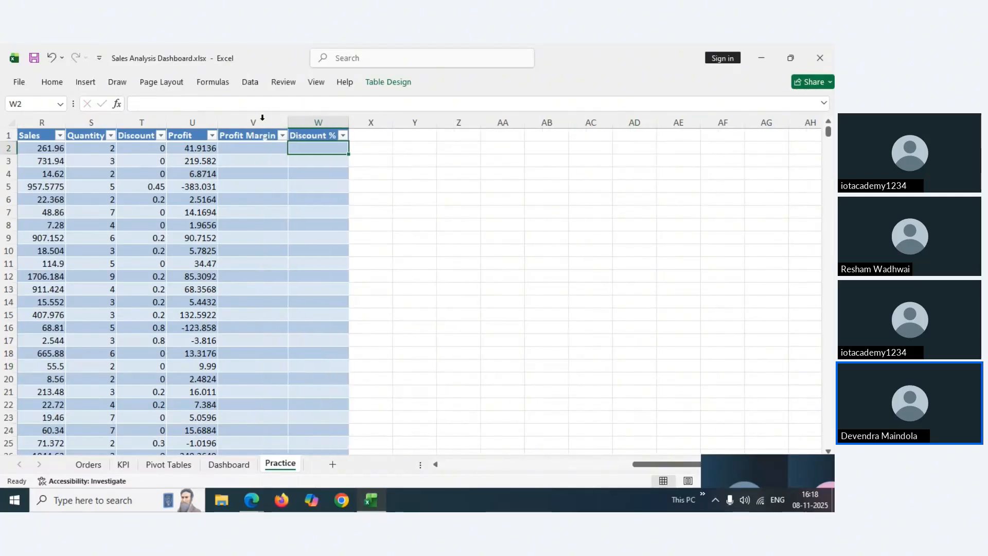
click(244, 147)
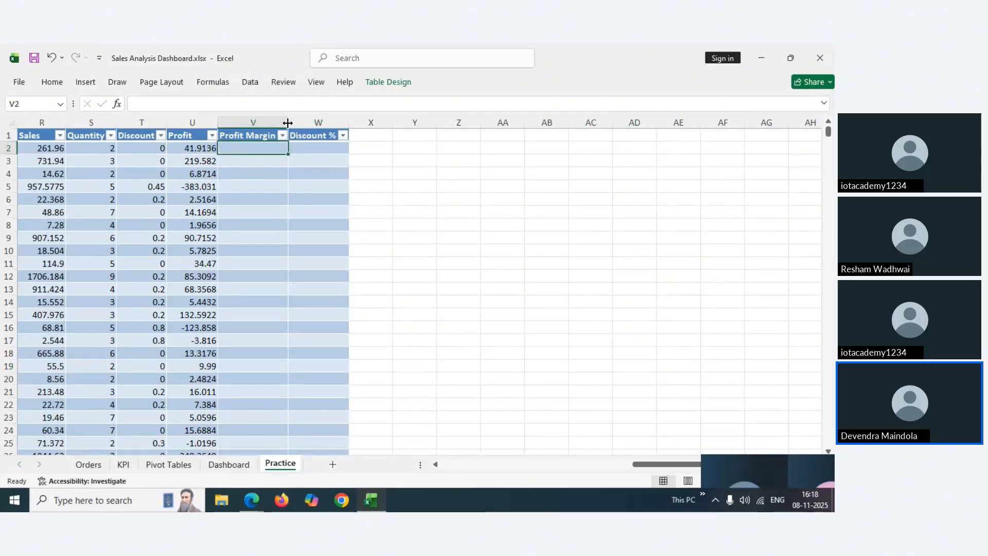
key(Left)
key(Left)
key(Left)
key(Left)
key(Left)
key(Left)
key(Left)
key(Left)
key(Left)
key(Left)
key(Left)
key(Left)
key(Left)
key(Left)
key(Left)
key(Left)
key(Left)
key(Left)
key(Left)
key(Left)
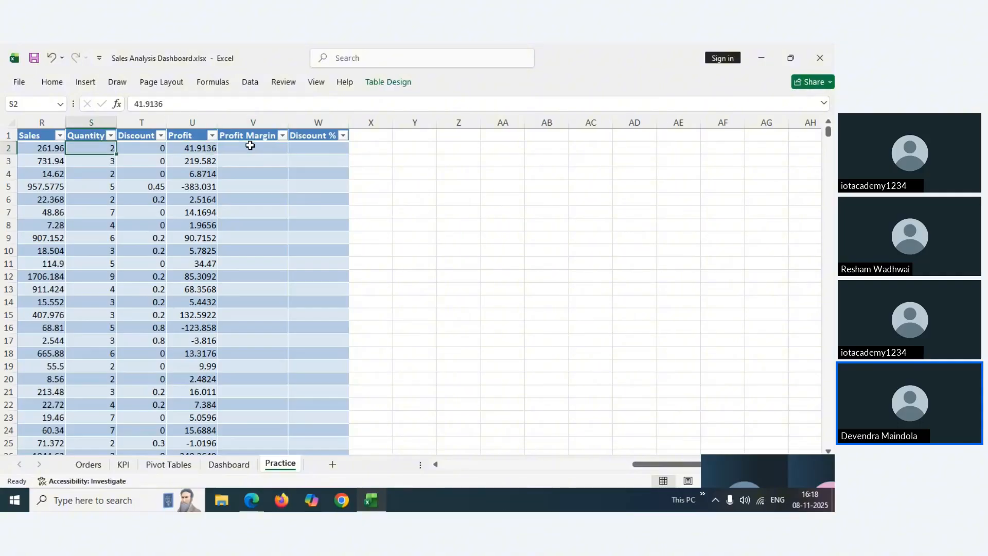
key(Right)
key(Right)
key(Right)
key(Right)
key(Right)
key(Right)
key(Right)
key(Right)
key(Right)
key(Right)
key(Right)
key(Right)
key(Right)
key(Right)
key(Right)
key(Right)
key(Right)
key(Right)
key(Right)
key(Right)
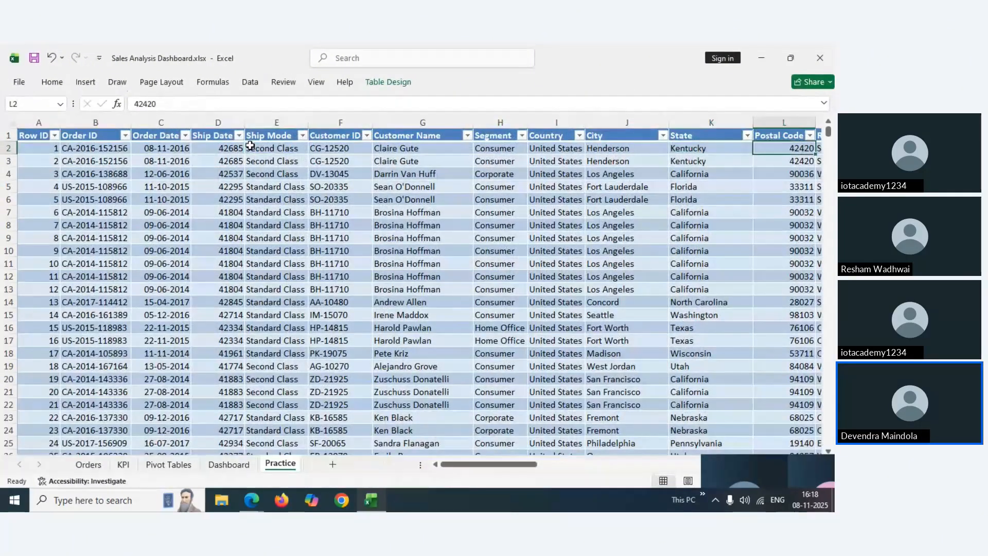
key(Right)
key(Right)
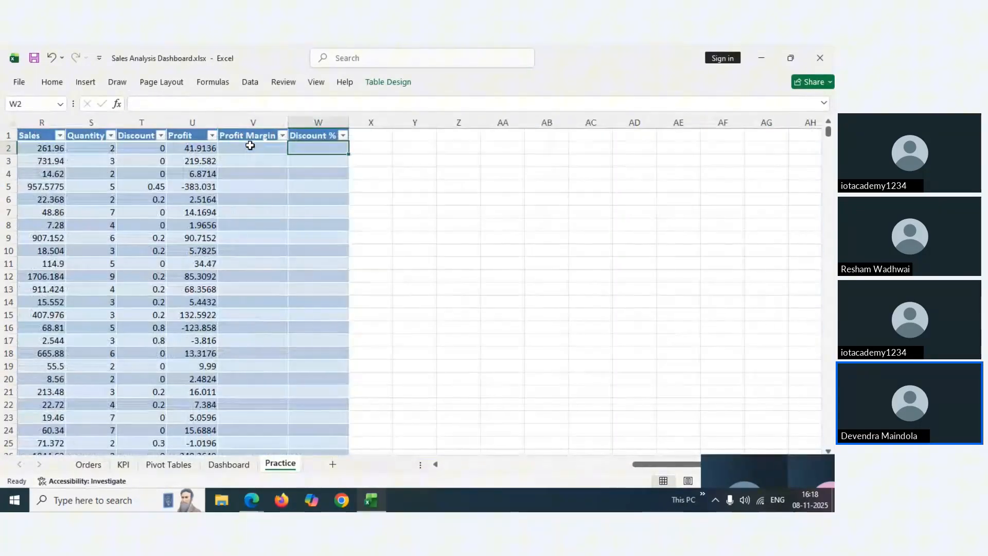
key(Left)
key(Left)
key(Right)
text(=)
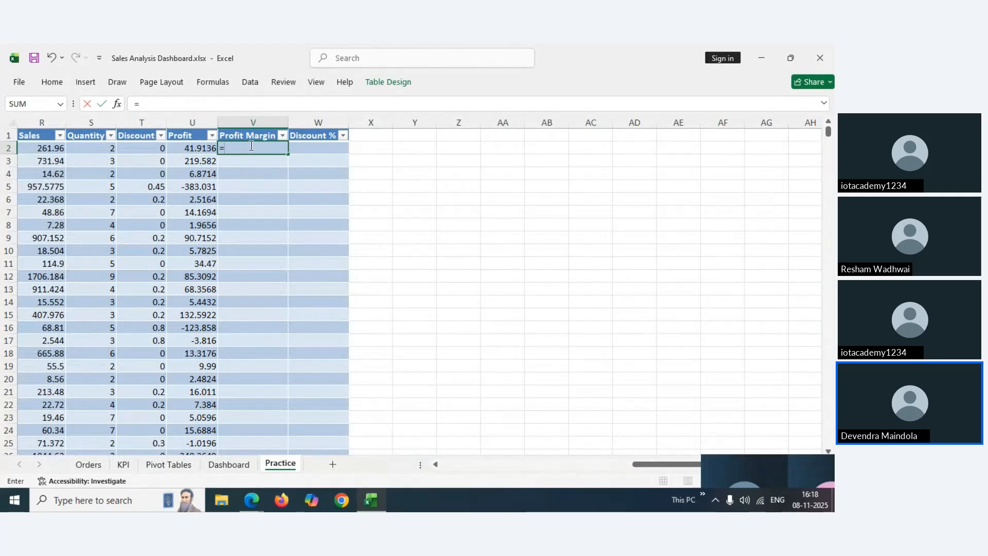
click(201, 147)
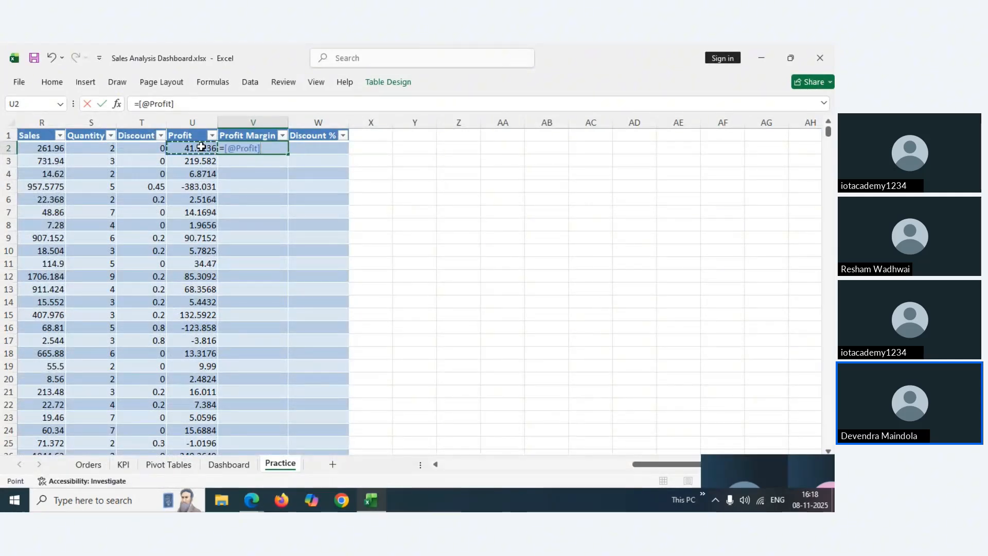
text(/)
click(47, 149)
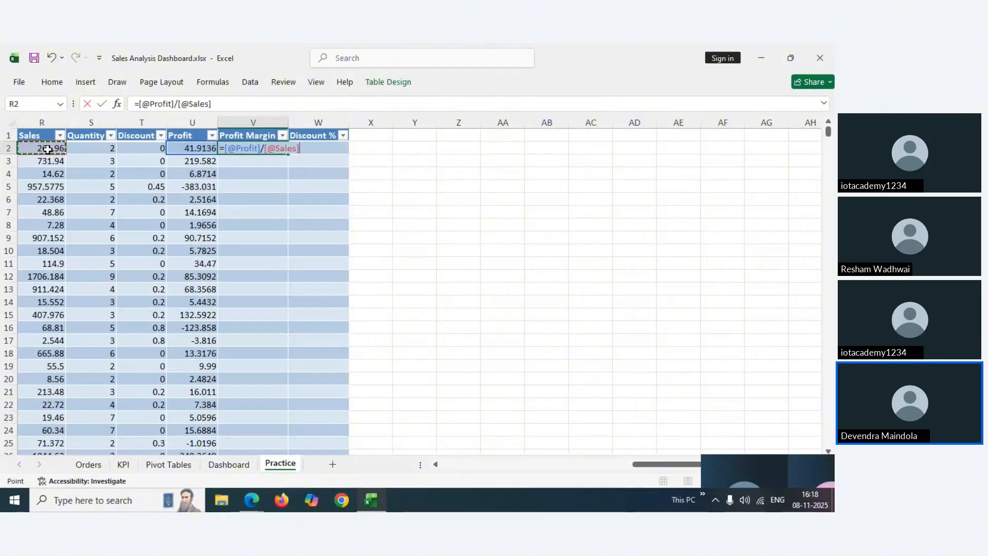
key(Return)
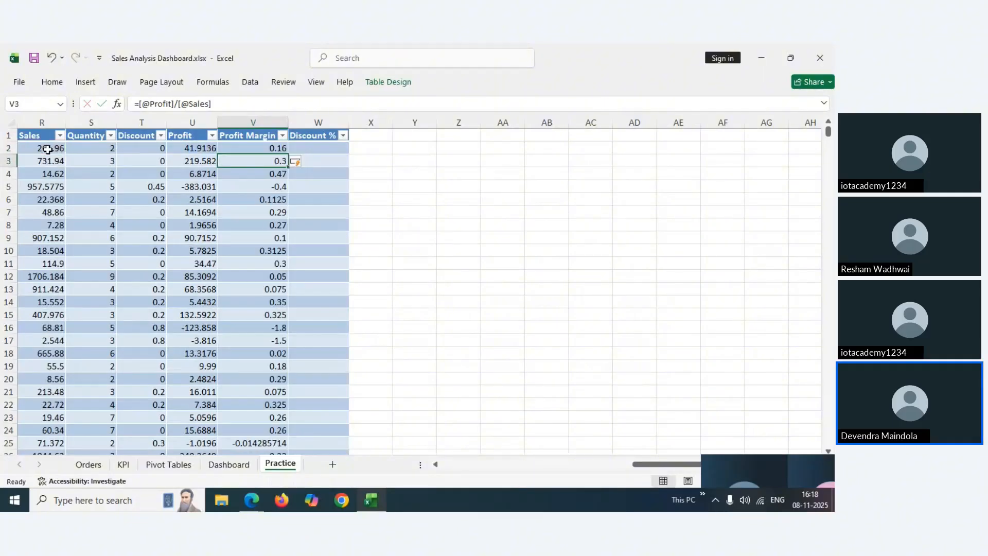
click(322, 148)
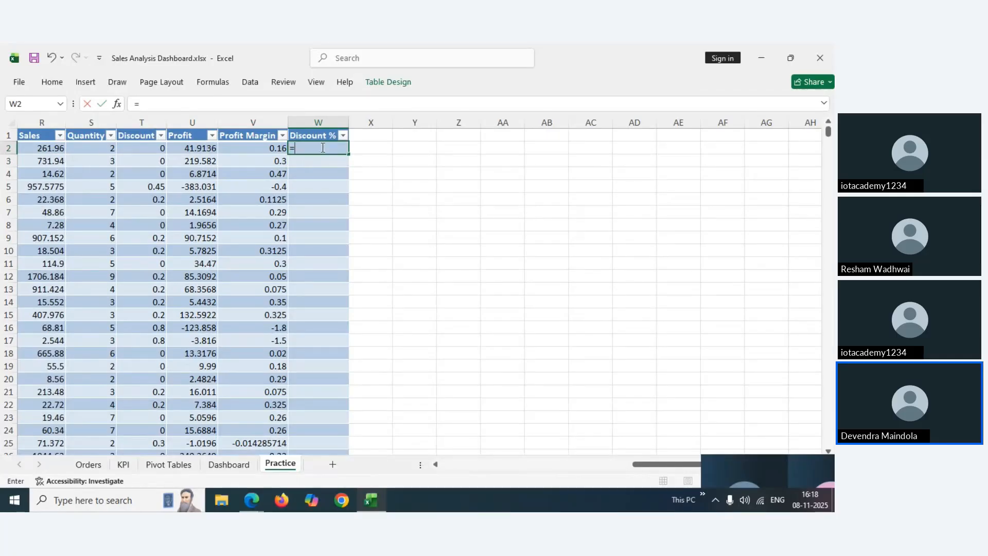
text(=)
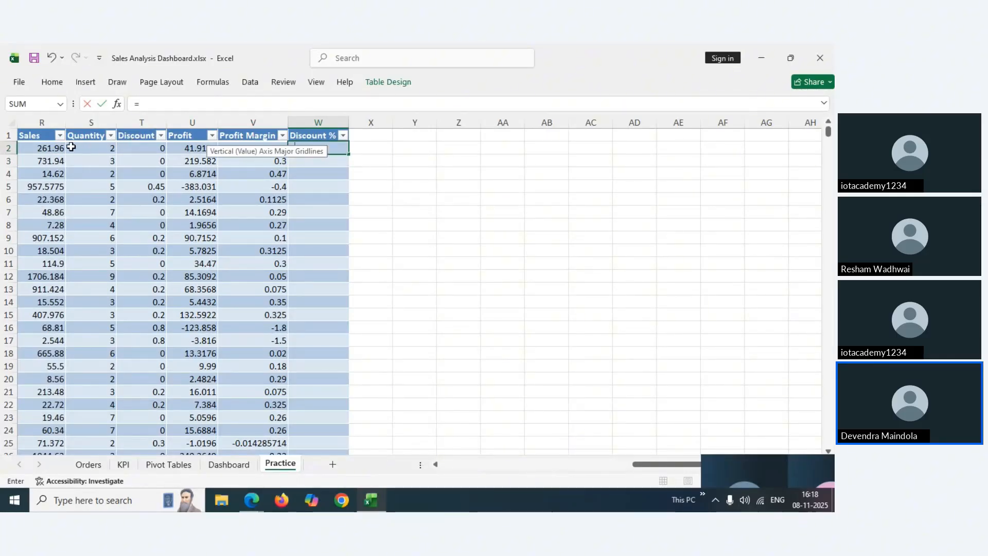
click(137, 148)
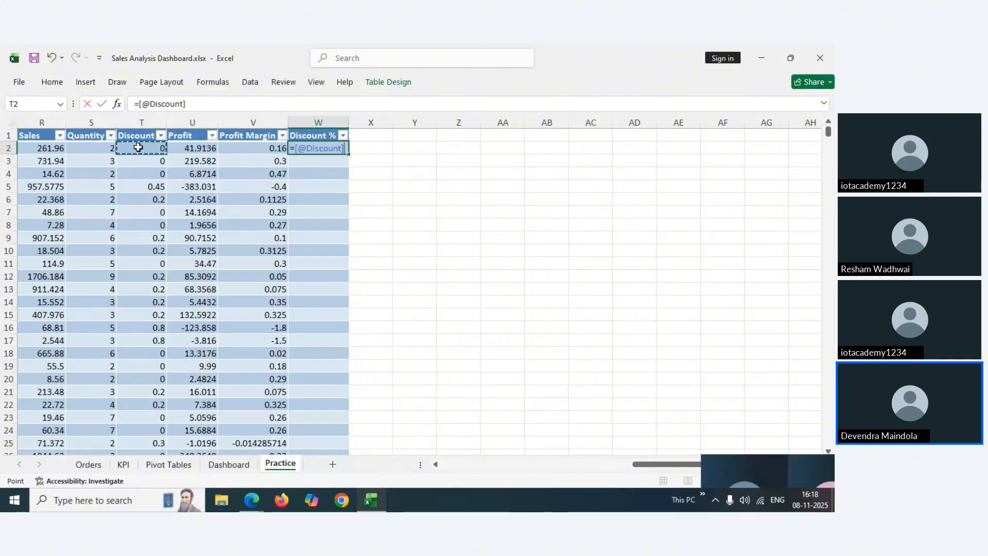
text(*1)
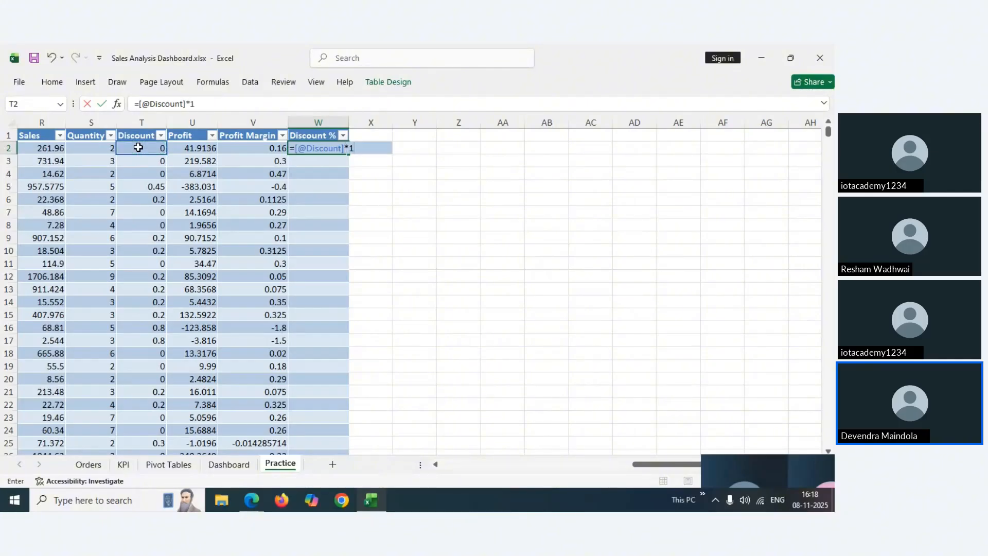
text(00)
key(Return)
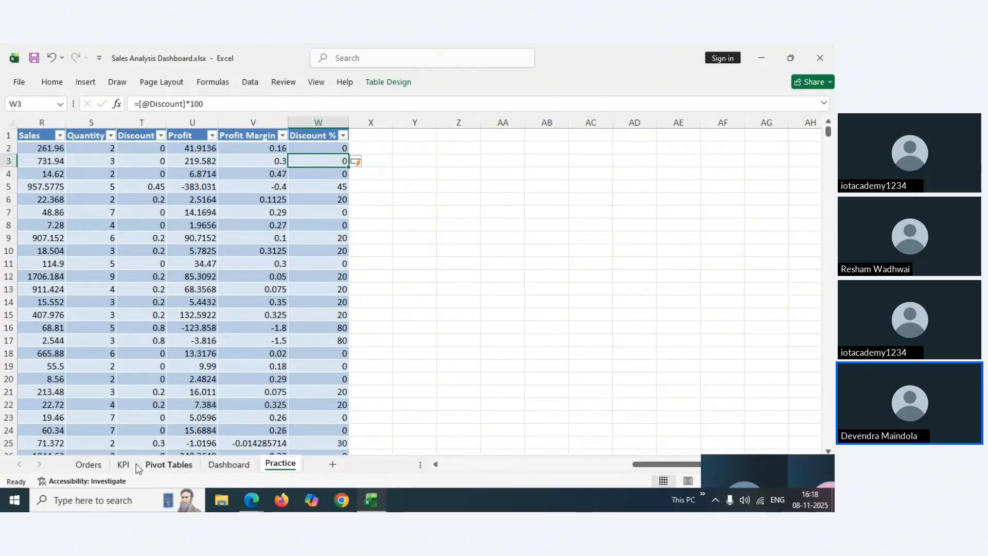
mouse_move(246, 503)
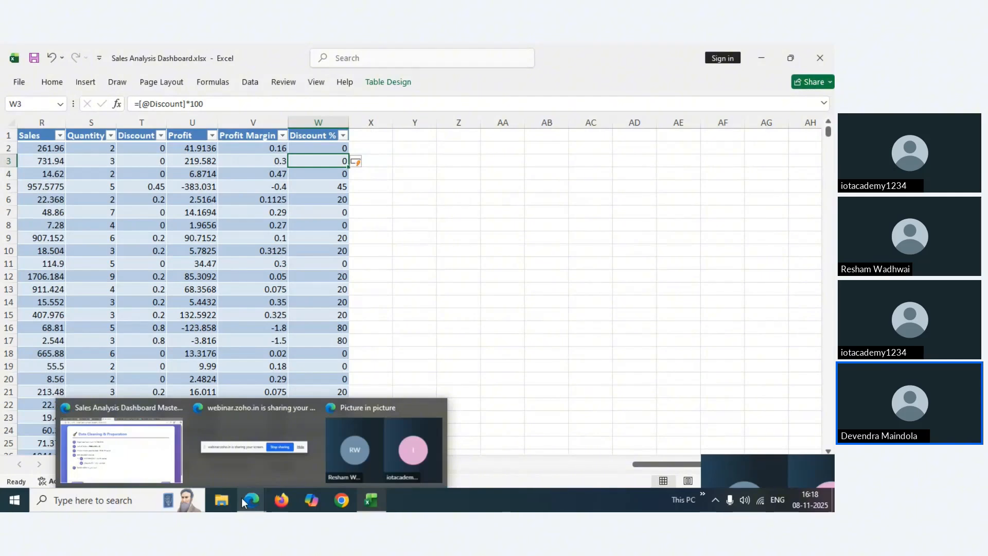
Move the Edge guide on to the Define Key Metrics (KPIs) slide, then bring the Excel Practice sheet back
click(121, 449)
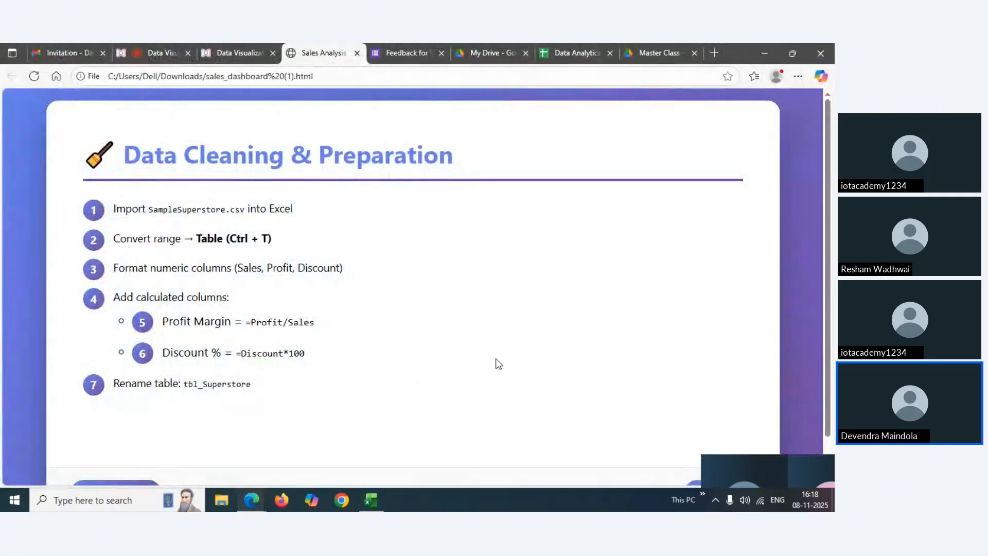
scroll(828, 250, down, 2)
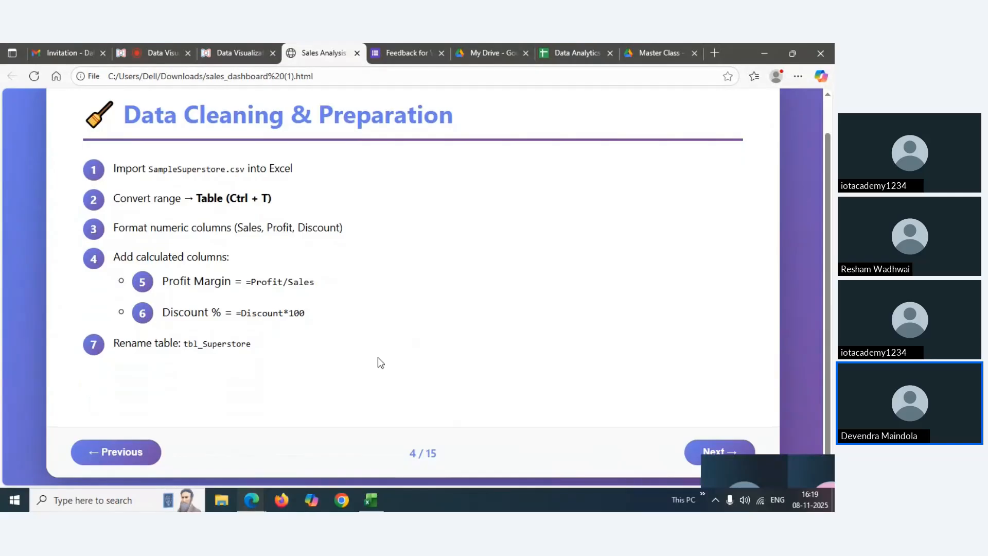
click(728, 455)
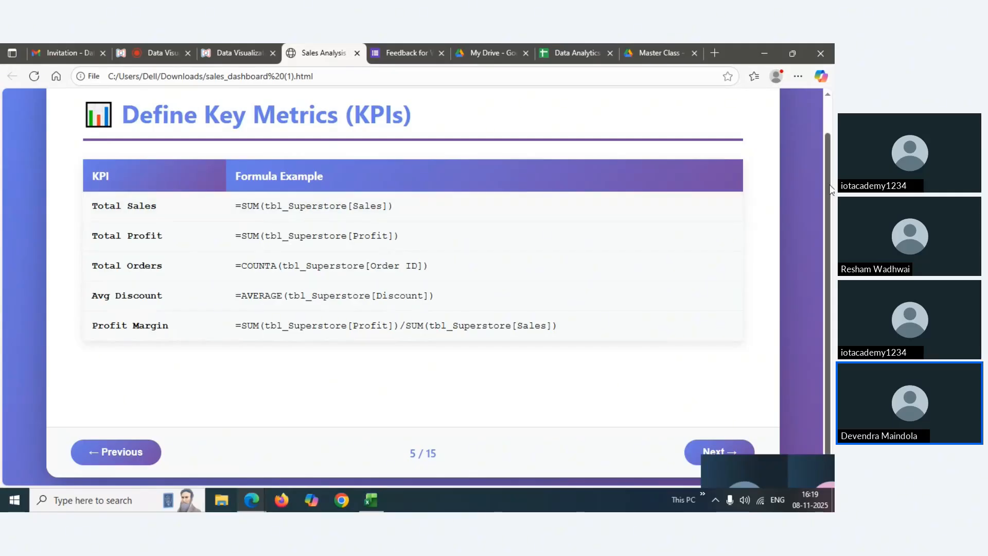
drag(830, 189, 830, 162)
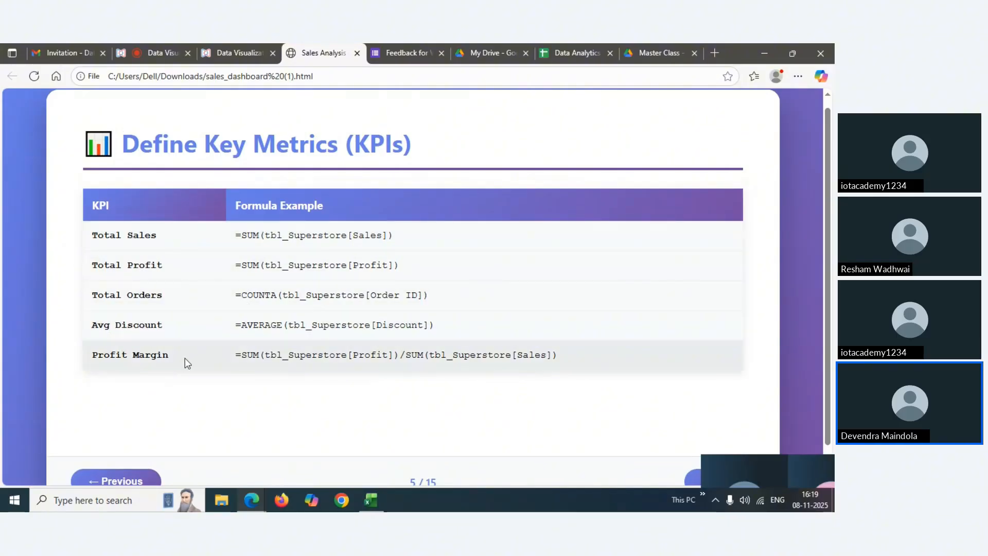
mouse_move(371, 499)
click(371, 478)
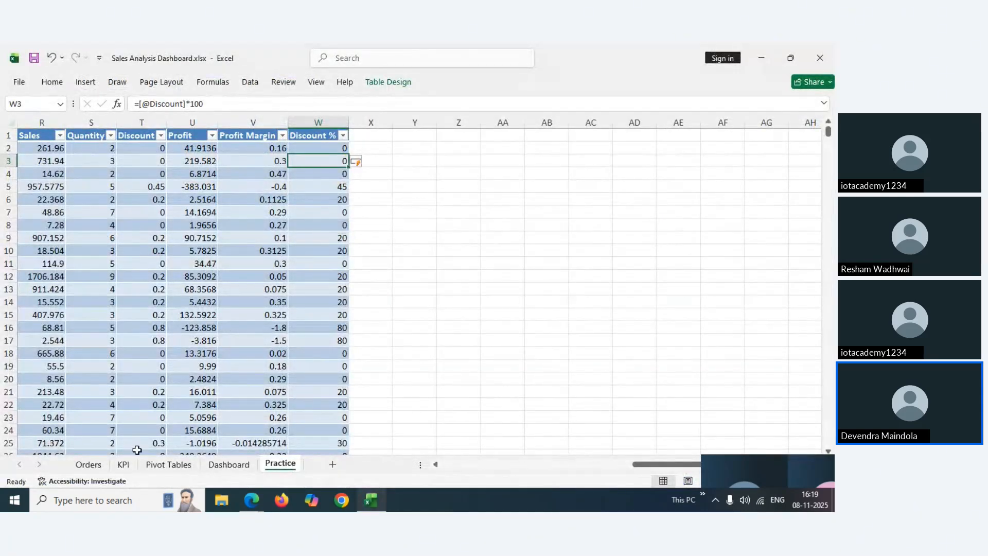
Switch to the KPI sheet, review the Total Sales formula in B2, and select C2
click(125, 464)
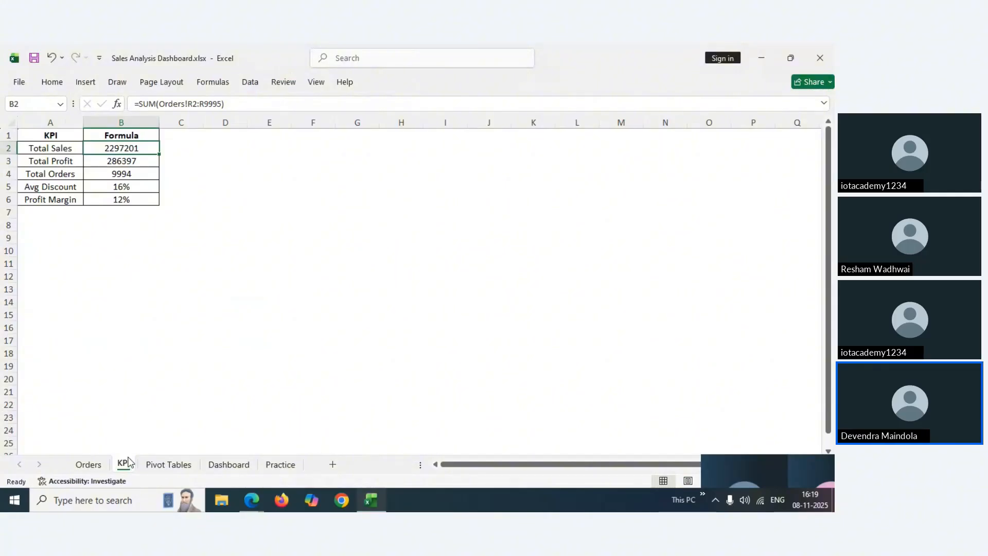
click(51, 137)
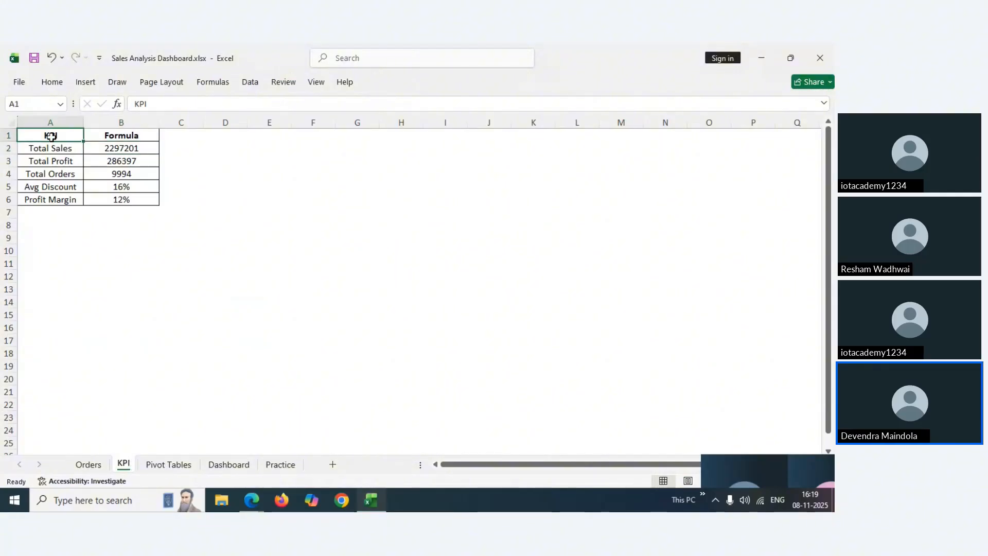
click(37, 147)
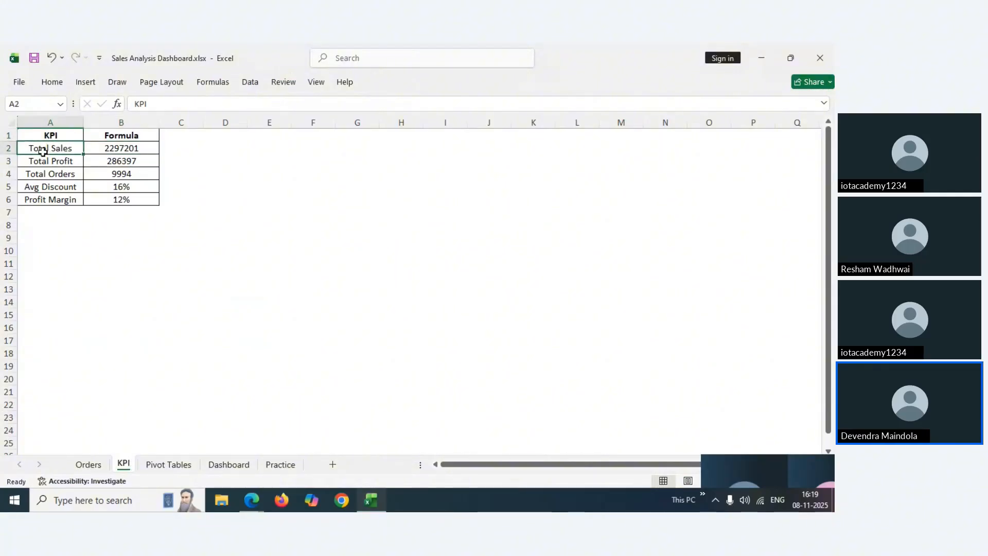
click(133, 150)
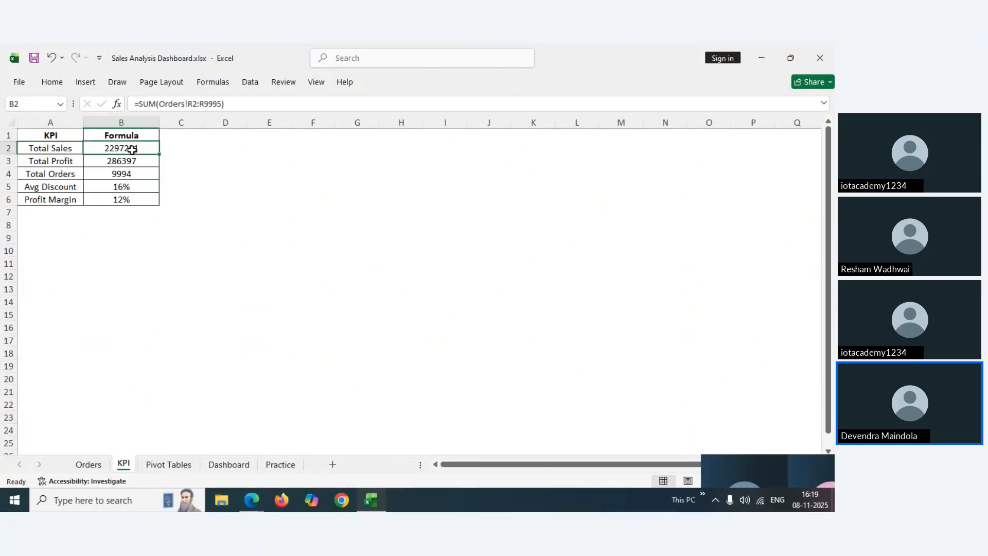
click(192, 150)
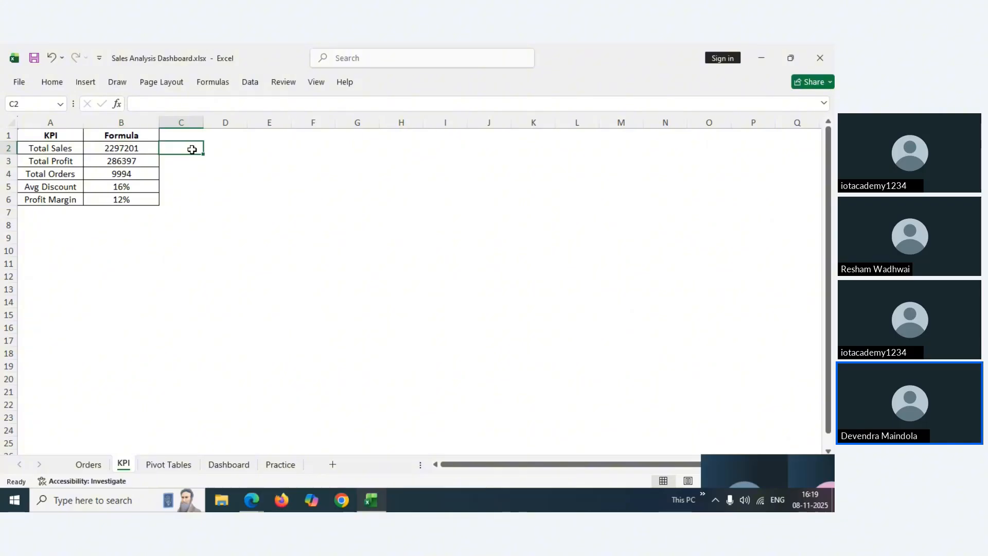
click(138, 149)
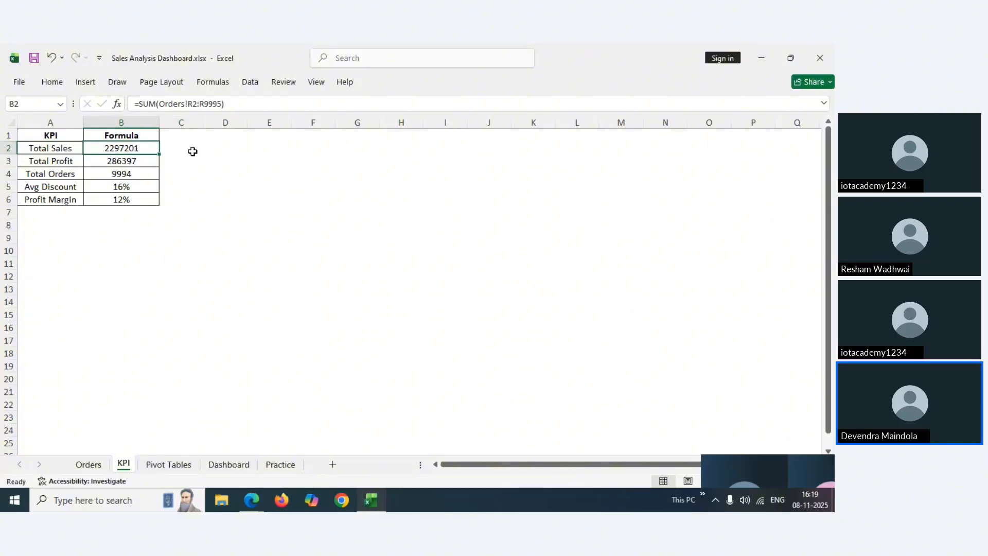
click(191, 150)
Enter =SUM(Orders!R:R) in C2, giving total sales of 2297201
text(=sum()
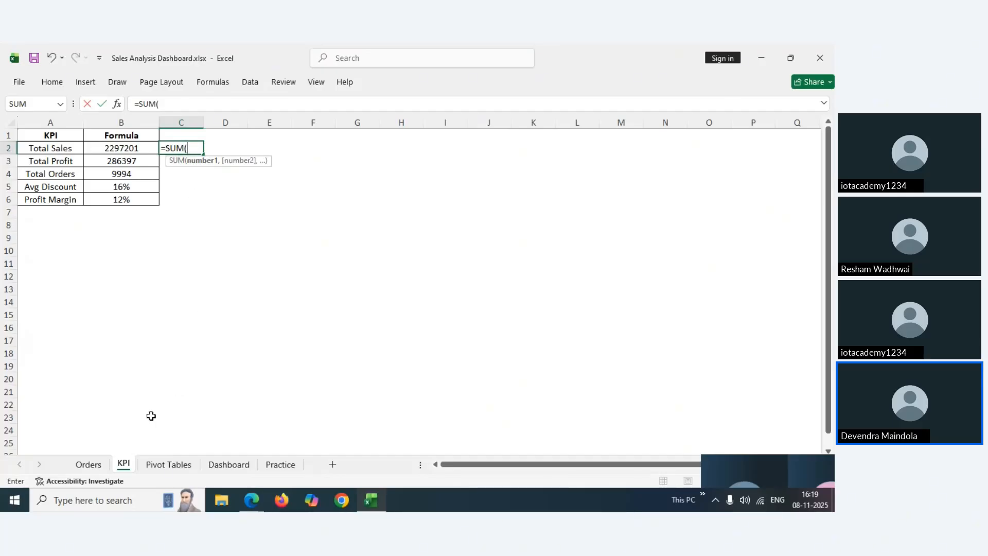
click(89, 465)
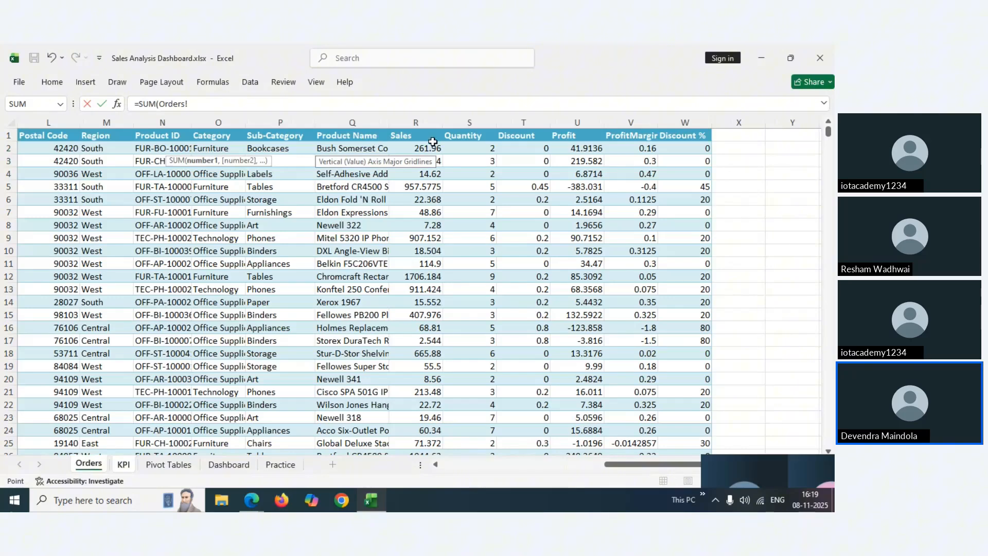
click(422, 122)
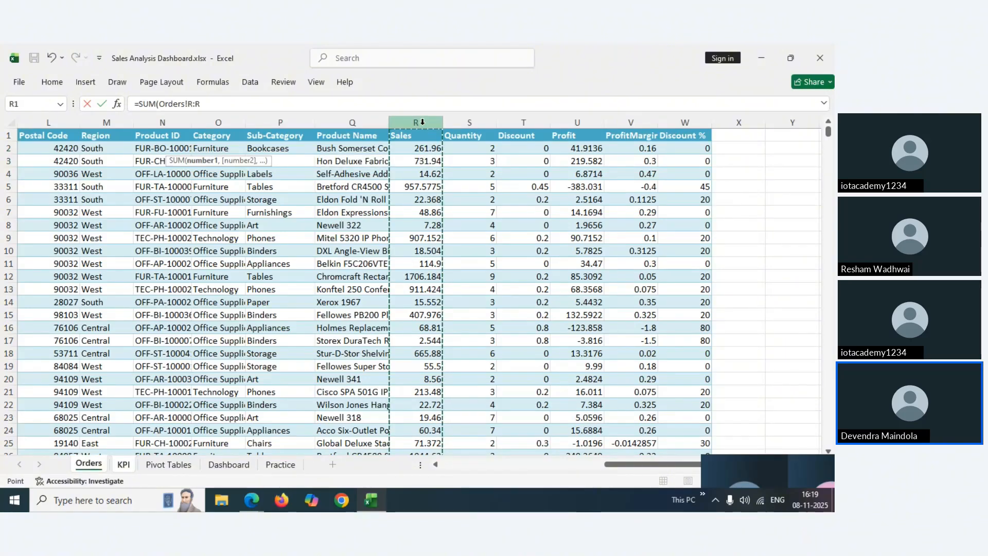
text())
click(230, 106)
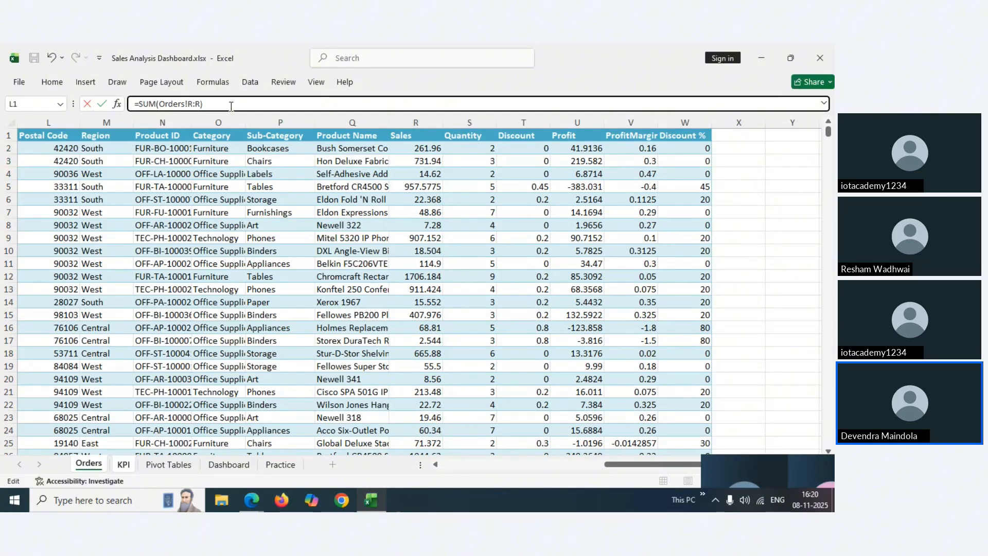
key(Return)
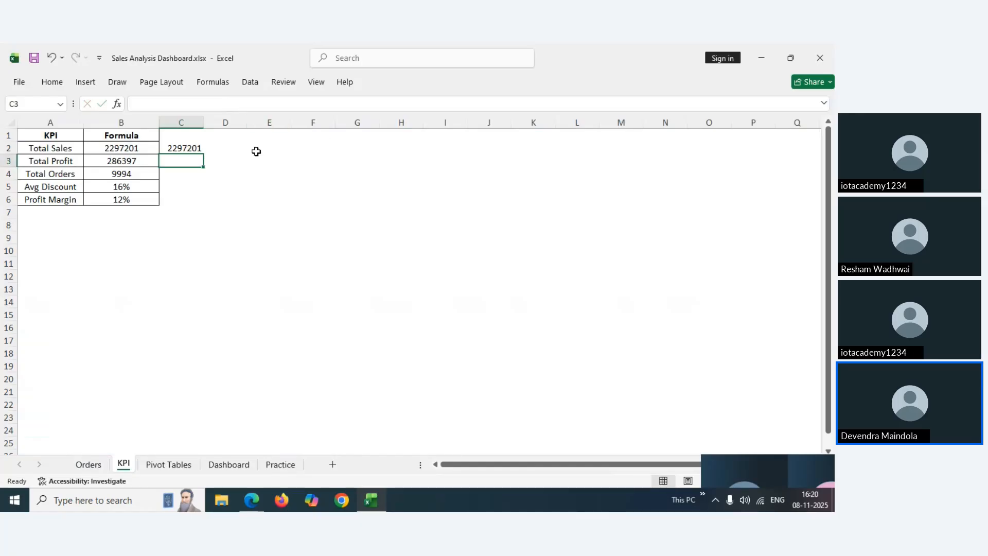
click(195, 147)
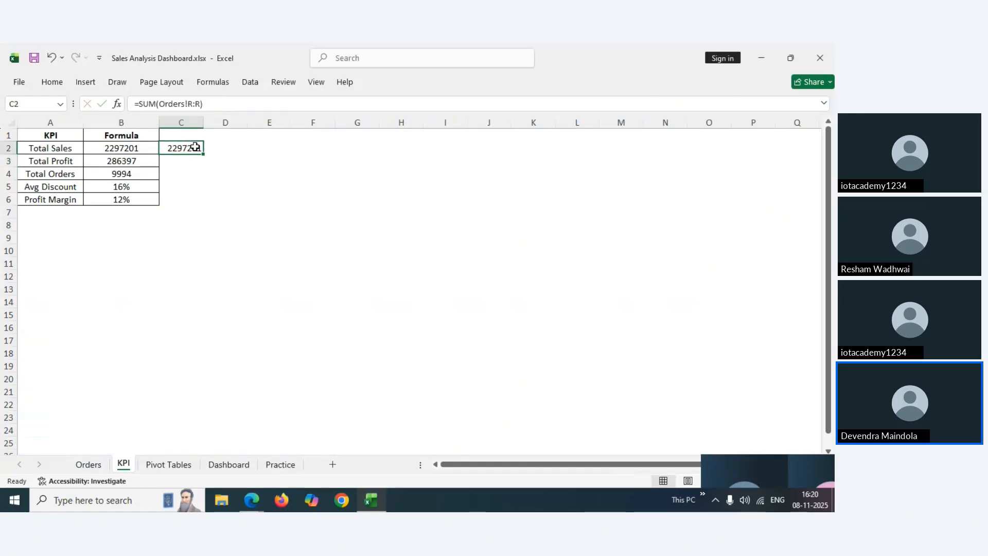
Enter =SUM(Orders!U:U) in C3, giving total profit of 286397
click(98, 159)
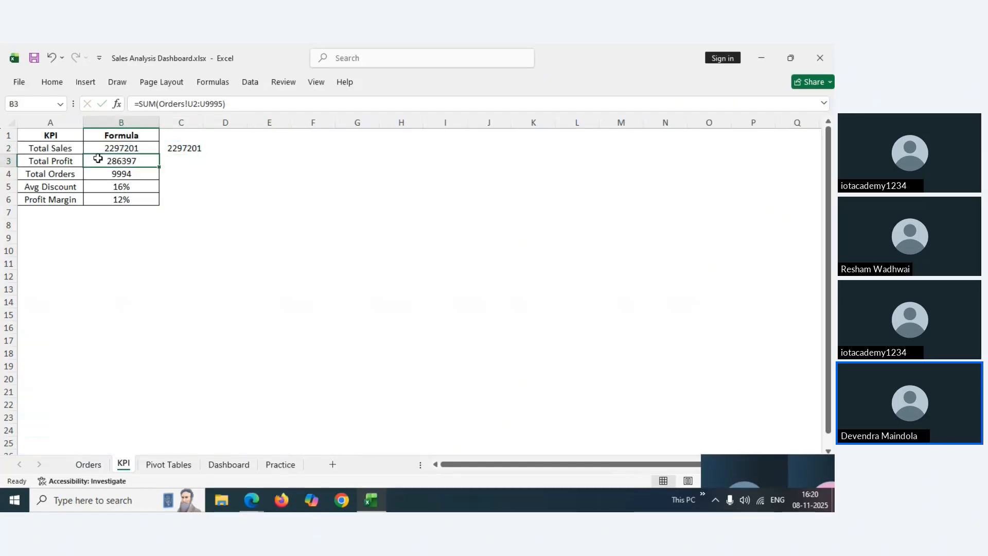
click(177, 160)
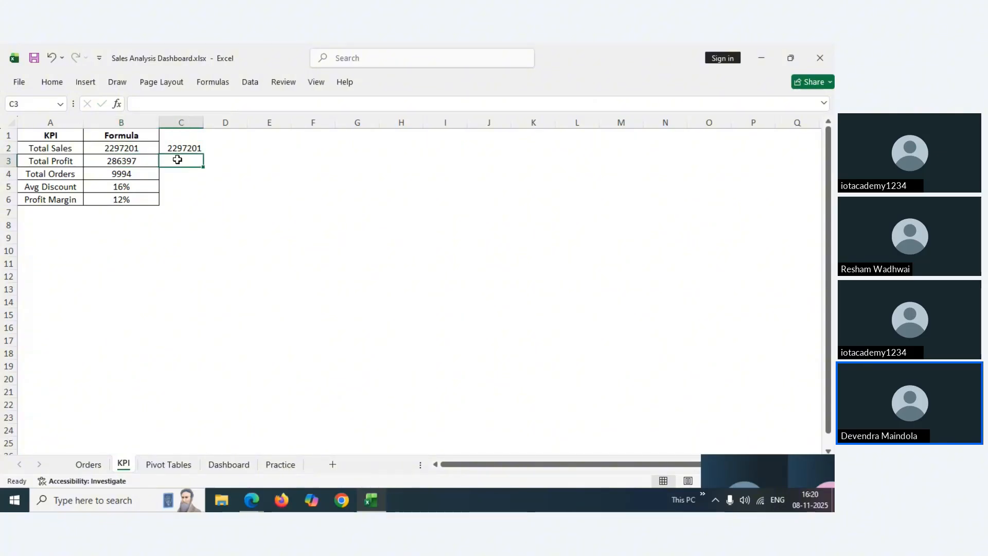
text(=sum)
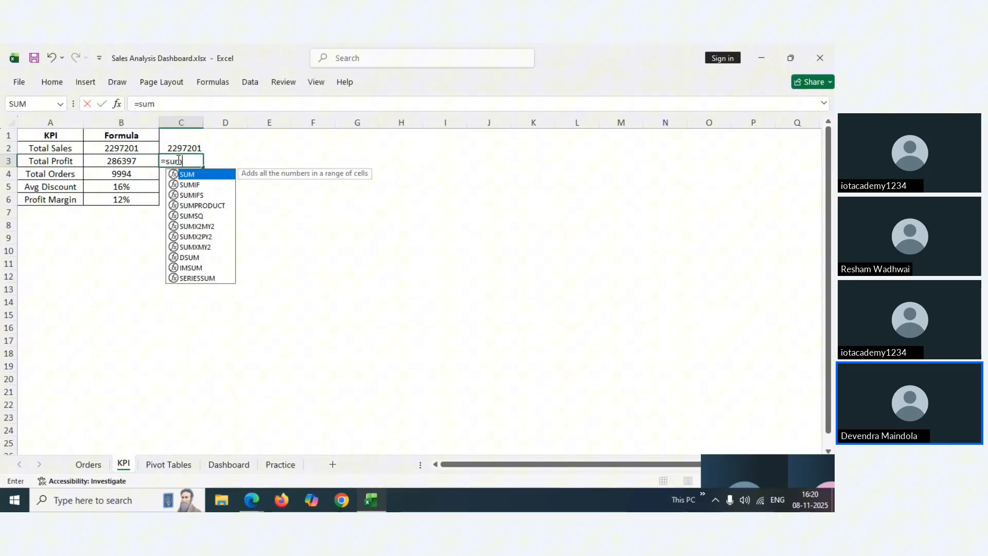
key(Tab)
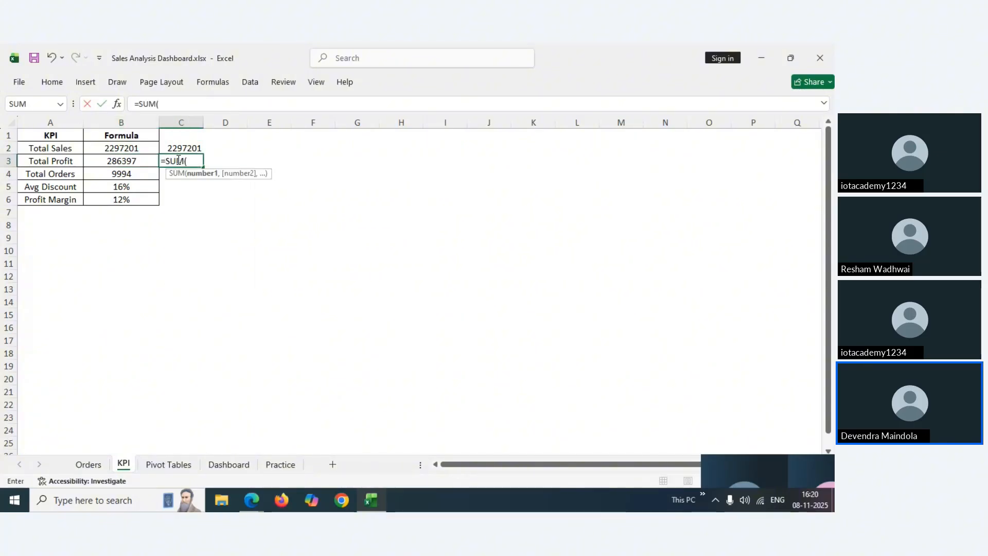
click(91, 466)
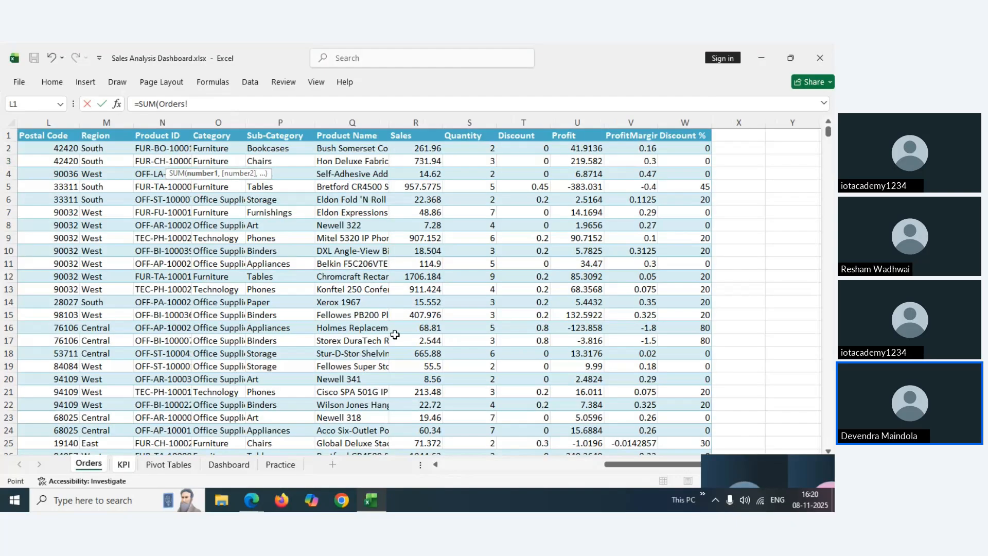
click(582, 124)
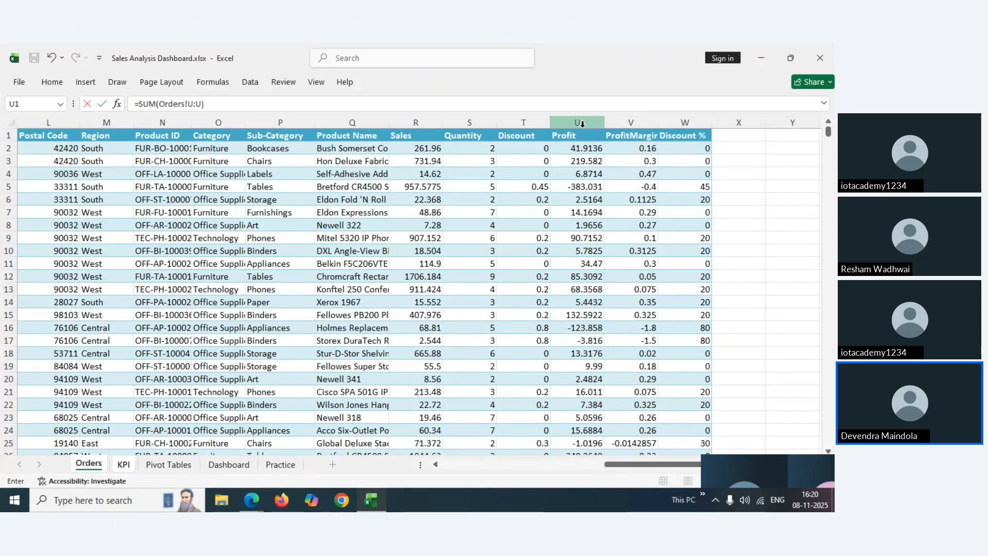
key(Return)
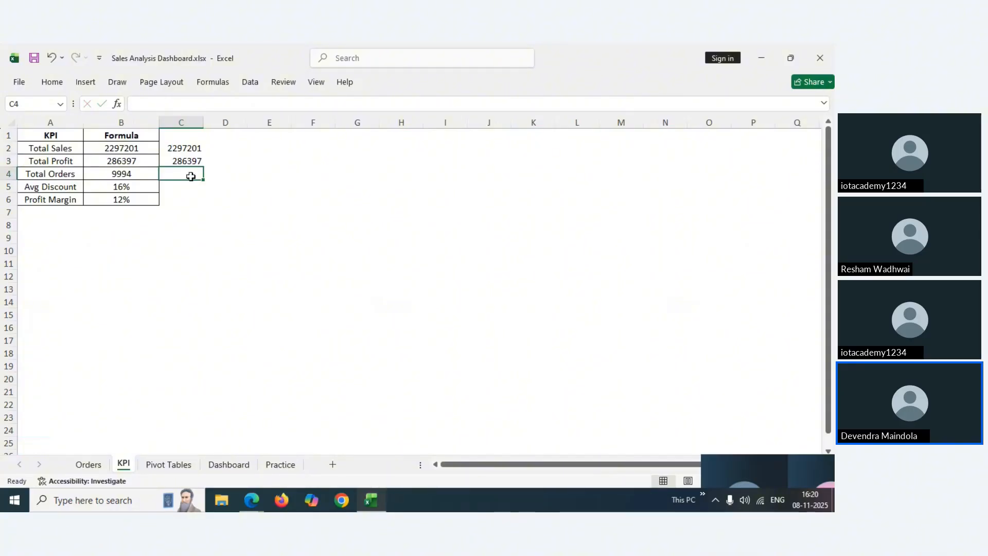
Cancel the stray entry and start a COUNTA formula in C4
text(=)
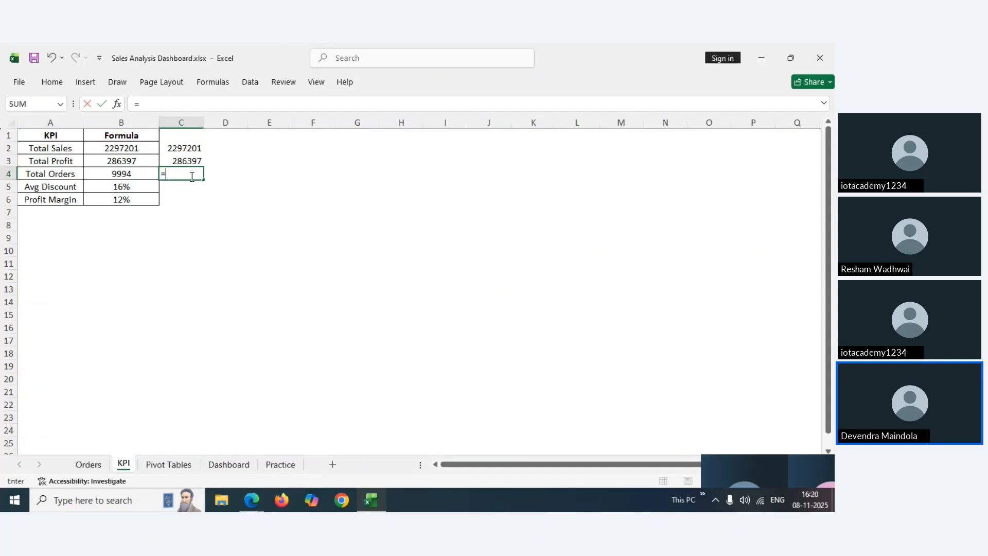
key(Escape)
click(119, 172)
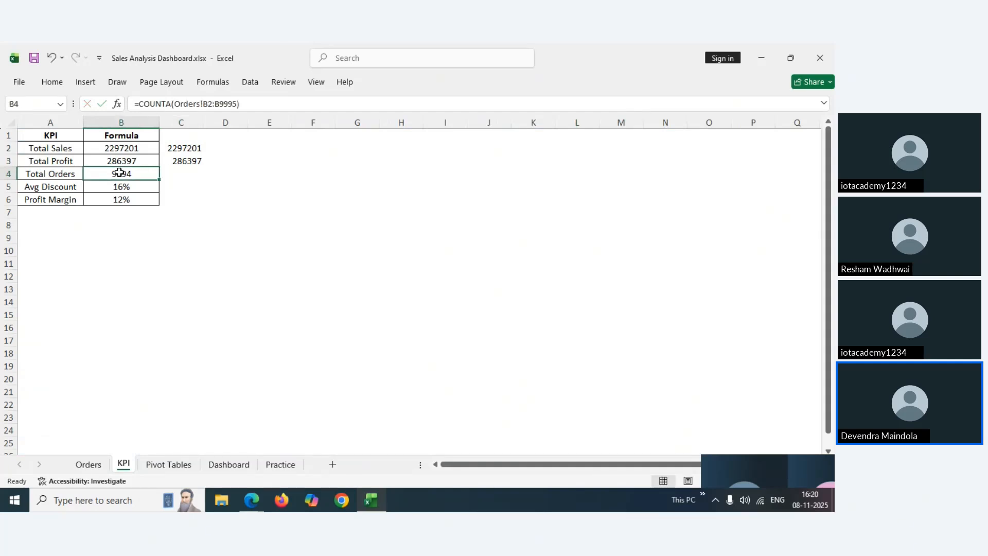
click(176, 175)
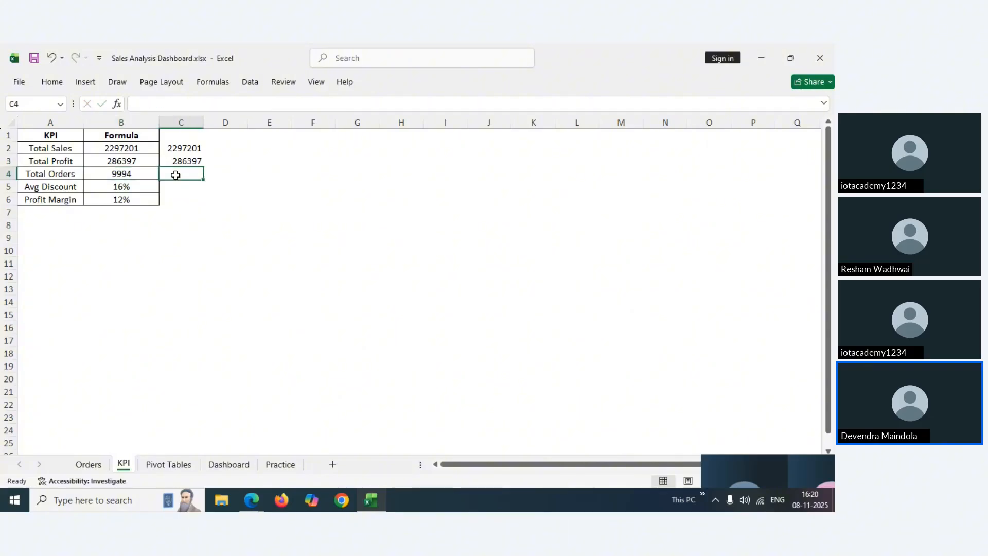
text(=count)
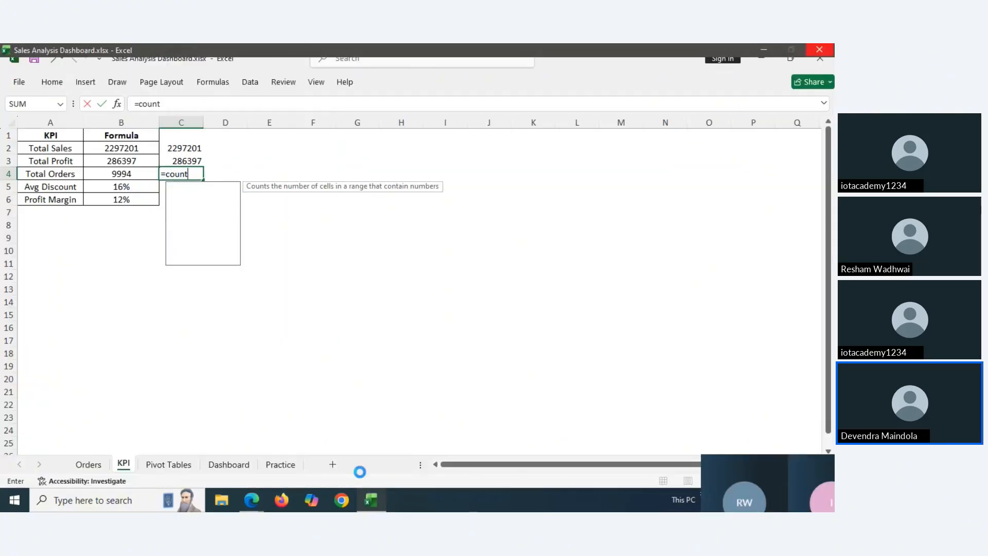
mouse_move(253, 504)
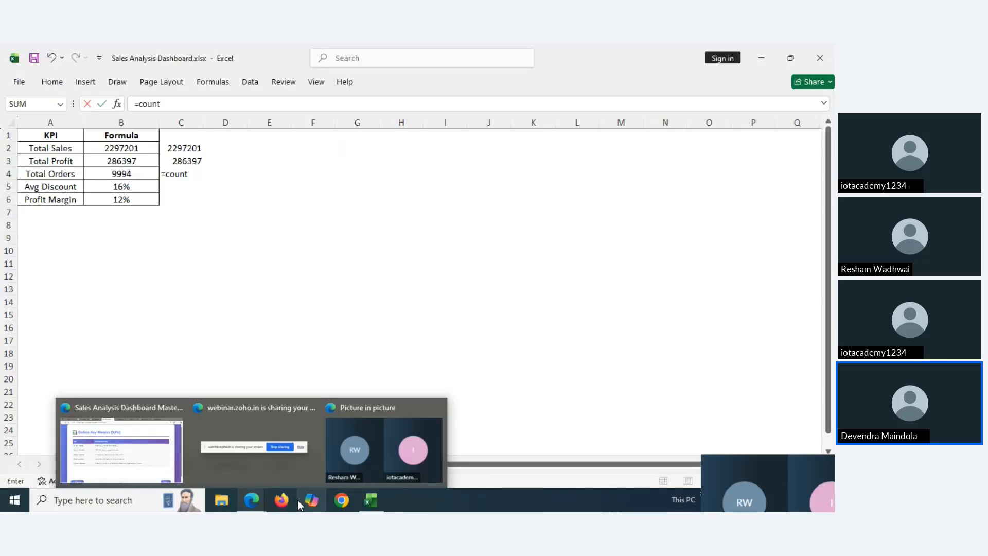
click(194, 174)
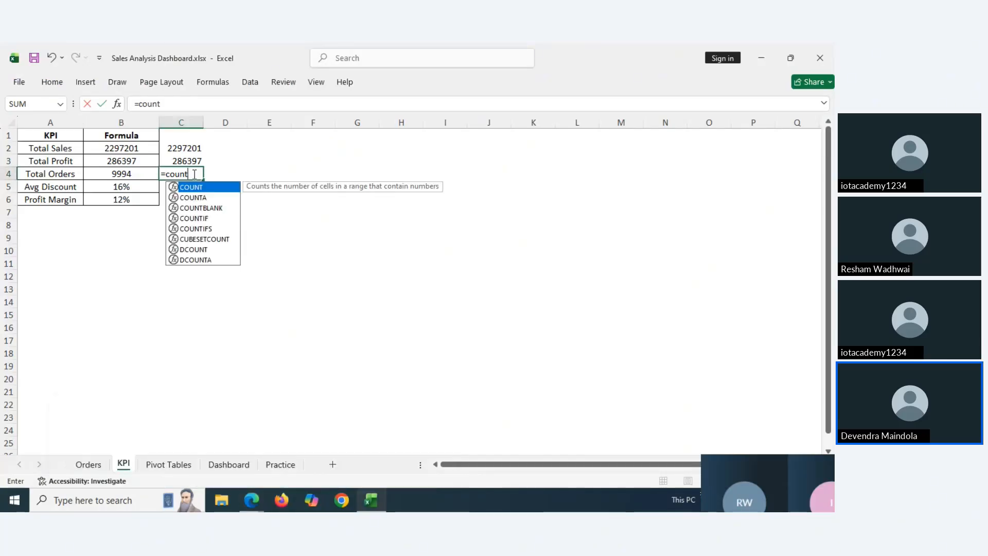
double_click(195, 198)
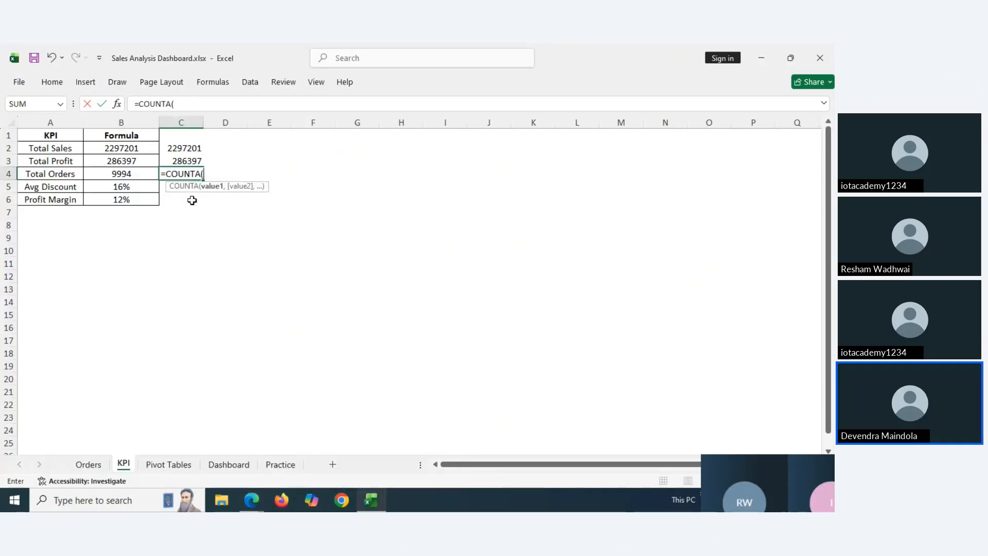
Point the COUNTA at the Orders sheet's entire Order ID column B
click(91, 468)
click(88, 135)
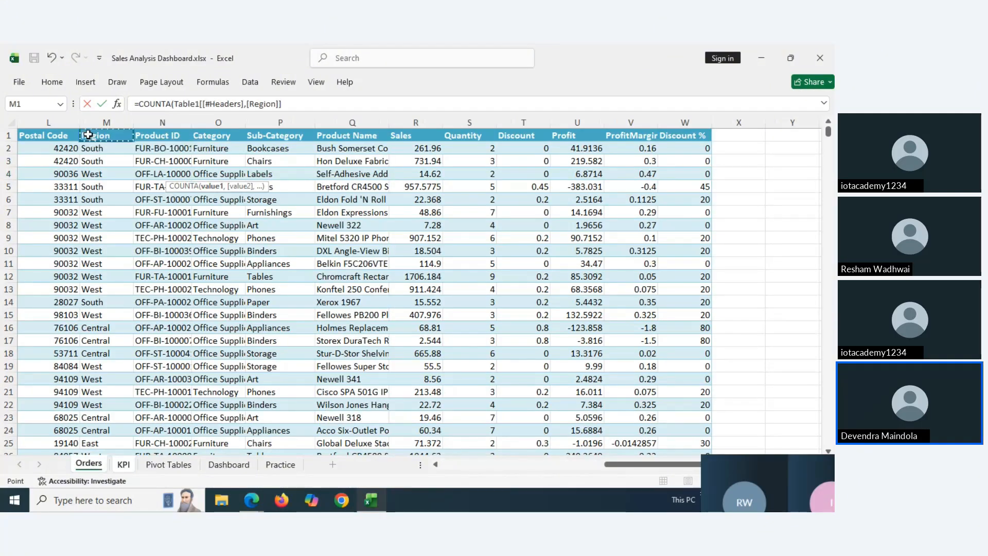
key(Left)
key(ctrl+Left)
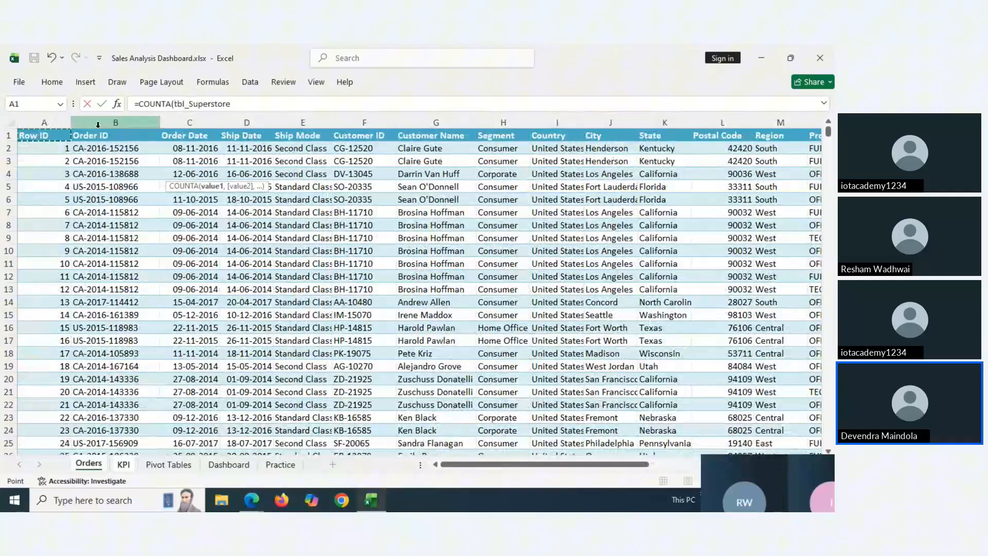
click(99, 122)
text())
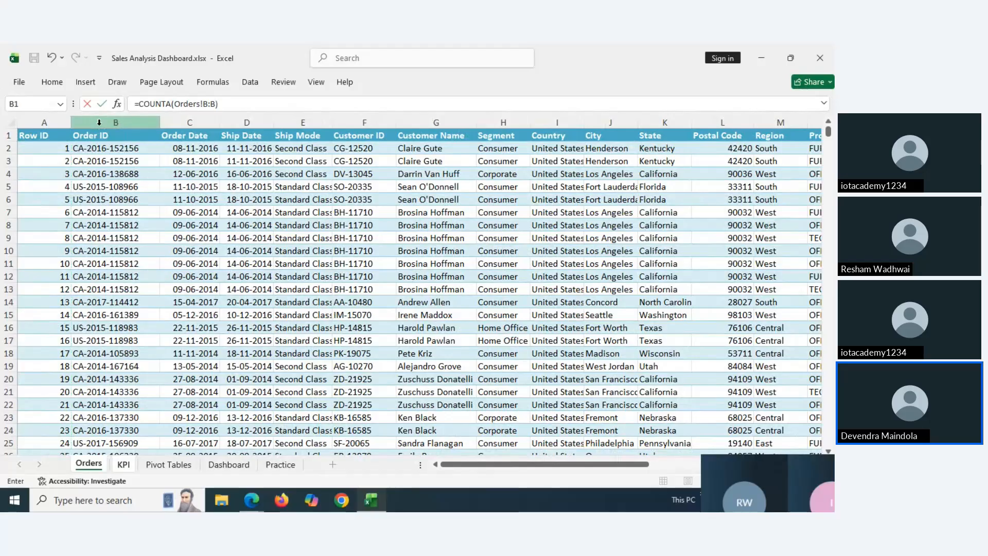
key(Return)
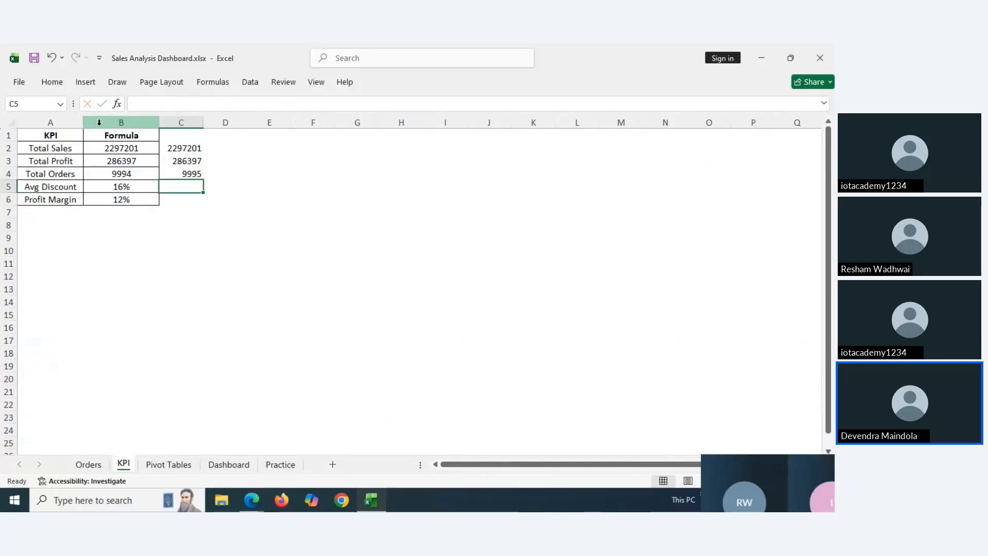
Compare C4 with the Total Orders formula in B4, then clear C4
click(173, 174)
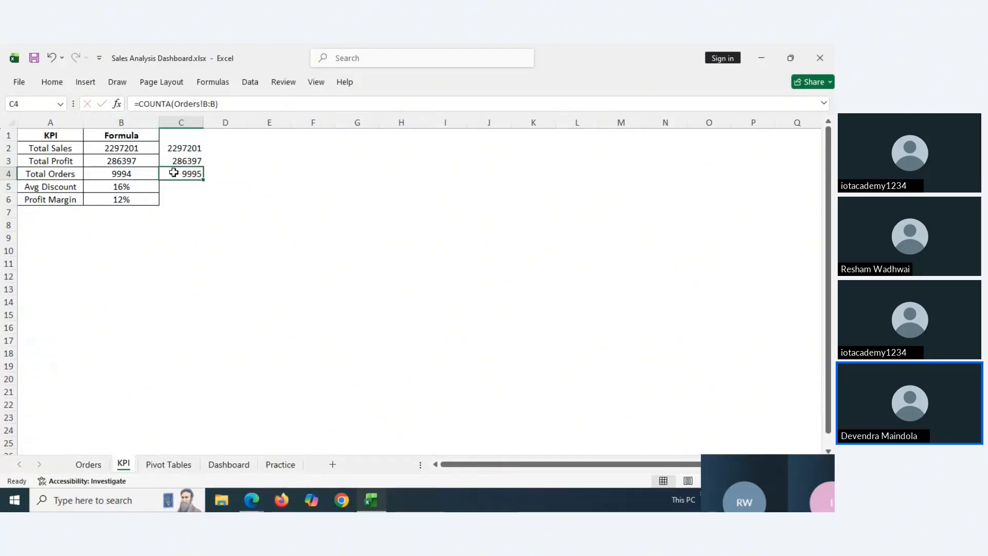
click(136, 171)
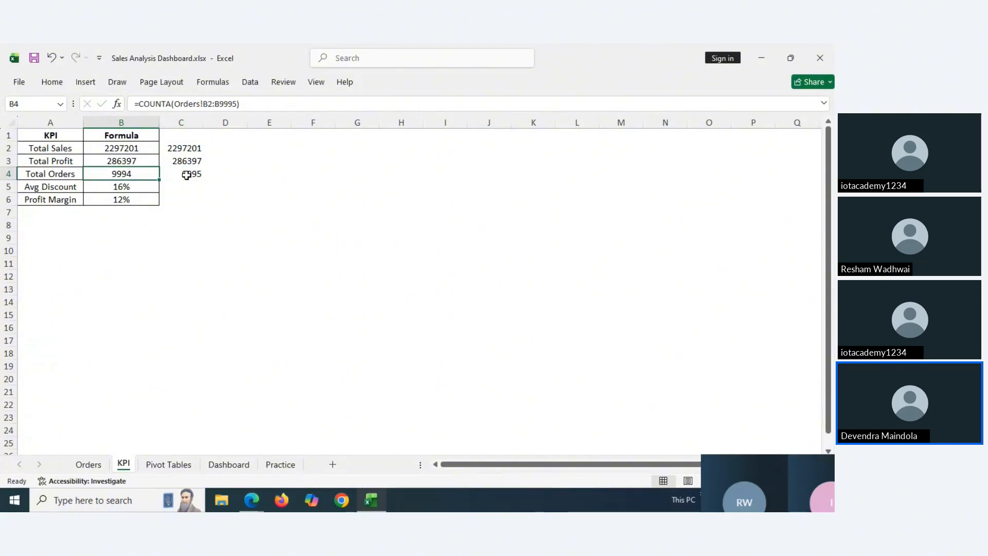
click(186, 175)
key(Delete)
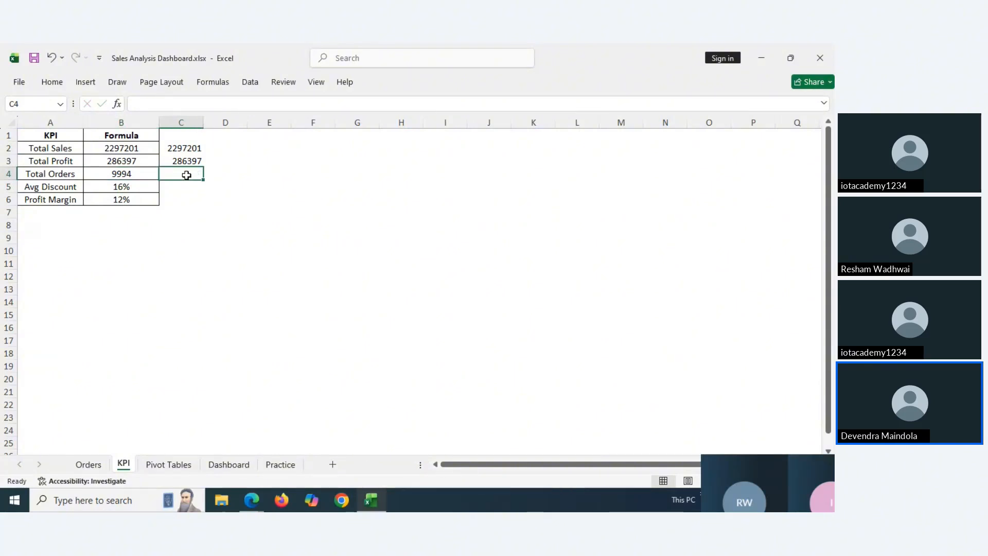
Enter a COUNTA in C4 over Orders Order IDs from B2 to the last row, giving 9994
text(=)
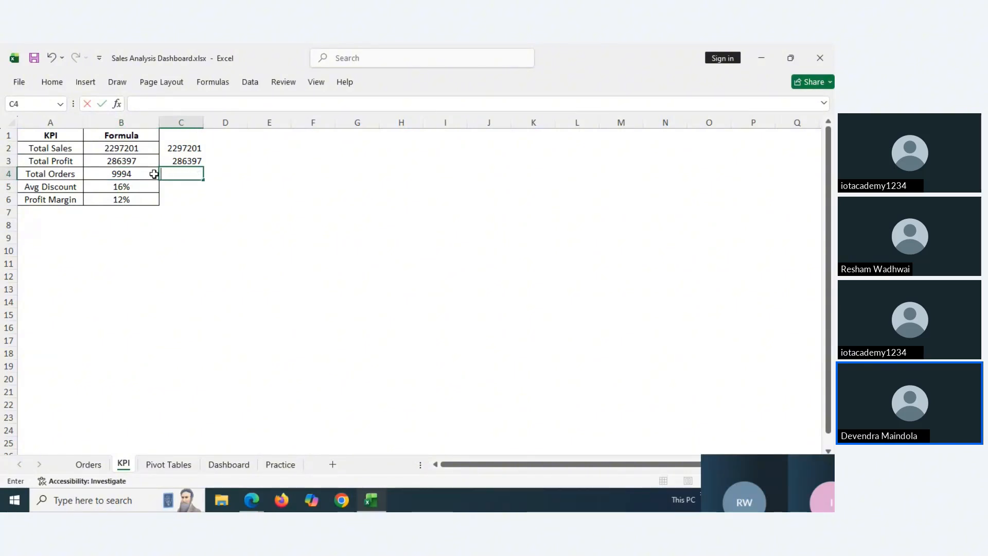
click(154, 174)
click(188, 175)
text(=c)
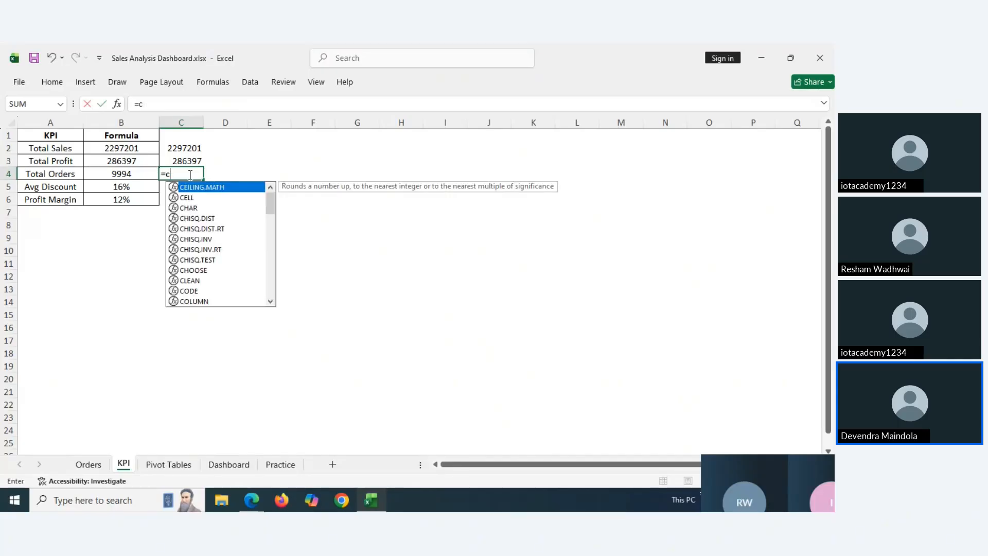
text(ount)
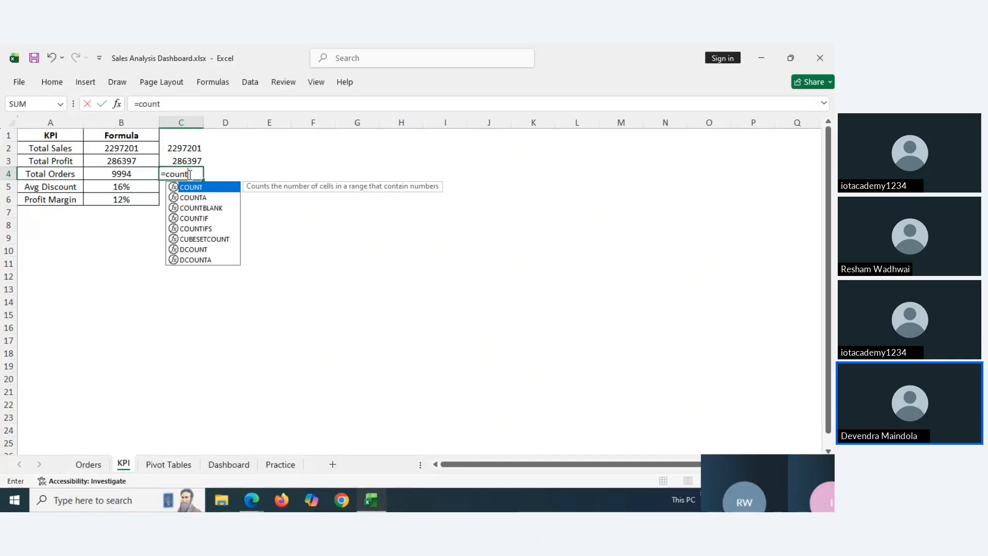
text(a)
key(Tab)
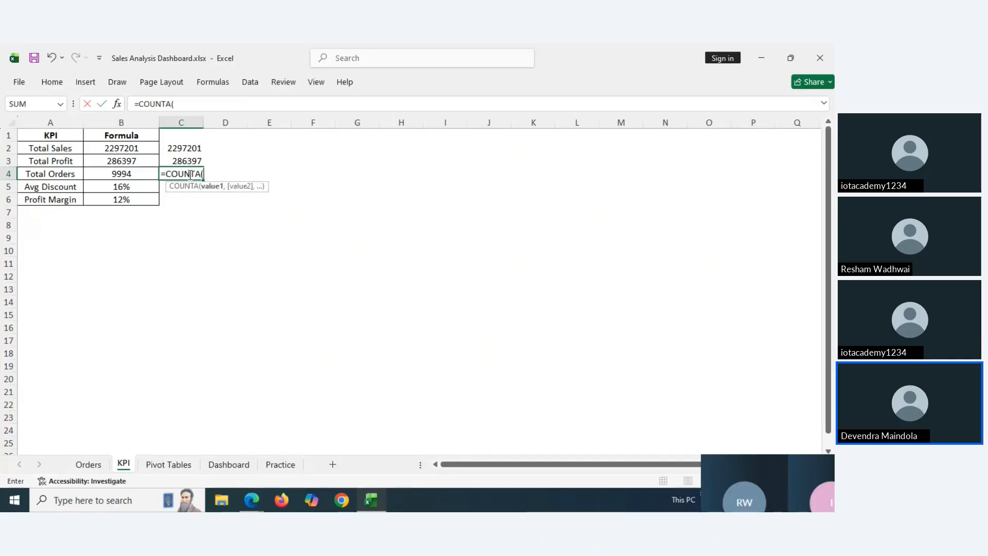
click(102, 465)
click(108, 148)
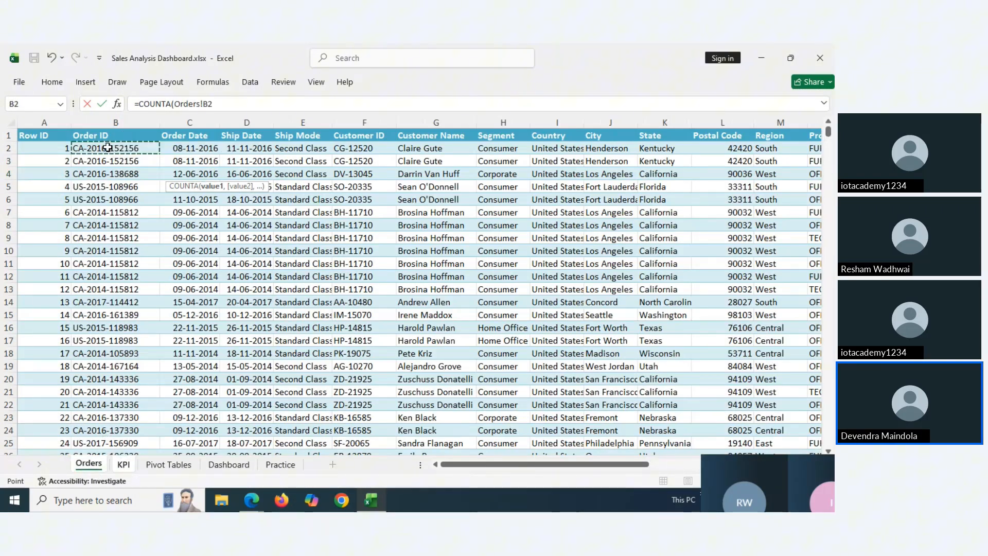
key(ctrl+shift+Down)
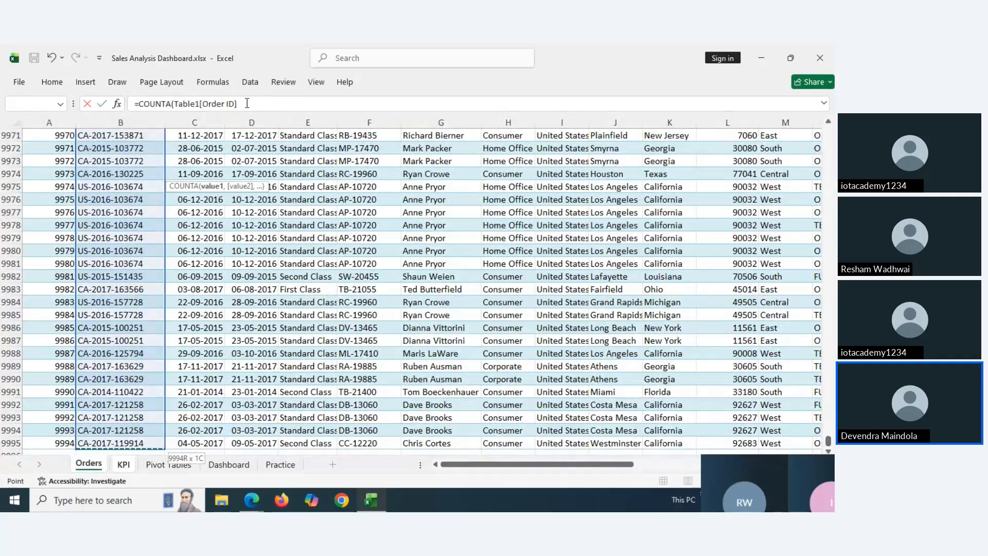
key(Return)
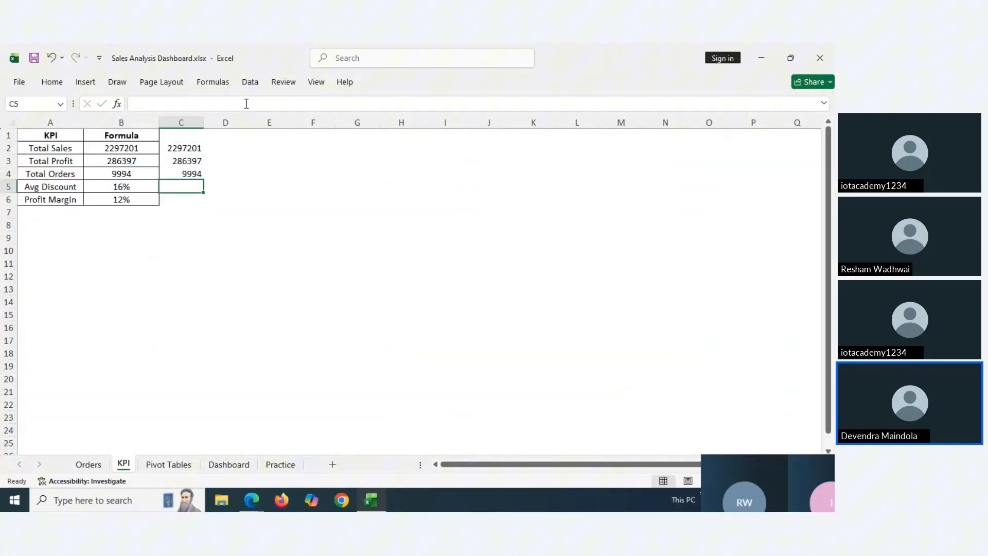
Check the Avg Discount formula in B5 and start an AVERAGE formula in C5
click(149, 186)
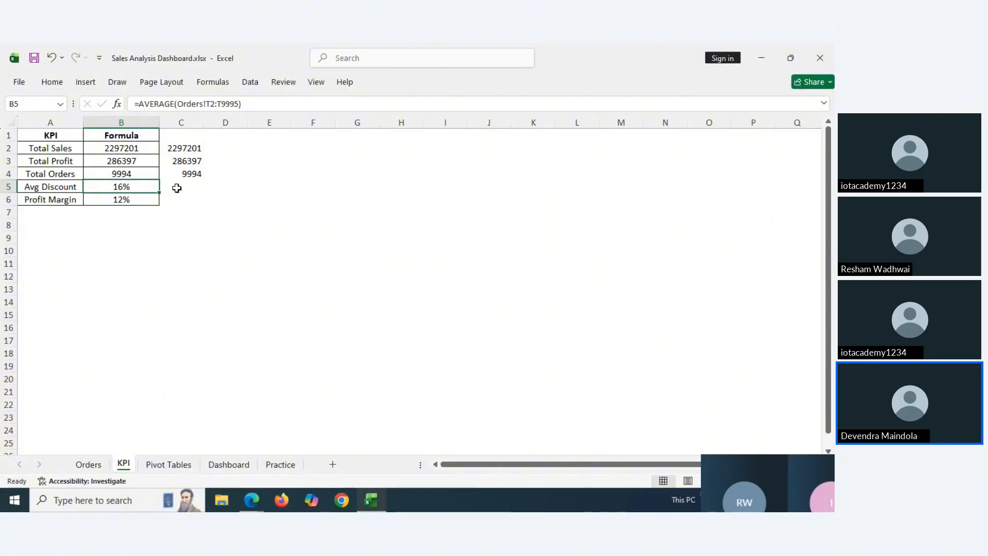
click(177, 188)
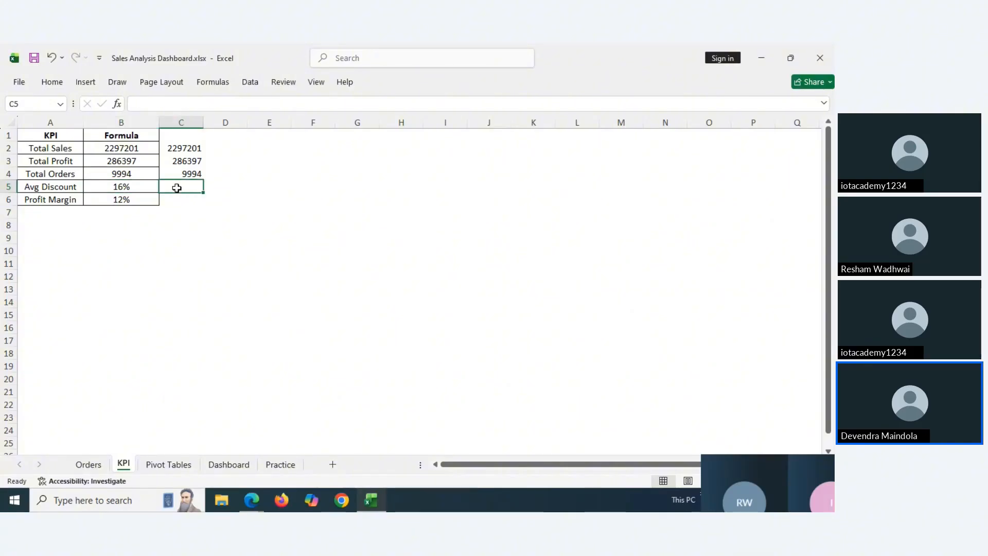
click(130, 185)
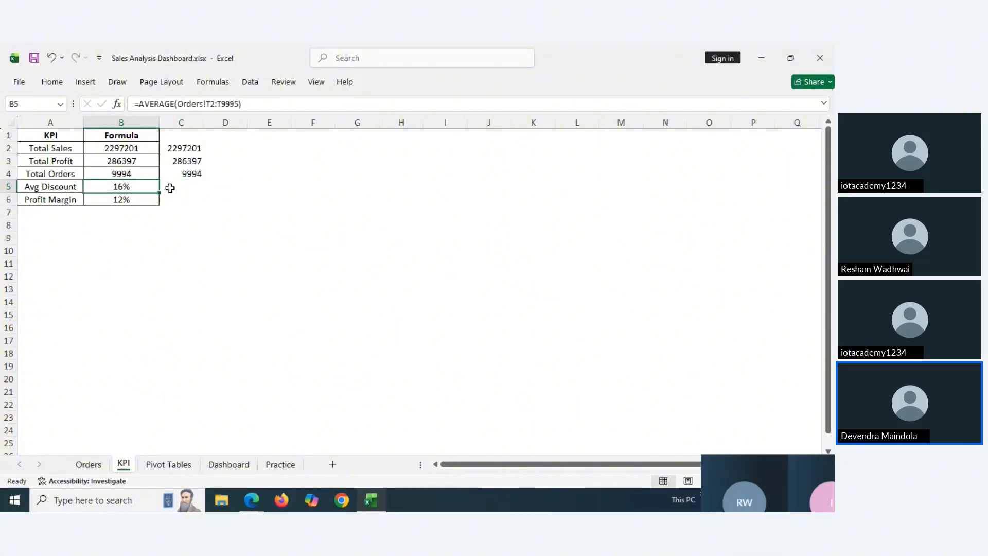
click(170, 187)
text(=aver)
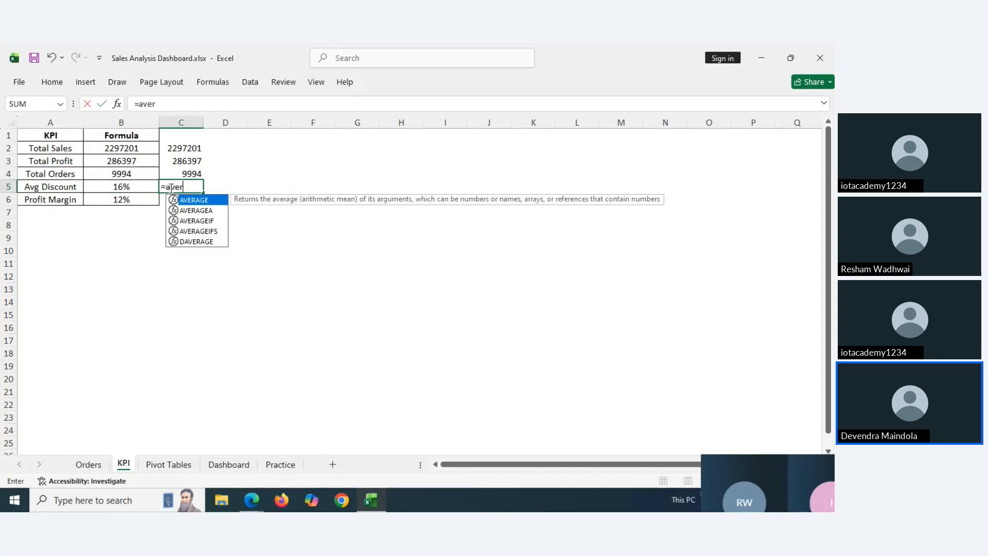
key(Tab)
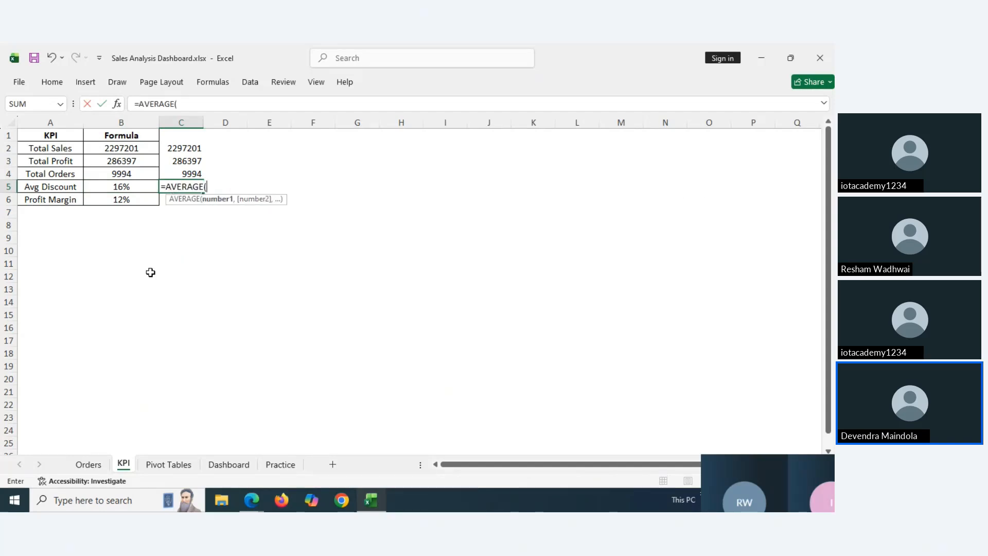
Average the Orders sheet's whole Discount % column W in C5, giving 15.62027
click(89, 466)
click(534, 217)
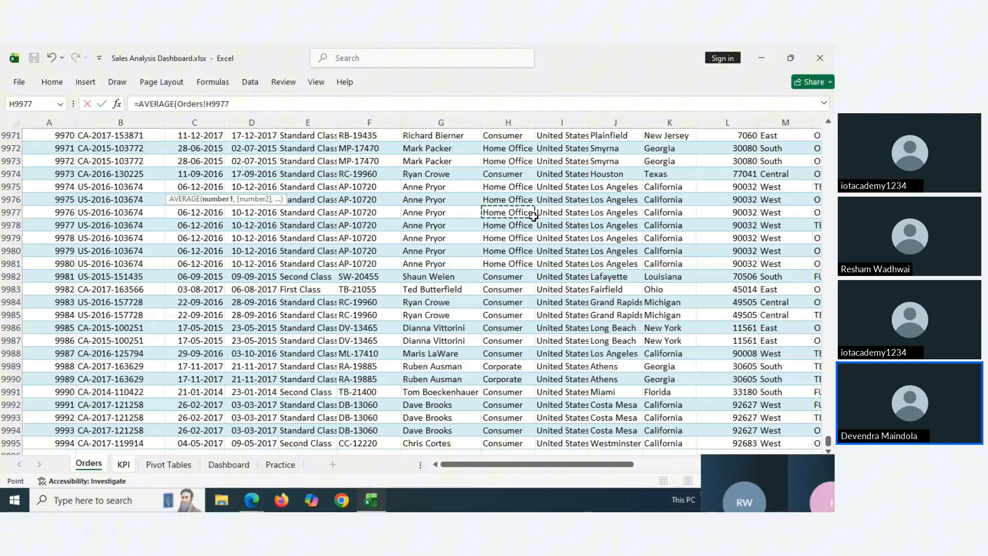
key(ctrl+Up)
key(Right)
key(Right)
key(Right)
key(Right)
key(Right)
key(Right)
key(Right)
key(Right)
key(Right)
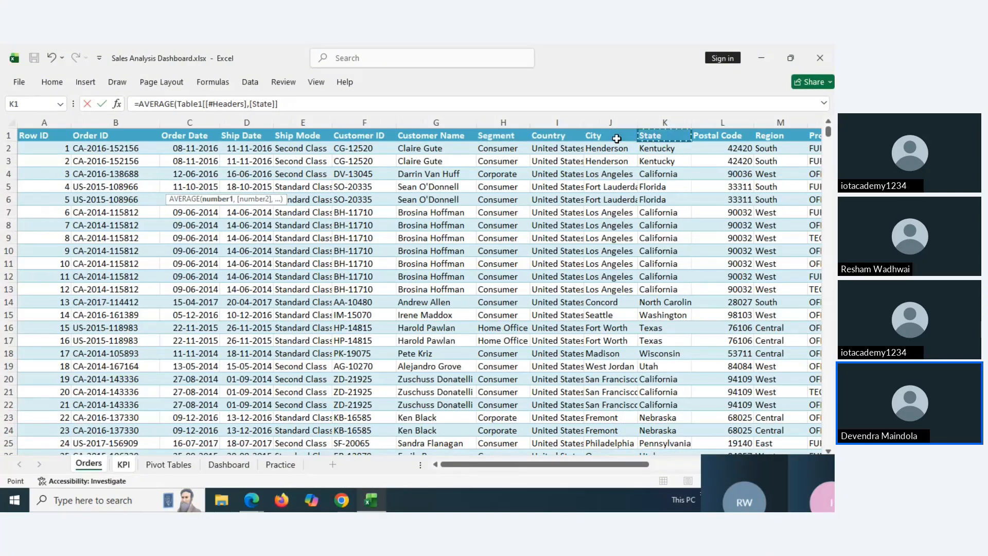
key(Right)
key(Right)
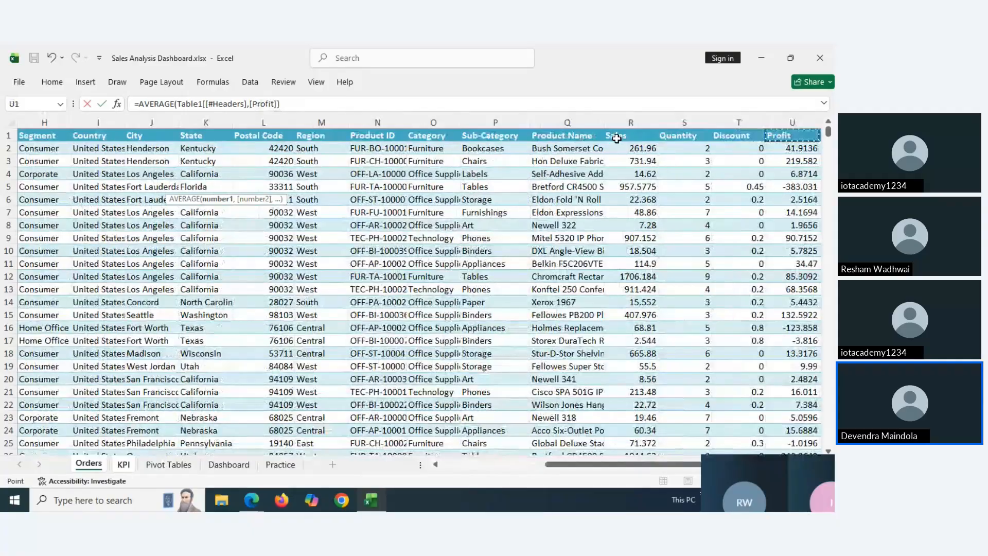
key(Right)
key(Right)
key(Right)
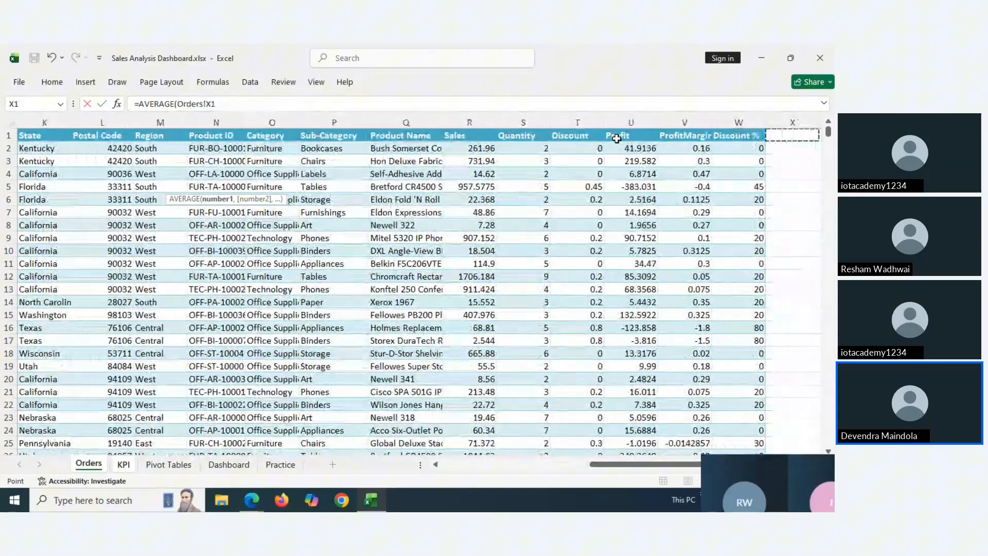
key(Left)
key(Left)
key(Right)
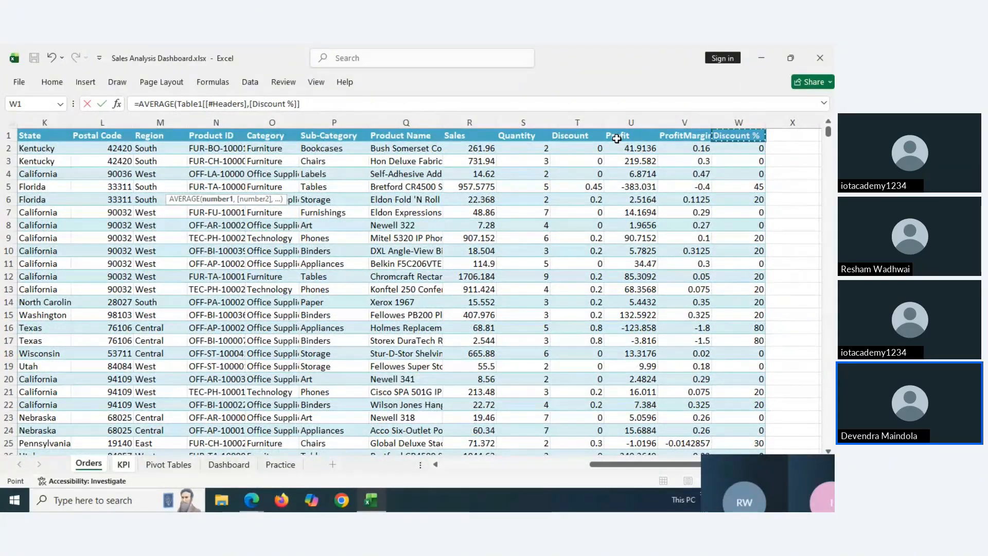
click(742, 119)
key(Return)
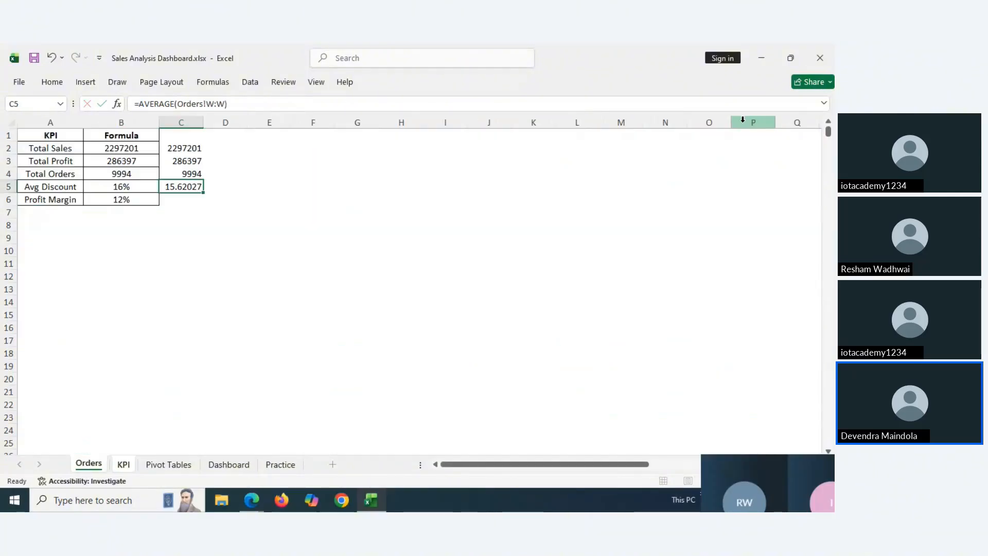
click(193, 185)
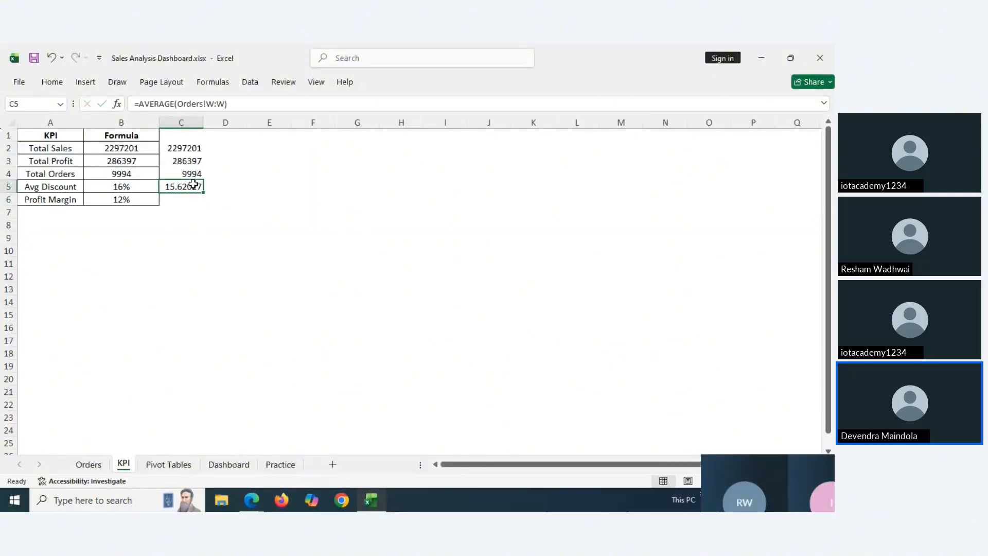
click(52, 82)
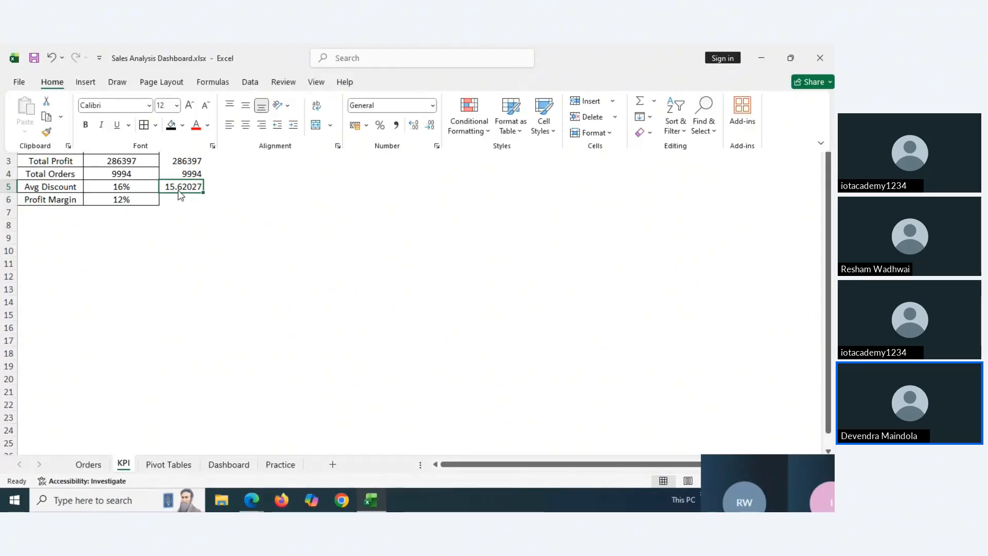
Decrease C5's decimals so it shows 16, then check the profit margin formula in B6
click(430, 126)
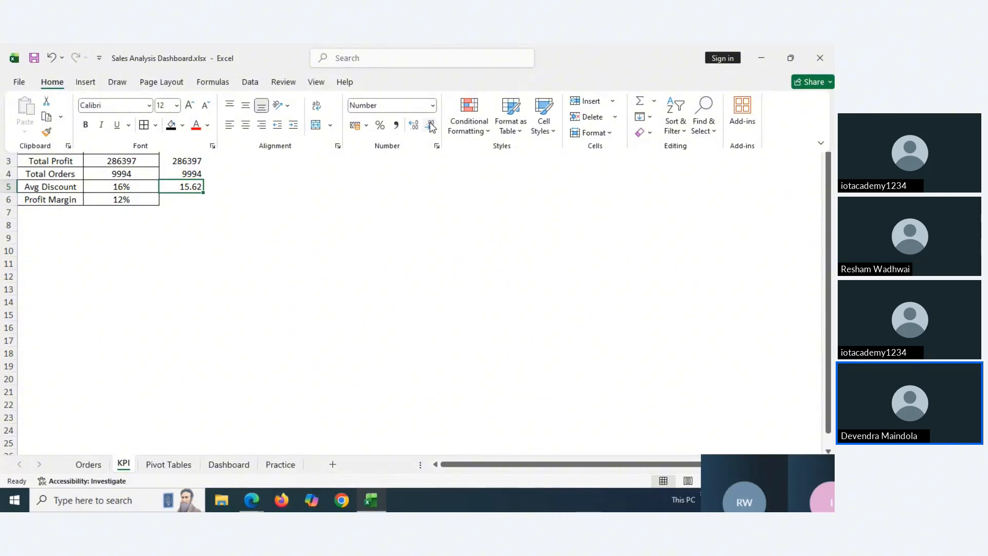
click(431, 126)
key(ctrl+F1)
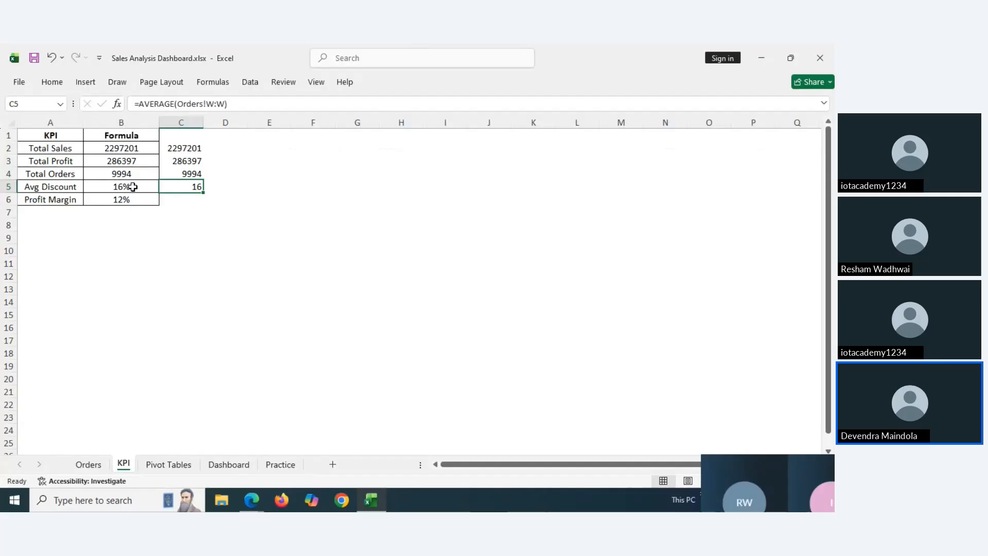
click(181, 200)
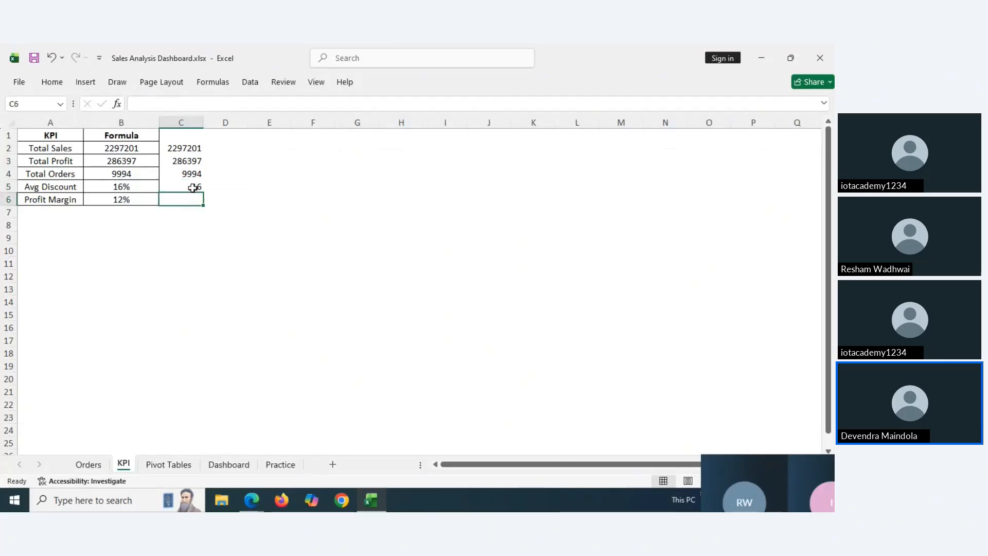
click(135, 199)
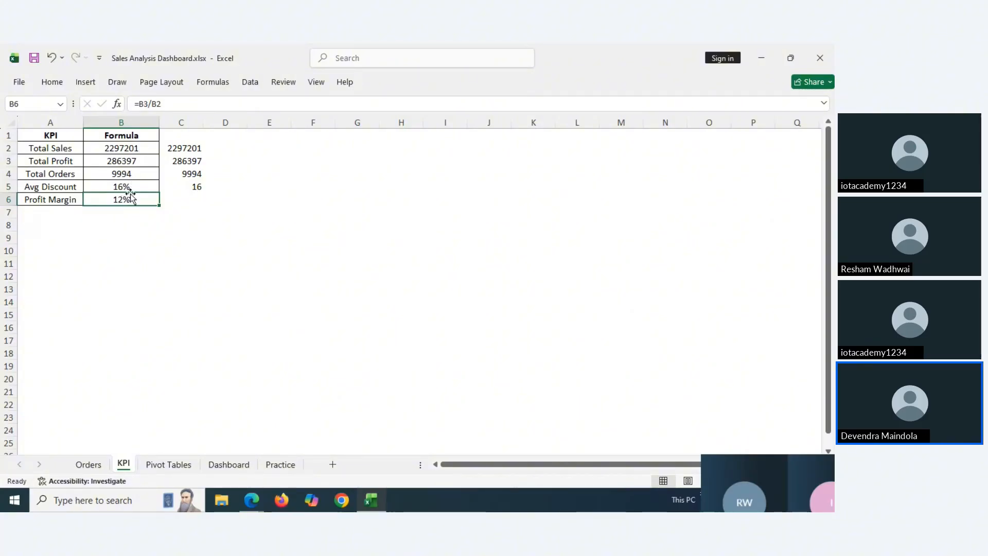
Enter =C3/C2 in C6 and format it as a percentage, showing 12% profit margin
click(179, 202)
text(=)
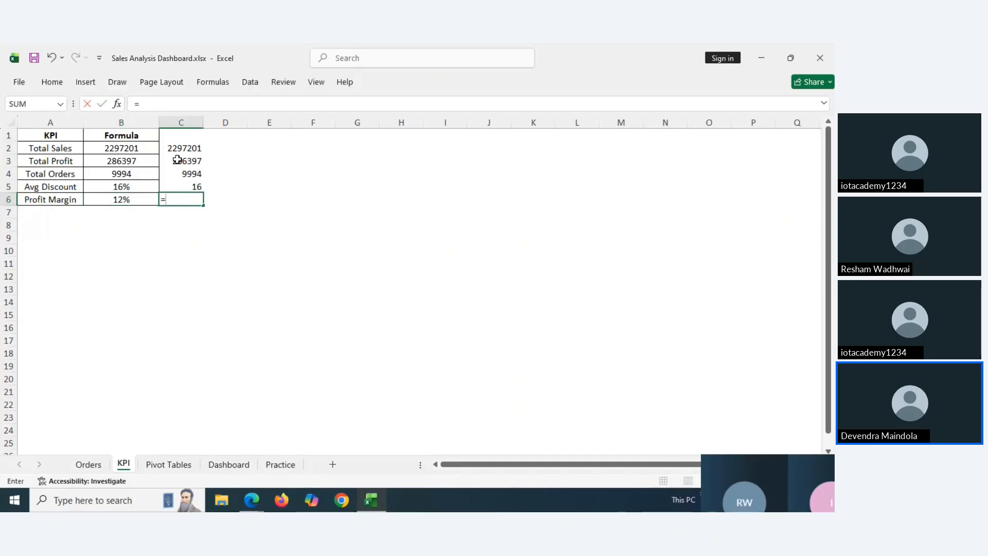
click(177, 159)
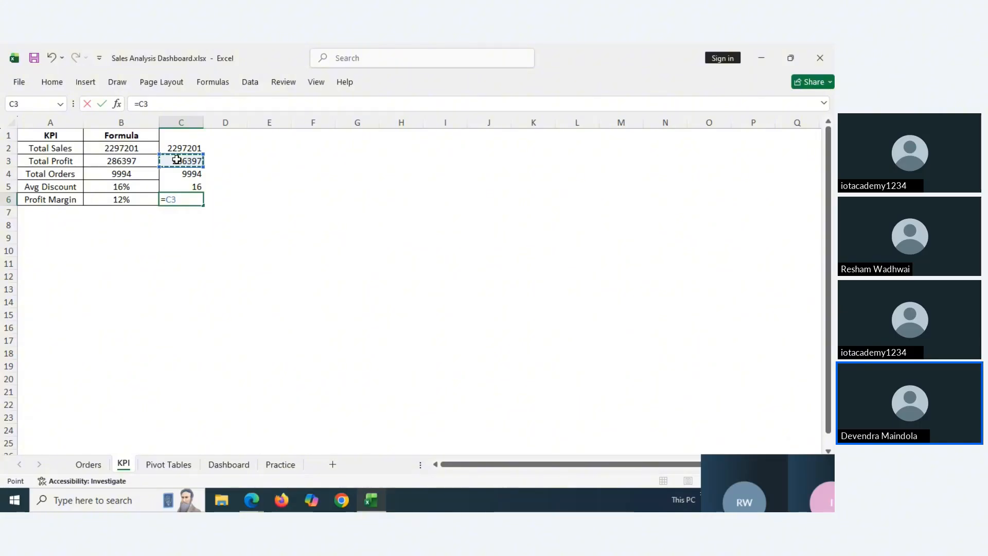
text(/)
click(183, 146)
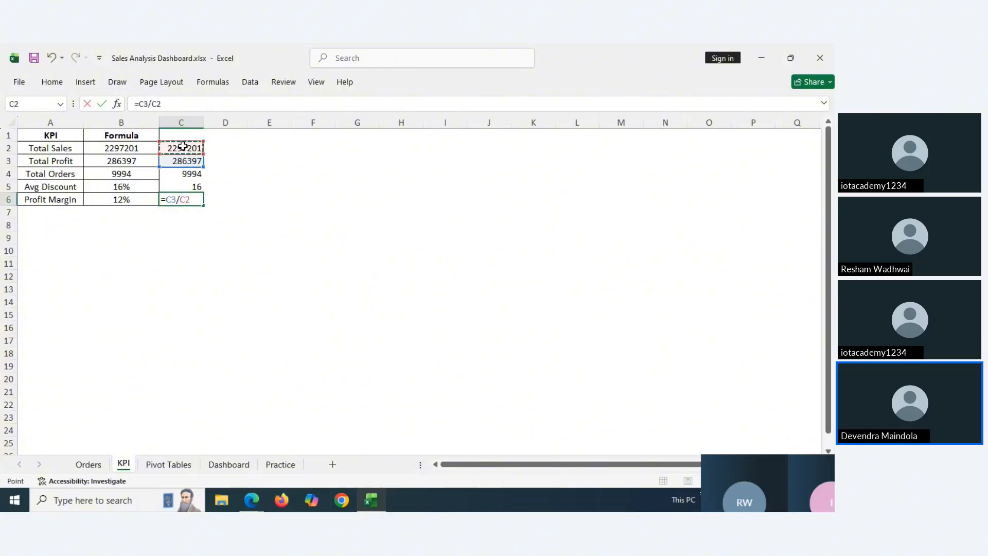
key(Return)
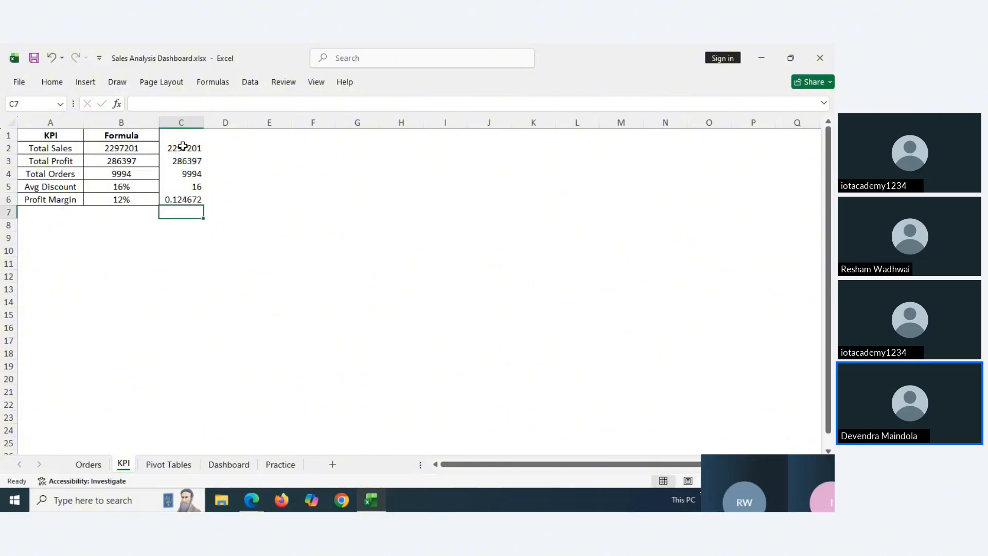
click(188, 199)
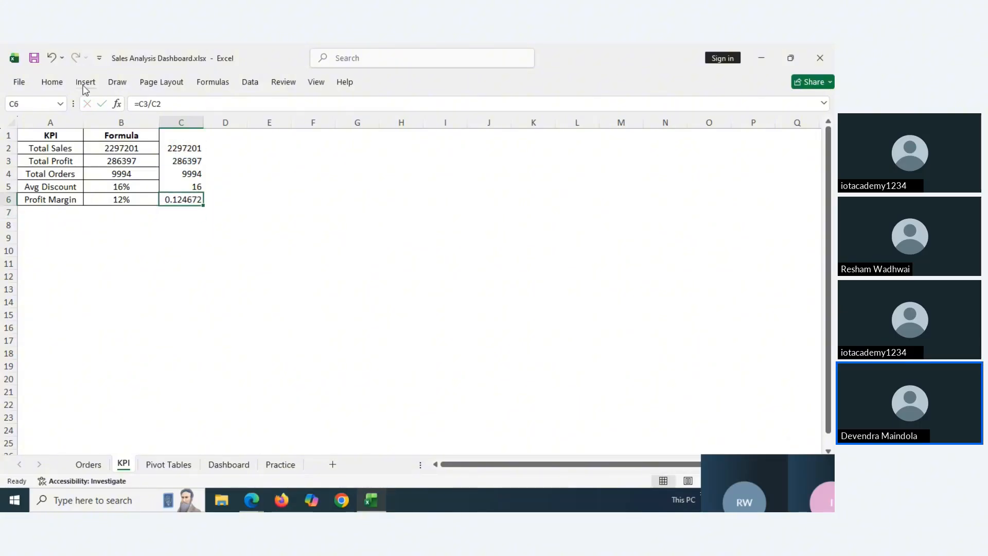
click(52, 82)
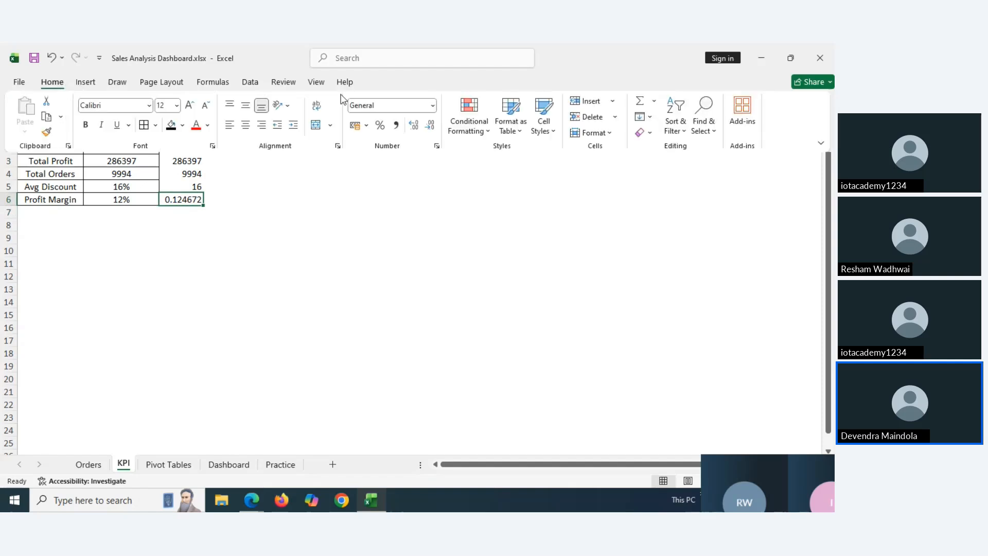
click(380, 125)
Save the Sales Analysis Dashboard workbook with Ctrl+S
click(188, 186)
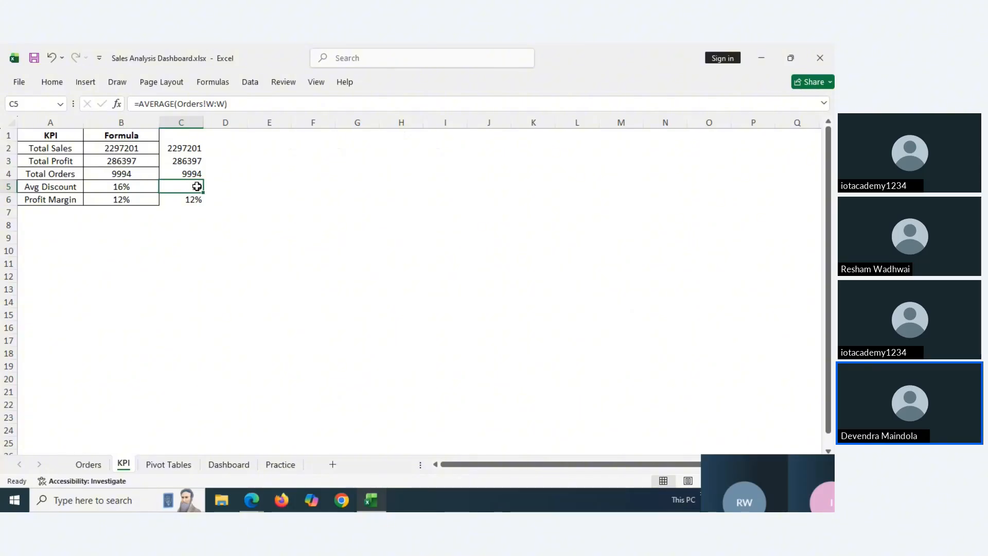
click(214, 211)
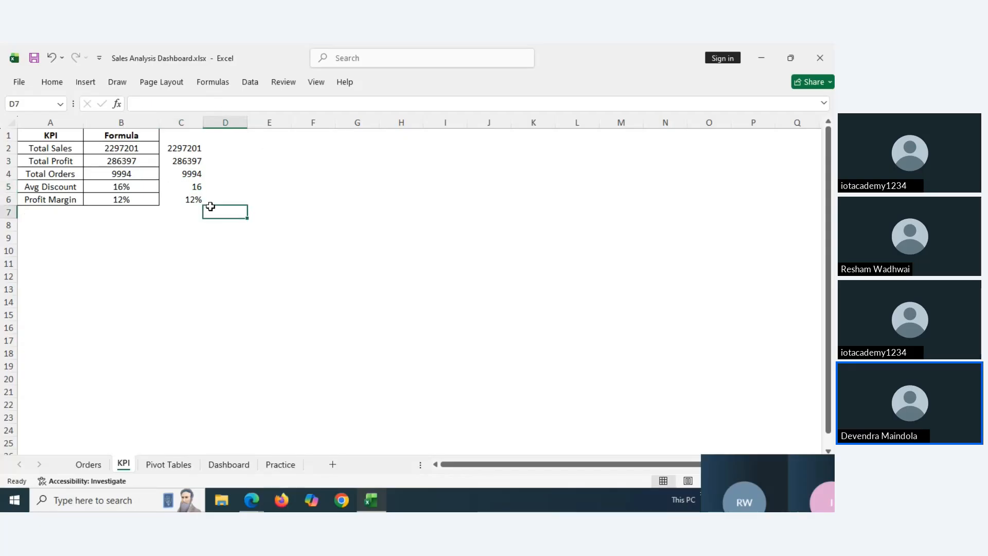
key(ctrl+s)
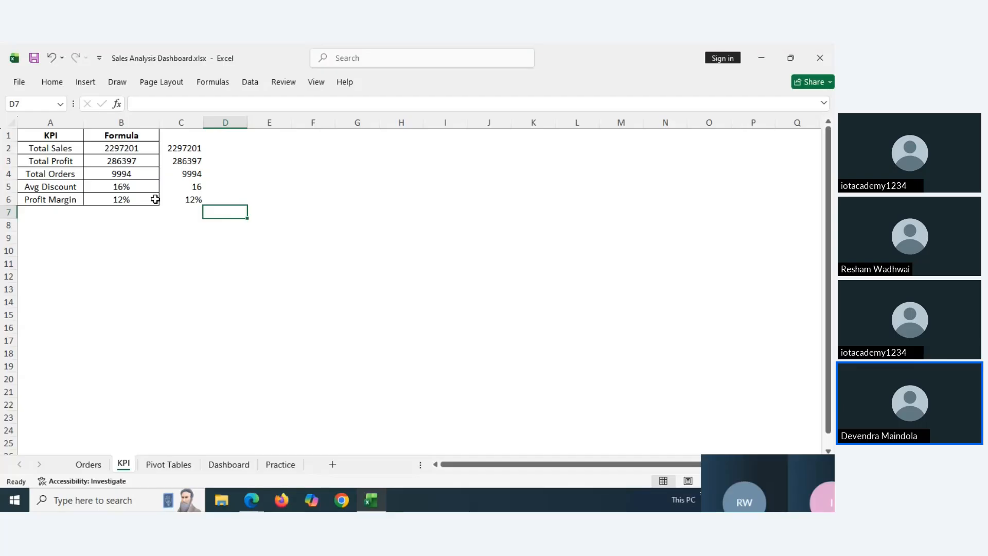
mouse_move(253, 500)
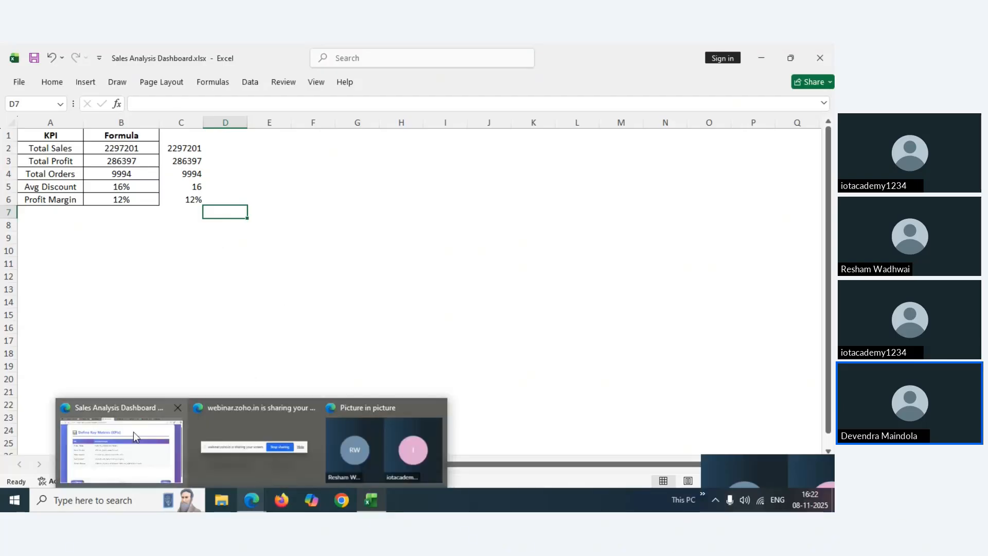
In the Edge tutorial, highlight the Total Orders and Profit KPI names on the slide
click(121, 446)
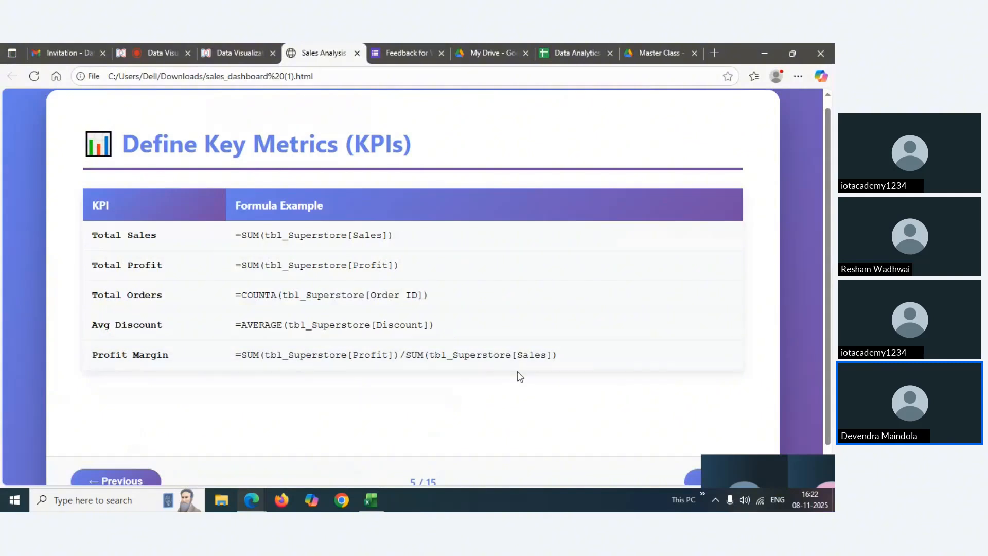
drag(827, 275, 827, 299)
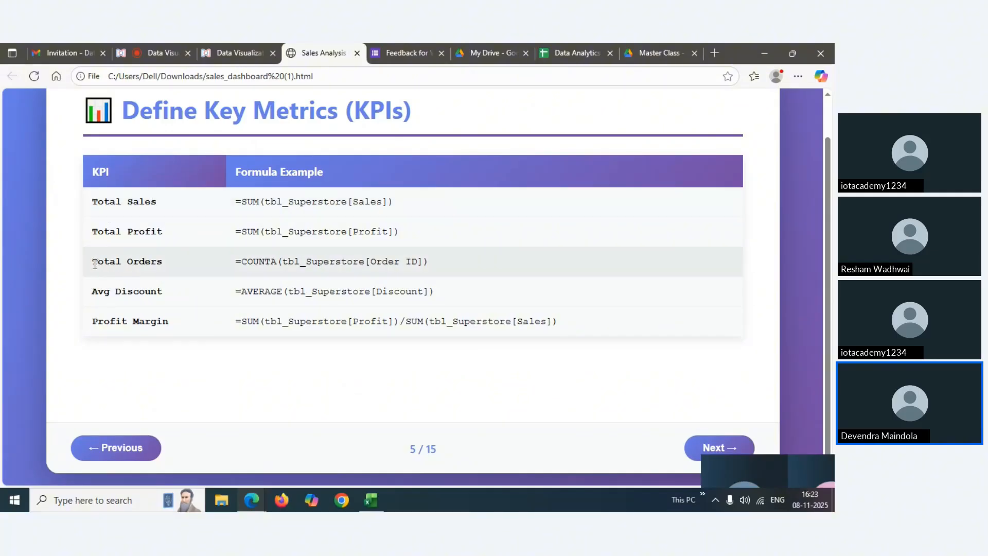
drag(94, 262, 163, 261)
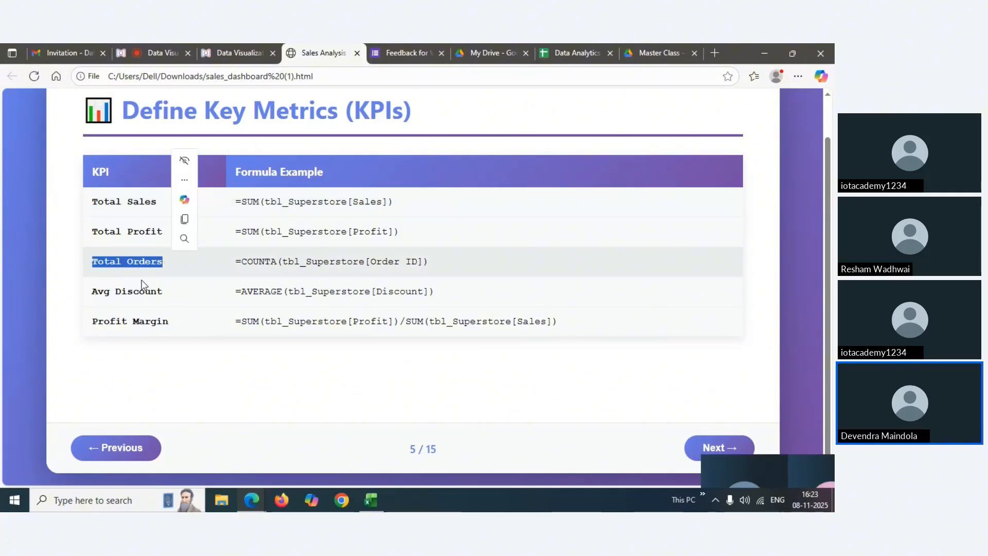
double_click(138, 235)
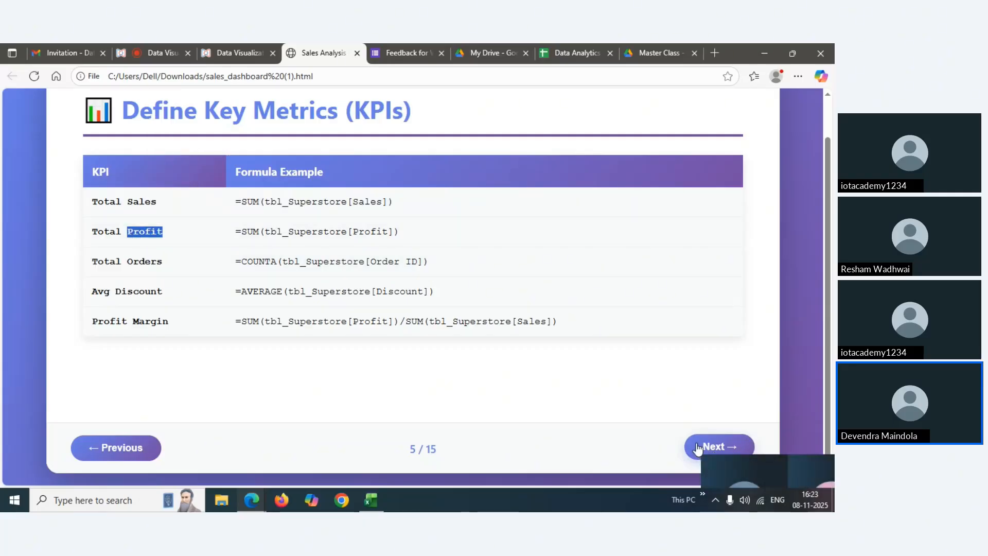
Advance to slide 6, Build Pivot Tables, and return to the Excel workbook
click(700, 448)
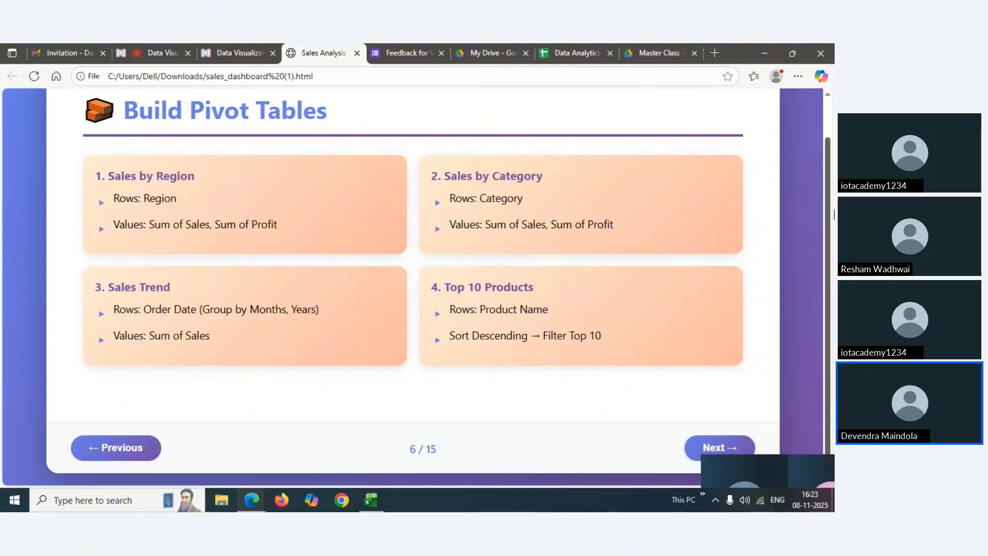
drag(829, 172, 829, 148)
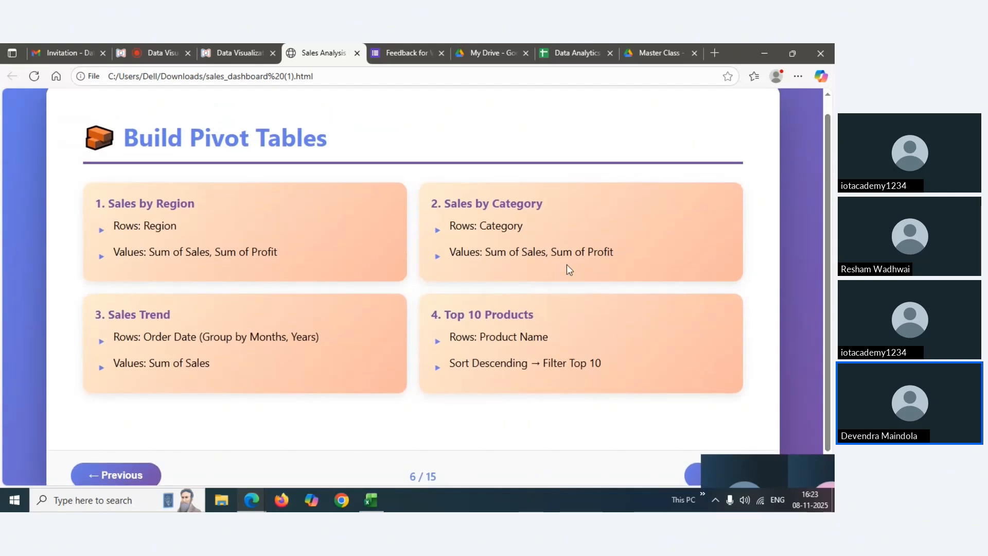
mouse_move(371, 498)
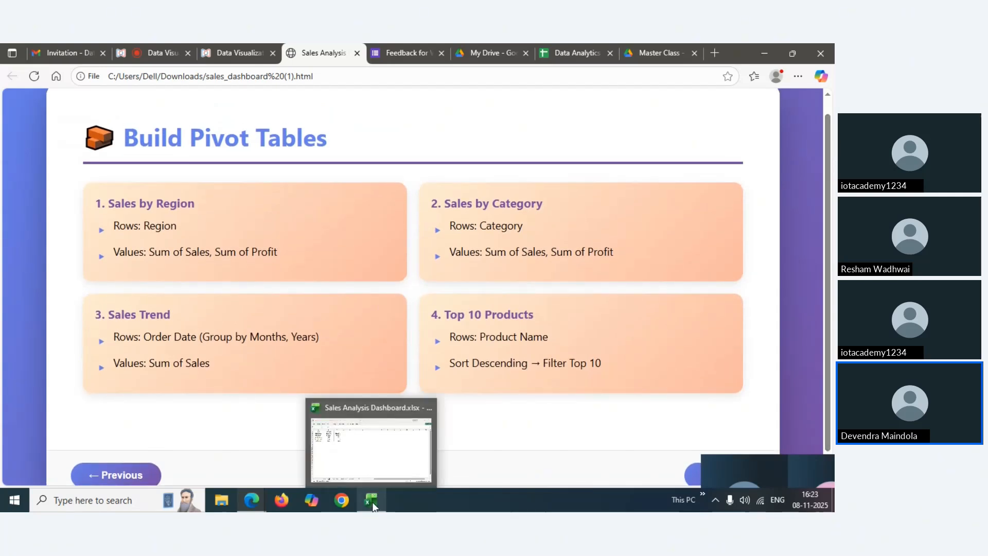
click(375, 457)
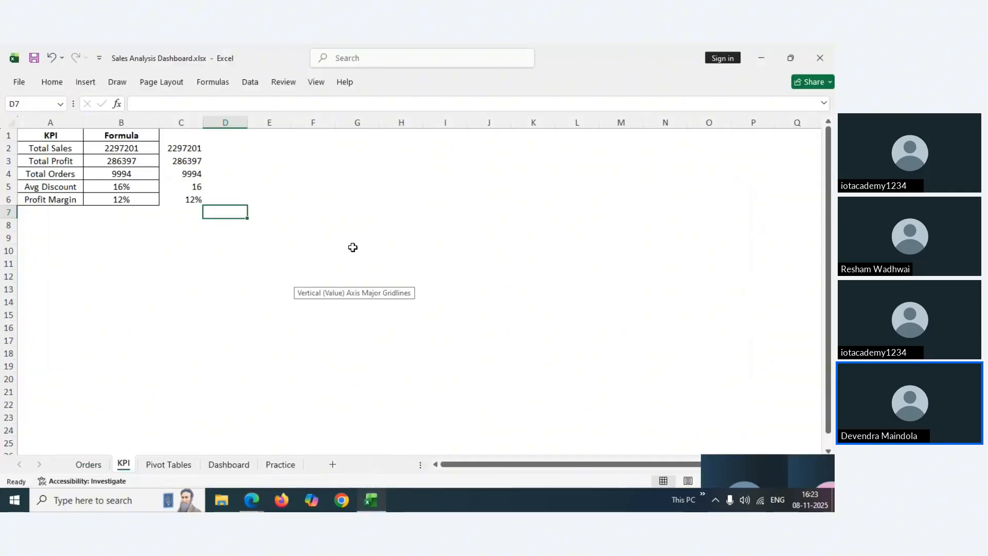
Switch to the Dashboard sheet to view its KPI cards, slicers and charts
click(231, 465)
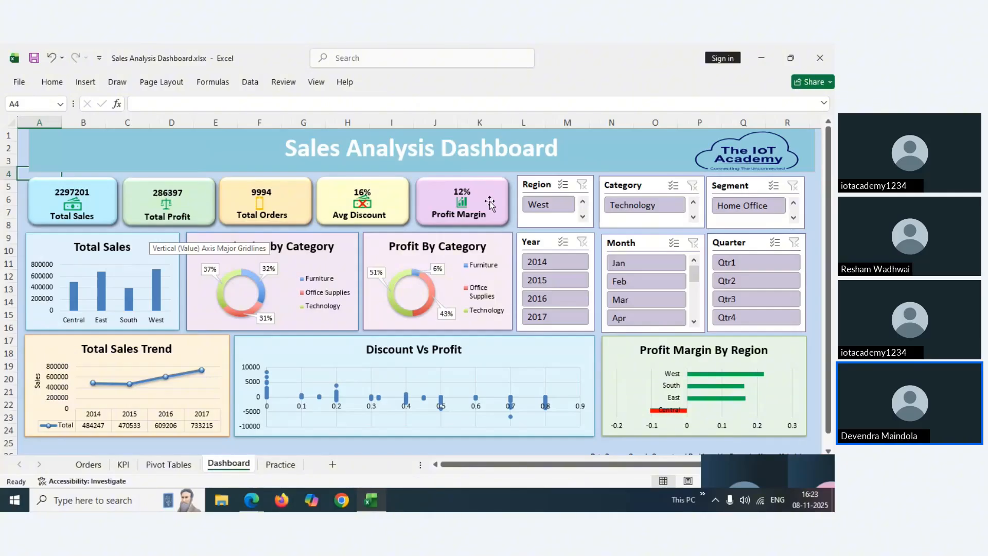
drag(829, 154, 831, 156)
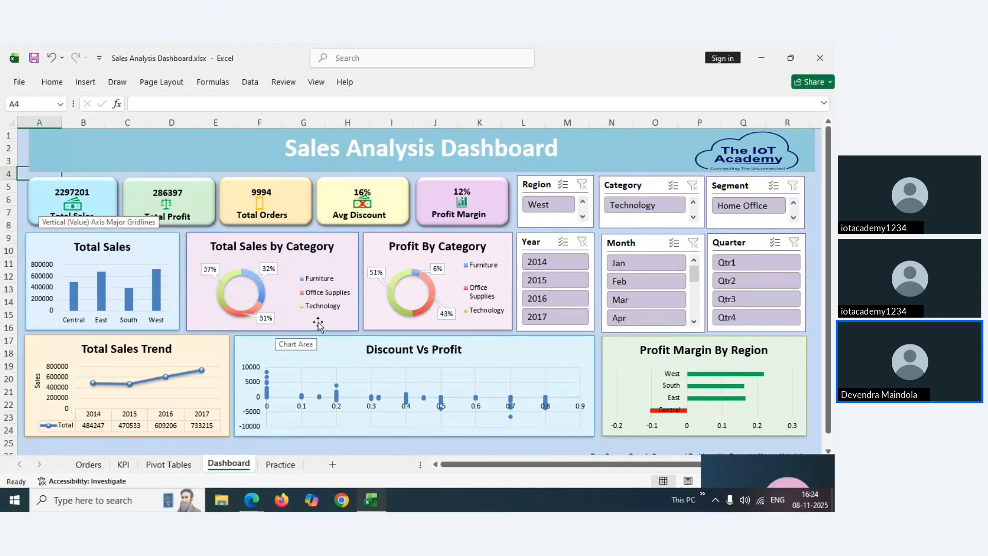
Insert a PivotTable from the Practice sheet's Table2 onto a new worksheet
click(280, 470)
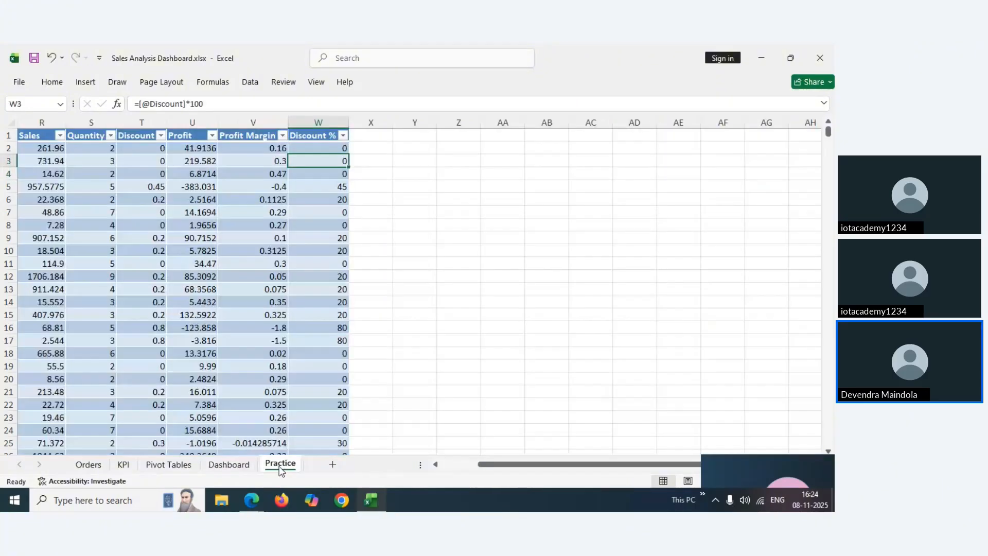
click(183, 137)
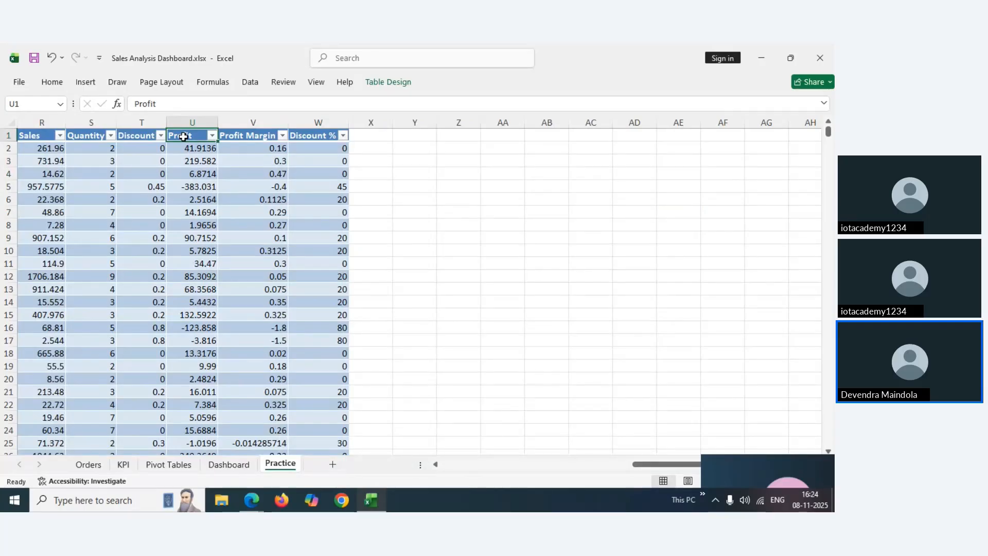
key(Left)
key(Left)
key(Left)
key(Left)
key(Left)
key(Left)
key(Left)
key(Left)
key(Left)
key(Left)
key(Left)
key(Left)
key(Left)
key(Left)
key(Left)
key(Left)
key(Left)
key(Left)
key(Left)
key(Left)
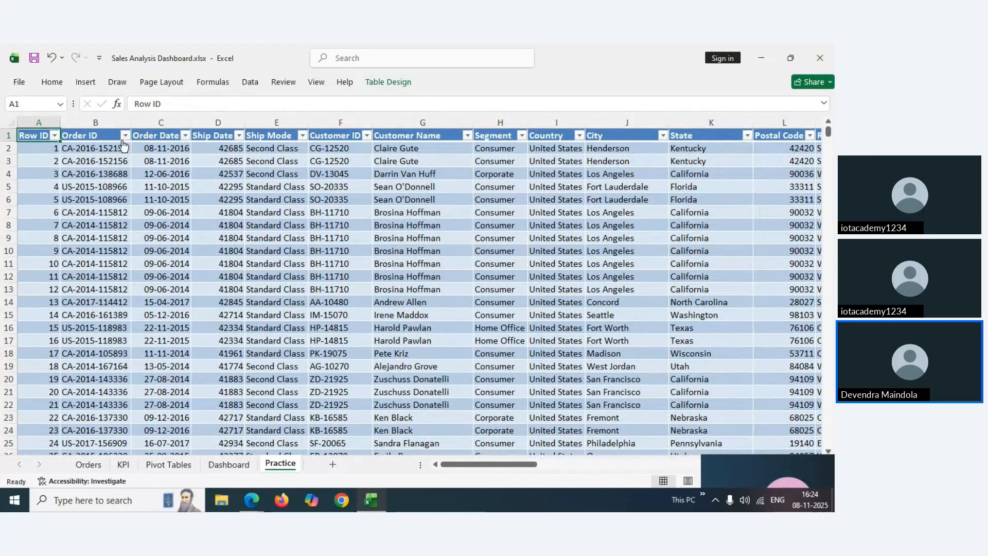
click(86, 82)
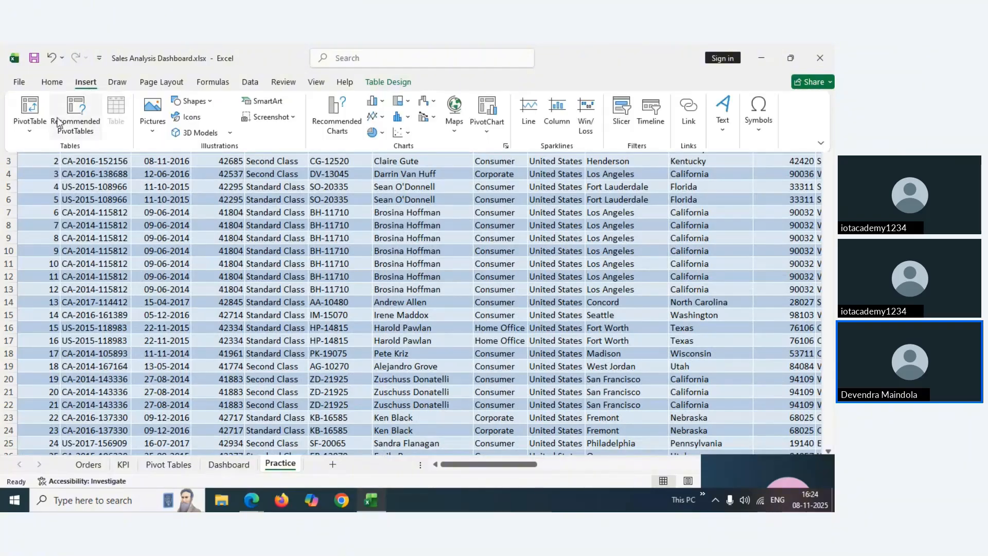
click(31, 132)
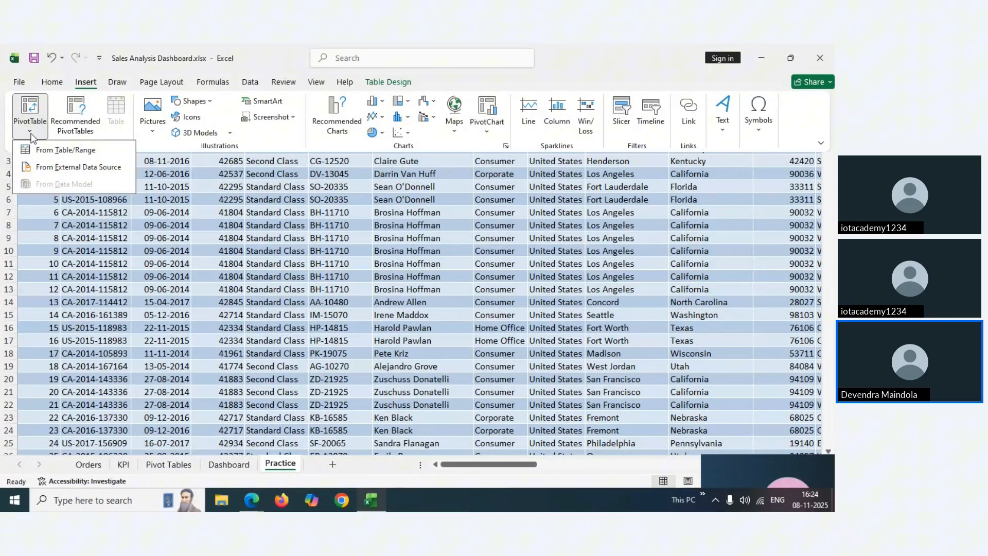
click(48, 151)
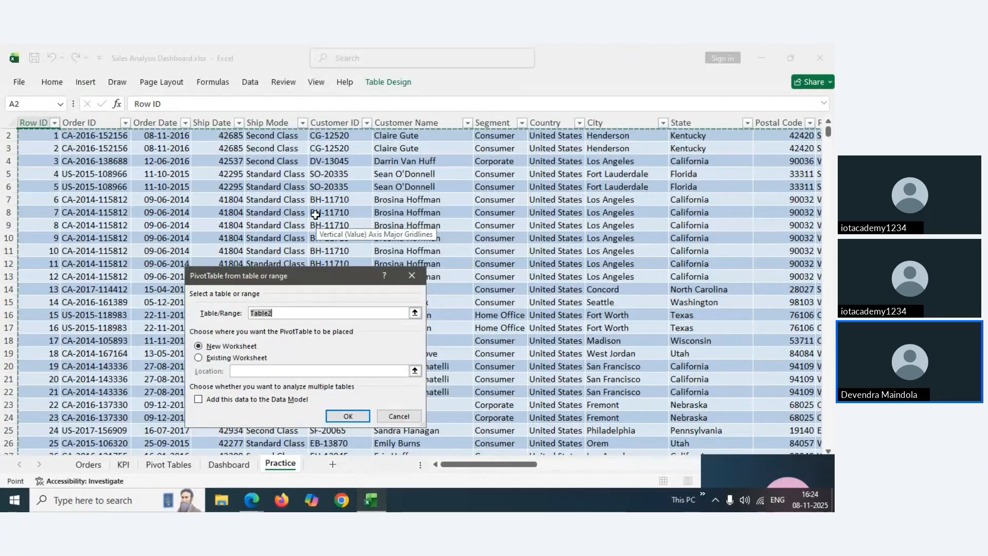
click(347, 417)
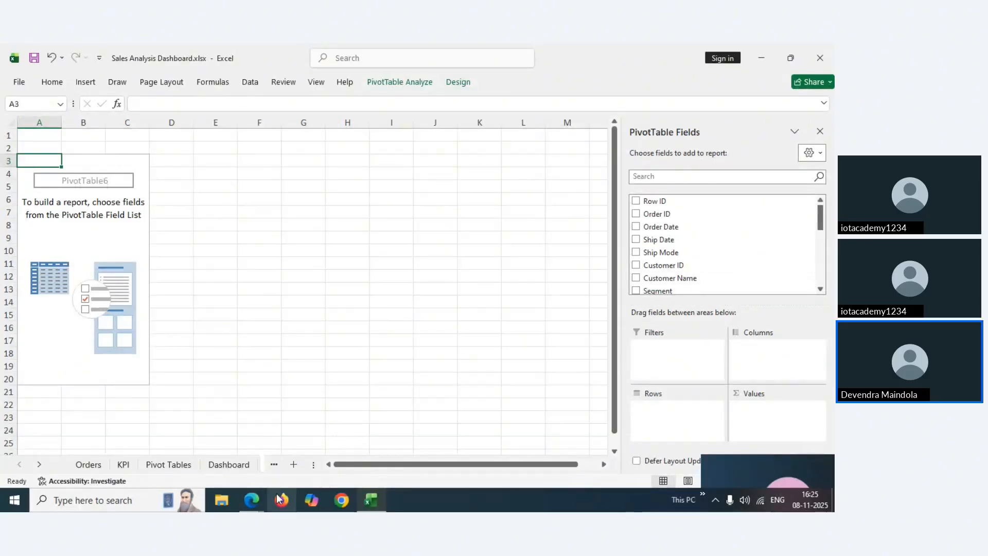
mouse_move(252, 507)
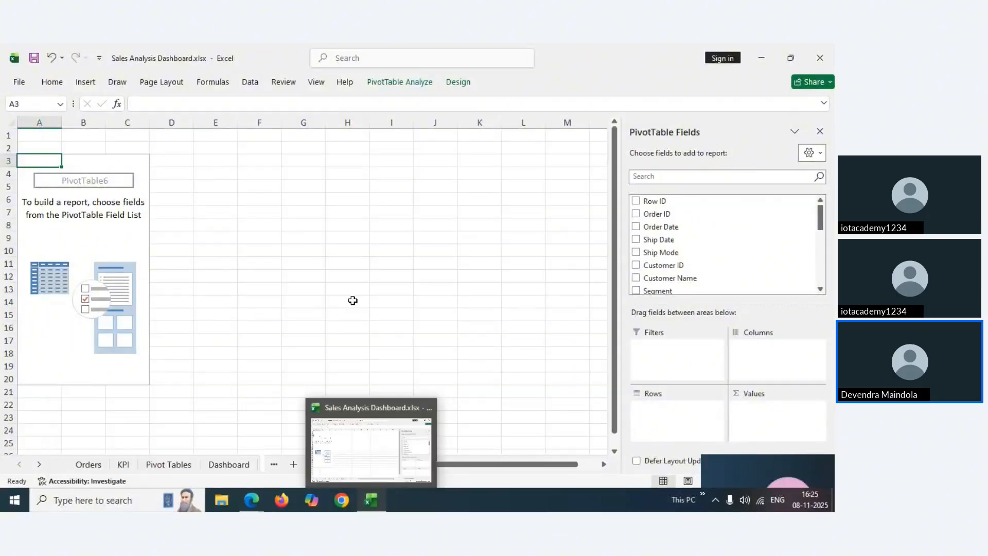
click(287, 301)
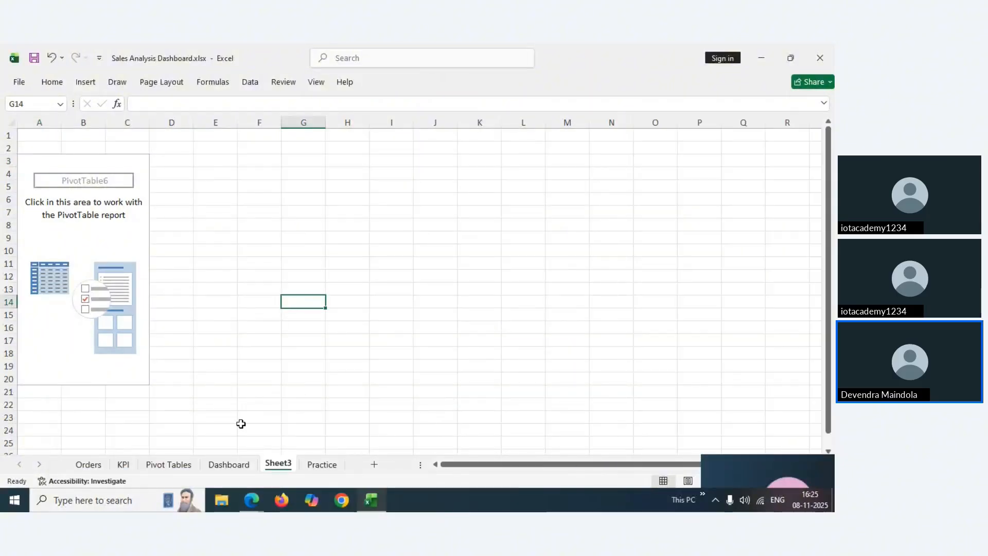
click(229, 465)
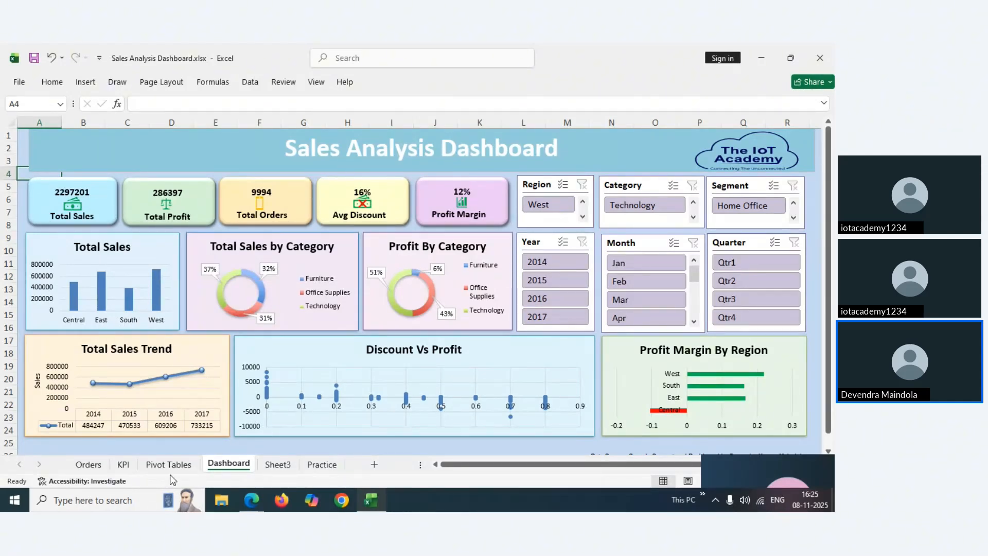
click(278, 464)
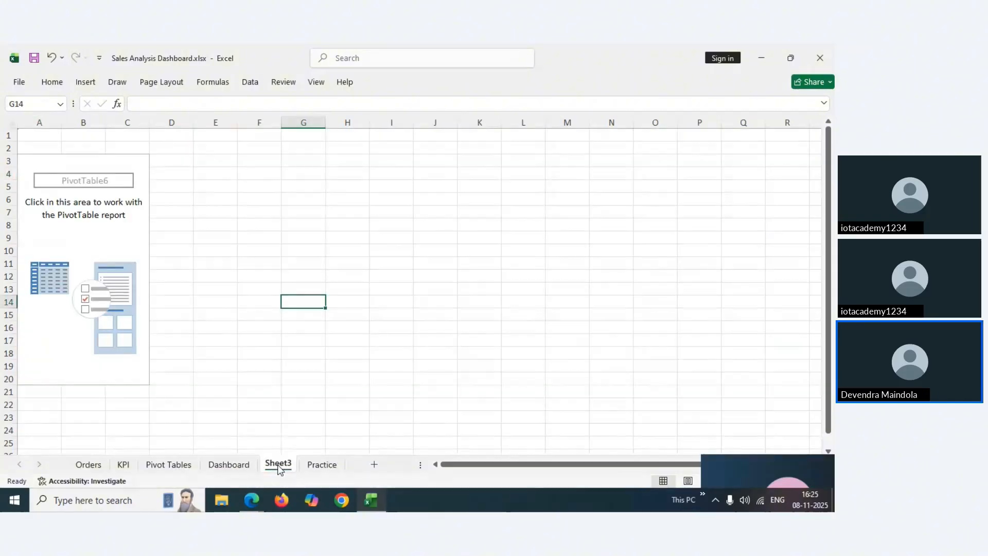
click(89, 225)
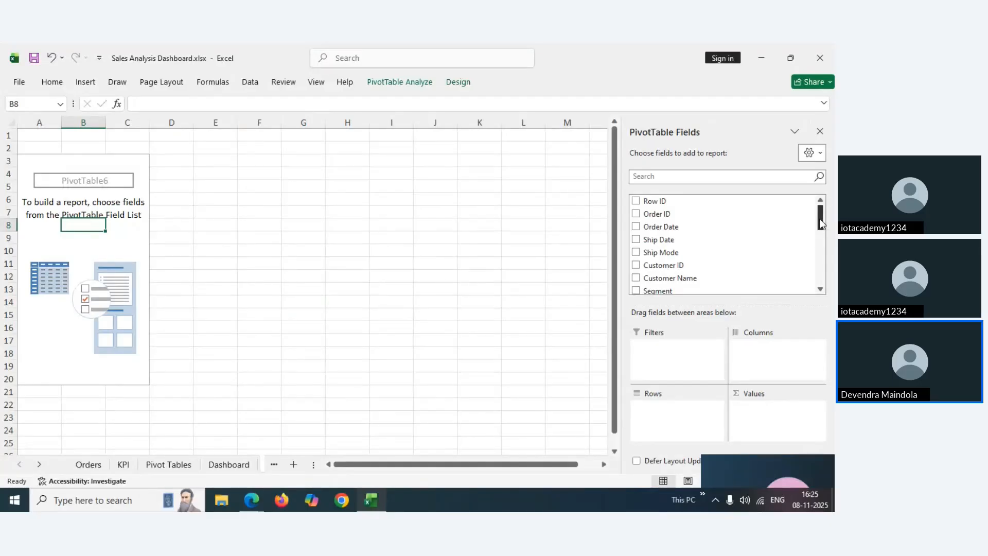
Put Region in Rows and Sum of Sales in Values, then select the sales figures B4:B8
drag(821, 222, 822, 251)
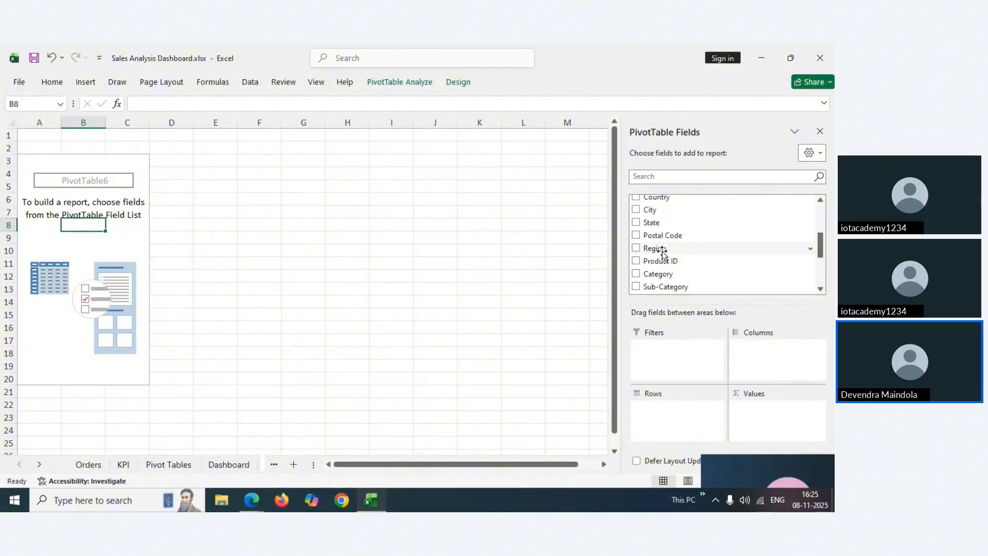
drag(662, 251, 668, 421)
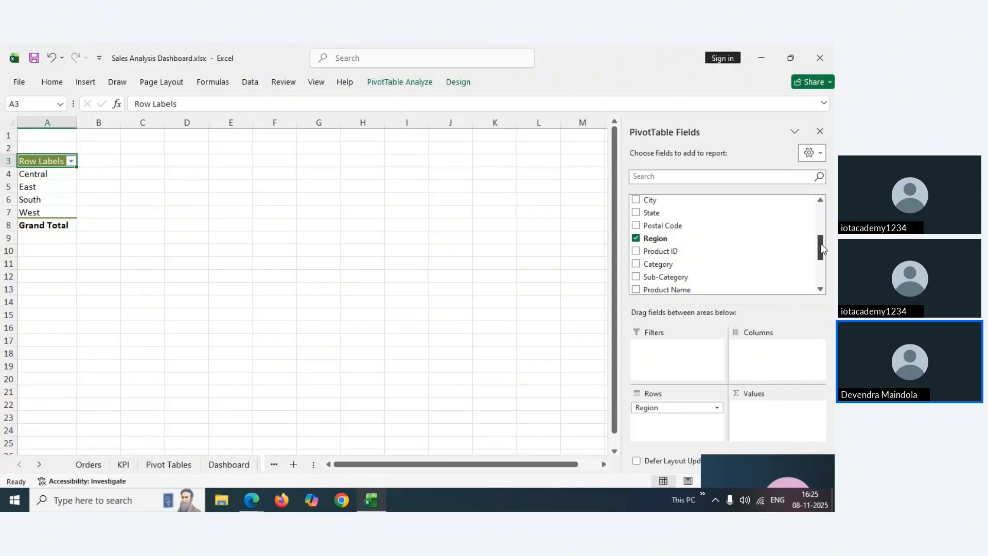
drag(821, 245, 820, 259)
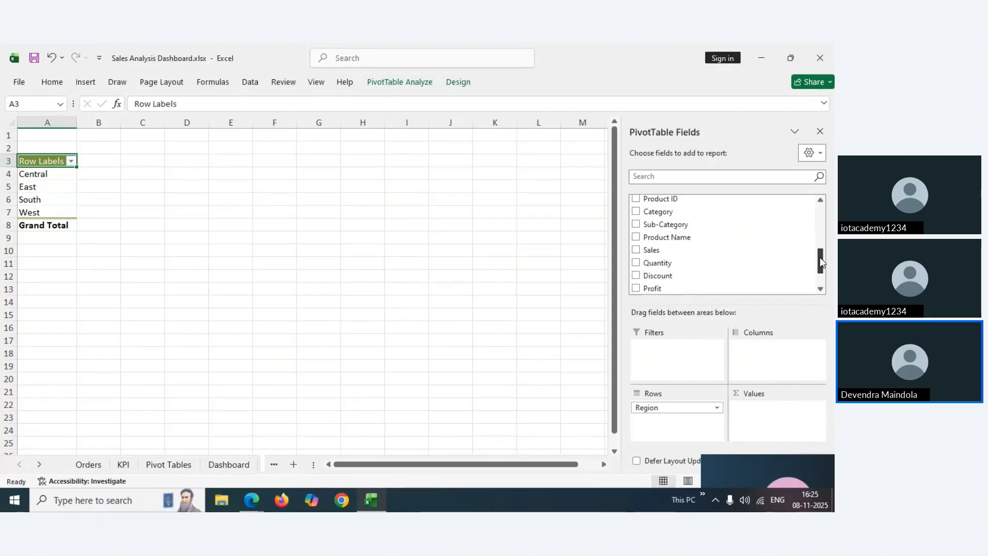
drag(676, 254, 750, 412)
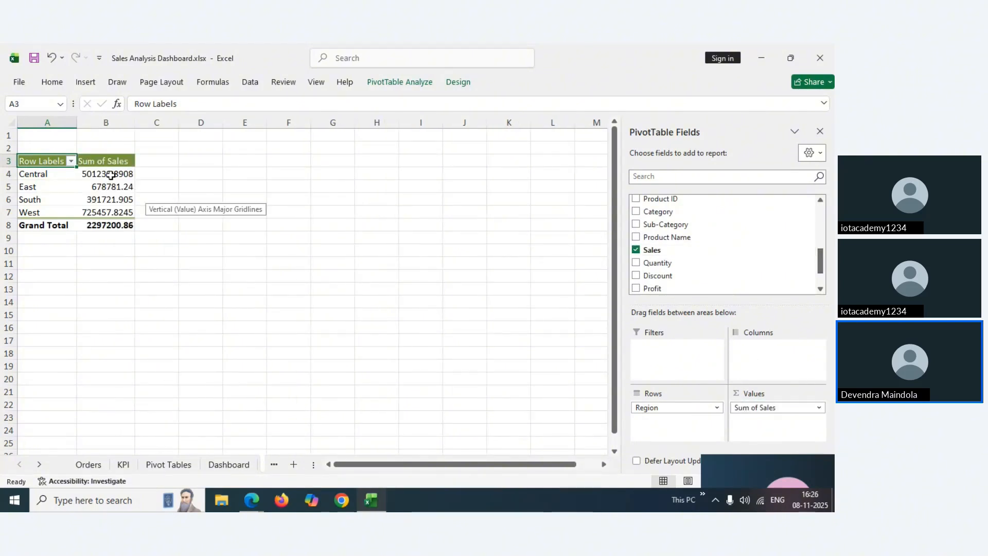
drag(111, 175, 111, 225)
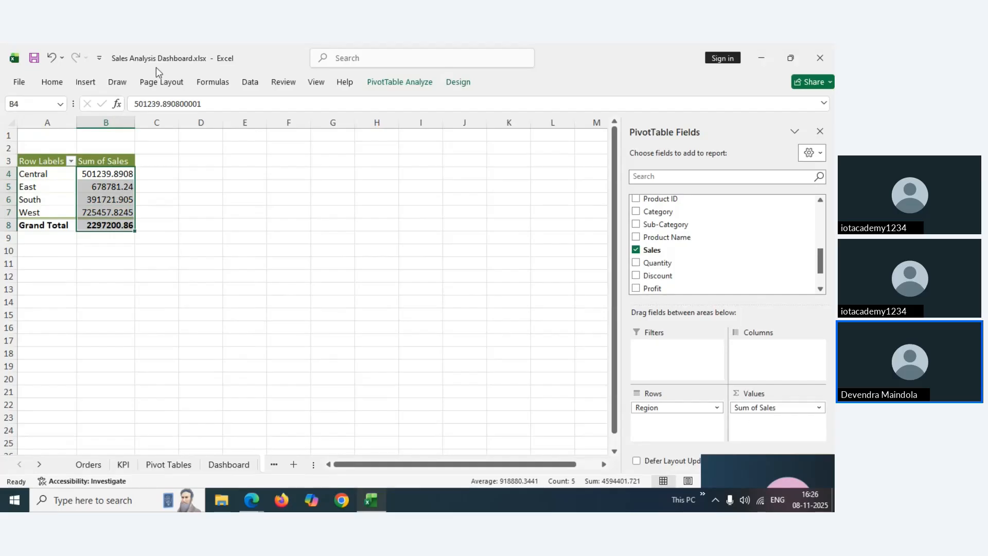
Format the pivot's sales figures B4:B8 as whole numbers, so the total reads 2297201
click(62, 82)
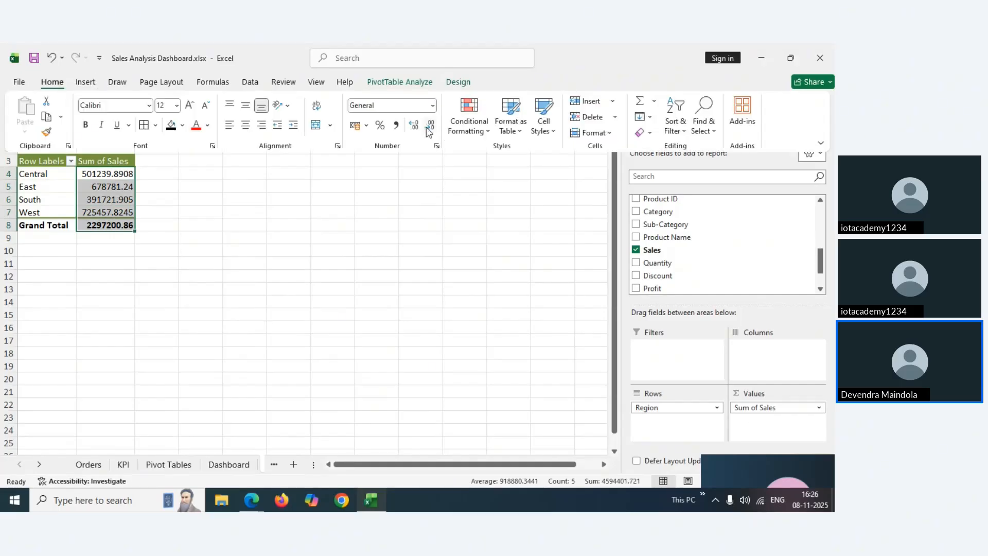
click(414, 125)
click(430, 126)
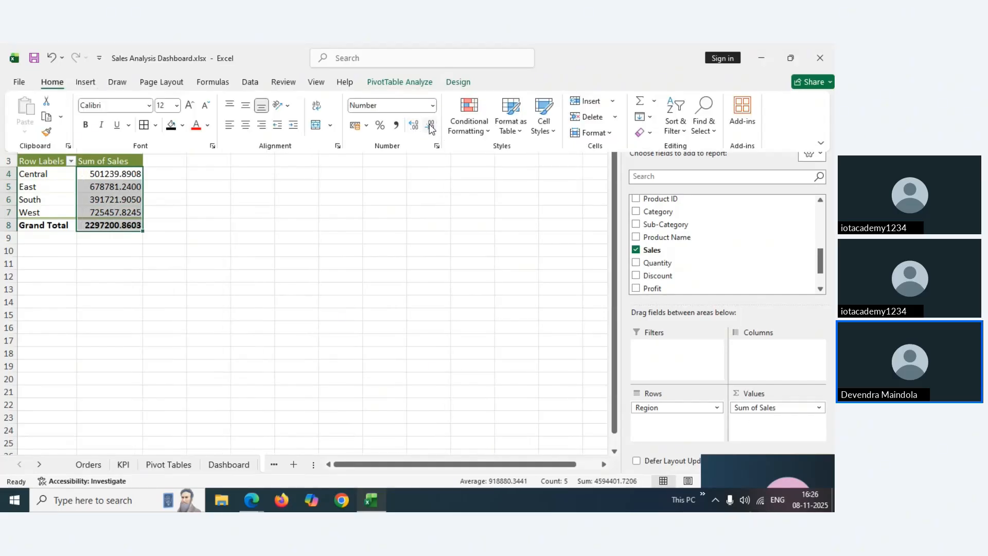
click(430, 125)
click(430, 126)
click(430, 125)
click(431, 126)
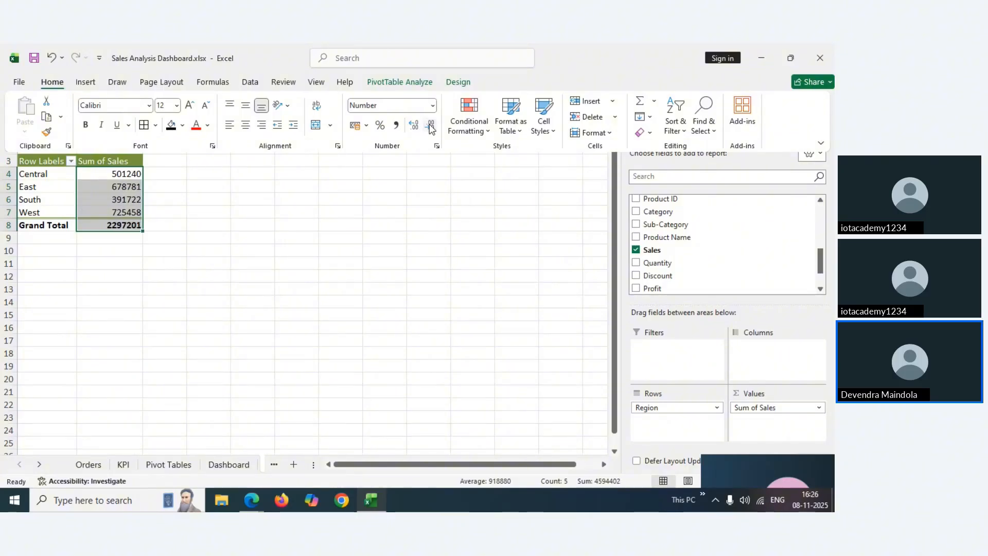
click(108, 174)
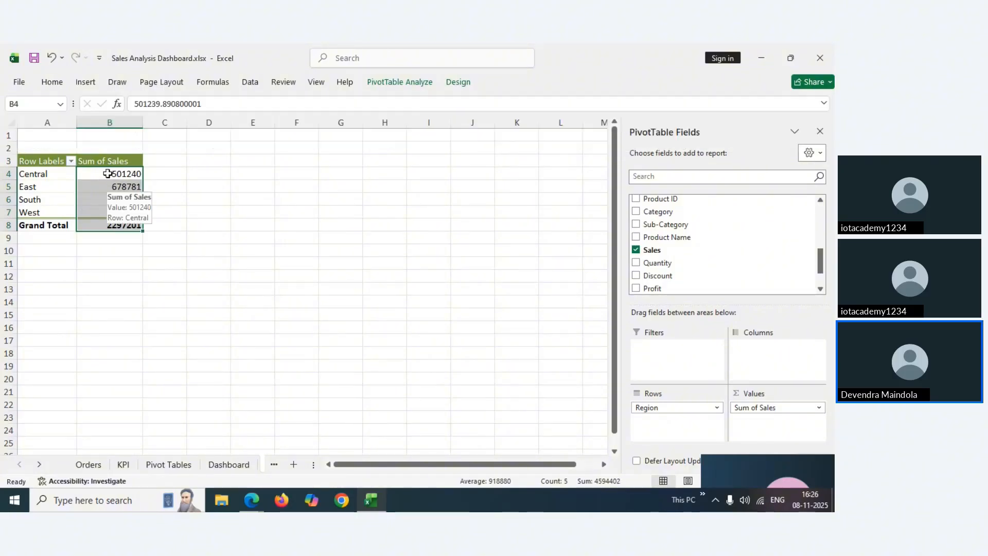
click(105, 174)
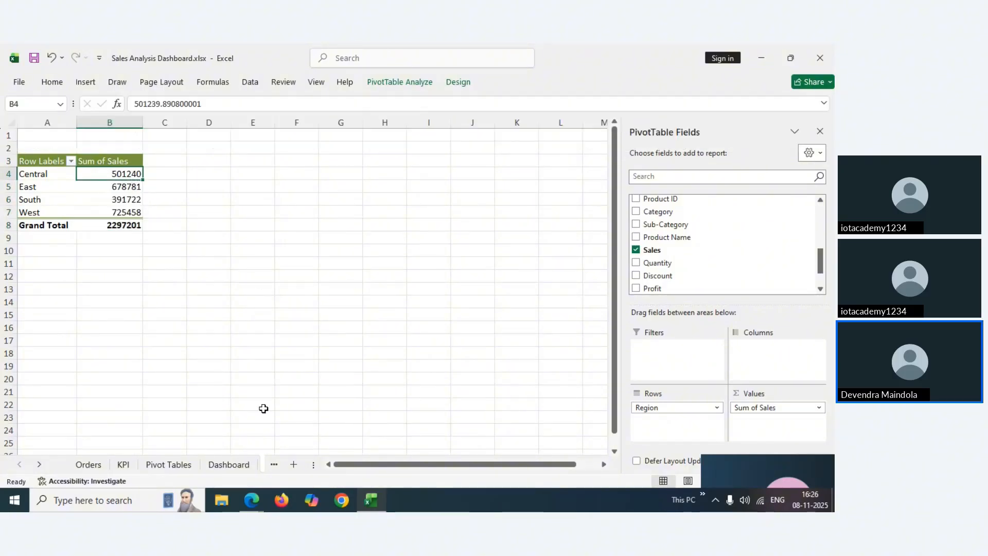
Look through the Dashboard, Practice and Sheet3 tabs, checking the Central, East and South pivot rows
click(227, 465)
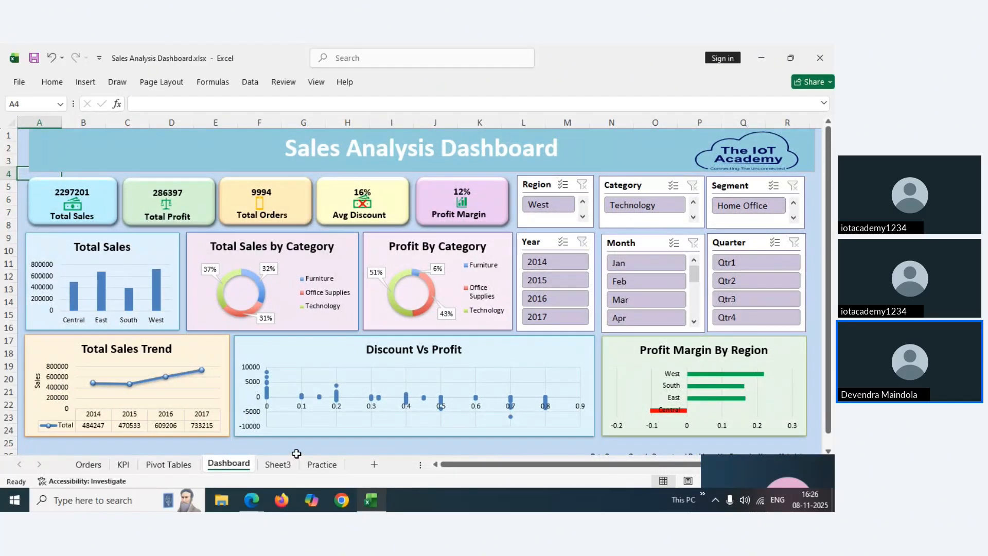
click(315, 465)
click(281, 468)
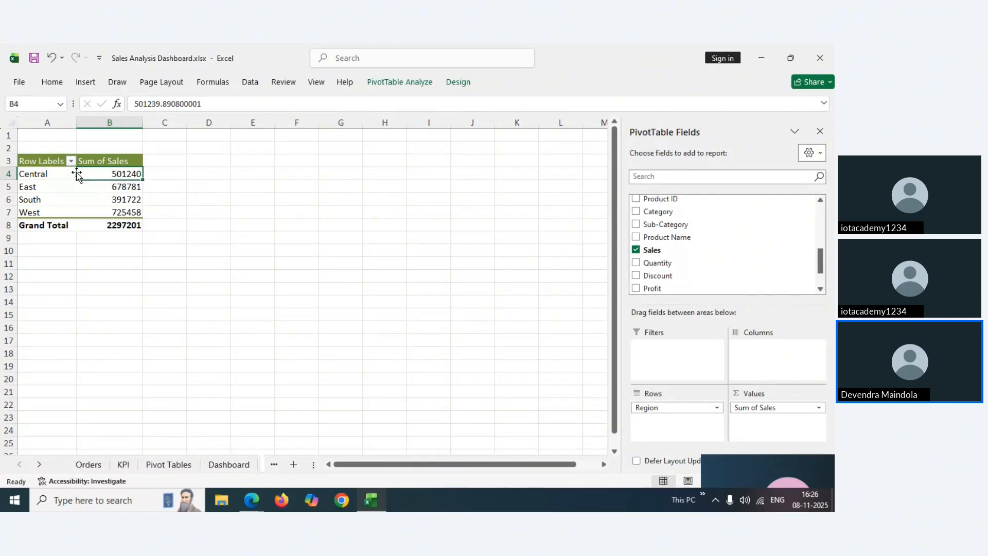
click(24, 178)
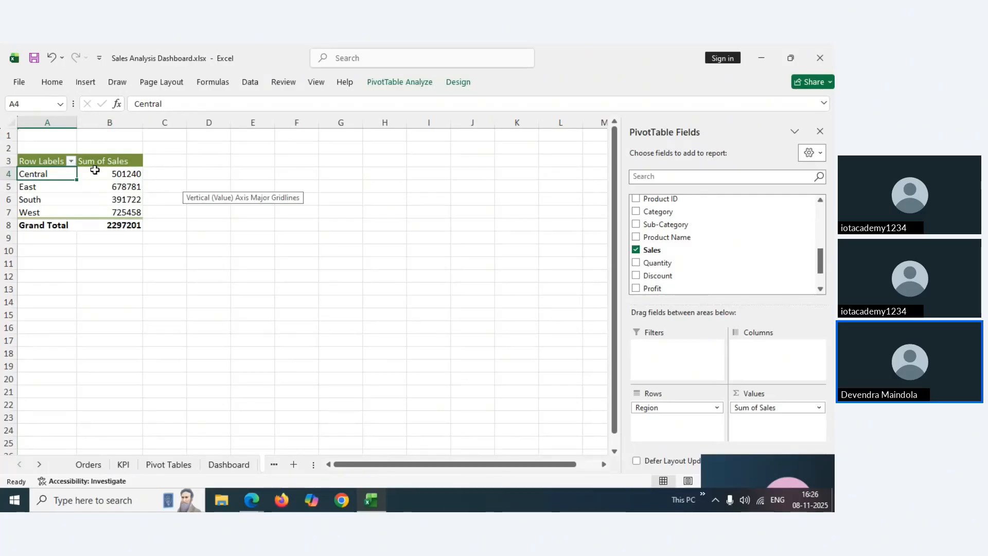
click(98, 171)
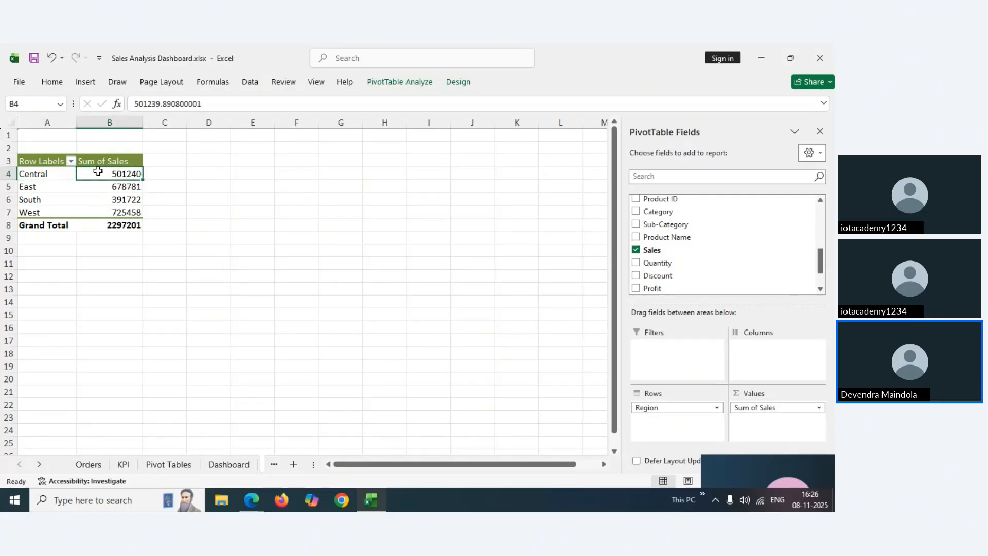
click(41, 189)
click(30, 199)
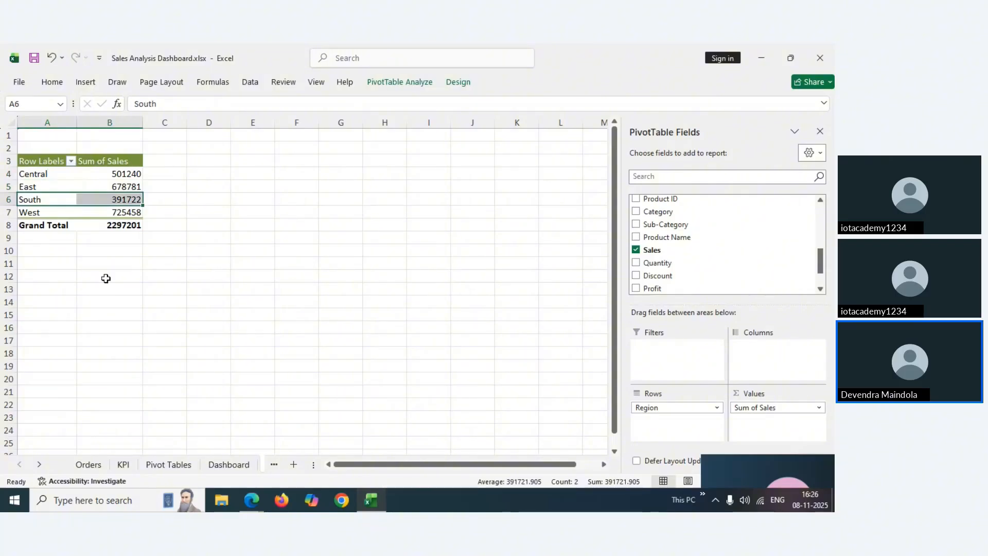
click(274, 464)
Go to the Practice orders table and move through its columns to row 2's Region value
click(274, 464)
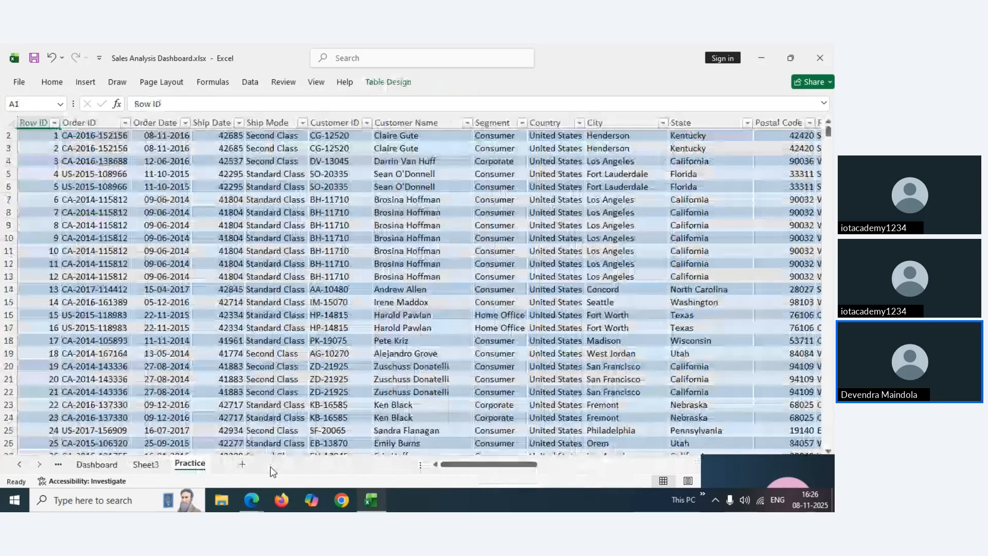
click(317, 208)
key(Right)
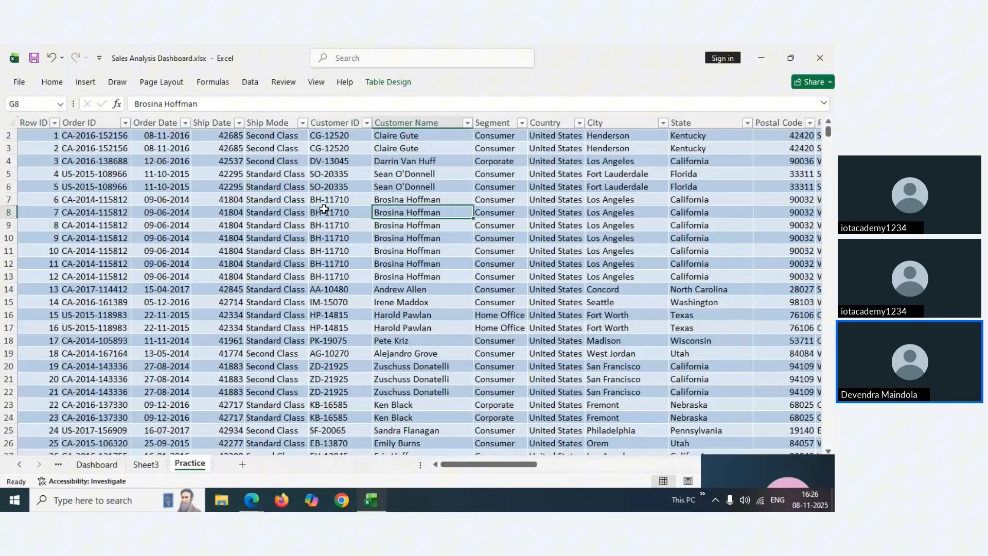
key(Up)
key(Up)
key(Up)
key(Up)
key(Up)
key(Up)
key(Up)
key(Right)
key(ctrl+Right)
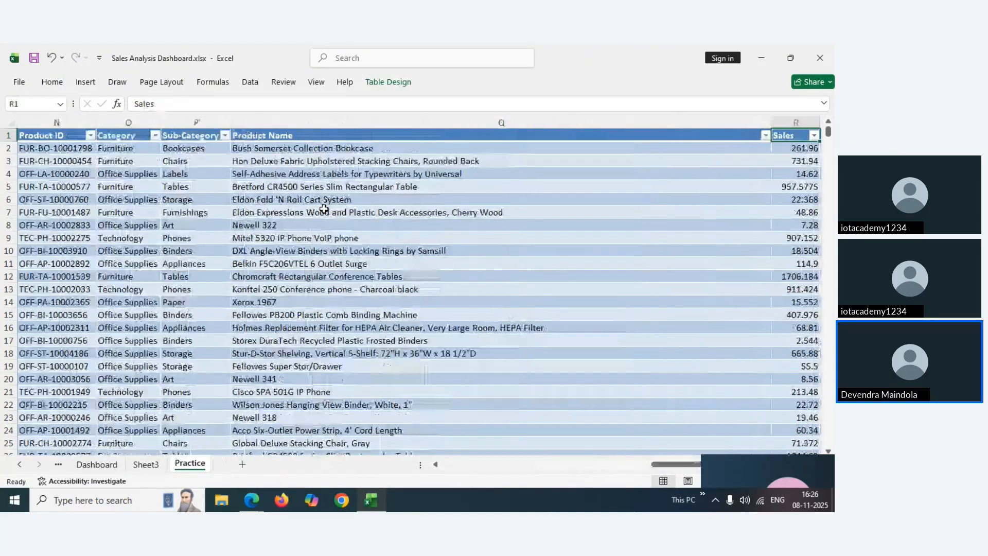
key(Left)
key(Left)
key(Left)
key(Left)
key(ctrl+Left)
key(Down)
key(Right)
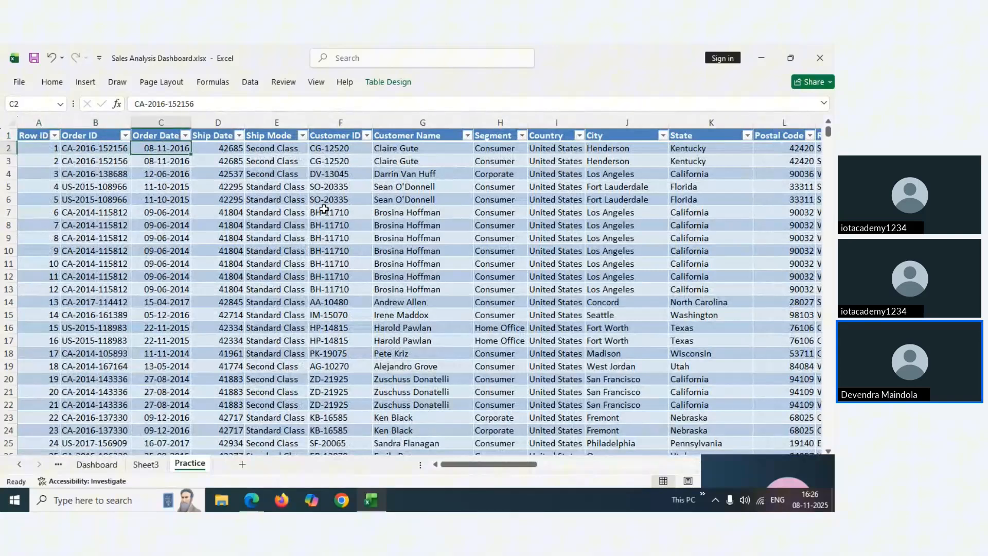
key(Right)
key(Right)
key(Right)
key(Right)
key(Right)
key(Right)
key(Right)
key(Right)
key(Right)
key(Right)
key(Right)
key(Right)
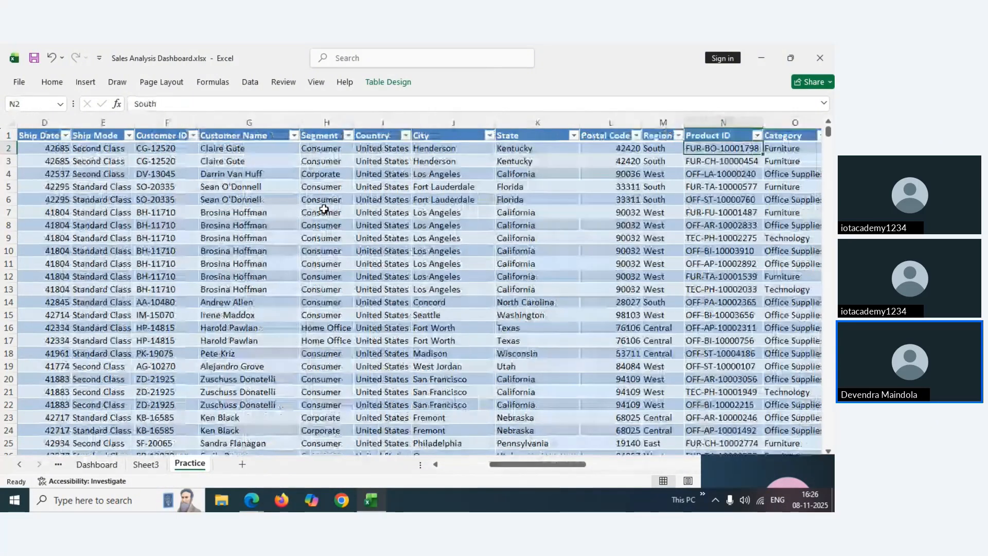
key(Left)
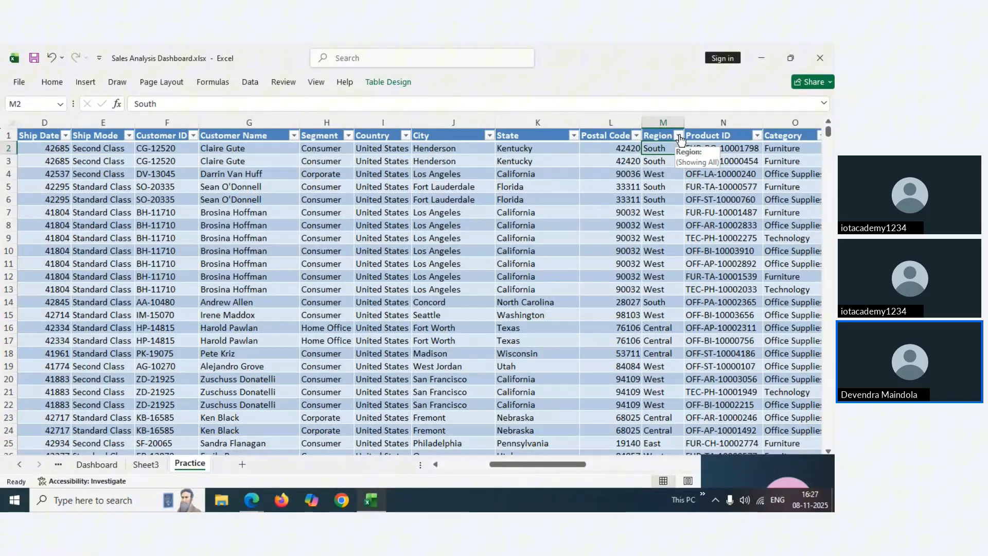
Filter the Region column to only Central orders and look along a Central order's row
click(679, 136)
click(578, 297)
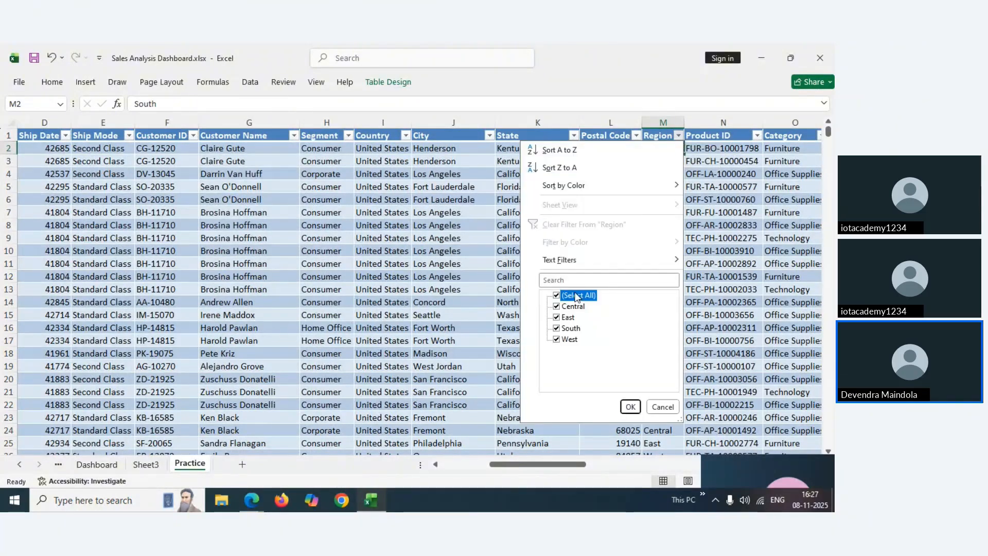
click(566, 308)
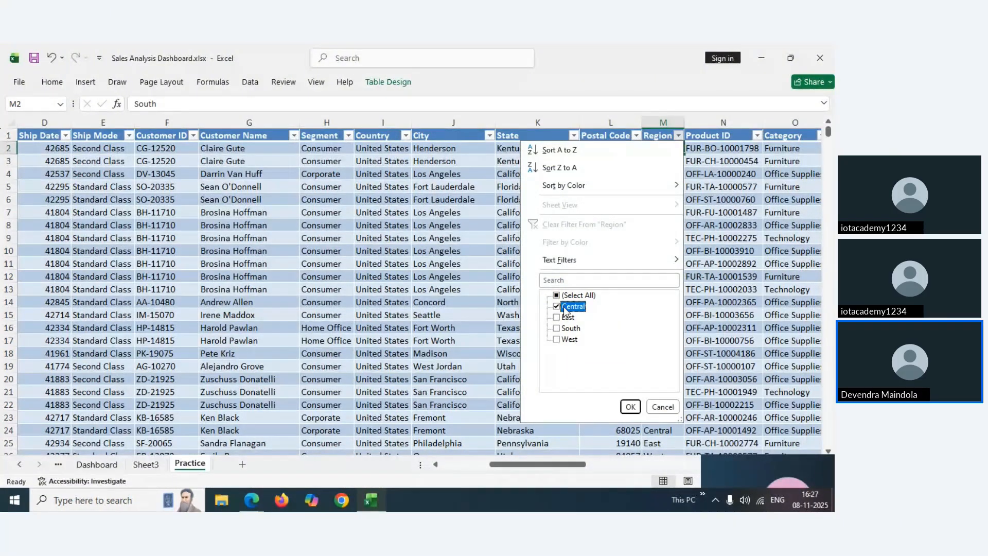
click(630, 407)
click(666, 150)
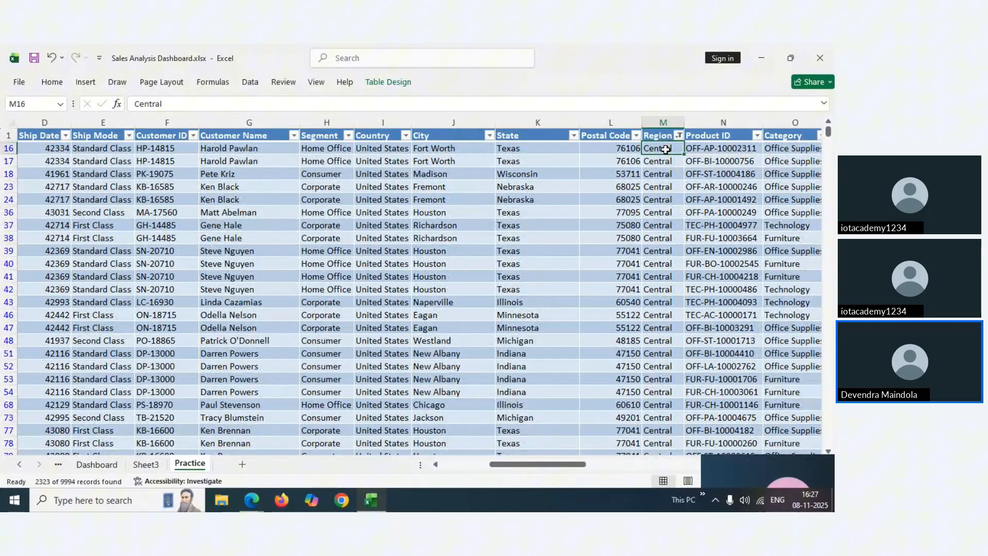
key(Right)
key(Right)
key(Right)
key(Right)
key(Left)
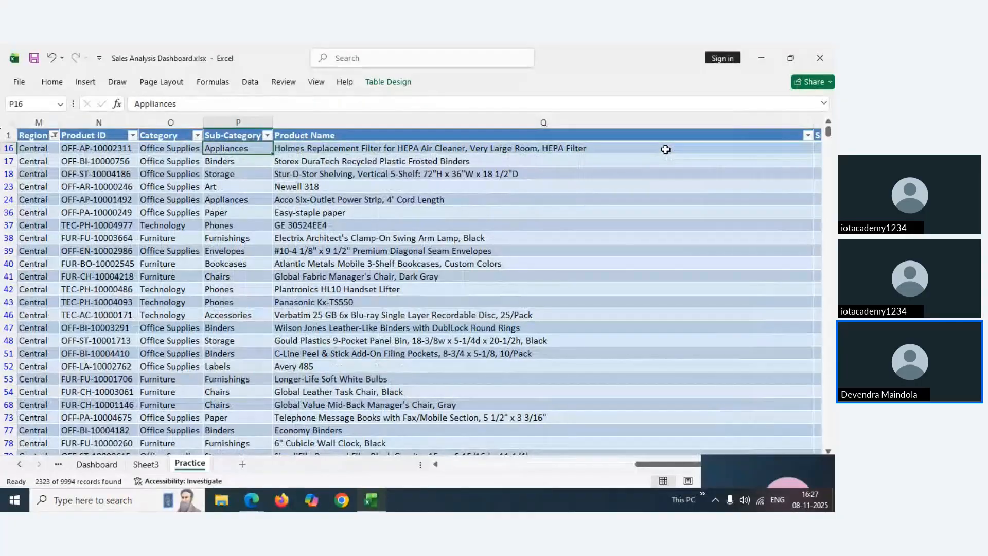
key(Right)
key(Right)
key(Left)
key(Left)
key(Left)
key(Left)
key(Left)
key(Left)
key(Left)
key(Left)
key(Left)
key(Left)
key(Left)
key(Left)
key(Left)
key(Left)
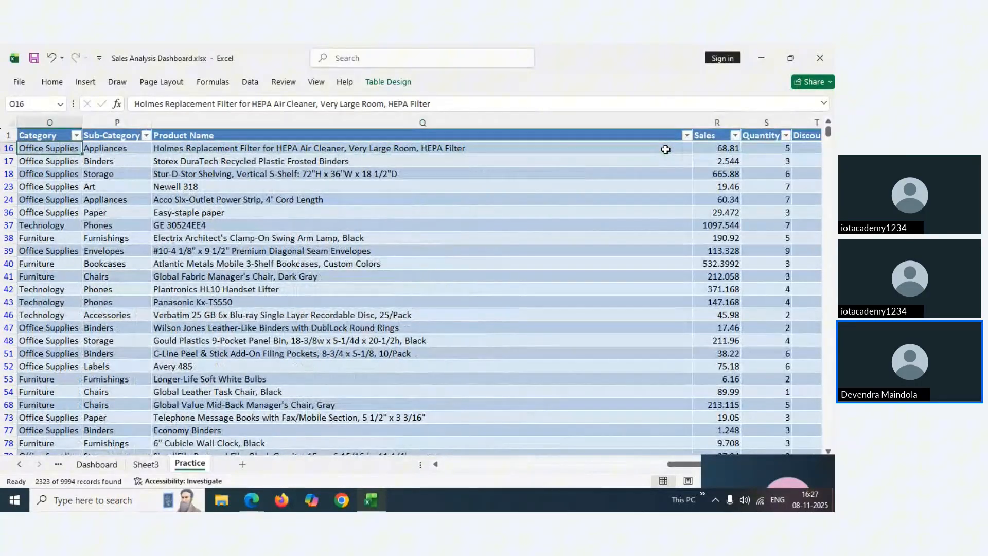
key(Right)
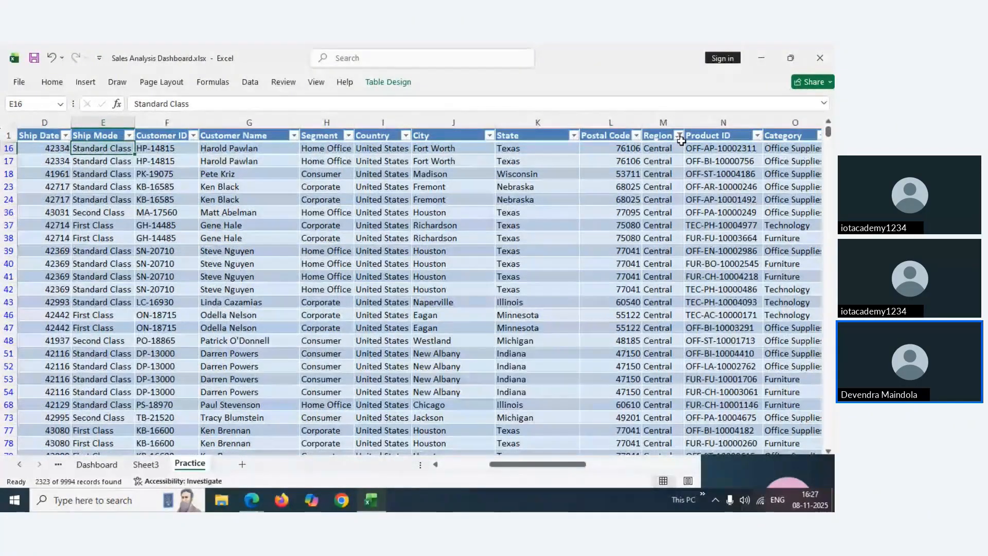
Show all regions in the Region filter again, then return to the Dashboard sheet
click(679, 135)
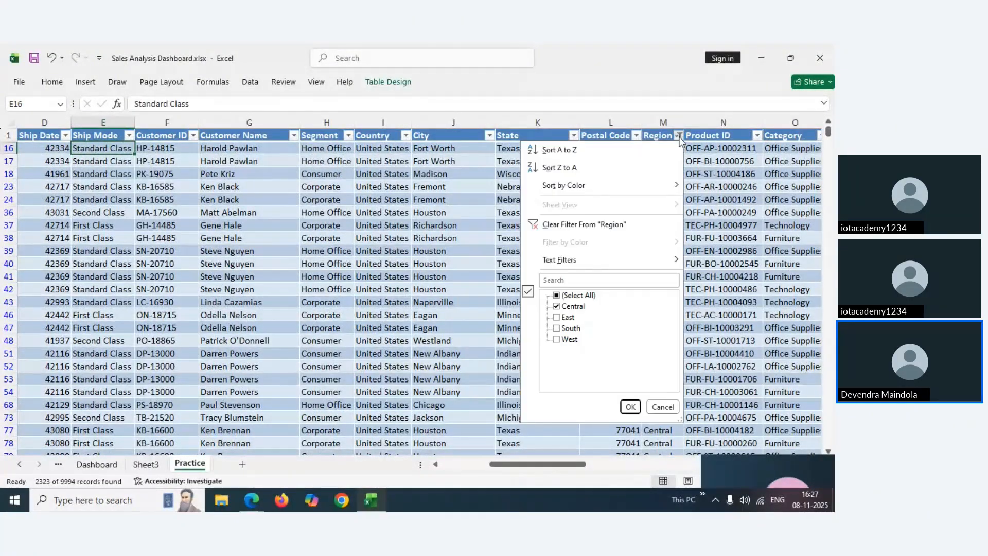
click(557, 295)
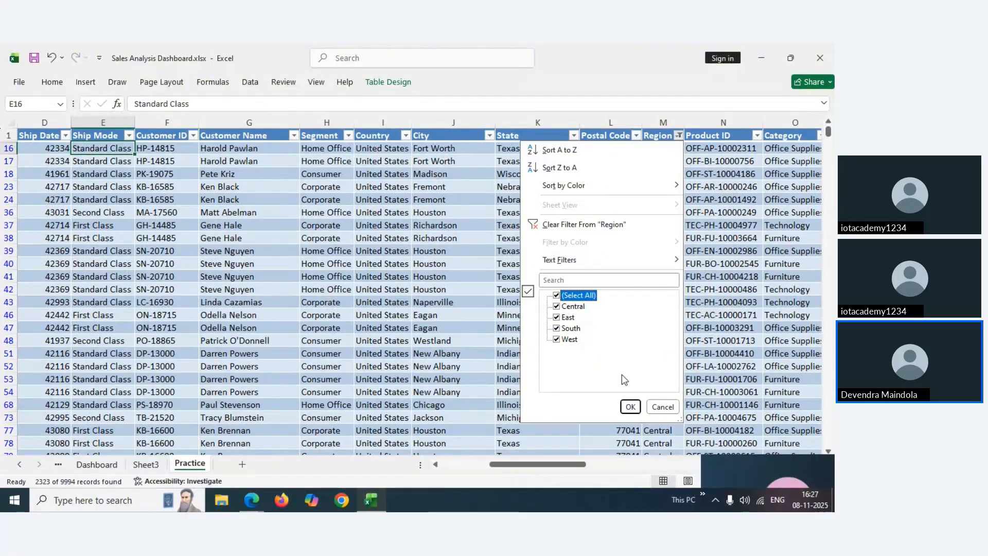
click(630, 407)
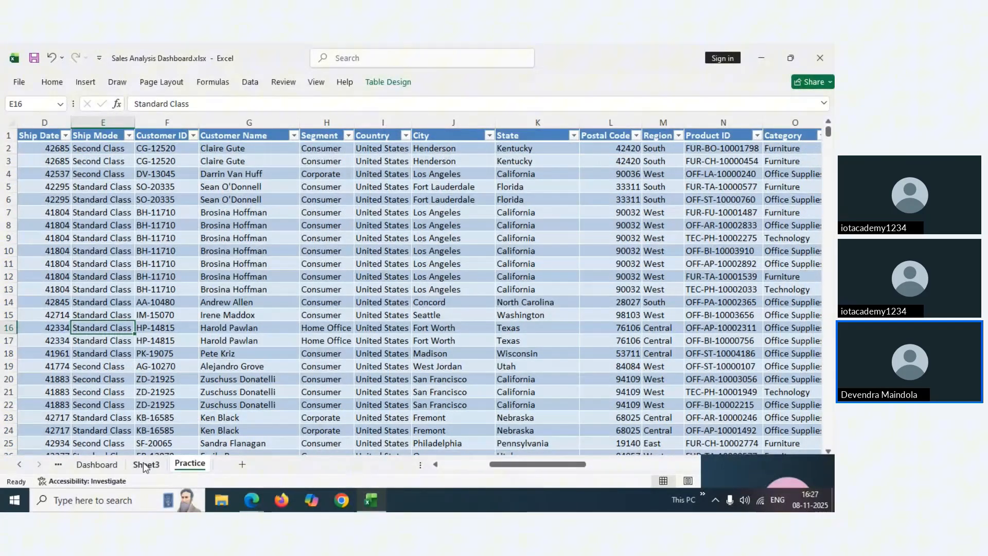
click(144, 465)
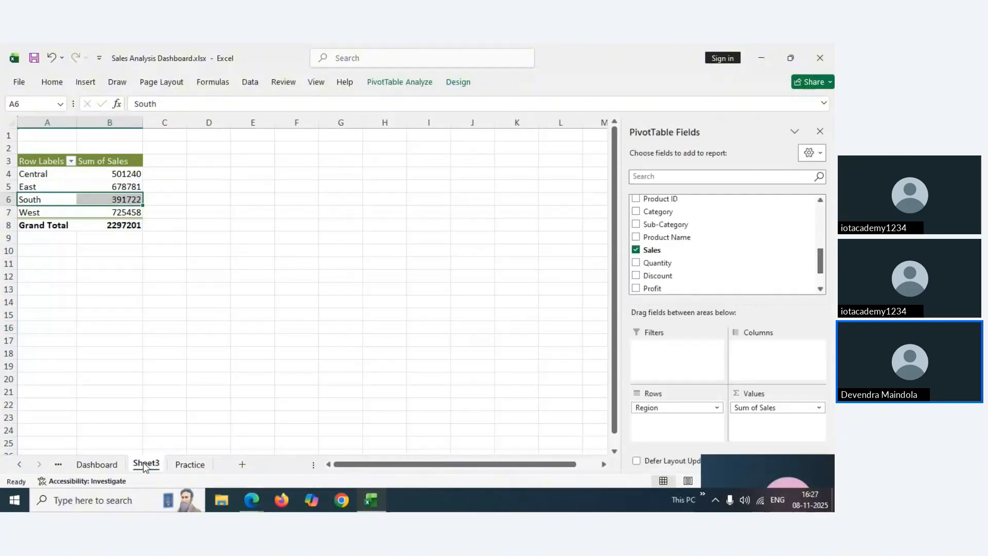
click(107, 466)
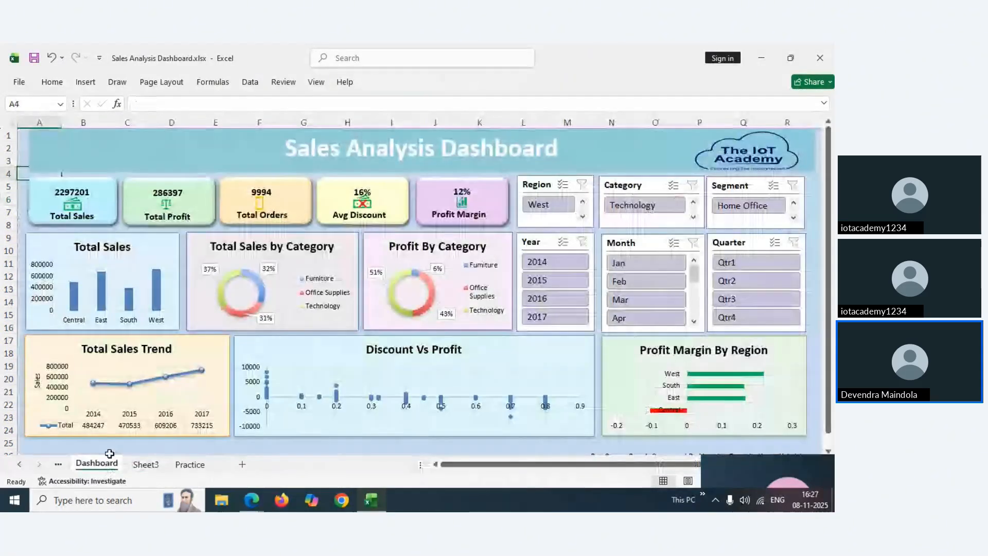
click(251, 500)
click(153, 459)
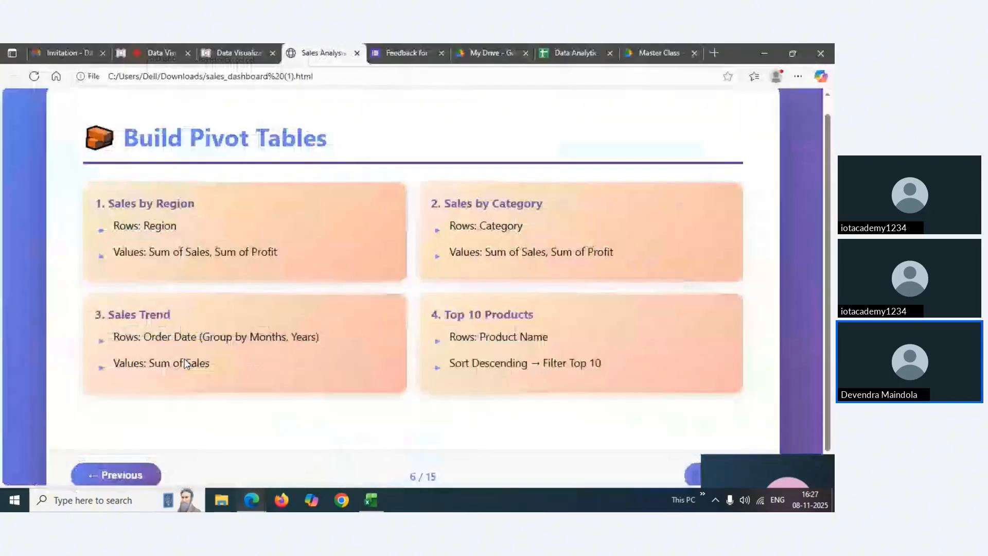
click(153, 54)
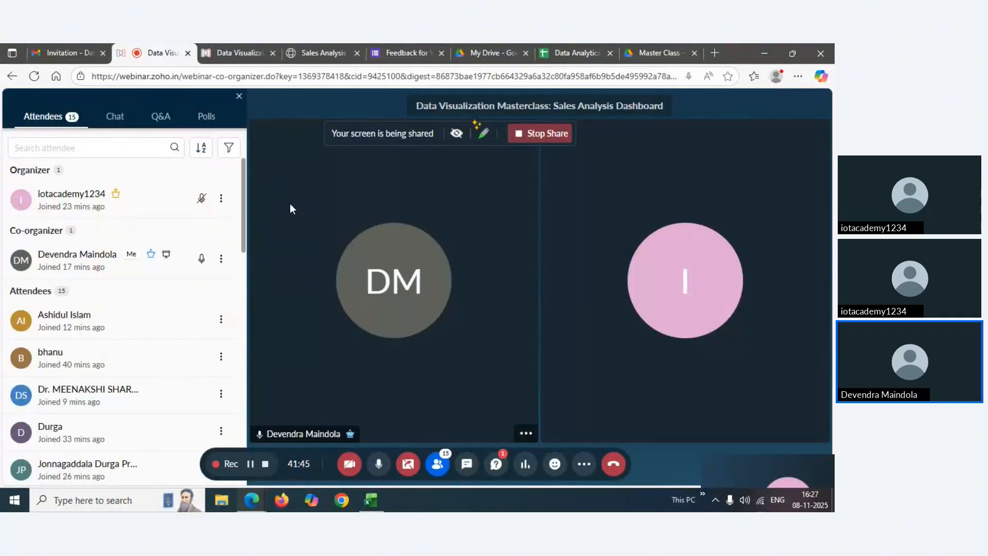
scroll(243, 240, down, 5)
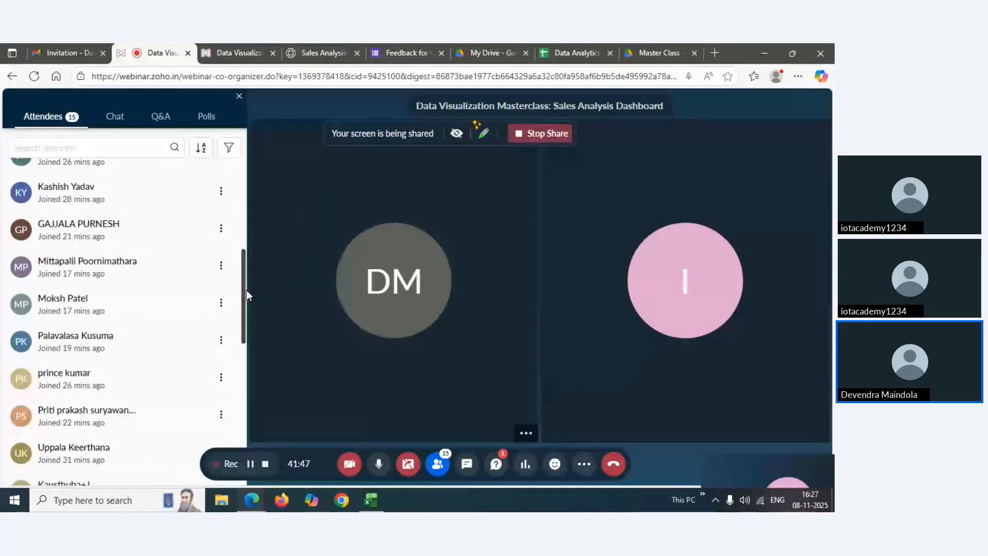
scroll(246, 290, up, 3)
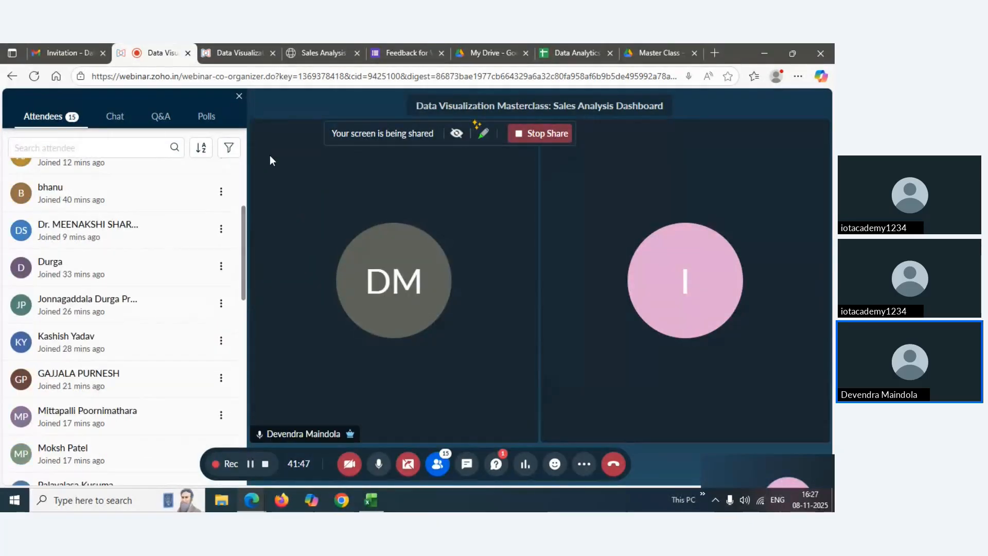
click(242, 50)
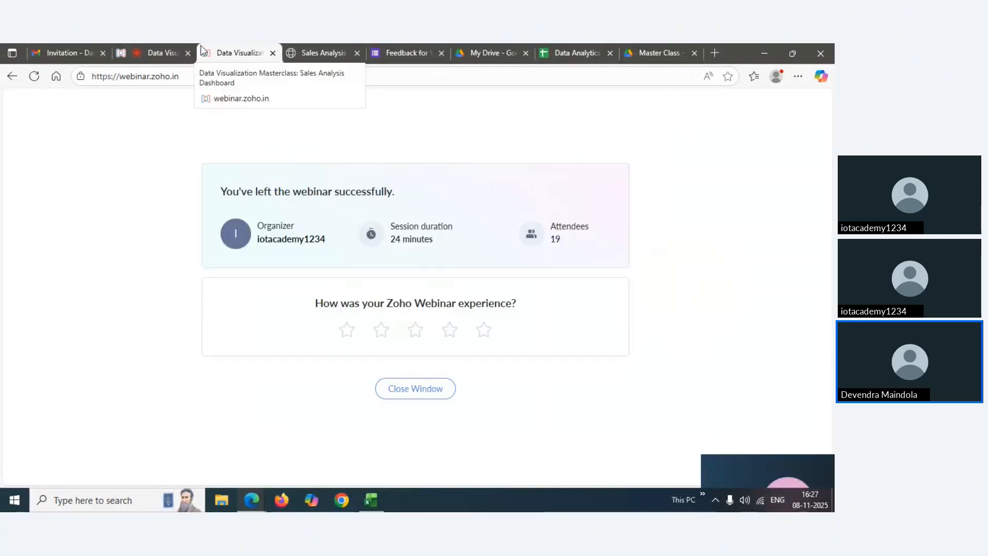
click(157, 53)
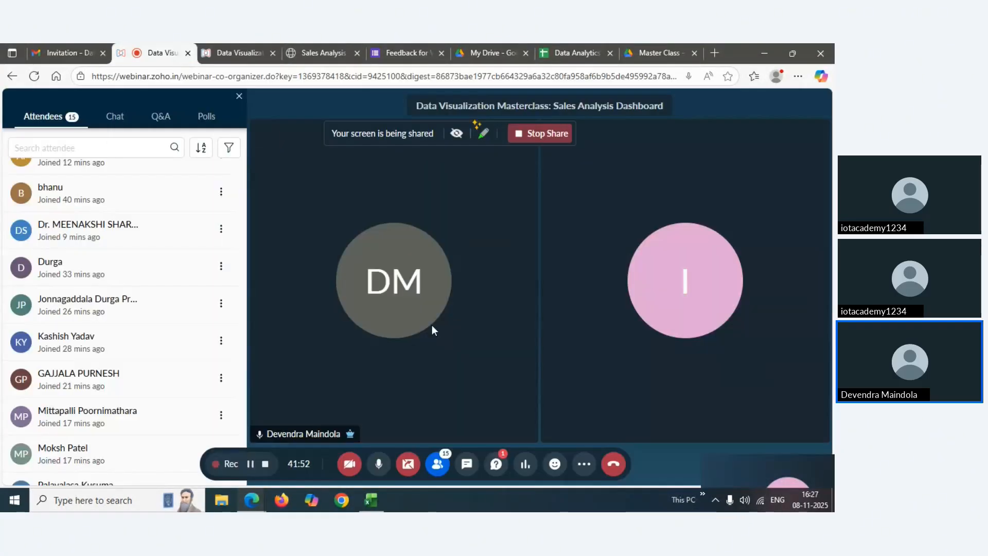
click(373, 499)
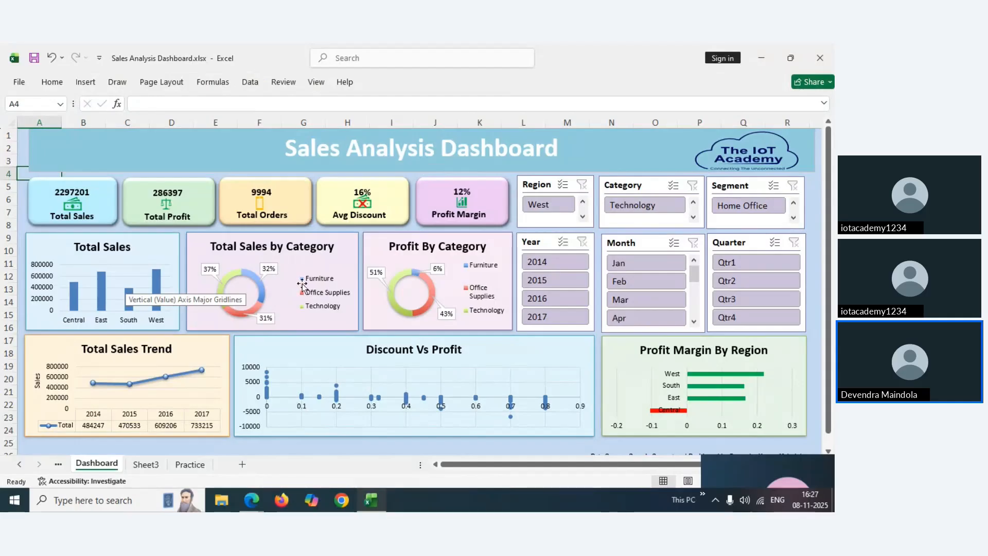
Copy the region pivot A3:B8 on Sheet3 to E3 and autofit column E
click(146, 465)
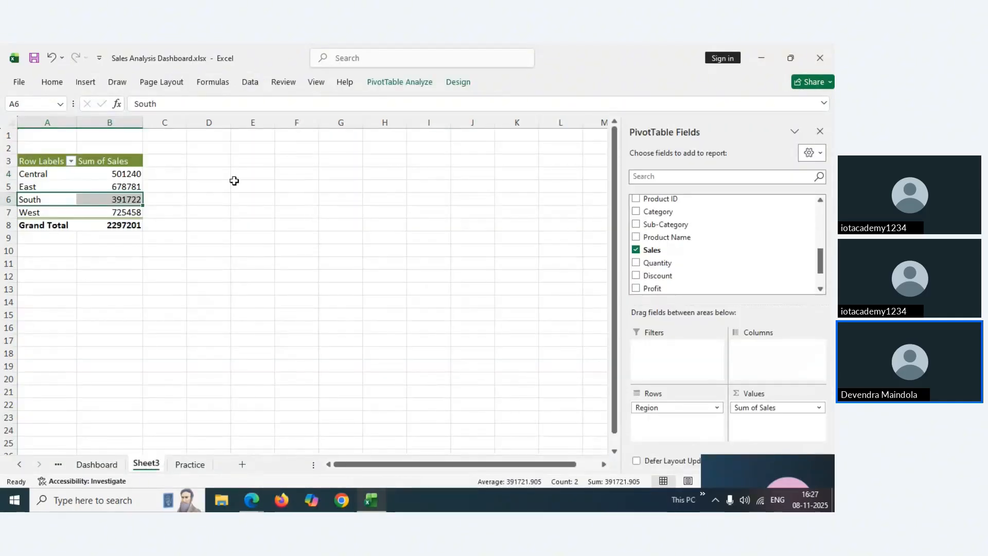
click(39, 160)
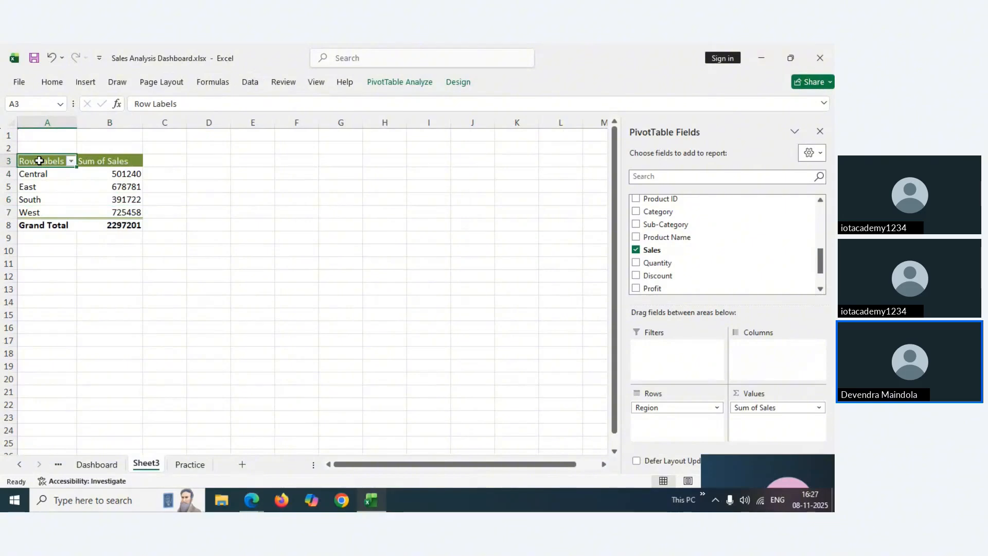
drag(39, 161, 114, 222)
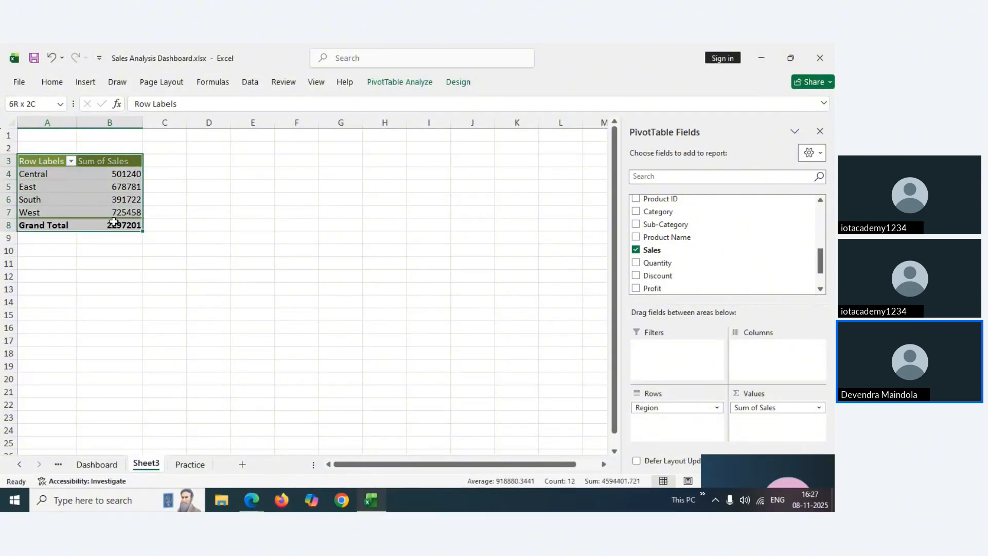
key(ctrl+c)
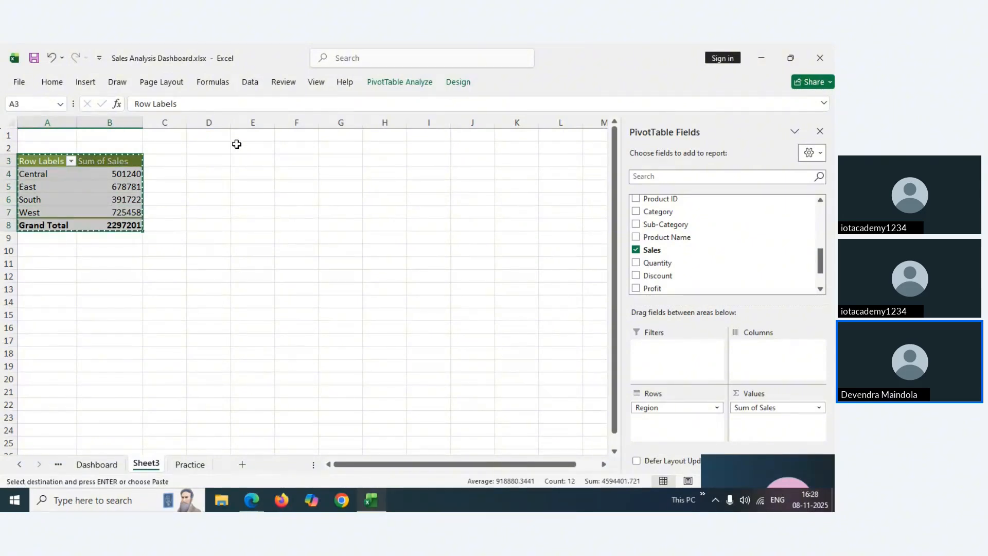
click(245, 160)
key(ctrl+v)
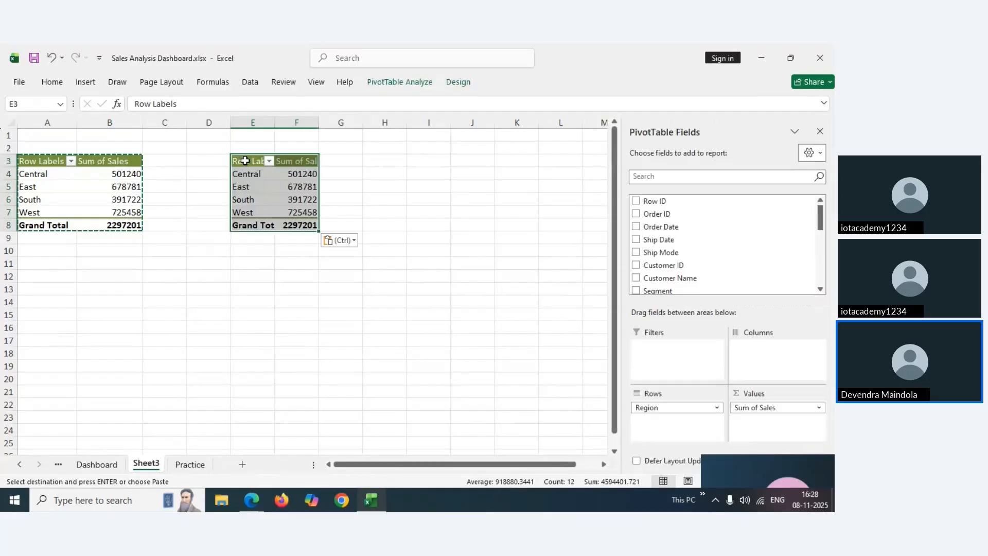
double_click(275, 124)
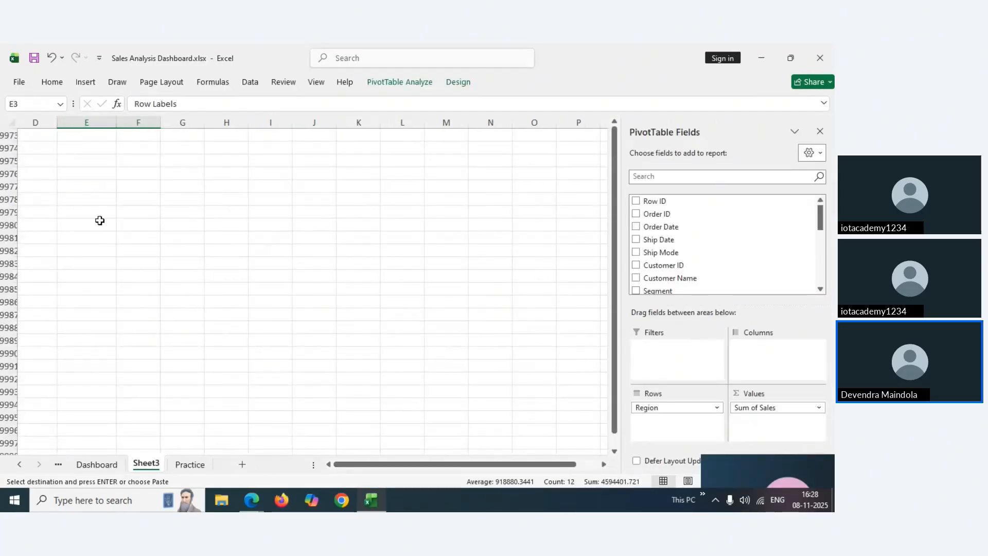
Select the copied pivot at E3 so its fields can be edited
click(82, 202)
click(93, 168)
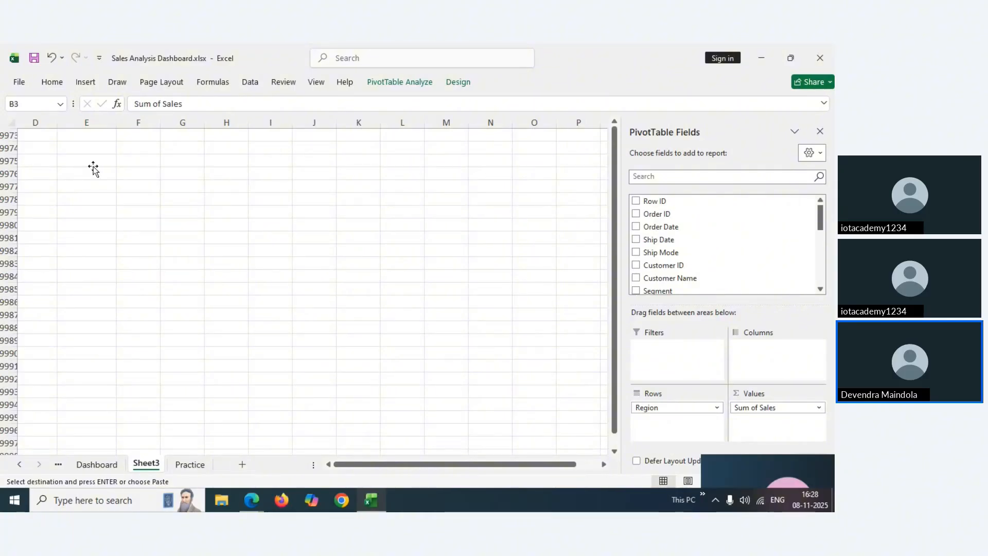
click(93, 167)
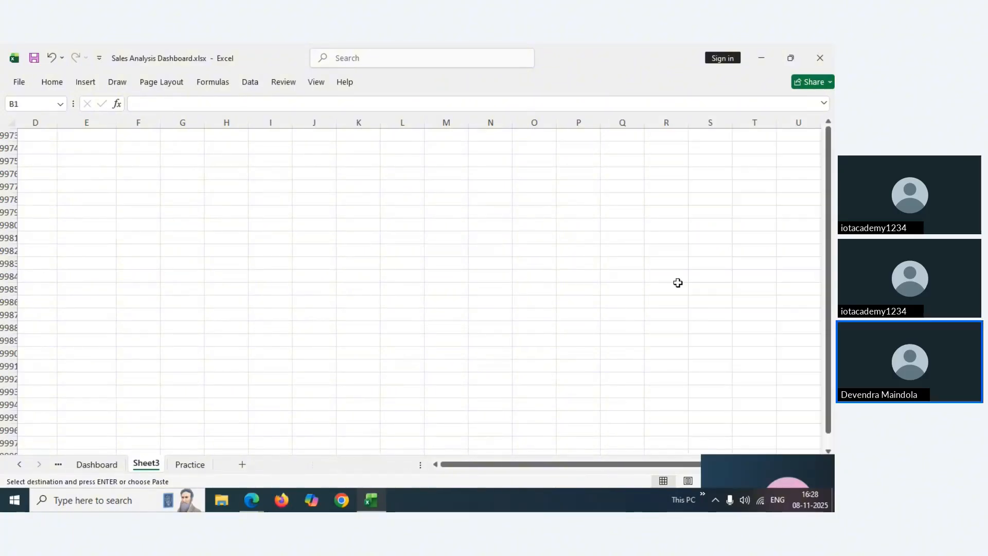
drag(829, 205, 829, 190)
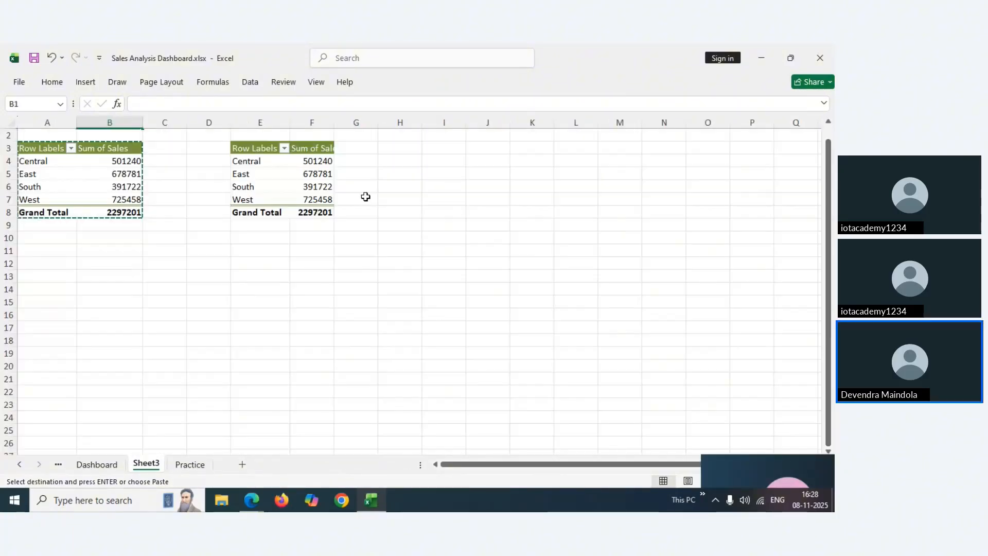
click(252, 151)
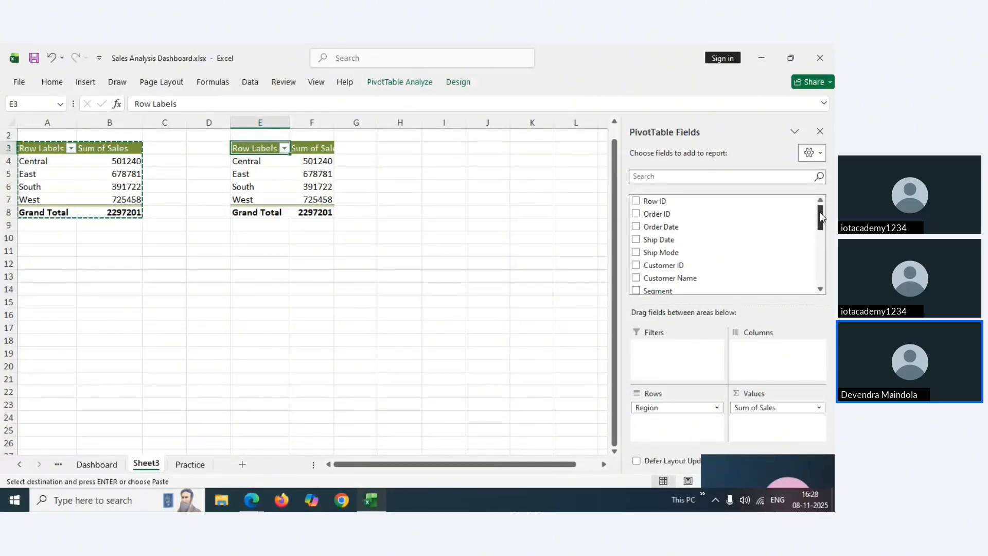
drag(823, 217, 822, 210)
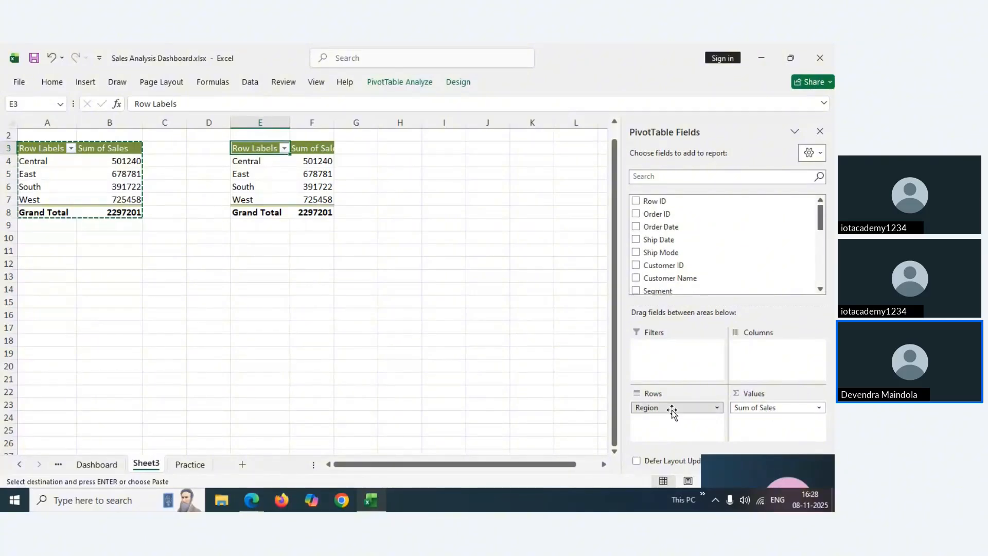
Swap Region out of the copied pivot's Rows and add Category in its place
drag(671, 410, 526, 374)
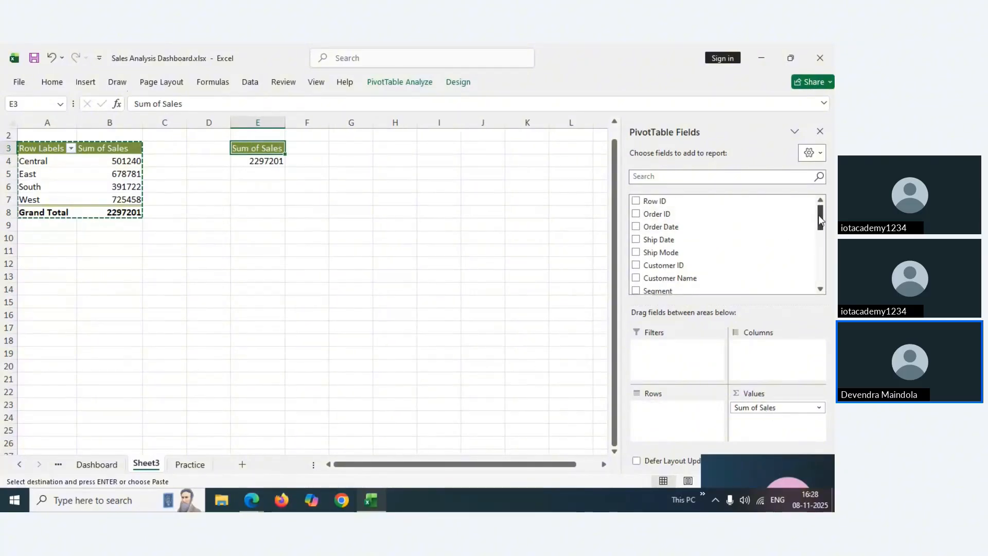
drag(818, 215, 817, 246)
drag(678, 269, 661, 416)
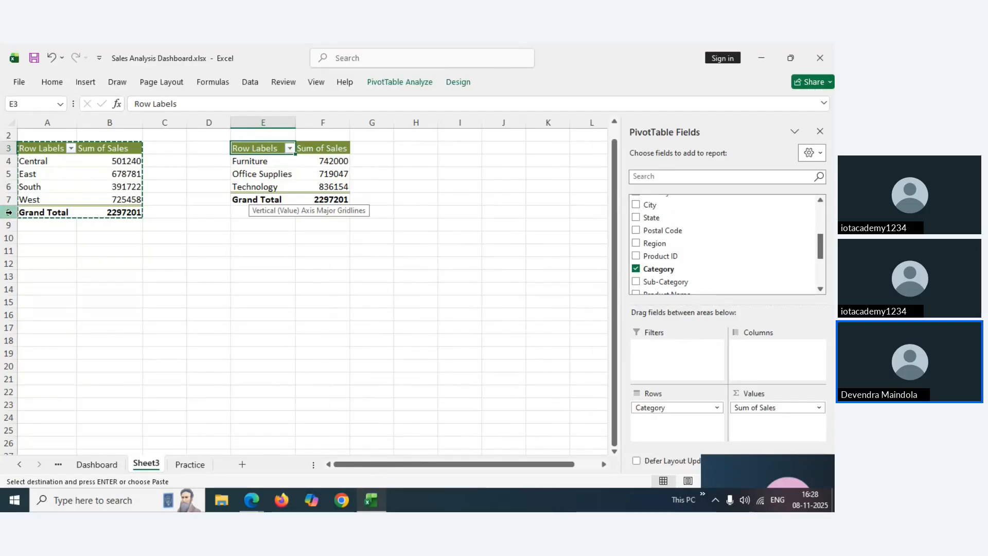
Compare the original pivot's grand total with the Furniture row, then return to the Dashboard sheet
click(112, 212)
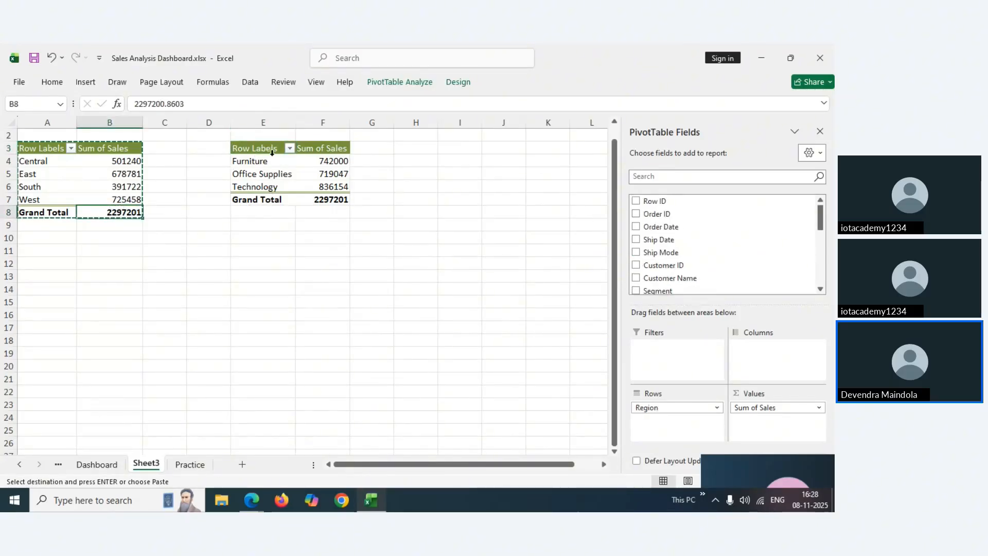
click(10, 160)
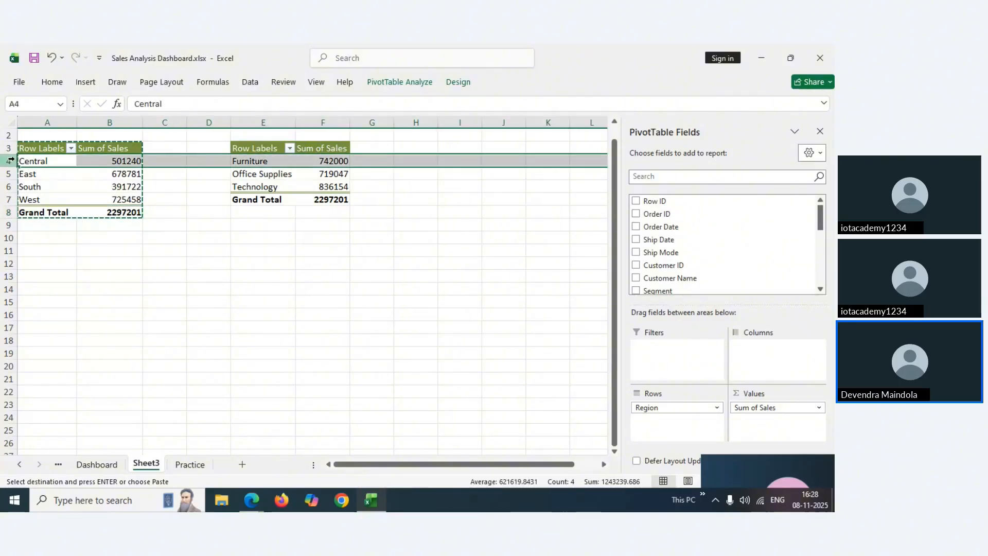
click(240, 159)
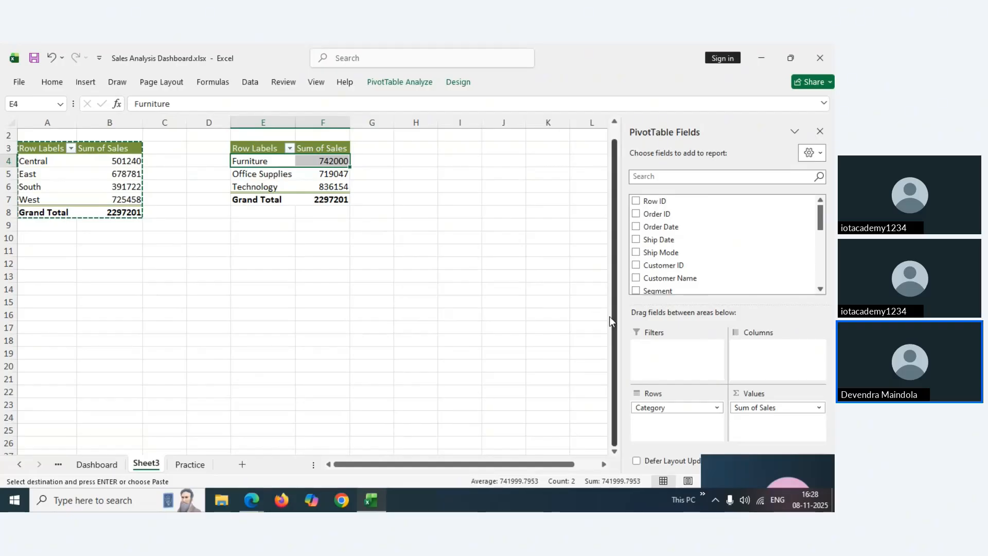
click(108, 465)
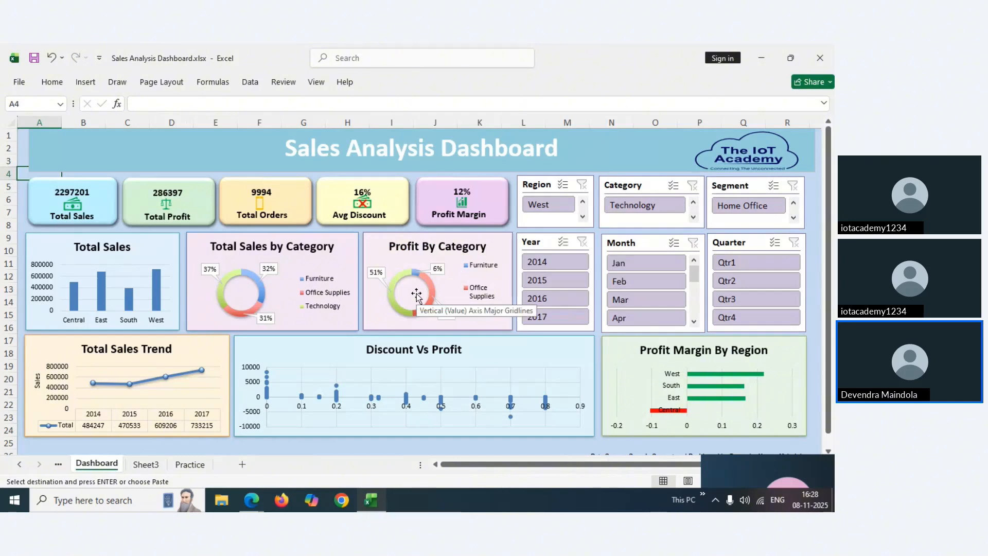
Paste another pivot copy at A11 on Sheet3 and replace Sum of Sales with Sum of Profit
click(155, 466)
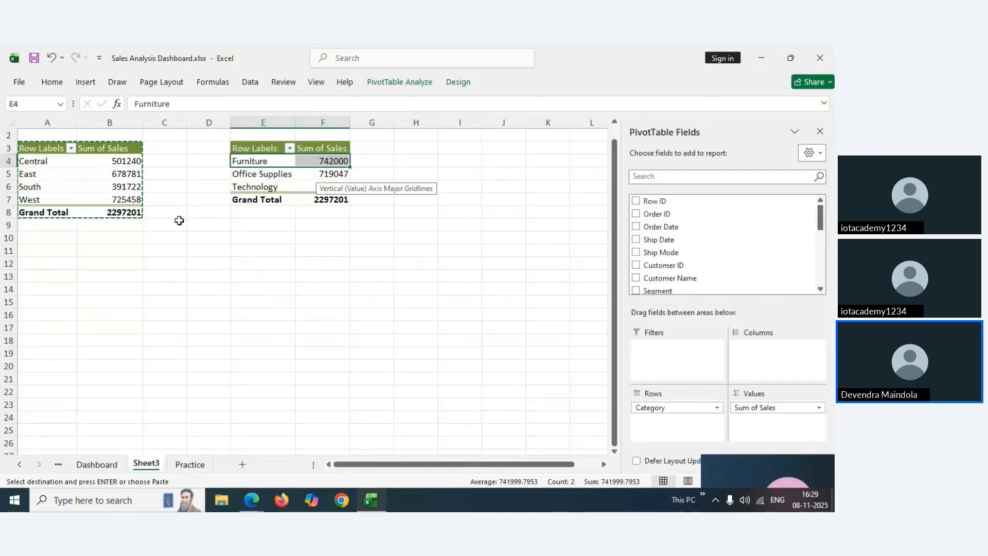
click(39, 253)
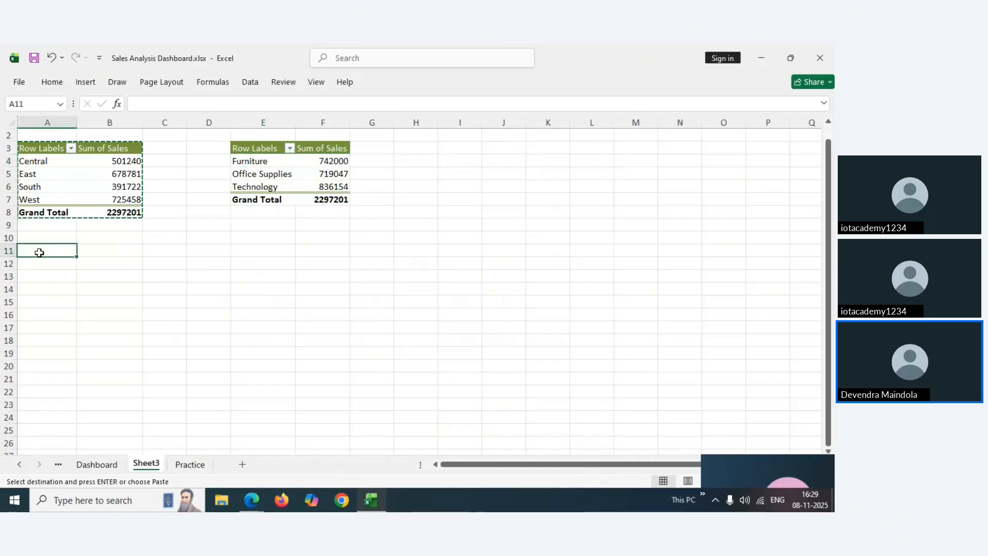
key(ctrl+v)
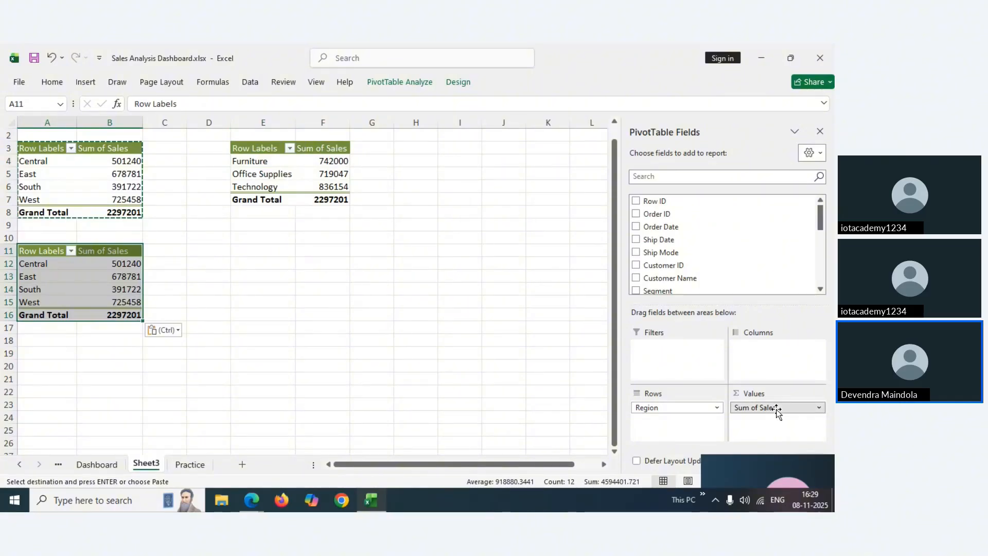
drag(776, 409, 572, 329)
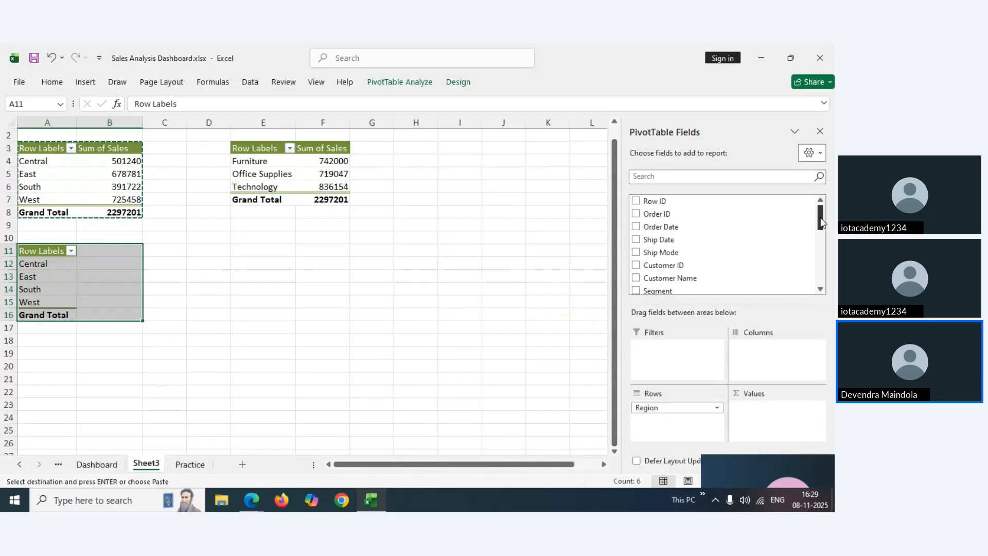
drag(822, 223, 822, 274)
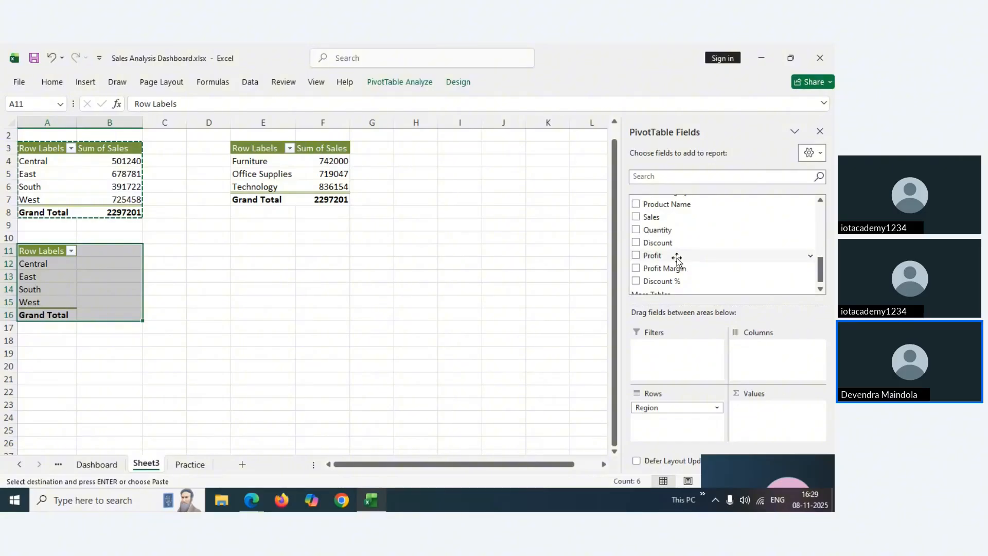
drag(677, 260, 726, 318)
drag(763, 401, 758, 412)
Use Category instead of Region as the profit pivot's rows, then return to the Dashboard sheet
drag(686, 409, 557, 346)
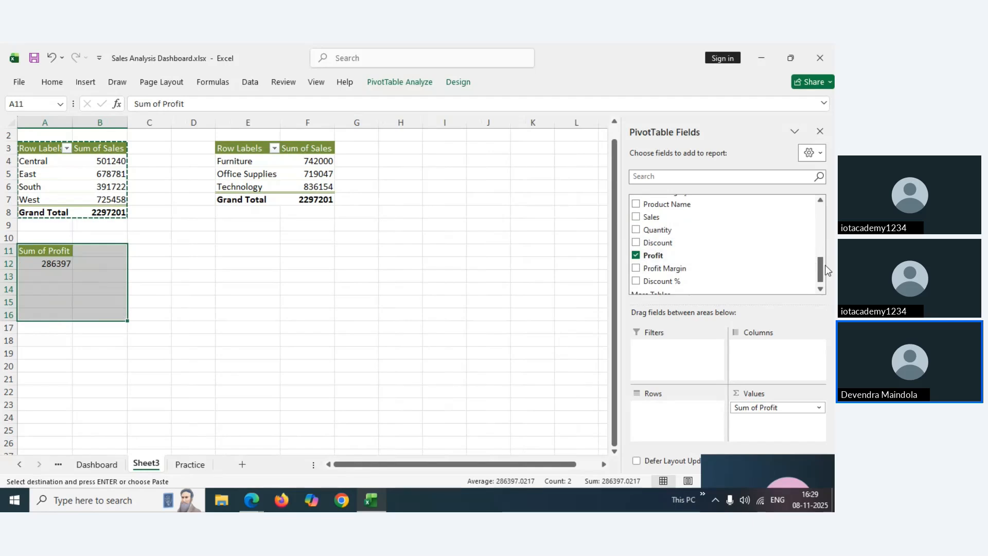
drag(820, 272, 821, 250)
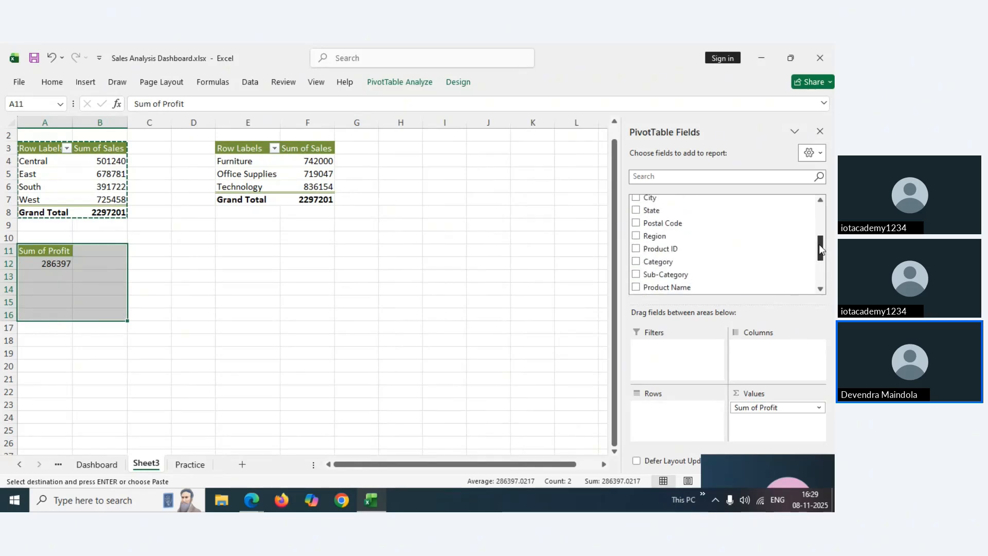
scroll(699, 233, down, 1)
drag(673, 225, 665, 416)
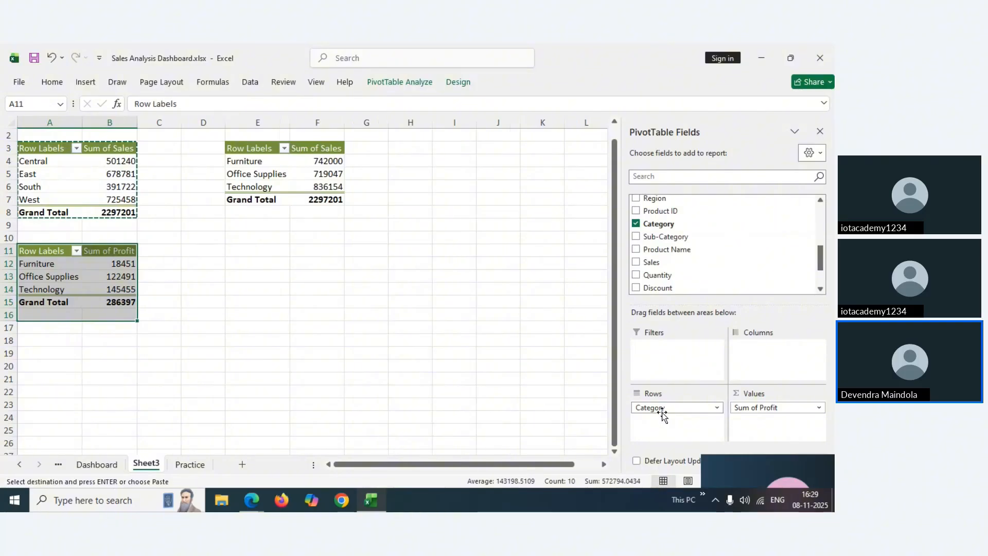
click(201, 250)
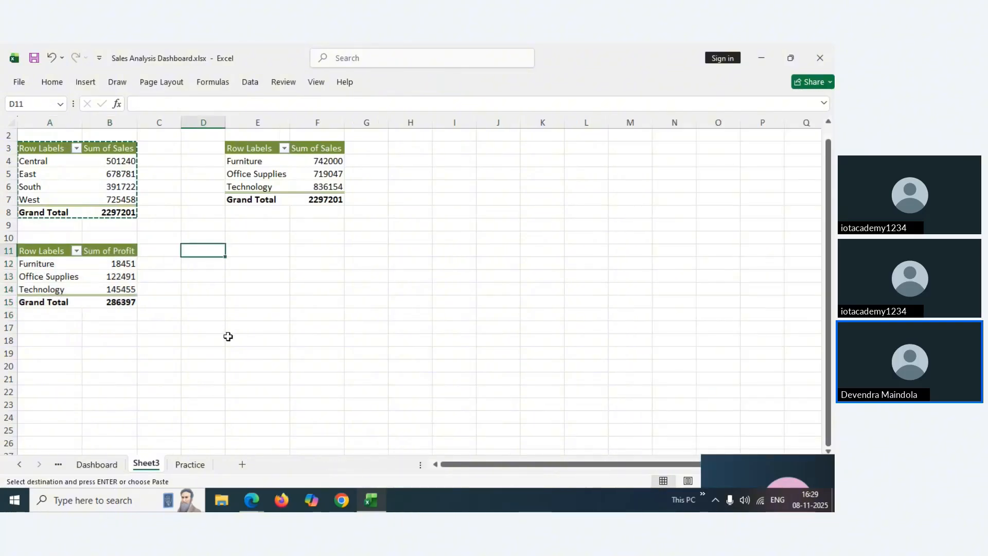
click(96, 465)
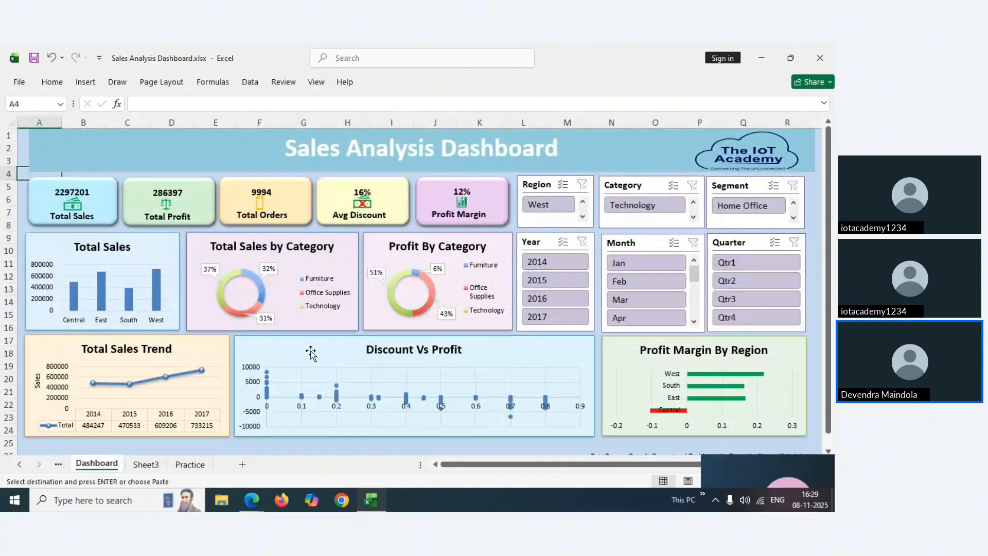
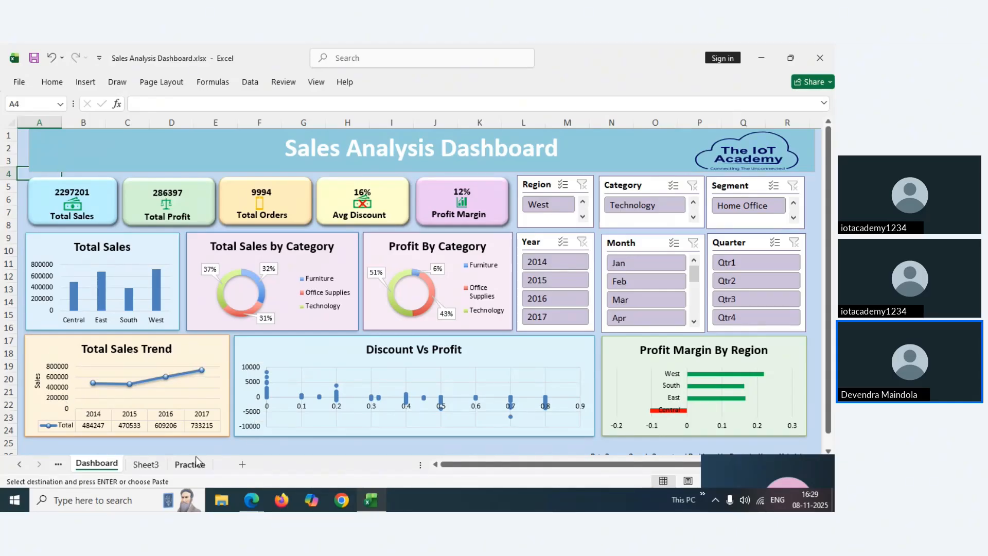
Switch to Sheet3 and select cell E11 as the paste destination
click(153, 466)
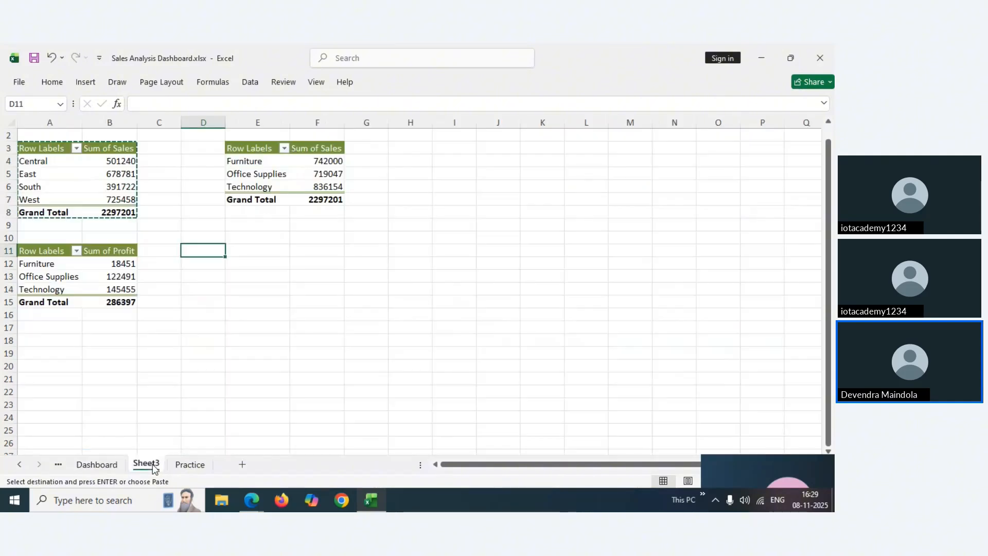
click(181, 466)
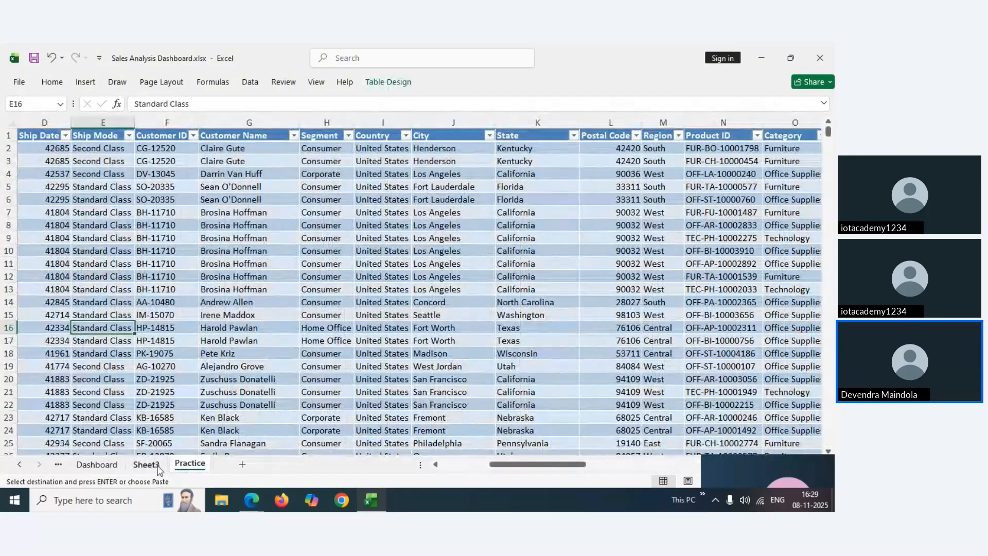
click(157, 465)
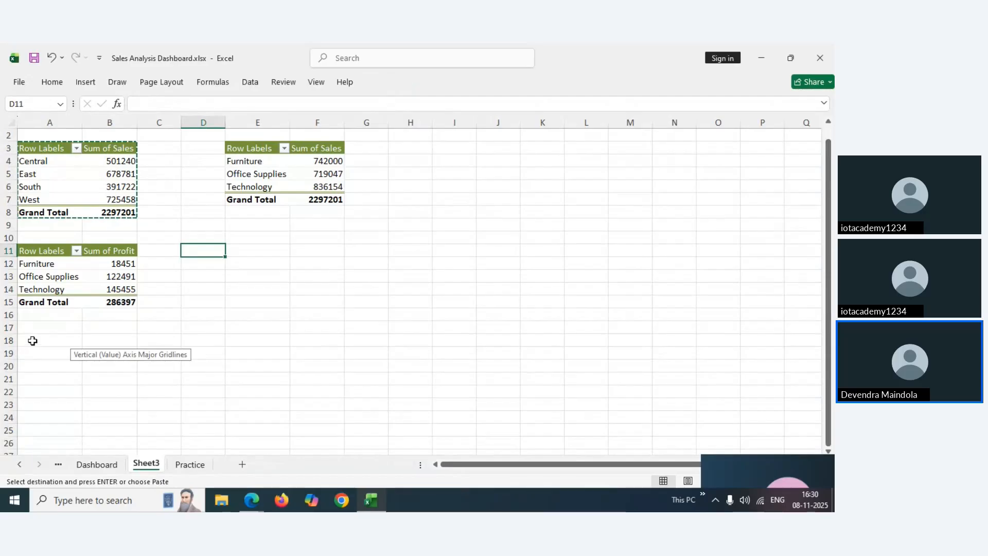
click(240, 247)
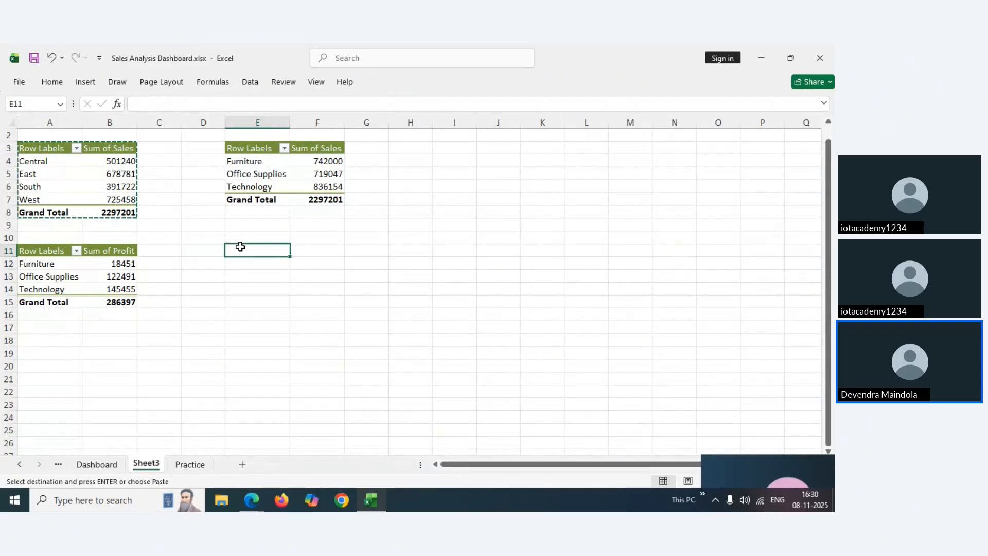
Paste the region pivot at E11 and swap Region for Order Date in its rows
text(Row Labels	Sum of Sales Central	501240 East	678781 South	391722 West	725458 Grand Total	2297201)
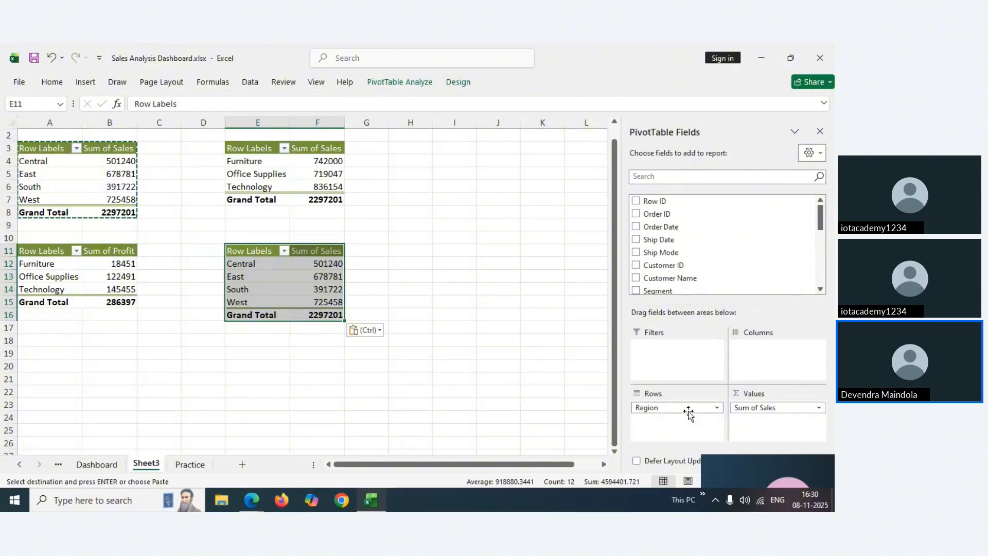
drag(689, 407, 565, 375)
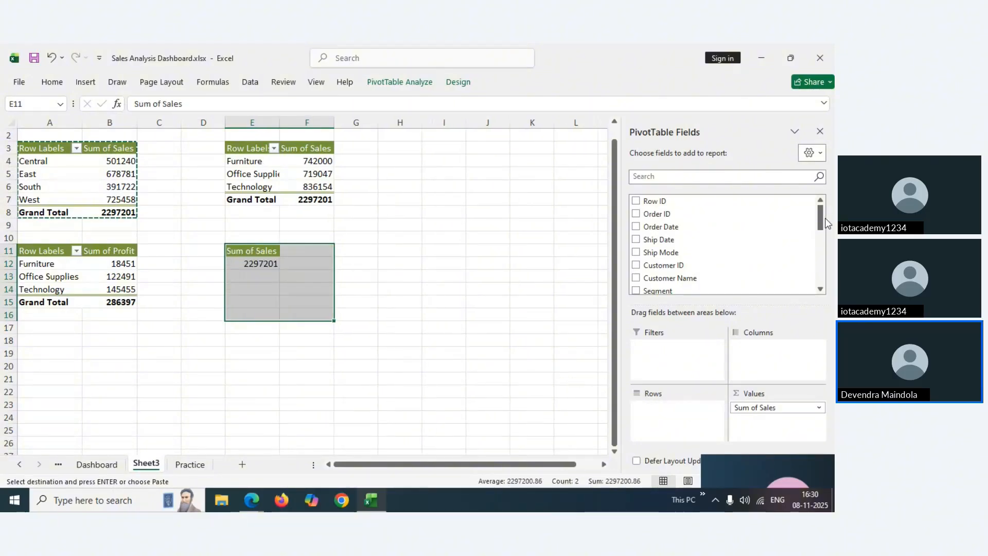
mouse_move(822, 217)
mouse_down()
mouse_move(821, 252)
mouse_move(821, 212)
mouse_up()
drag(668, 227, 659, 410)
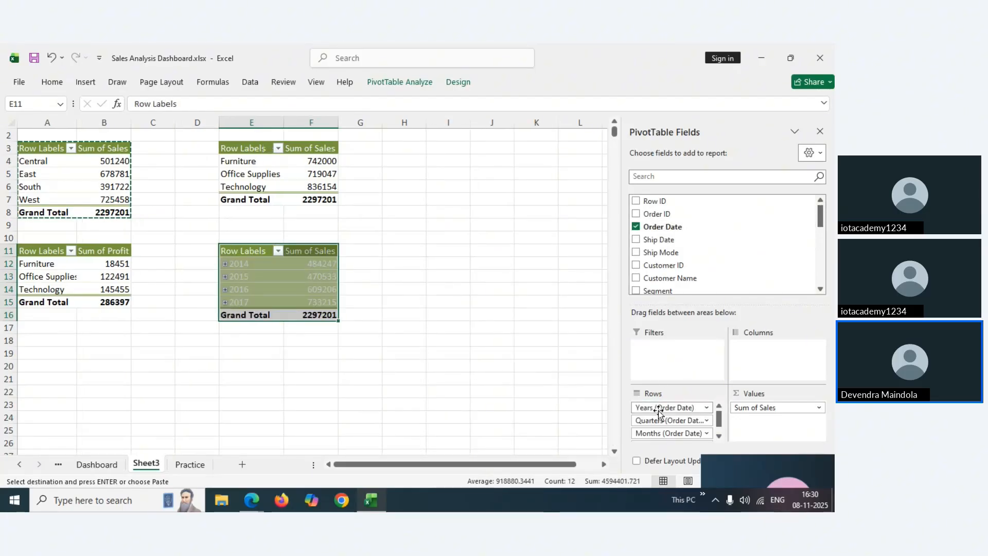
drag(683, 423, 580, 416)
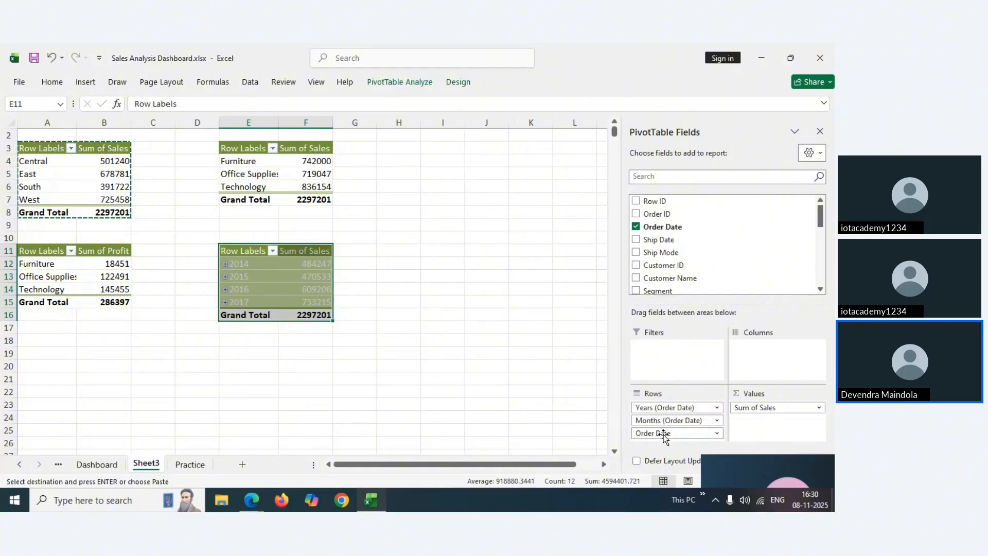
drag(662, 432, 556, 410)
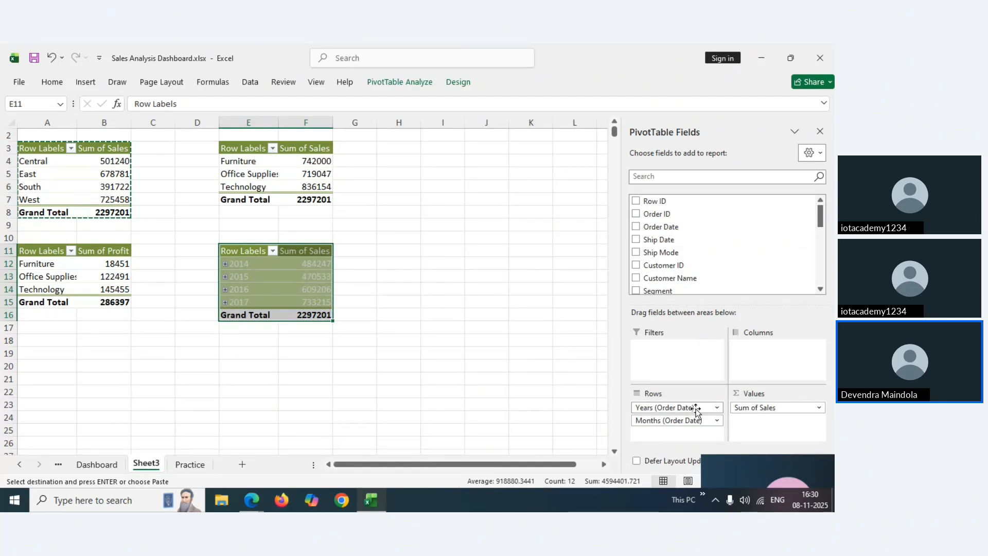
drag(697, 408, 555, 367)
drag(652, 406, 543, 375)
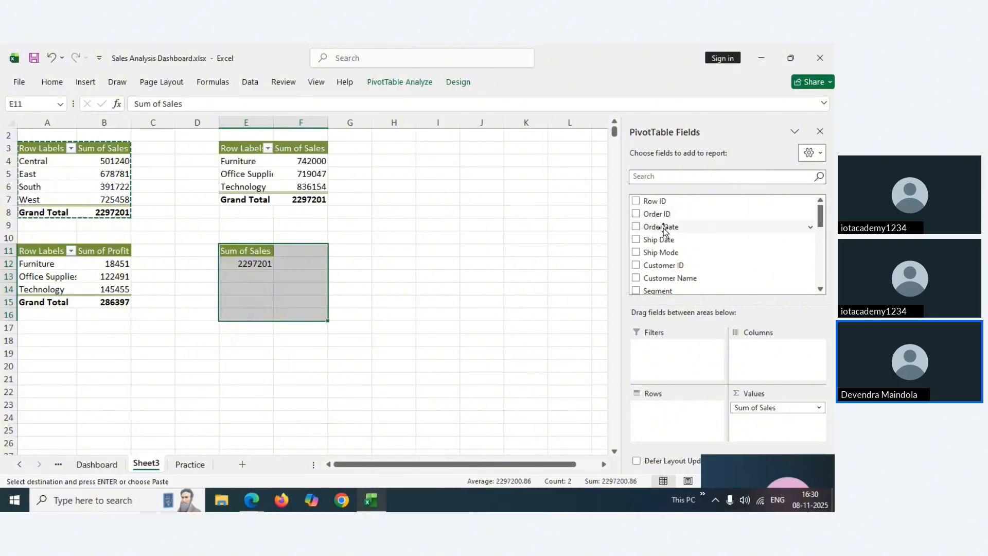
Re-add Order Date with only years and months grouping, then return to the Dashboard sheet
drag(663, 228, 718, 412)
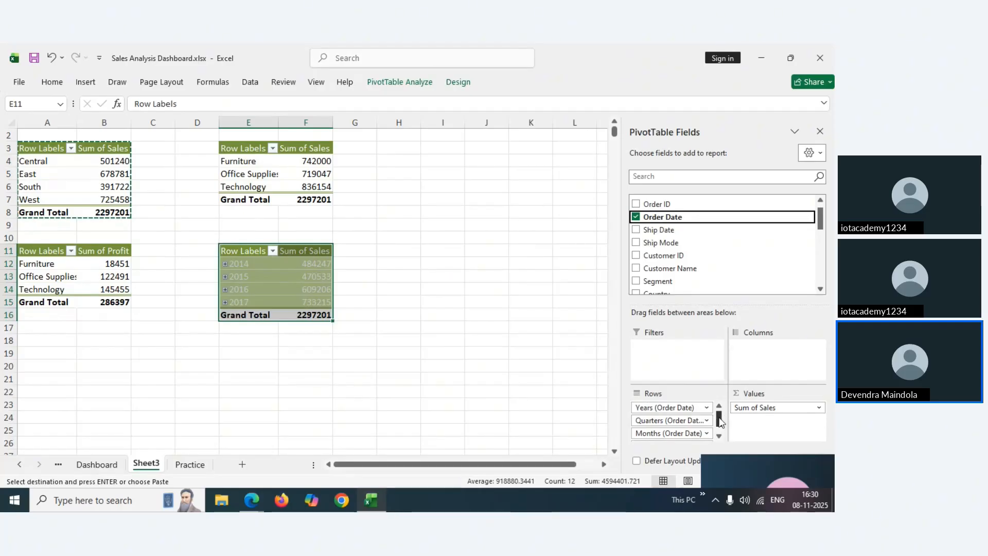
scroll(720, 421, down, 1)
scroll(720, 421, up, 1)
drag(720, 421, 721, 415)
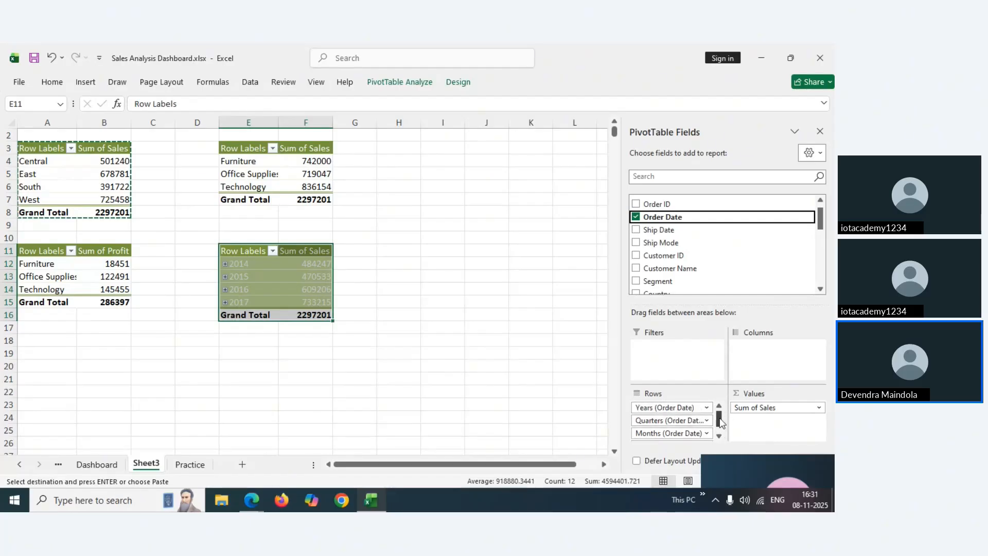
drag(721, 422, 559, 410)
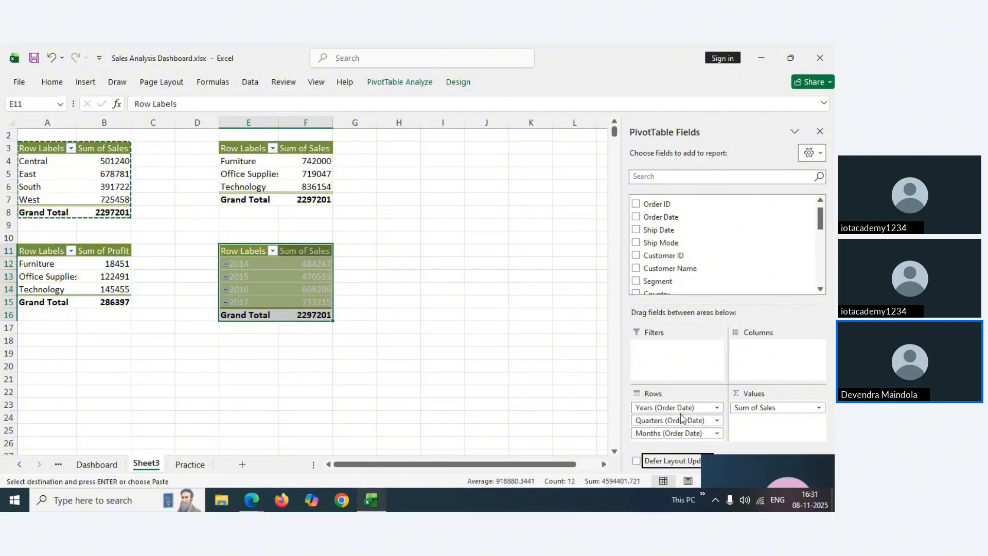
drag(682, 421, 547, 408)
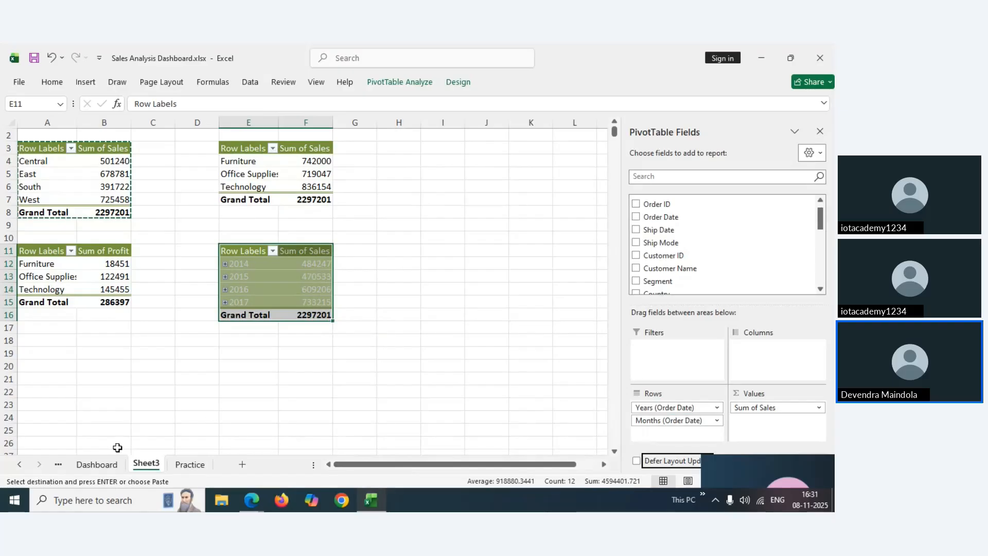
click(97, 464)
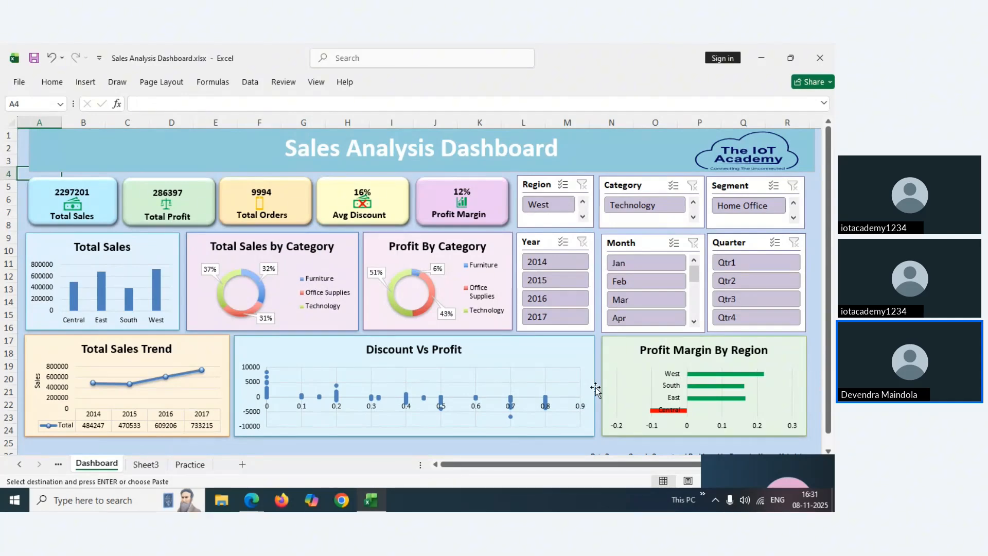
Paste the region pivot at A19 on Sheet3 and replace Sum of Sales with Profit Margin
click(147, 464)
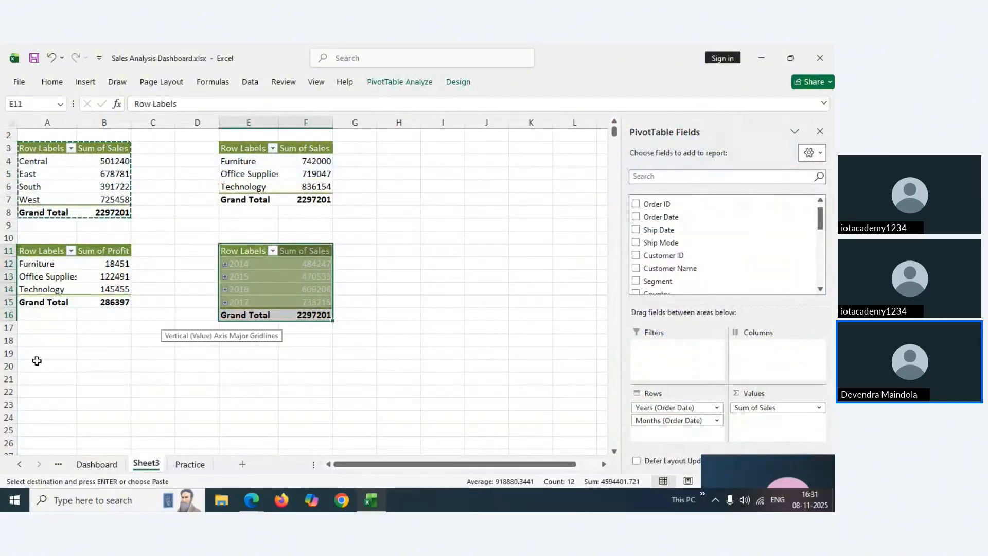
click(39, 358)
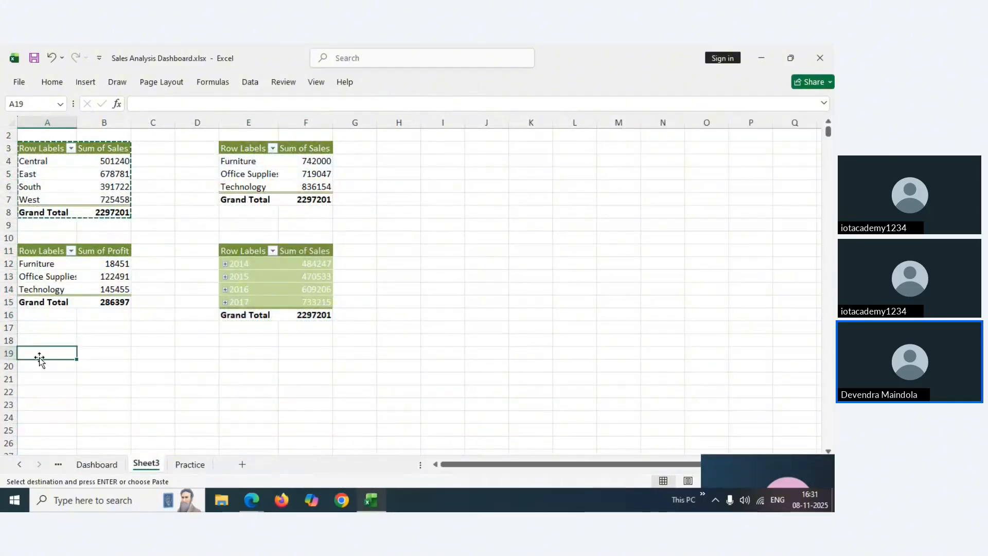
key(ctrl+v)
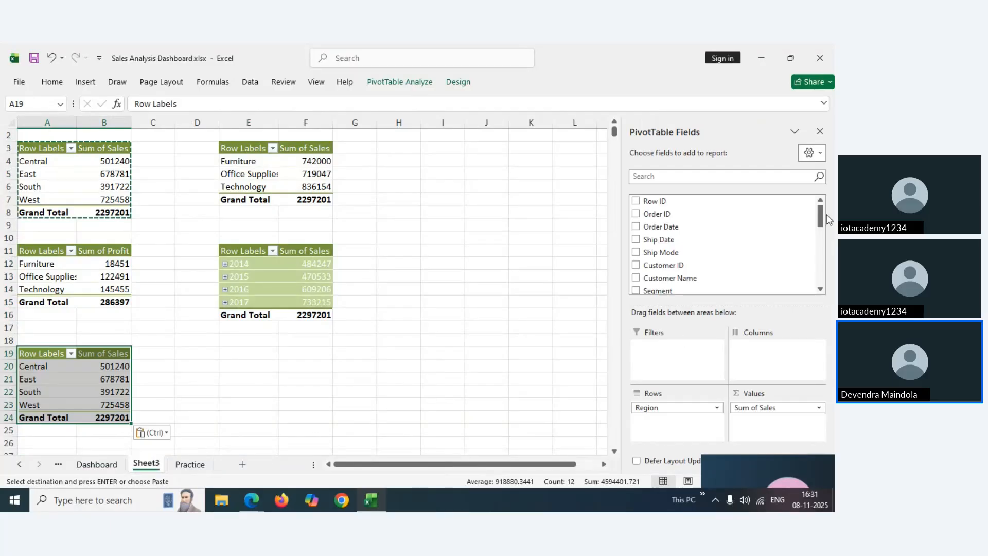
drag(821, 218, 822, 276)
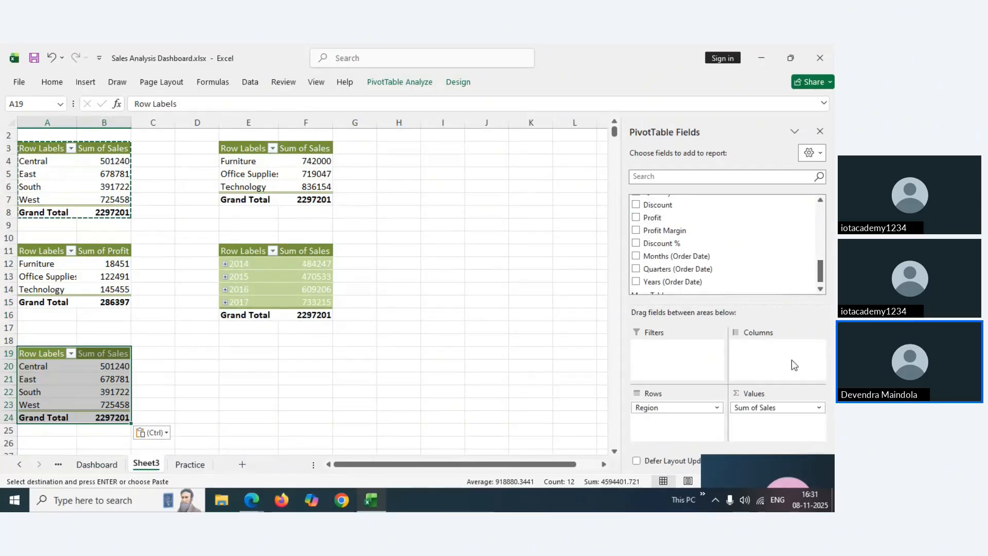
drag(756, 407, 566, 338)
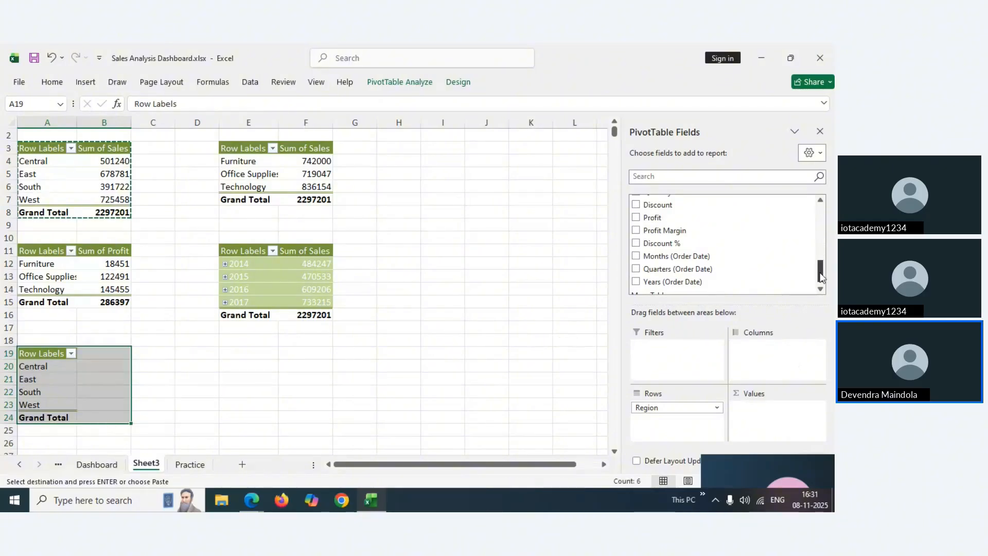
drag(822, 278, 822, 275)
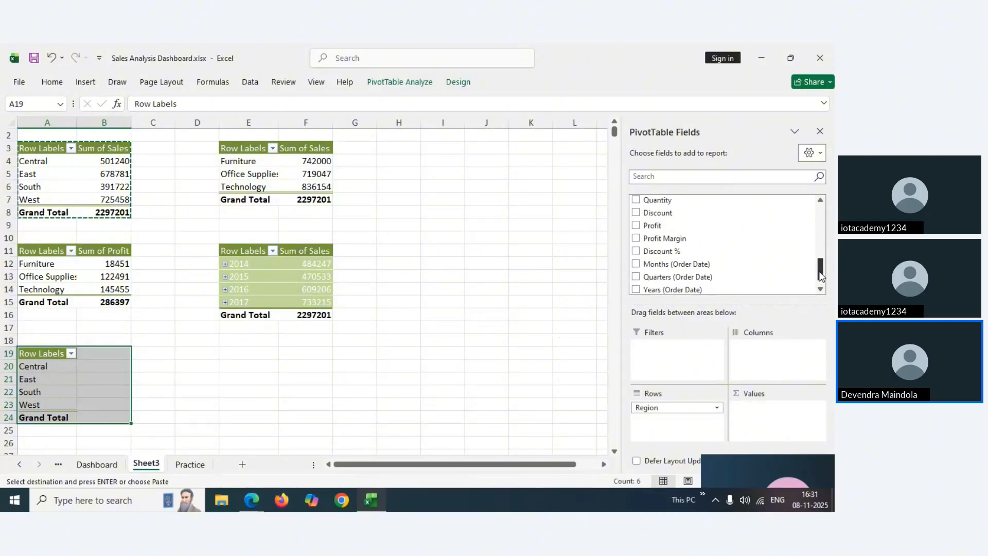
scroll(674, 247, down, 1)
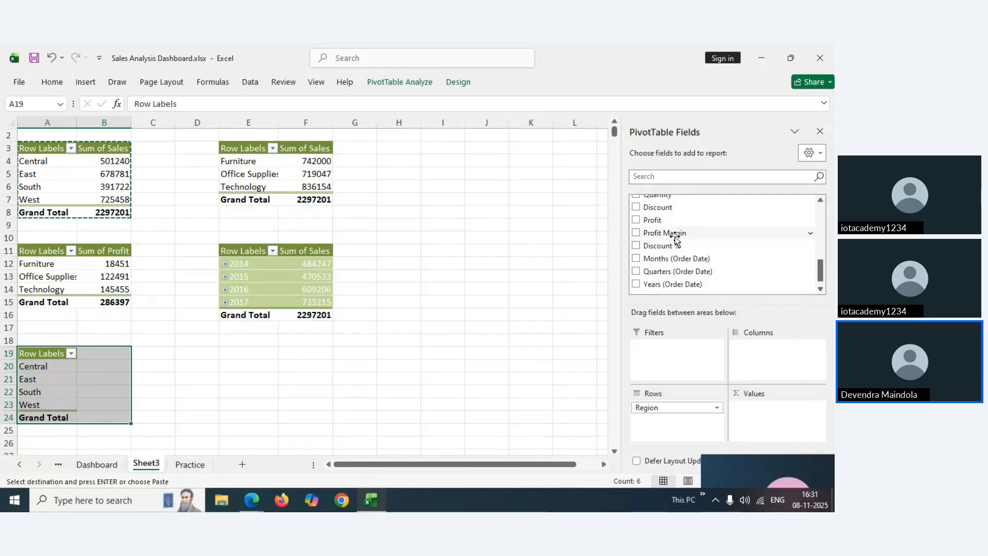
drag(675, 233, 763, 416)
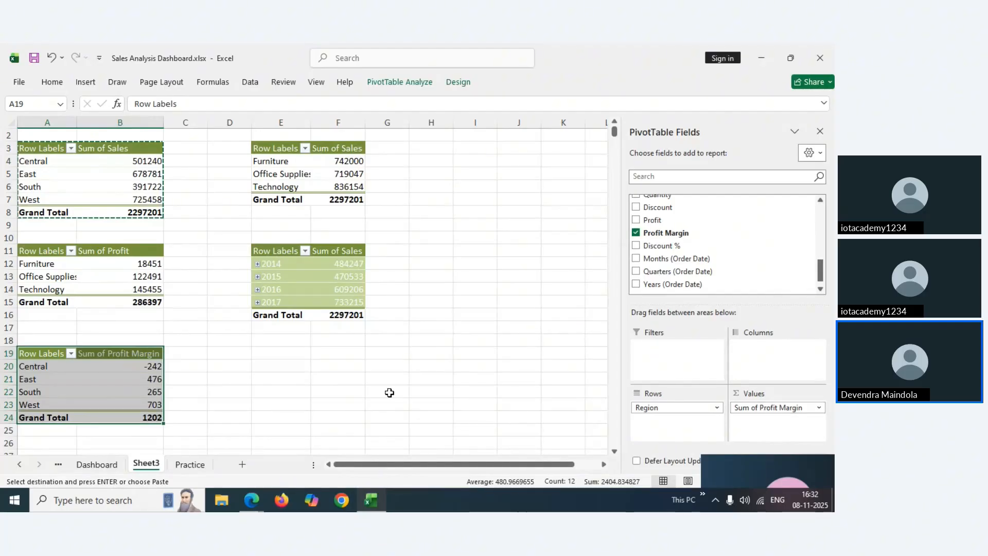
Glance at the Pivot Tables and Practice sheets, then bring up the webinar in Edge
click(60, 466)
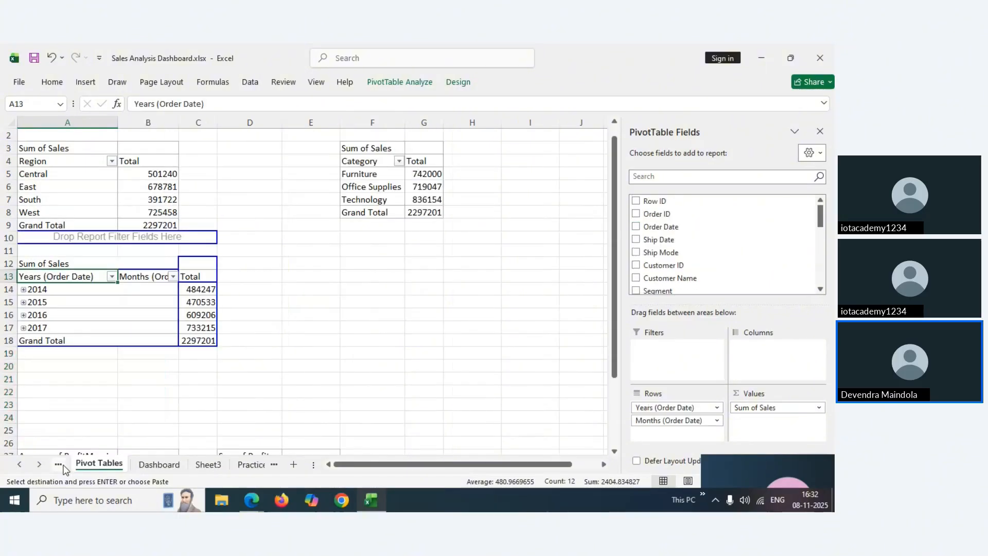
click(249, 465)
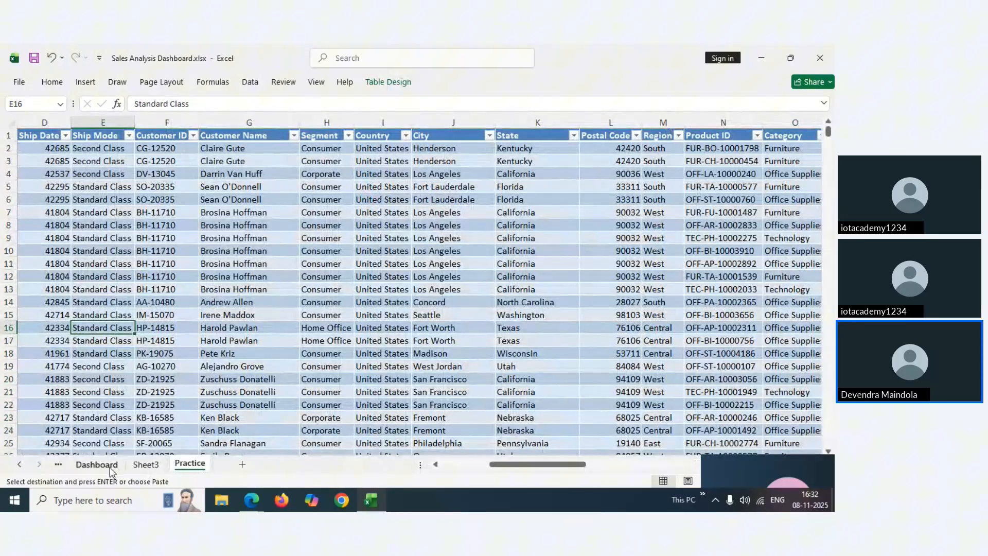
mouse_move(257, 507)
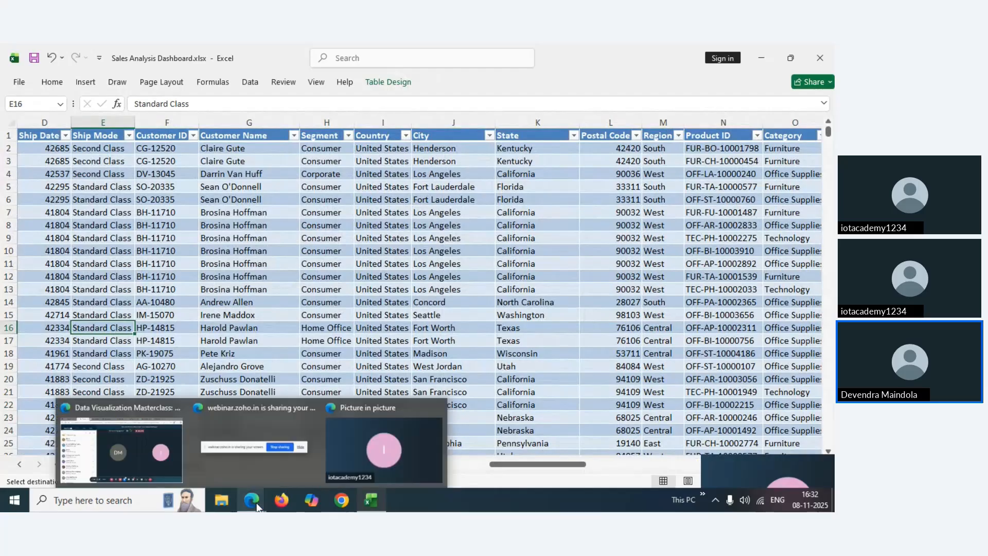
click(122, 448)
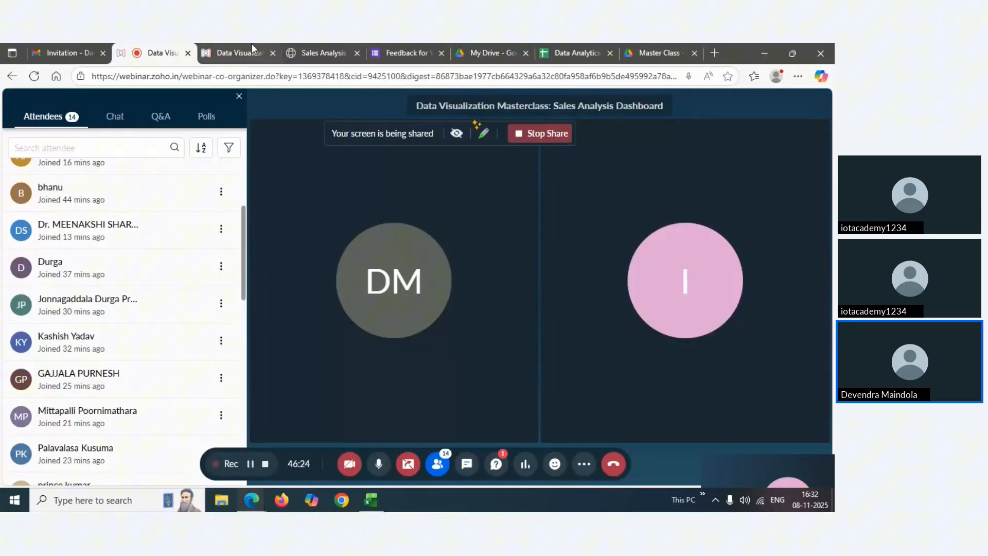
Open the Sales Analysis slides and advance to slide 7, 'Create Pivot Charts'
click(223, 54)
click(172, 51)
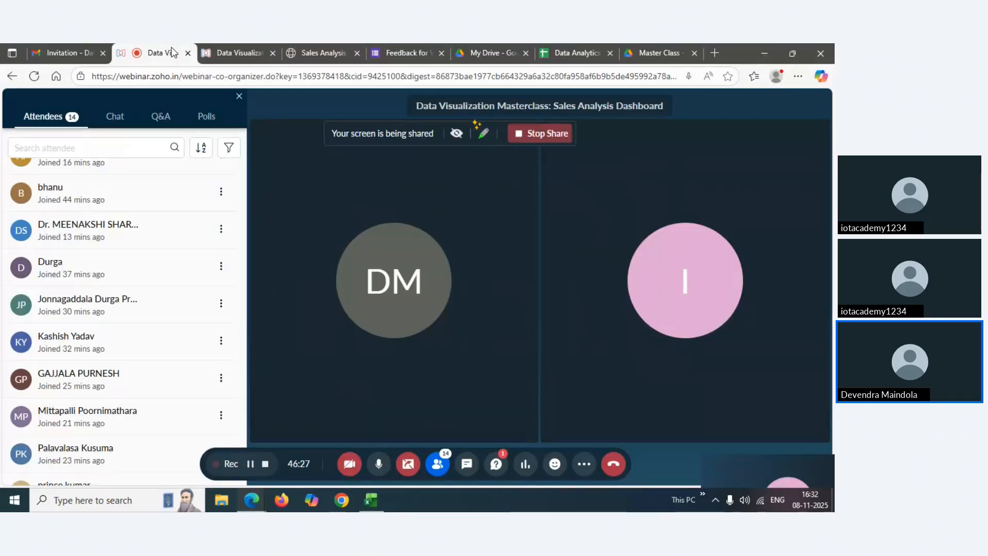
click(308, 49)
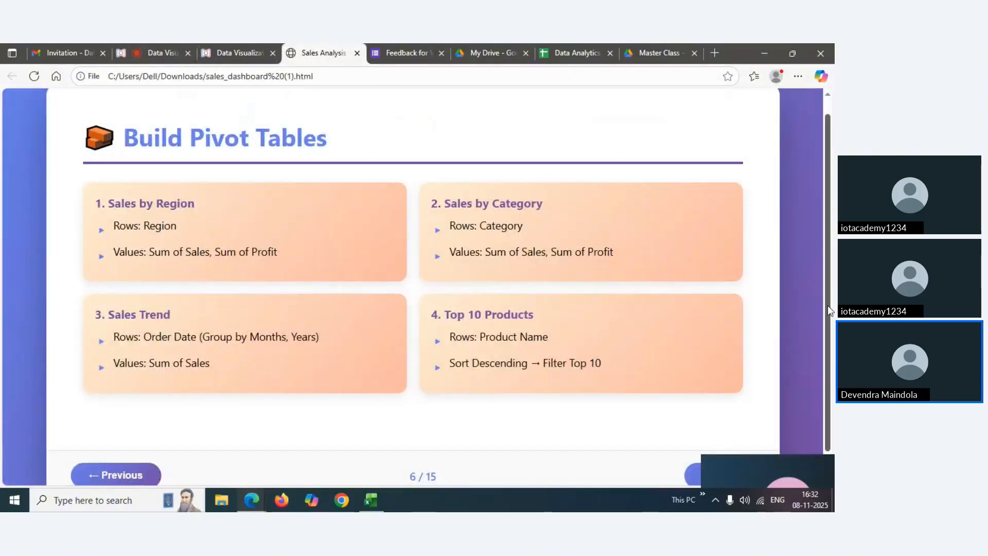
scroll(828, 304, down, 1)
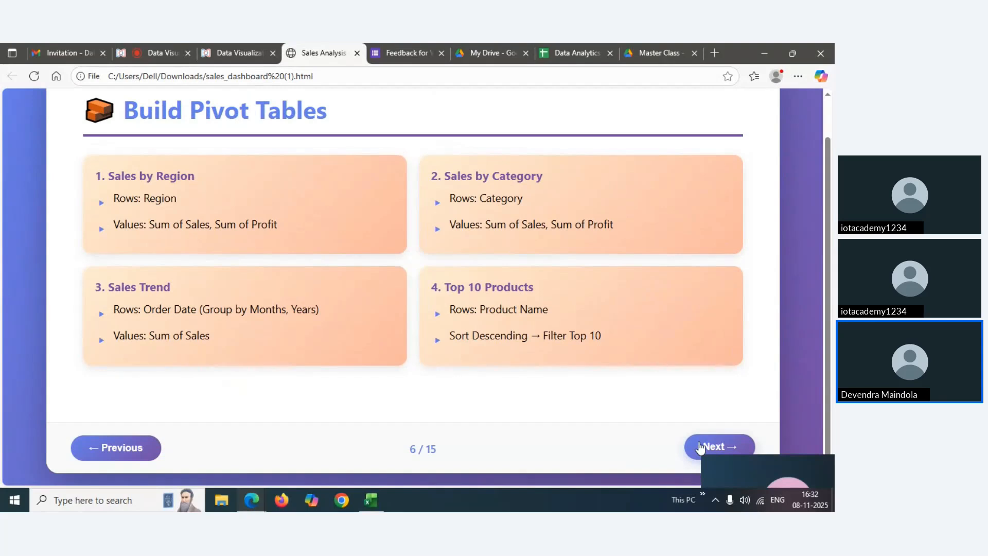
click(702, 448)
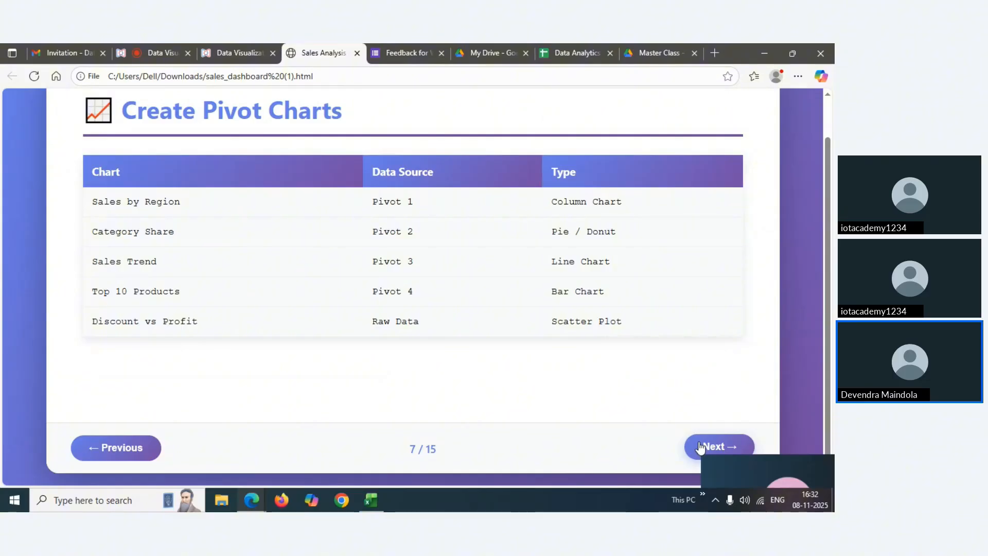
Return to Excel's Sheet3 and select the region sales pivot range A3:B7
mouse_move(371, 499)
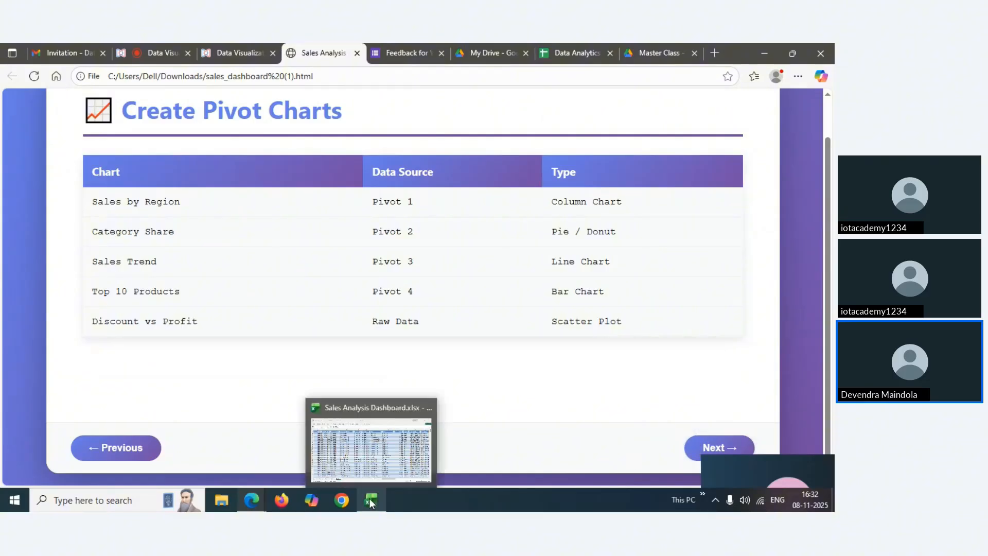
click(361, 461)
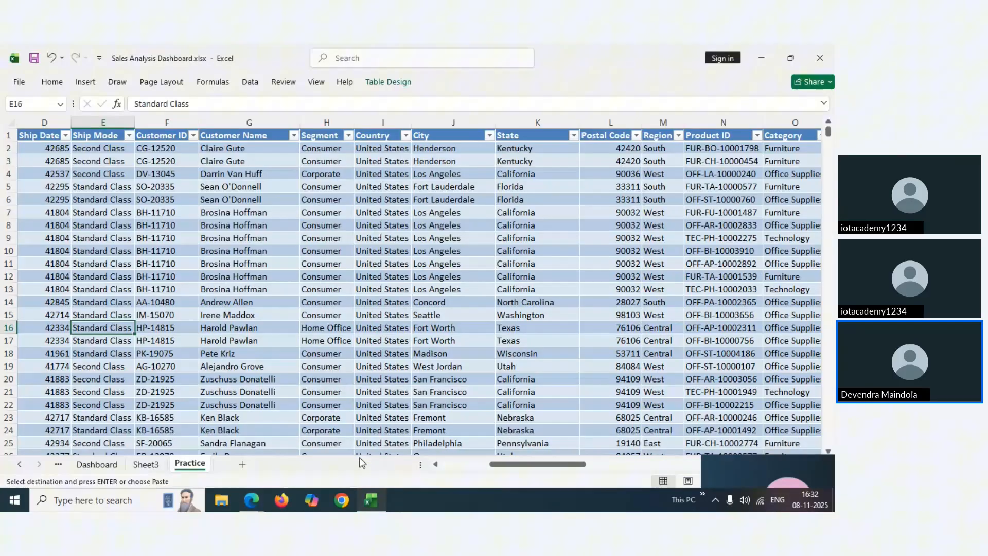
click(150, 465)
click(189, 468)
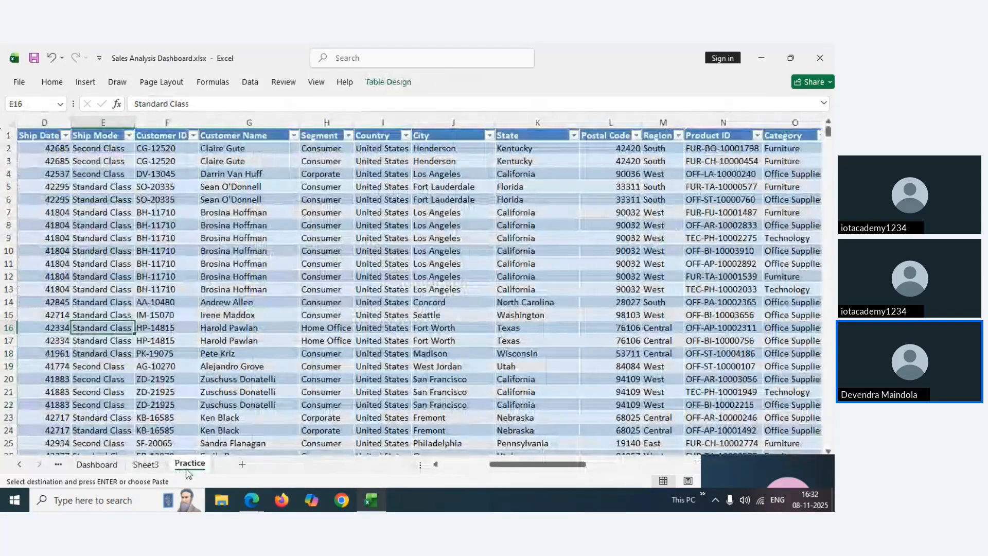
click(145, 465)
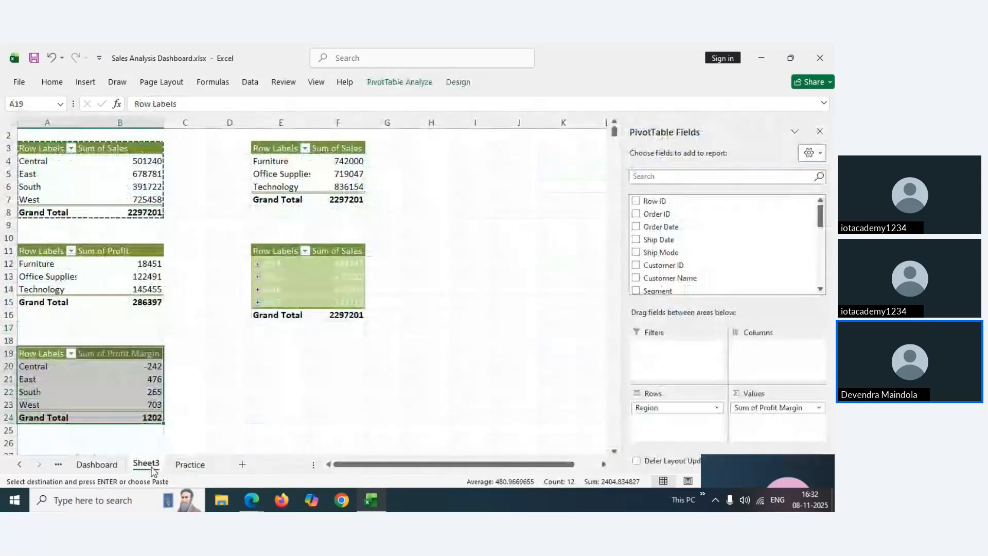
click(36, 149)
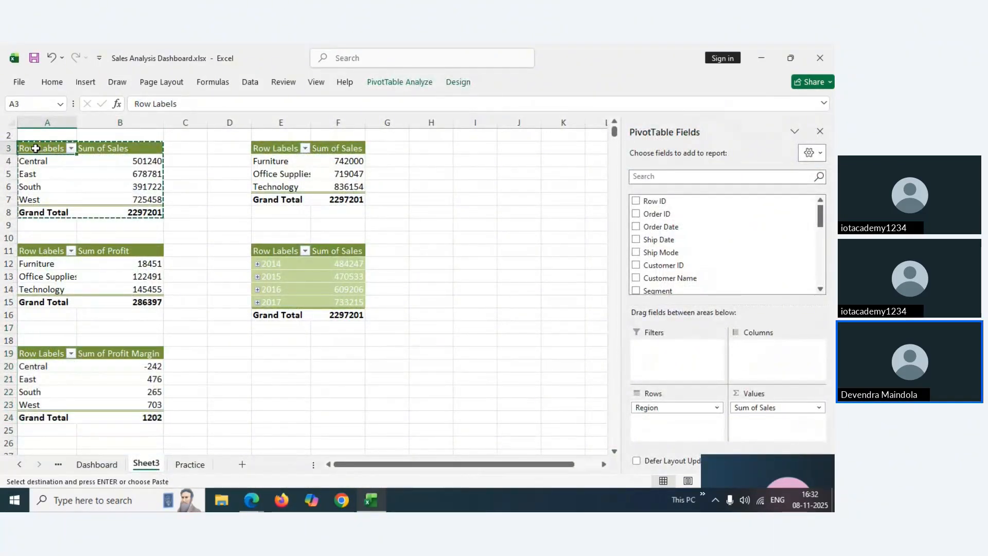
drag(35, 148, 115, 196)
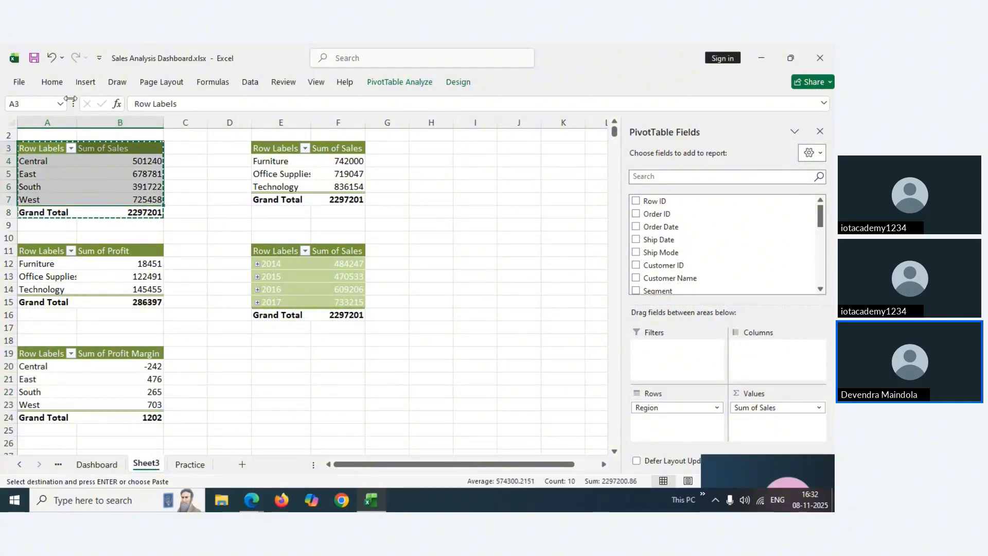
drag(36, 149, 131, 201)
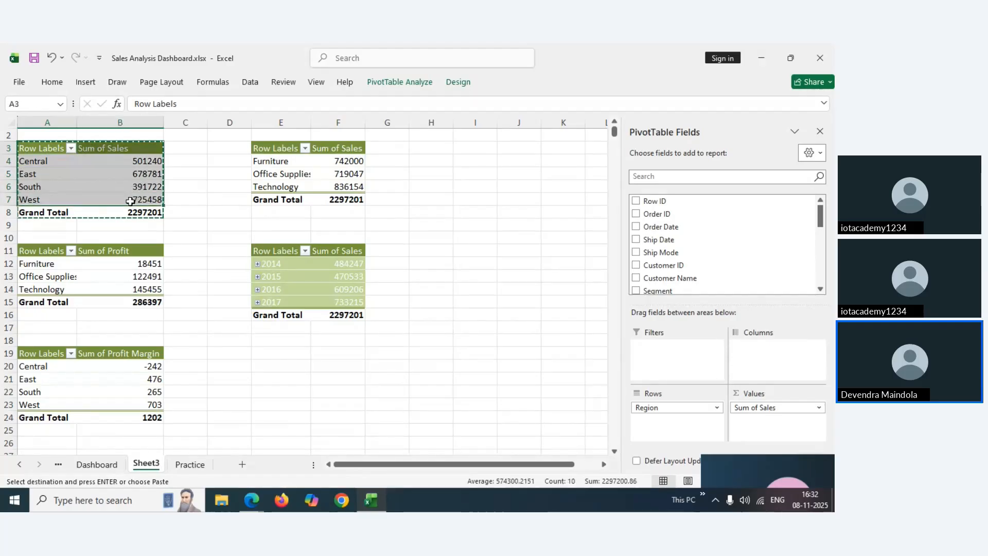
Insert a recommended Clustered Column pivot chart of sales by region, then add a new worksheet
click(85, 84)
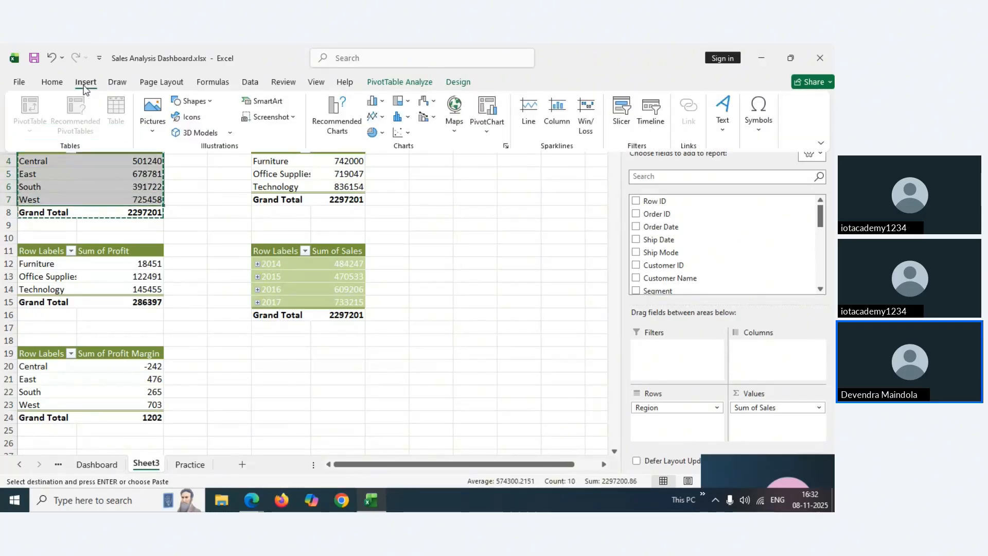
click(339, 122)
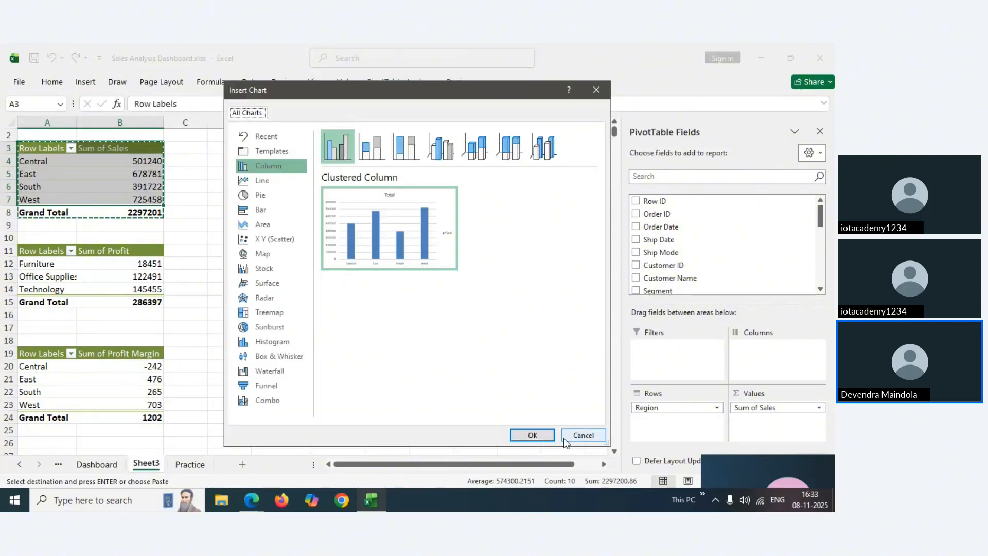
click(533, 435)
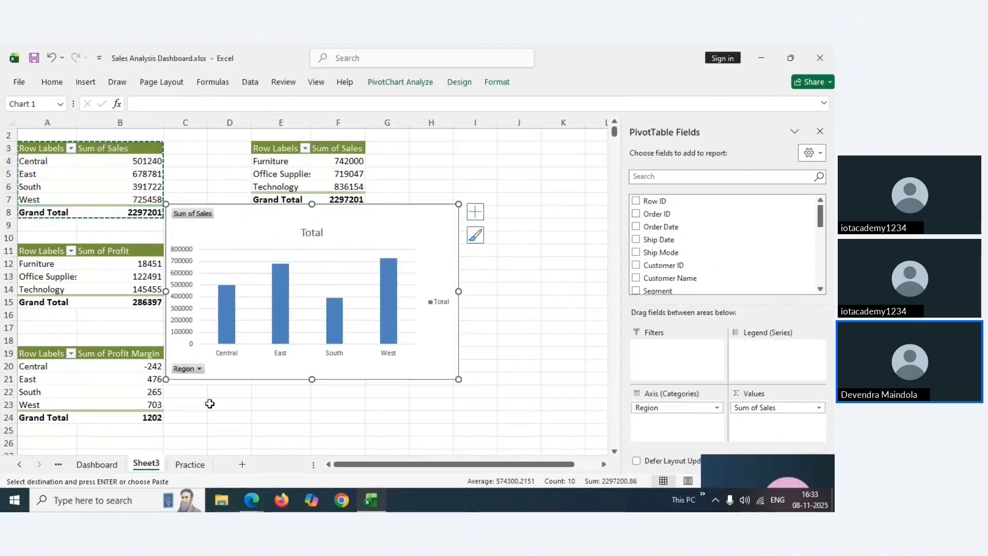
click(243, 466)
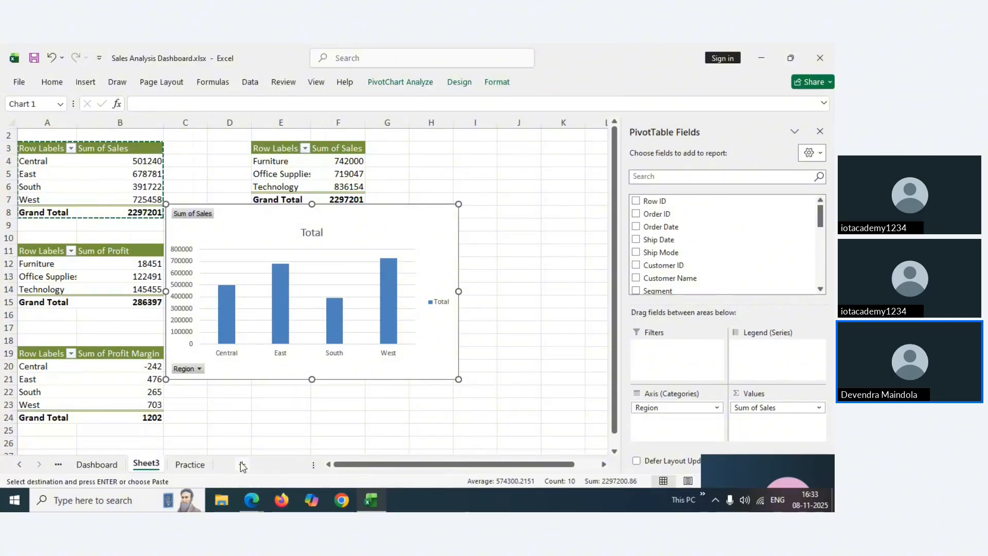
Rename the new sheet to 'Viz'
right_click(192, 469)
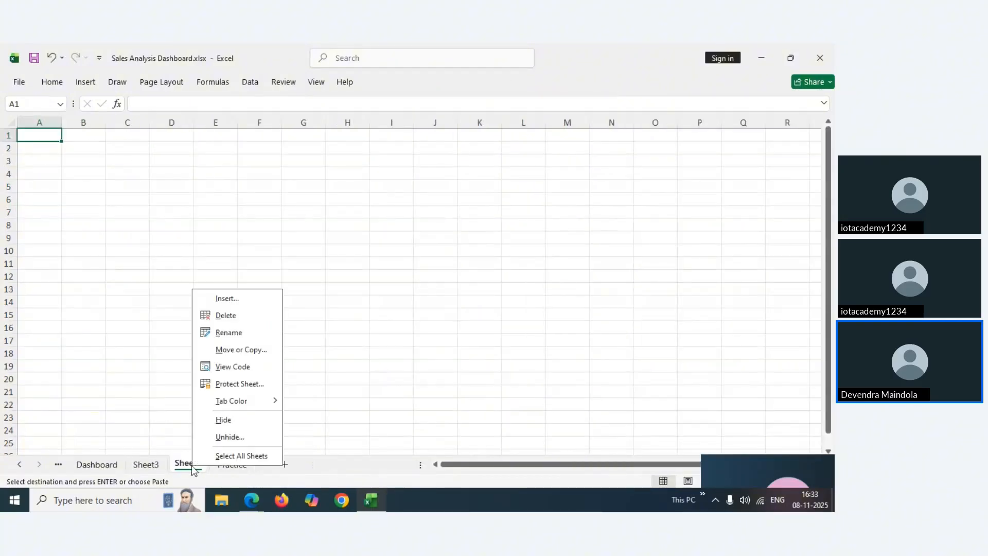
click(229, 331)
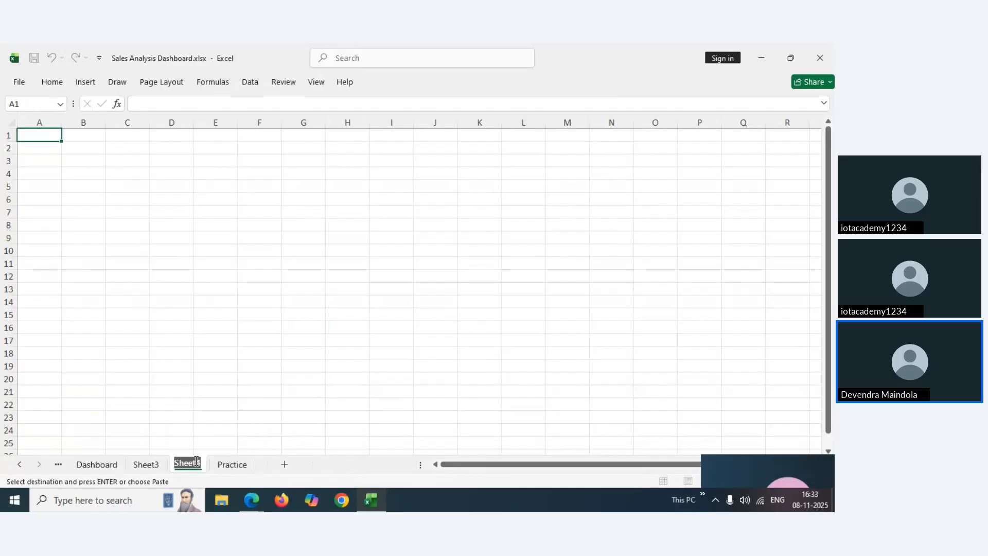
text(Grp)
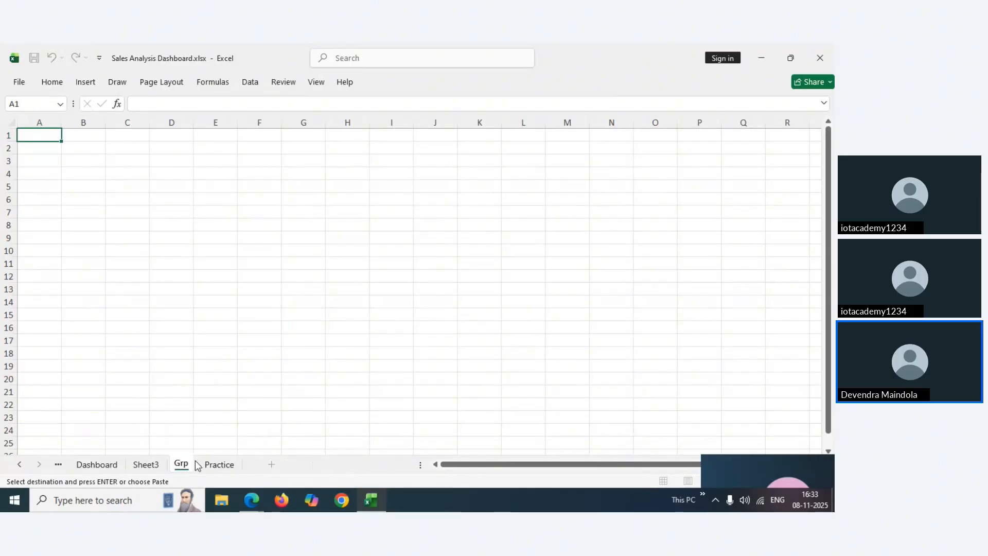
key(BackSpace)
key(BackSpace)
key(BackSpace)
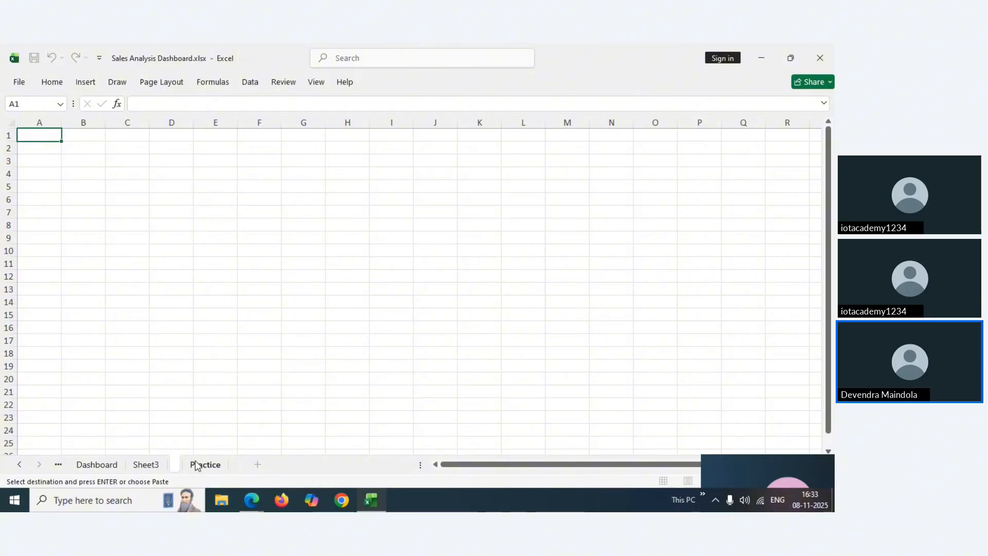
text(Viz)
key(Return)
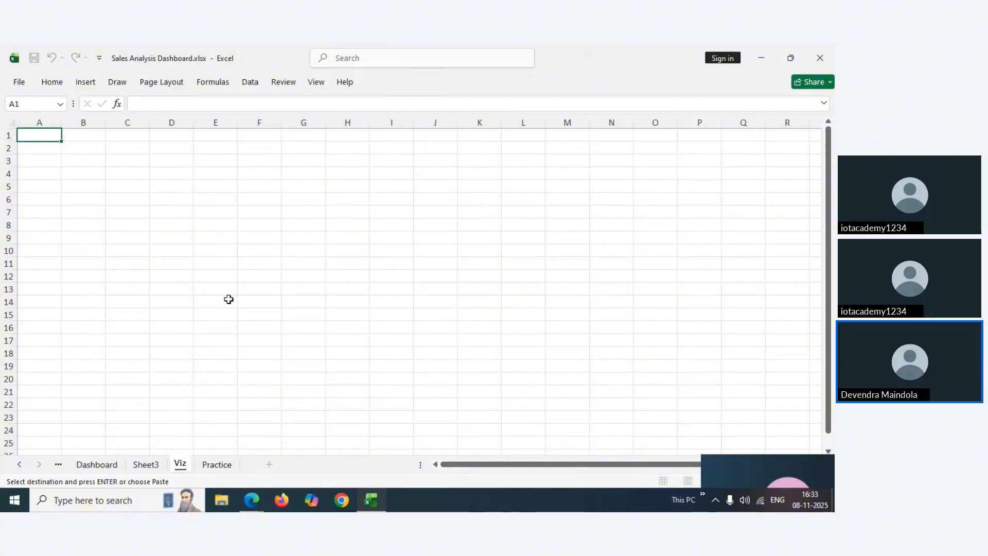
Hide gridlines across the whole Viz sheet, then paste at B3 and undo it
click(229, 299)
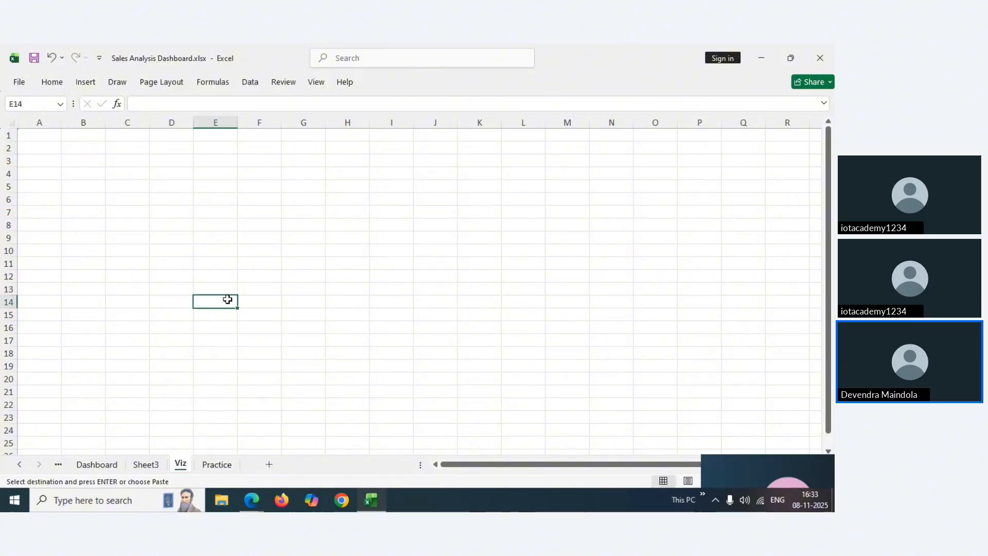
click(10, 125)
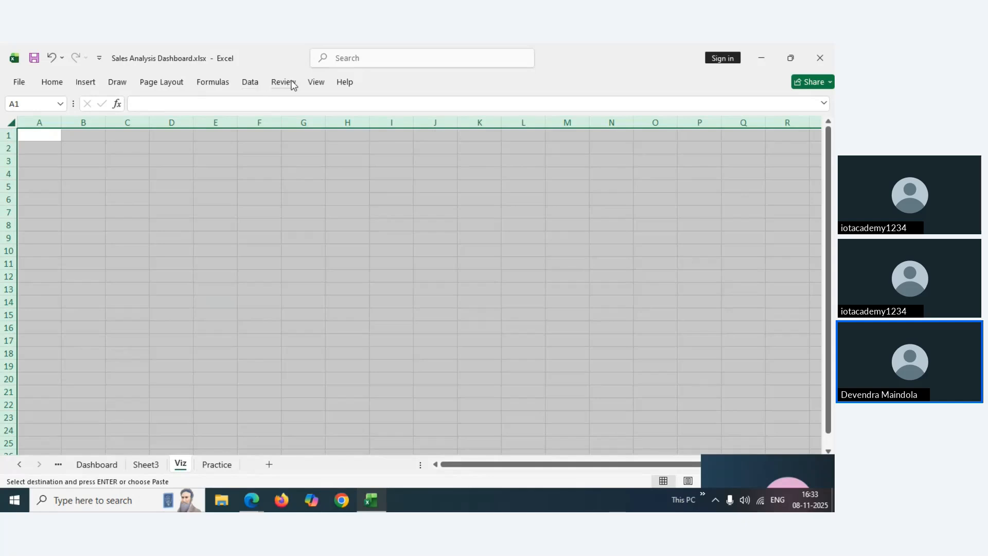
click(314, 82)
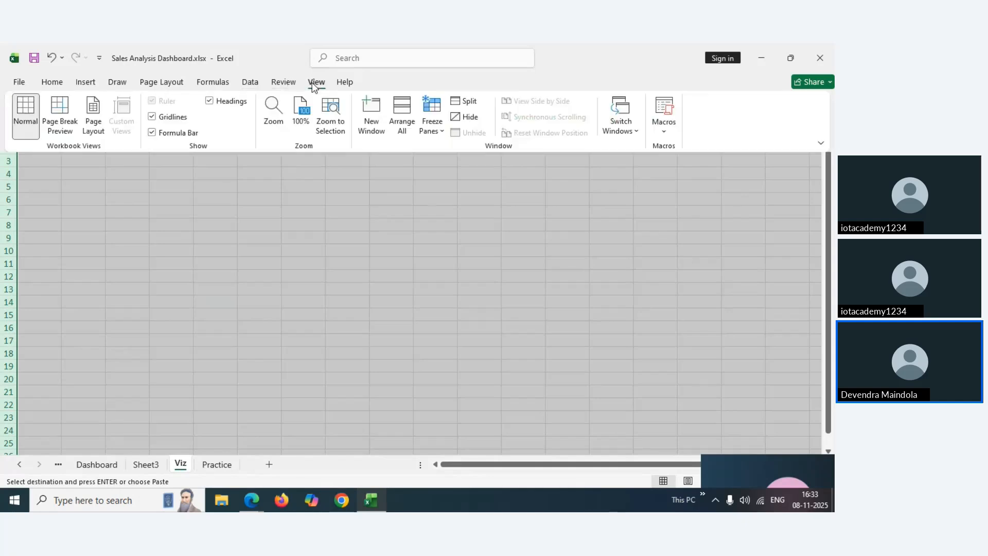
click(153, 118)
key(ctrl+F1)
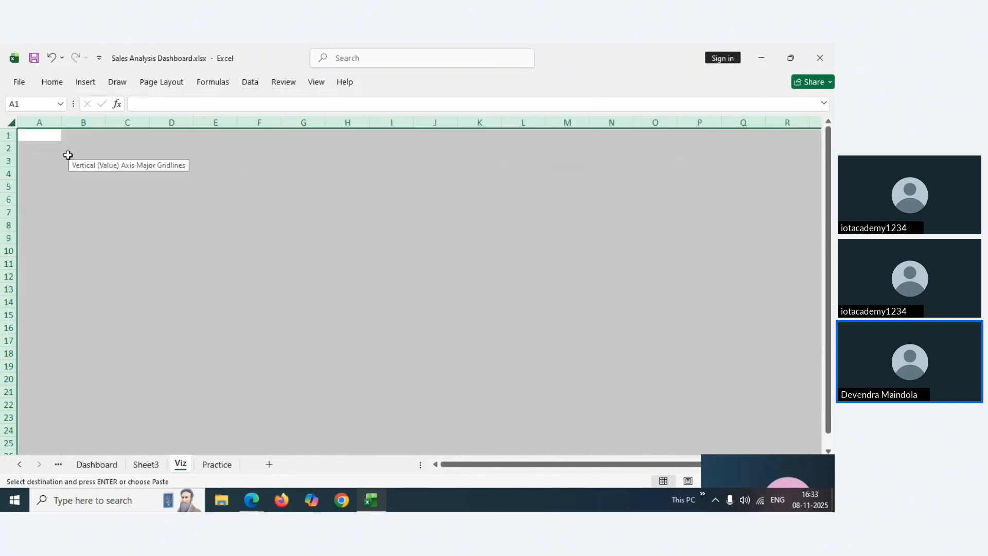
click(68, 156)
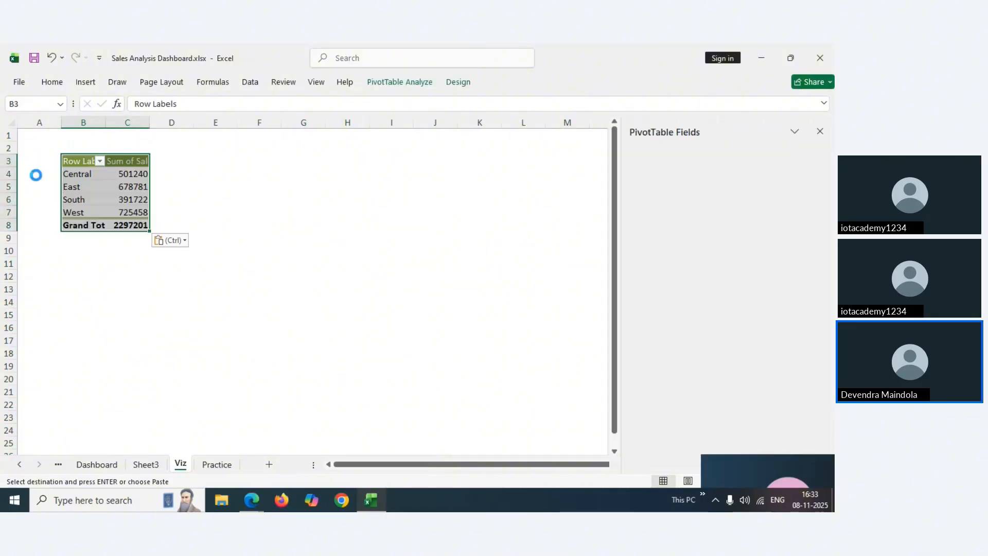
key(ctrl+v)
key(ctrl+z)
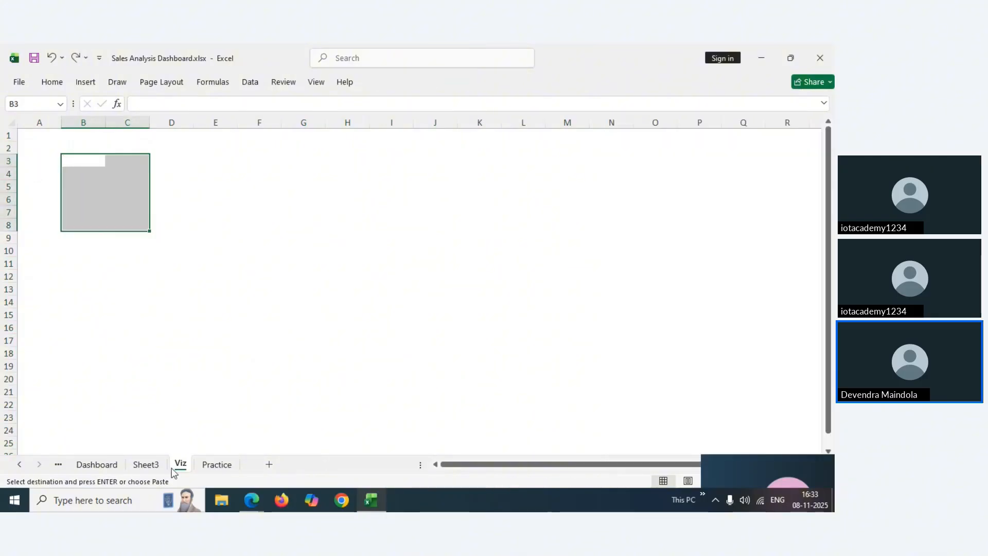
Rename Sheet3 to 'Pivot' and remove the region sales column chart from it
click(149, 465)
right_click(149, 465)
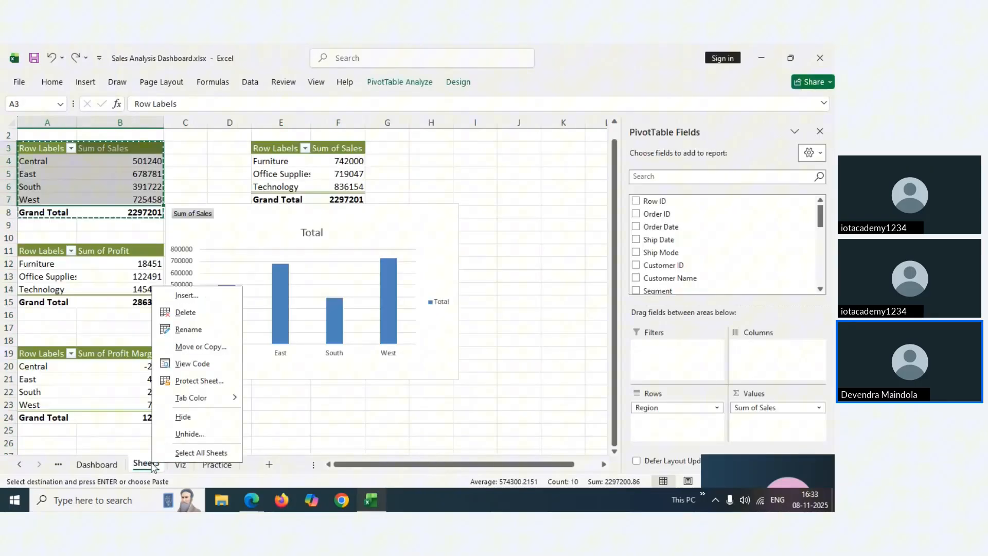
click(188, 330)
text(P)
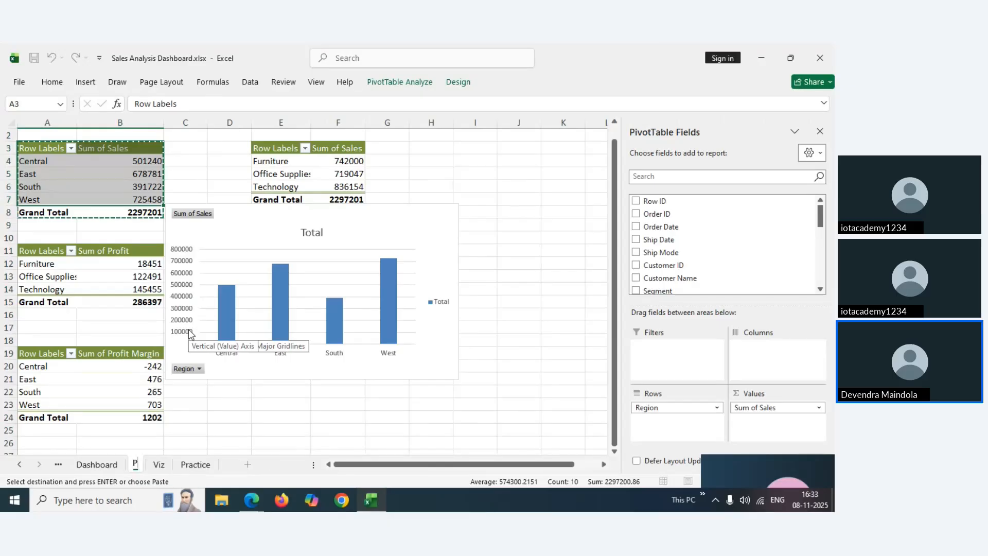
text(ivot)
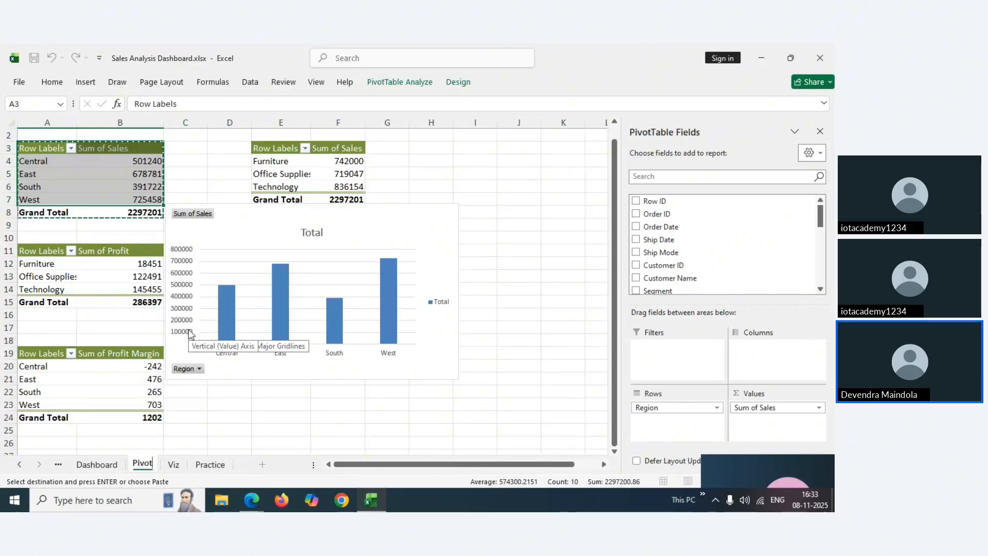
key(Return)
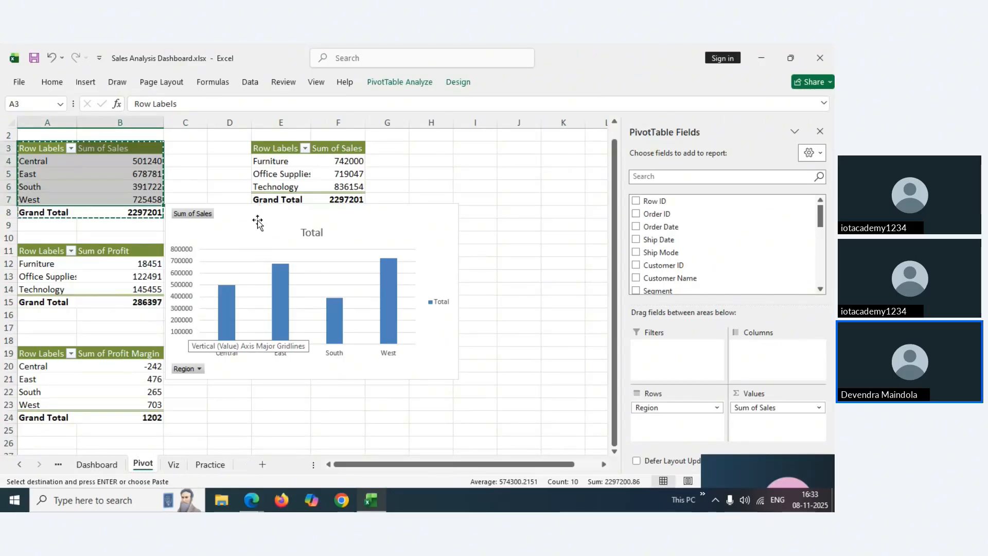
click(258, 222)
key(Delete)
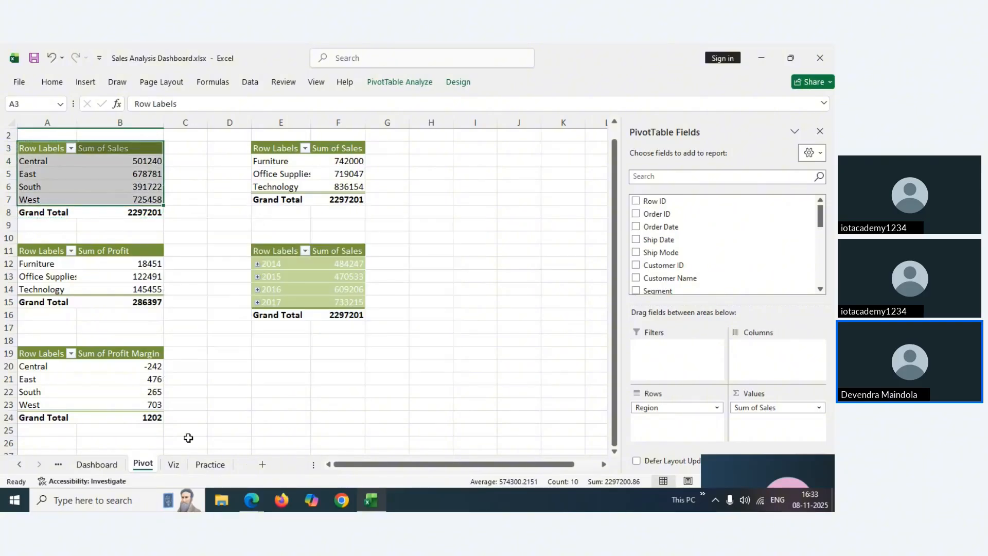
Paste the region sales chart onto the Viz sheet near B3
click(175, 465)
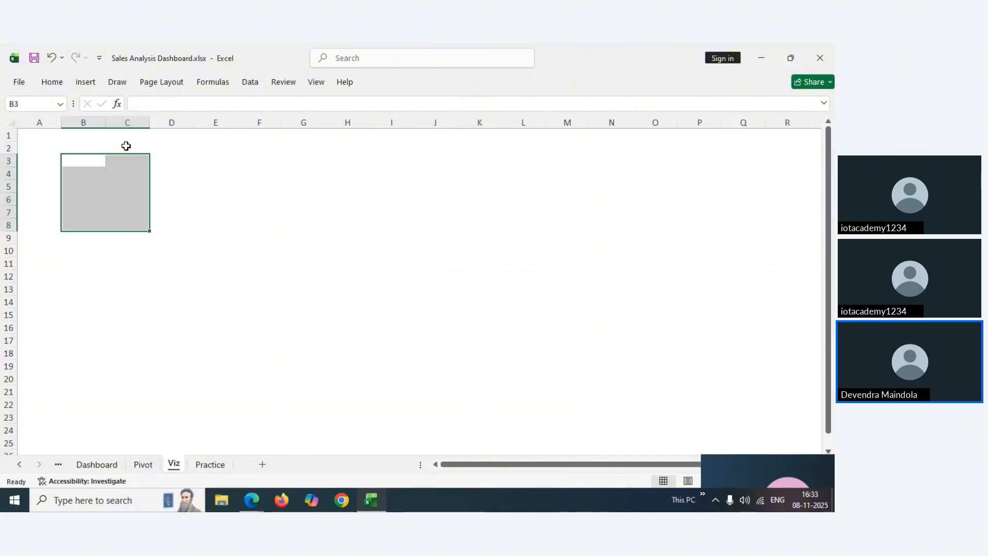
click(82, 166)
key(ctrl+v)
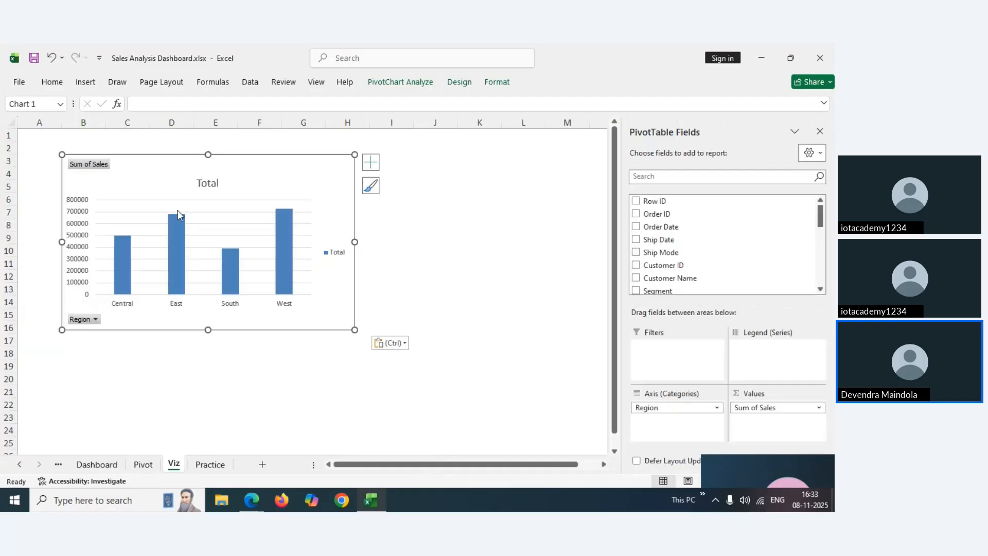
drag(147, 185, 130, 171)
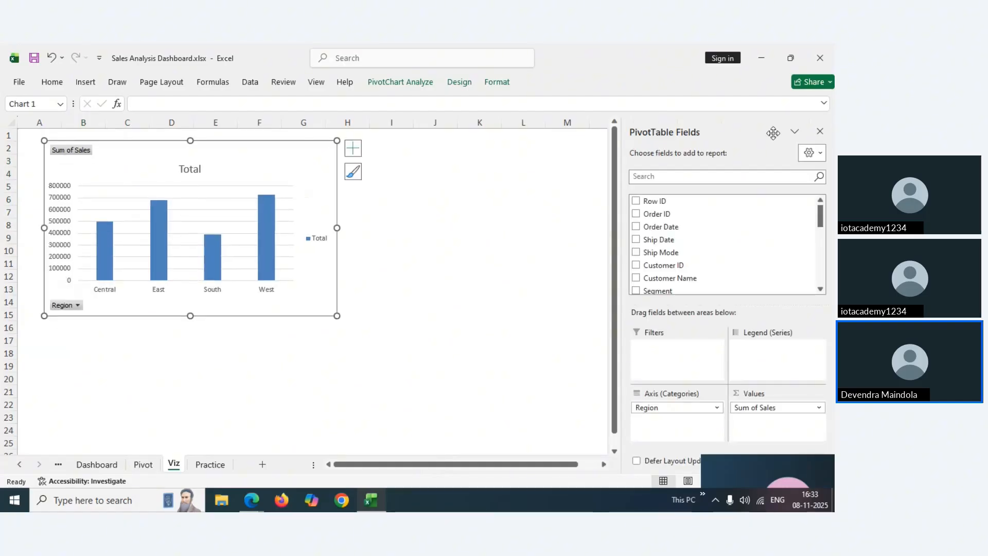
Close the field list, hide all chart field buttons, and view the Dashboard sheet
click(820, 132)
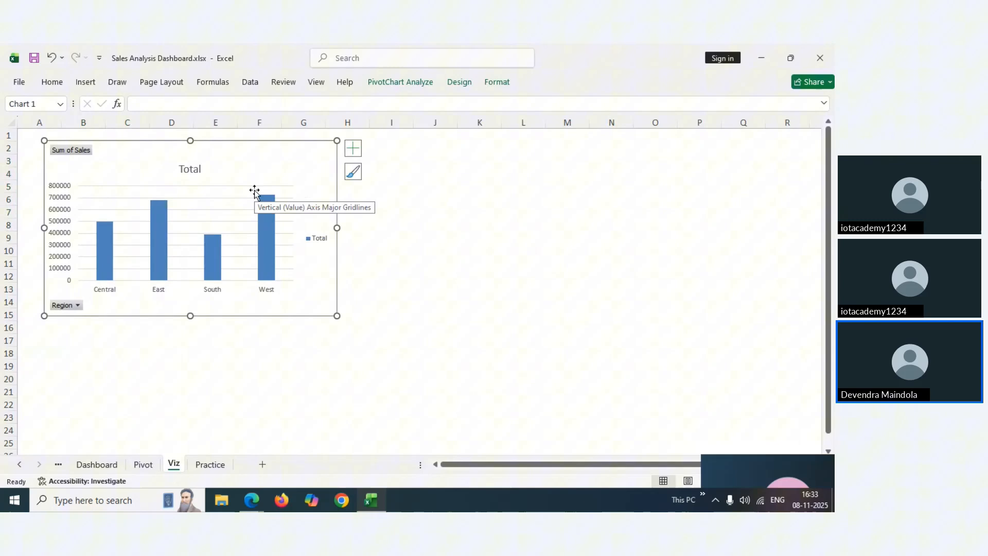
right_click(73, 155)
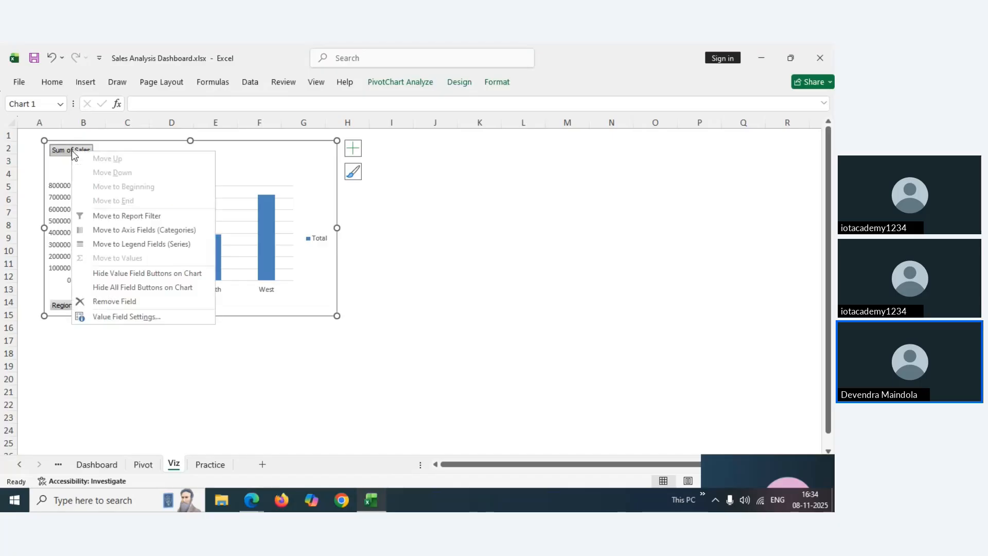
click(99, 288)
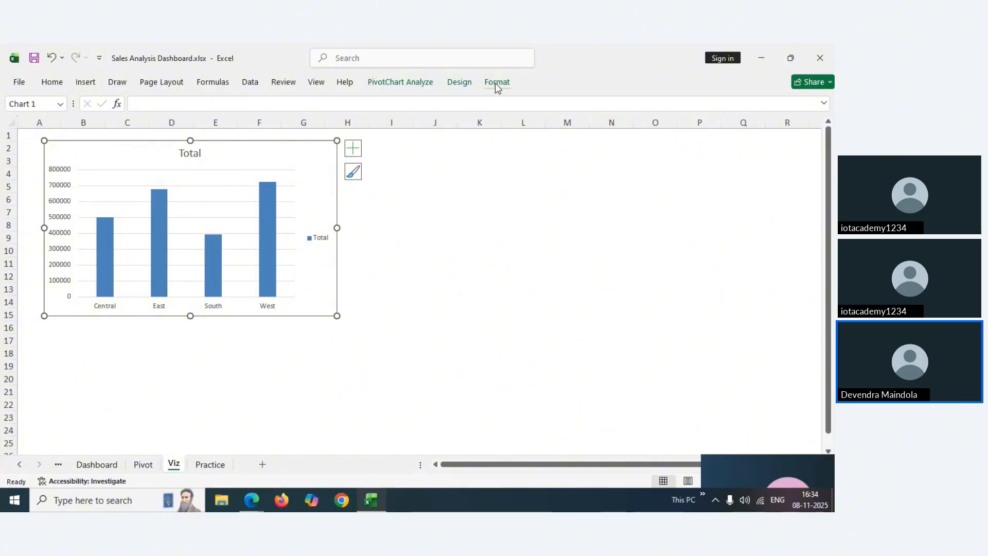
click(104, 472)
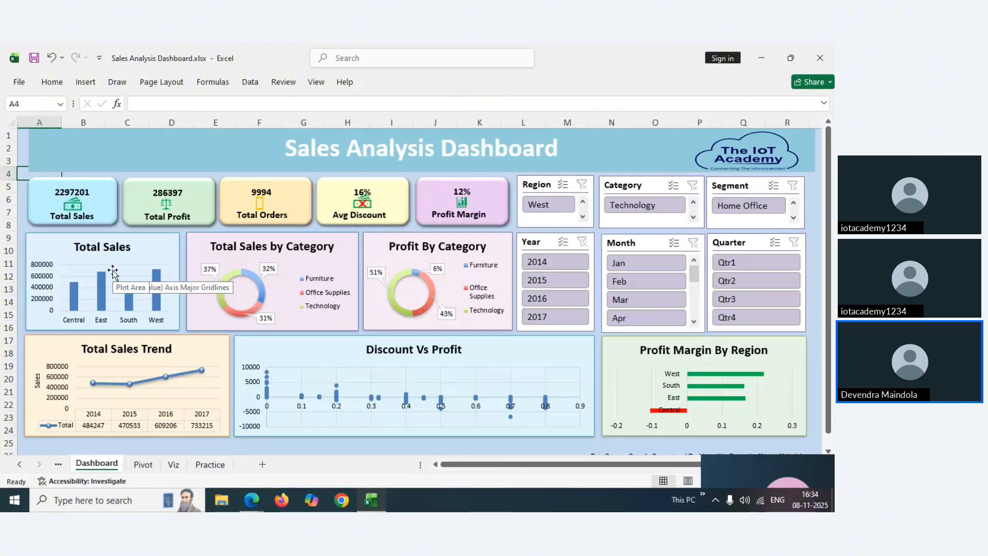
Retitle the Viz chart 'Total Sales By Region' and make the title bold
click(174, 466)
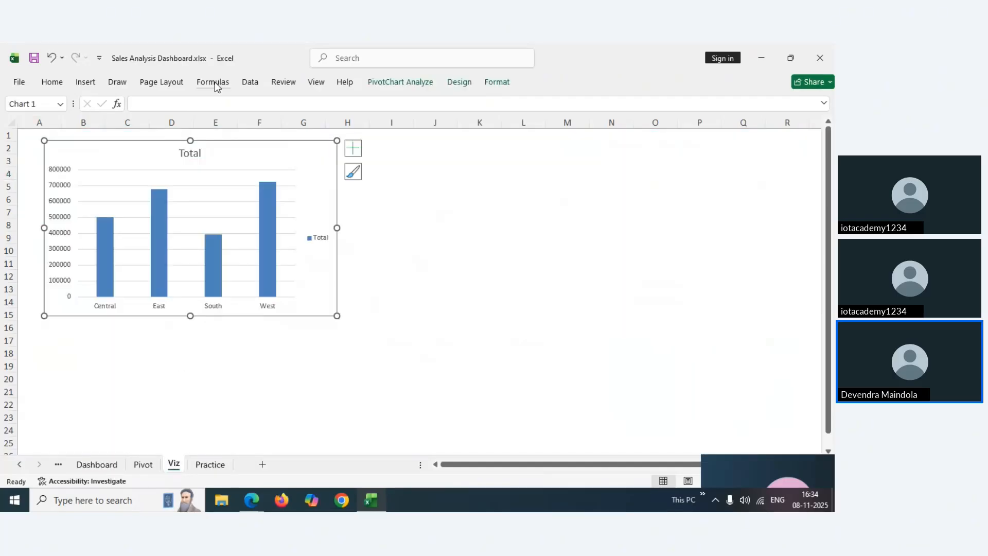
double_click(193, 153)
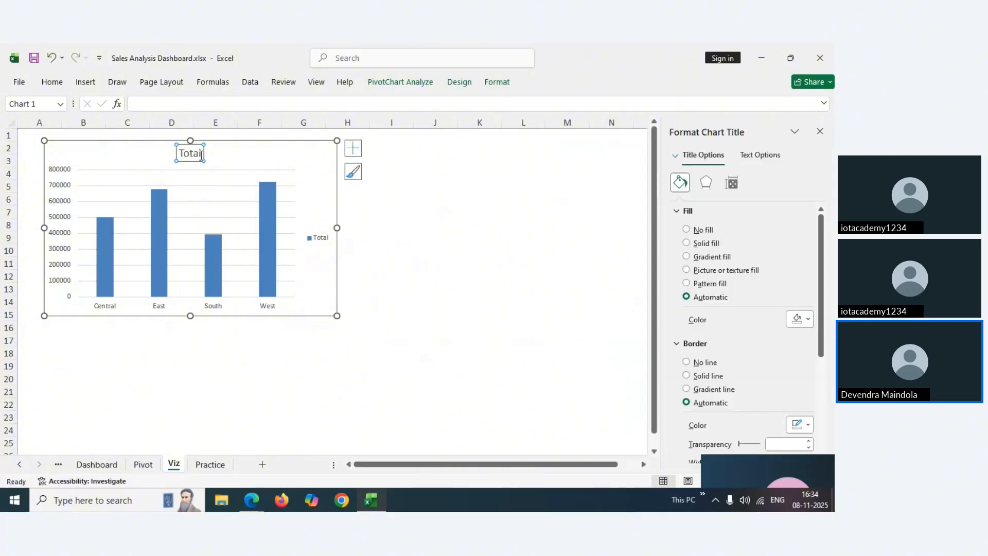
click(200, 155)
text(Sal)
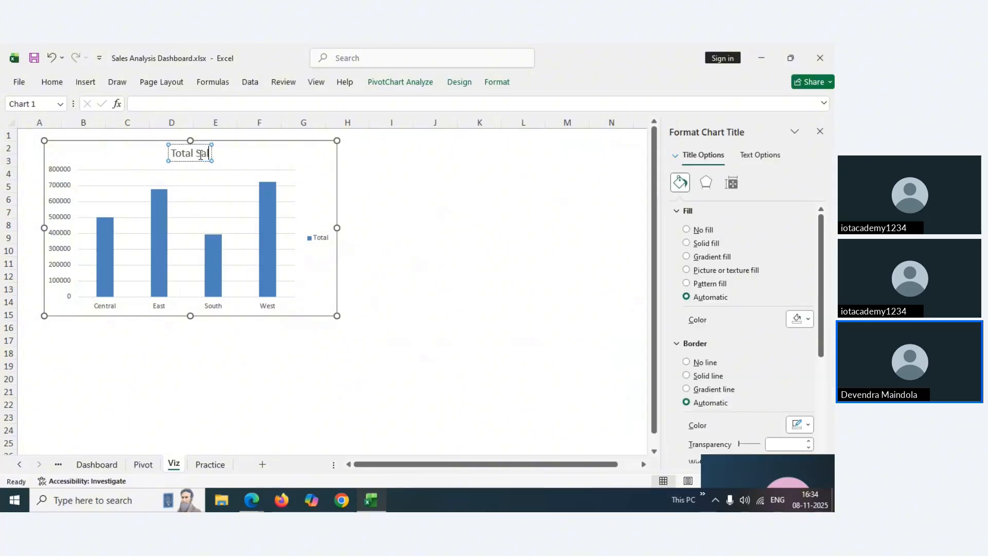
text(es By R)
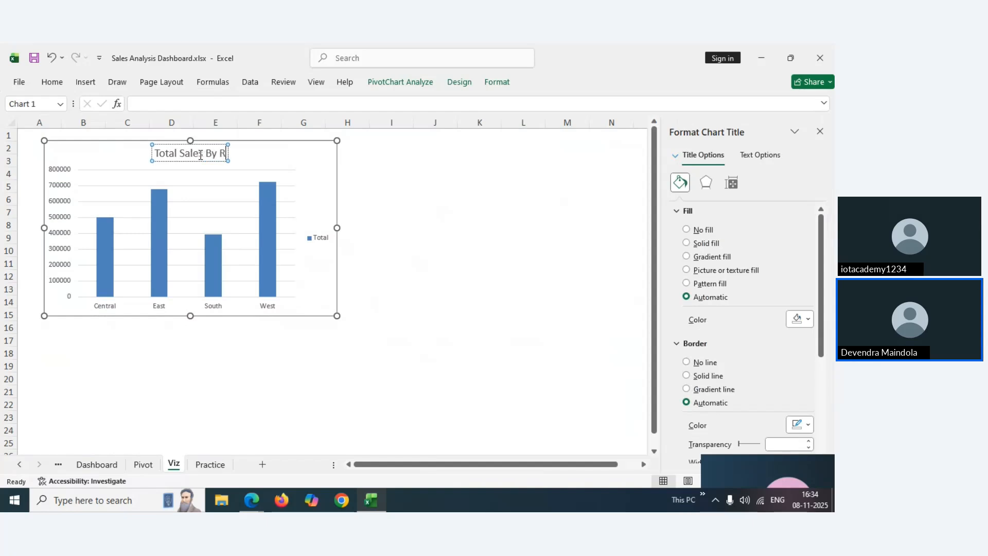
text(egion)
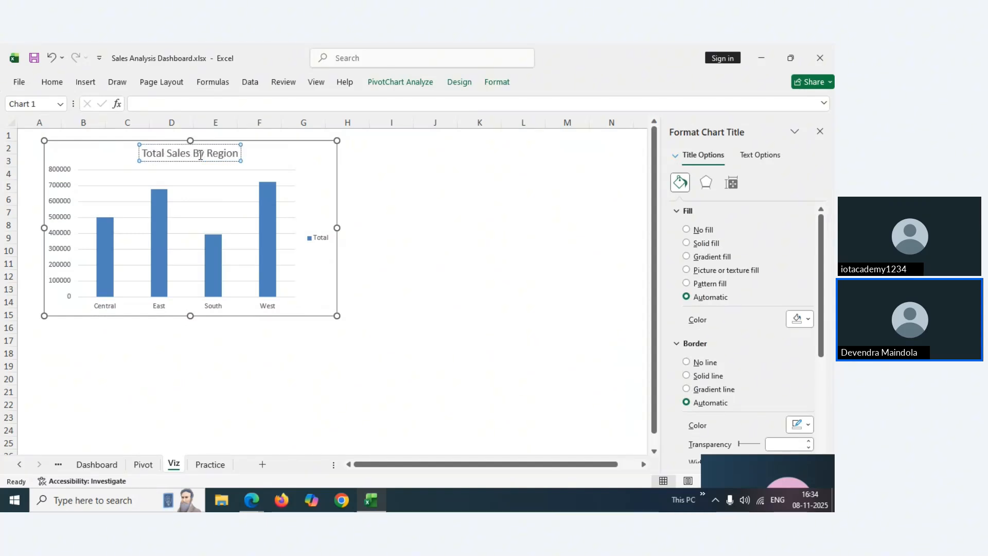
double_click(200, 154)
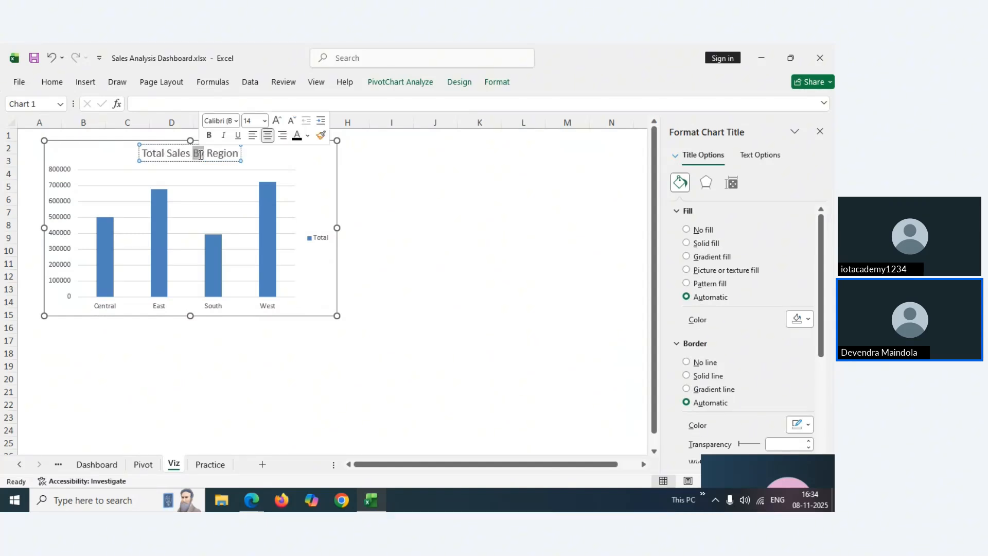
key(ctrl+a)
key(ctrl+b)
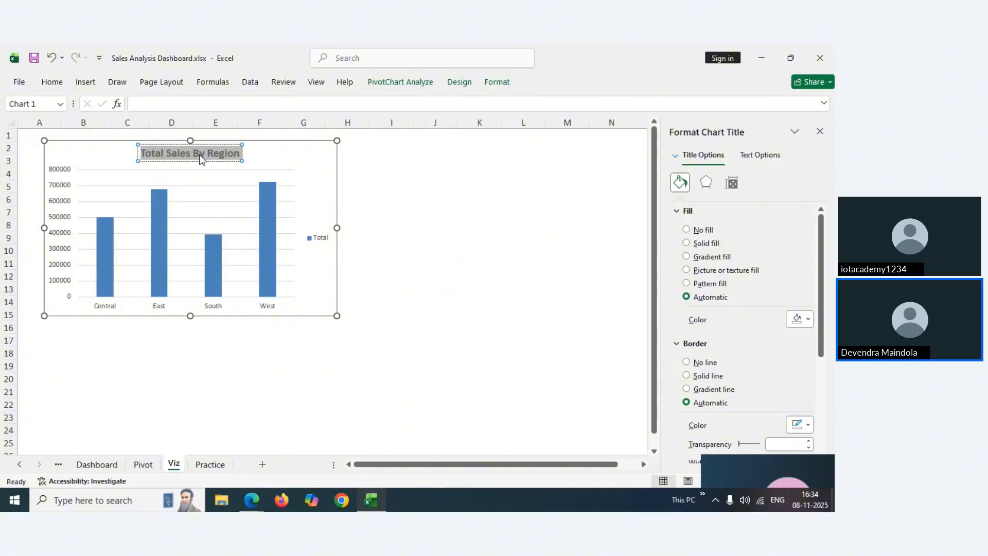
click(52, 82)
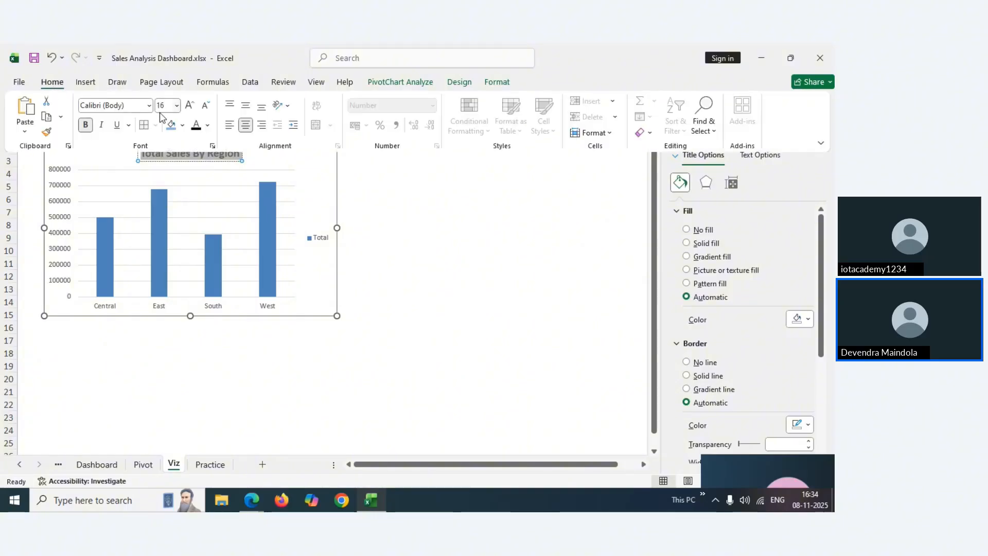
click(323, 196)
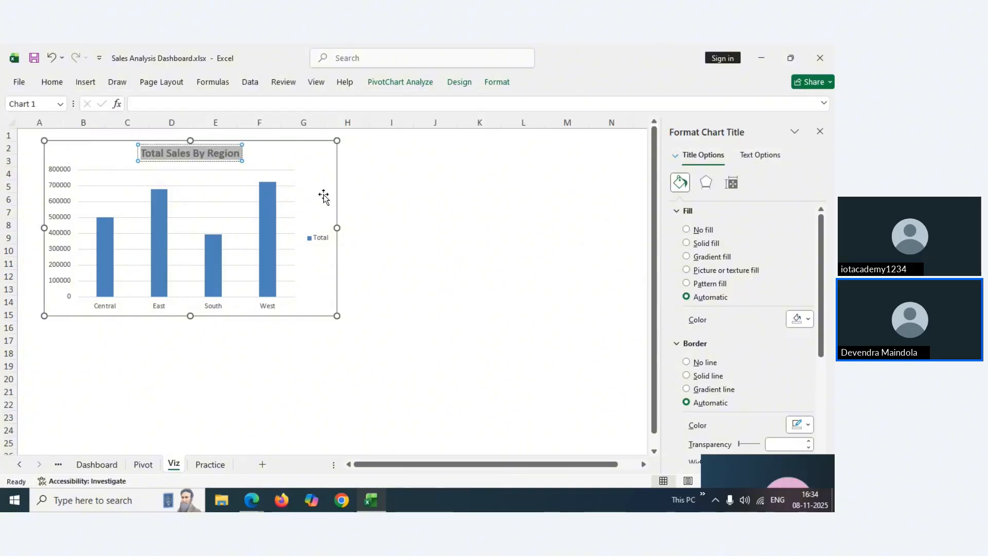
click(106, 156)
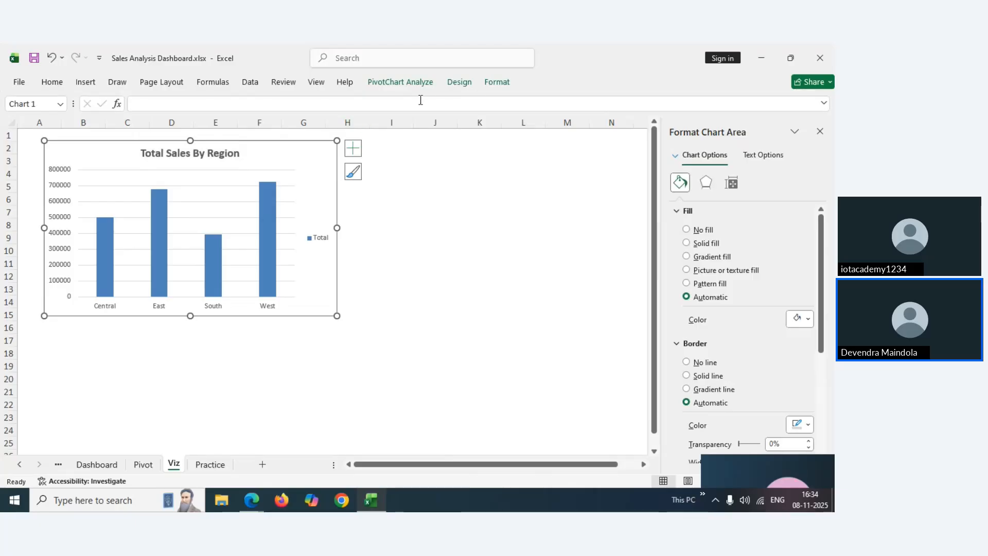
Look through the chart's Format and Design options and compare with the Dashboard sheet
click(497, 83)
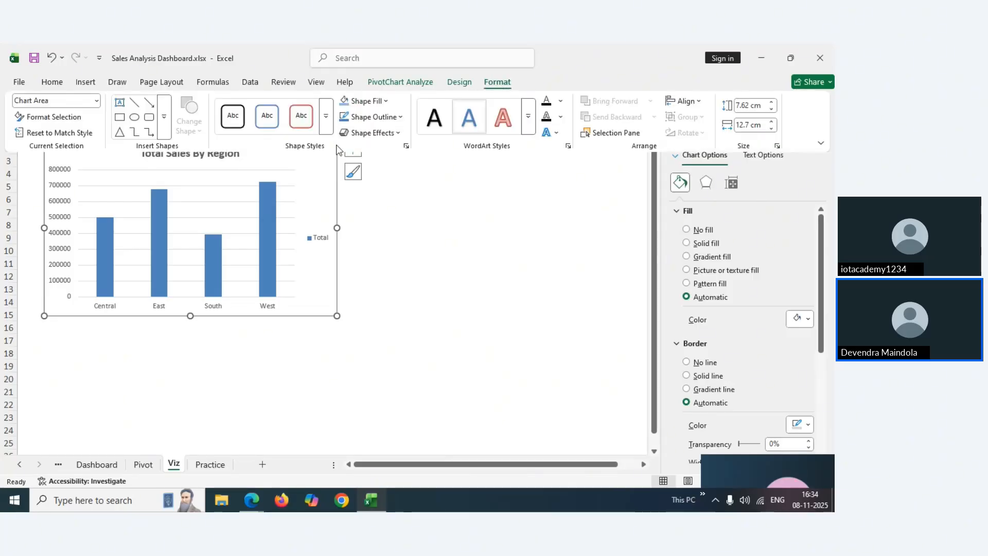
click(305, 177)
click(468, 87)
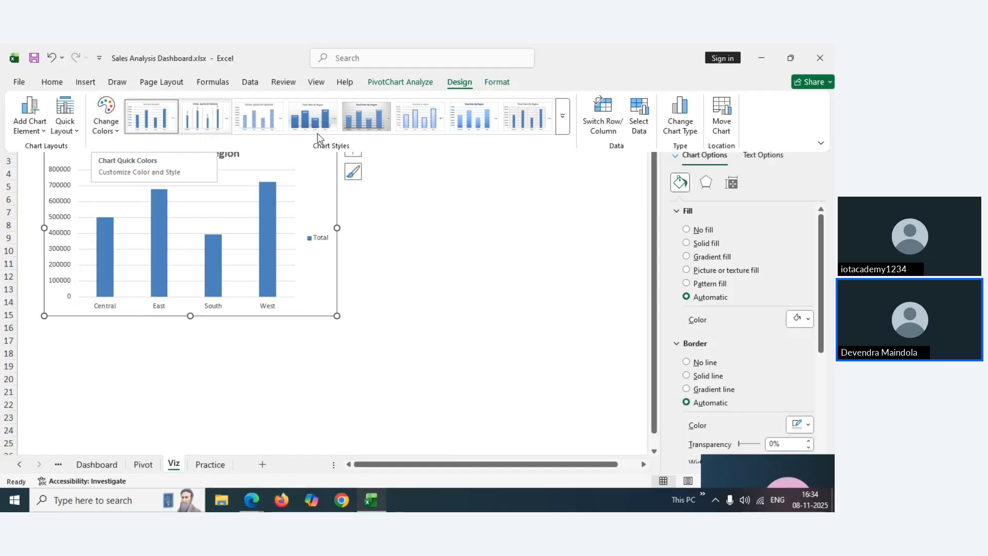
click(104, 467)
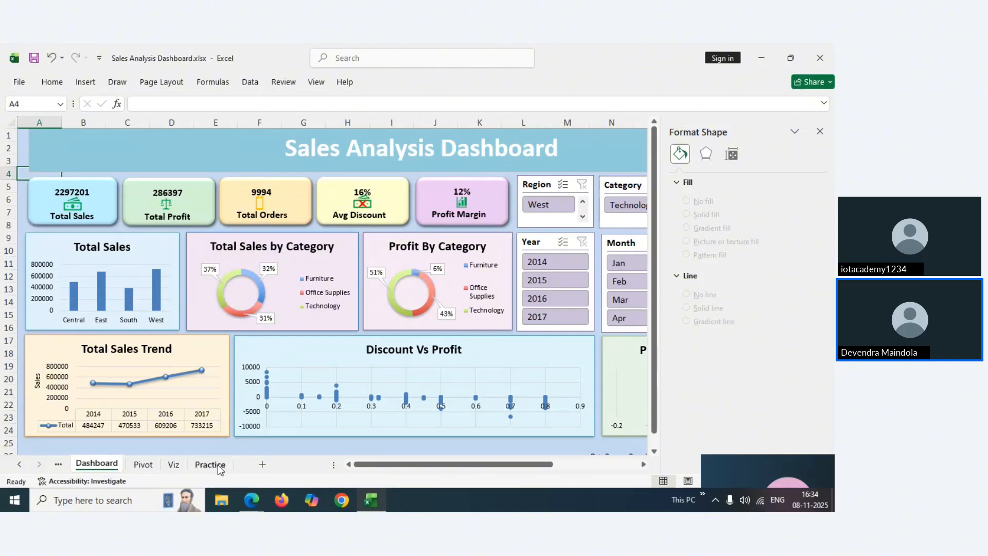
click(174, 465)
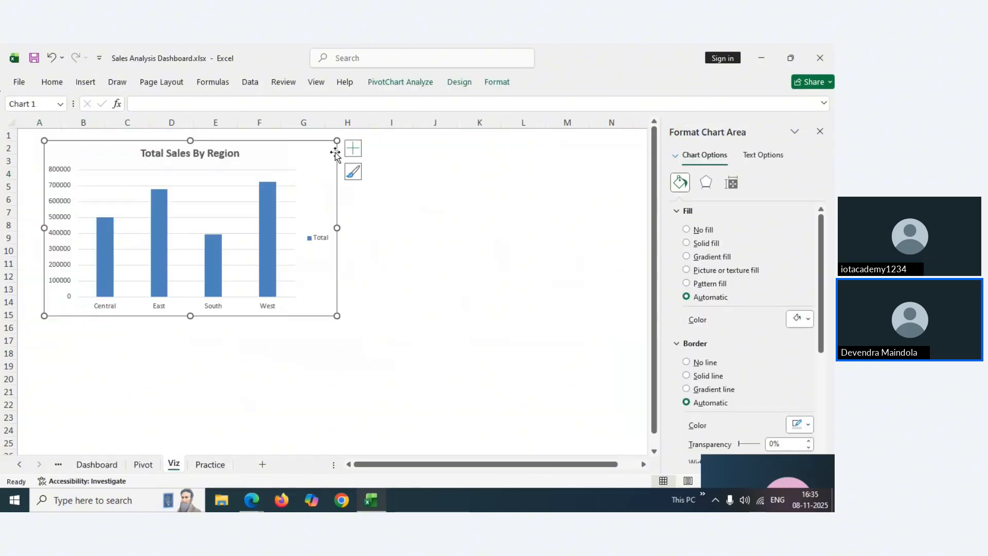
Delete the region chart's Total legend and nudge the chart slightly left
click(316, 243)
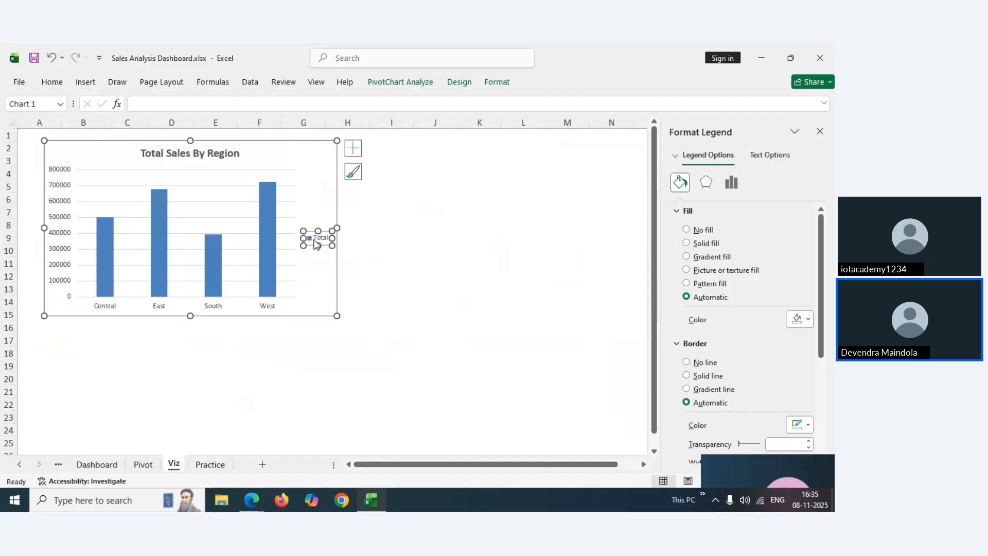
key(Delete)
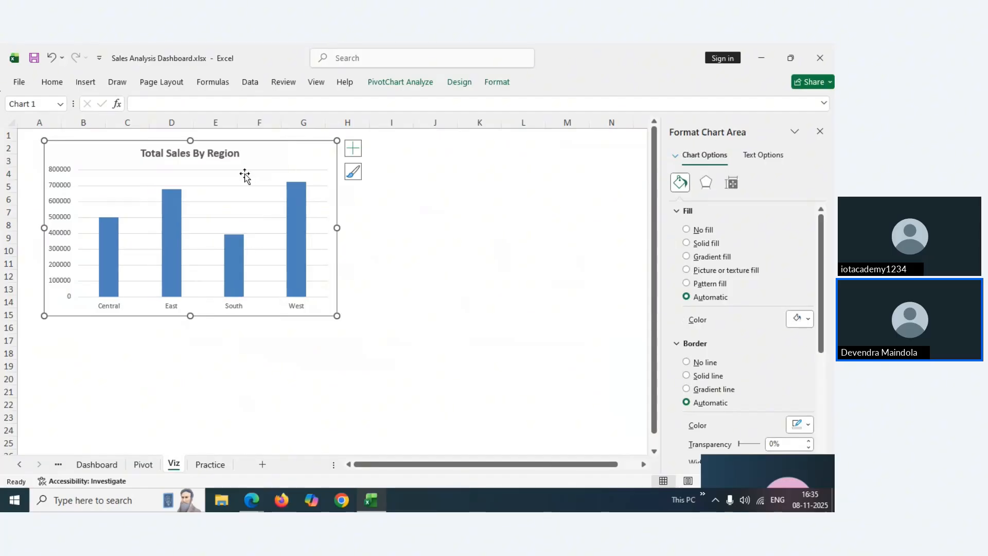
drag(256, 152, 250, 155)
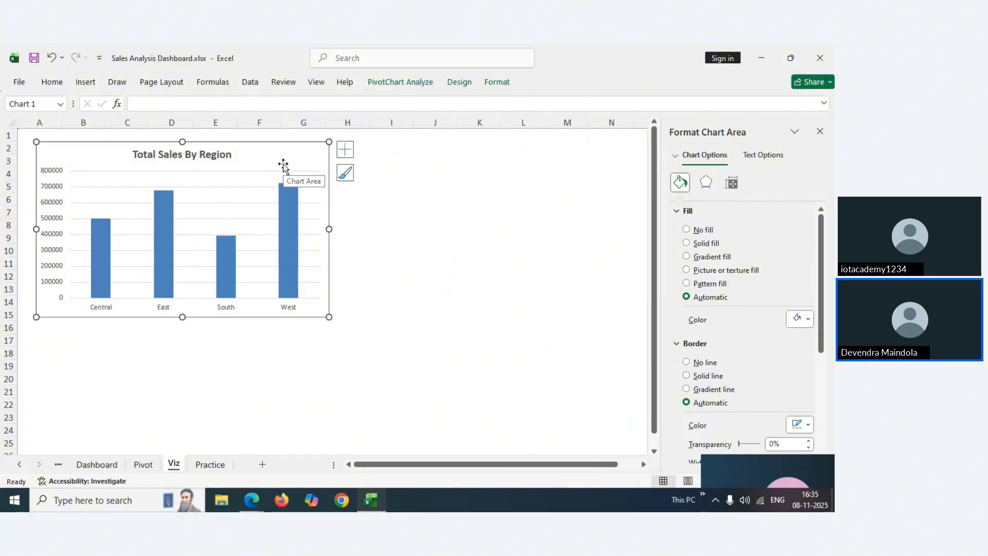
Fill the Total Sales By Region chart with the pale blue recent colour, then view the Dashboard sheet
click(497, 81)
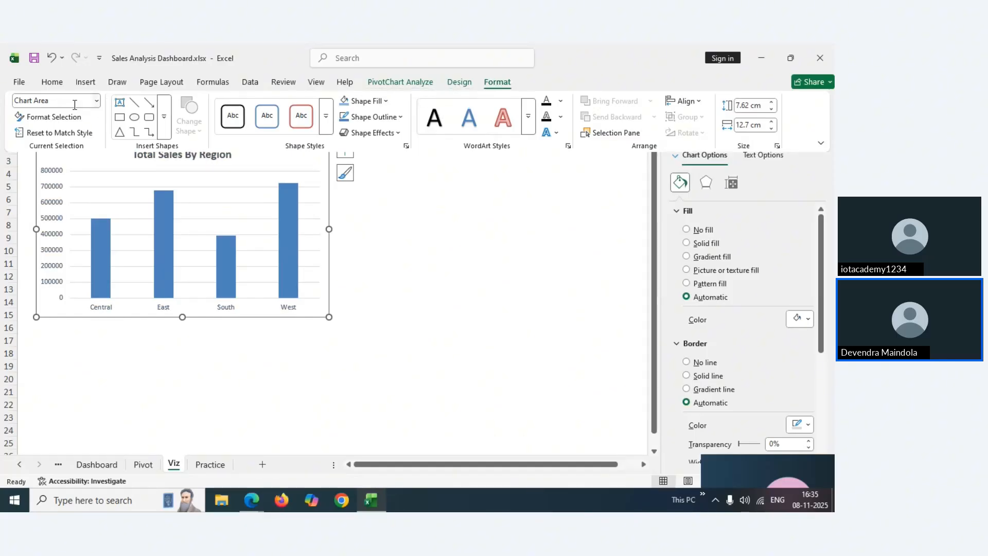
click(53, 84)
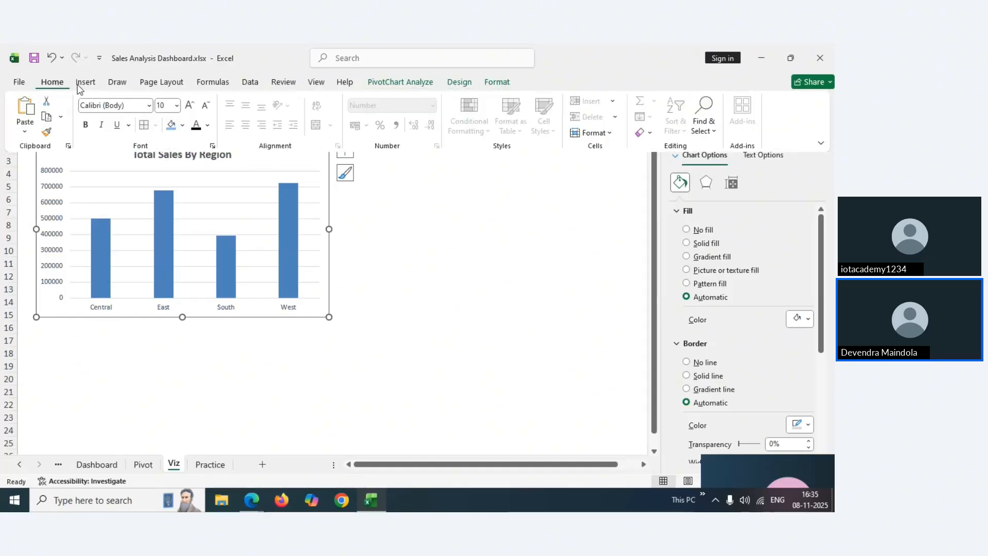
click(182, 125)
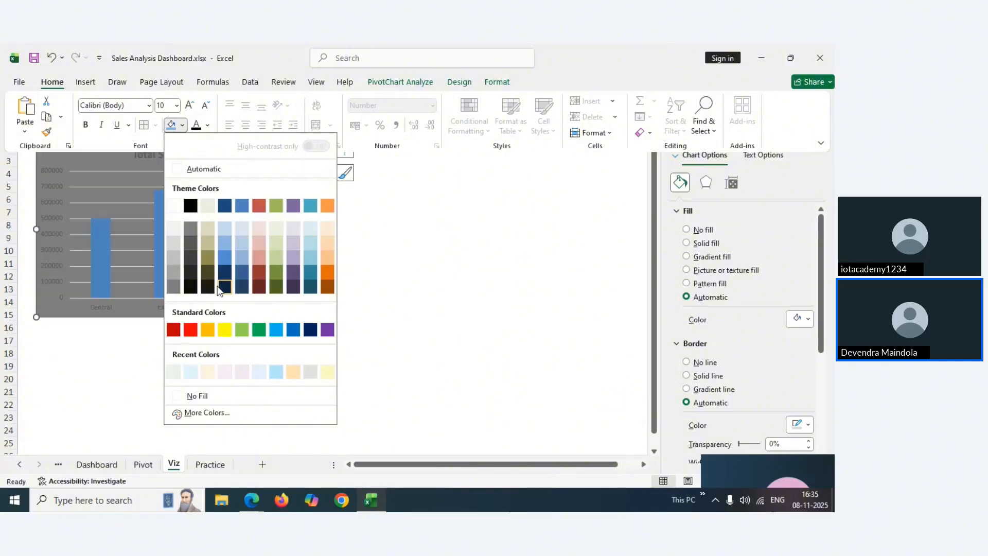
click(190, 373)
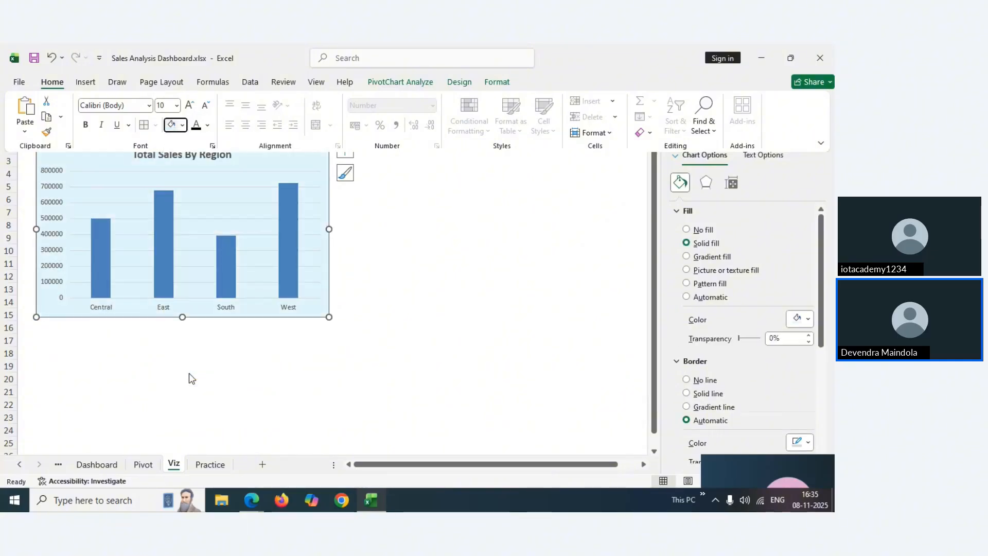
click(114, 463)
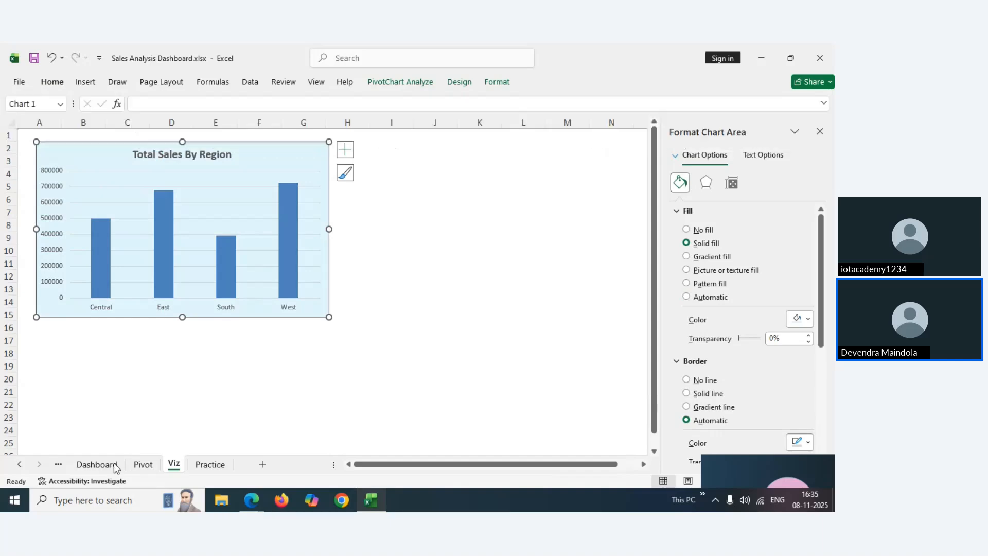
click(104, 466)
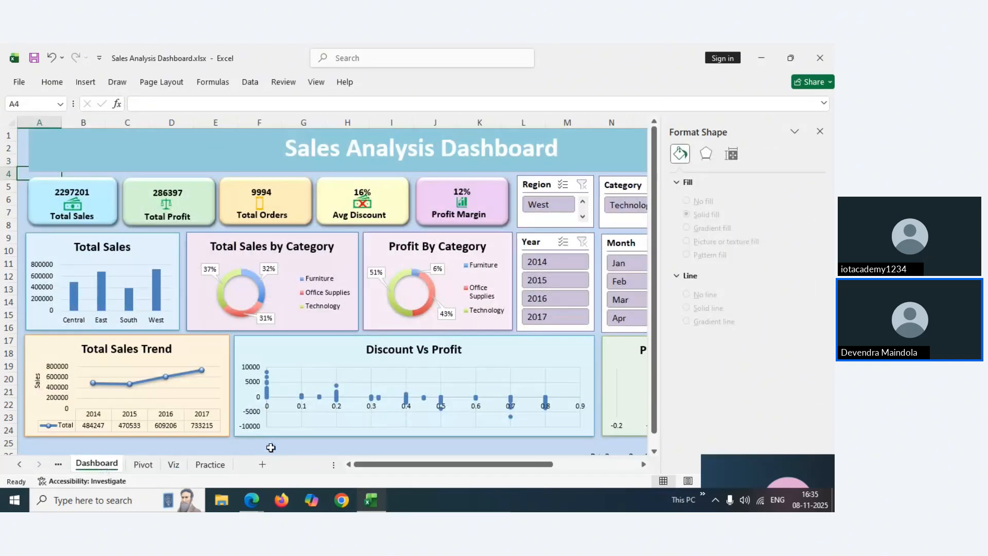
Select the category sales pivot table E3:F7 on the Pivot sheet
click(209, 466)
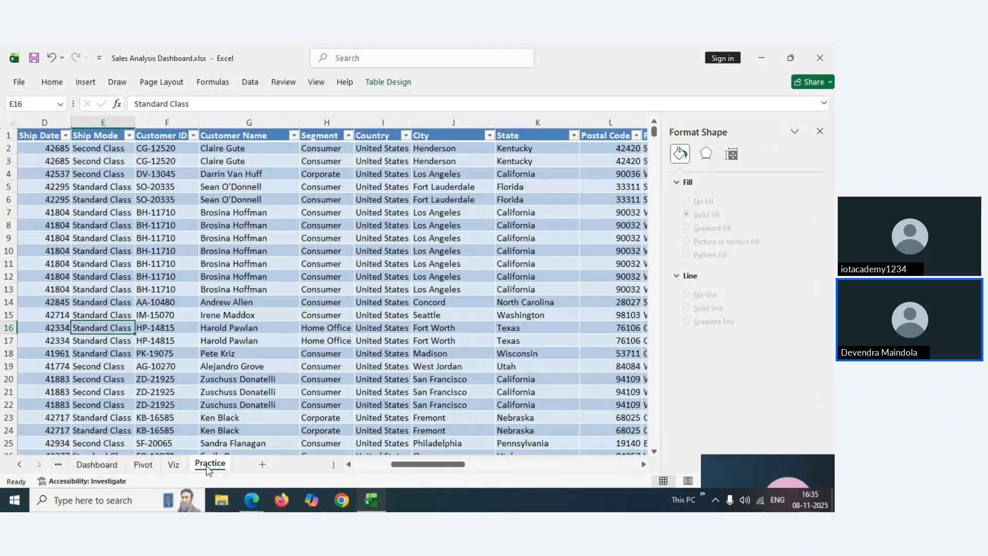
click(173, 465)
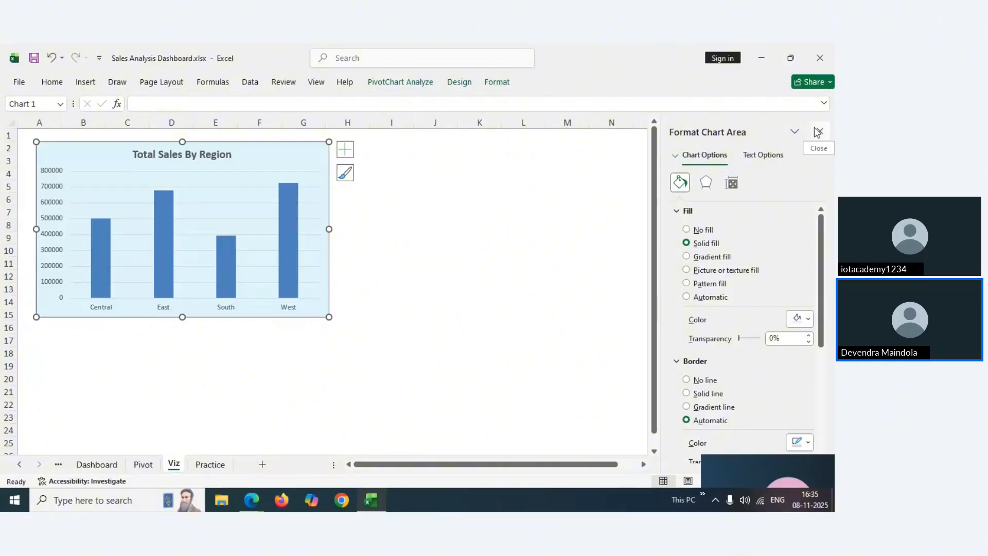
click(109, 465)
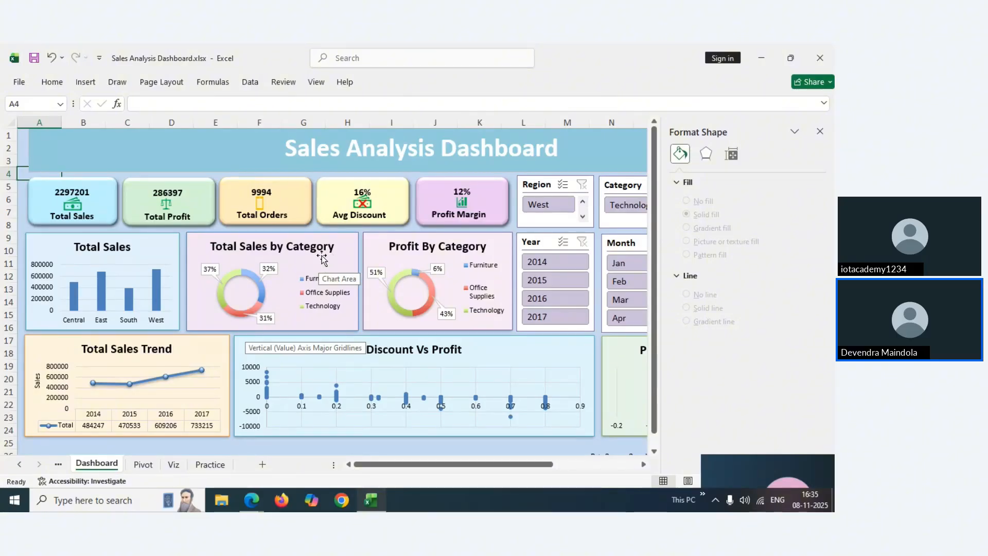
click(145, 466)
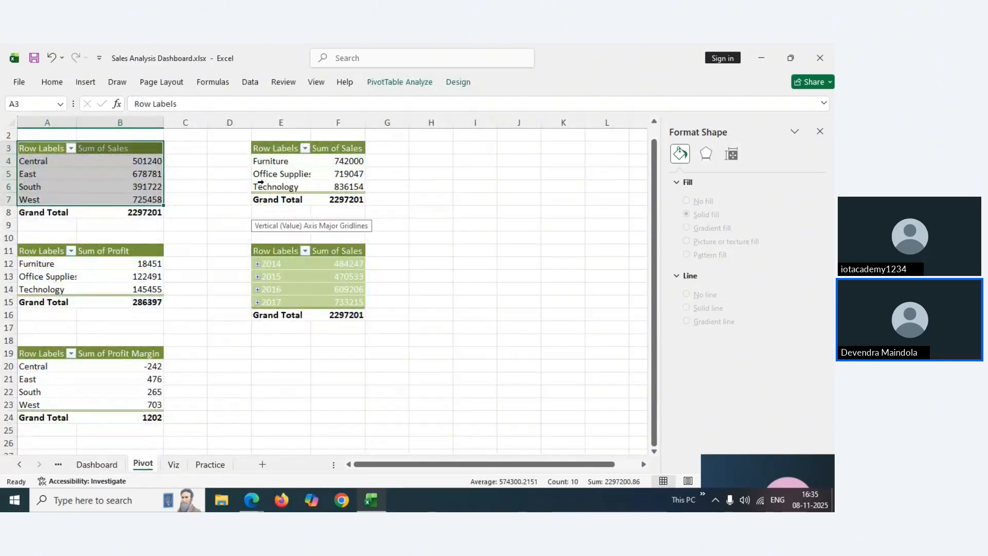
click(270, 149)
drag(270, 148, 327, 193)
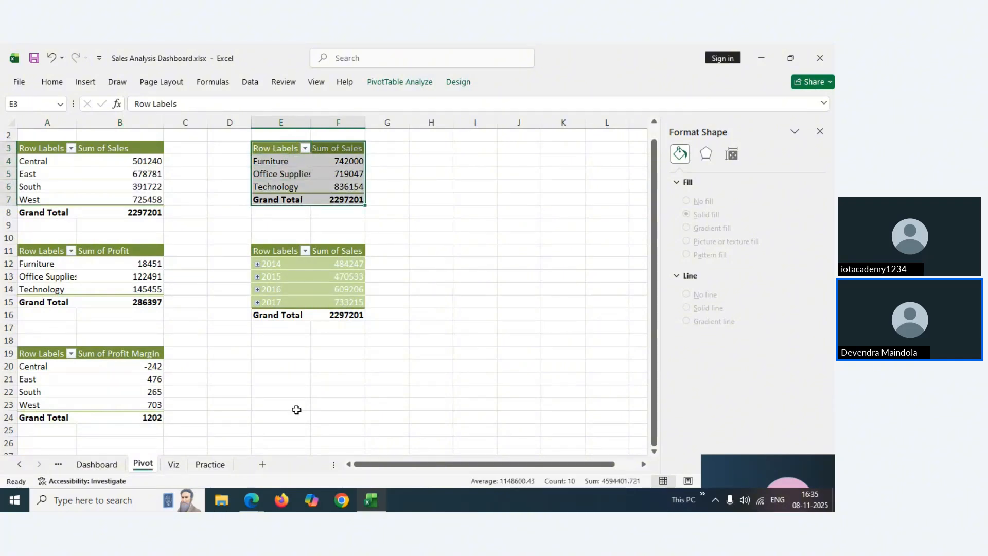
Bring up the Create Pivot Charts slide, then return to the webinar and mute then unmute the microphone
mouse_move(254, 507)
click(170, 456)
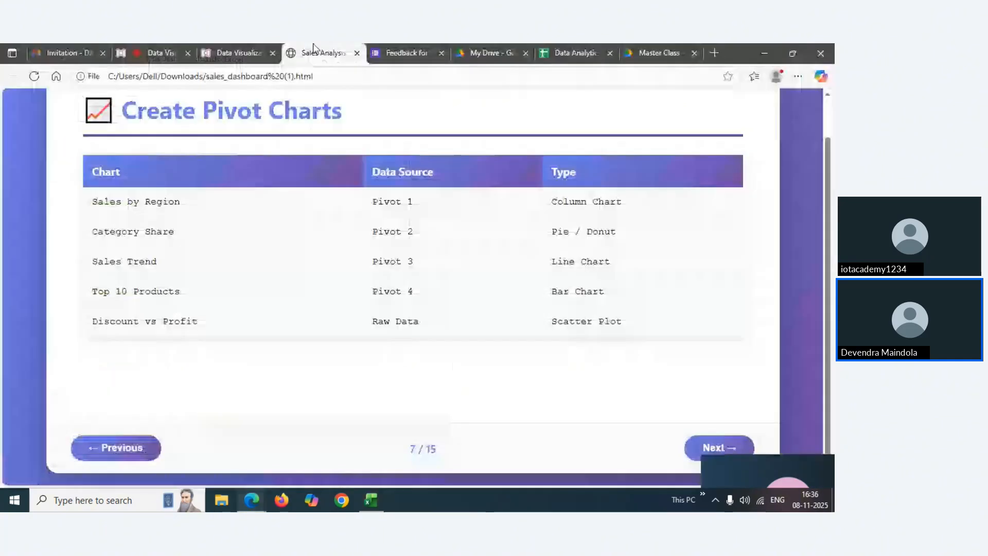
click(175, 50)
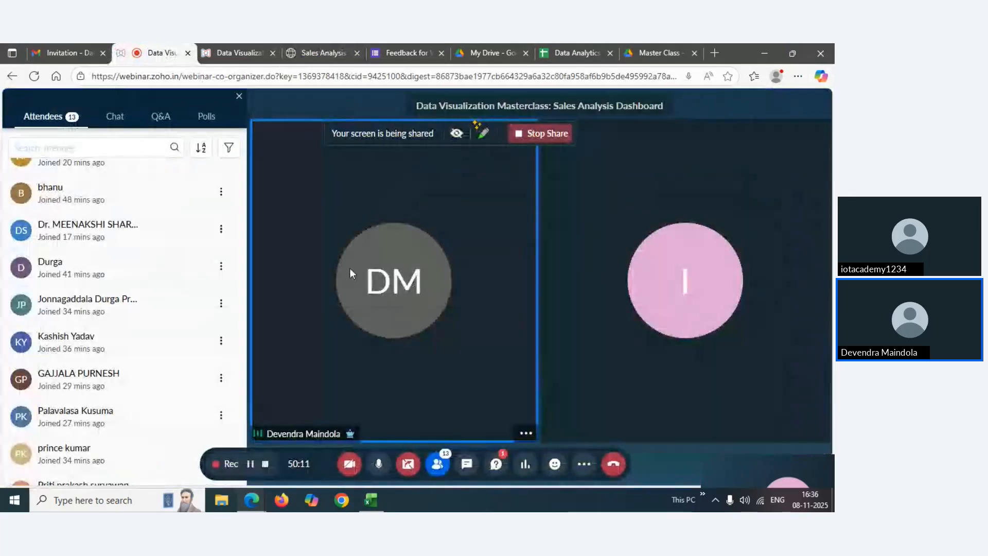
click(378, 466)
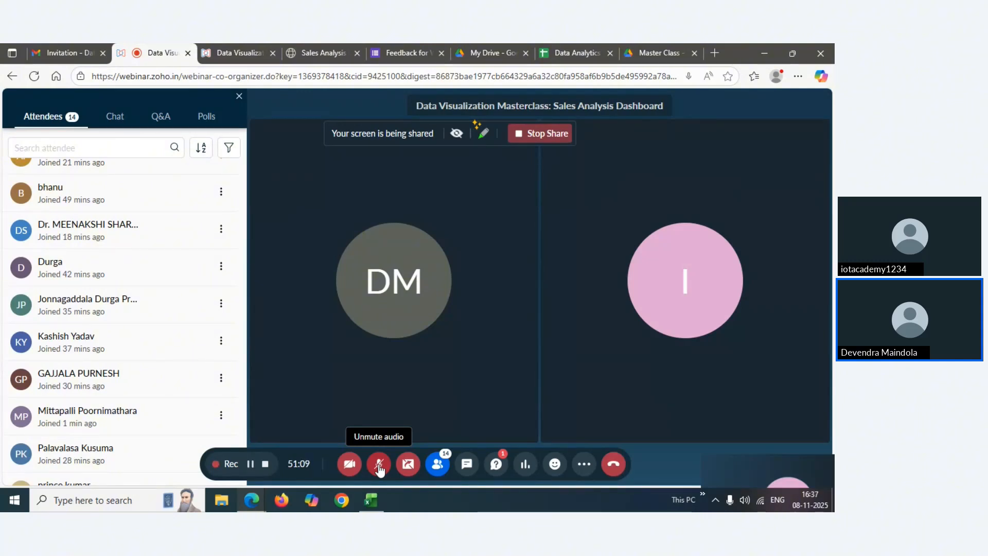
click(380, 466)
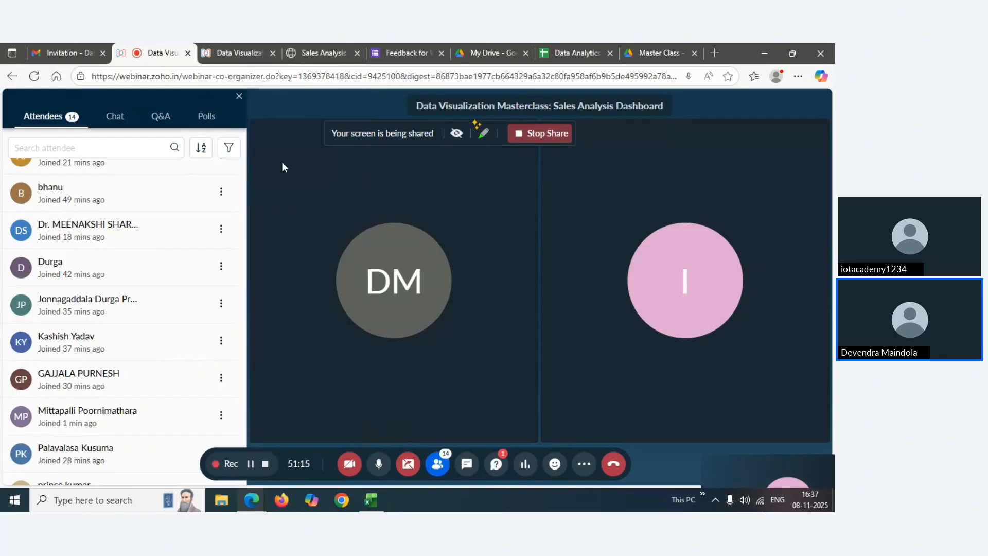
Bring the Excel workbook back to the front and return to the Pivot sheet
mouse_move(375, 509)
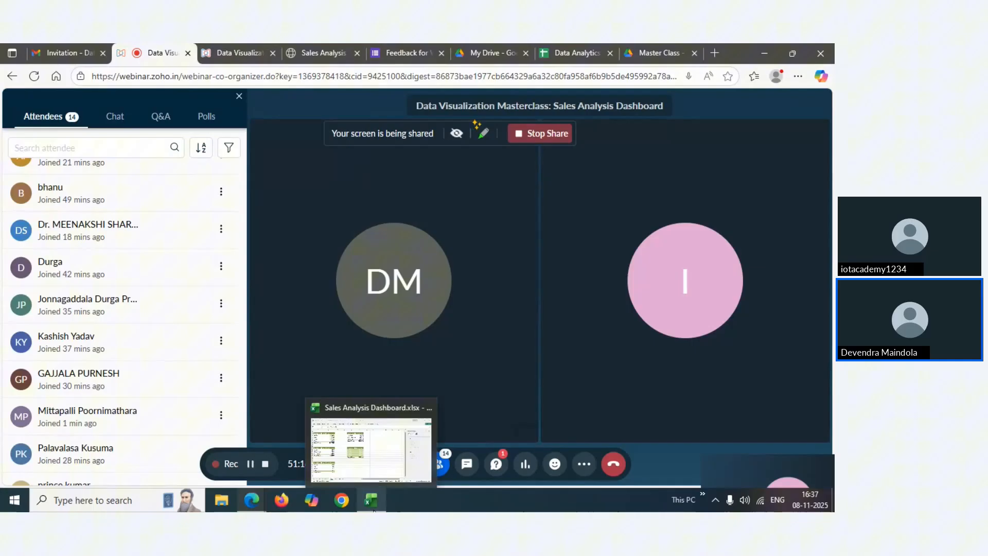
click(371, 447)
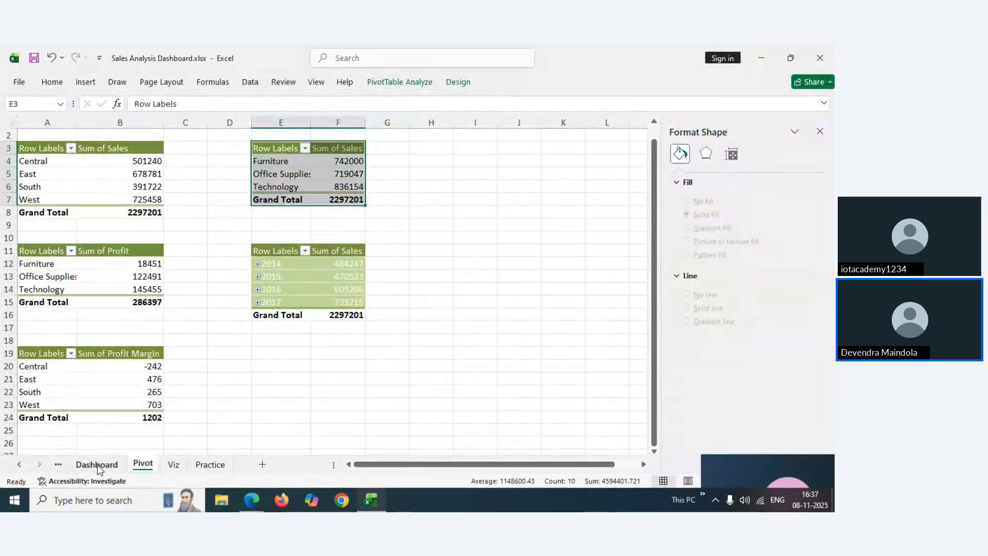
mouse_move(253, 509)
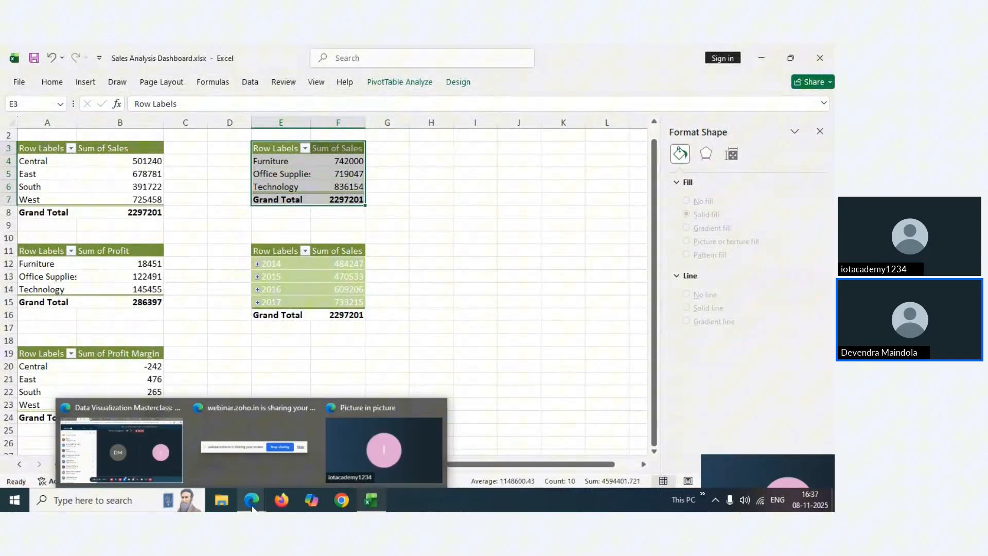
click(139, 455)
mouse_move(371, 499)
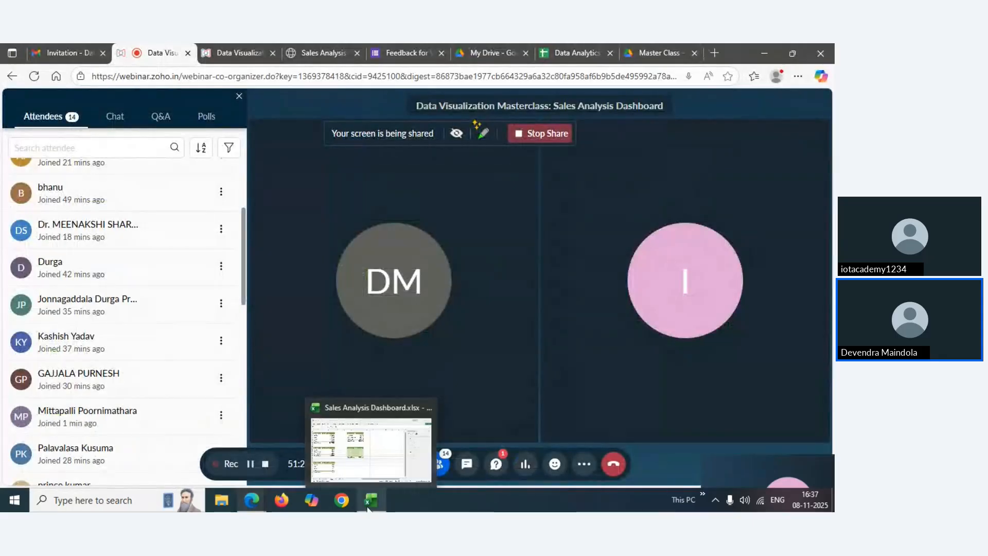
click(381, 458)
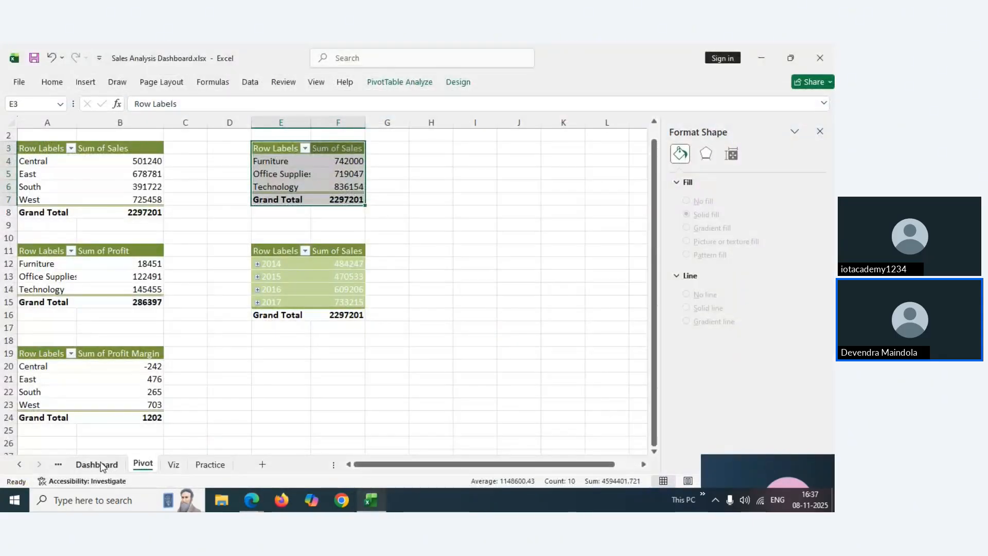
click(98, 463)
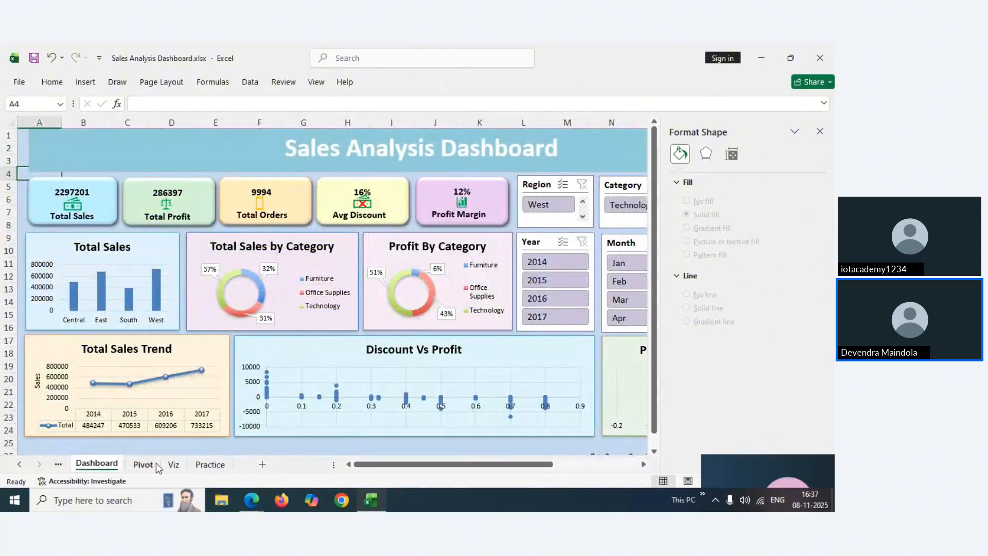
click(174, 464)
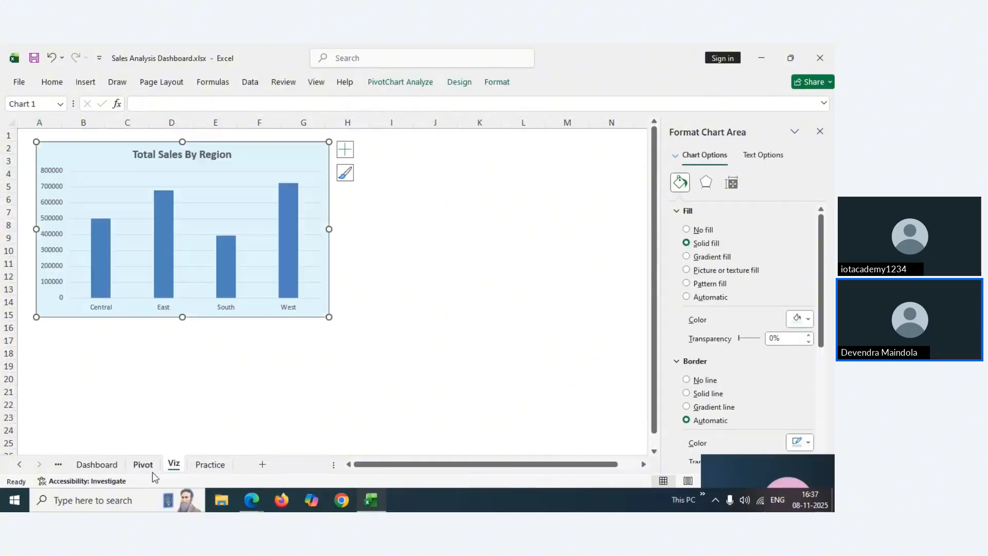
click(143, 465)
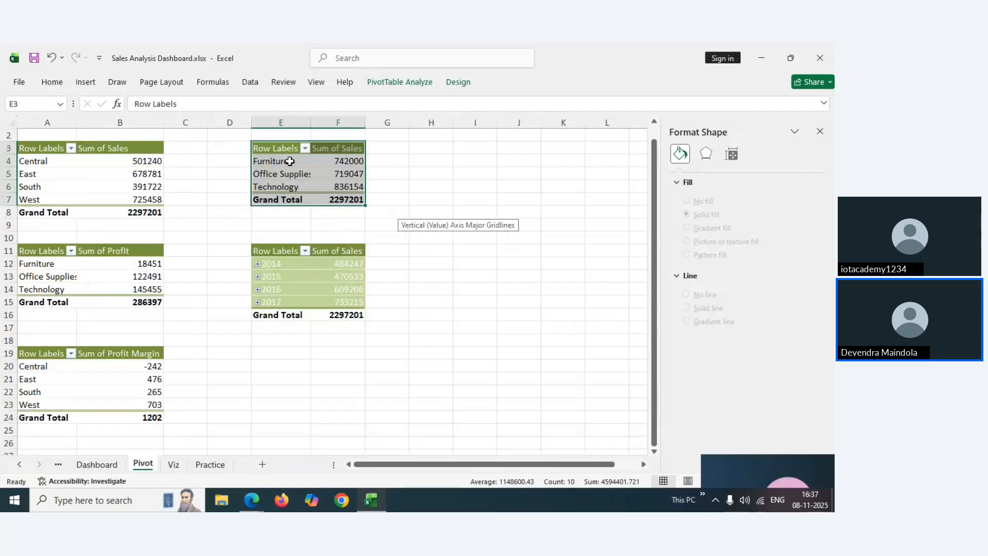
Select category sales rows E3:F6 without the grand total and close the Format Shape pane
drag(284, 150, 350, 185)
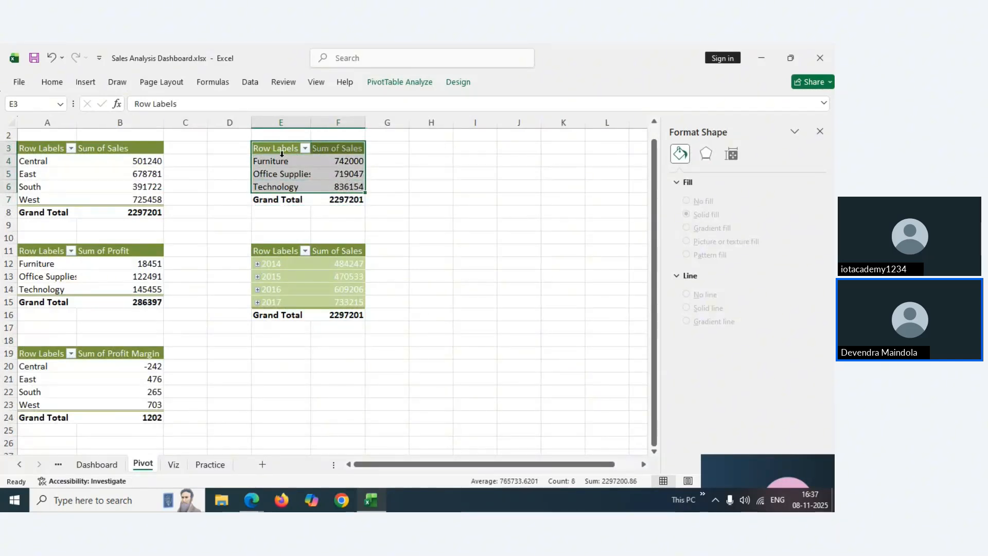
drag(281, 151, 332, 186)
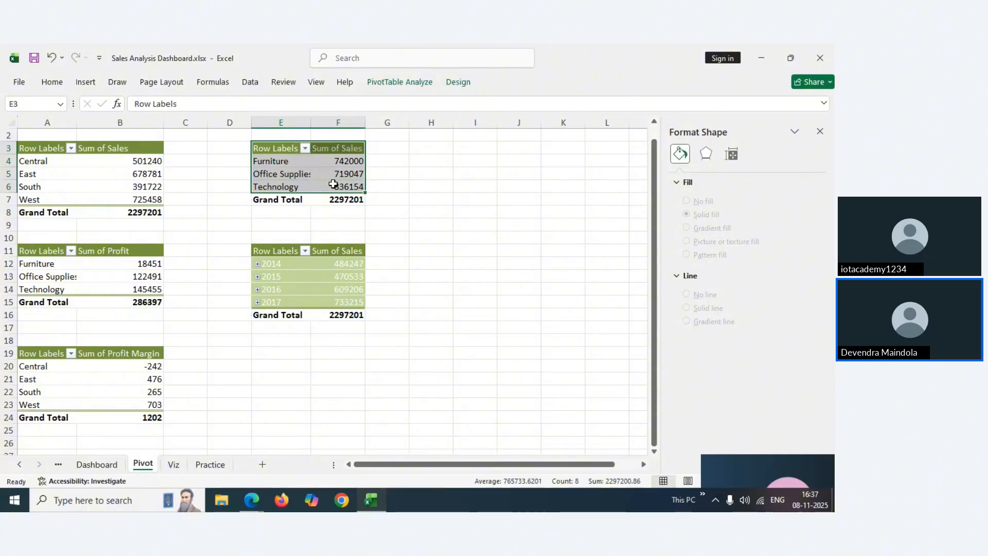
click(820, 132)
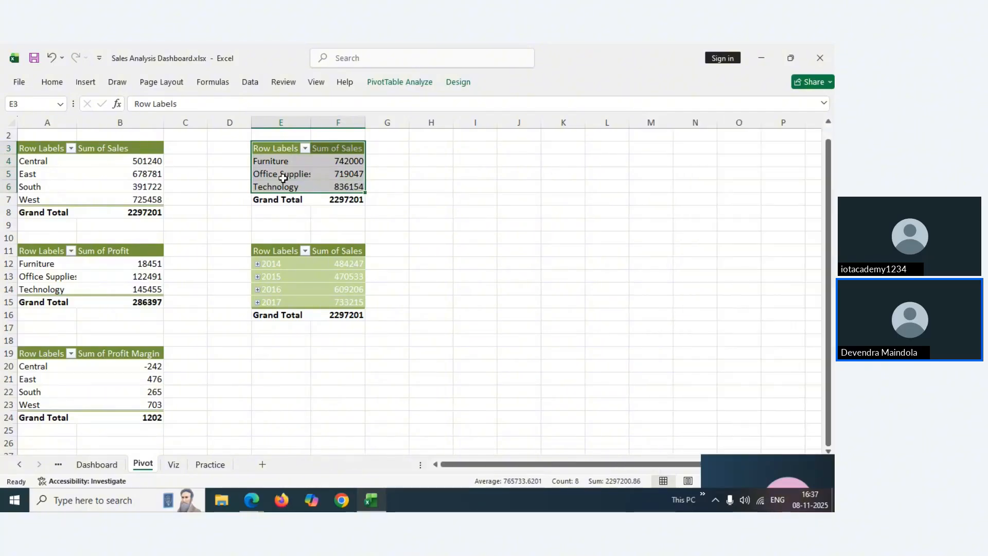
click(85, 82)
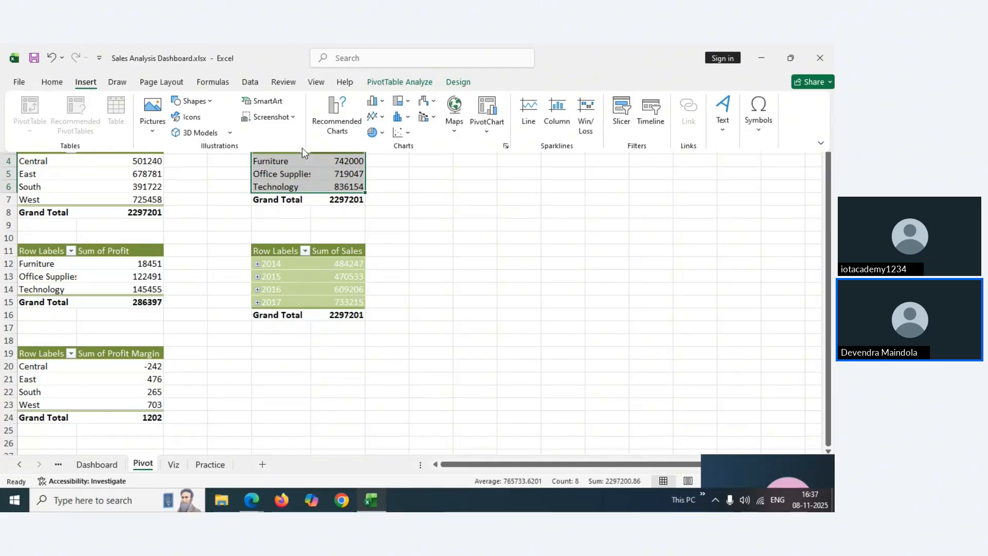
Insert a doughnut chart of Sum of Sales by category and hide all its field buttons
click(383, 135)
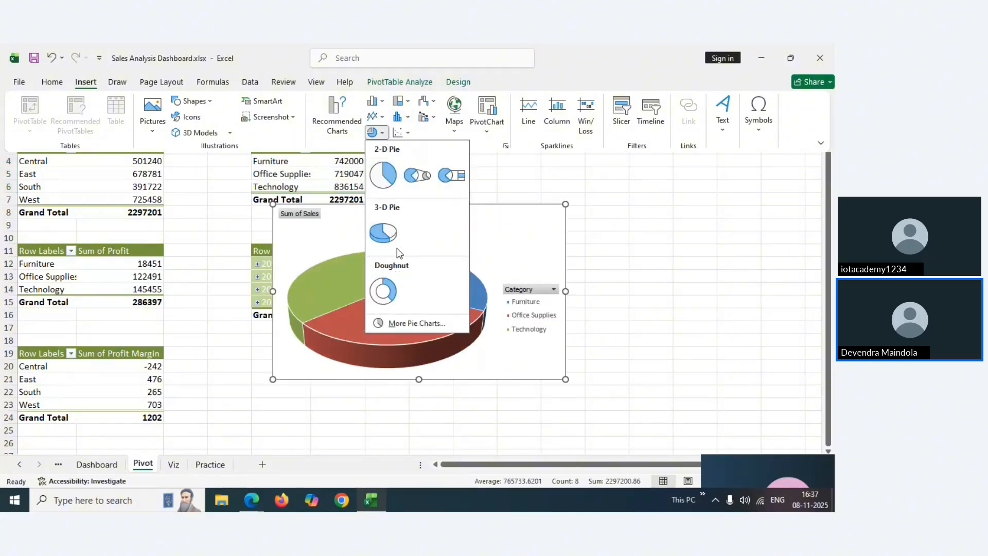
click(338, 114)
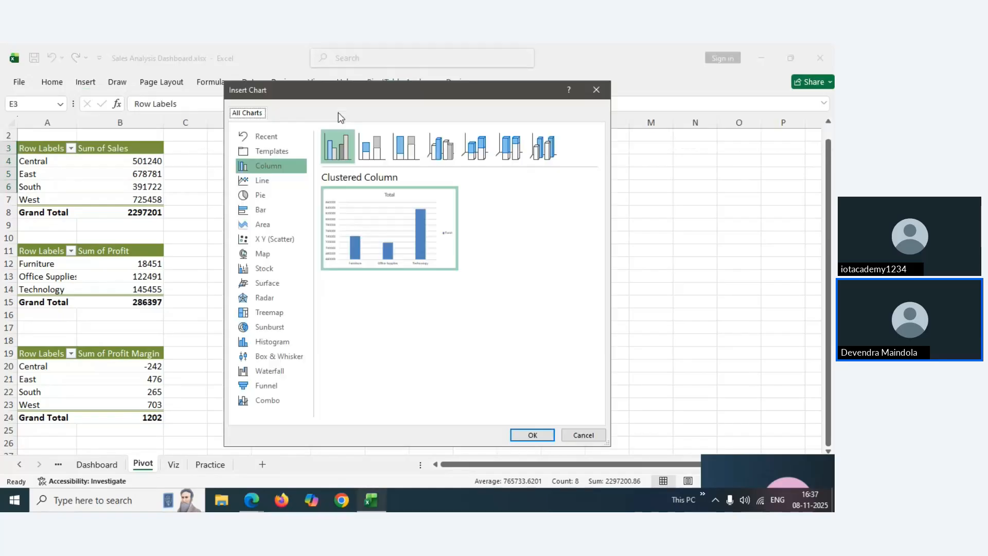
click(270, 197)
click(475, 146)
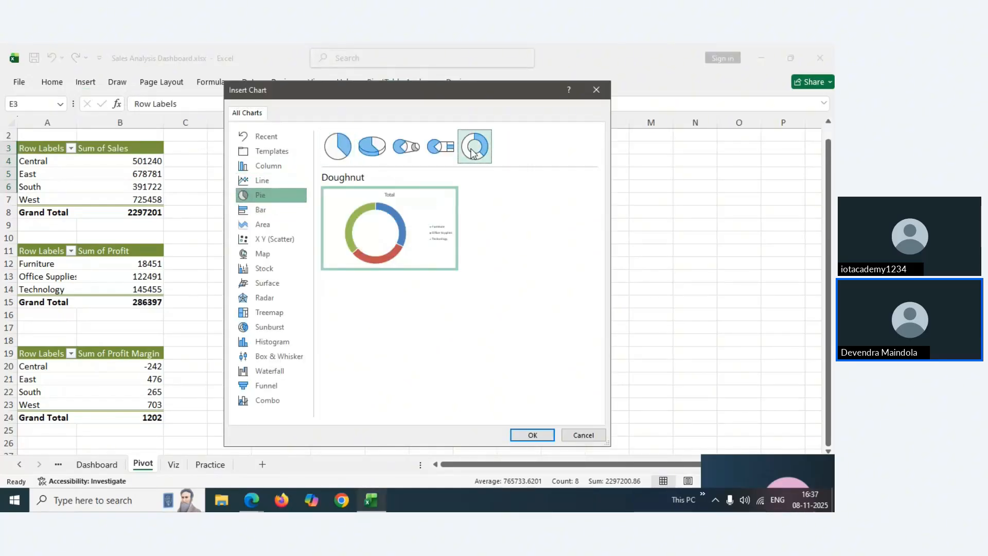
click(532, 436)
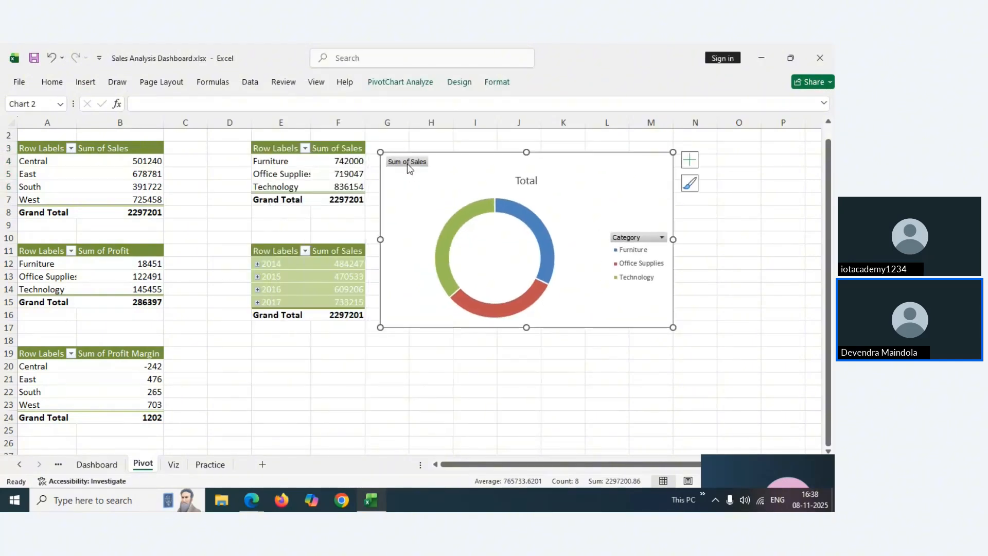
right_click(408, 164)
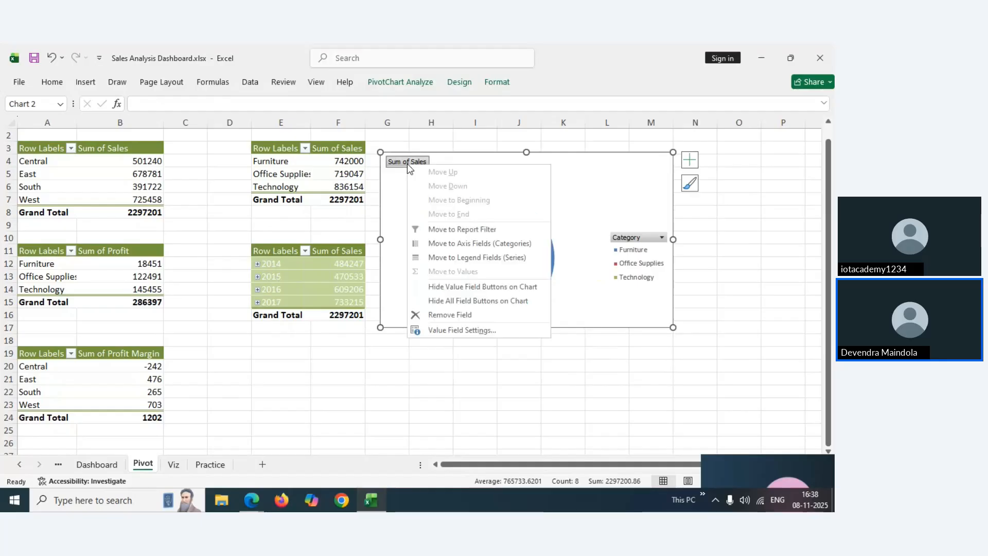
click(430, 301)
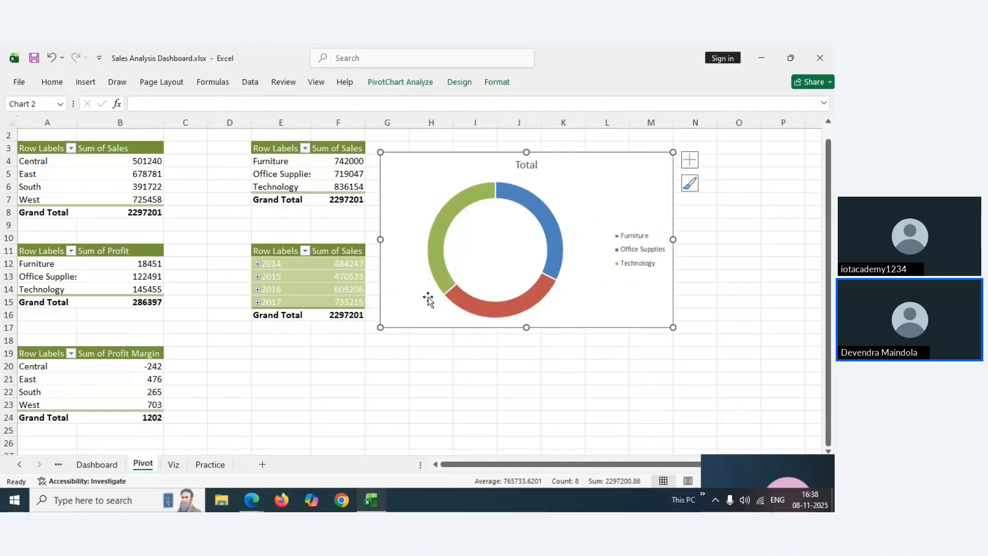
Move the doughnut chart off the Pivot sheet and paste it at I4 on Viz beside the column chart
click(98, 465)
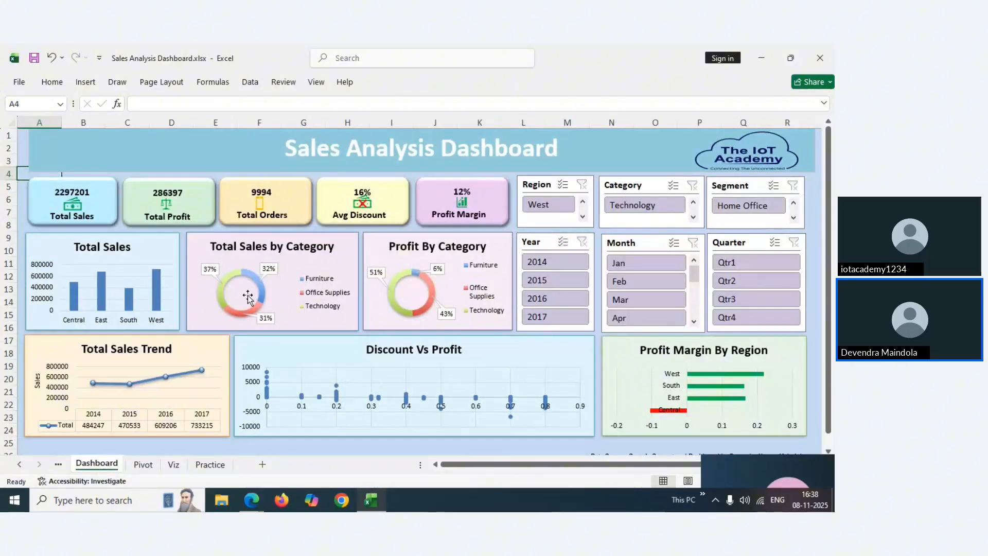
click(175, 466)
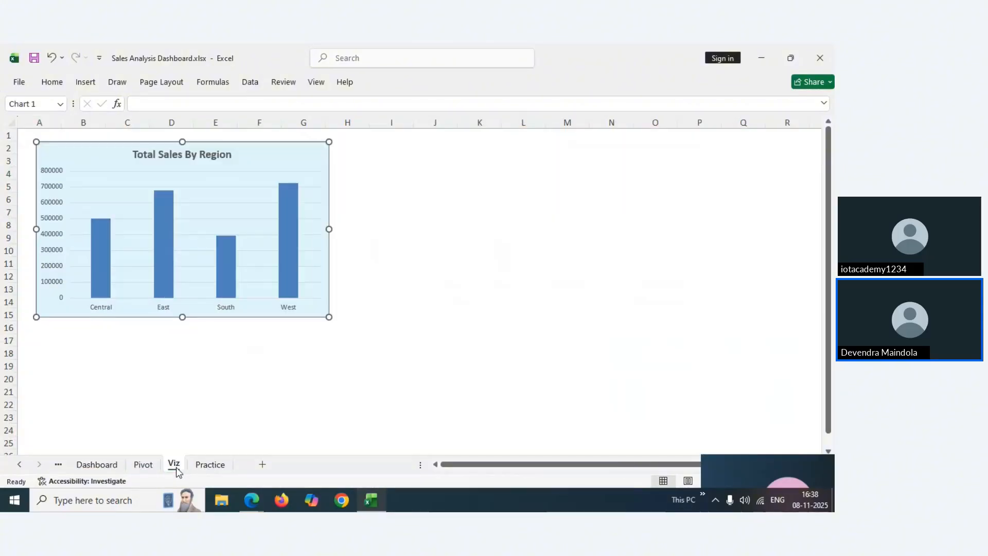
click(146, 465)
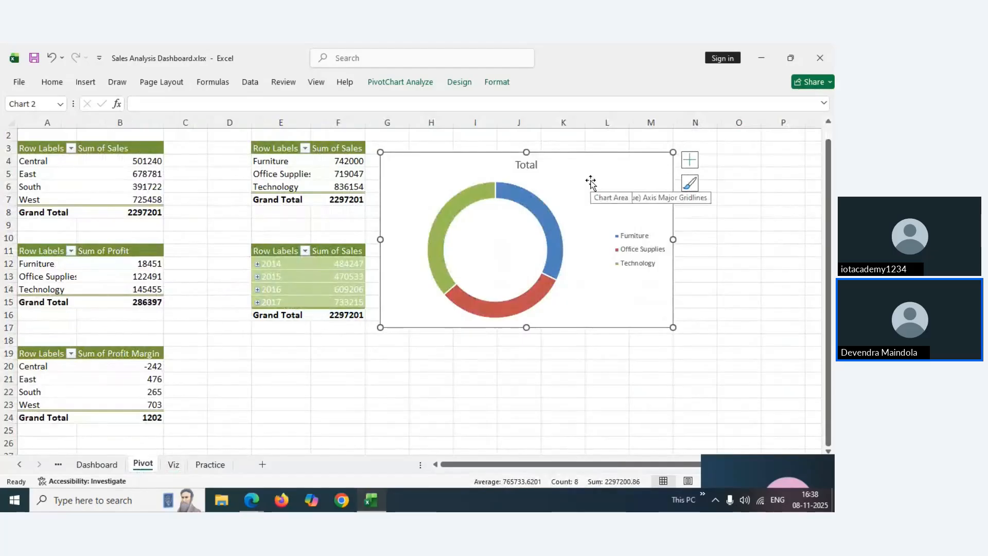
key(Delete)
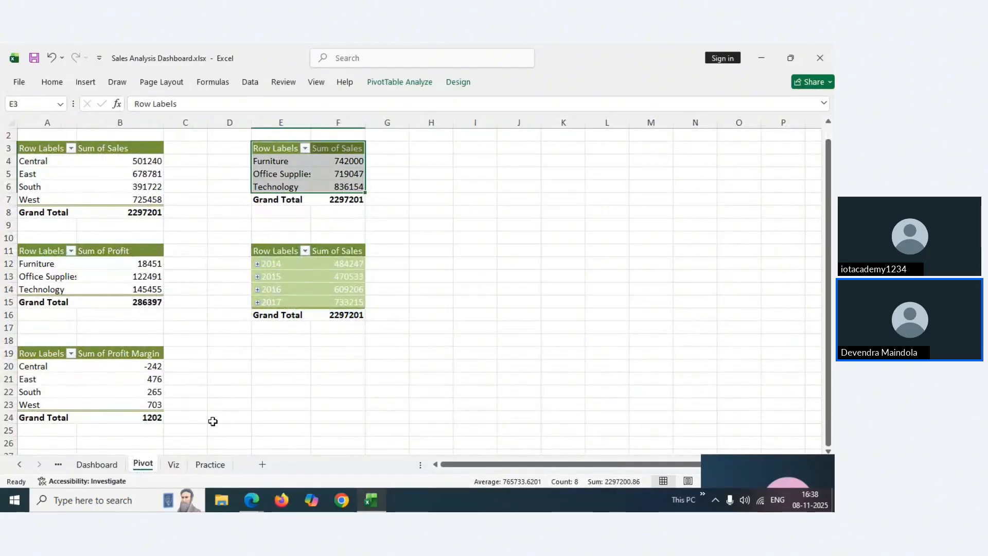
click(175, 465)
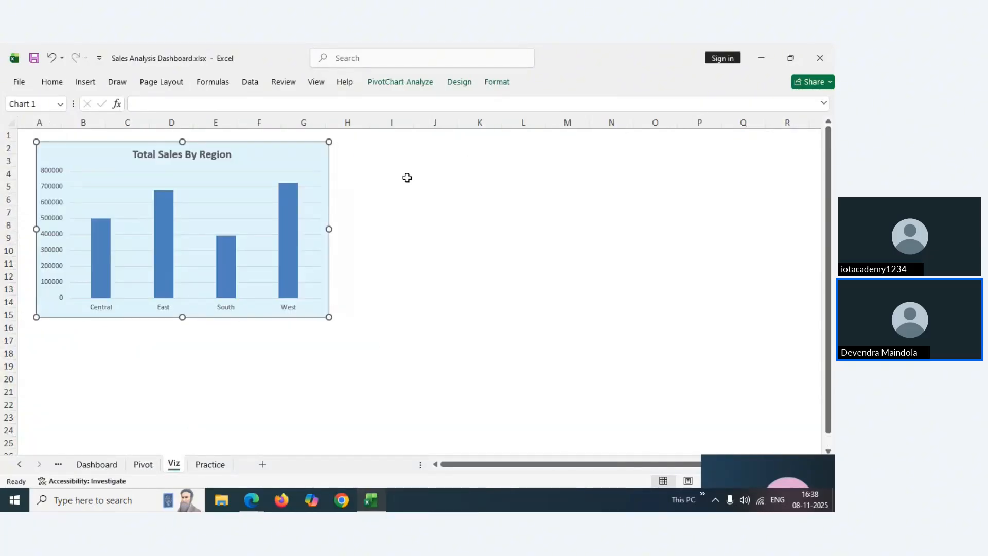
click(406, 176)
key(ctrl+v)
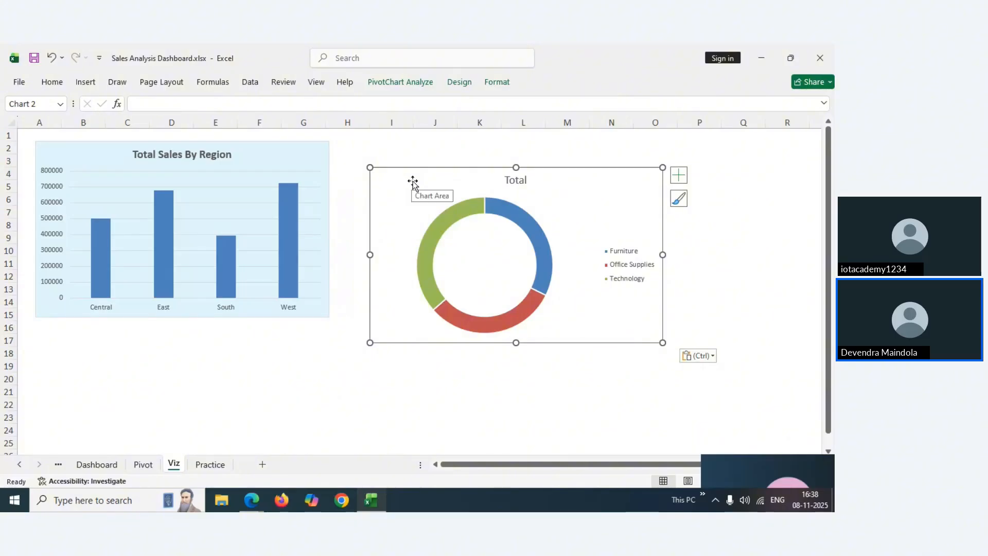
drag(410, 180, 394, 153)
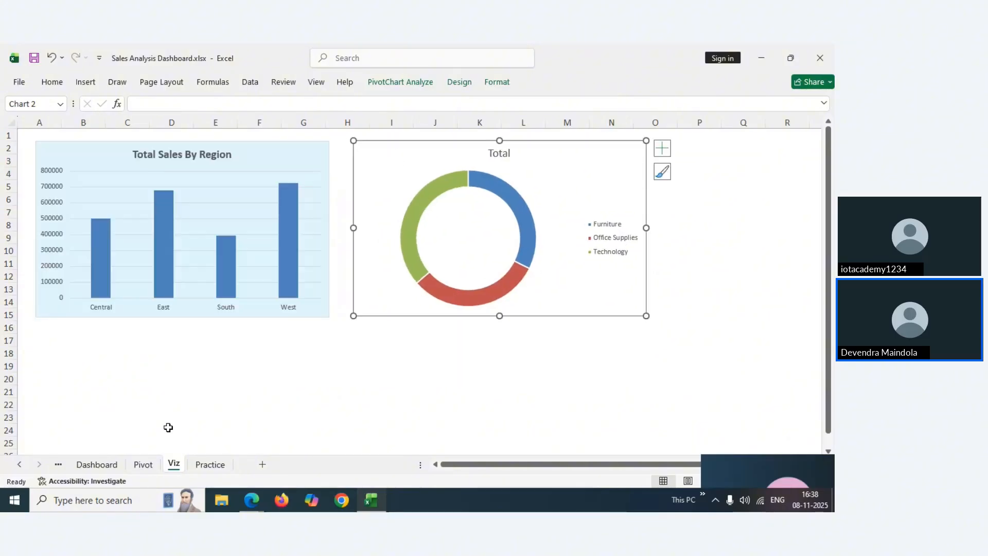
Review the Pivot and Dashboard sheets, then select the doughnut's Total title on Viz
click(144, 464)
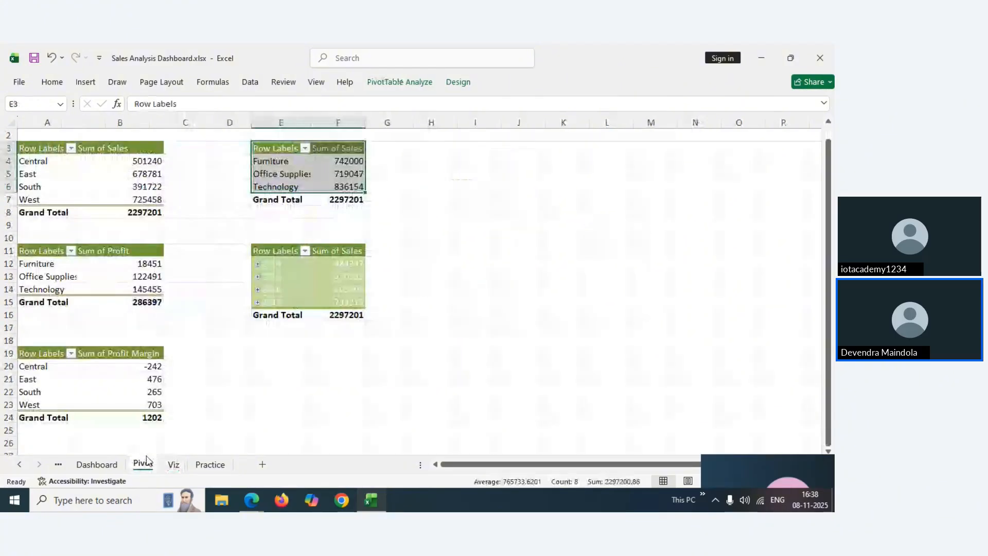
click(174, 465)
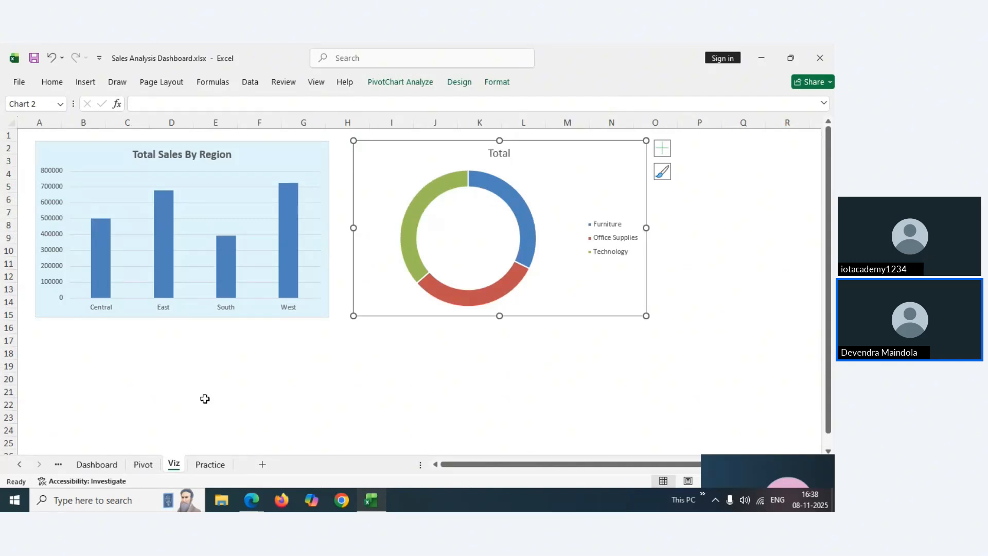
click(97, 465)
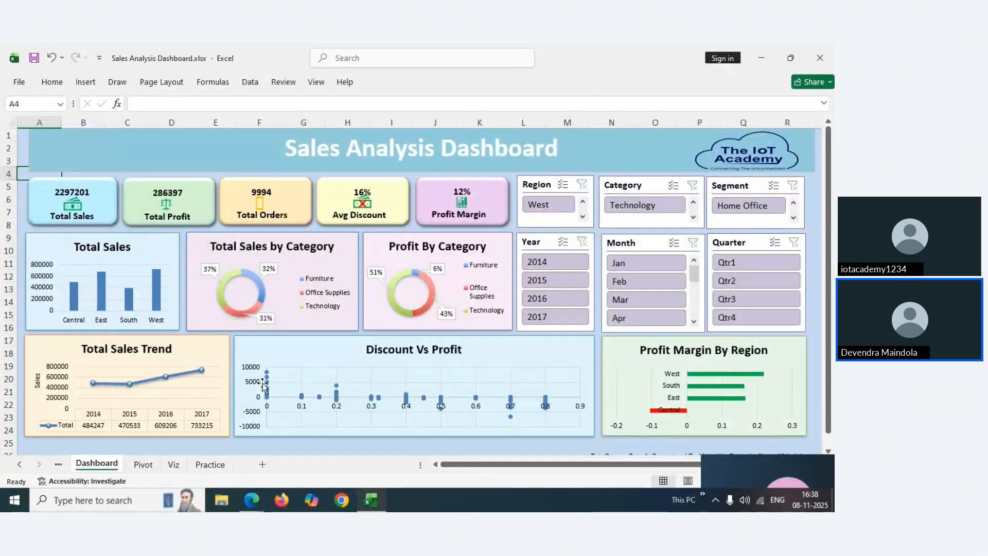
click(174, 465)
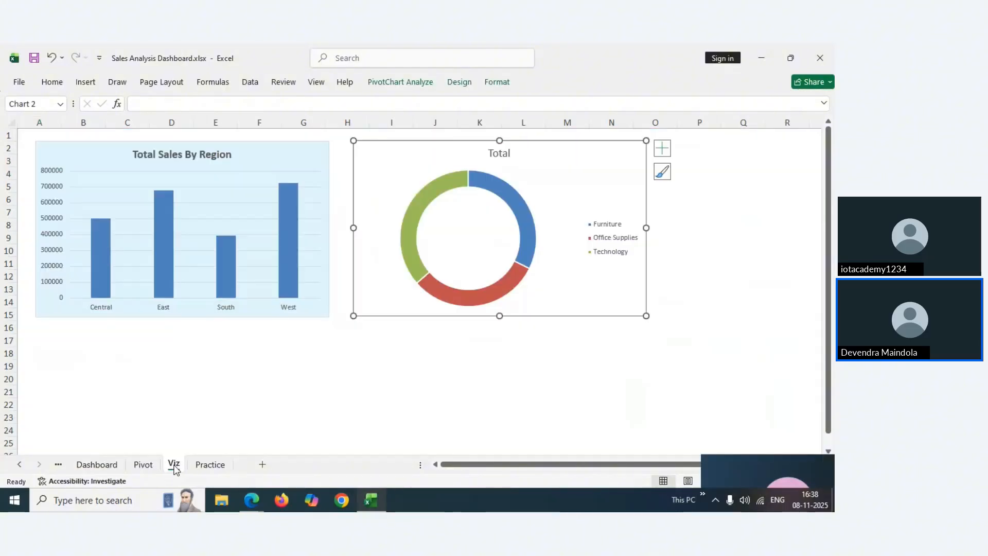
click(502, 155)
Retitle the doughnut chart 'Total Sales By Category' and make the title bold
double_click(502, 154)
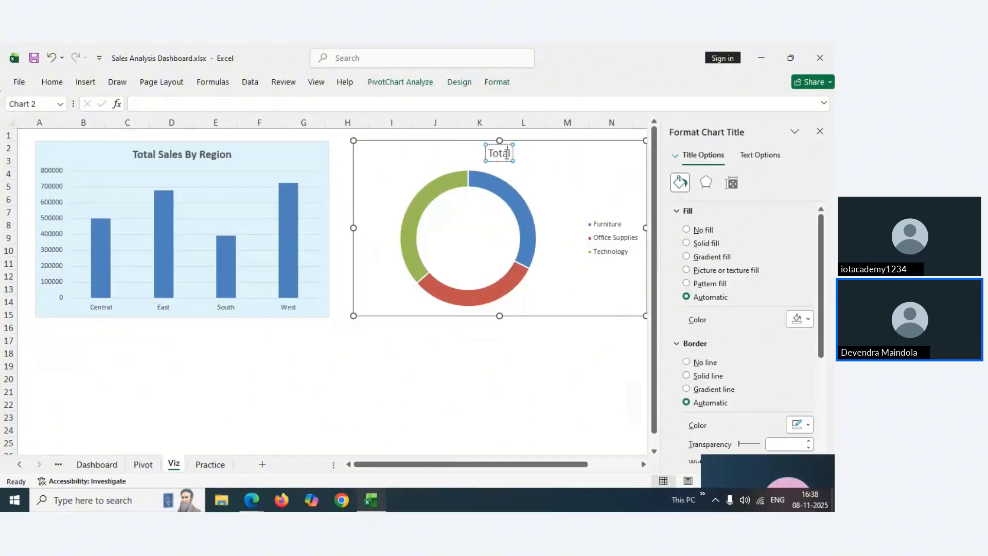
text(Sale)
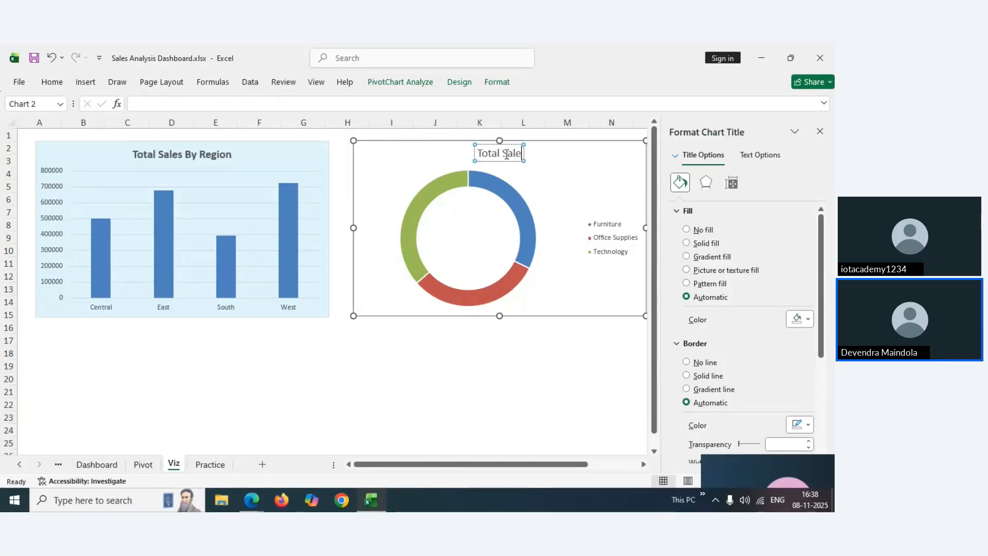
text(s BY)
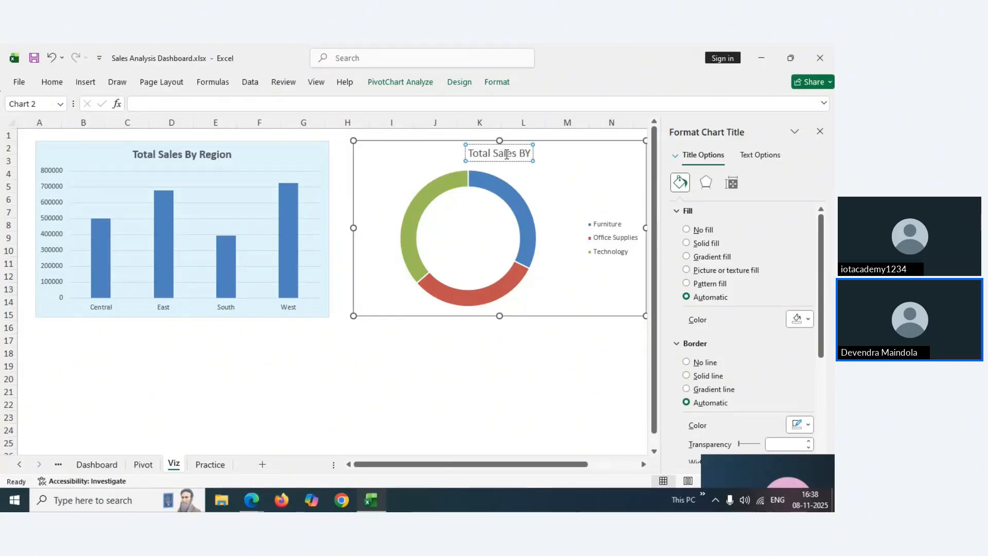
key(BackSpace)
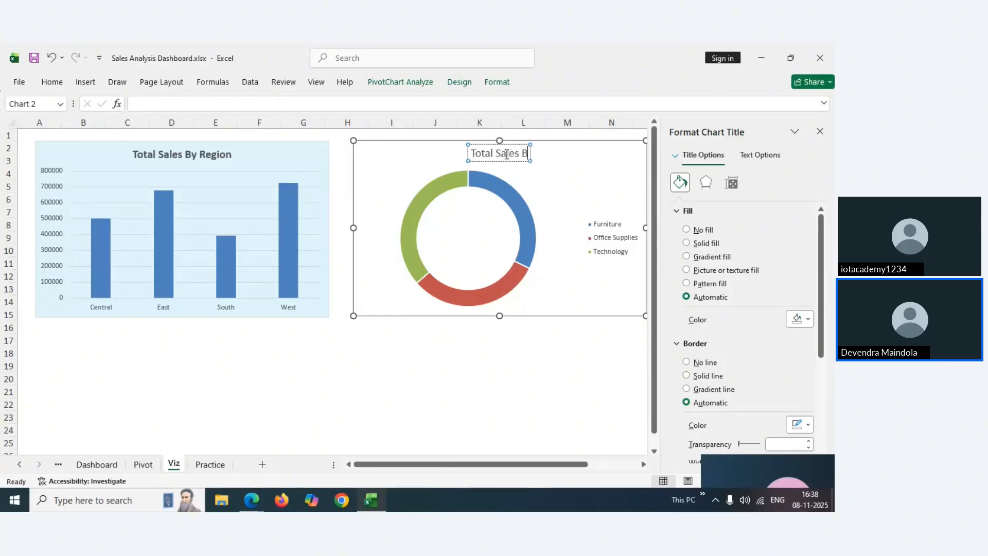
text(y Ca)
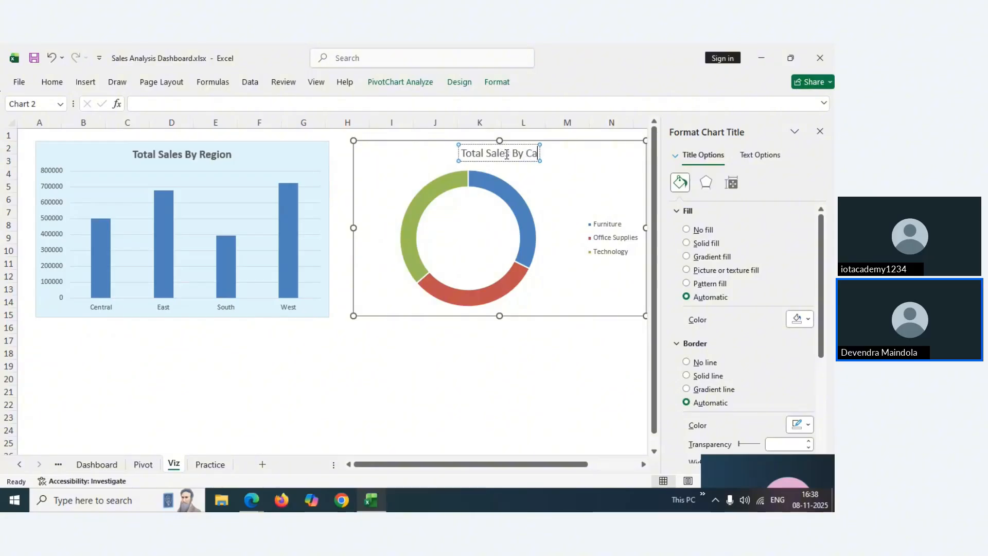
text(tegory)
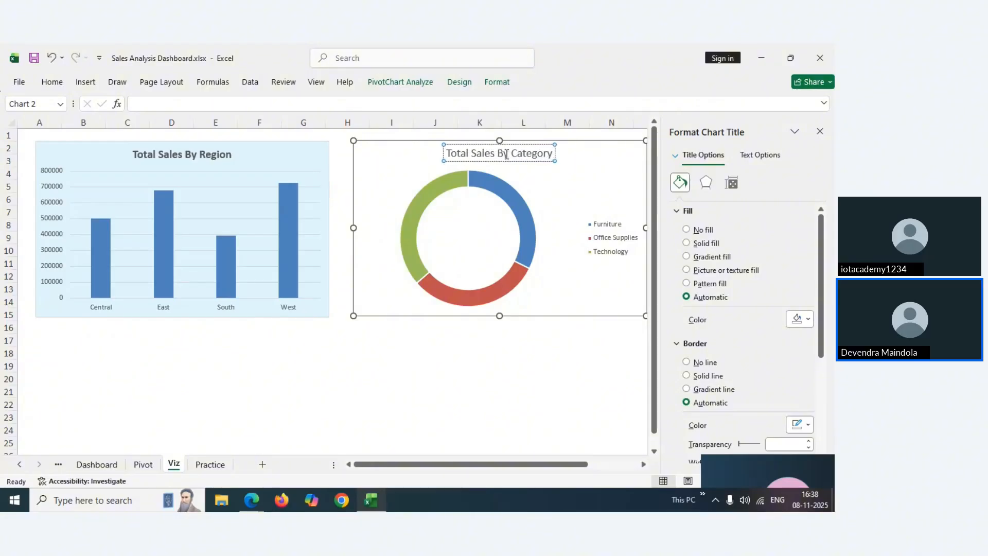
triple_click(507, 154)
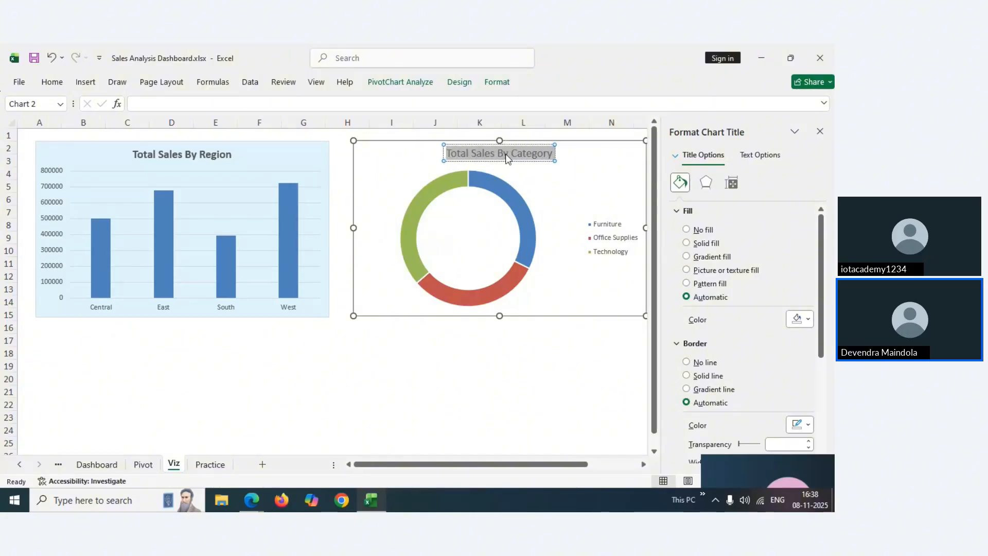
key(ctrl+b)
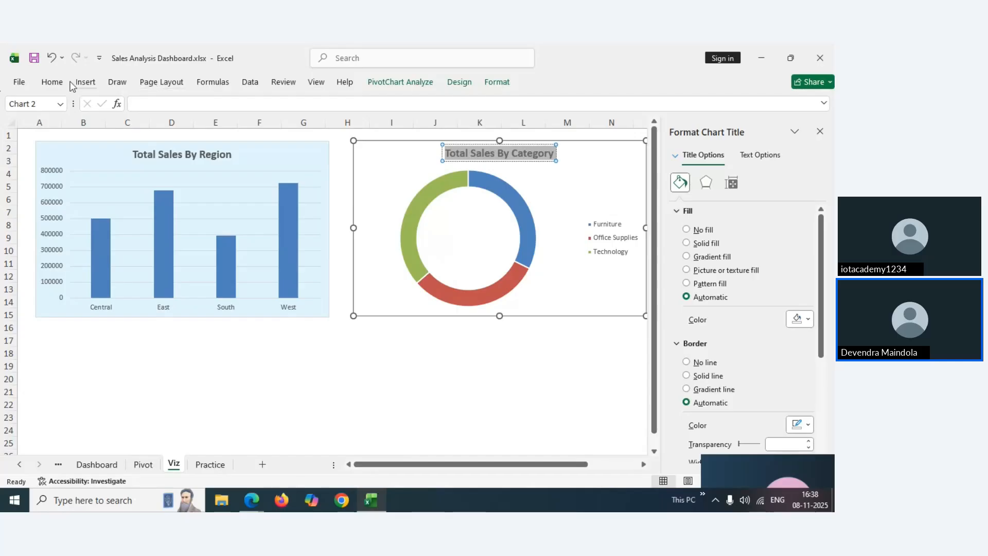
Close the Format Chart Title pane and select the doughnut's ring series
click(54, 82)
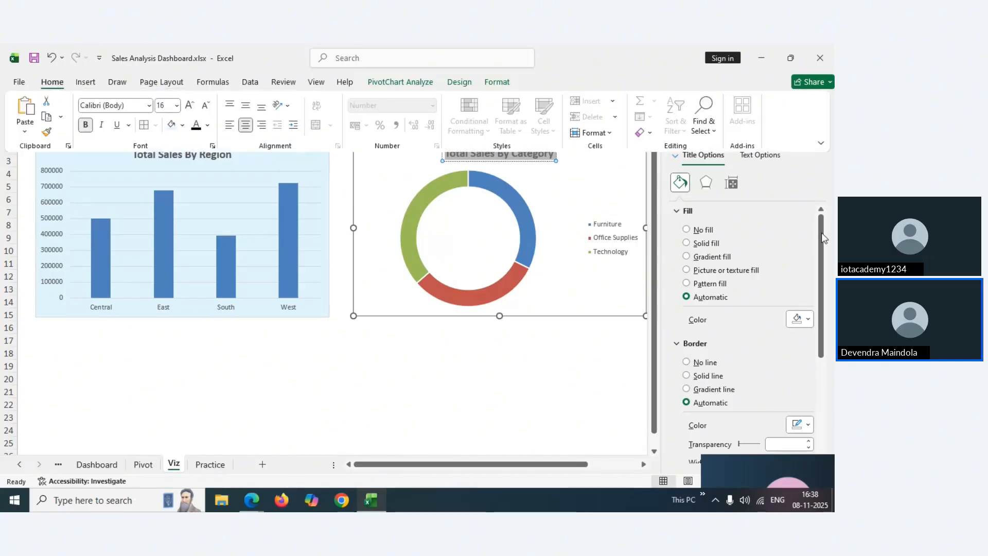
click(564, 341)
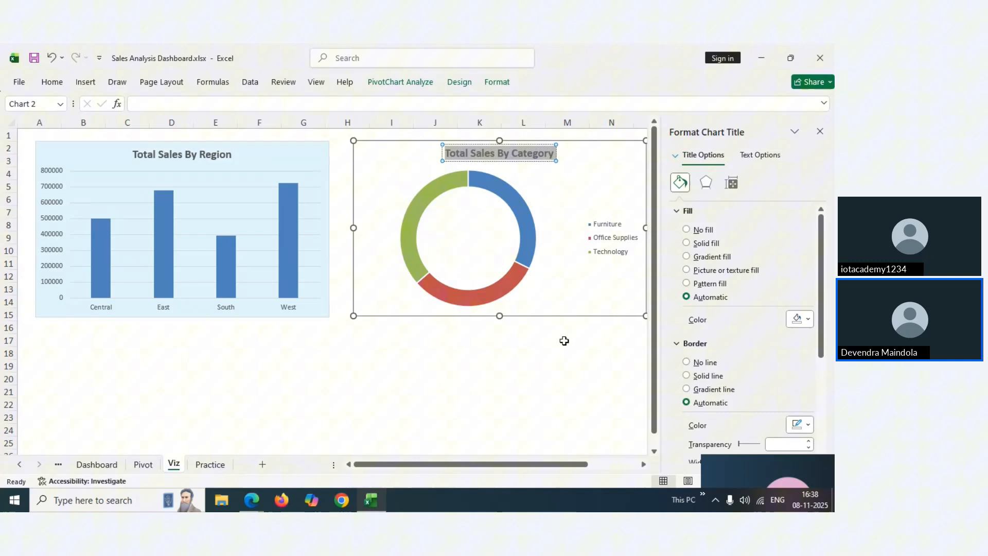
click(825, 135)
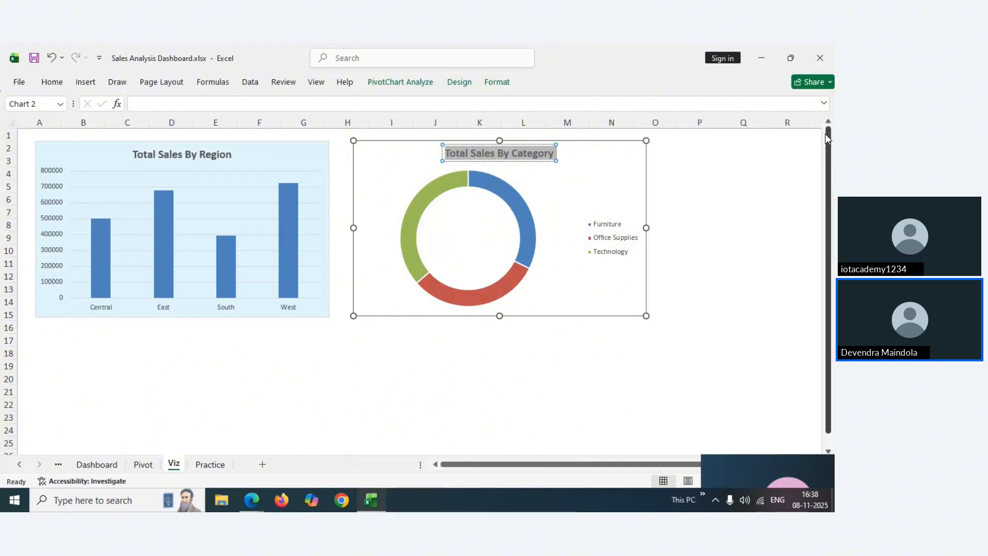
click(614, 177)
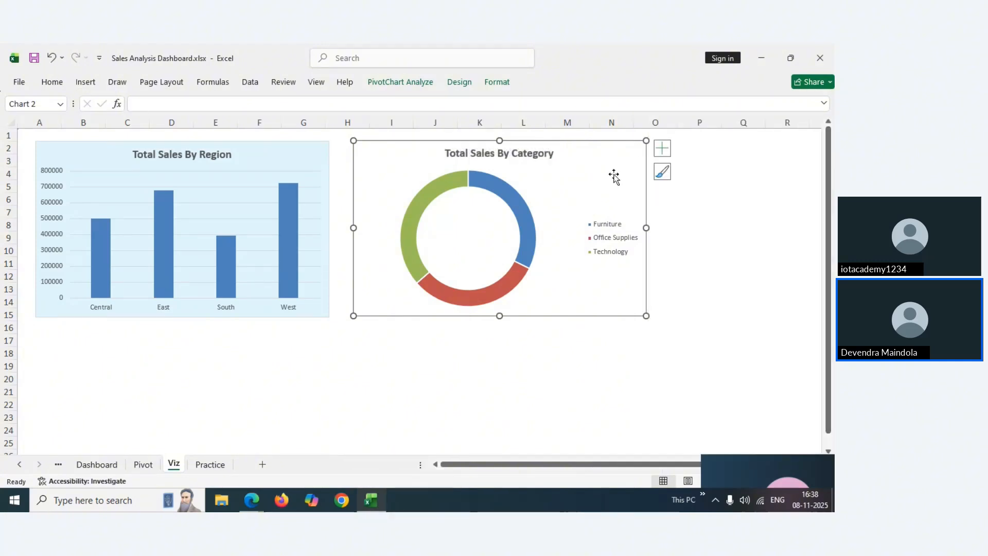
click(522, 202)
Add callout data labels showing category name and percentage to the doughnut's slices
right_click(523, 204)
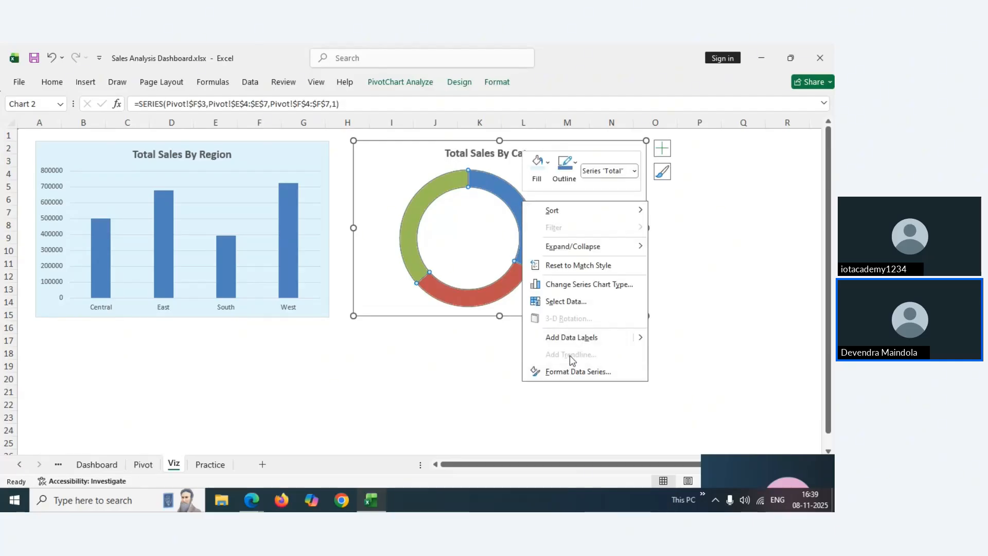
right_click(497, 190)
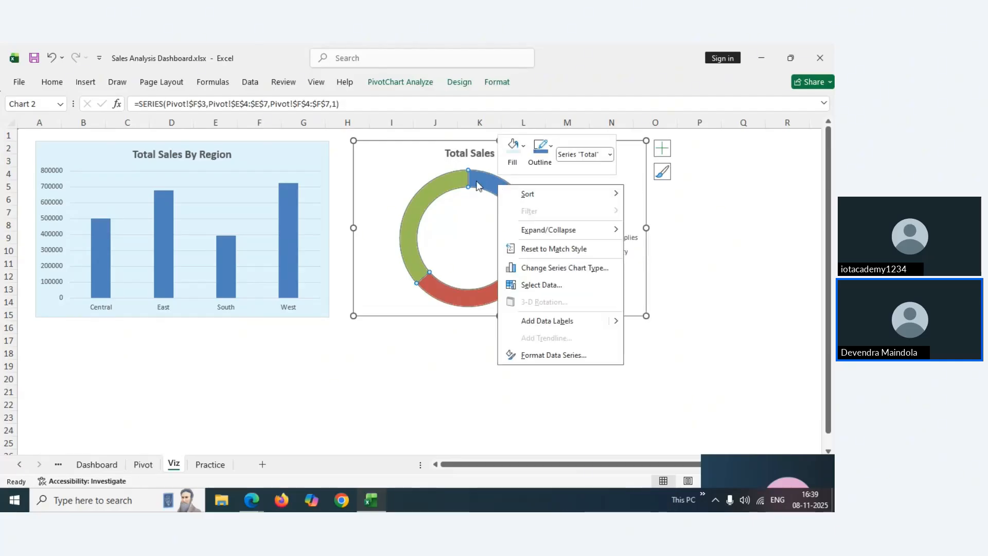
key(Escape)
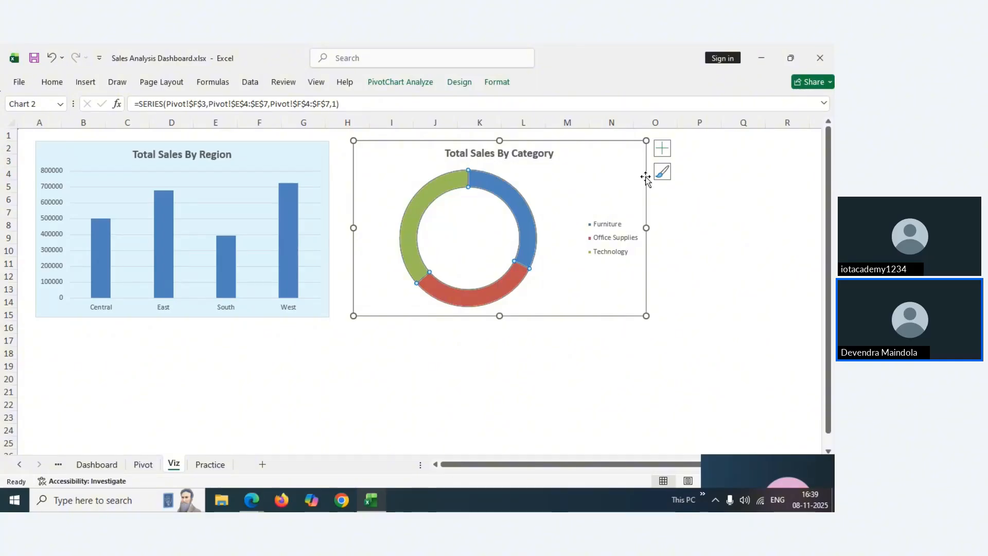
click(632, 161)
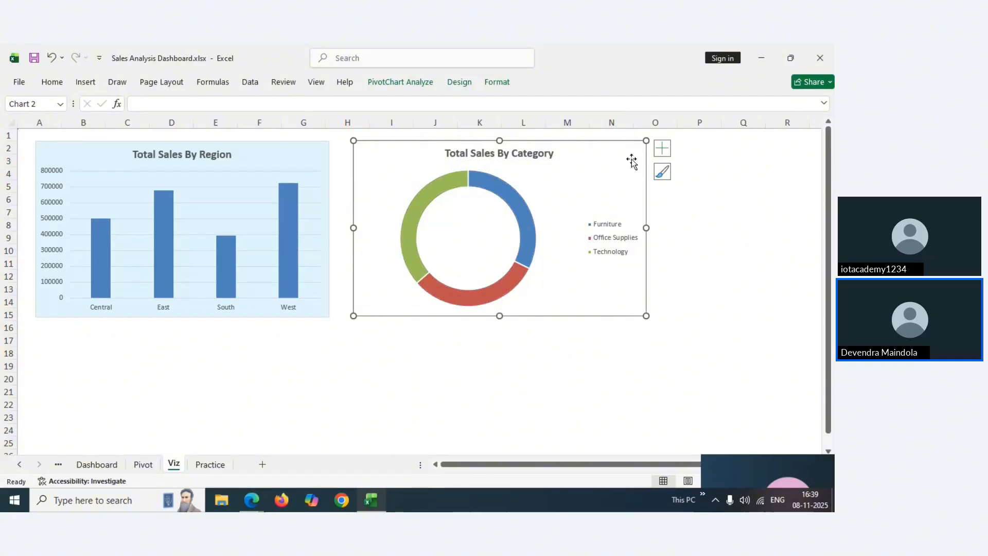
click(507, 194)
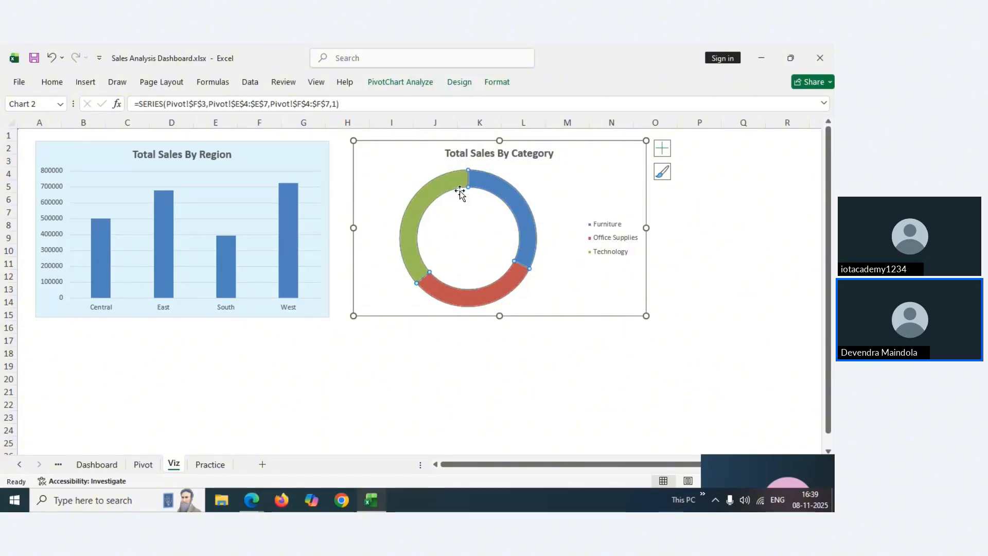
right_click(508, 202)
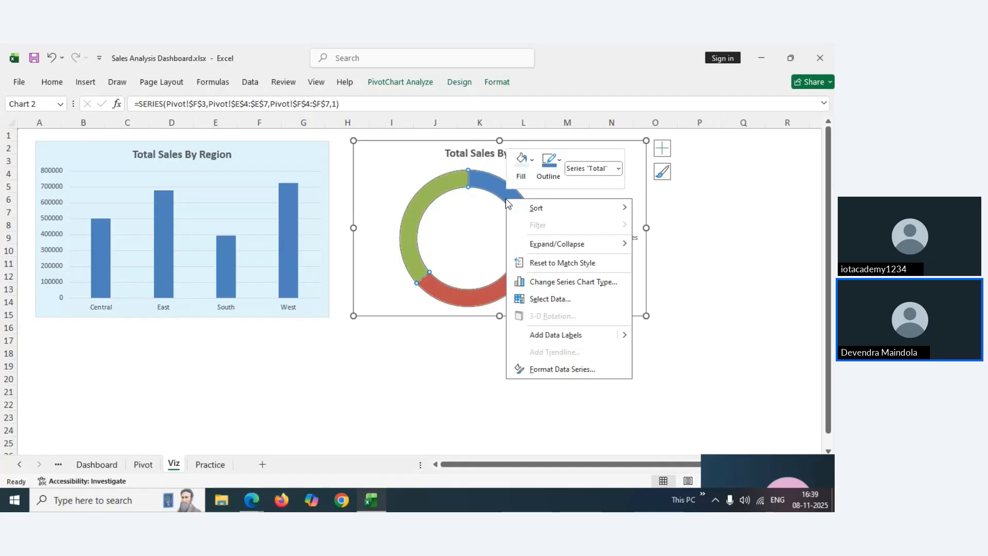
key(Escape)
right_click(498, 189)
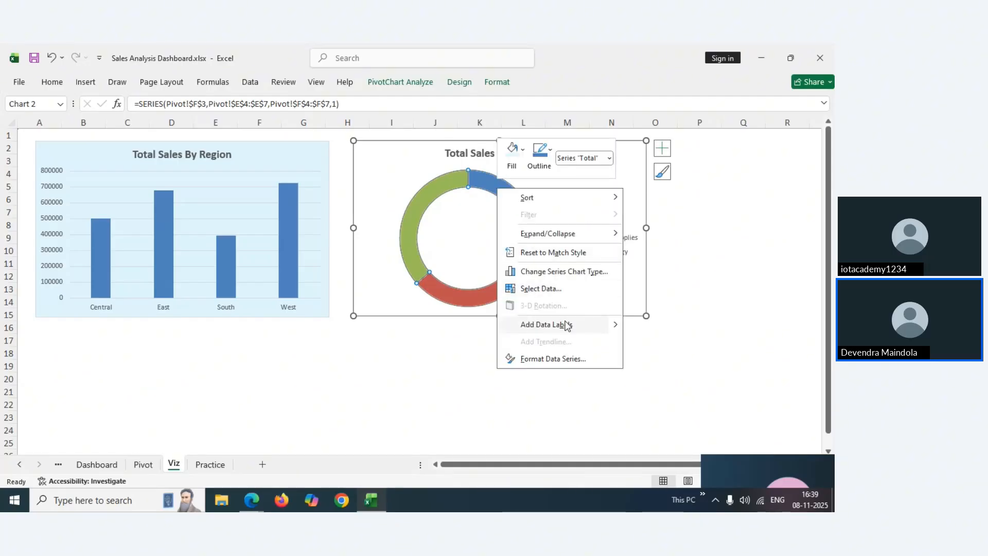
mouse_move(616, 329)
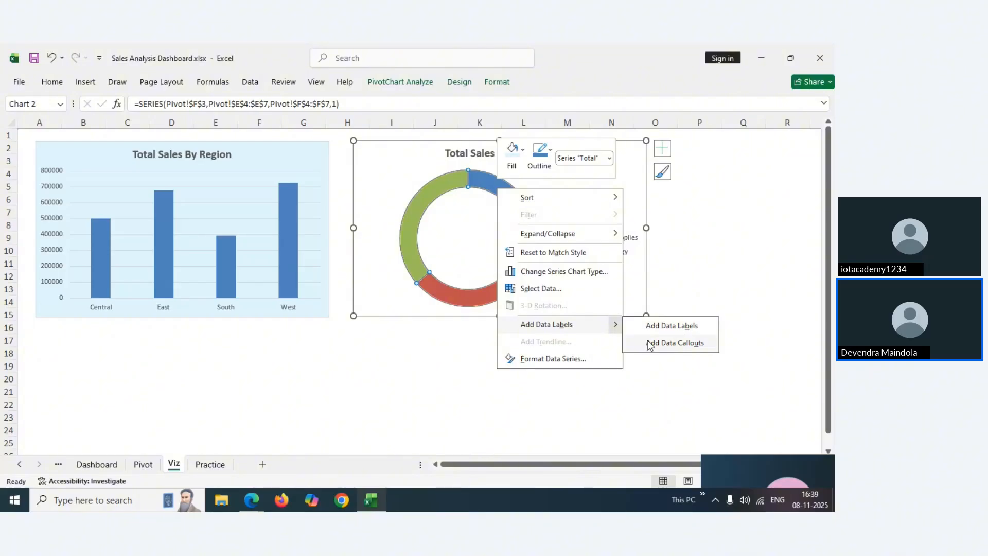
click(650, 344)
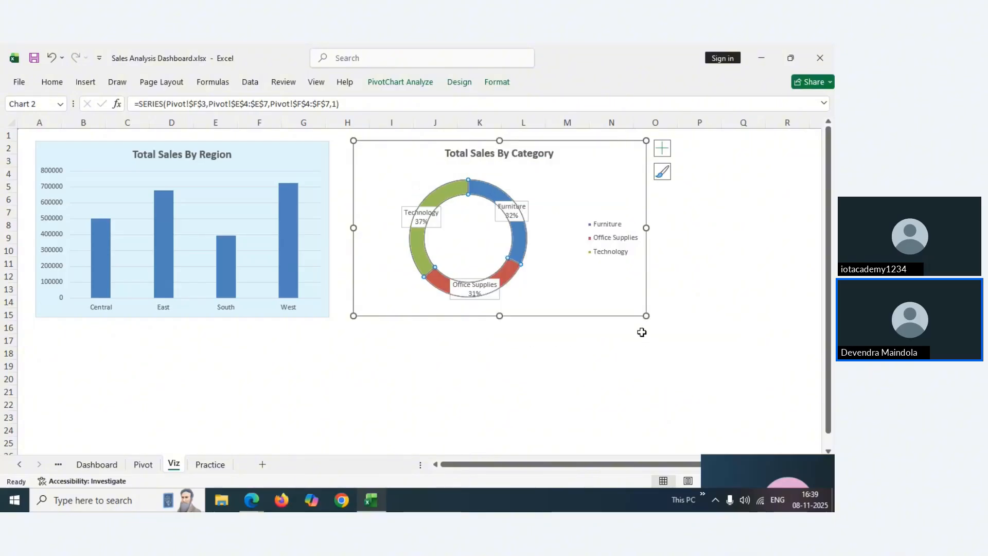
Select all three callout labels (Technology 37%, Furniture 32%, Office Supplies 31%) and bring up their options
click(517, 211)
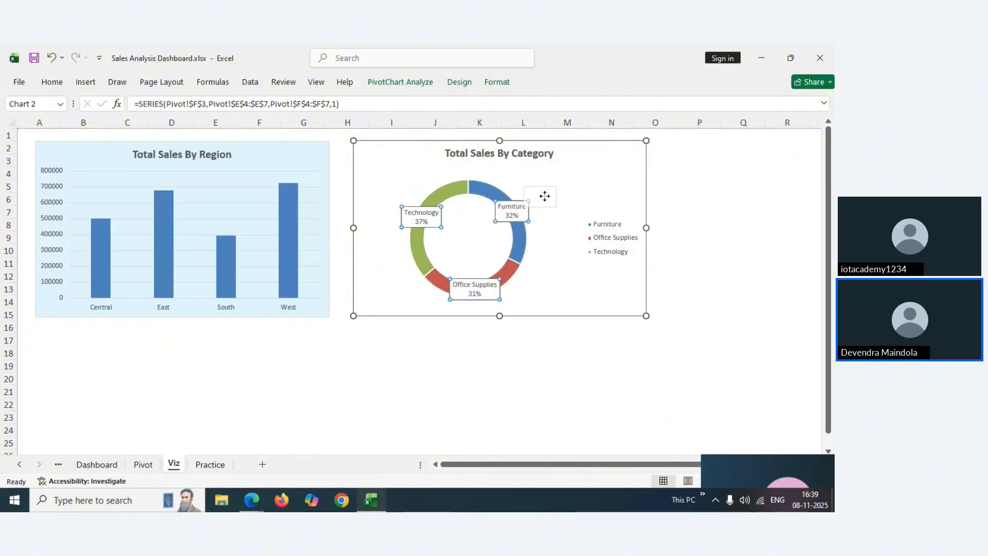
click(512, 214)
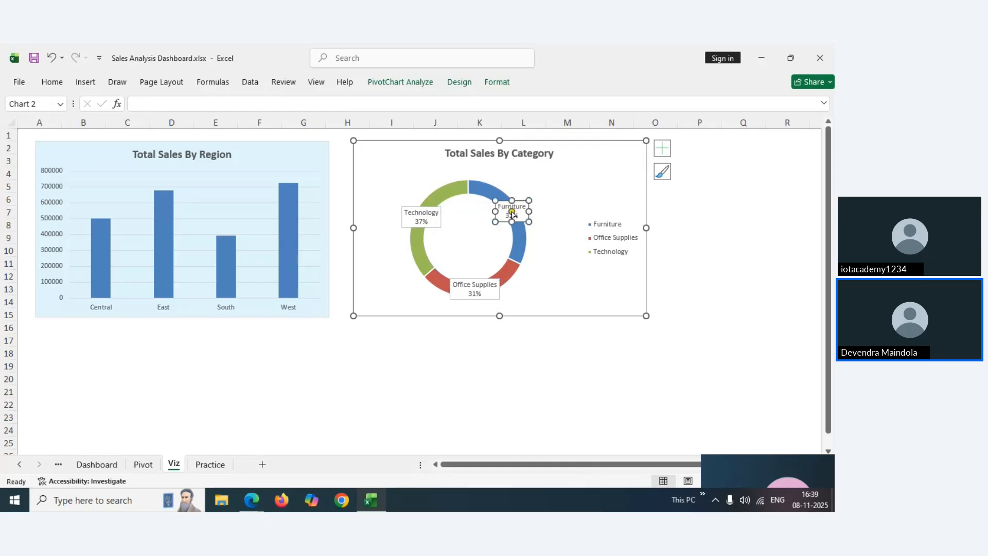
click(455, 236)
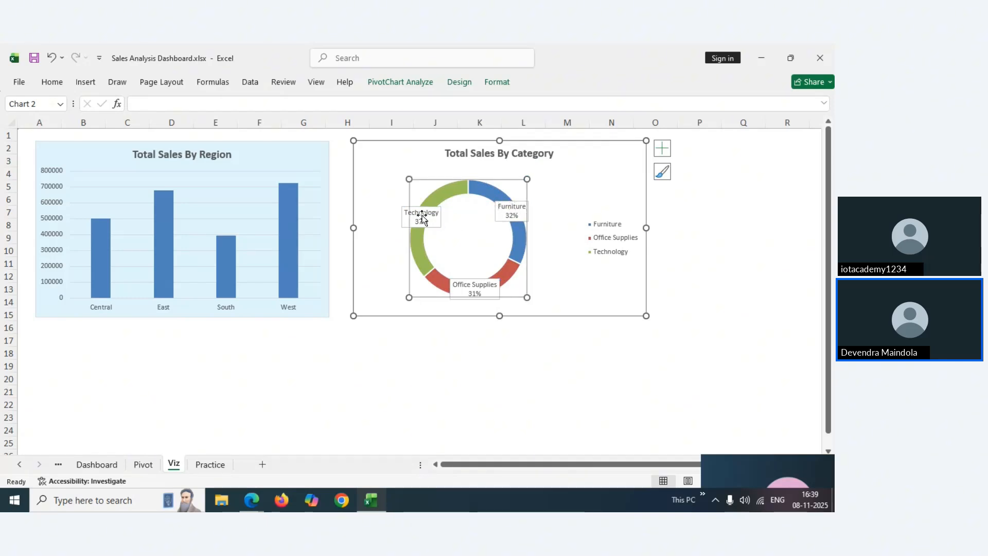
click(423, 218)
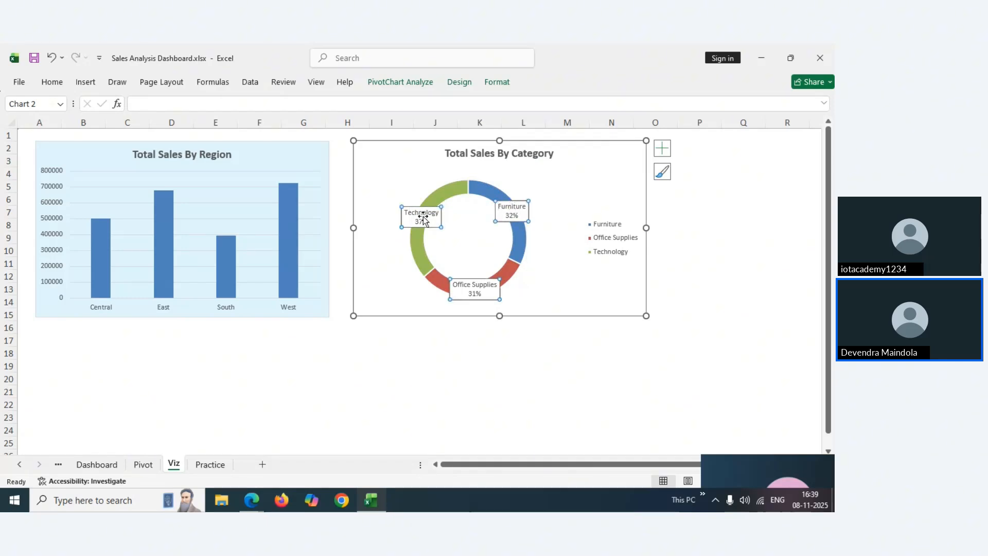
right_click(487, 293)
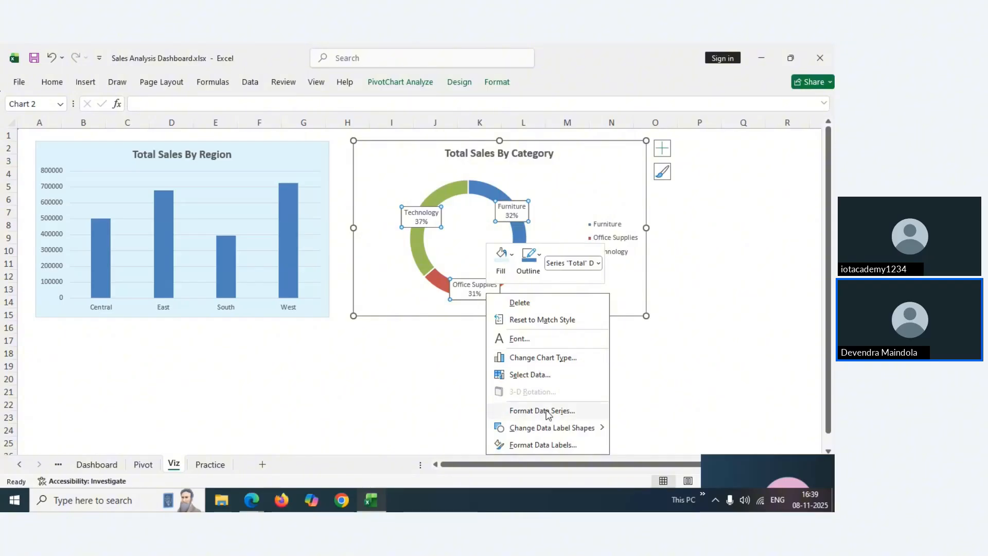
Uncheck Category Name in Format Data Labels so the labels show only 37%, 32%, 31%
click(538, 446)
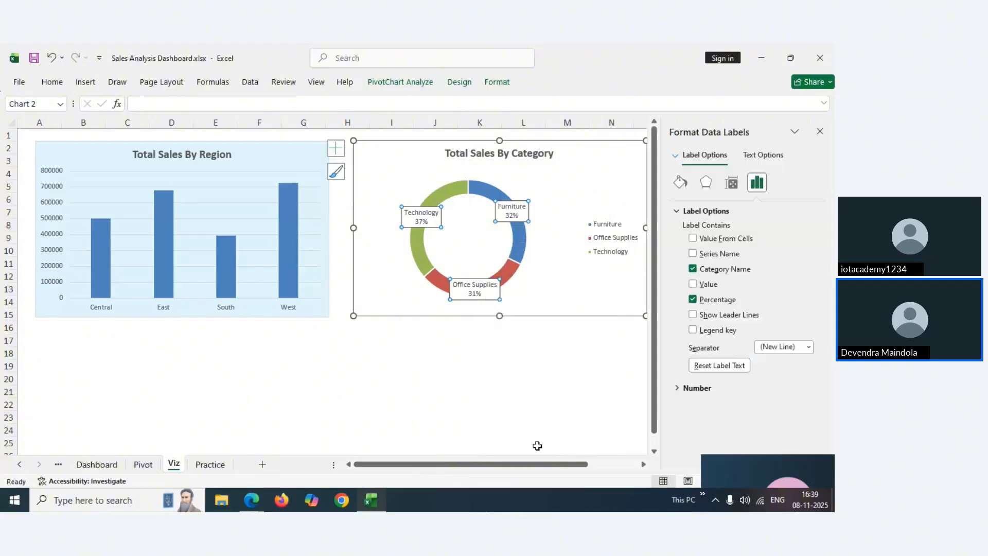
click(823, 132)
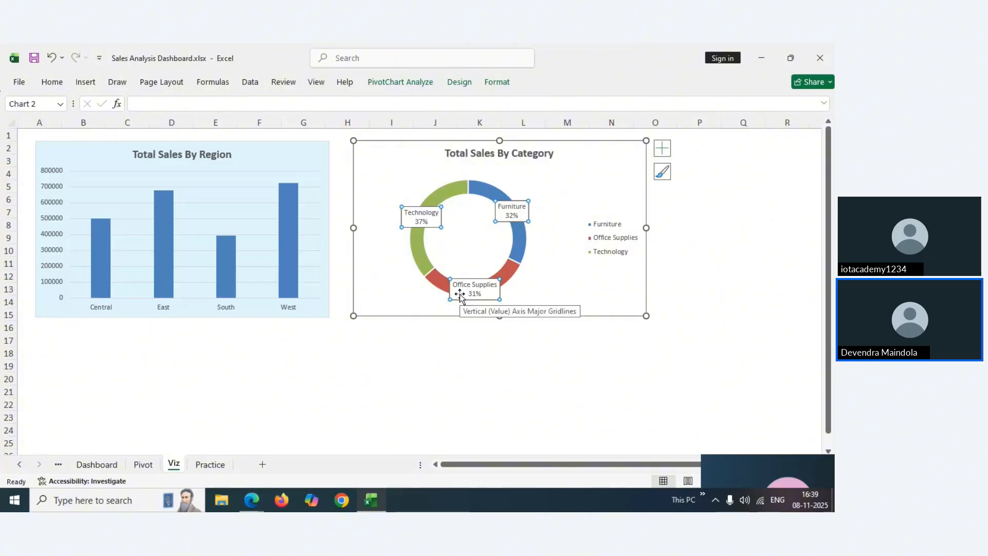
right_click(423, 218)
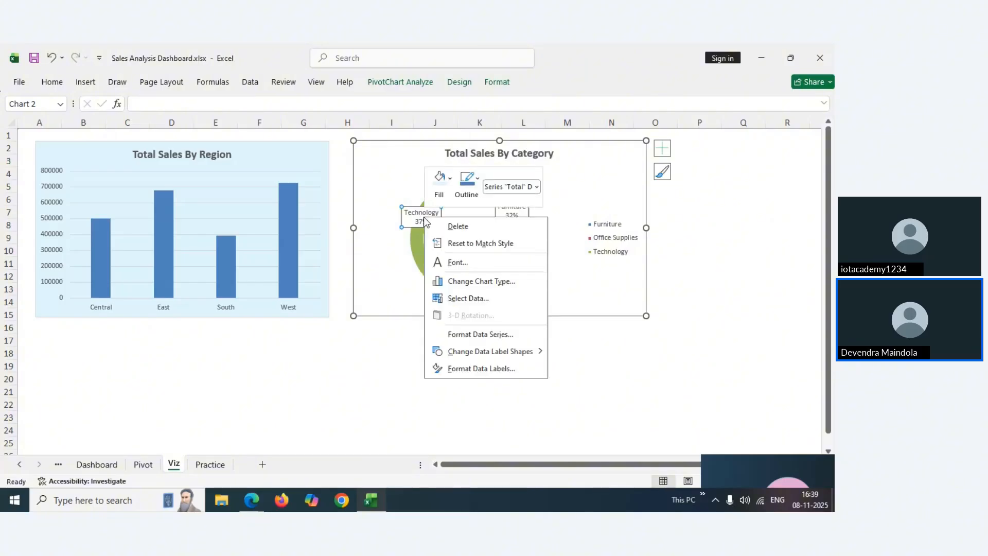
click(490, 375)
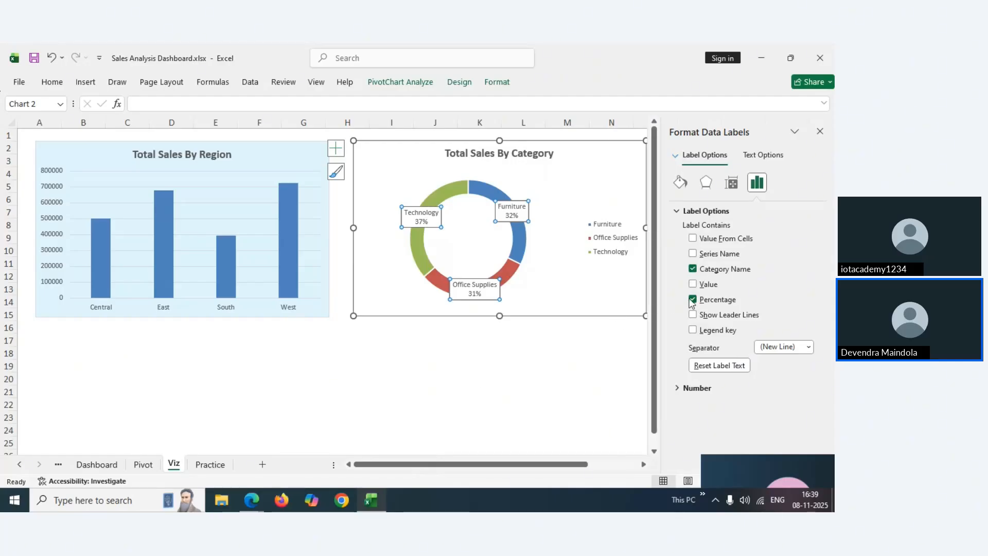
click(693, 269)
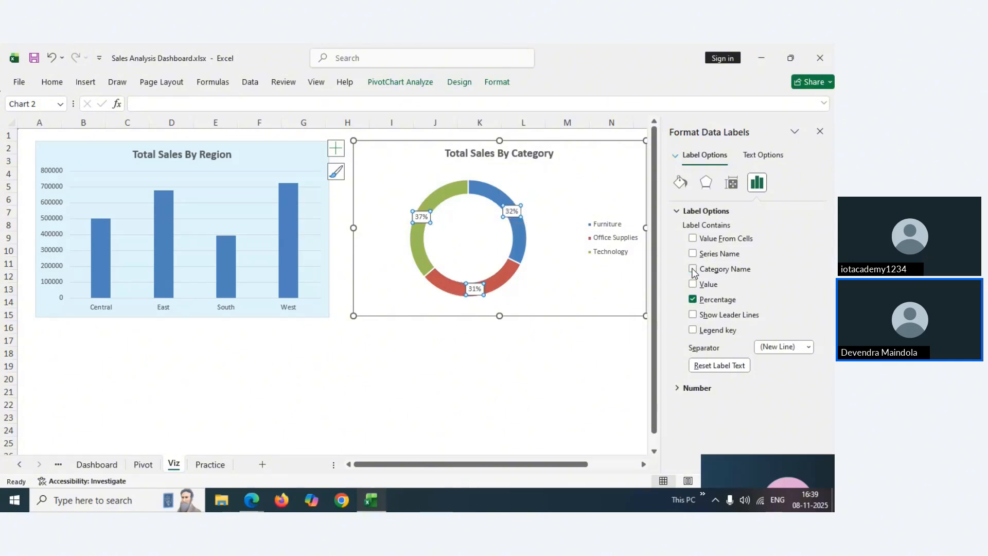
Drag the doughnut's 32%, 37% and 31% labels outside the ring, then switch to the Dashboard sheet
click(821, 133)
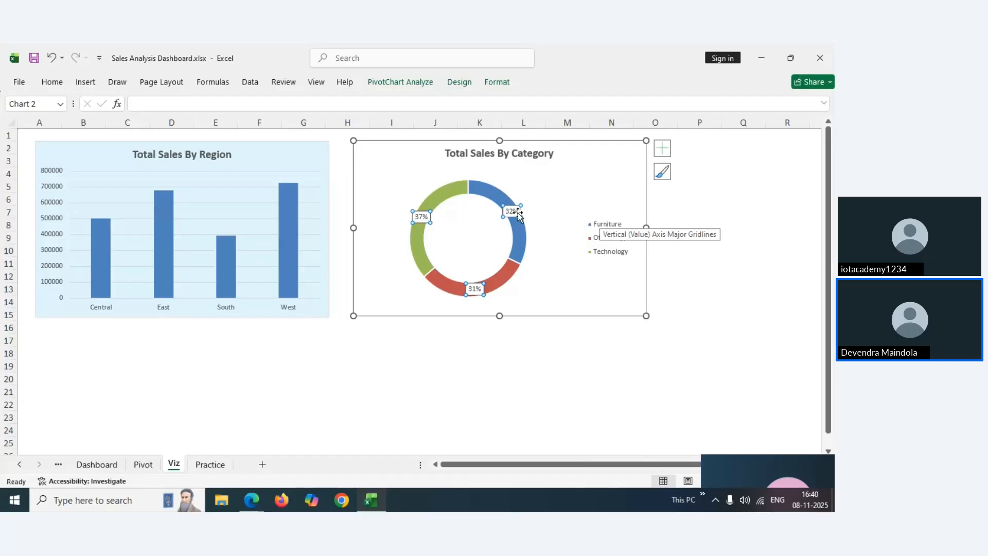
click(515, 212)
drag(515, 212, 546, 196)
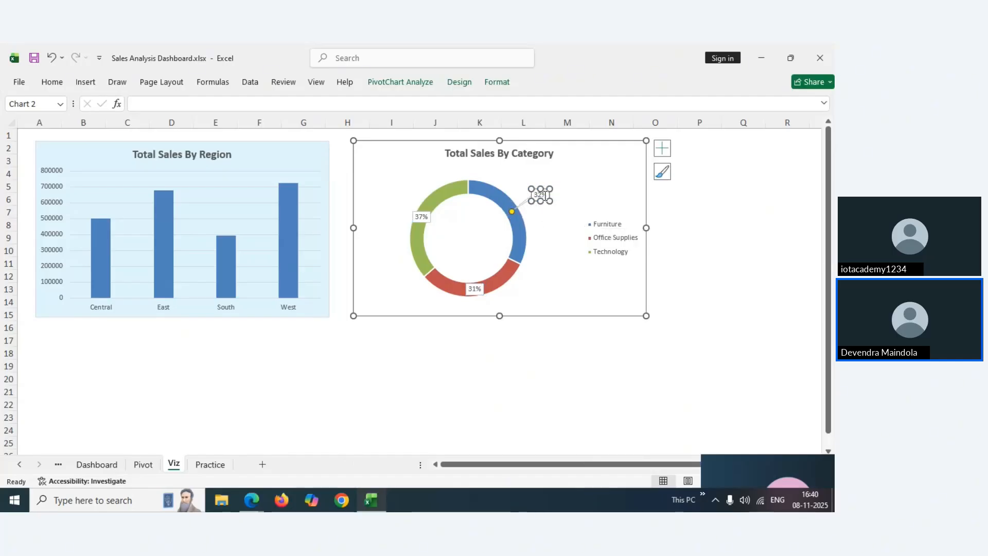
click(424, 215)
drag(424, 216, 397, 195)
click(475, 288)
drag(476, 288, 532, 297)
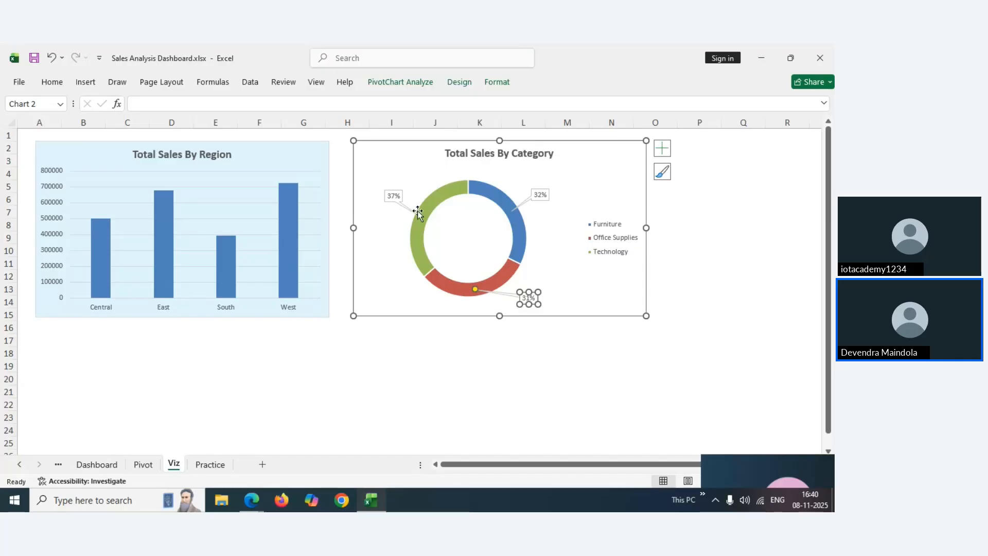
mouse_move(417, 207)
click(97, 465)
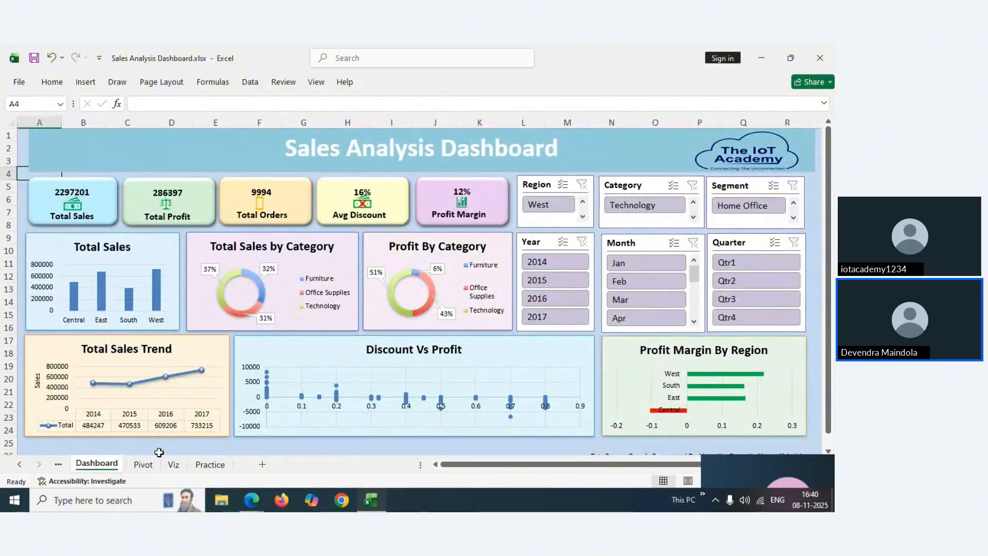
Nudge the Total Sales By Category doughnut slightly left on Viz, then return to Dashboard
click(147, 466)
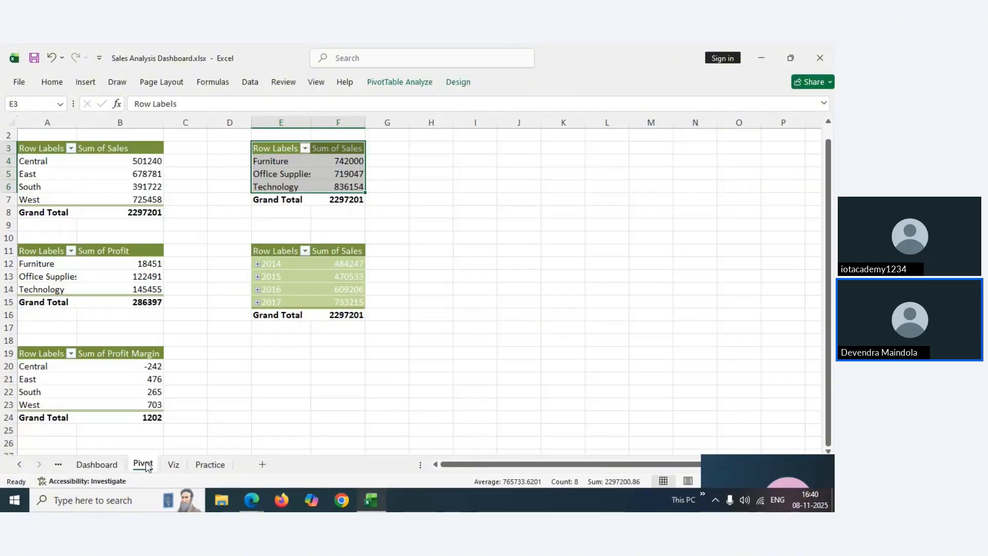
click(206, 465)
click(173, 466)
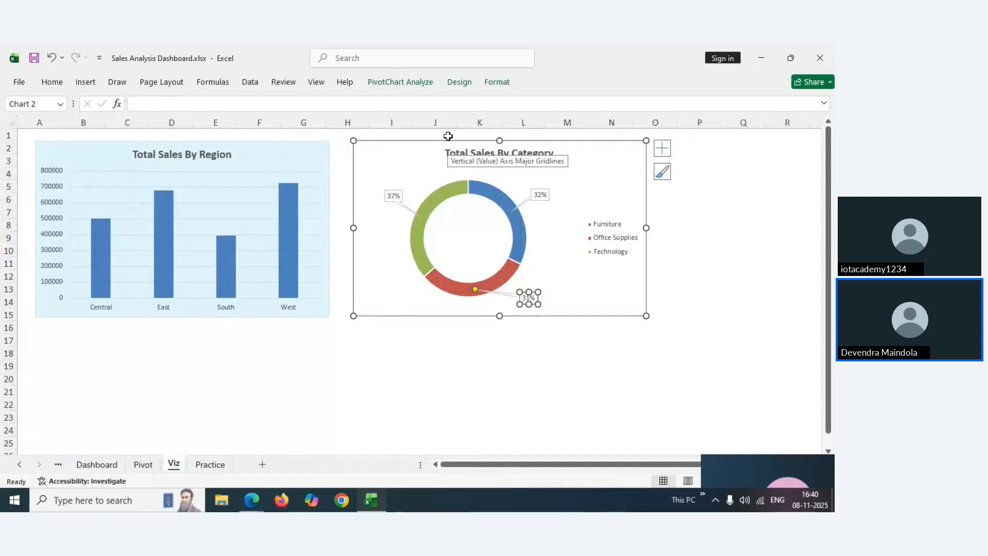
drag(401, 159, 392, 161)
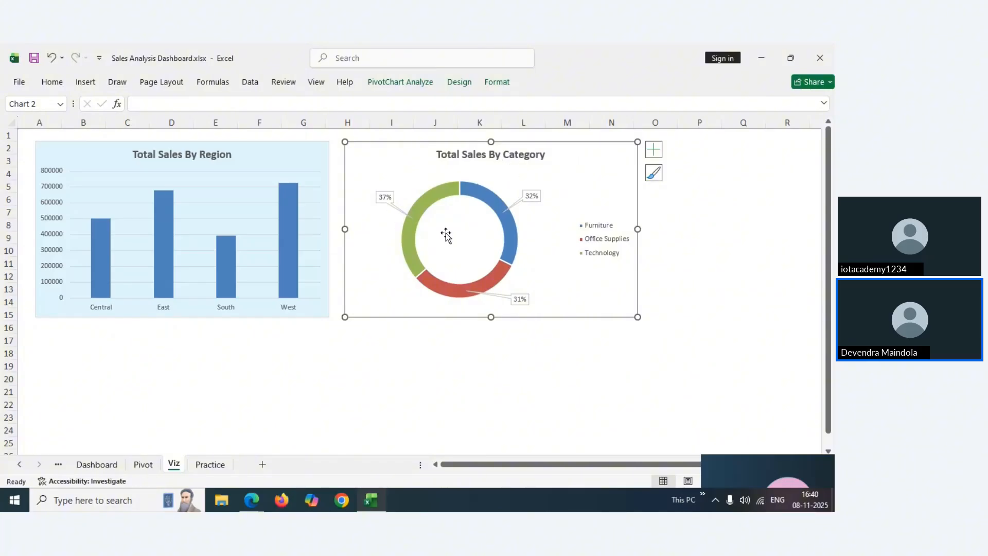
click(109, 468)
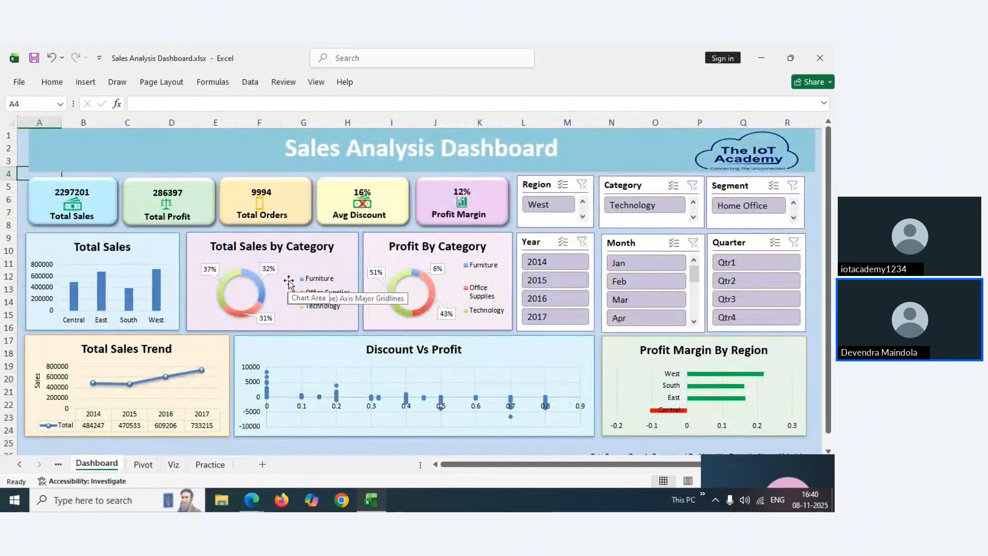
Copy hex F3E5F5 from the dashboard category doughnut's More Colors dialog, then go to Viz
click(289, 283)
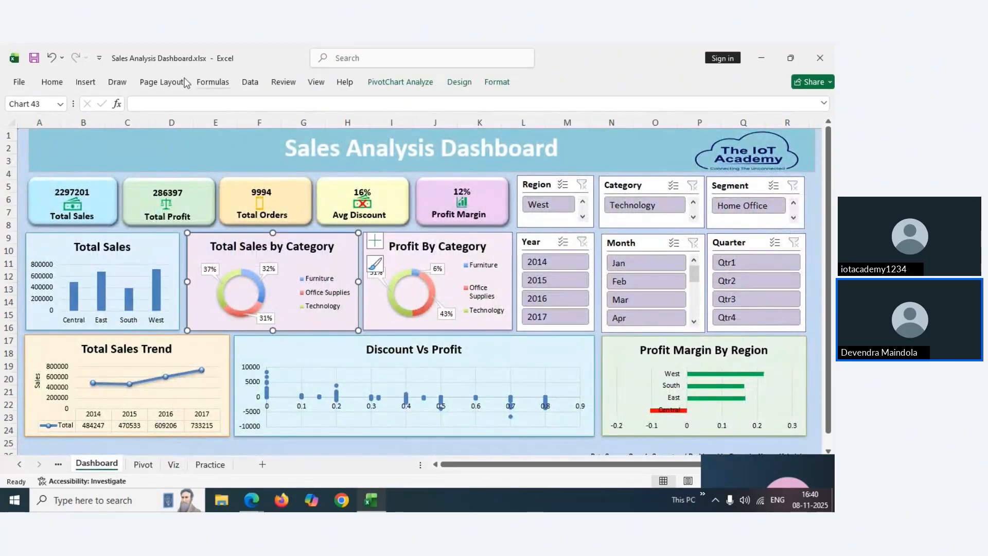
click(52, 83)
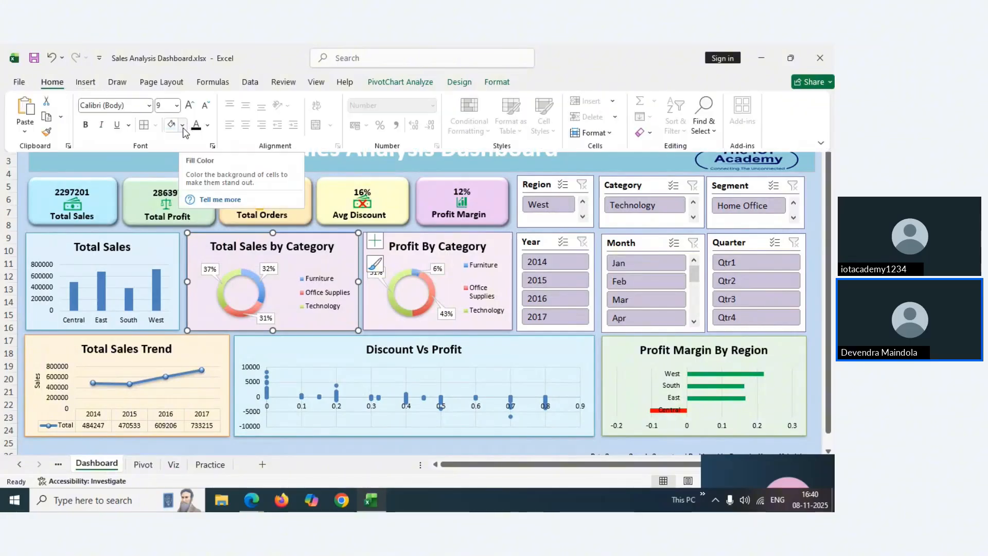
click(183, 126)
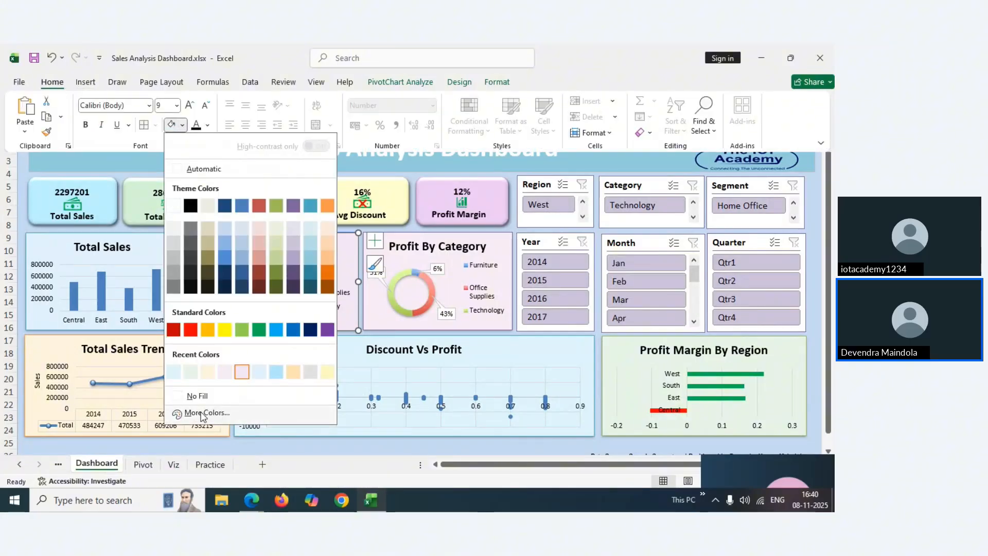
click(206, 413)
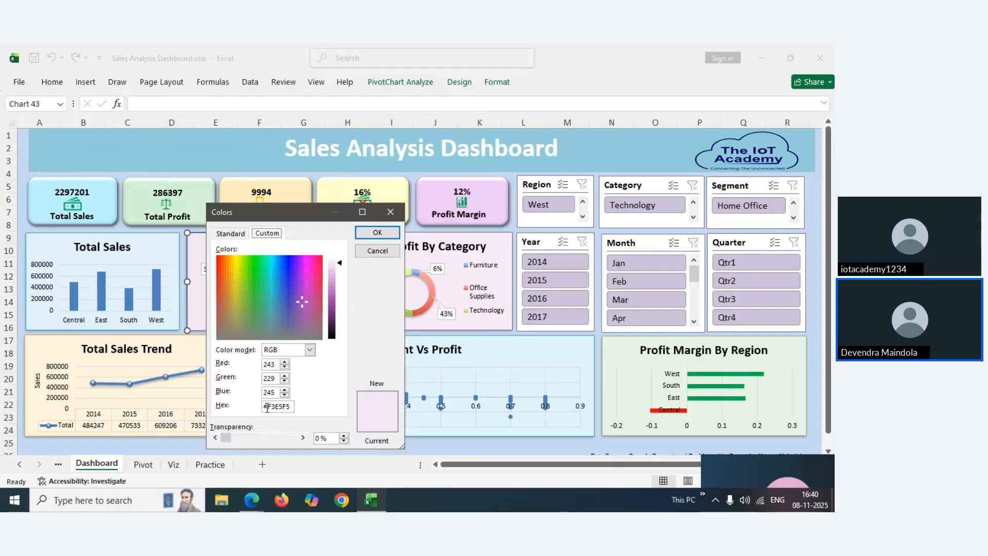
drag(268, 408, 291, 407)
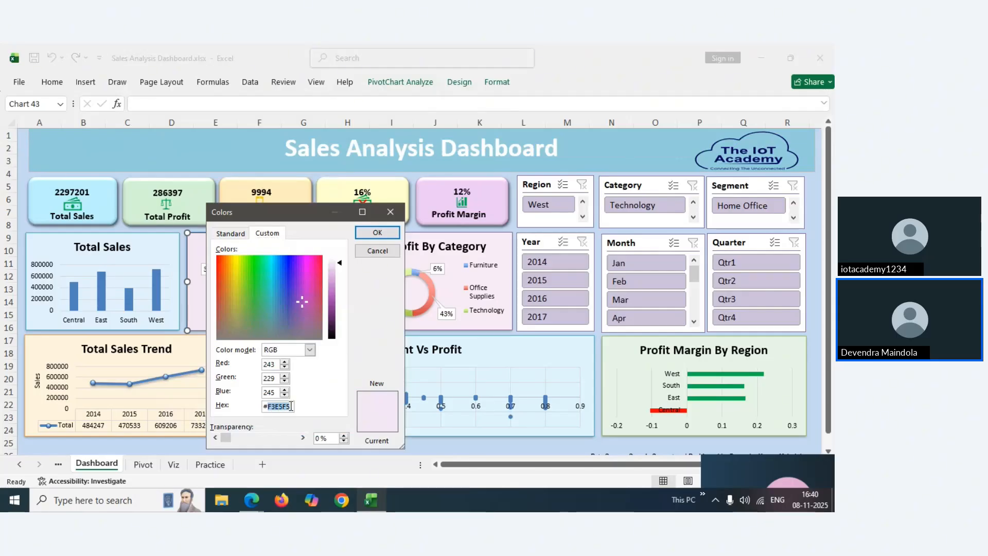
right_click(284, 406)
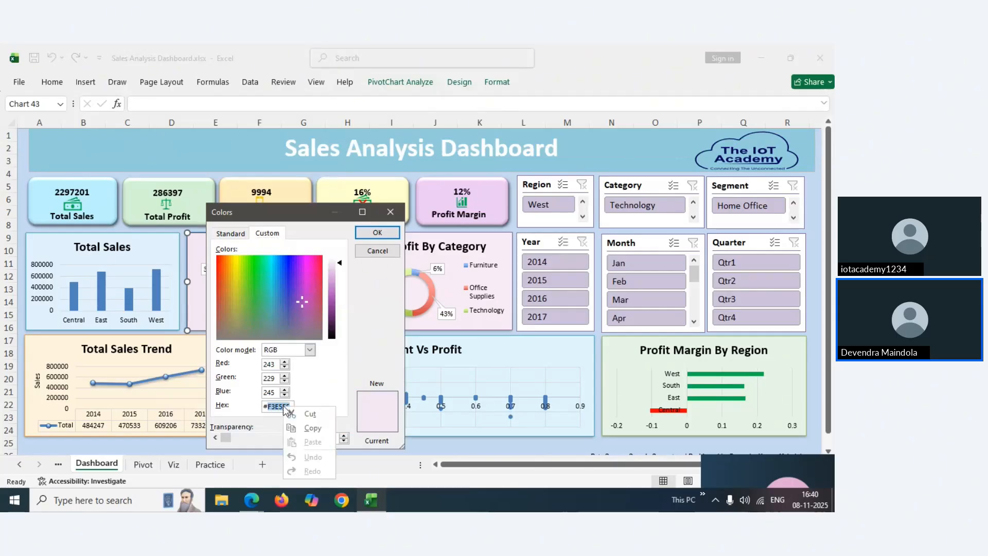
click(310, 429)
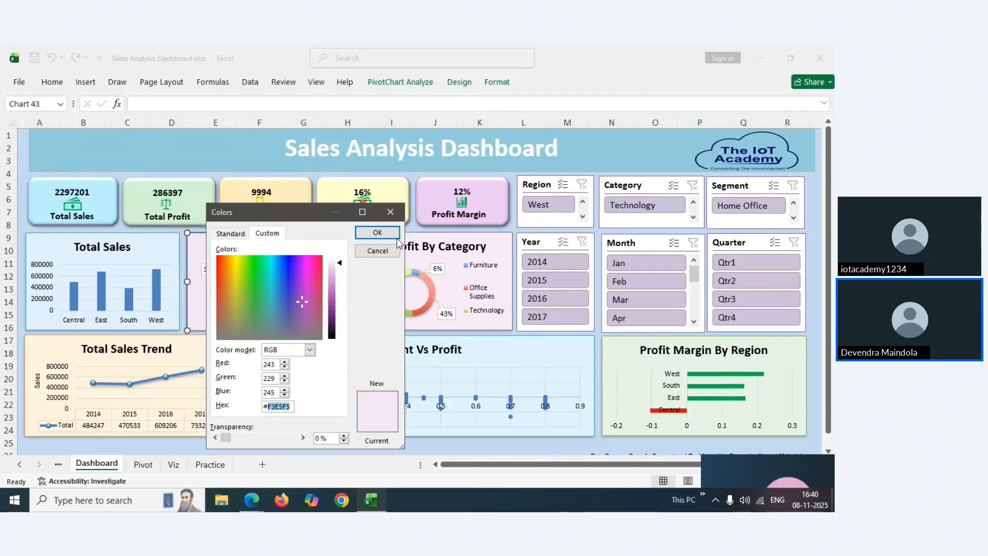
click(394, 210)
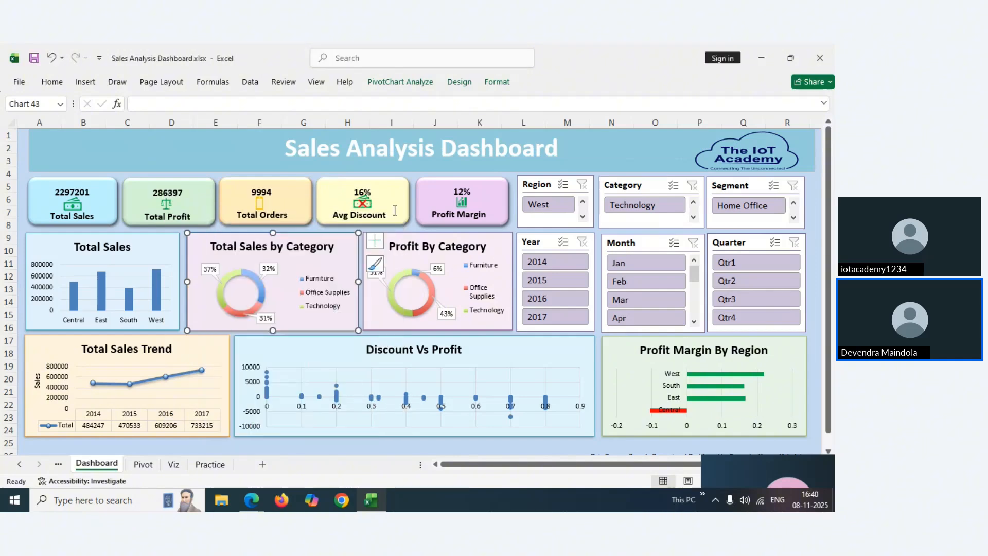
click(174, 464)
Paste hex F3E5F5 into the Viz category doughnut's custom fill colour and apply it
click(549, 156)
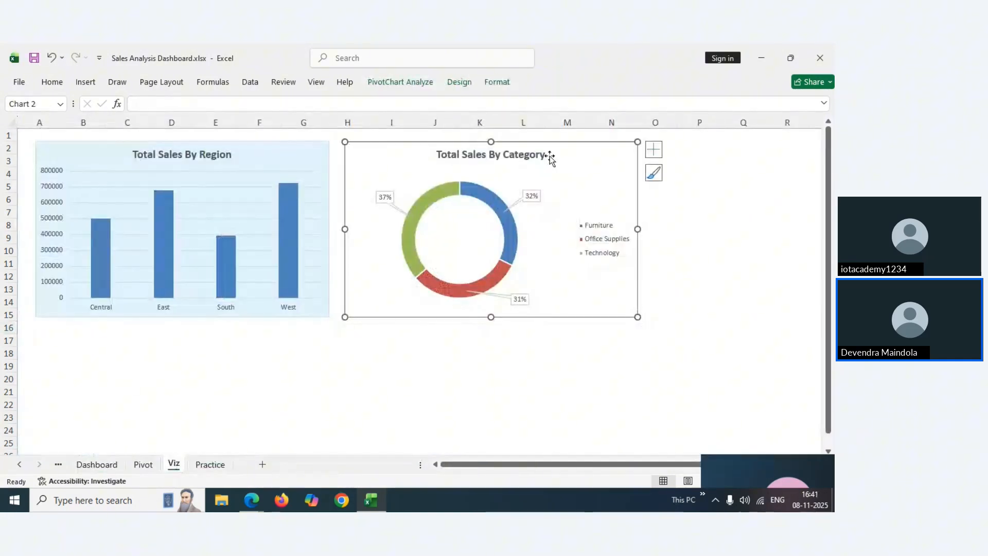
right_click(564, 173)
key(Escape)
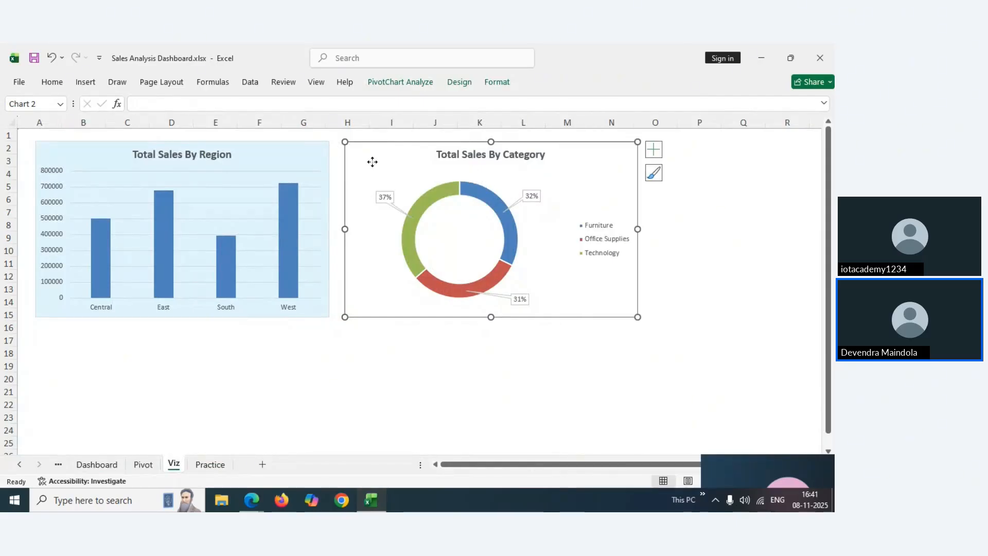
click(62, 83)
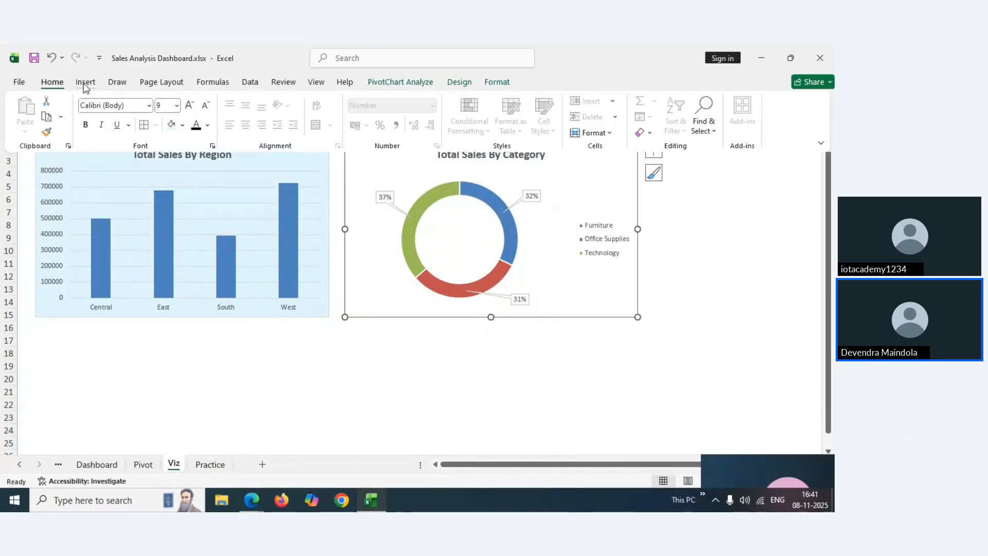
click(183, 126)
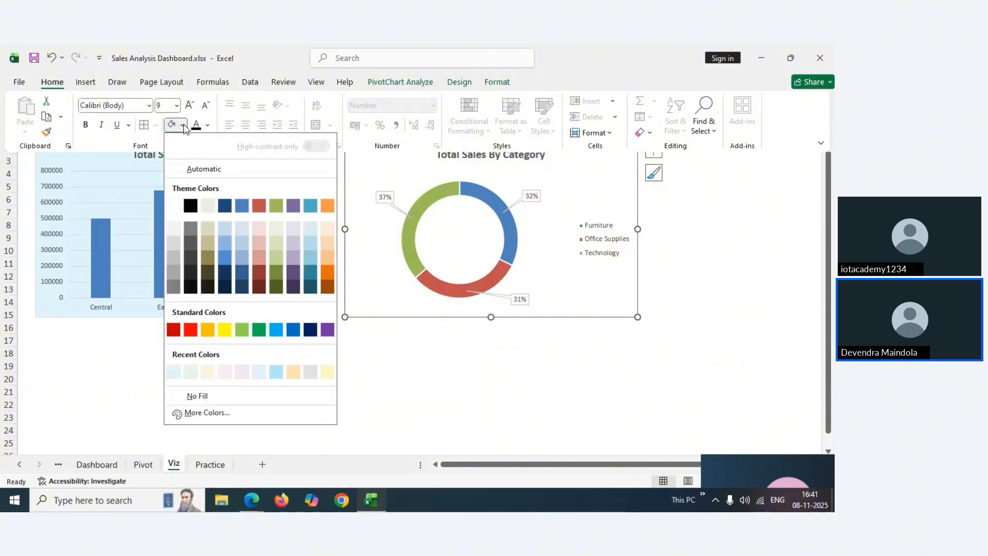
click(193, 414)
click(267, 234)
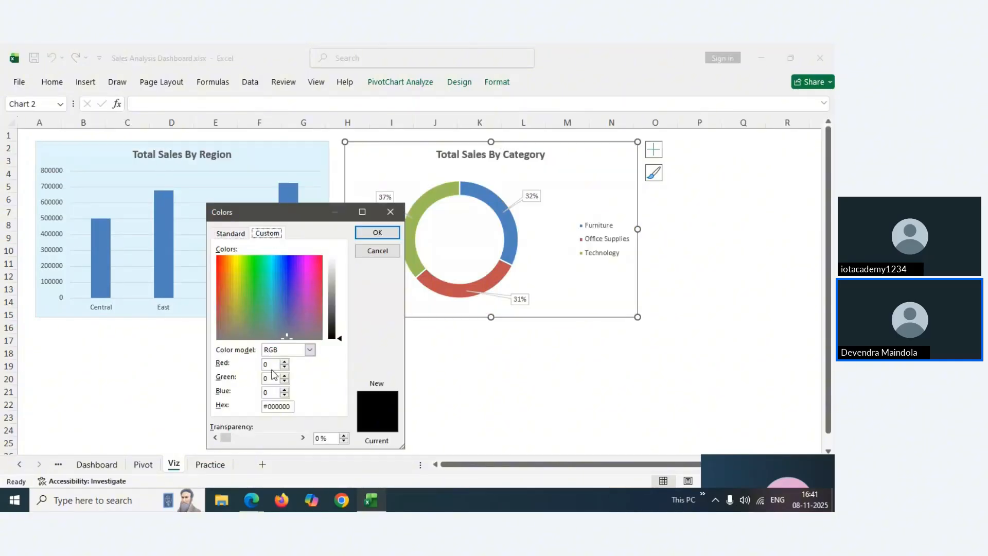
drag(268, 407, 286, 407)
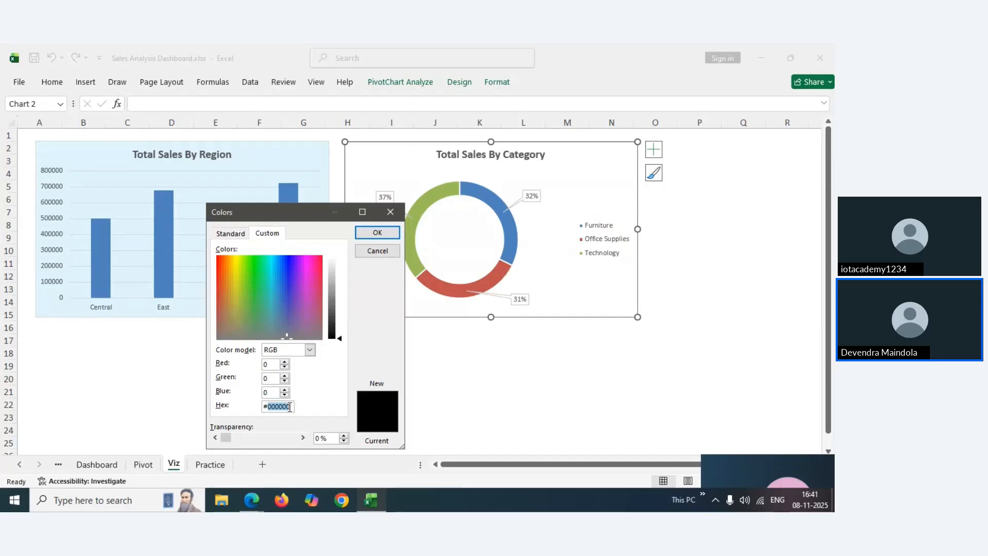
key(ctrl+v)
click(376, 232)
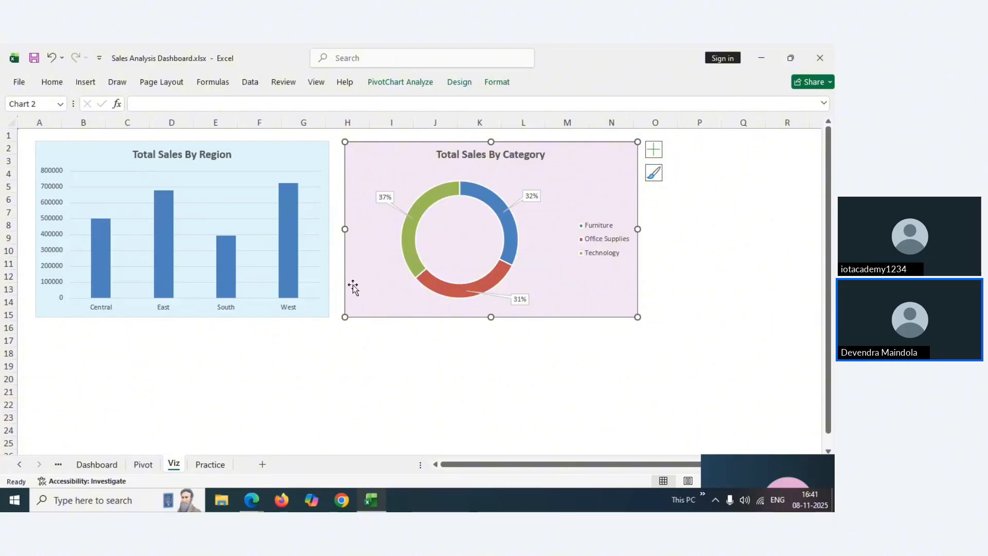
Check the Dashboard category chart's fill colour in the More Colors dialog
click(108, 466)
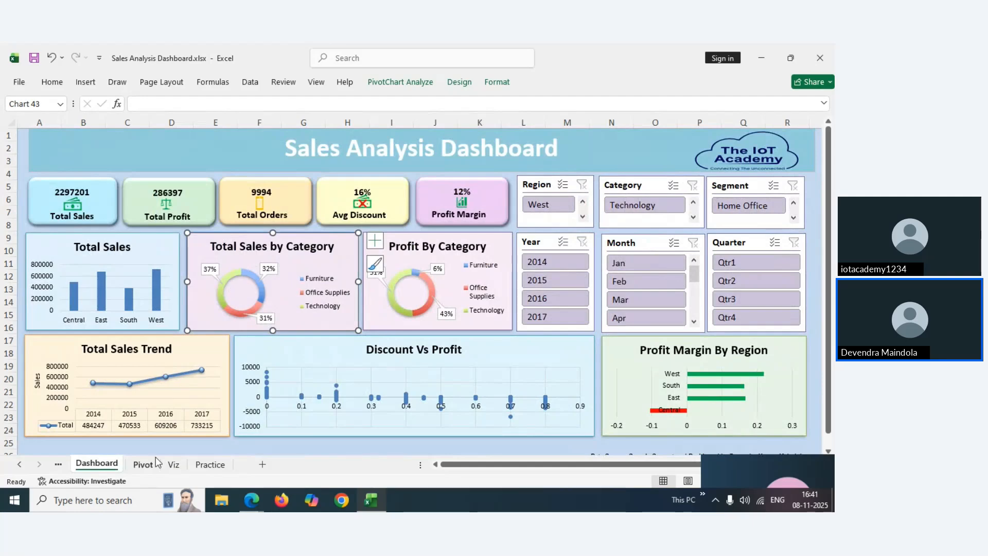
click(215, 469)
click(166, 466)
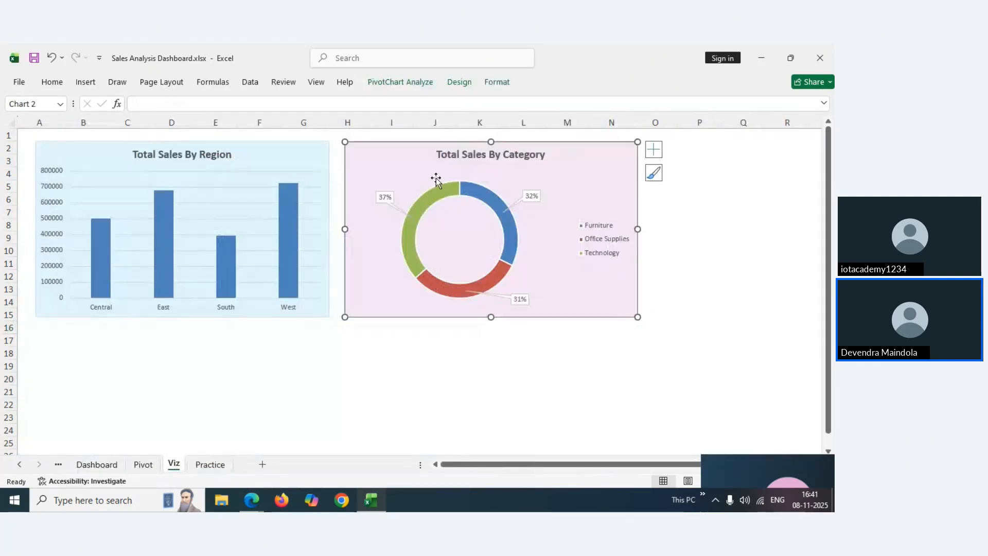
click(142, 465)
click(110, 466)
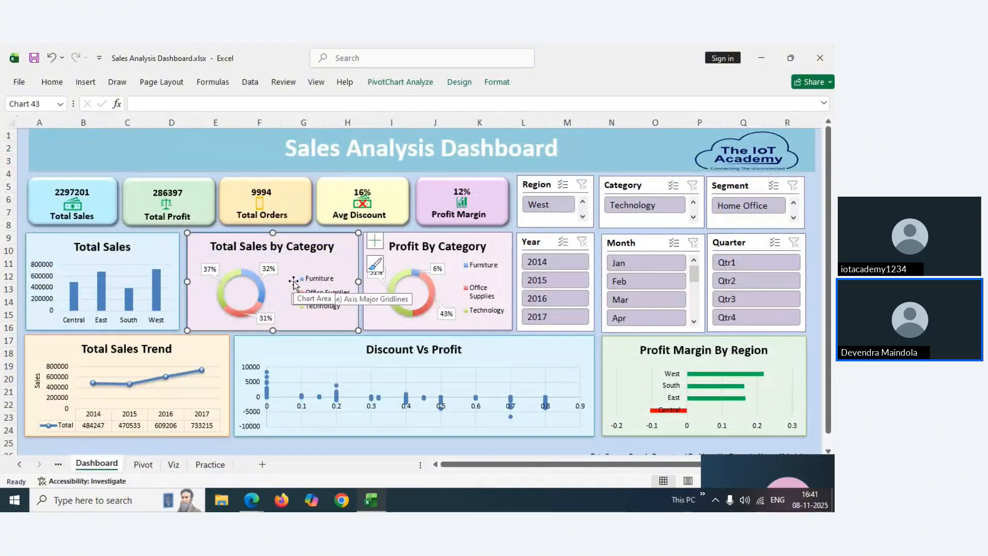
click(54, 83)
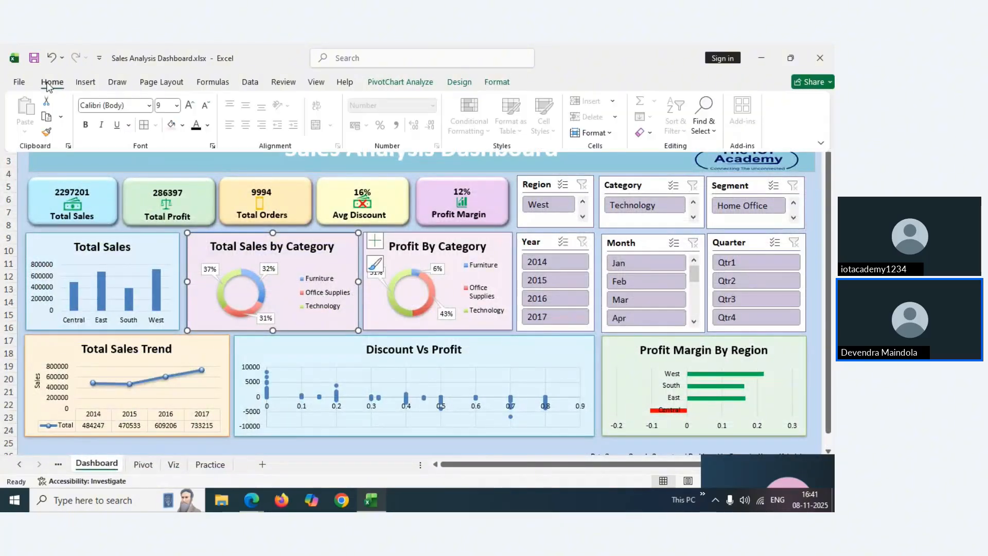
click(183, 126)
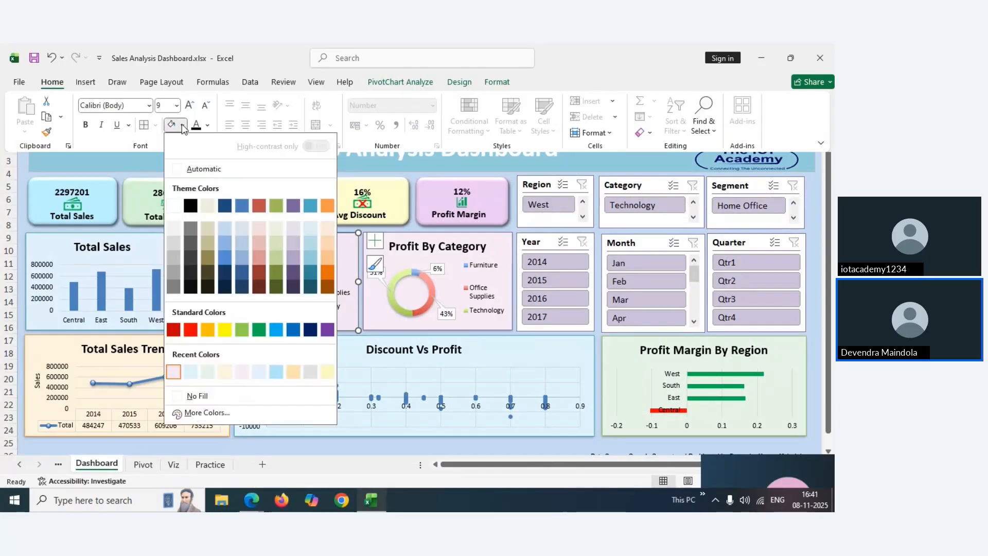
click(200, 413)
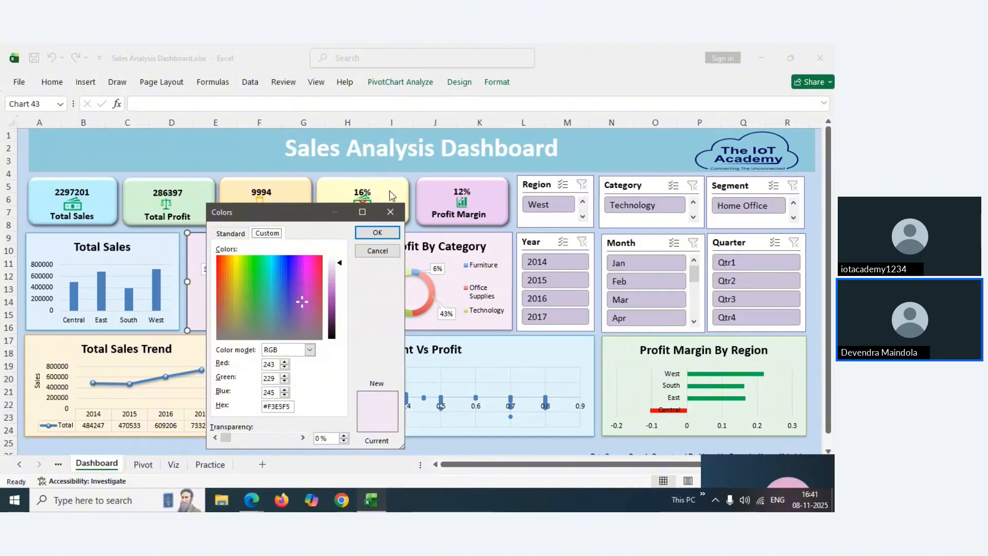
click(392, 211)
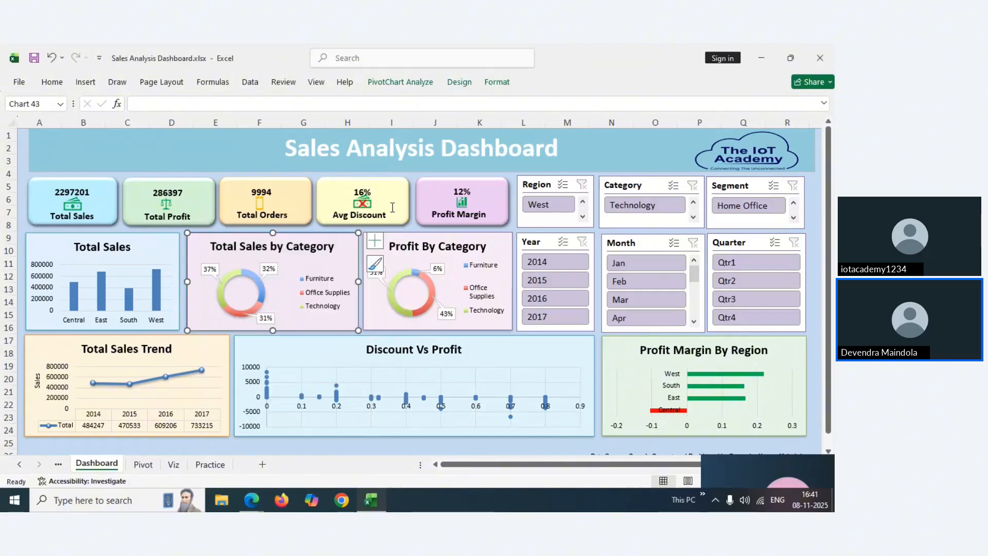
Apply the light lavender #F3E5F5 fill to the Viz category chart, then return to Dashboard
click(174, 465)
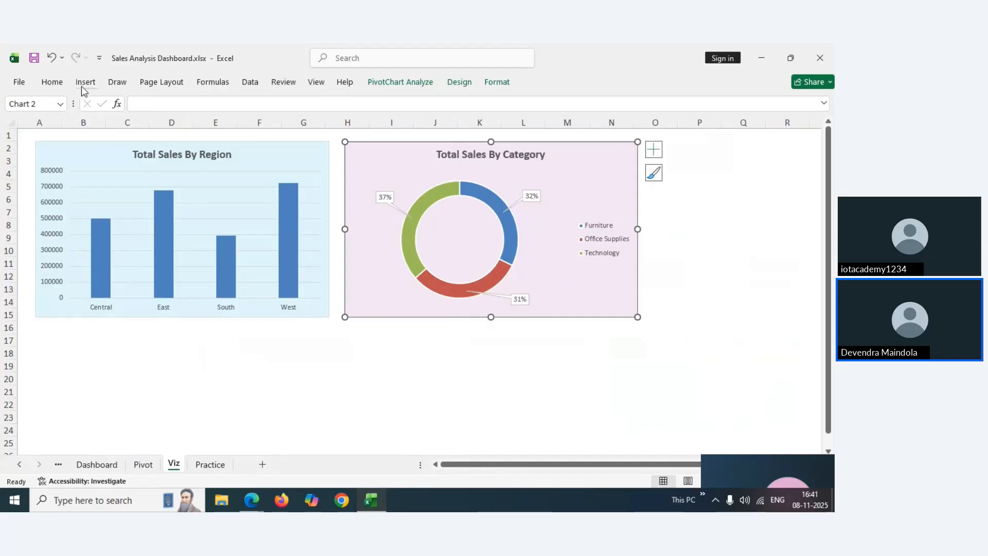
click(49, 87)
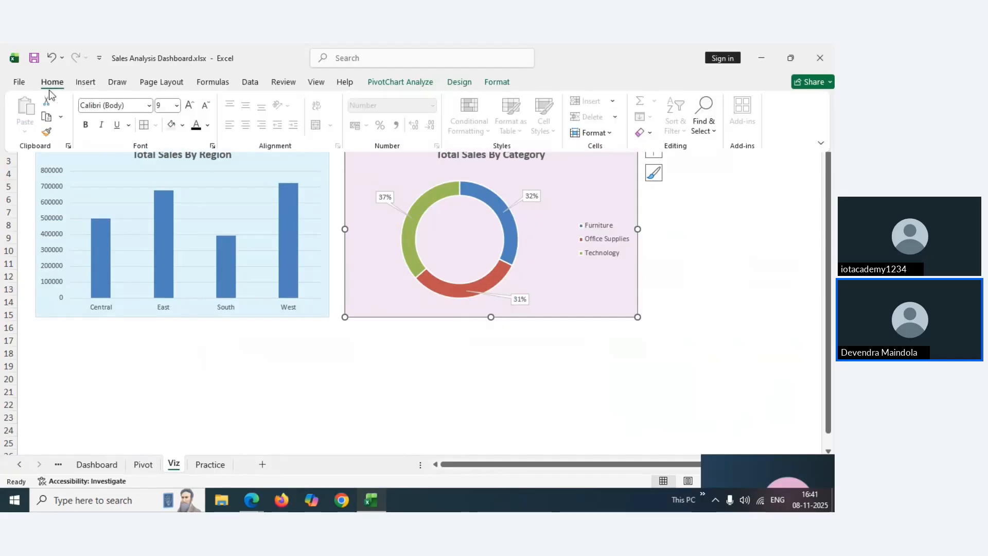
click(183, 126)
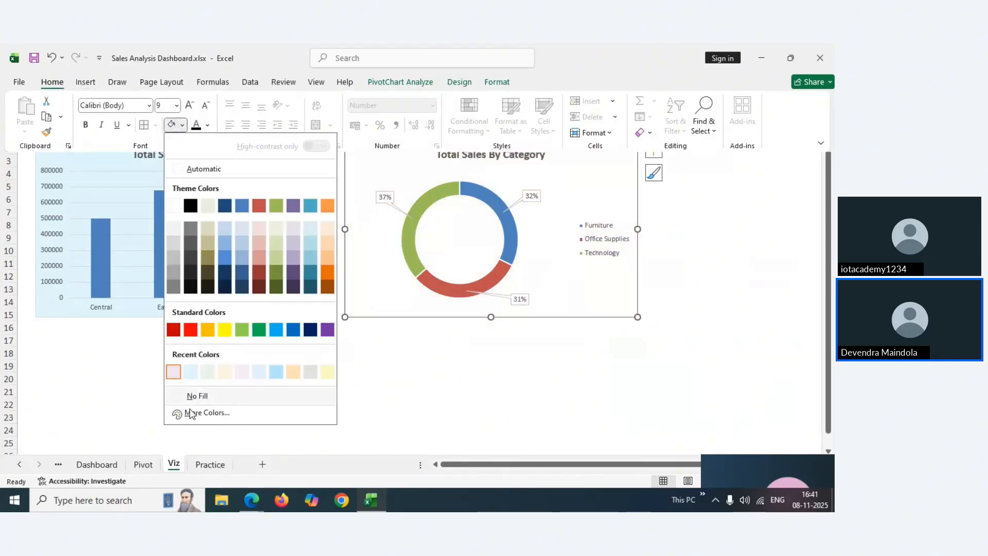
click(206, 413)
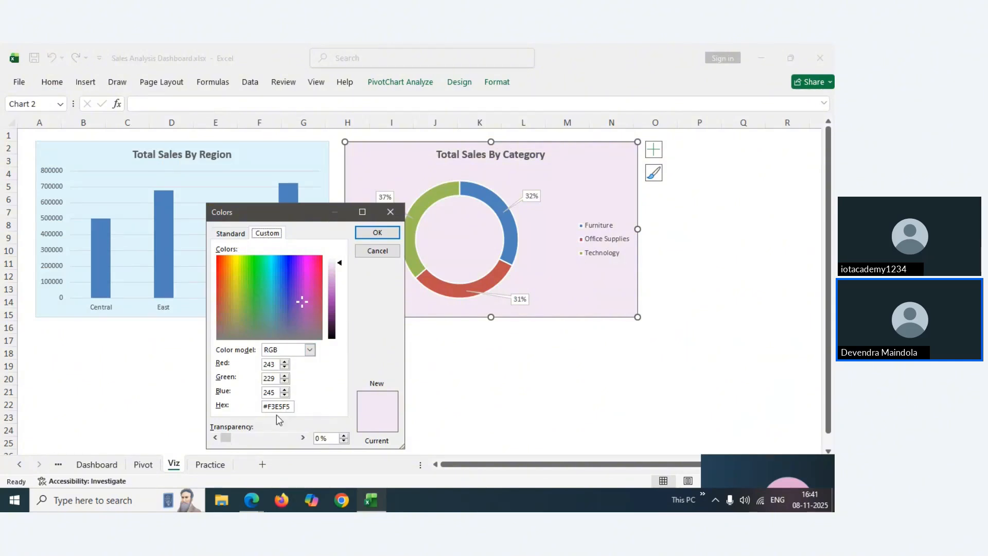
click(379, 234)
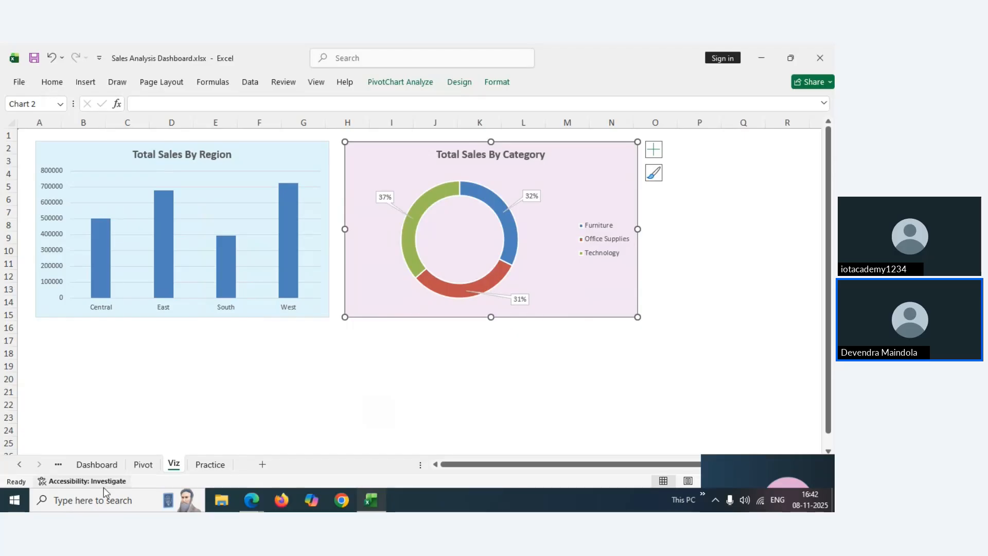
click(107, 465)
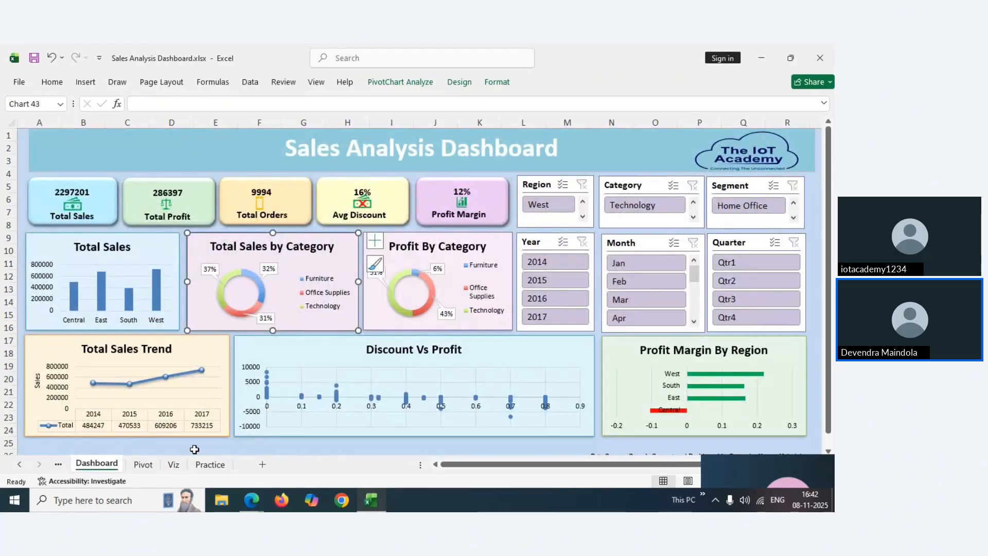
Insert a Sum of Profit doughnut chart from Pivot range A11:B14, then remove it from the sheet
click(150, 465)
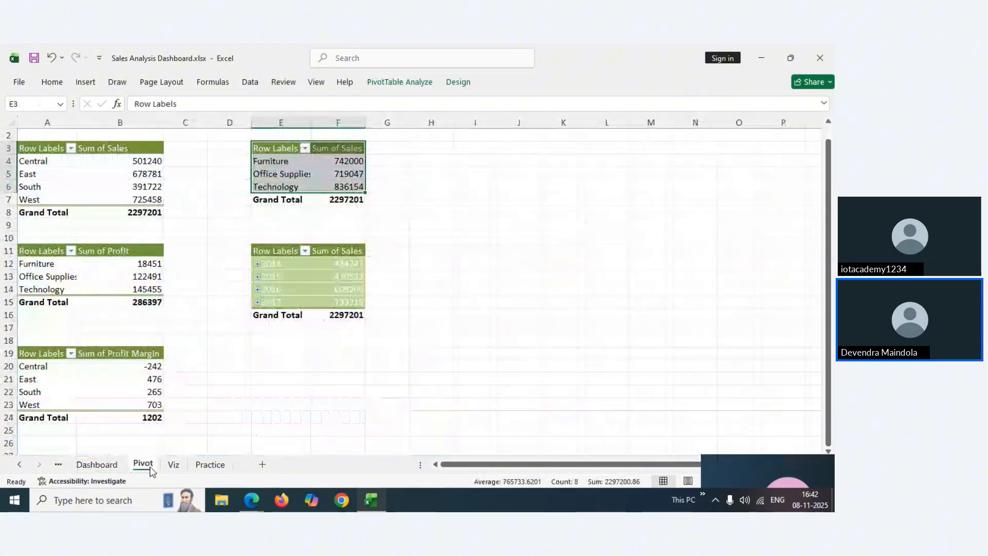
drag(43, 252, 125, 285)
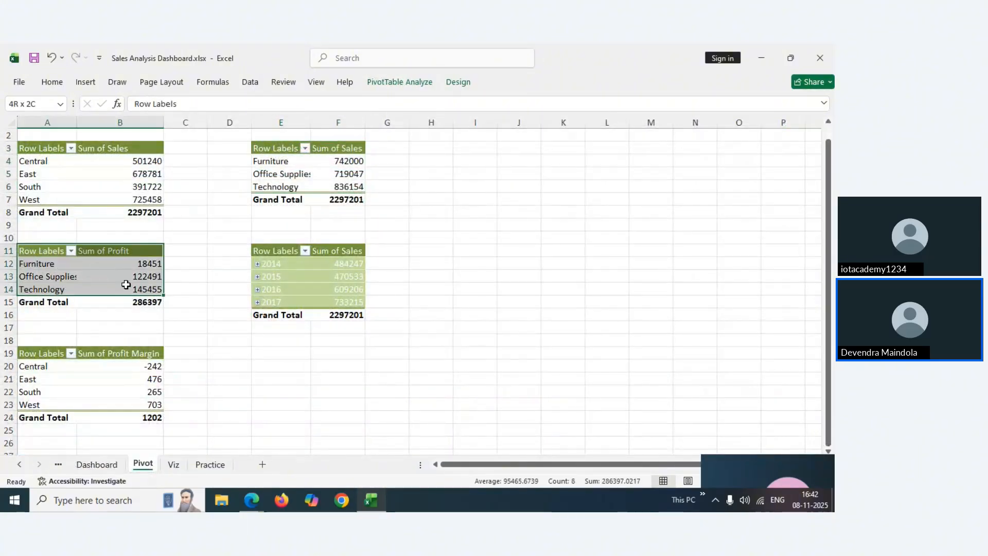
click(85, 82)
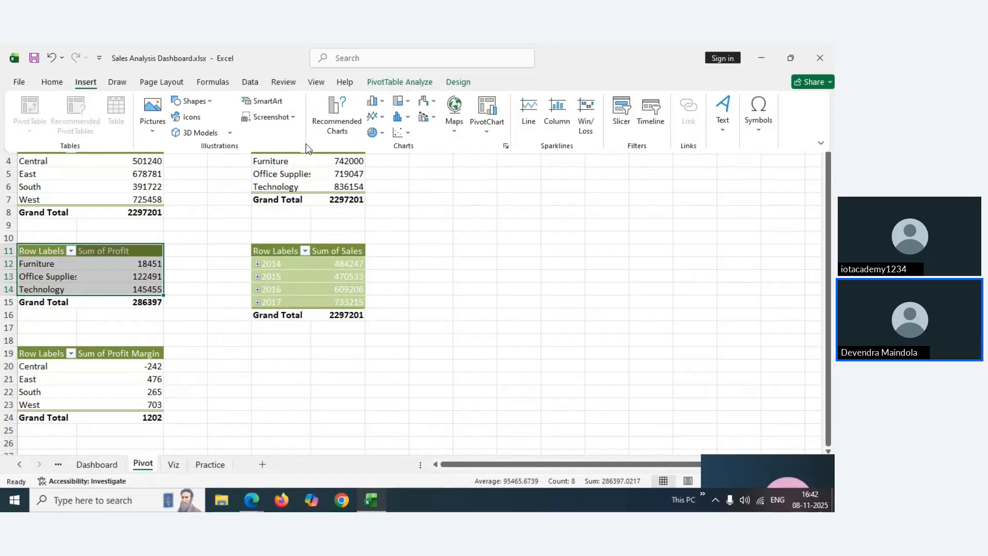
click(353, 107)
click(260, 195)
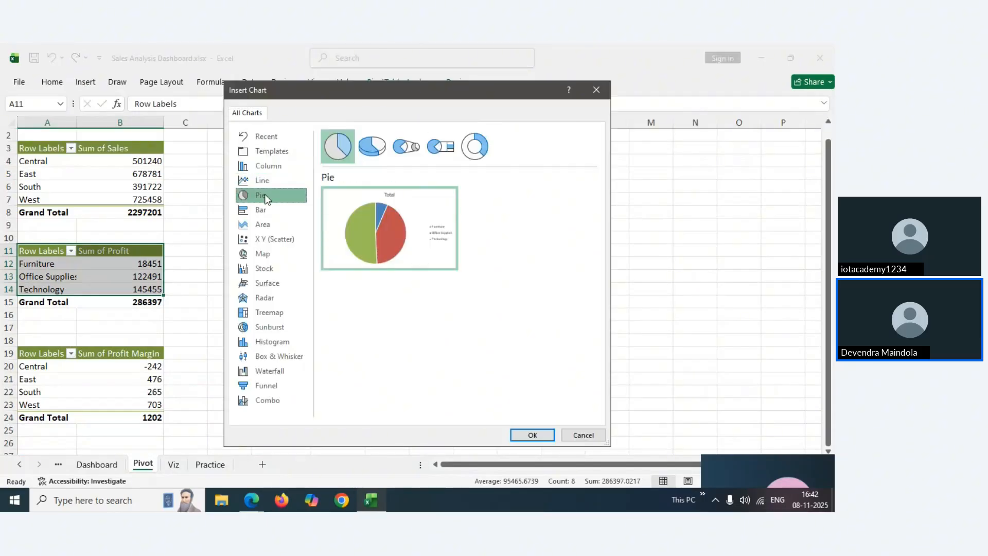
click(488, 149)
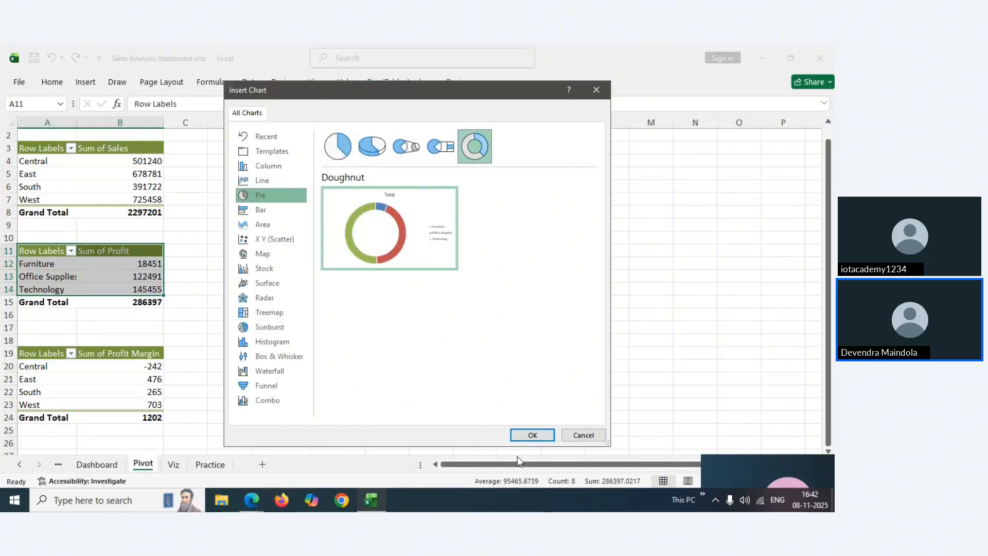
click(531, 435)
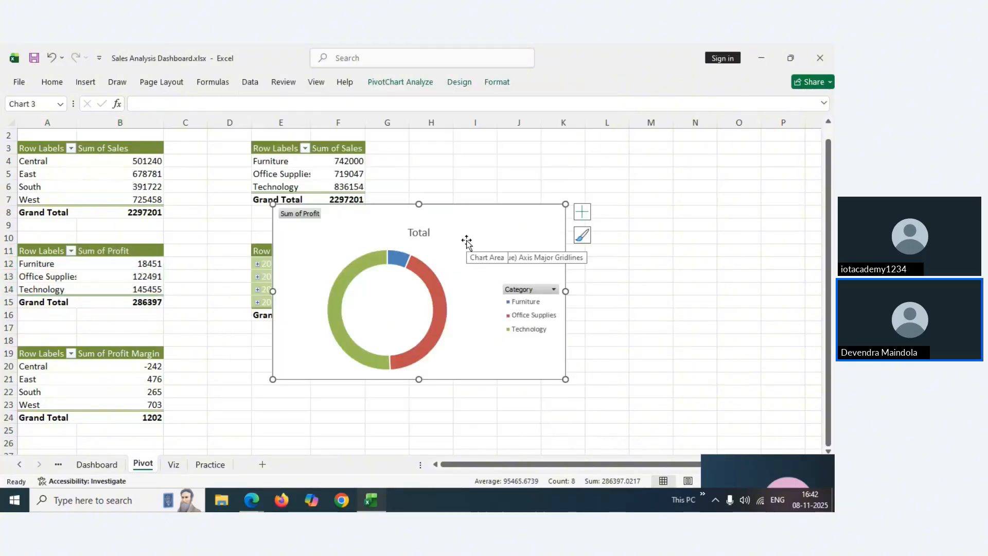
key(Delete)
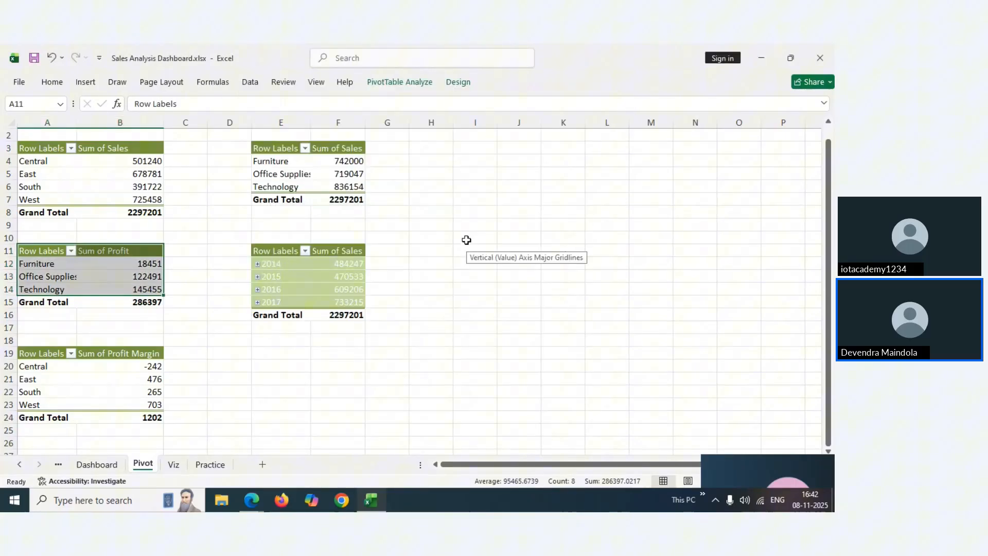
Paste the profit doughnut chart onto the Viz sheet at cell A18
click(173, 464)
click(48, 351)
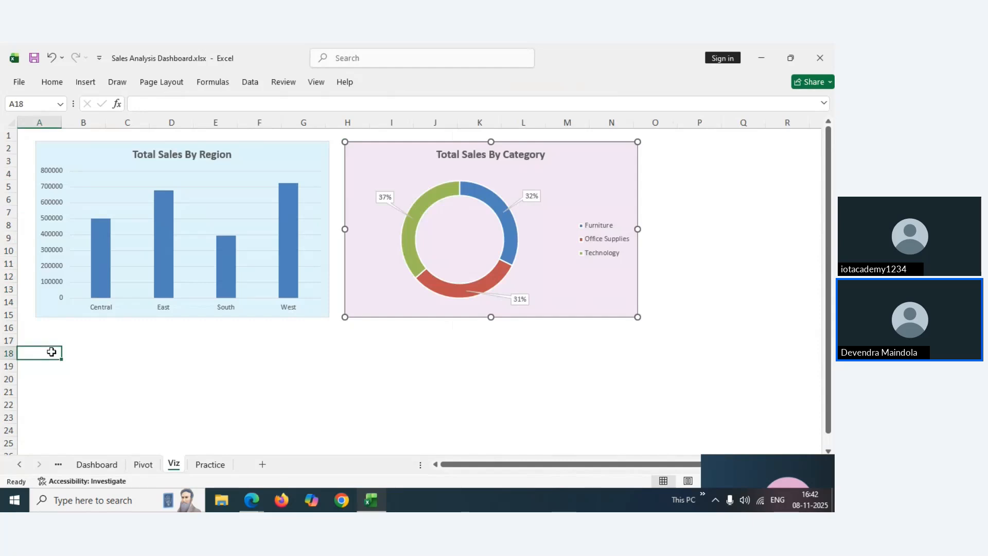
key(ctrl+v)
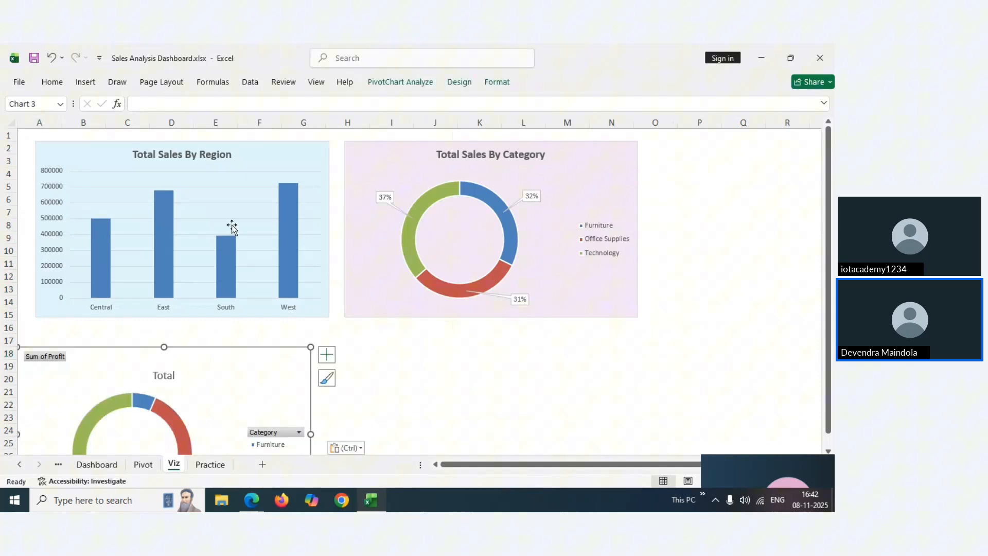
Shrink the region, category and profit charts and place them side by side
click(256, 161)
drag(327, 318, 257, 268)
click(405, 161)
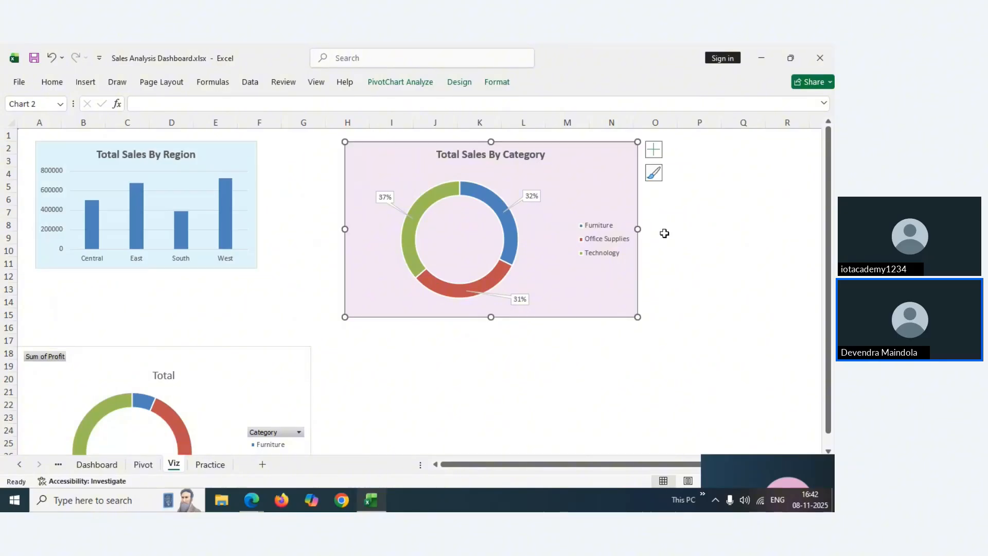
drag(638, 317, 593, 280)
drag(391, 159, 327, 154)
drag(224, 363, 391, 252)
drag(485, 402, 419, 341)
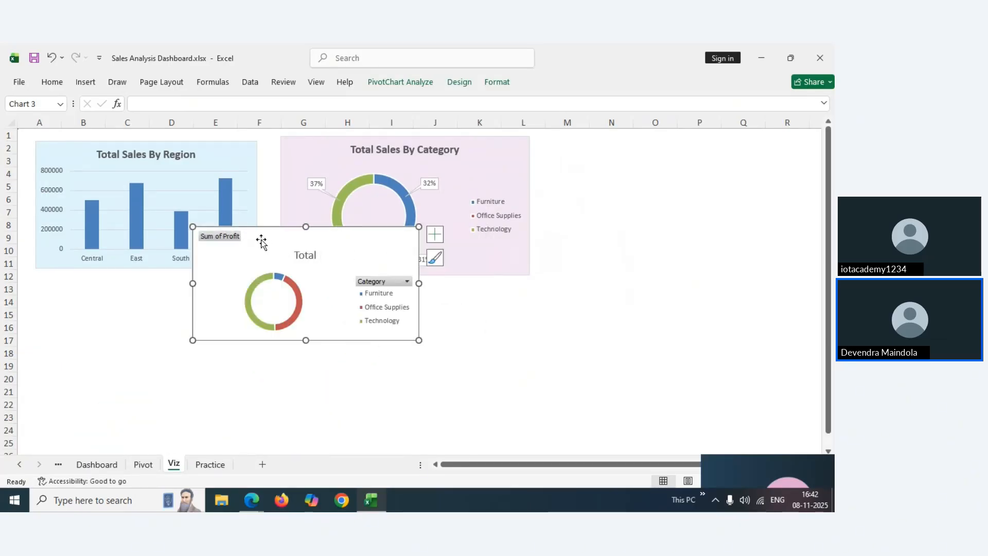
drag(261, 241, 611, 153)
Move the three charts down so they line up in one row across rows 11–21
drag(210, 162, 201, 218)
drag(248, 256, 209, 257)
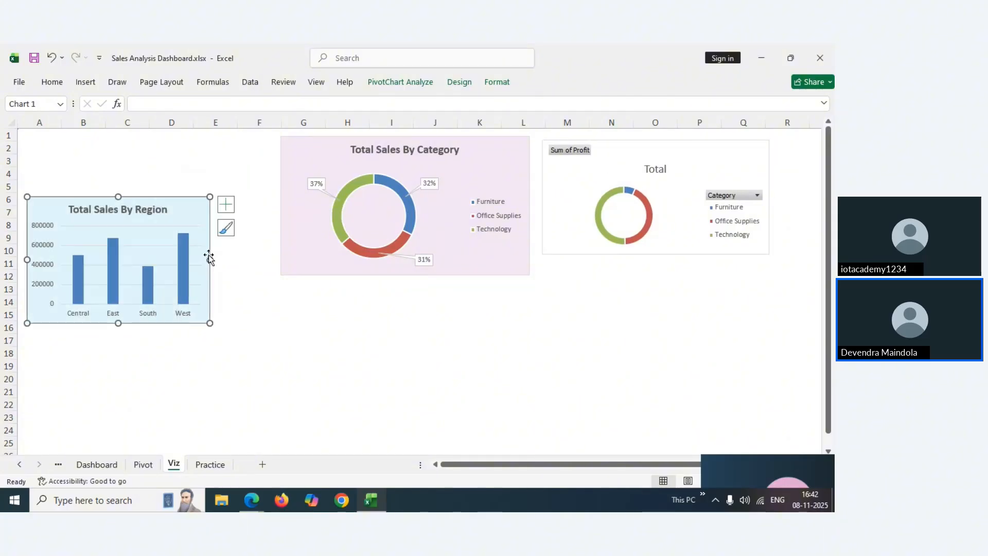
drag(390, 161, 331, 219)
click(62, 209)
drag(62, 209, 63, 273)
click(253, 210)
drag(253, 210, 249, 273)
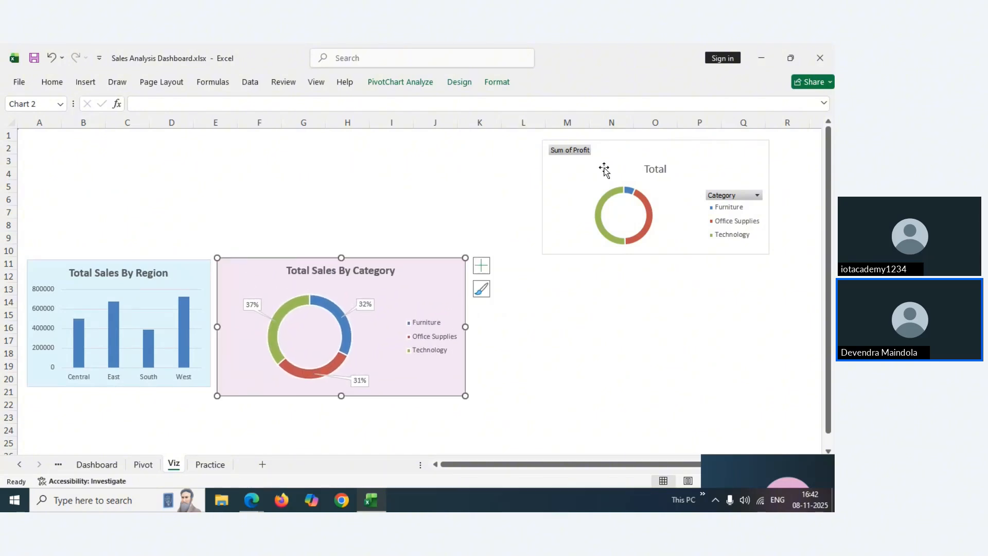
drag(596, 194, 535, 283)
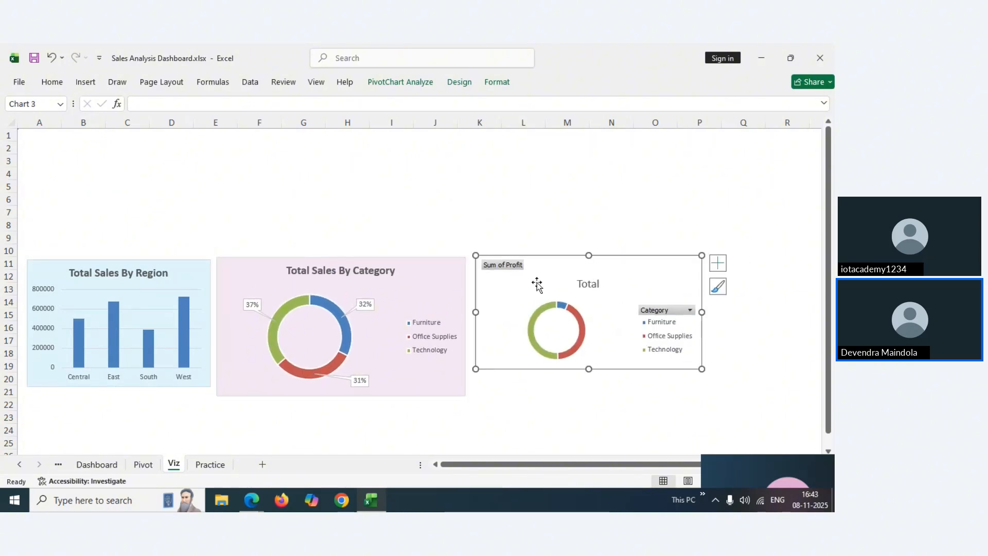
Hide the profit doughnut's field buttons and make the chart slightly taller
right_click(515, 273)
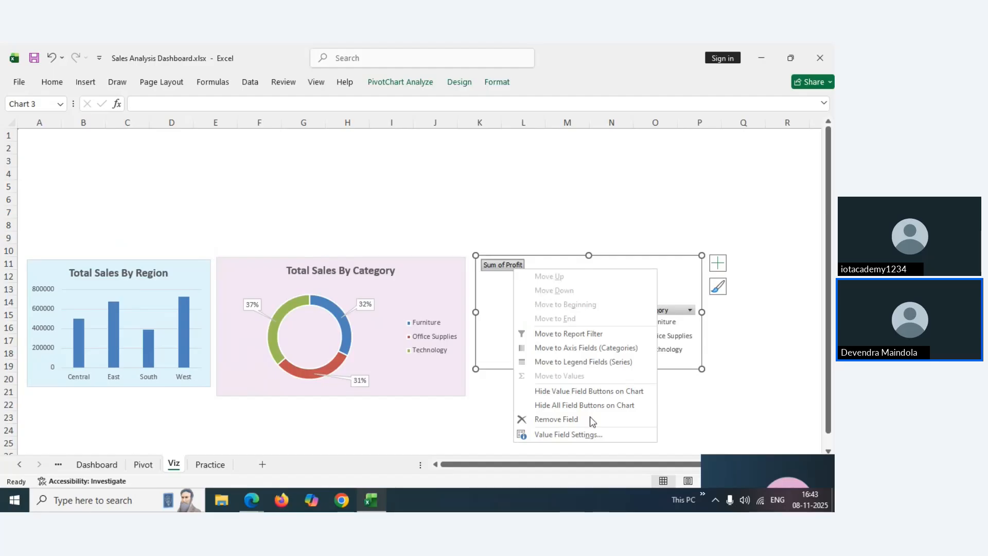
click(571, 405)
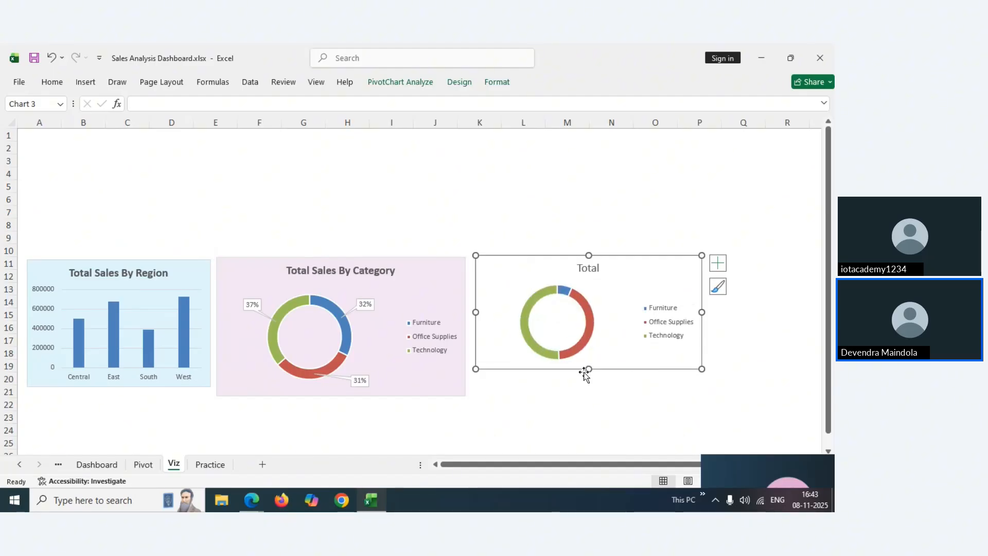
drag(587, 371, 585, 396)
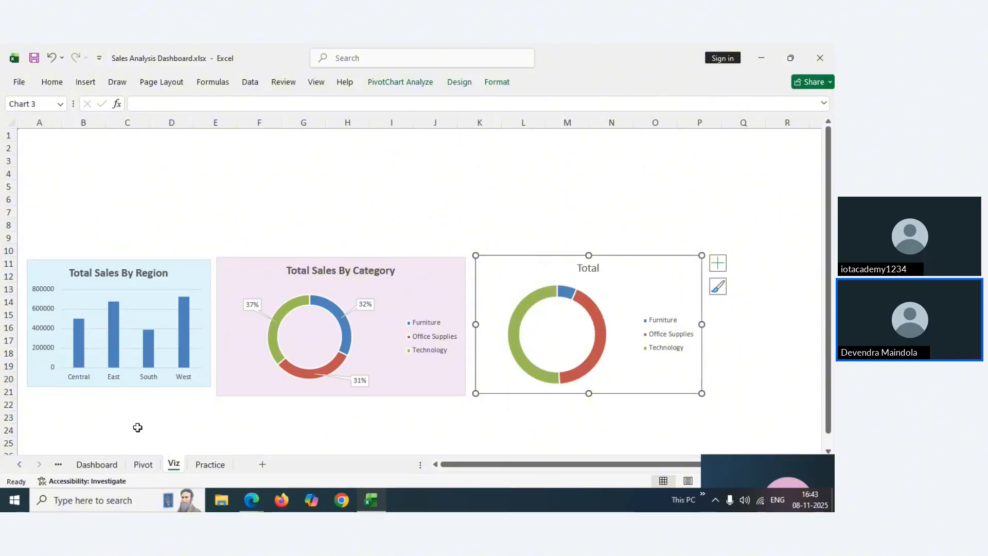
click(102, 465)
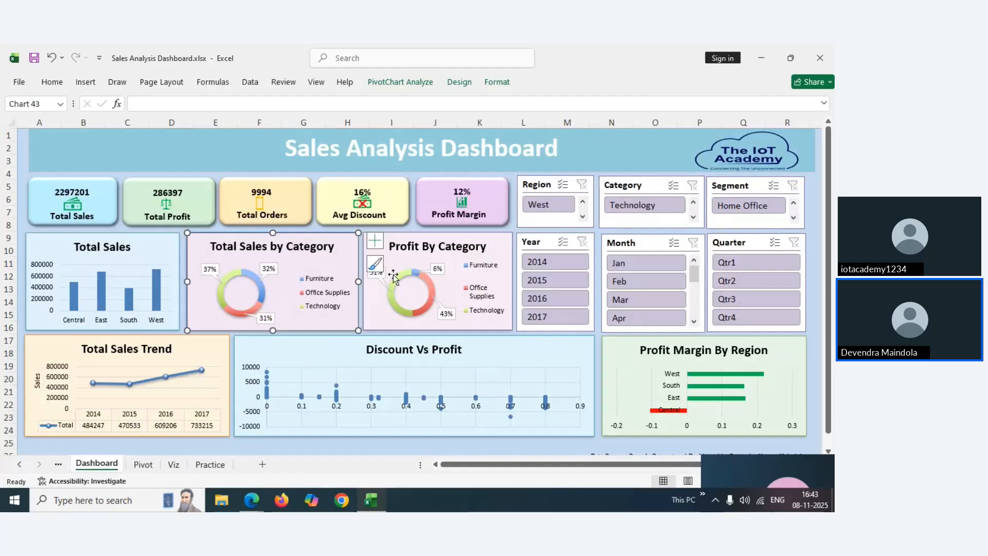
click(143, 464)
click(174, 464)
Change the profit chart's title to 'Profit By Category' and make it bold
double_click(590, 268)
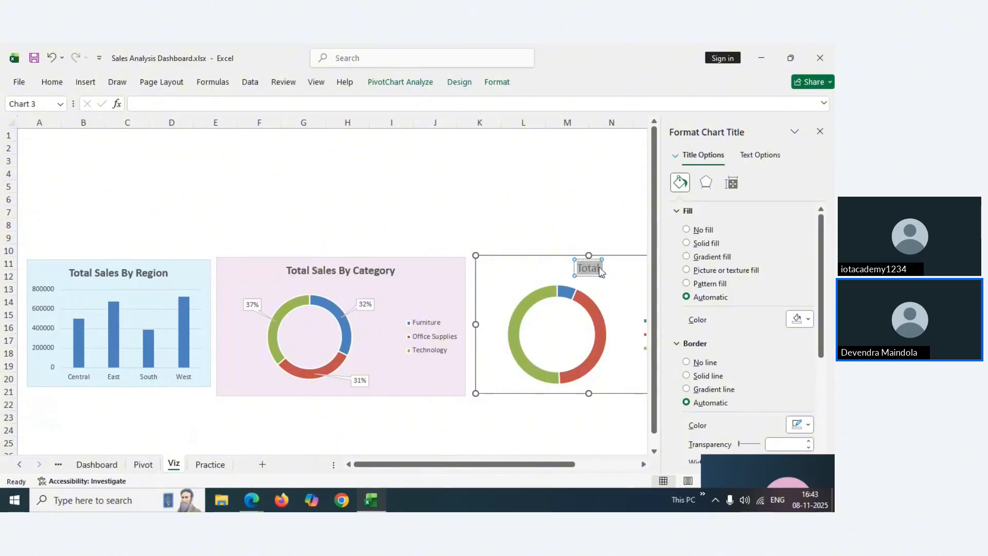
text(Profit By C)
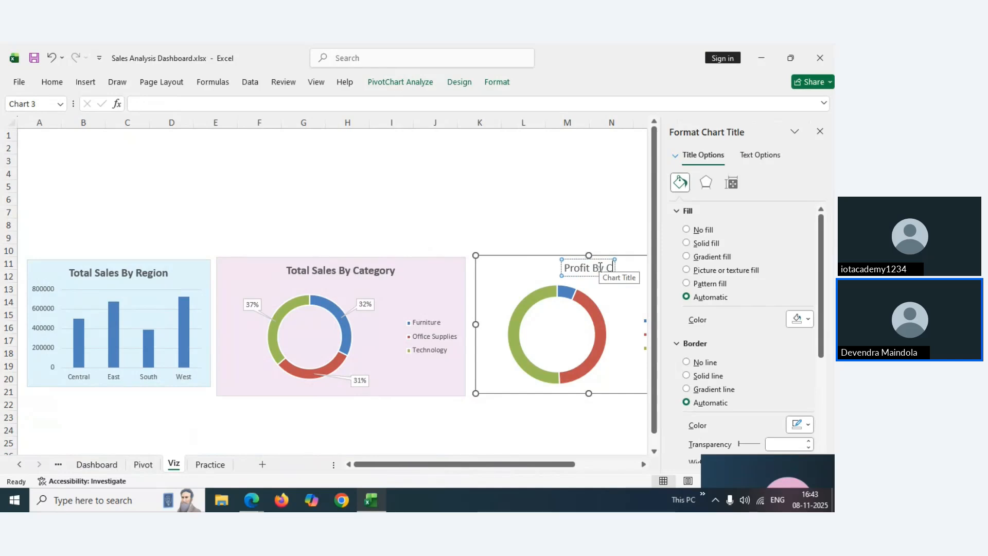
text(ategory)
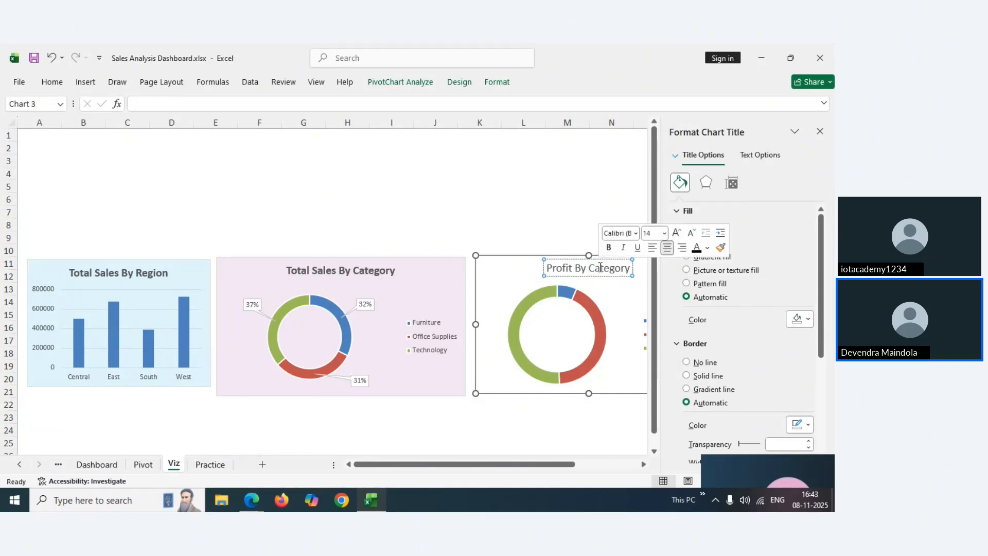
double_click(601, 268)
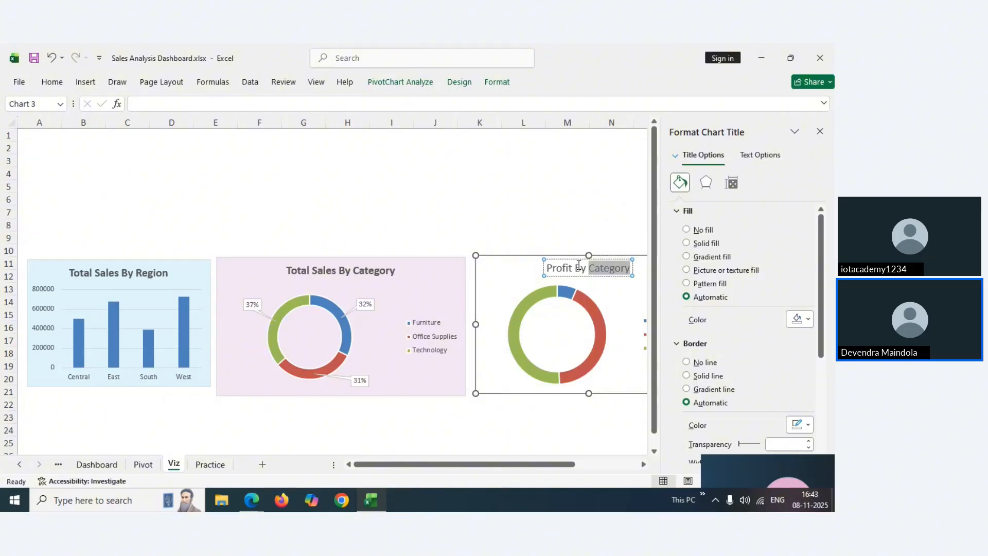
triple_click(578, 268)
key(ctrl+b)
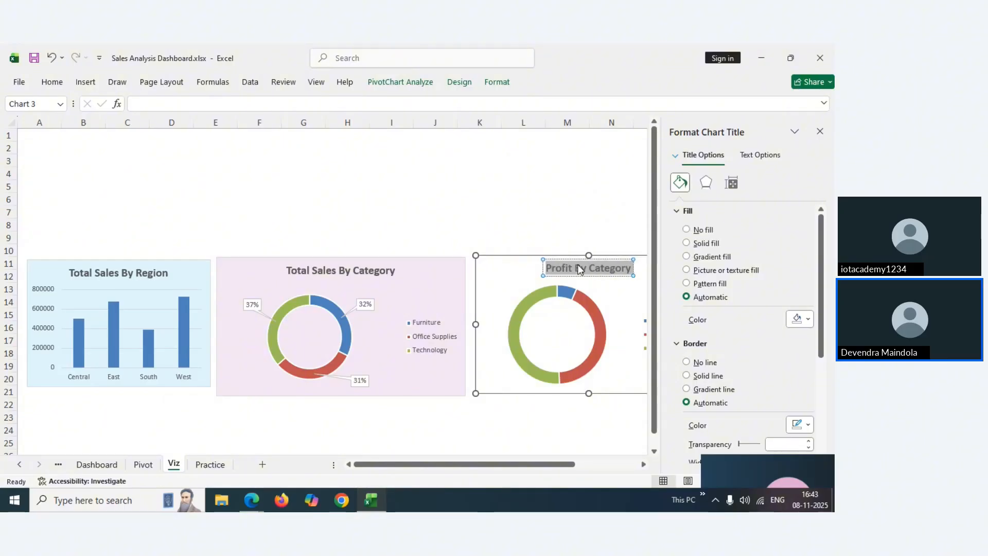
click(820, 135)
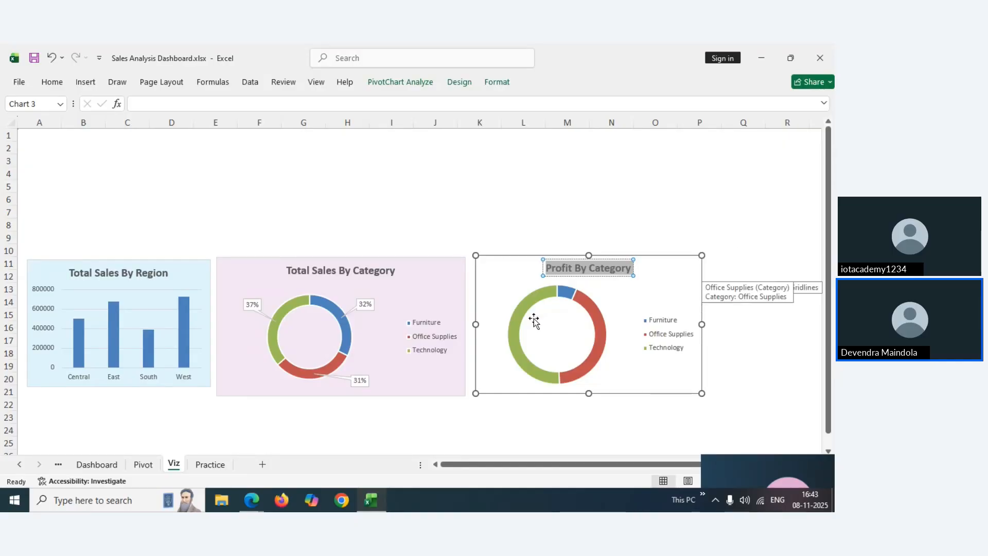
click(504, 275)
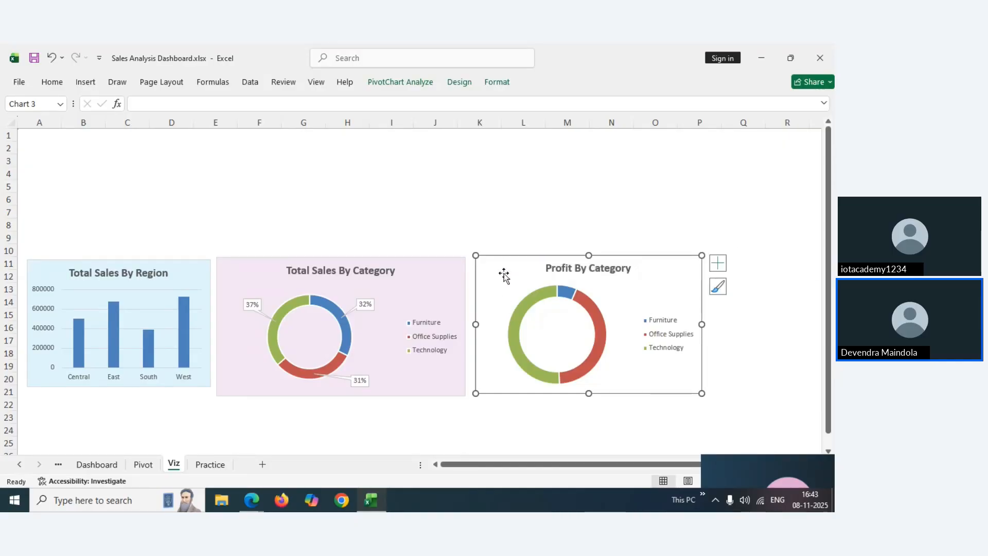
Select the Dashboard's Profit By Category doughnut and bring up the Home ribbon
click(142, 465)
click(96, 465)
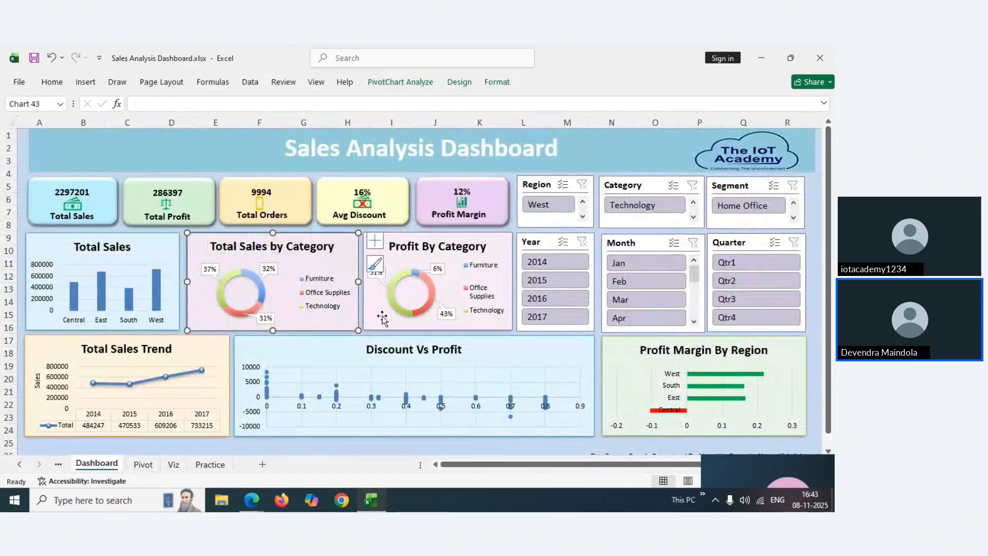
click(501, 244)
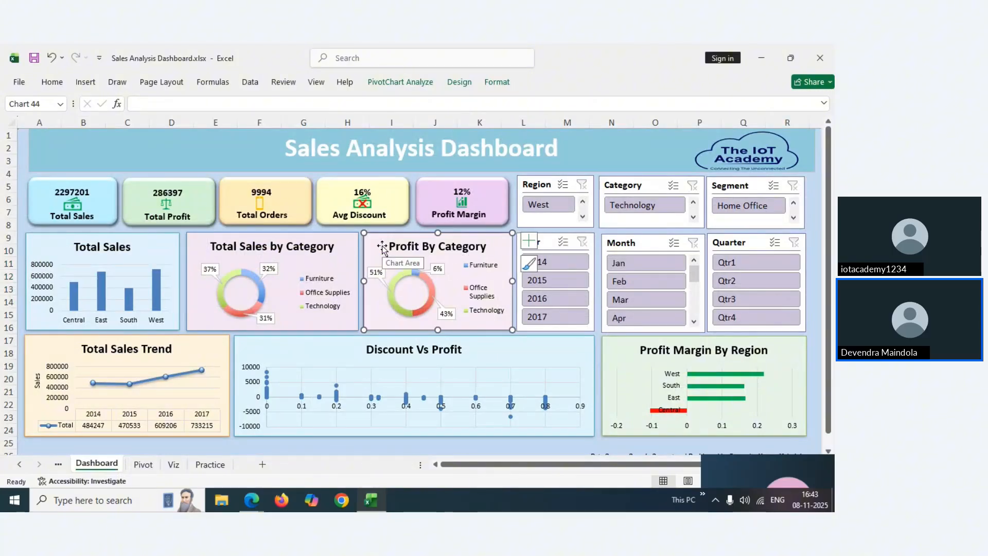
click(85, 82)
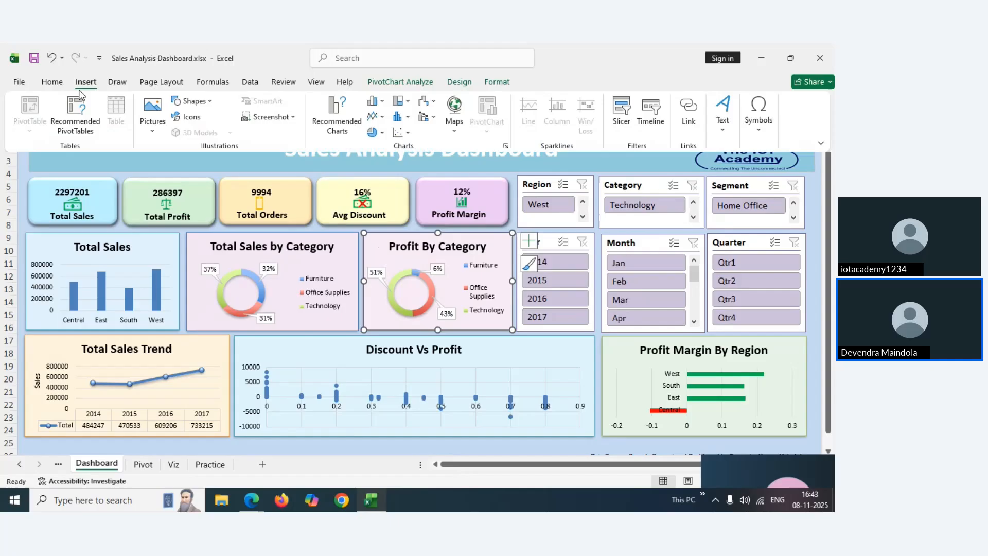
click(52, 84)
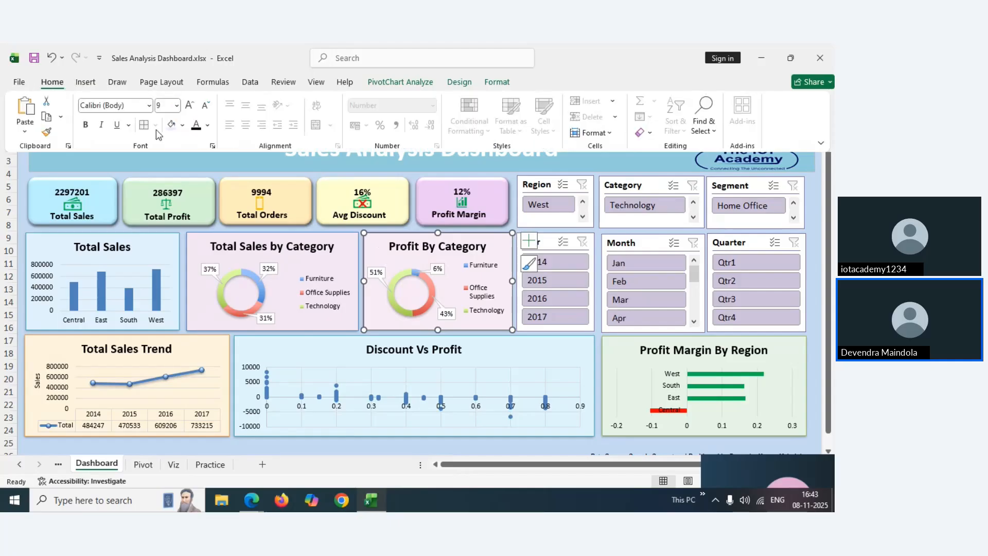
Copy hex F8EAF6 from the dashboard profit chart's More Colors dialog, then switch to Viz
click(182, 125)
click(198, 412)
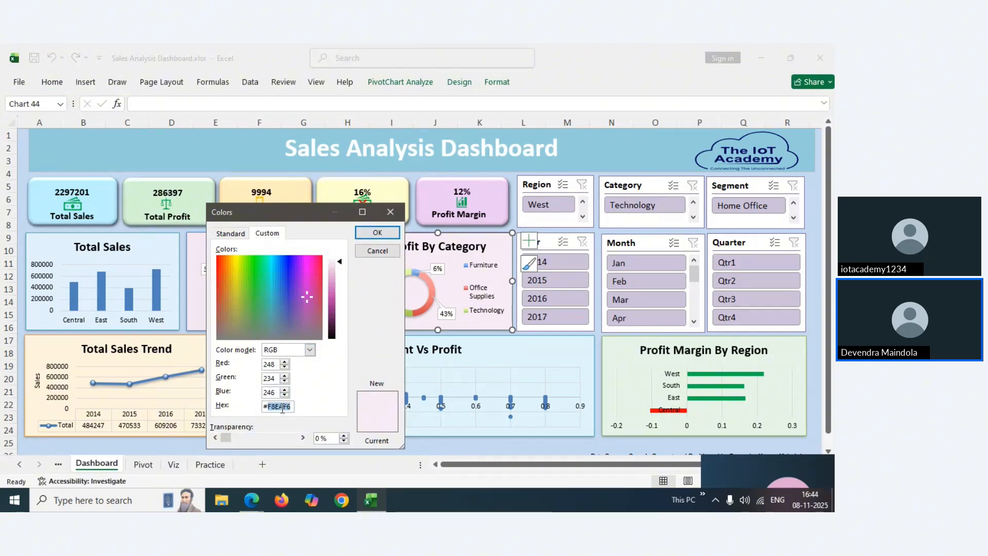
right_click(287, 409)
click(311, 431)
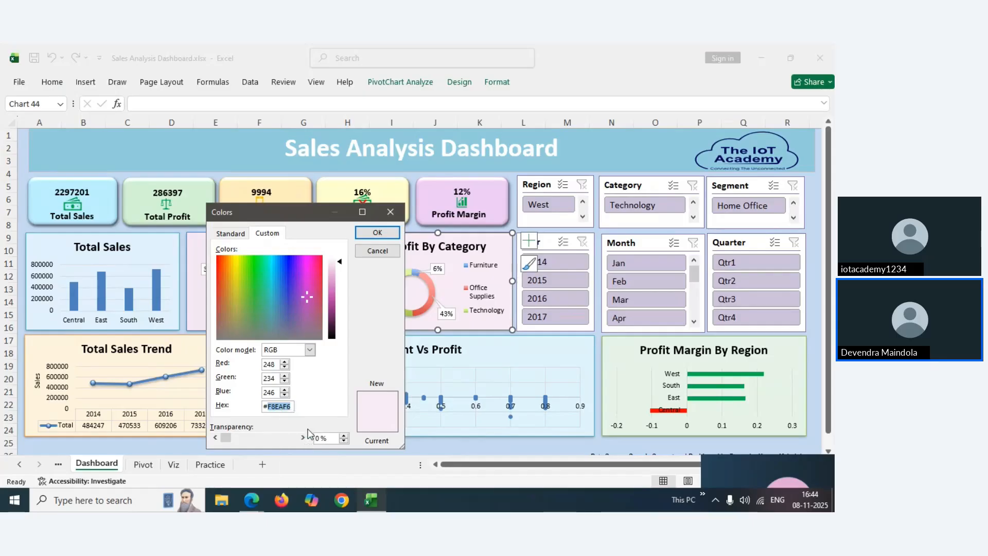
click(378, 233)
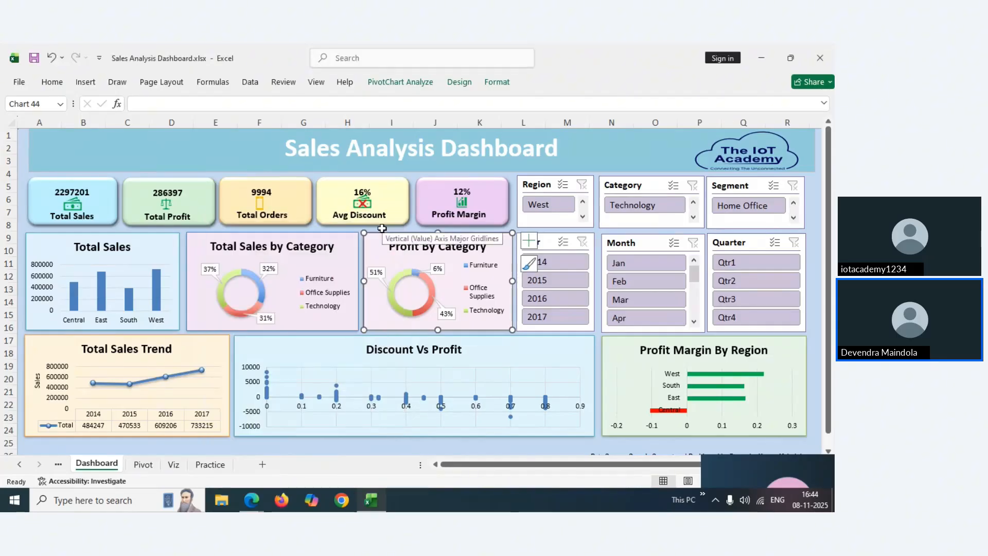
click(174, 465)
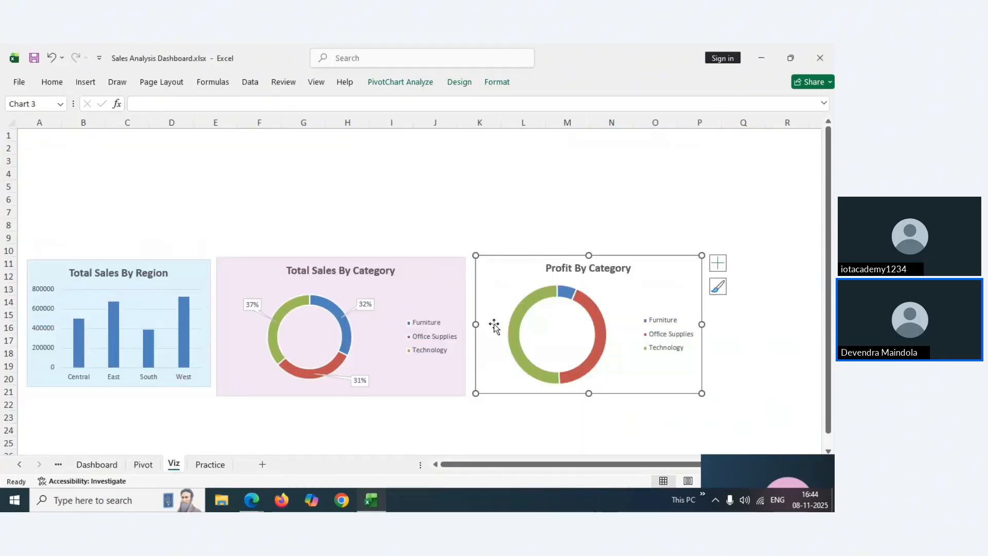
Fill the Profit By Category doughnut's background with the custom hex colour F8EAF6
click(52, 83)
click(182, 127)
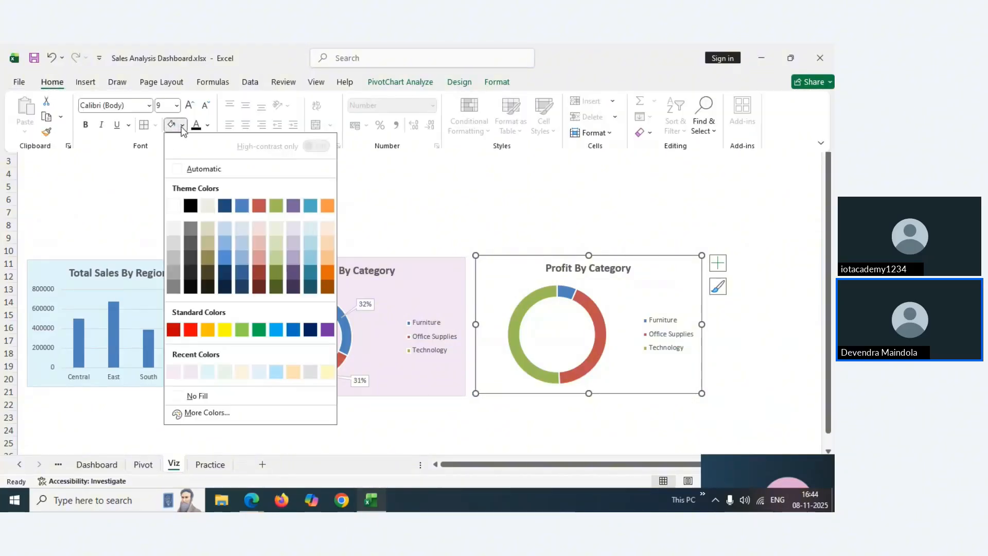
click(201, 415)
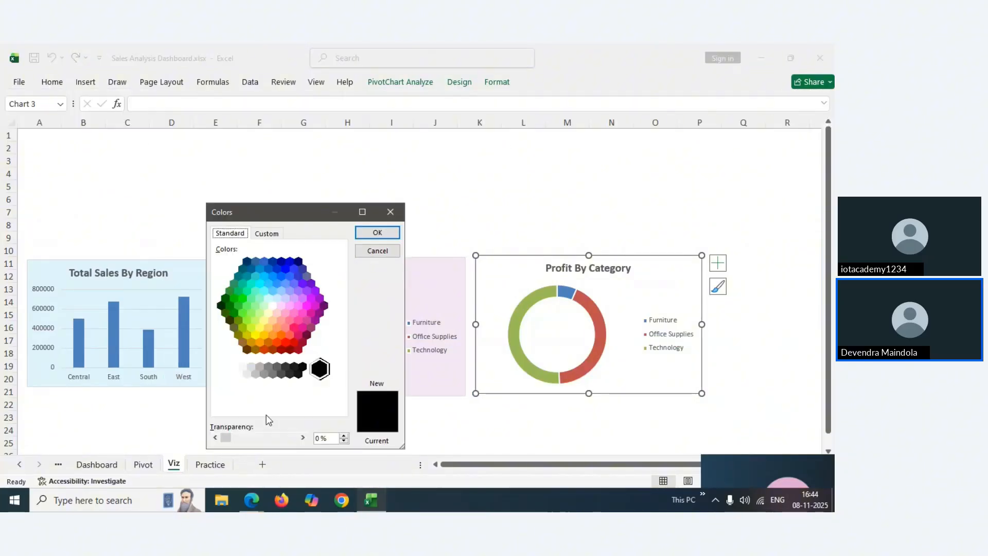
click(270, 236)
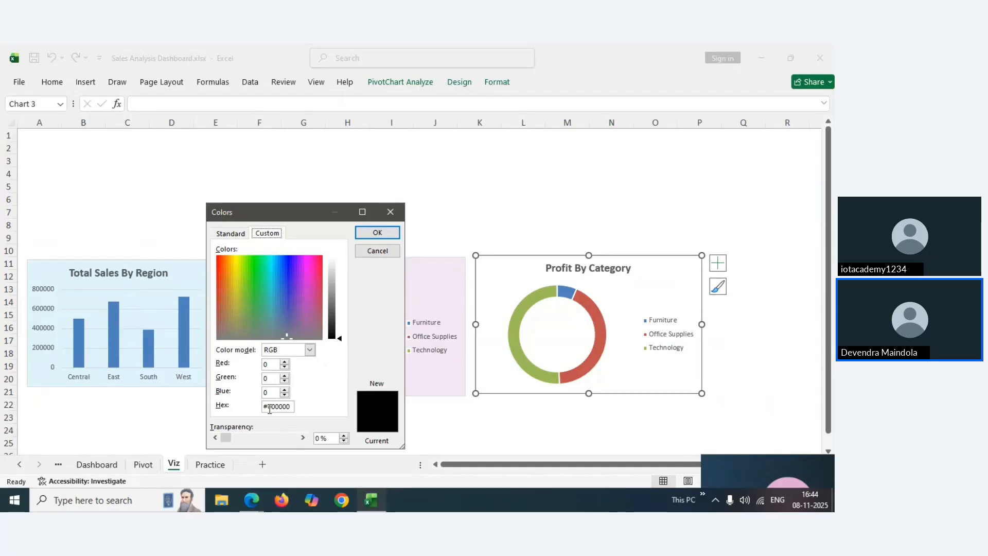
drag(268, 409, 287, 406)
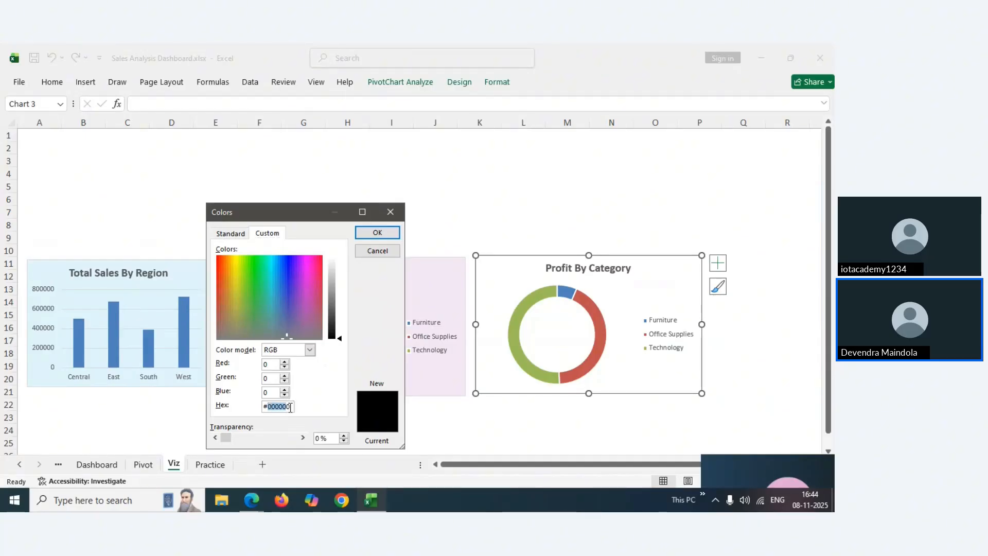
right_click(278, 406)
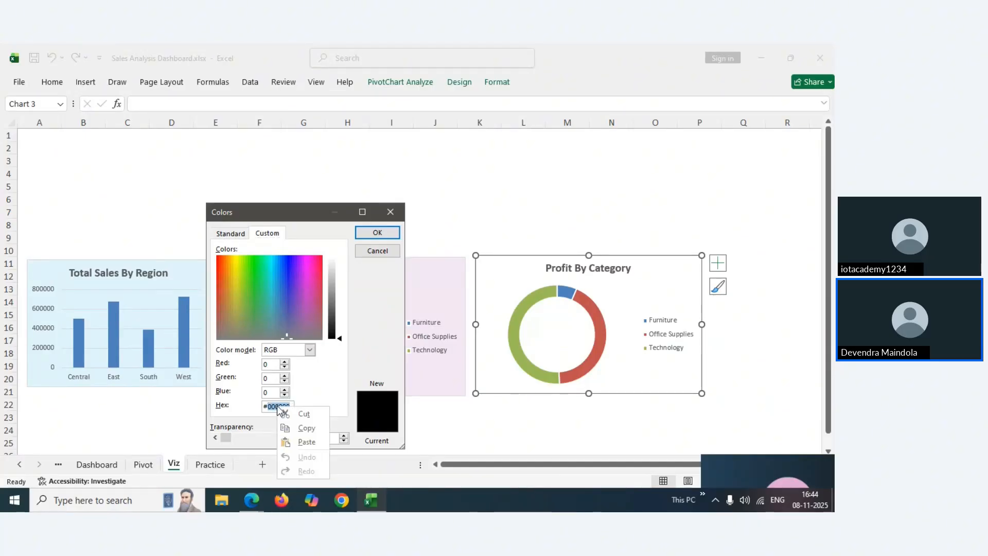
click(307, 442)
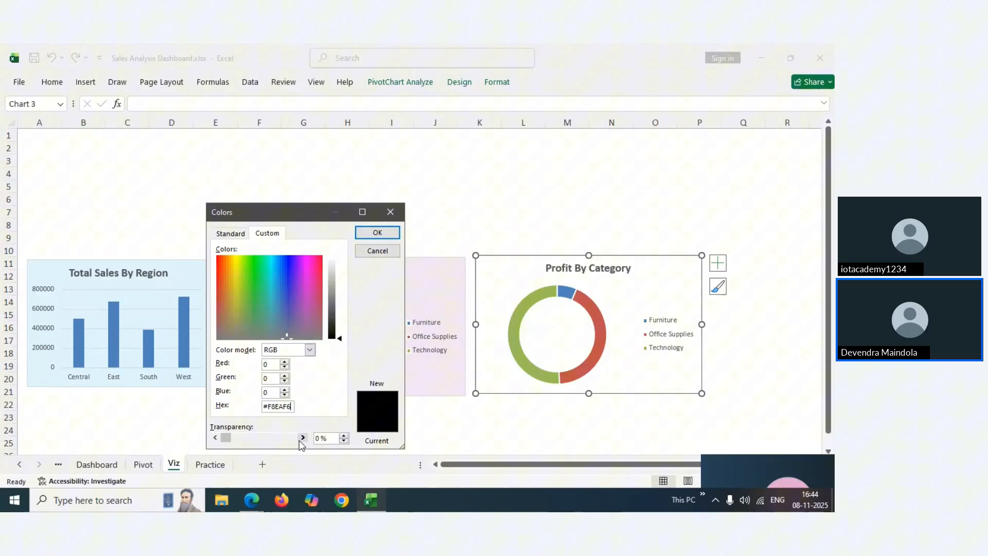
click(378, 232)
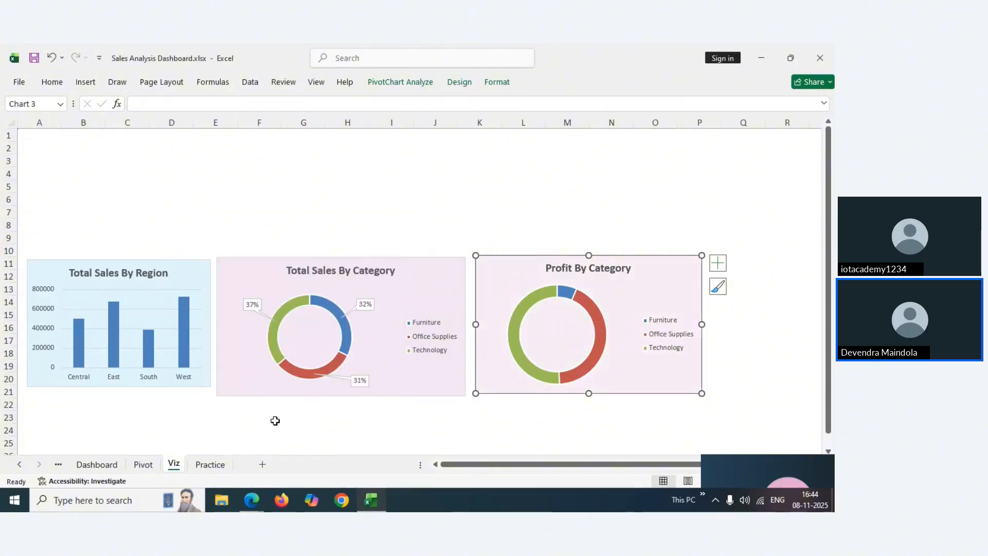
On the Pivot sheet, select the yearly sales pivot table range E11:F15
click(146, 465)
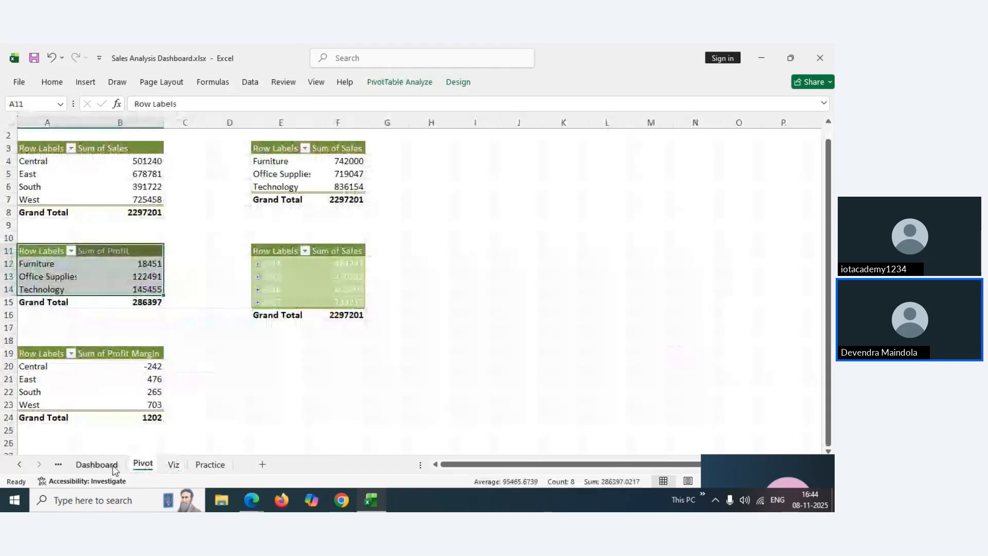
click(112, 466)
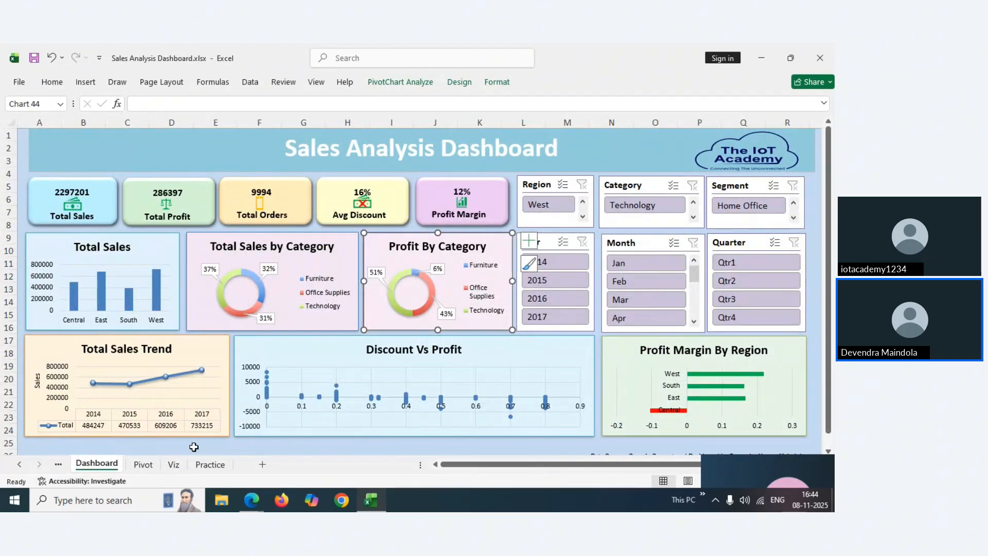
click(145, 466)
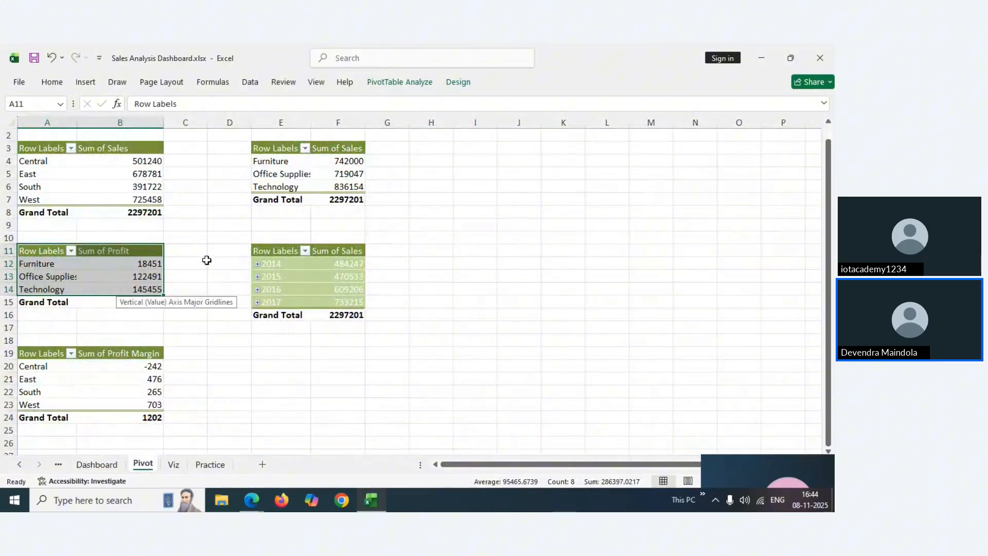
drag(264, 249, 334, 302)
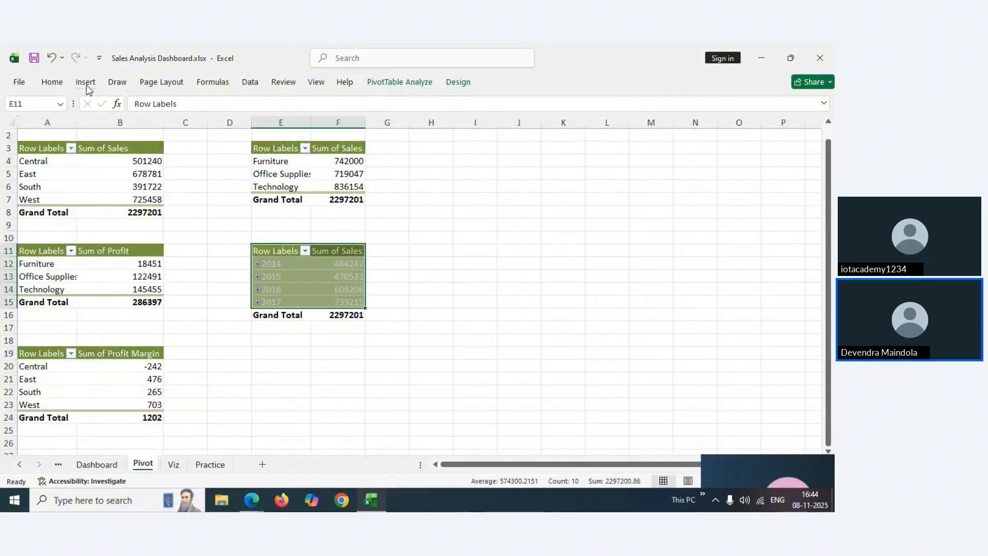
Insert a recommended line chart of sales by year, then take it off the Pivot sheet
click(85, 84)
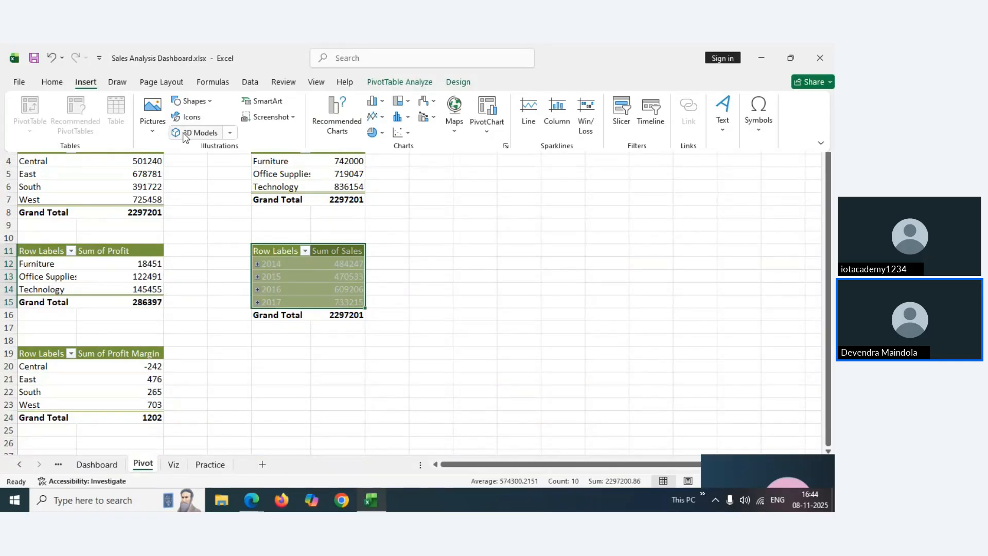
click(337, 125)
click(277, 182)
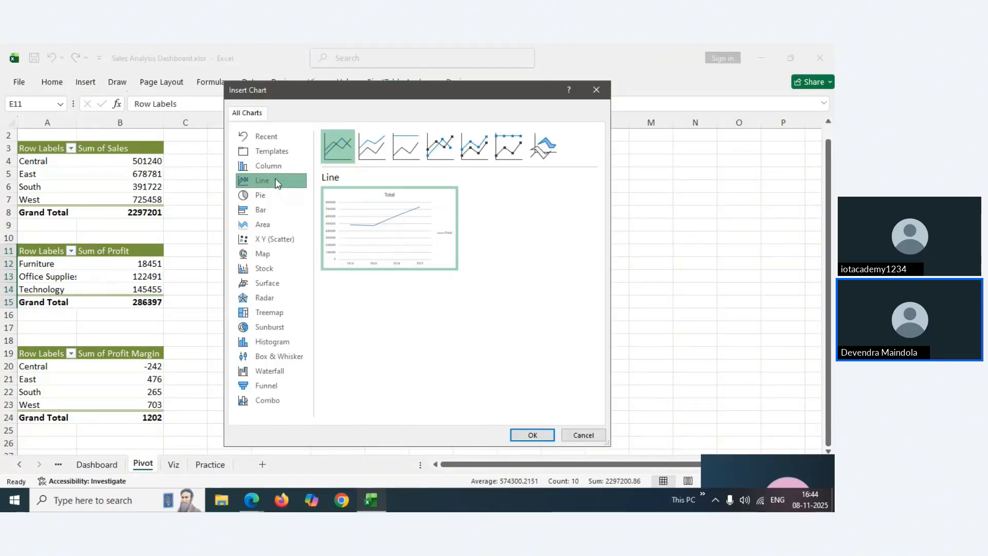
click(522, 434)
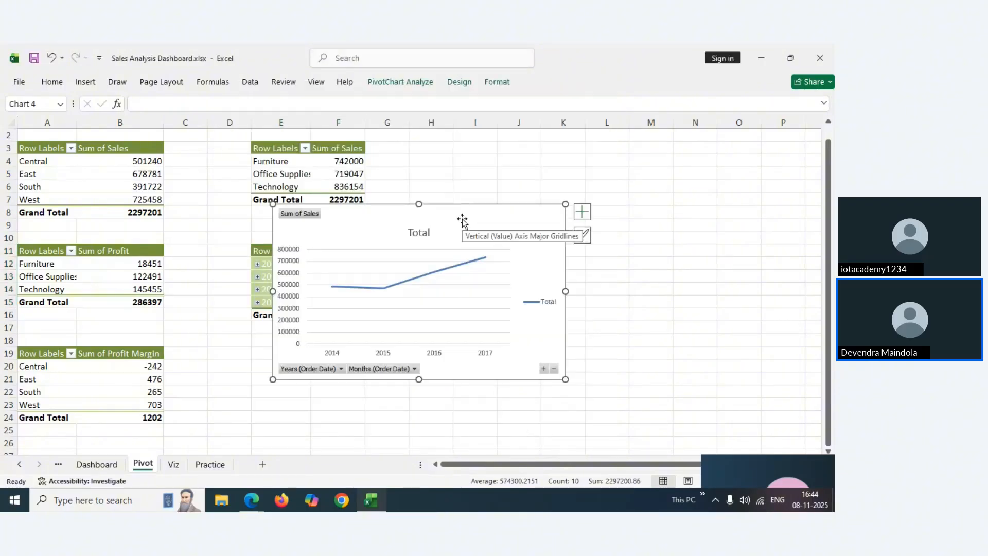
key(Delete)
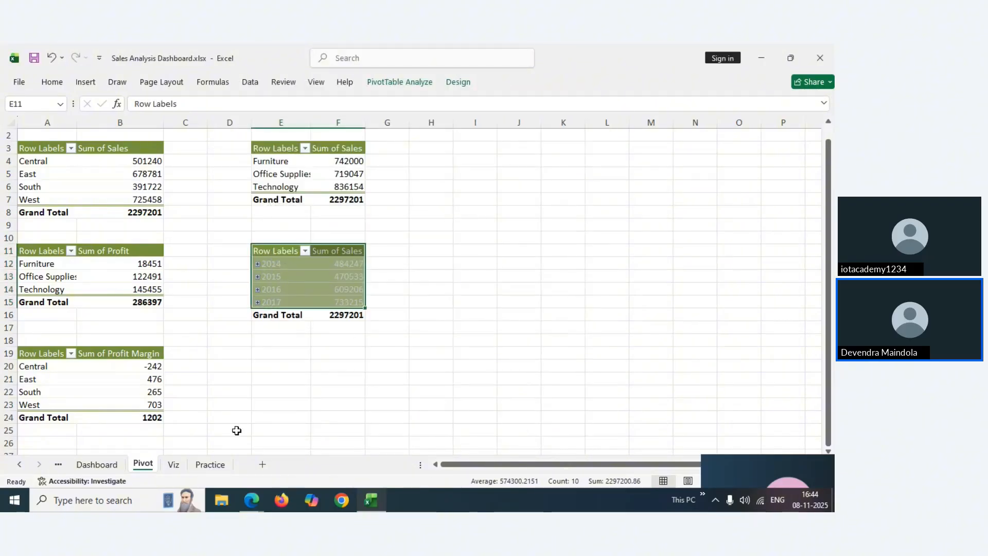
Paste the yearly sales line chart at cell A22 on the Viz sheet
click(175, 466)
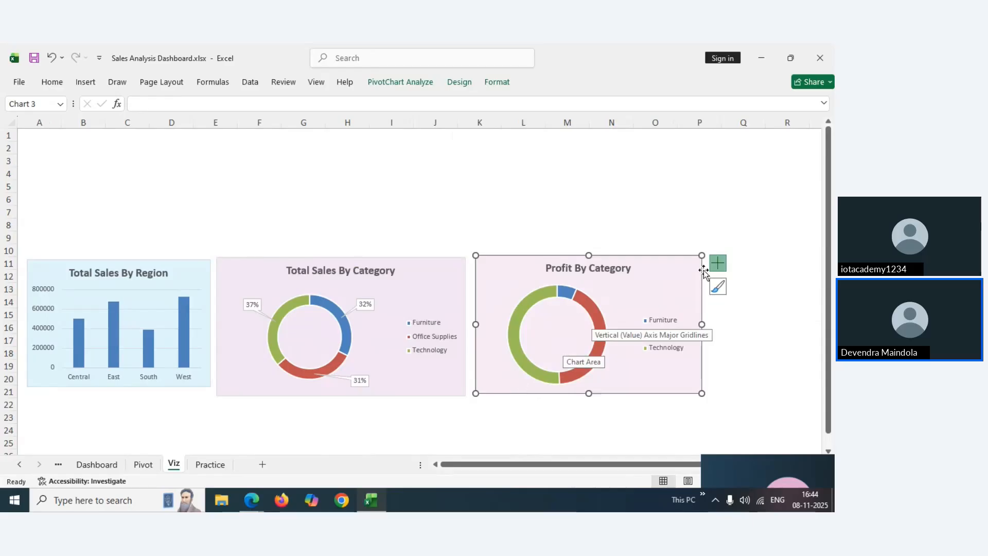
drag(828, 203, 828, 216)
click(61, 392)
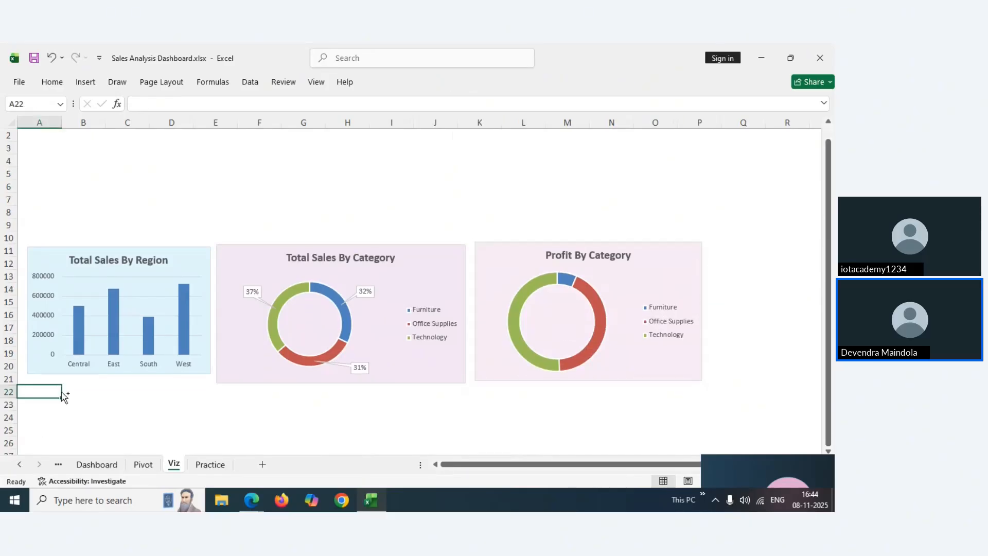
key(ctrl+v)
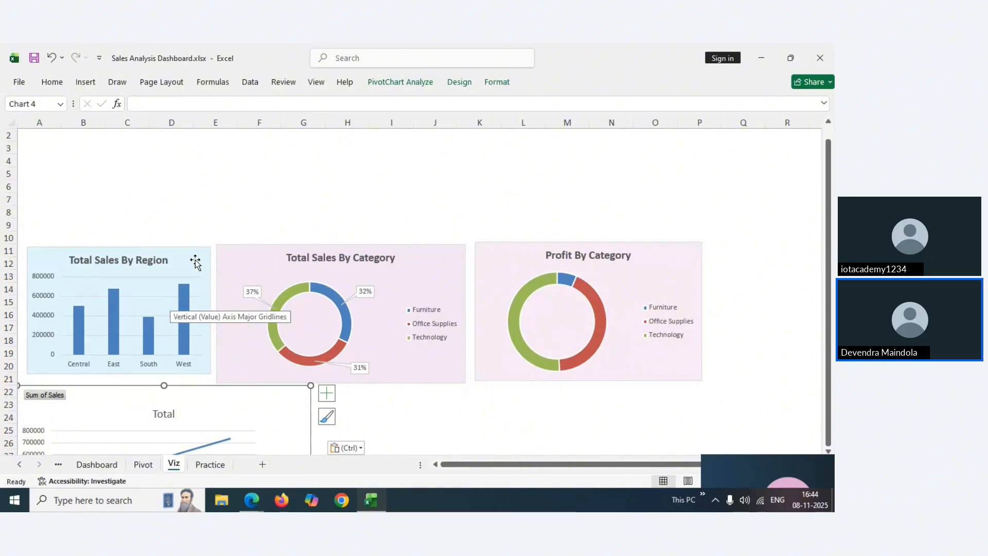
Nudge the Region, Category and Profit charts slightly upward above the new line chart
drag(195, 261, 192, 244)
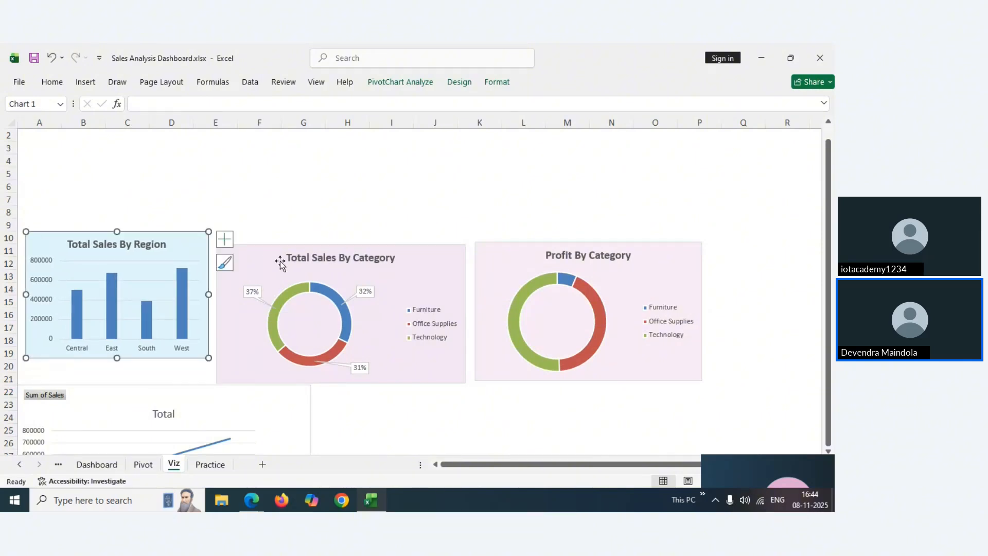
drag(280, 261, 278, 245)
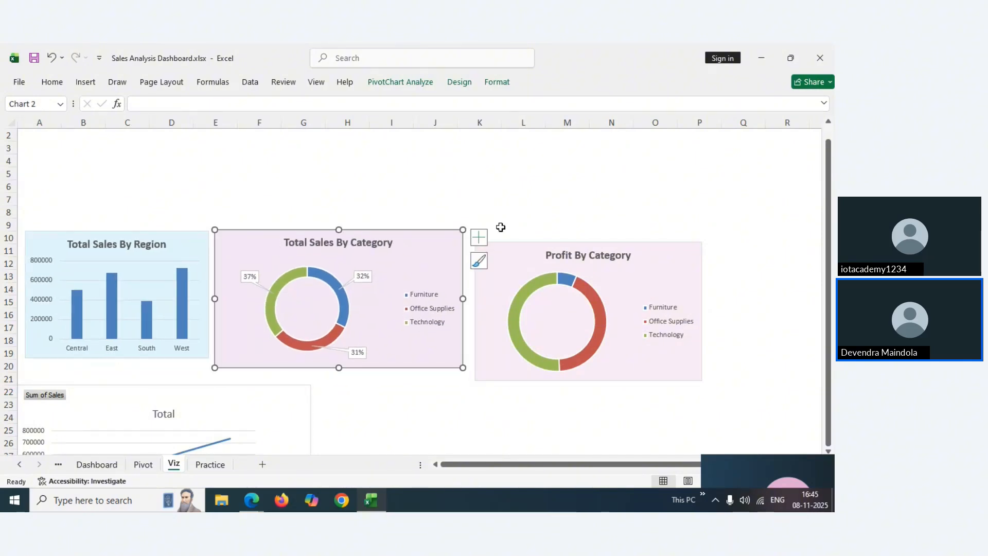
drag(512, 258, 506, 244)
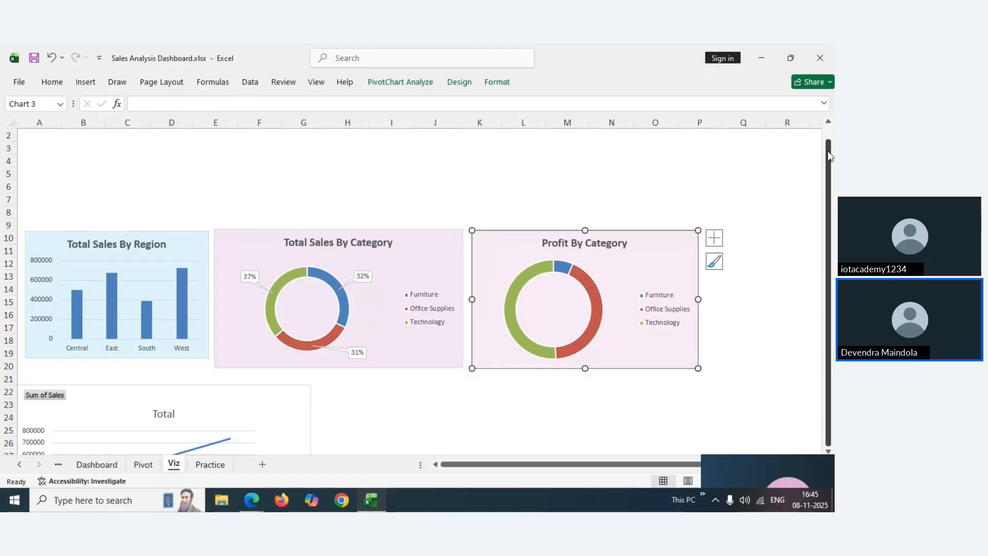
click(828, 151)
click(351, 406)
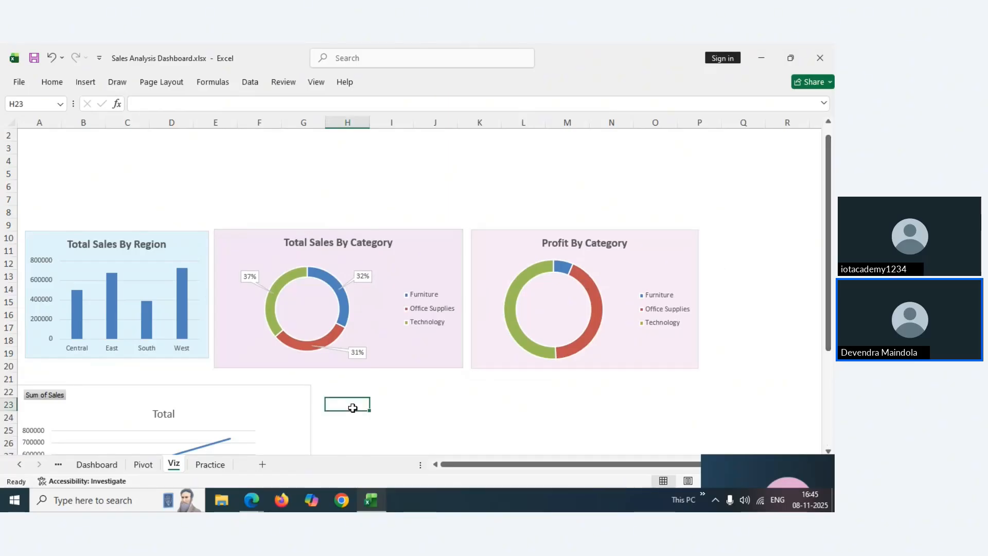
key(Down)
key(Down)
key(Down)
key(Down)
key(Down)
key(Down)
key(Down)
key(Down)
key(Down)
key(Down)
key(Down)
key(Down)
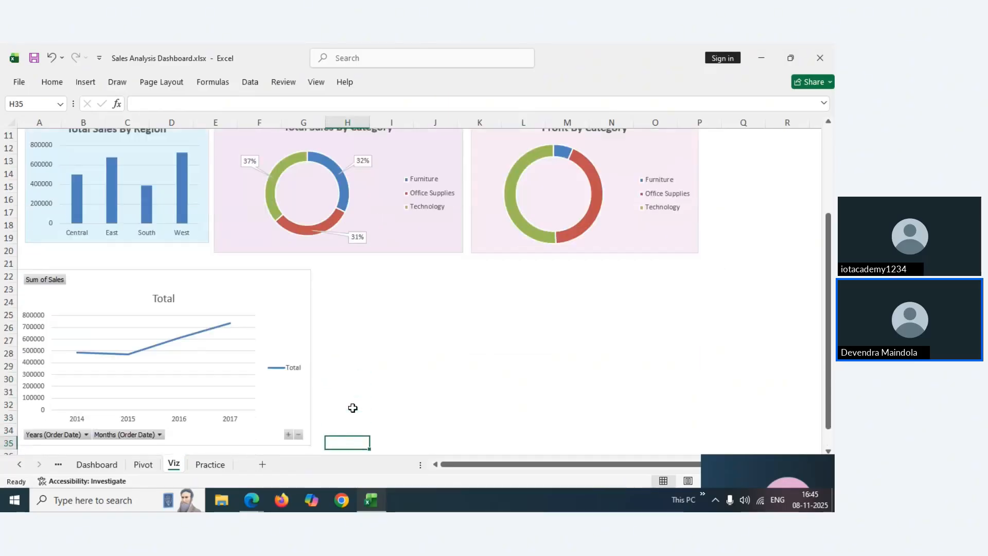
Hide all field buttons on the yearly sales line chart
click(59, 283)
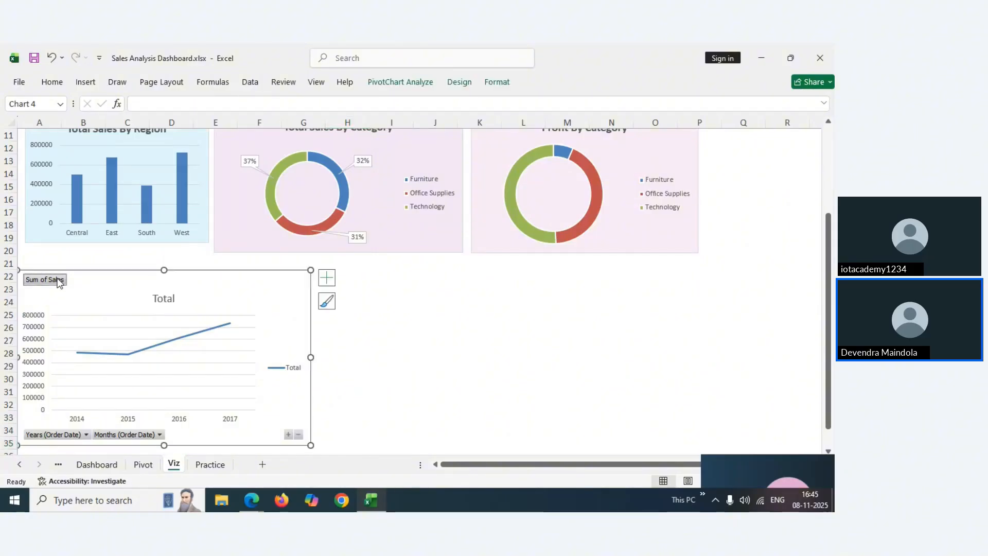
right_click(44, 286)
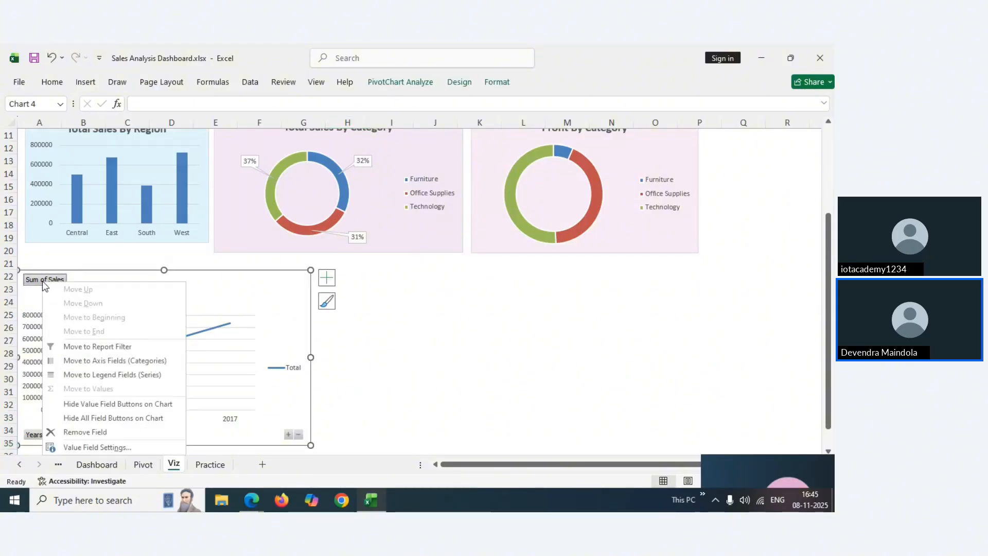
click(91, 422)
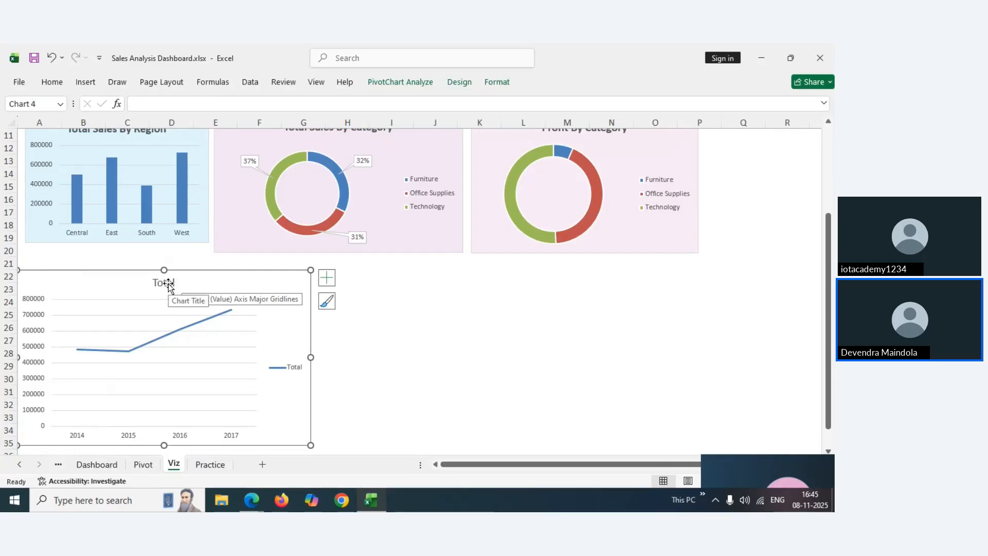
click(98, 464)
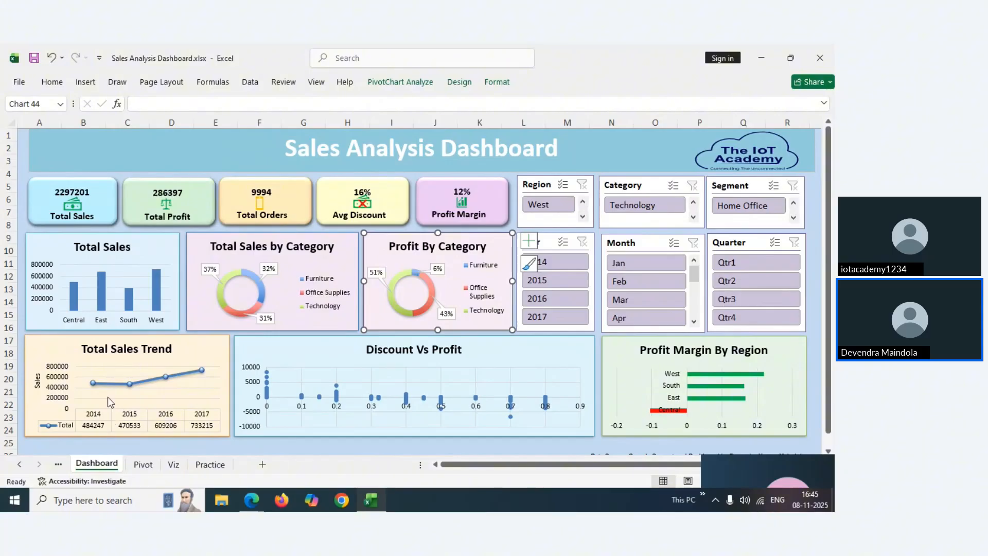
click(143, 465)
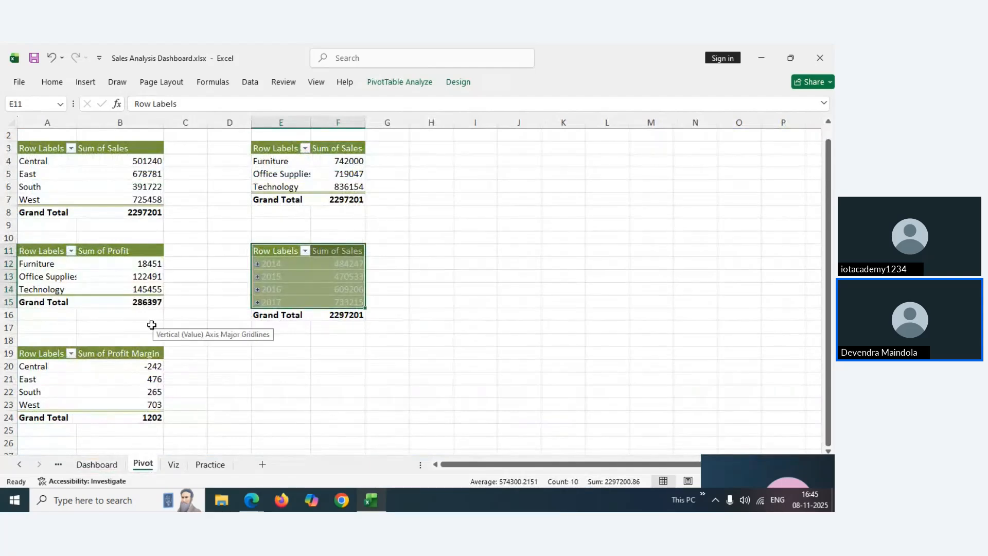
click(173, 464)
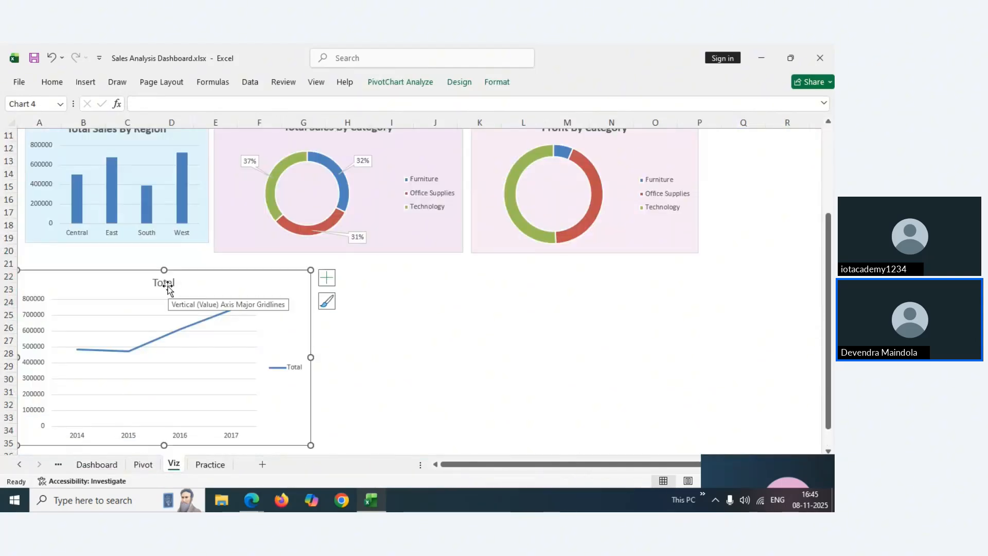
Retitle the line chart 'Total Sales Trend' and make the title bold
double_click(172, 283)
click(175, 283)
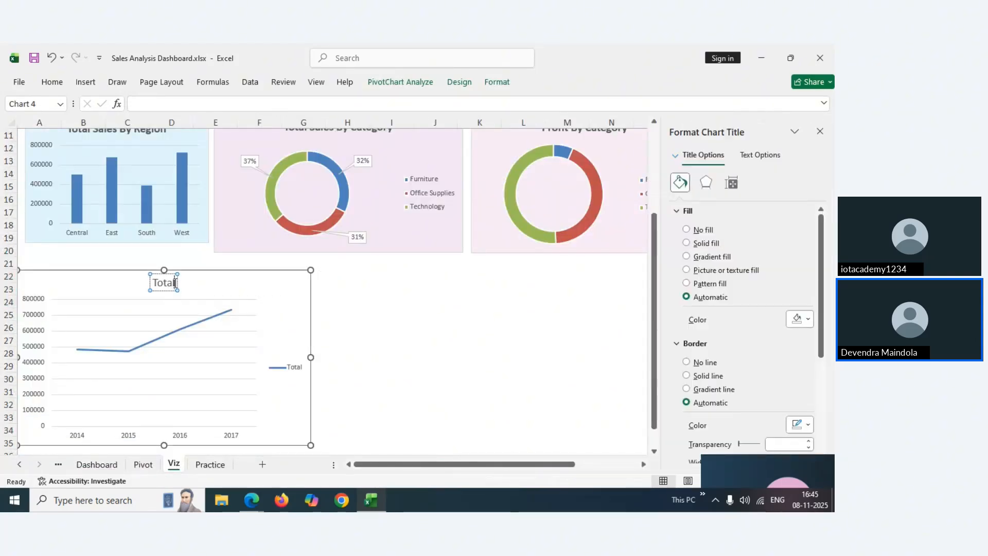
text(Sale)
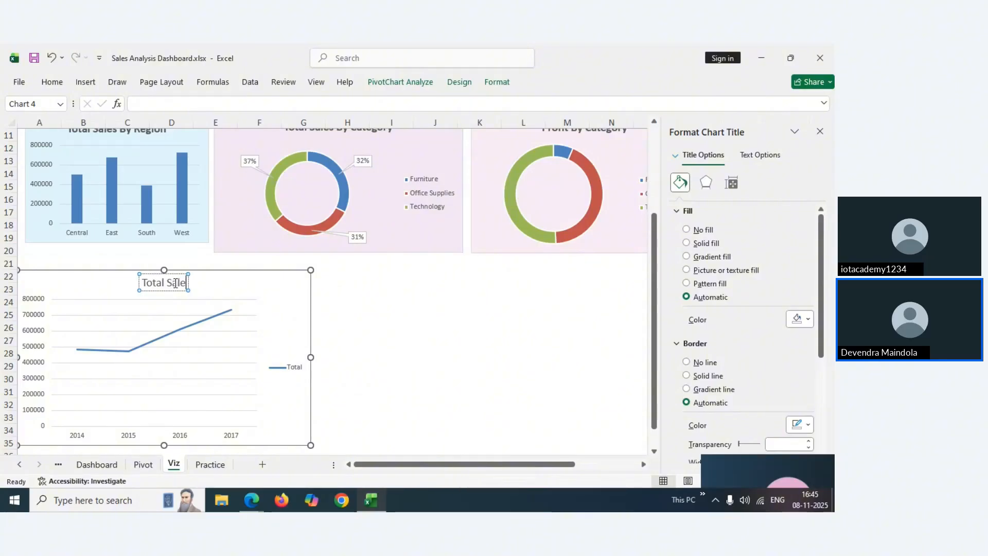
text(s Tre)
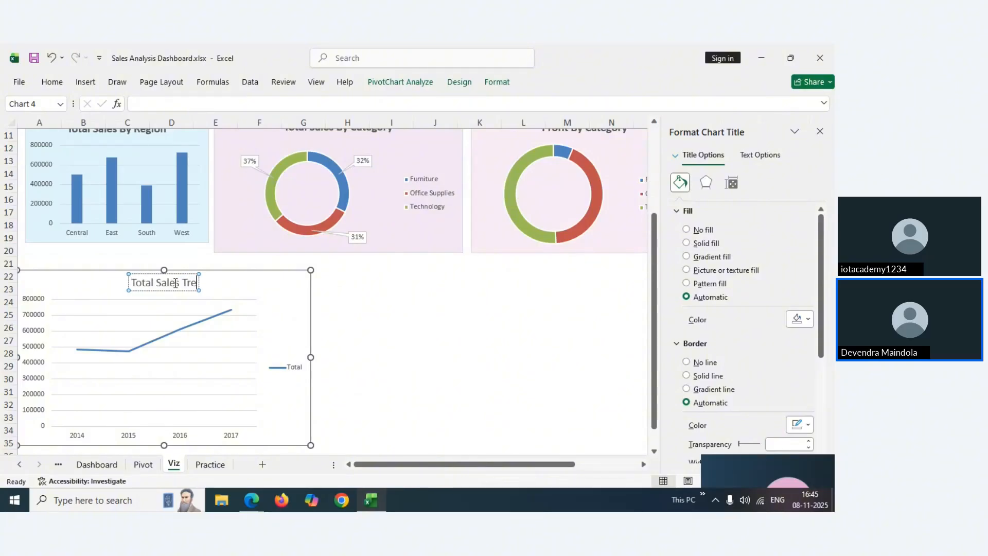
text(nd)
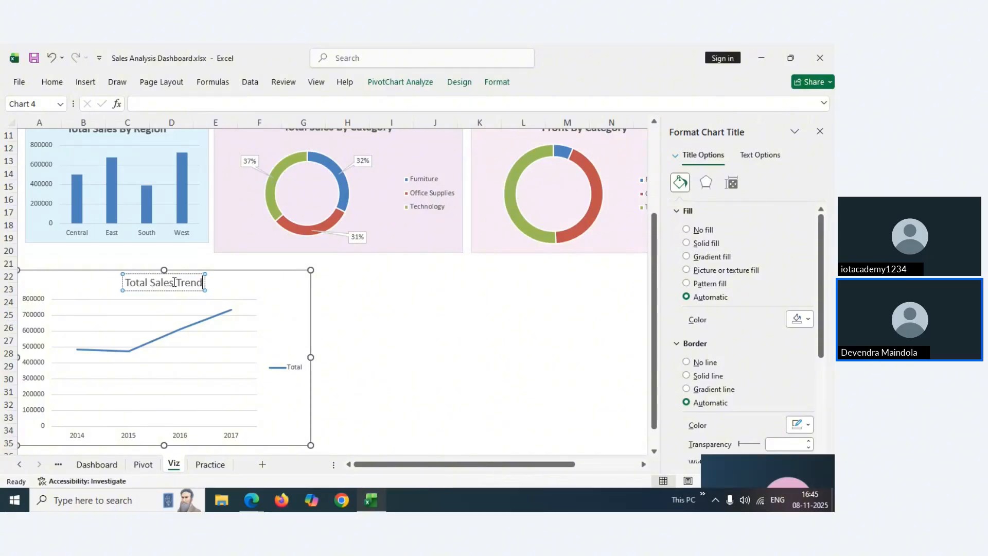
double_click(174, 282)
double_click(174, 282)
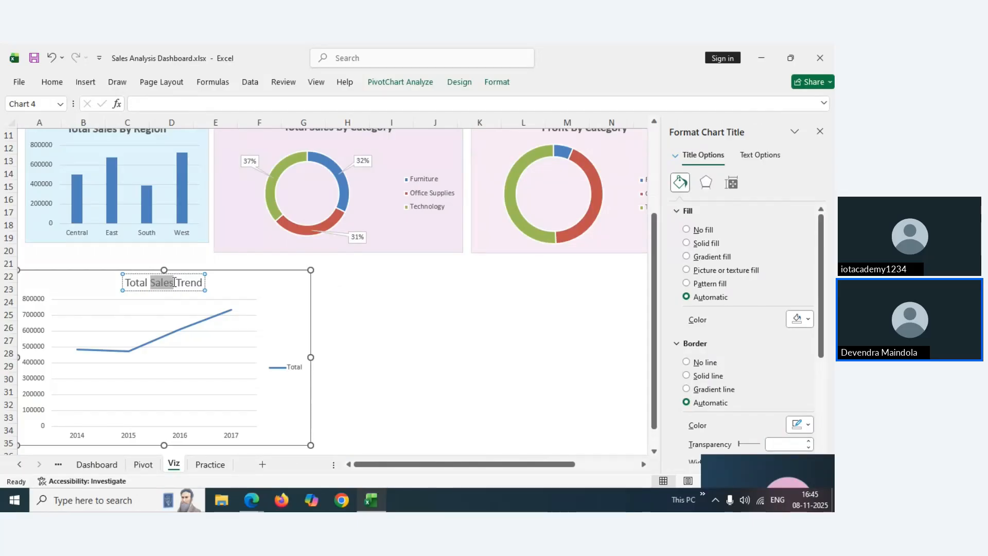
triple_click(174, 285)
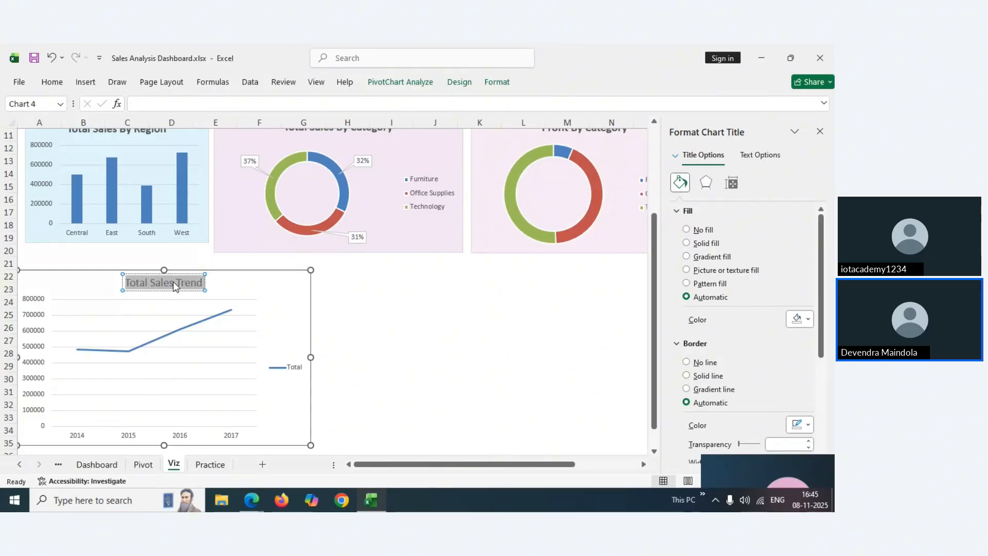
key(ctrl+b)
mouse_move(258, 496)
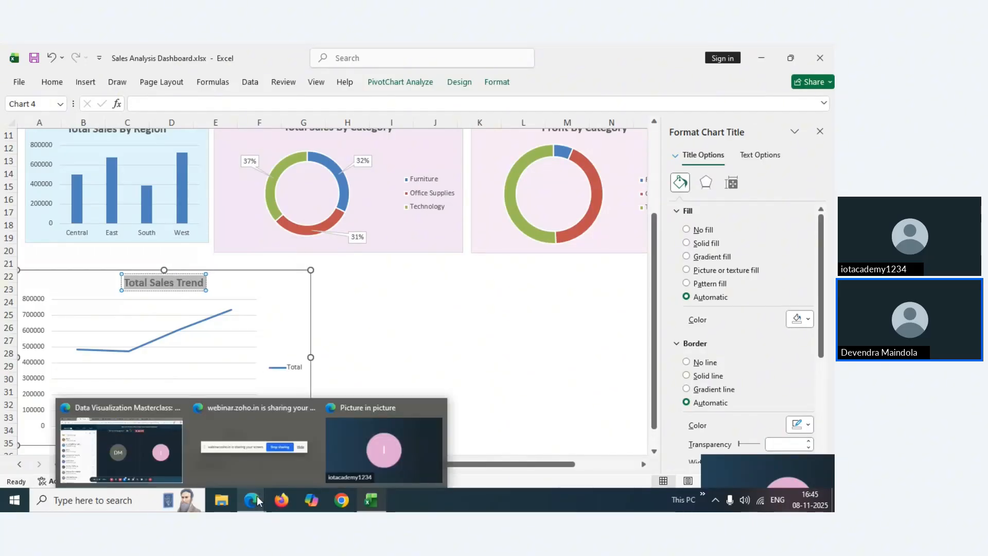
Bring the Zoho Webinar session window to the front and mute the microphone
click(161, 448)
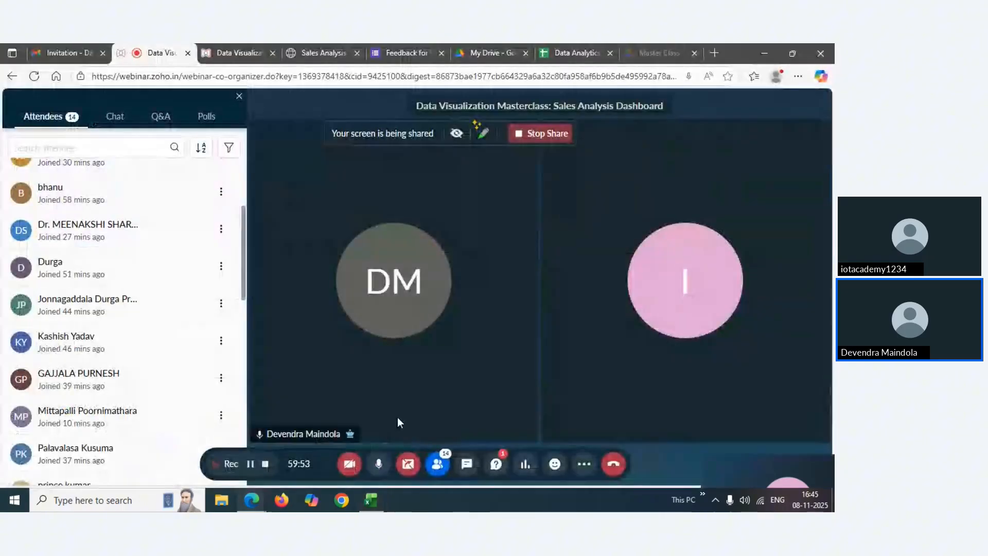
click(379, 466)
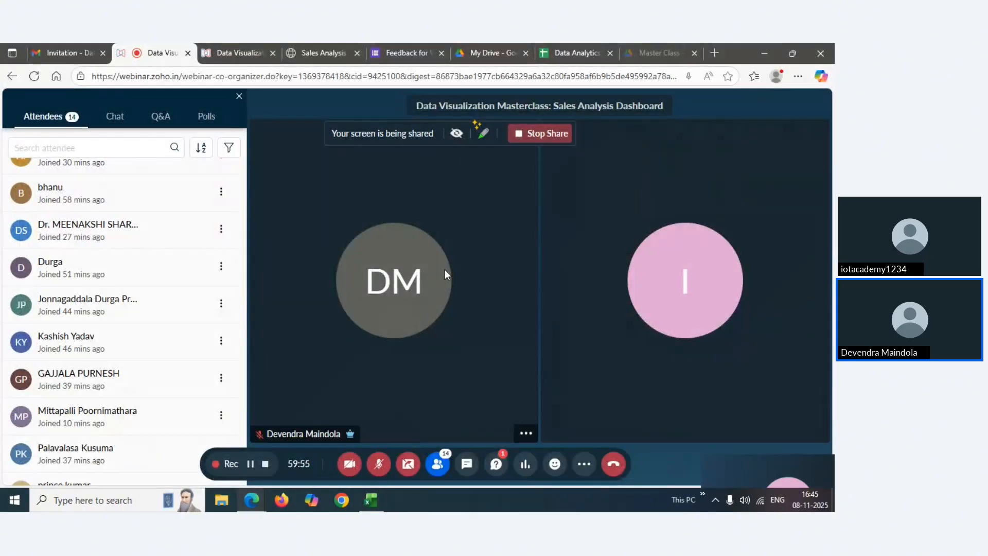
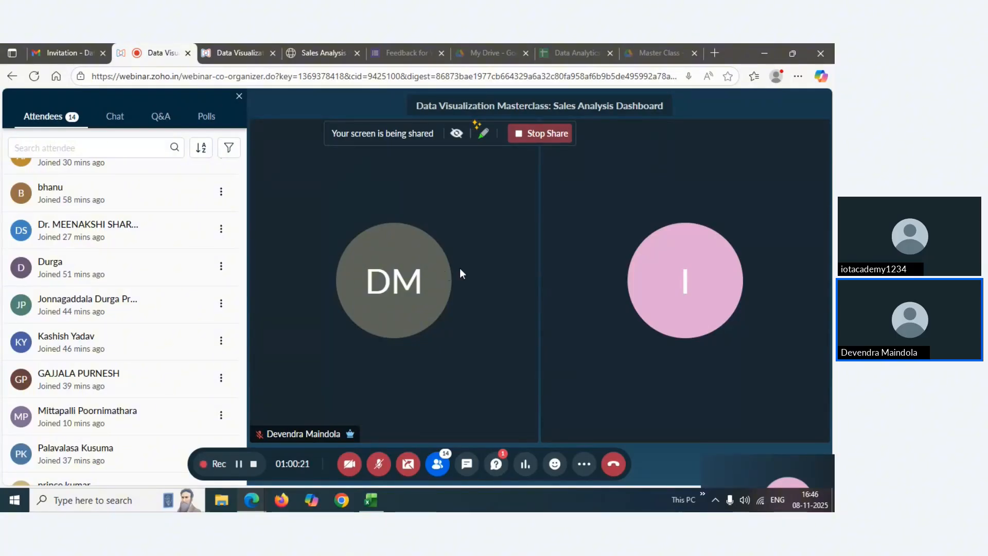
Unmute the webinar microphone and bring the Sales Analysis Dashboard workbook back to the front
click(378, 464)
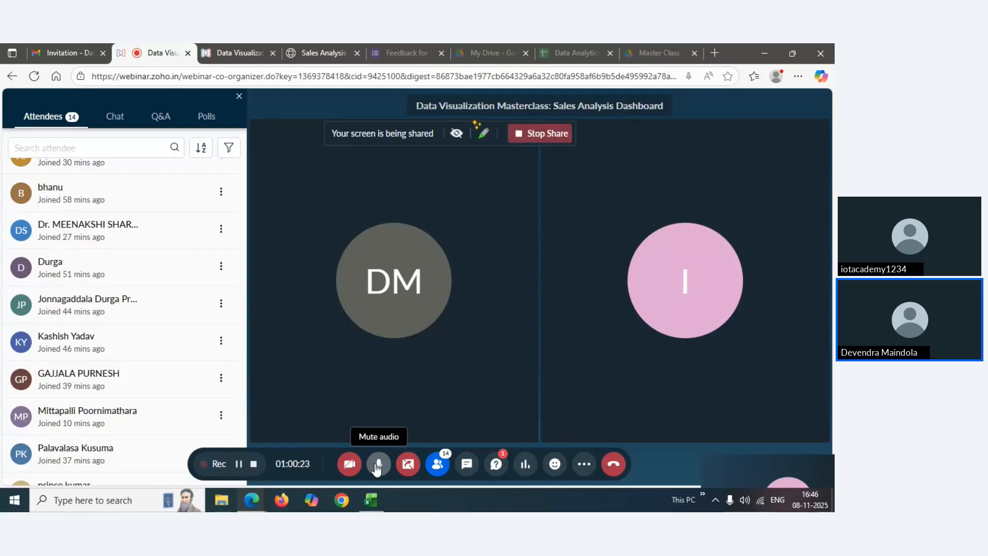
click(303, 55)
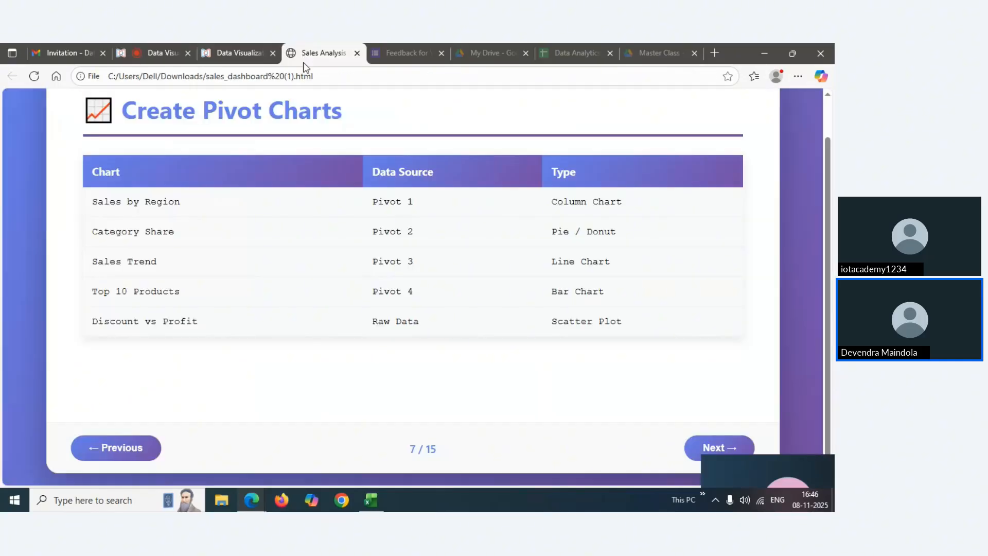
mouse_move(372, 500)
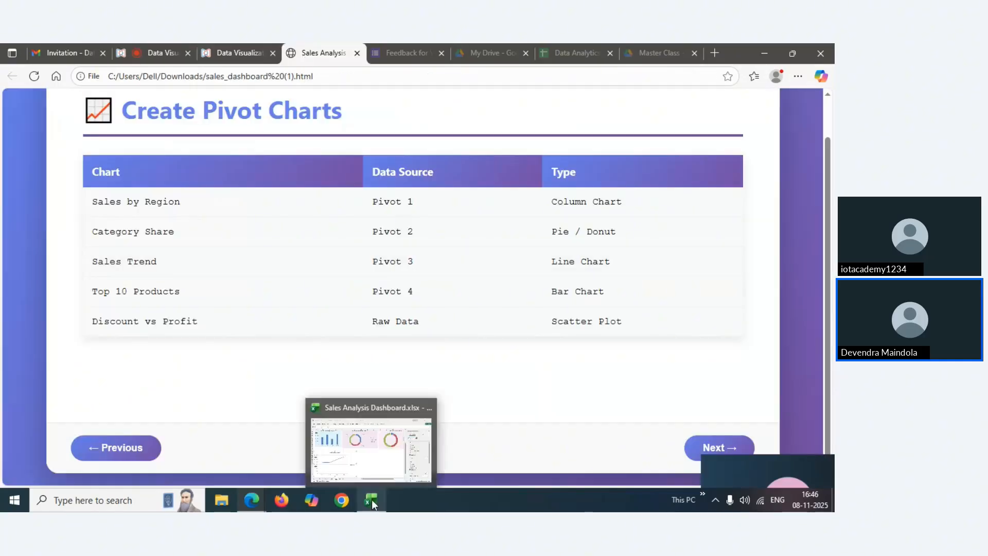
click(374, 447)
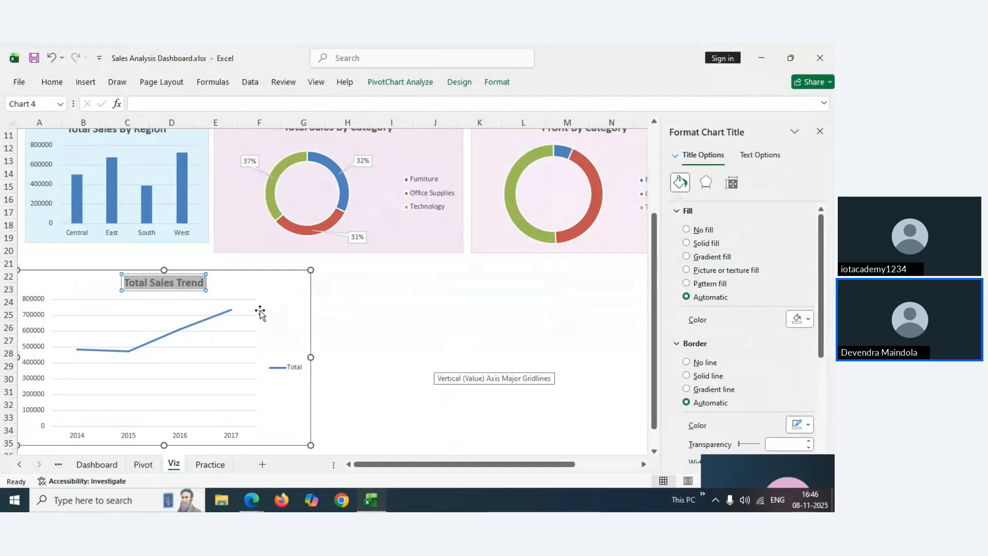
Apply Quick Layout 5, with an axis title and data table, to the Total Sales Trend chart
click(270, 282)
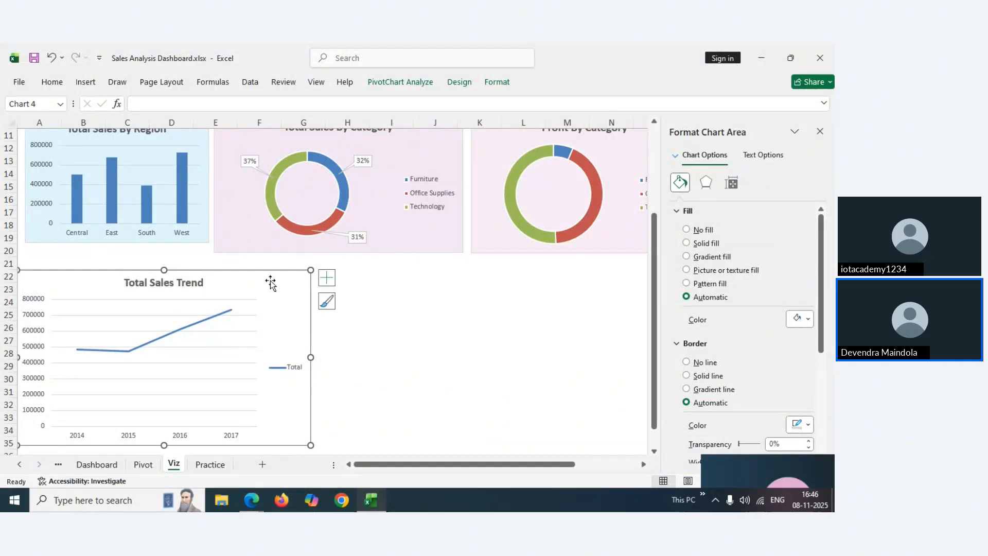
click(460, 81)
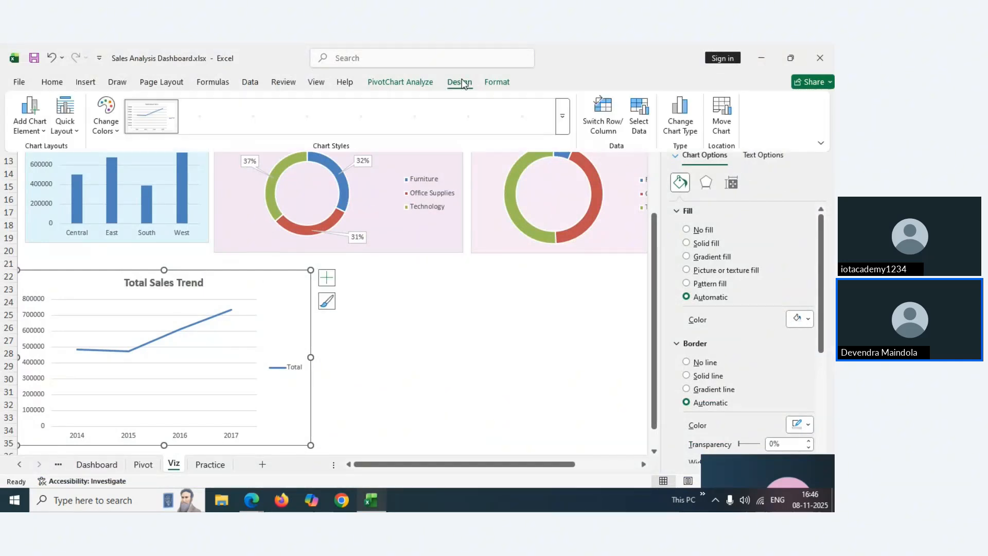
click(76, 133)
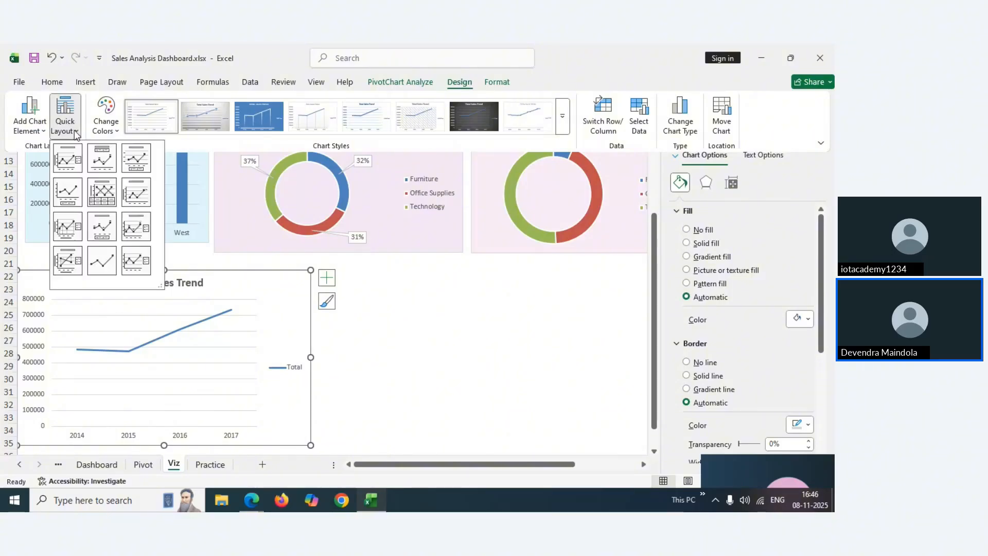
click(101, 195)
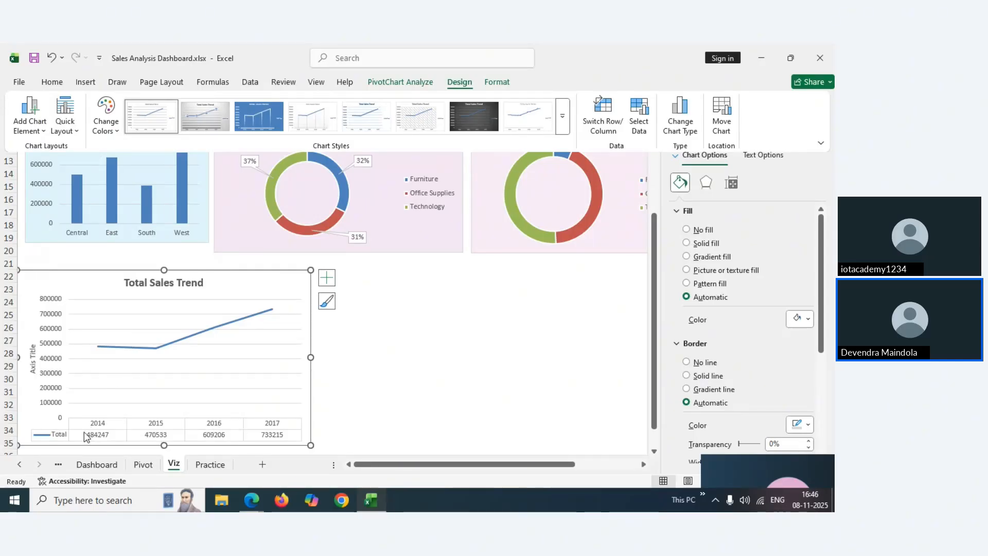
Give the Total Sales Trend chart the marker line Style 15
click(565, 125)
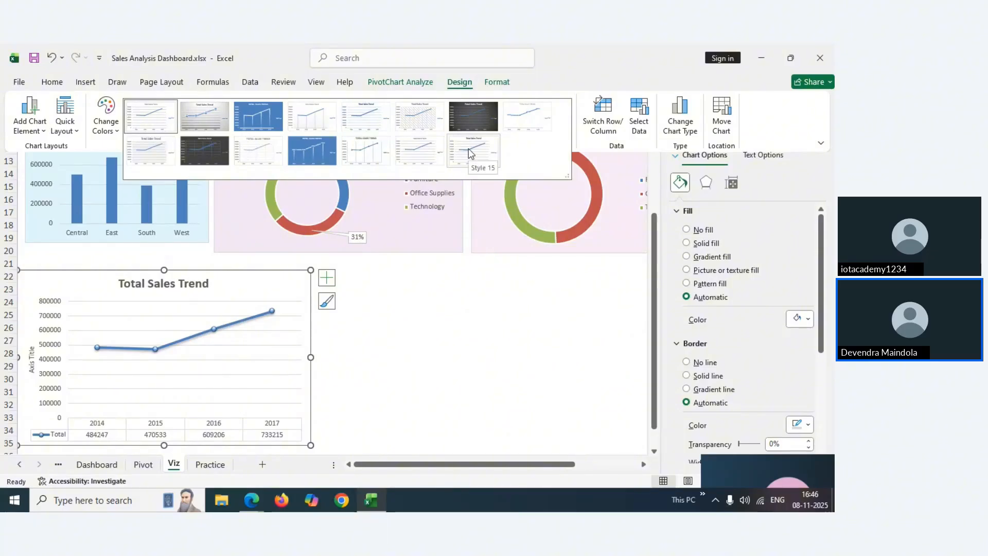
click(468, 148)
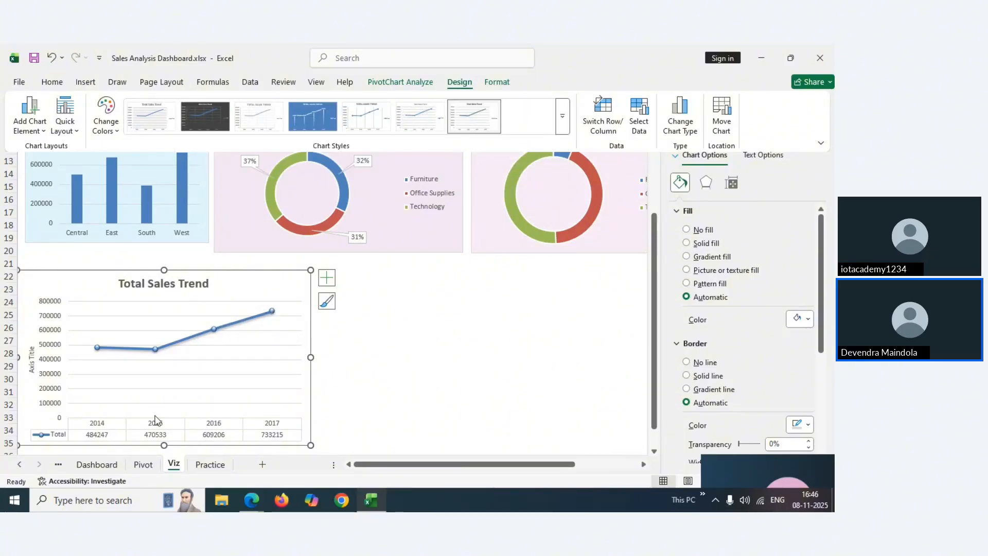
click(97, 461)
Copy the hex fill code FFF3E0 from the Dashboard's Total Sales Trend chart
click(97, 464)
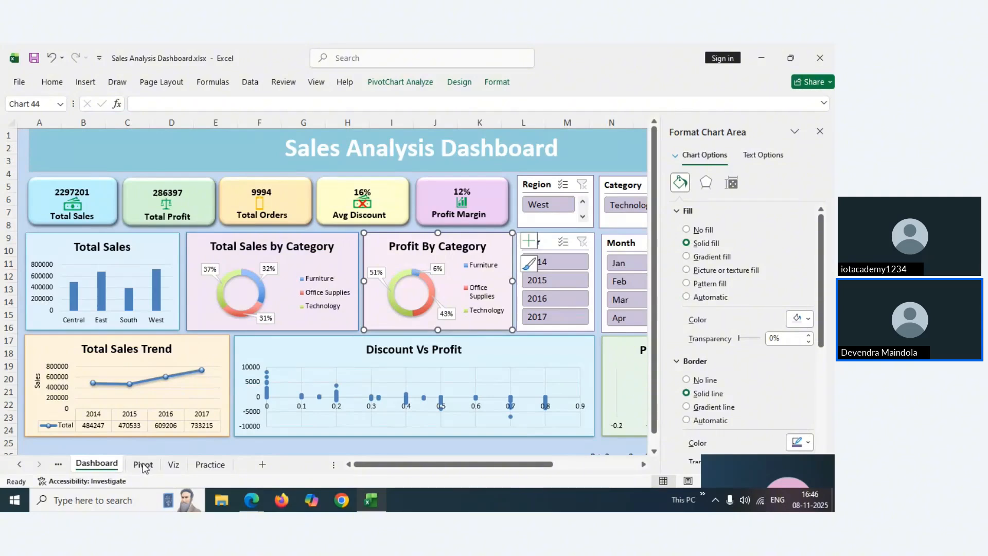
right_click(205, 348)
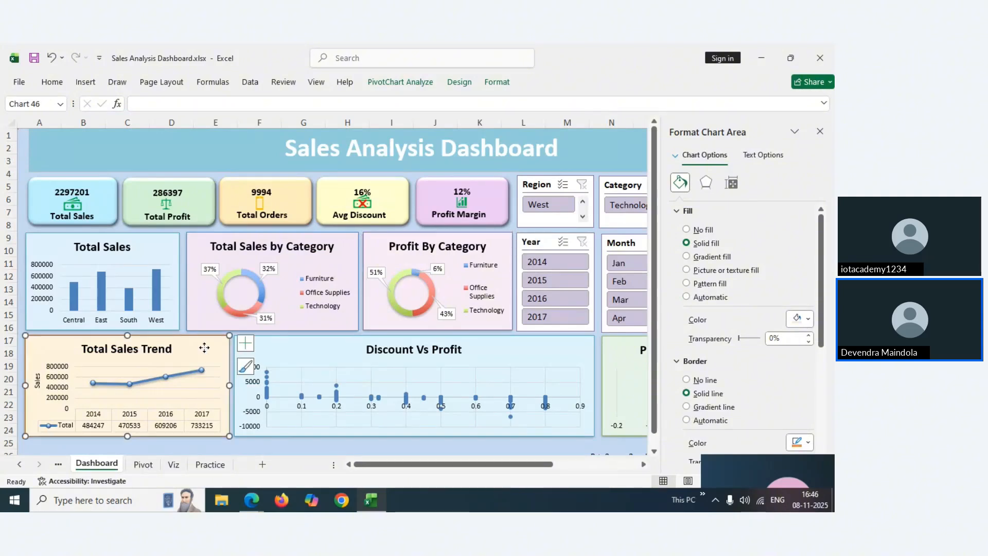
click(192, 352)
click(63, 82)
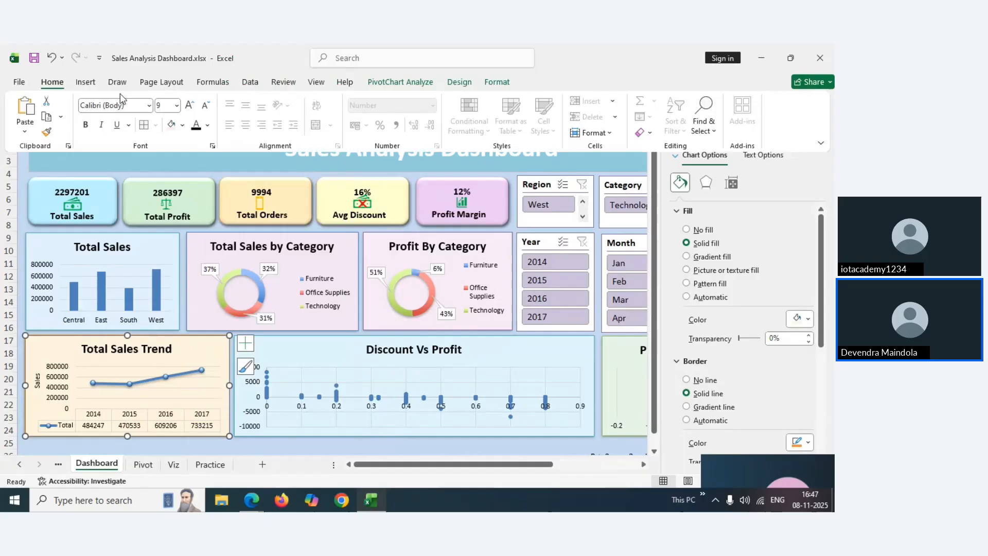
click(183, 125)
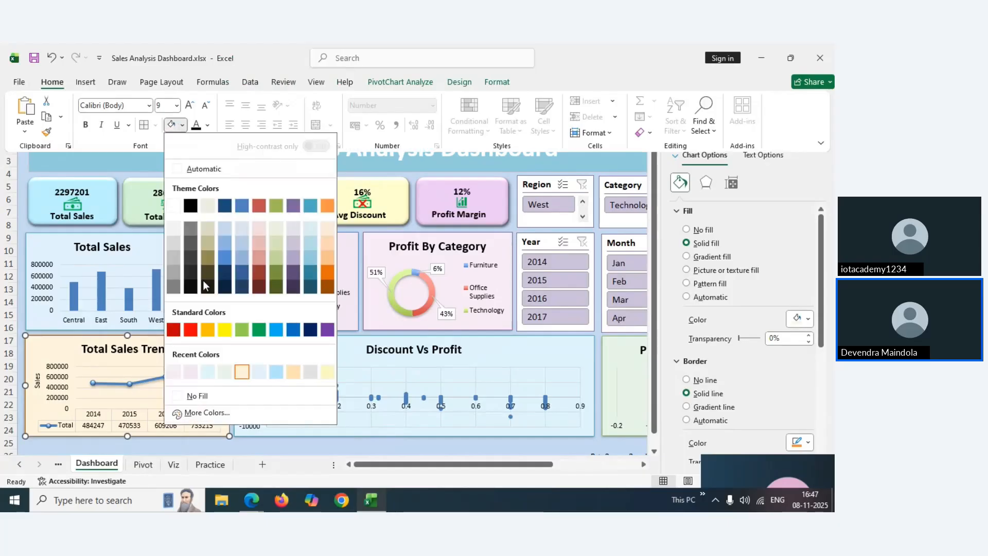
click(203, 413)
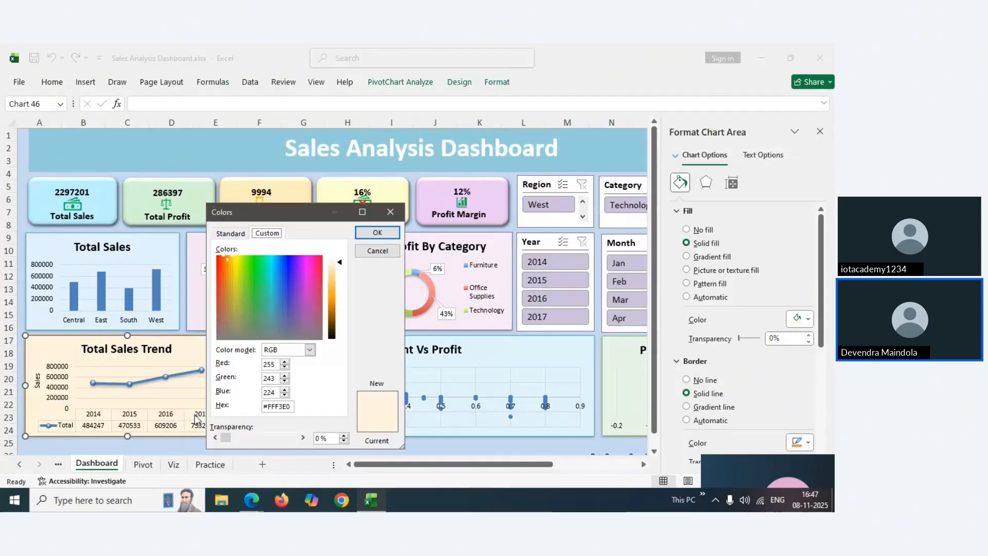
double_click(270, 406)
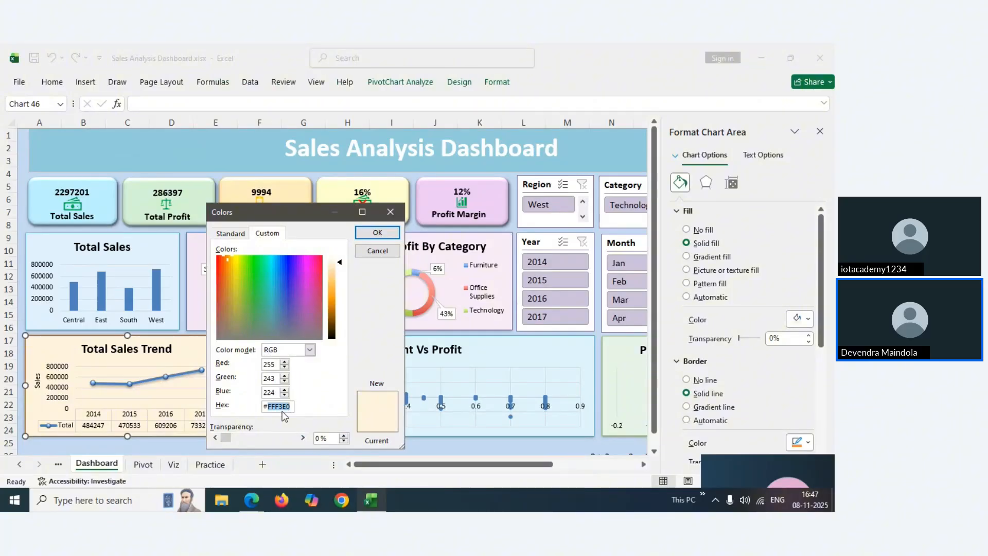
right_click(283, 409)
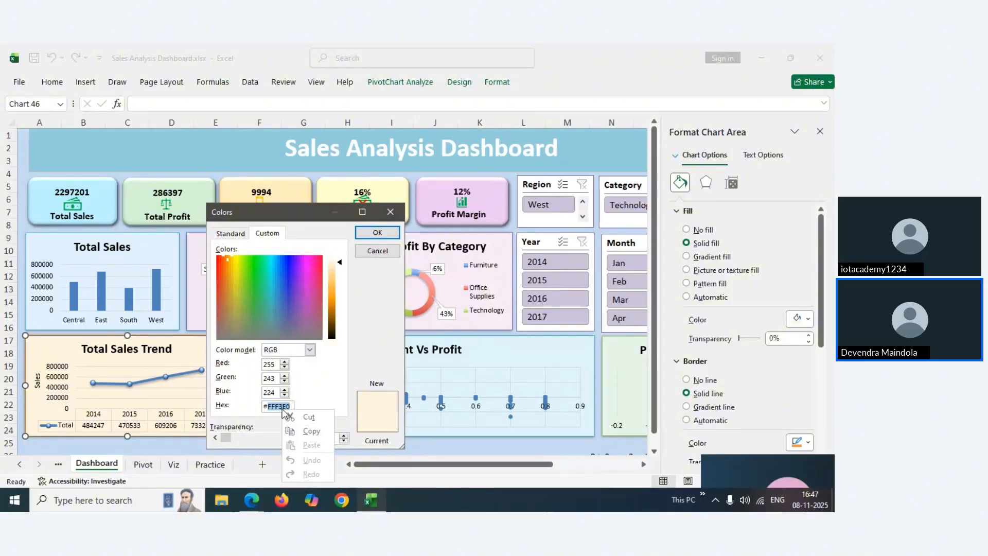
click(309, 432)
Close the colour picker unchanged and return to the Viz sheet
click(389, 213)
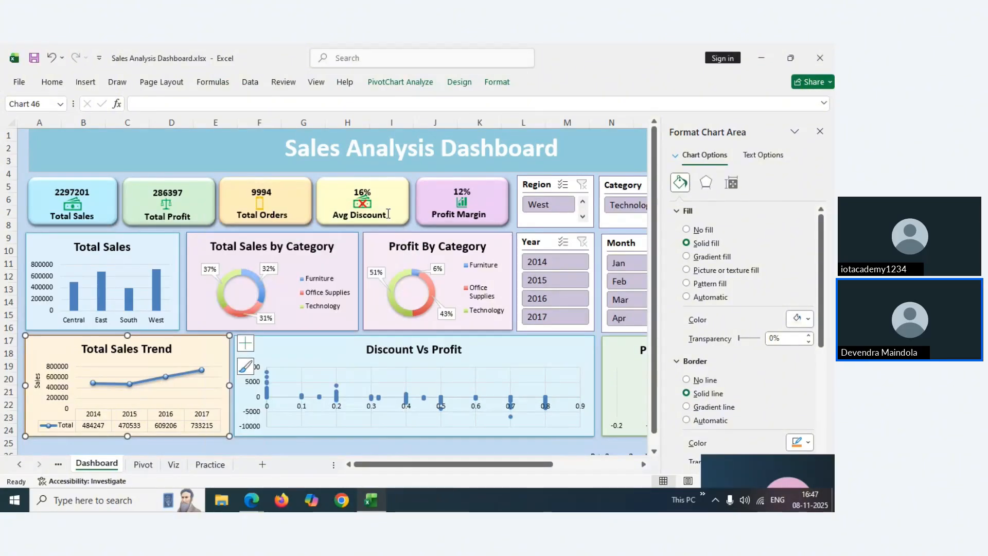
click(144, 465)
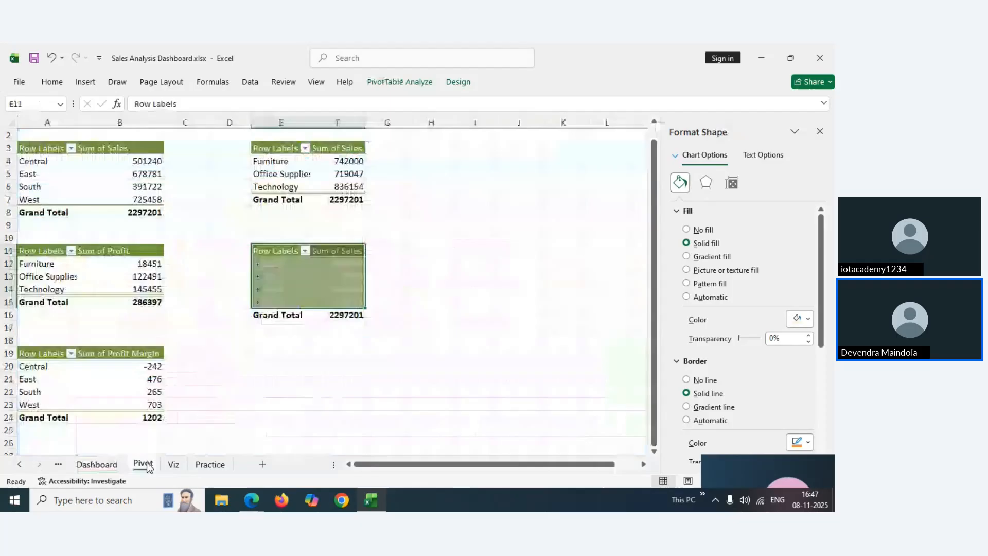
click(173, 465)
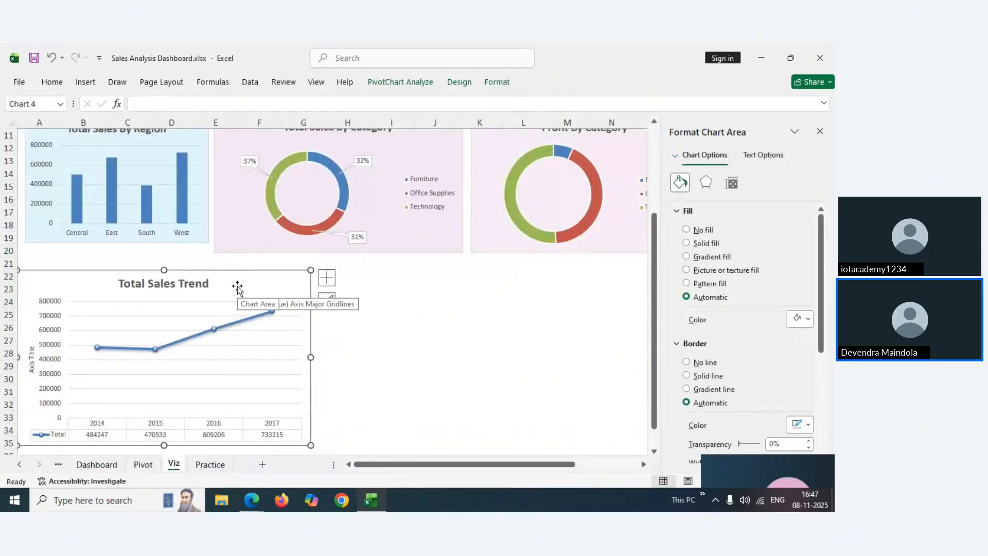
Fill the Viz Total Sales Trend chart with pasted hex FFF3E0, then compare it with the Dashboard
click(52, 81)
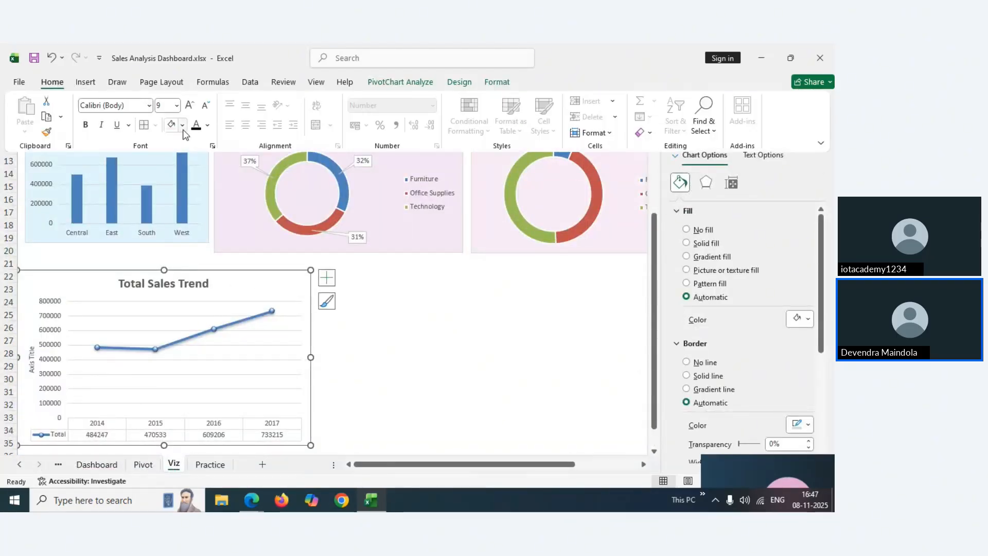
click(183, 125)
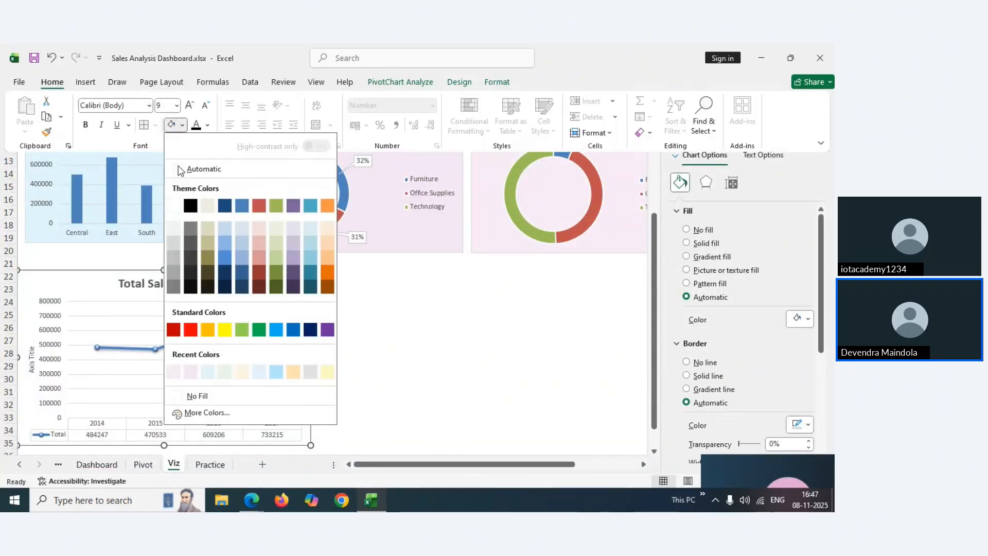
click(193, 413)
click(272, 236)
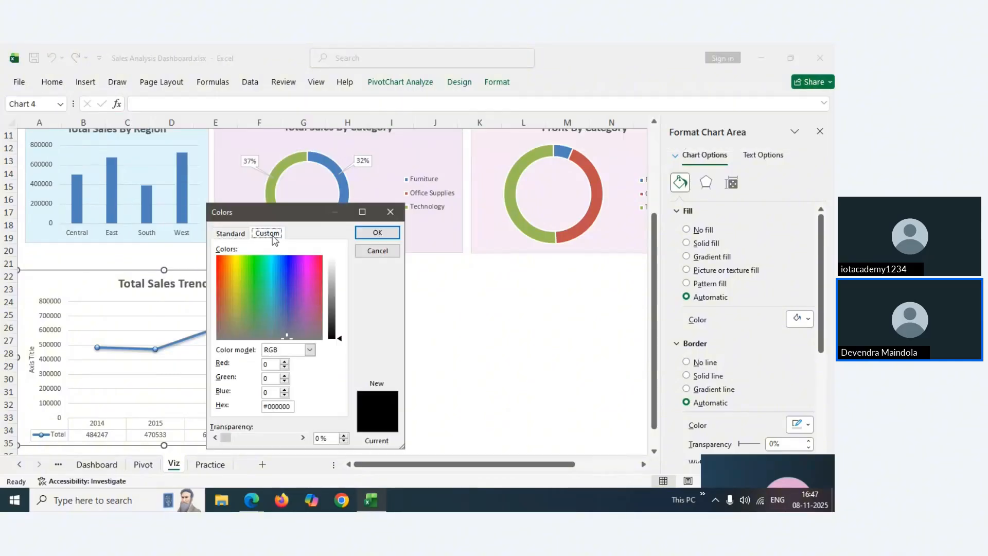
drag(267, 407, 294, 407)
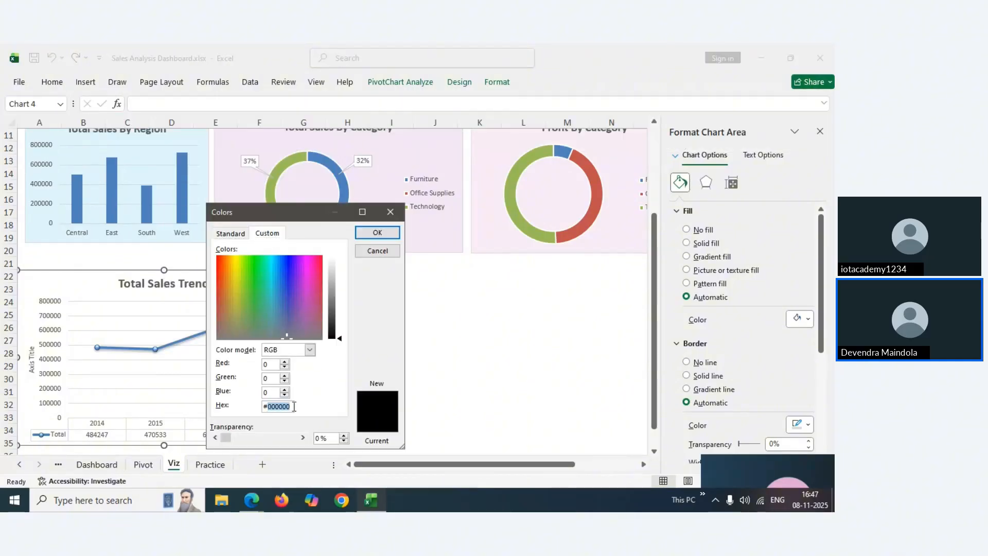
key(ctrl+v)
click(378, 233)
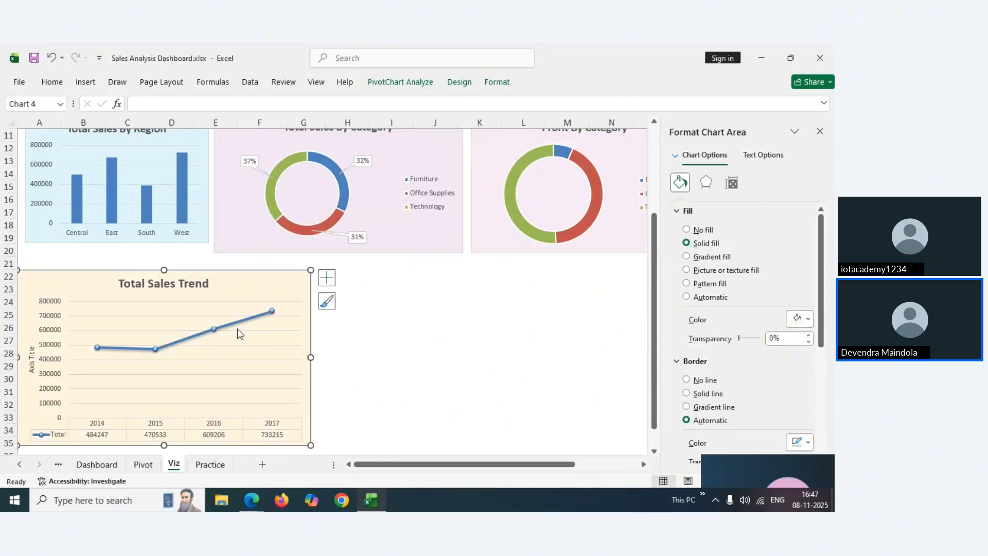
click(98, 466)
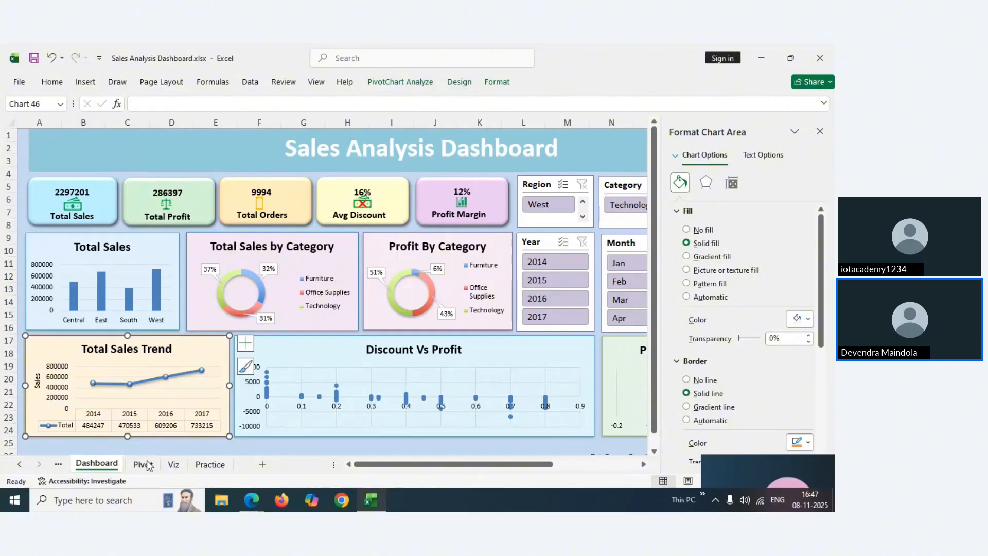
Title the Total Sales Trend chart's vertical axis 'Sales'
click(174, 465)
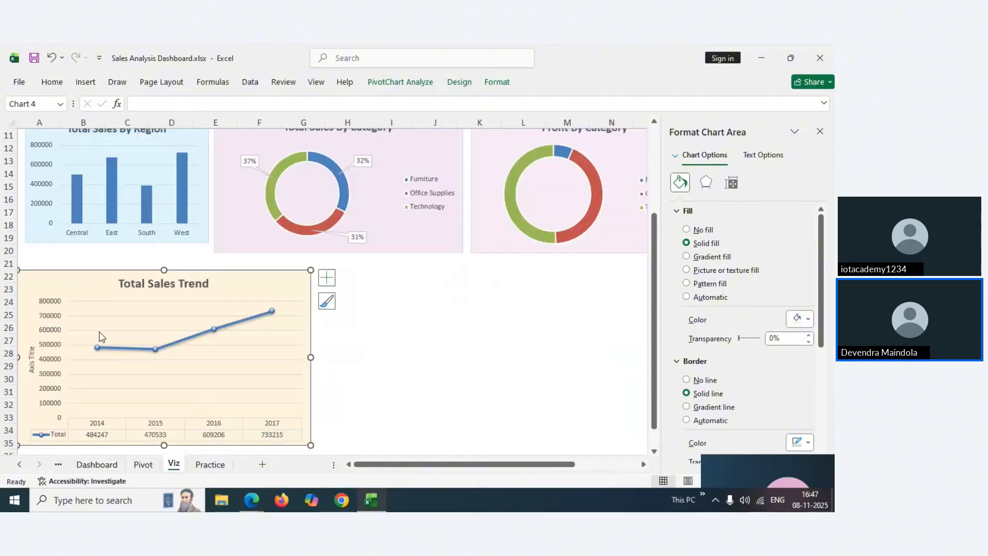
click(32, 352)
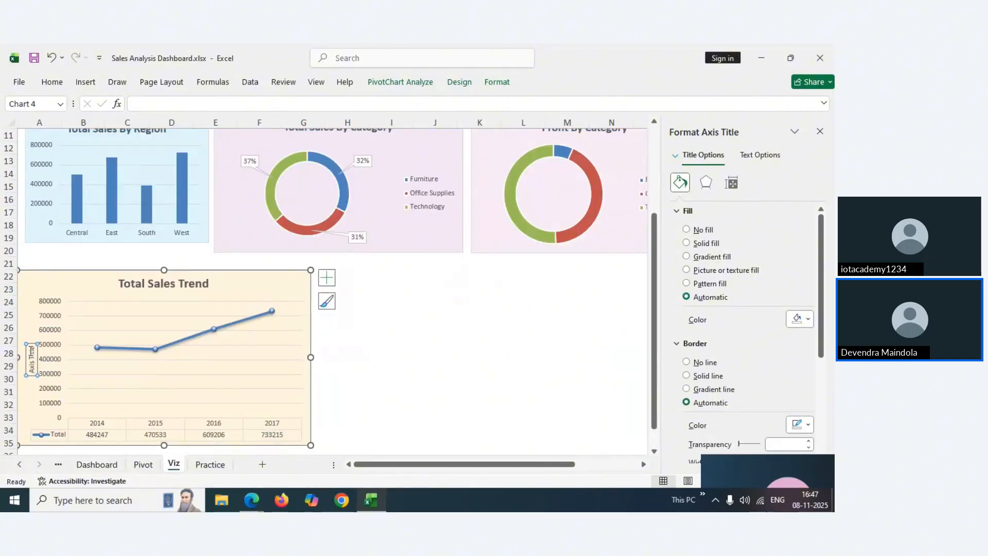
drag(31, 352, 30, 363)
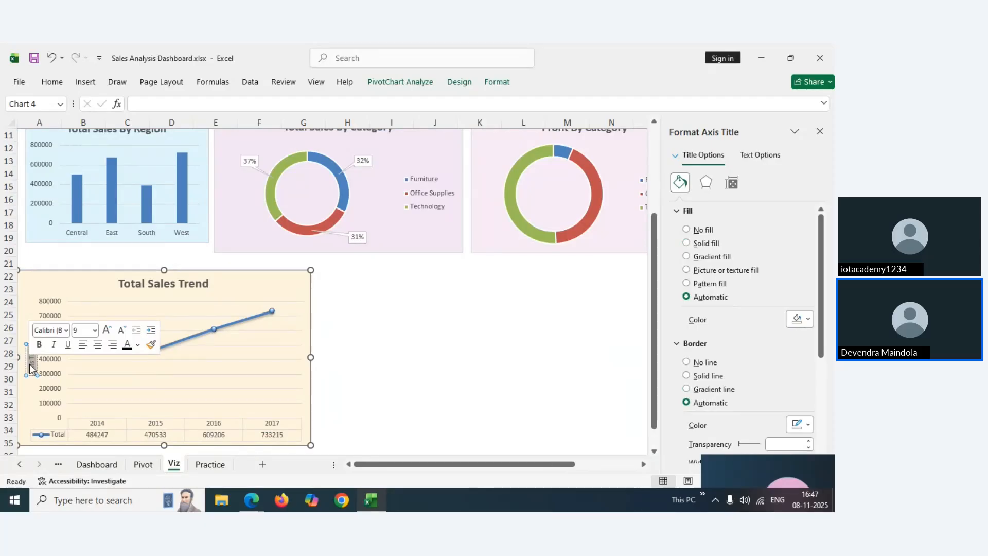
text(Sales)
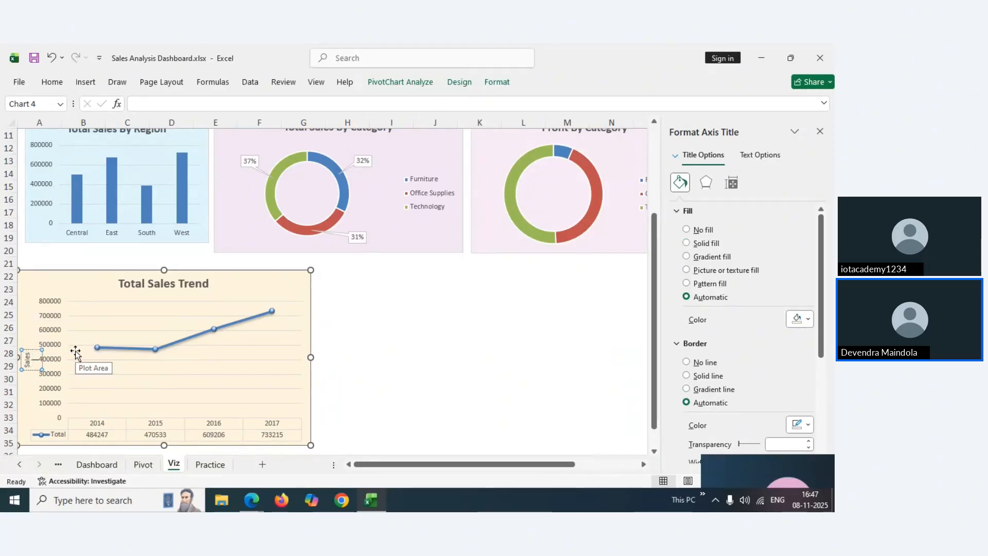
key(ctrl+z)
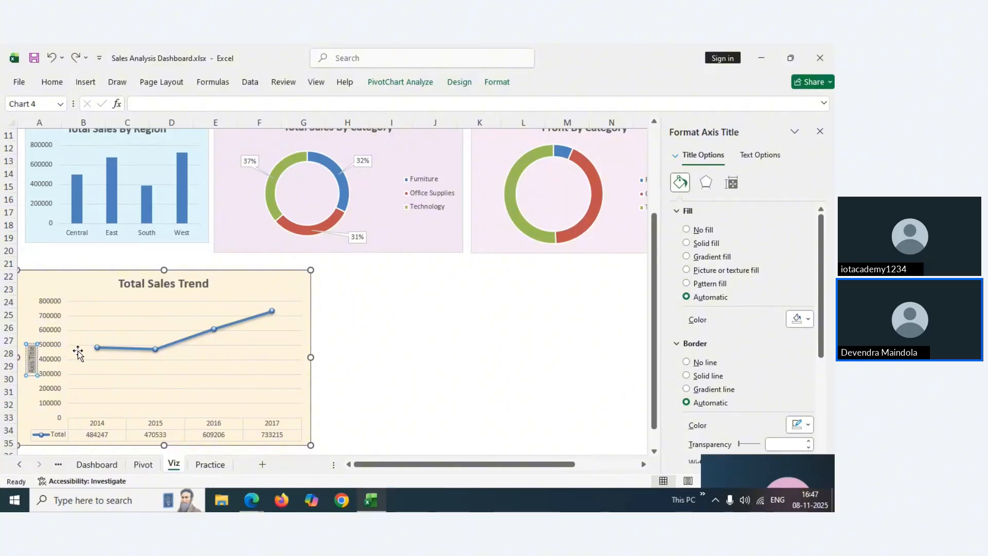
key(ctrl+y)
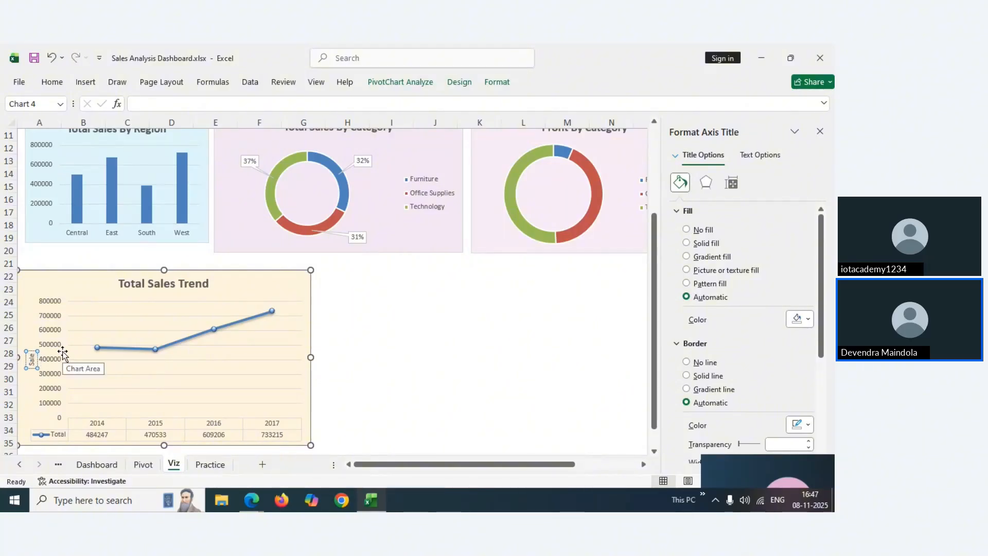
Shrink the Total Sales Trend chart so it ends near row 29
click(352, 337)
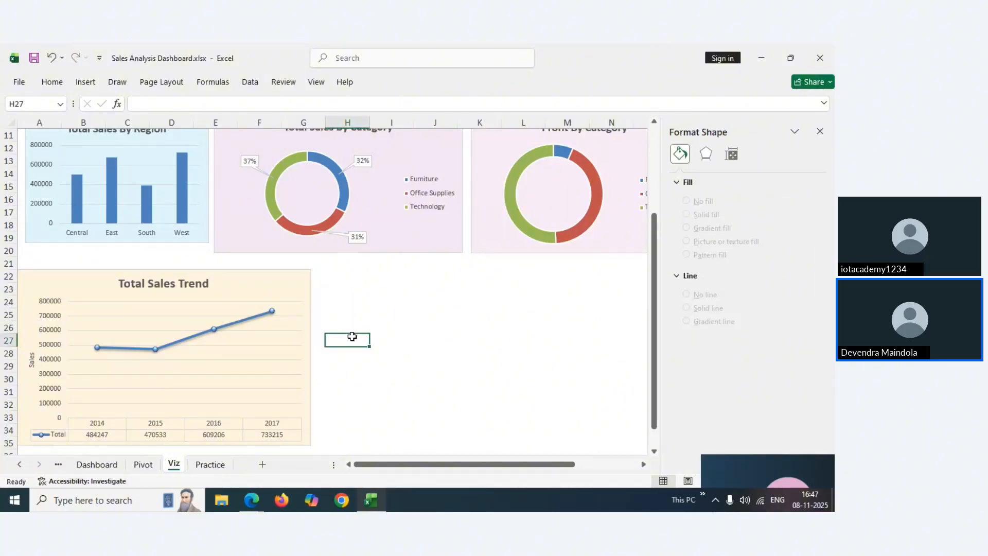
click(238, 284)
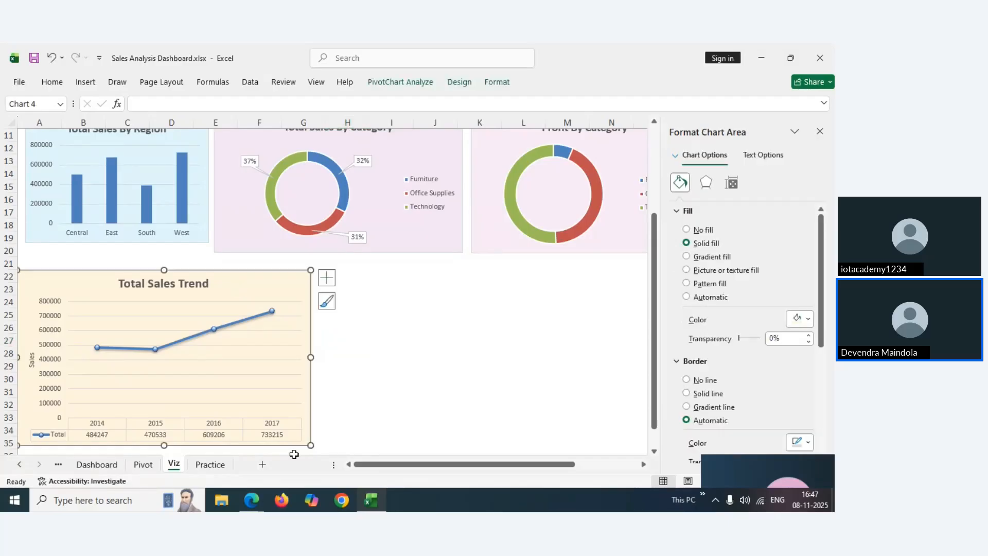
drag(311, 445, 251, 376)
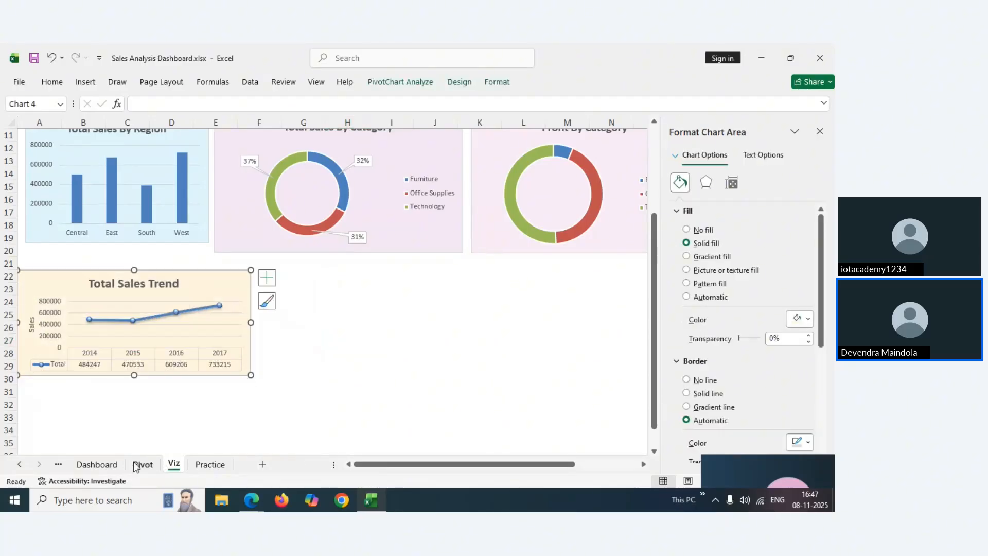
Close the chart Format pane on the Dashboard and check the Profit Margin pivot rows on the Pivot sheet
click(96, 464)
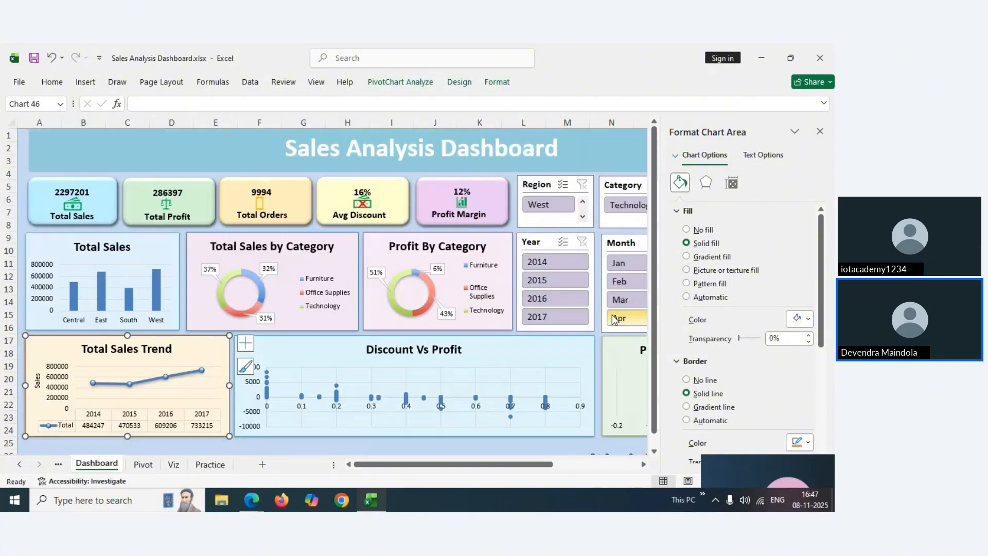
click(821, 132)
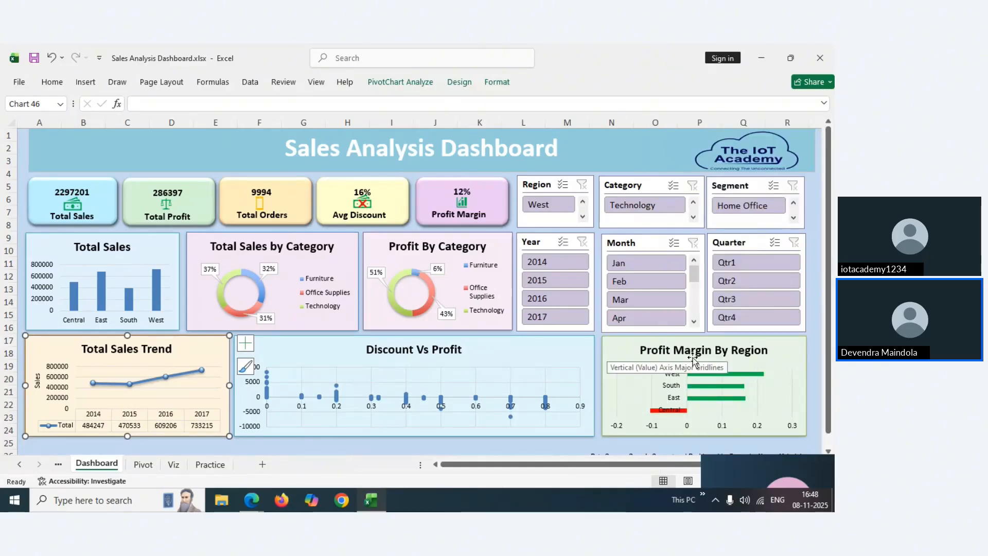
click(144, 464)
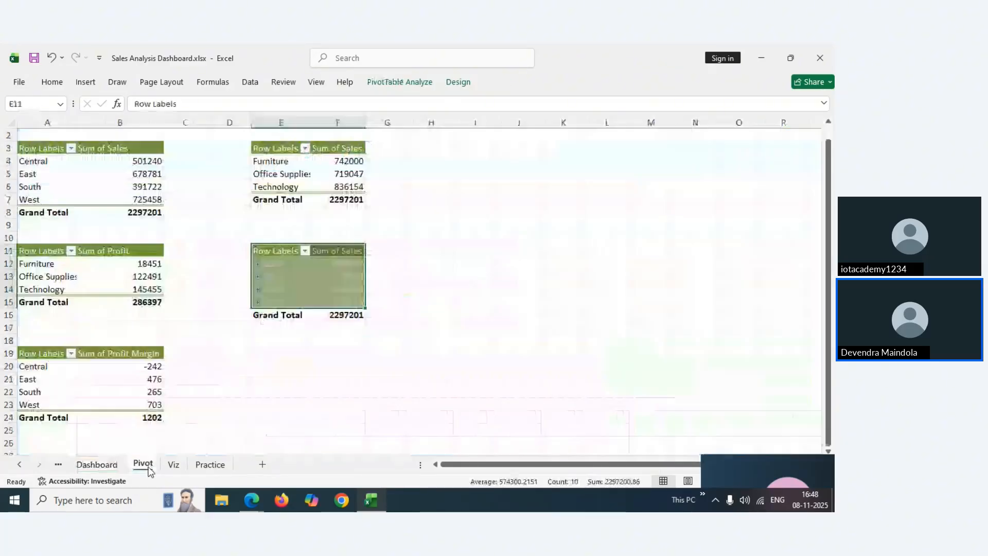
drag(35, 353, 121, 391)
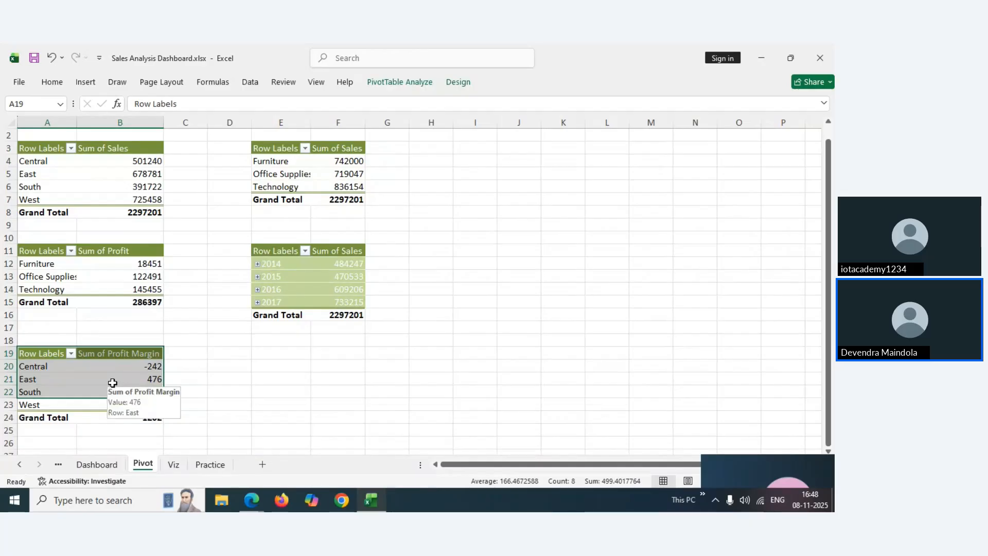
click(72, 357)
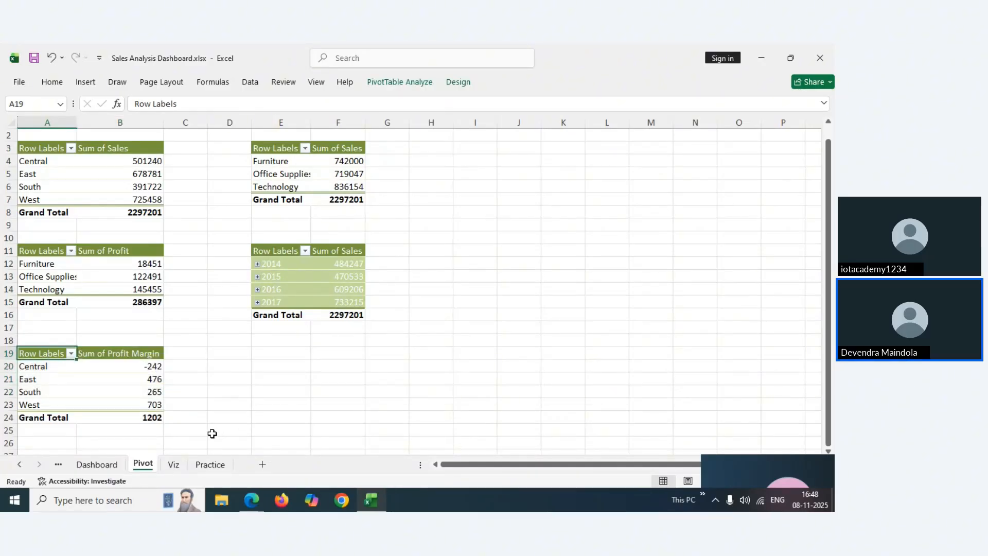
Browse the Pivot Tables and KPI sheets, inspecting the profit margin formula in C6, then return to Dashboard
click(58, 465)
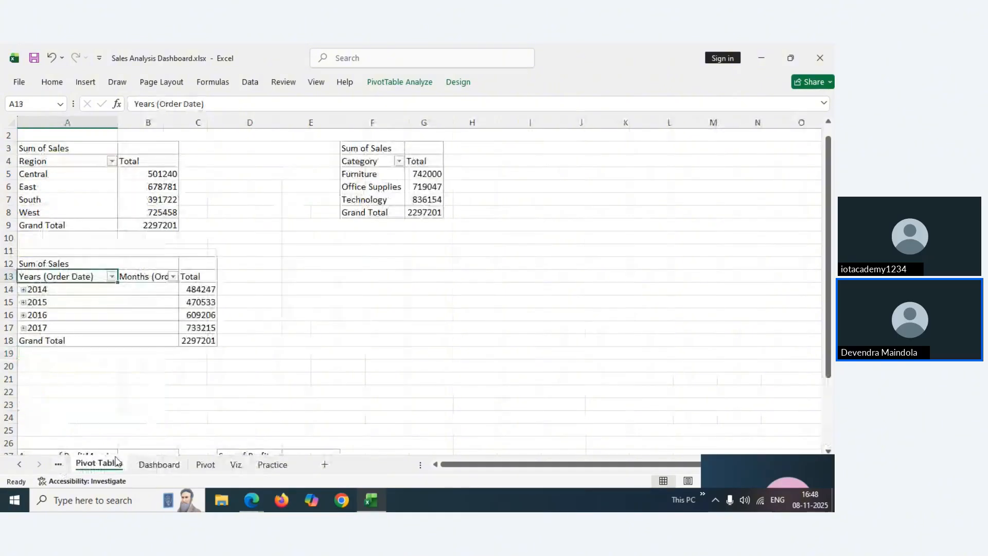
click(59, 465)
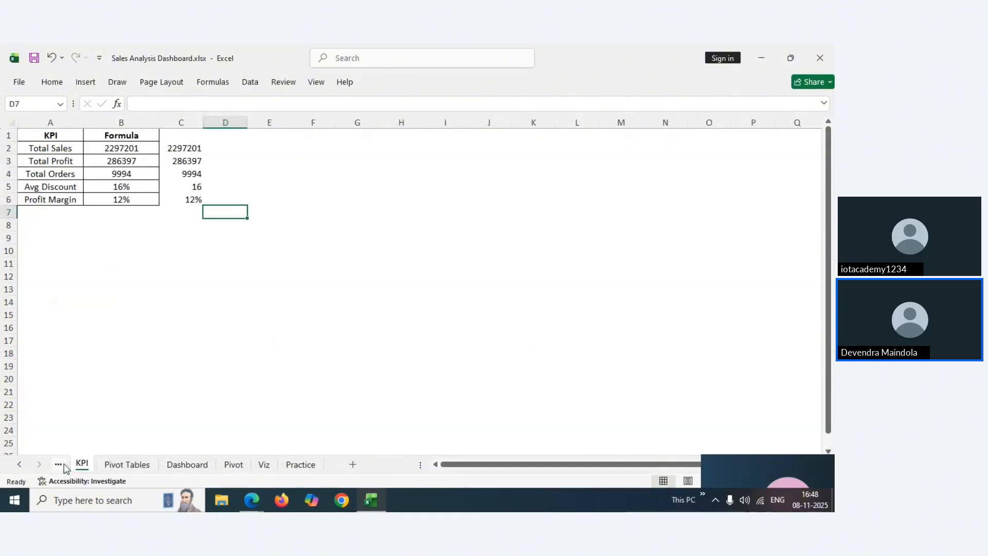
click(127, 465)
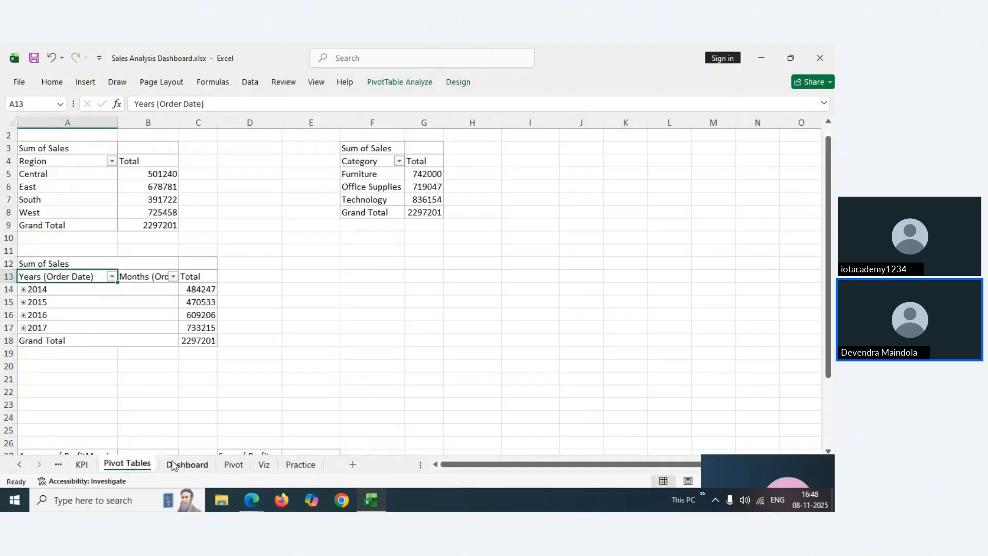
click(174, 465)
click(135, 466)
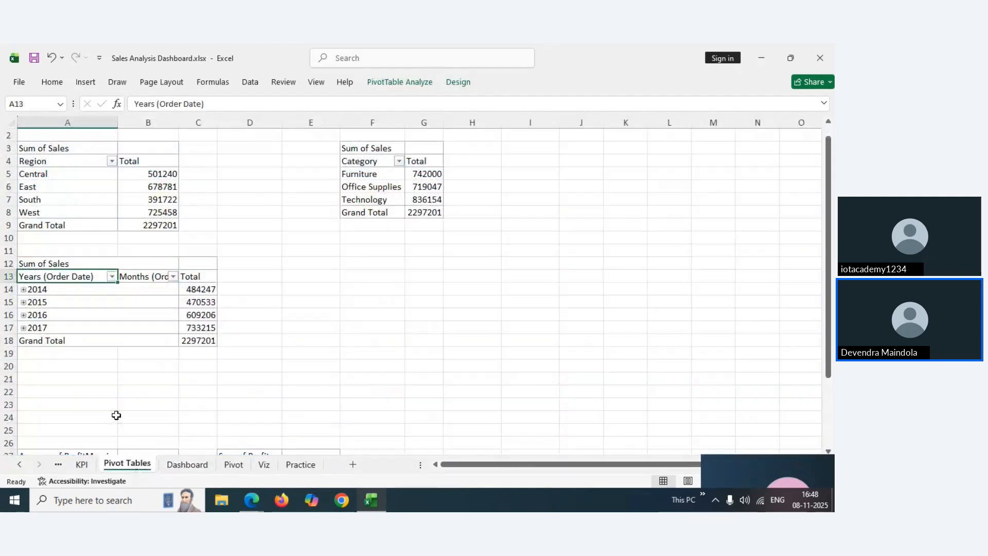
click(83, 466)
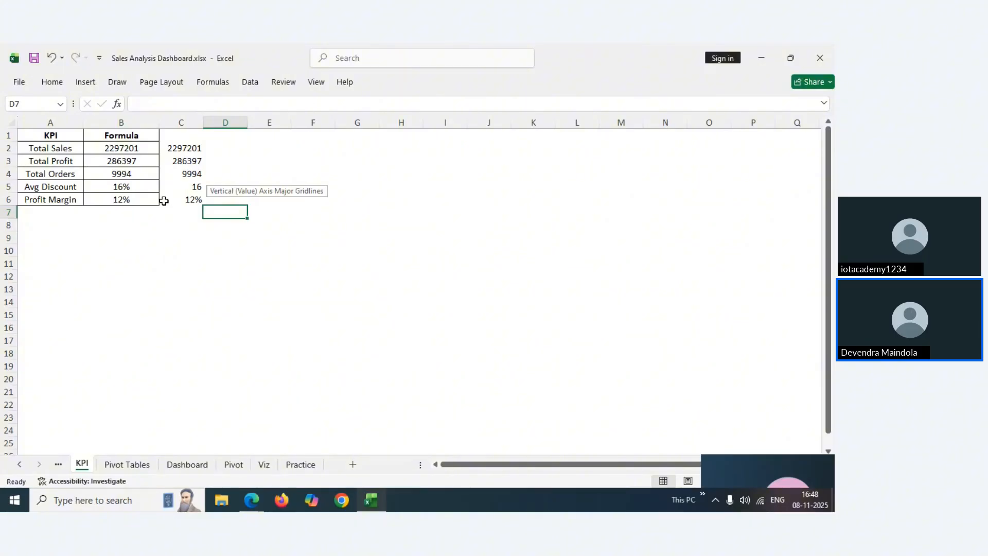
click(165, 200)
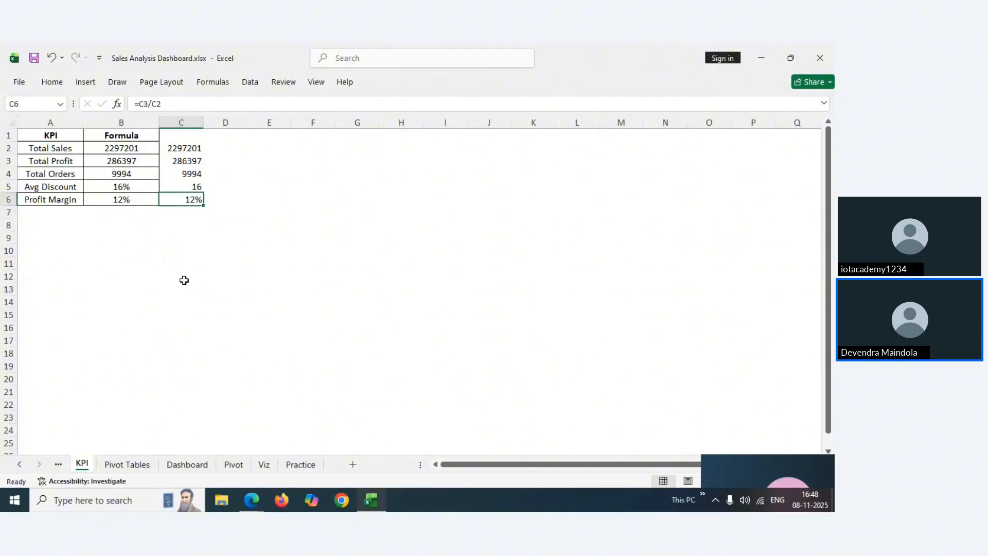
click(182, 465)
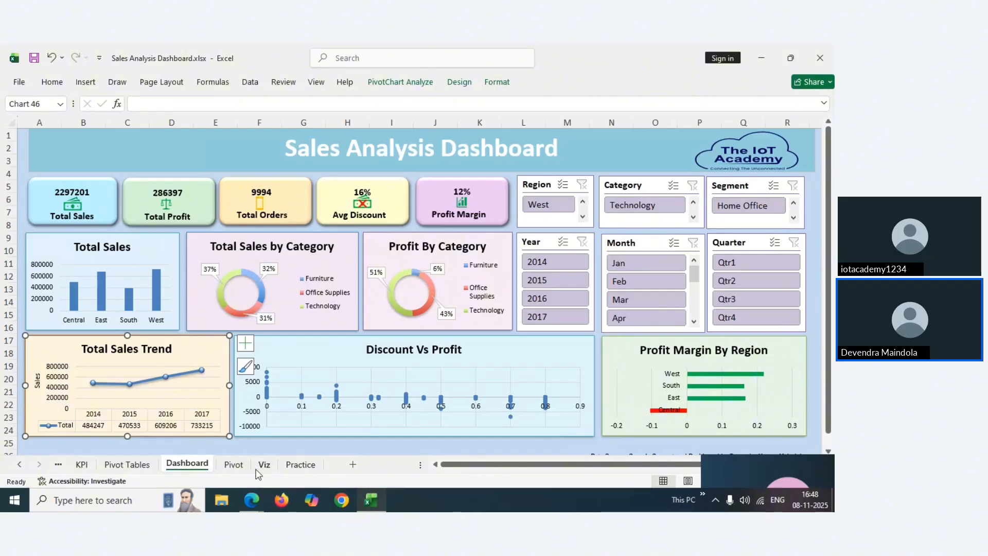
Change the Profit Margin pivot field's summary from Sum to Average
click(233, 468)
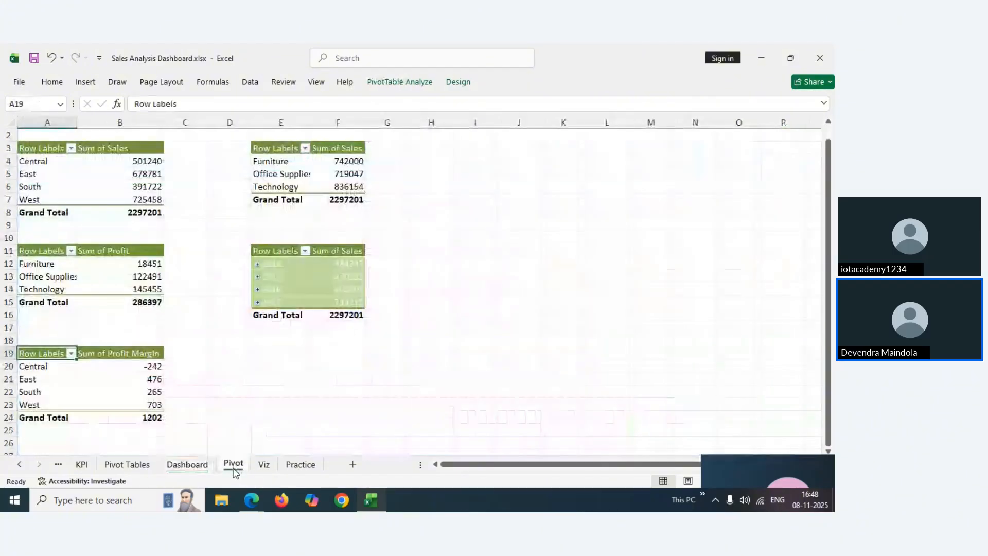
click(97, 366)
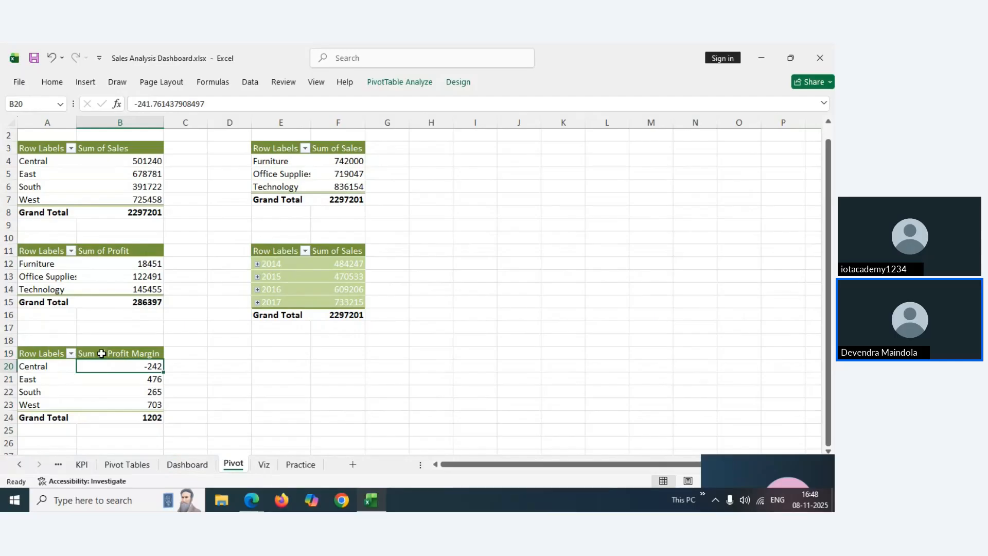
click(101, 354)
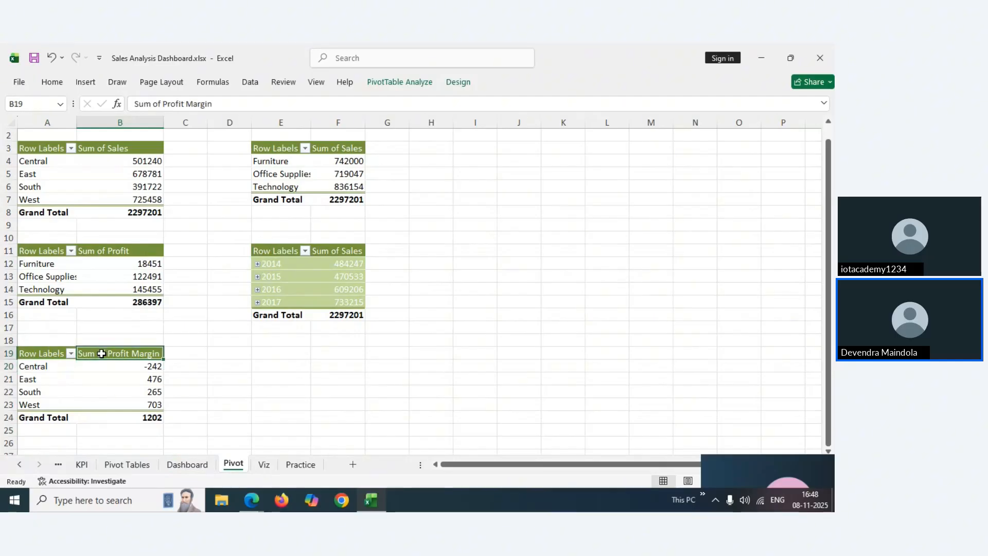
click(457, 84)
click(410, 83)
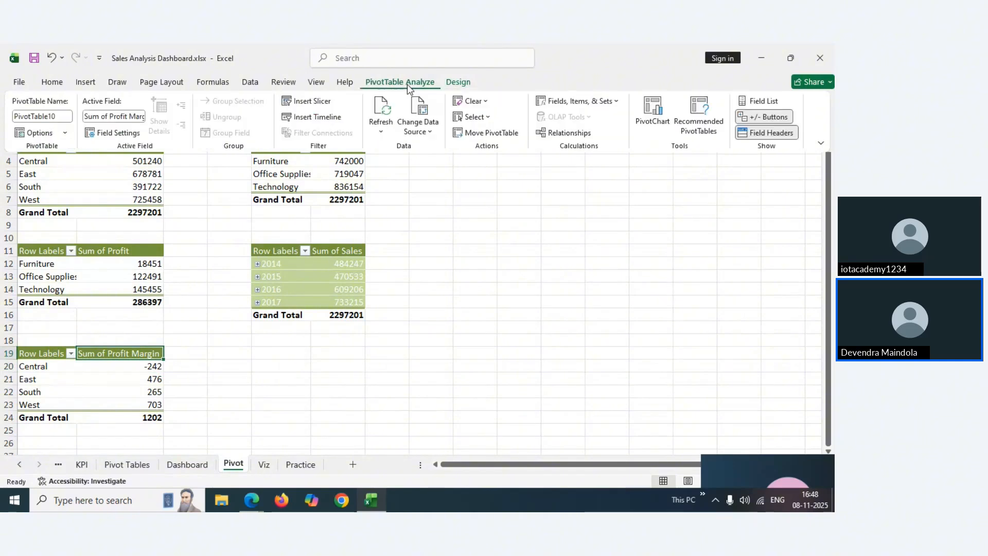
click(758, 103)
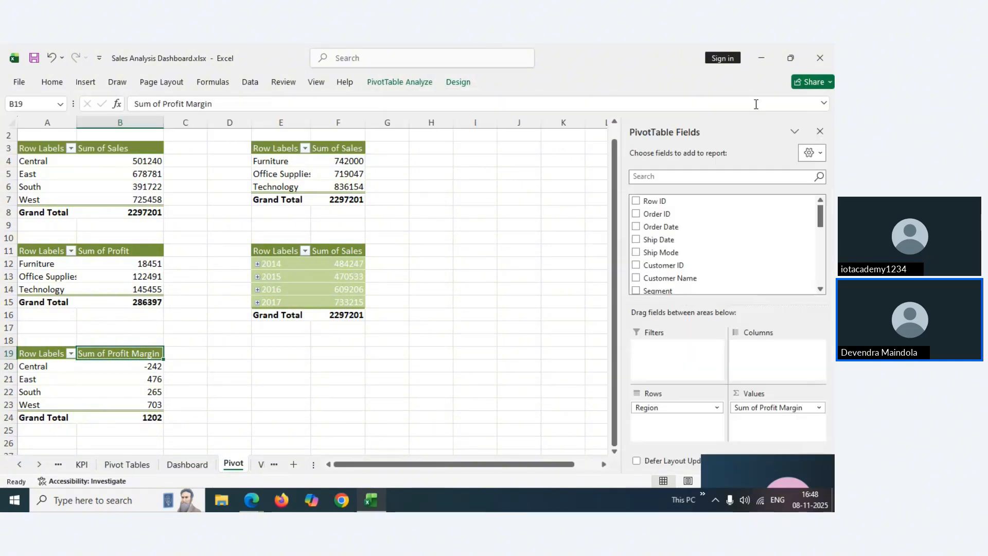
click(800, 409)
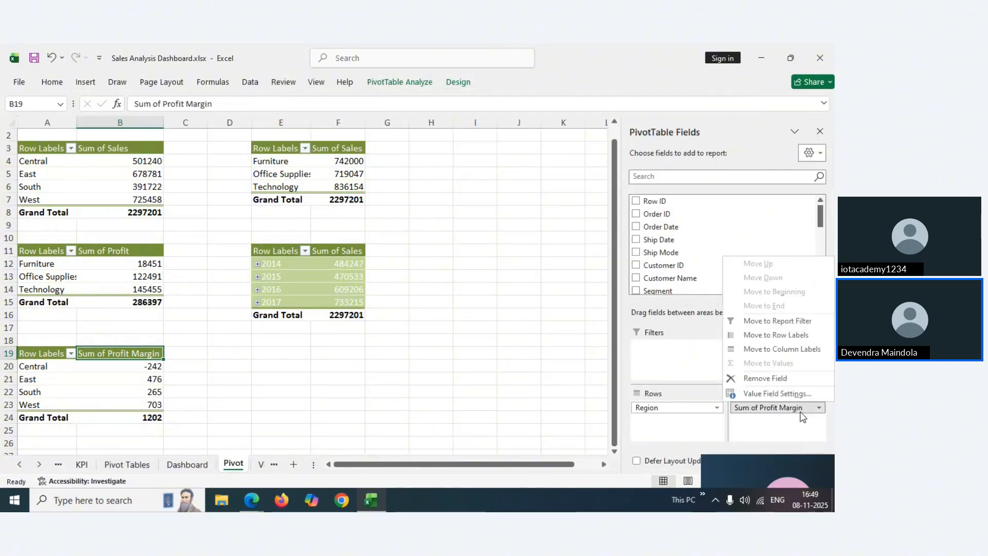
click(773, 394)
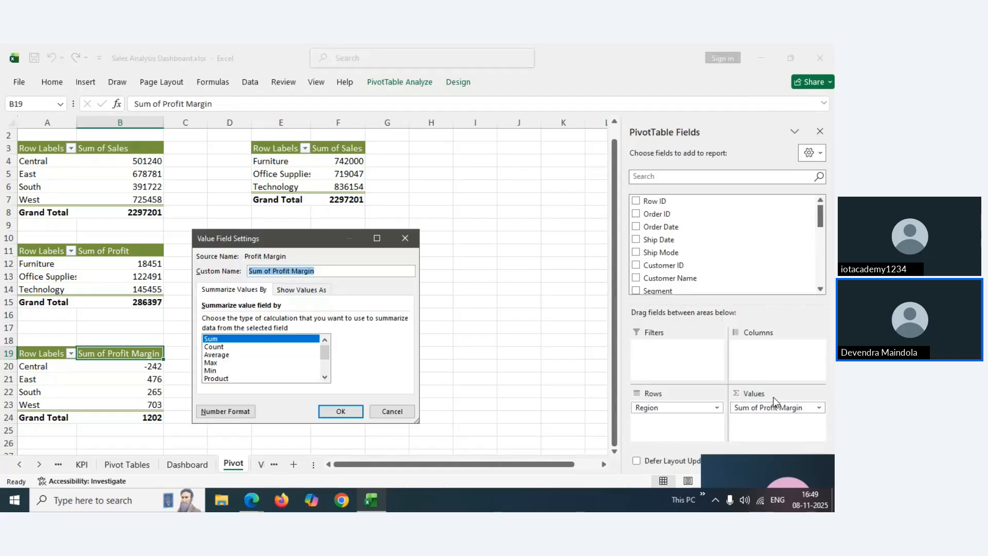
click(225, 356)
click(327, 411)
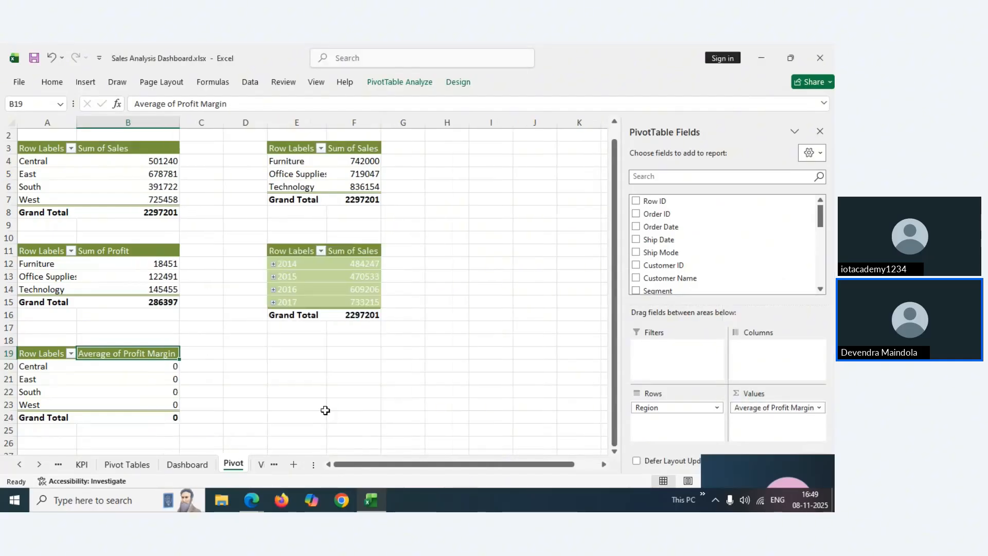
Switch the Profit Margin summary to Max instead
click(756, 407)
click(756, 392)
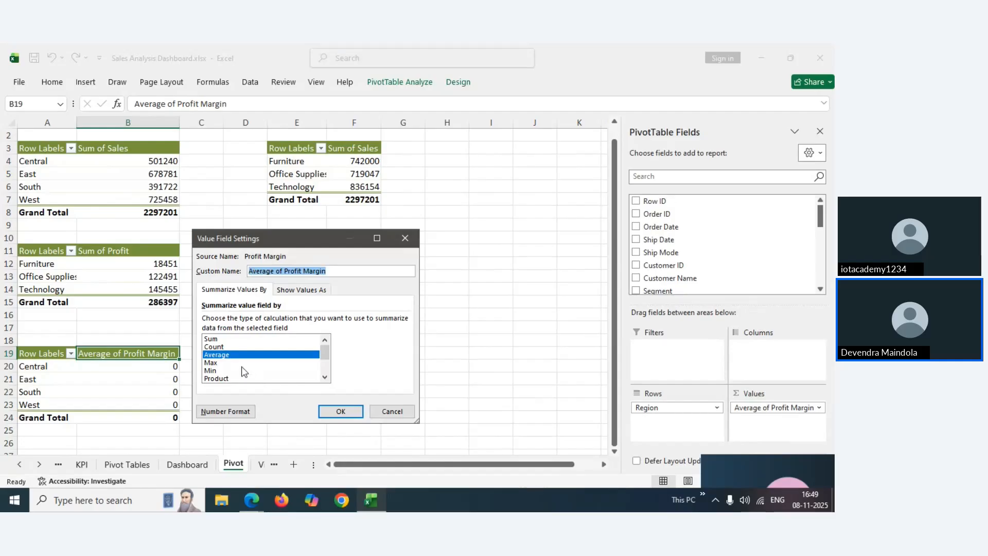
click(221, 363)
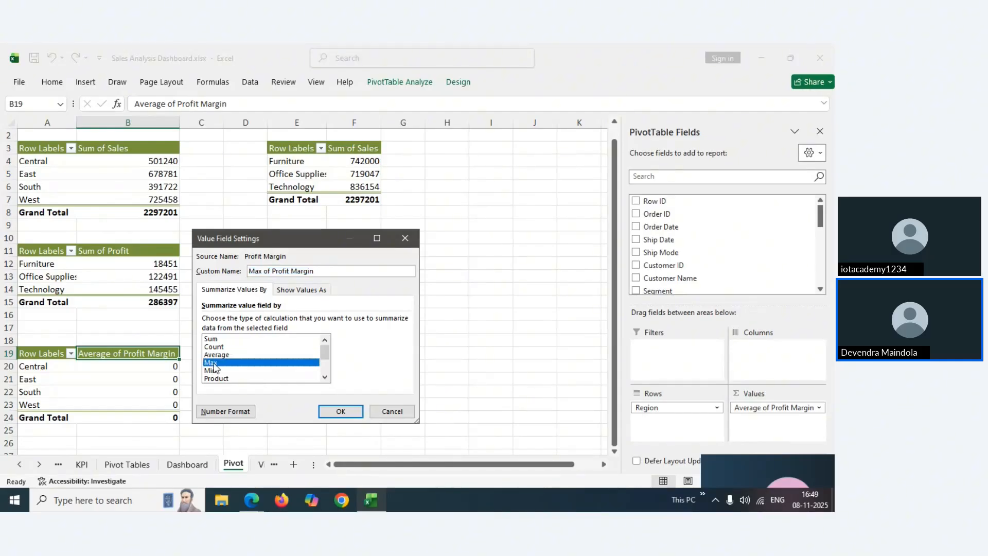
click(340, 412)
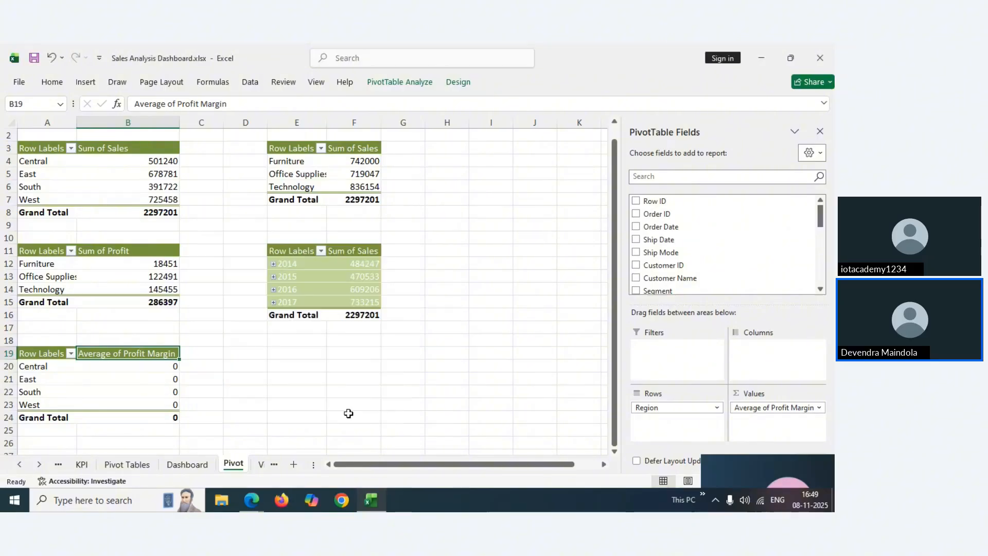
Set the Profit Margin summary back to Sum and go to the KPI sheet
click(779, 408)
click(770, 395)
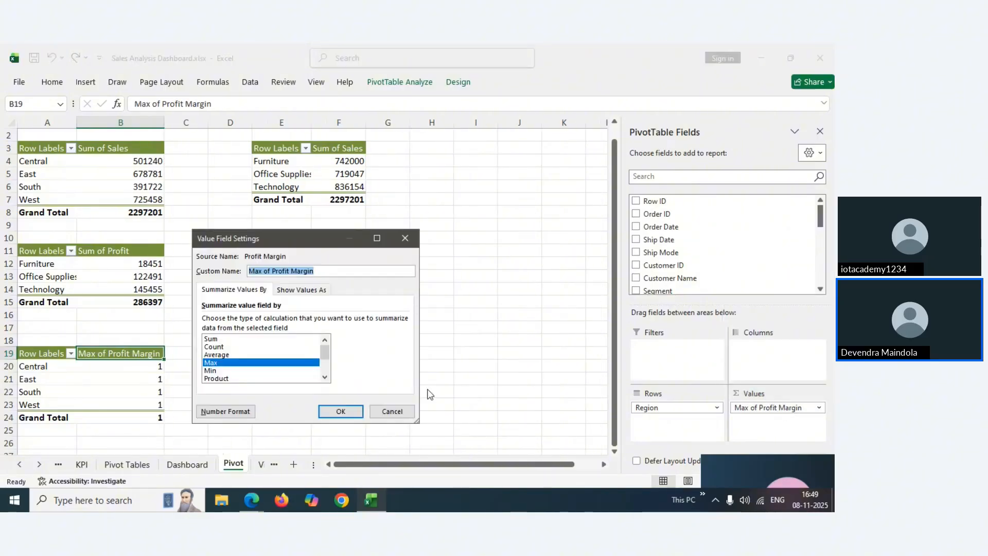
drag(325, 347, 326, 351)
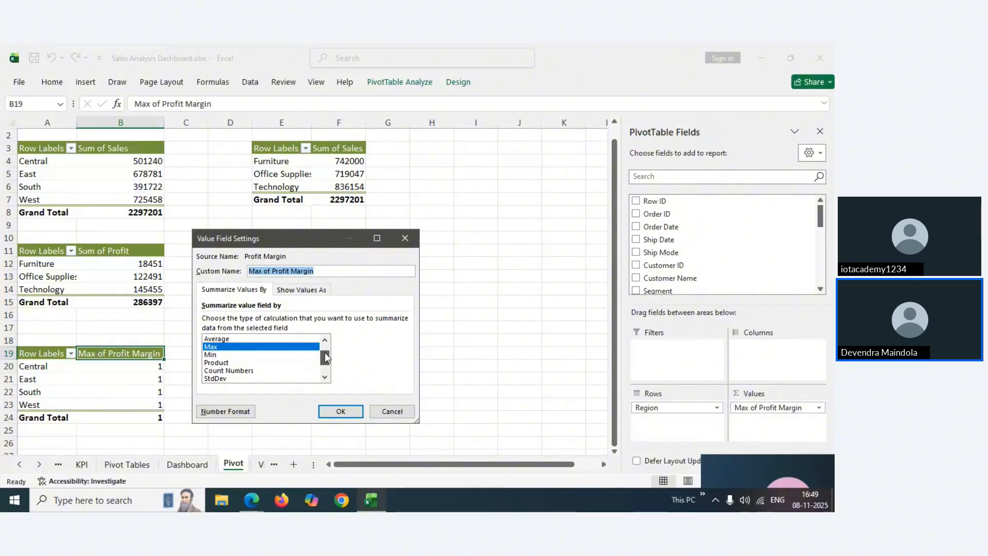
drag(325, 352, 325, 349)
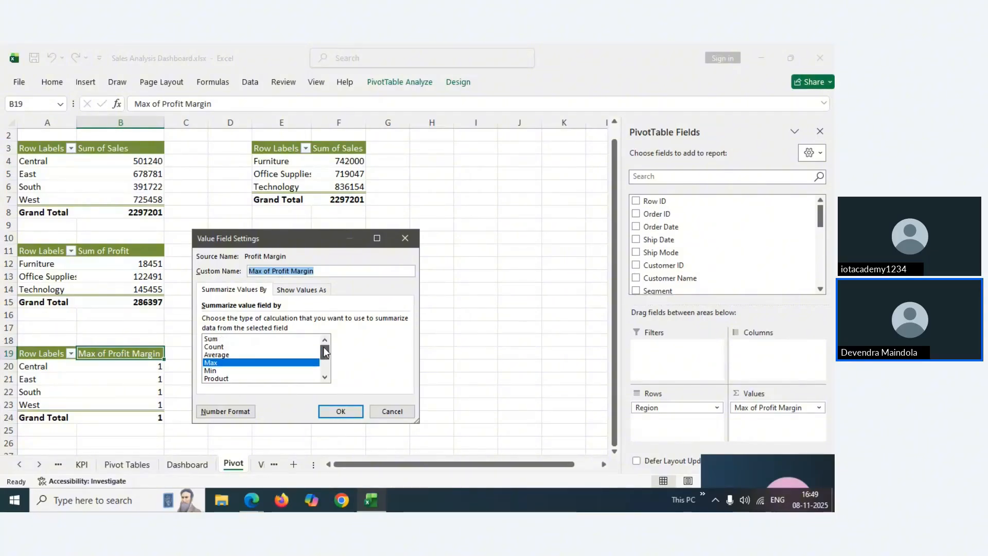
click(226, 340)
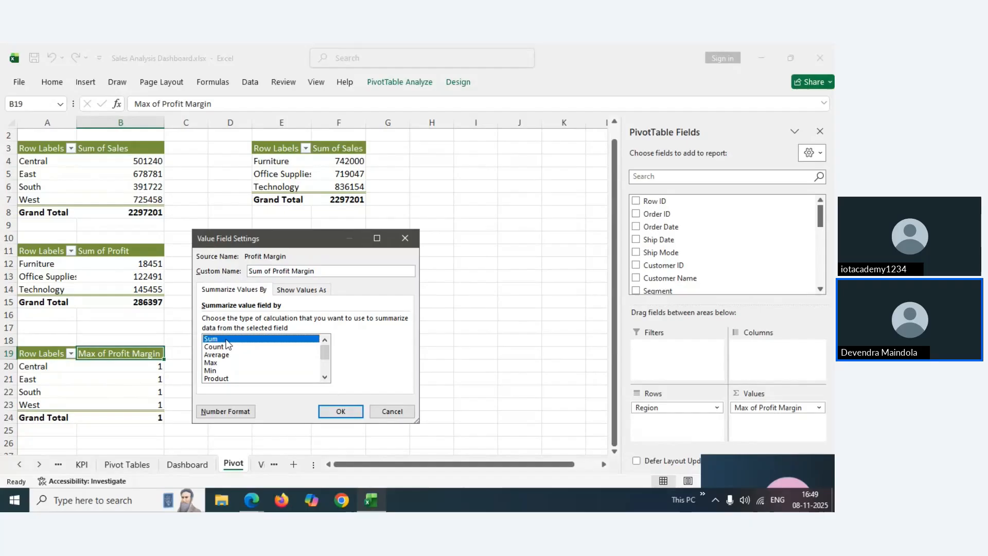
click(342, 411)
click(82, 465)
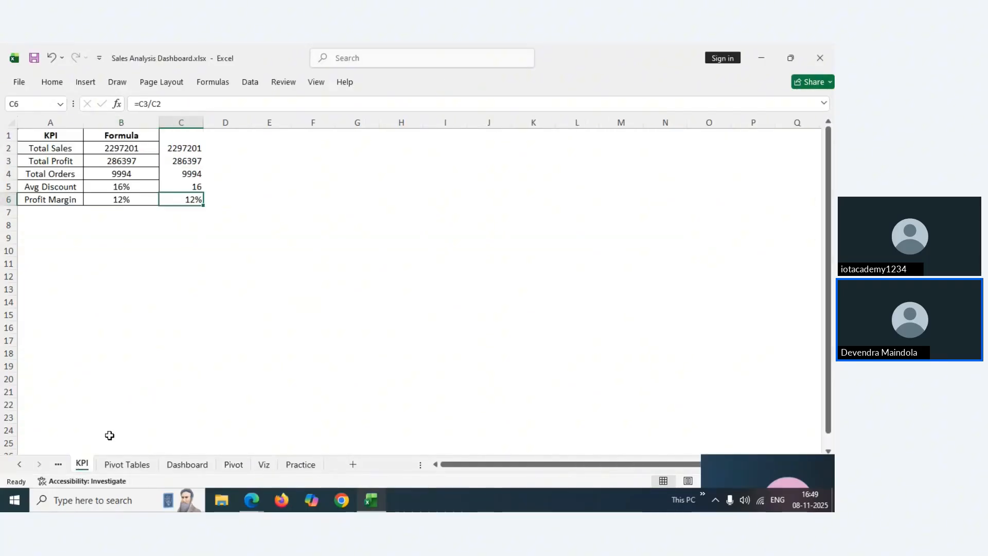
Close the PivotTable Fields list on the Dashboard sheet
click(233, 465)
click(187, 464)
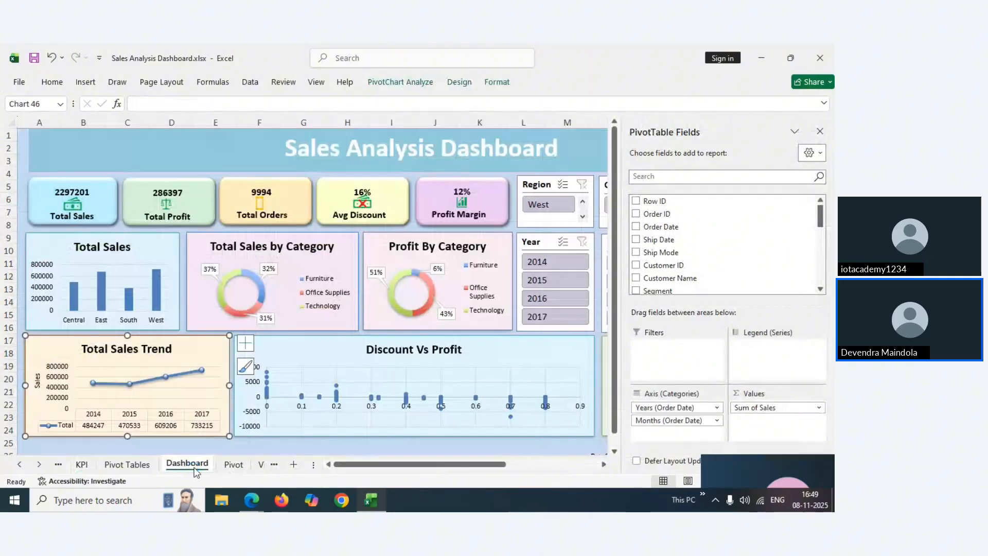
click(820, 131)
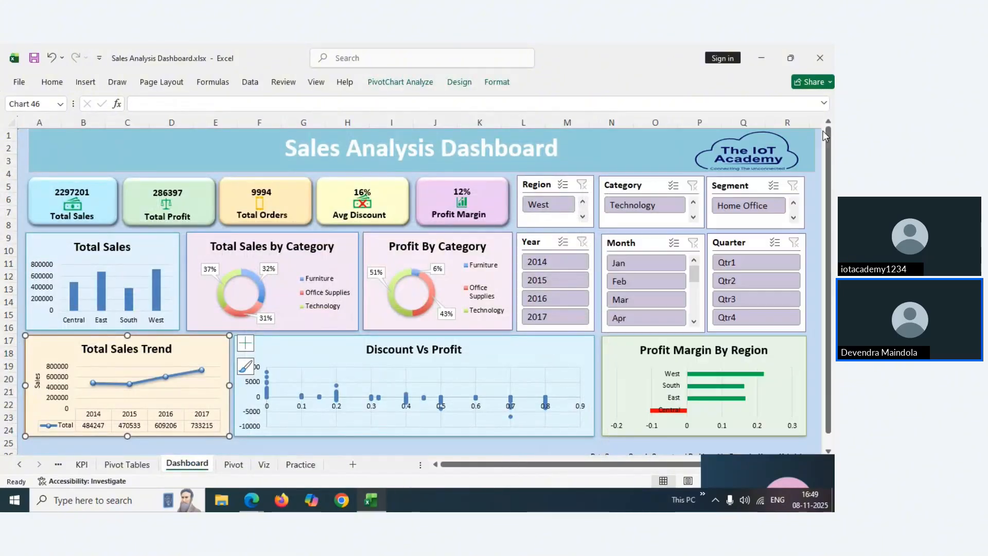
click(492, 347)
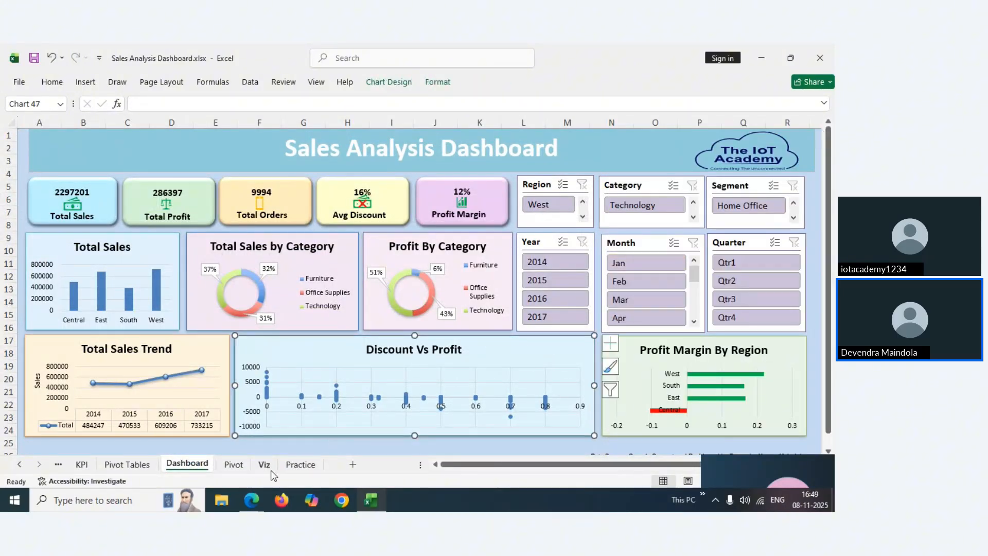
Move through the Pivot, Pivot Tables and Viz sheets to the Practice sheet
click(233, 466)
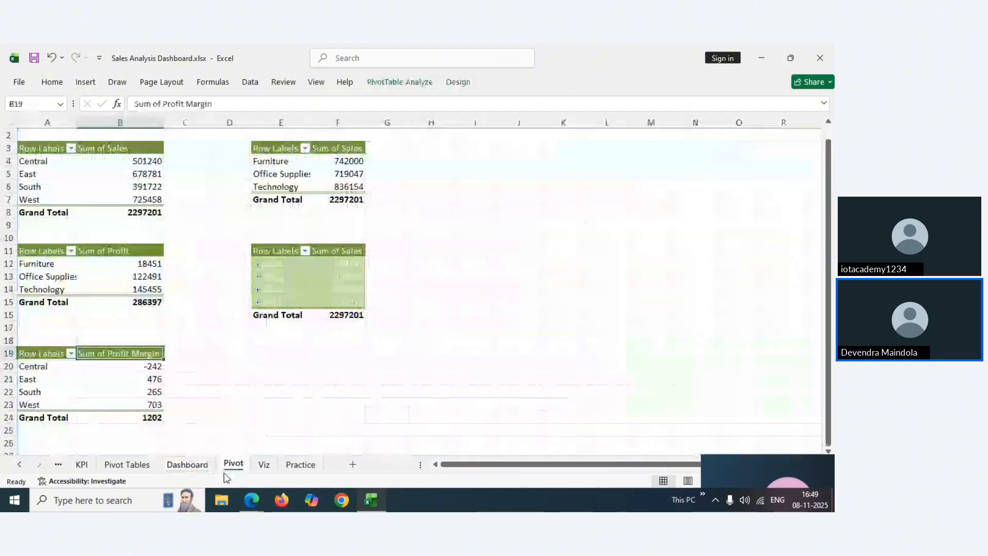
click(185, 465)
click(138, 465)
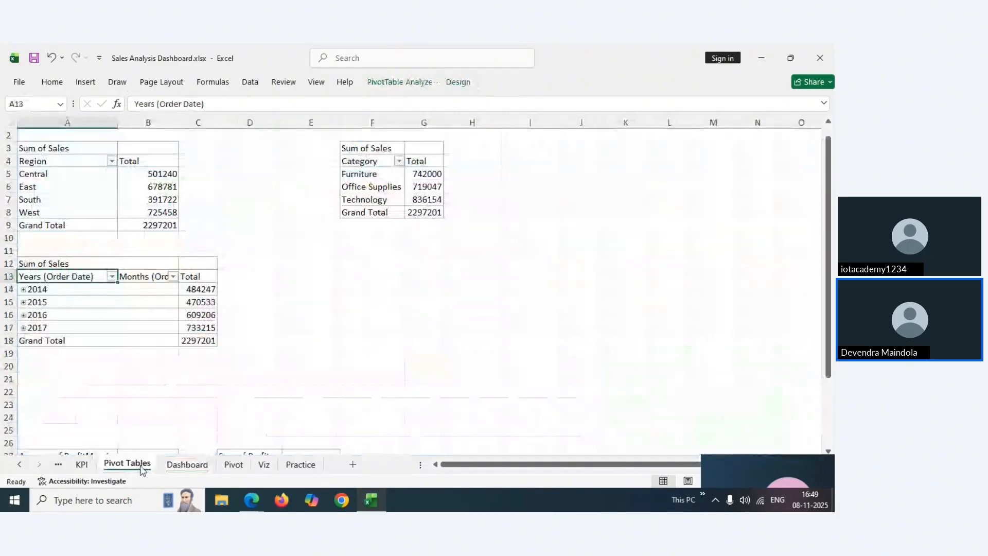
click(231, 466)
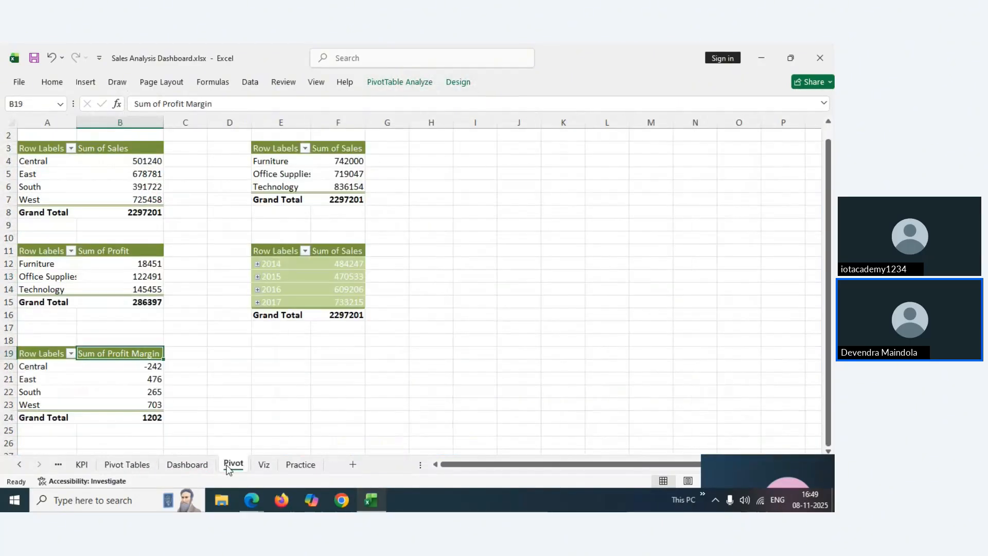
click(265, 466)
click(291, 465)
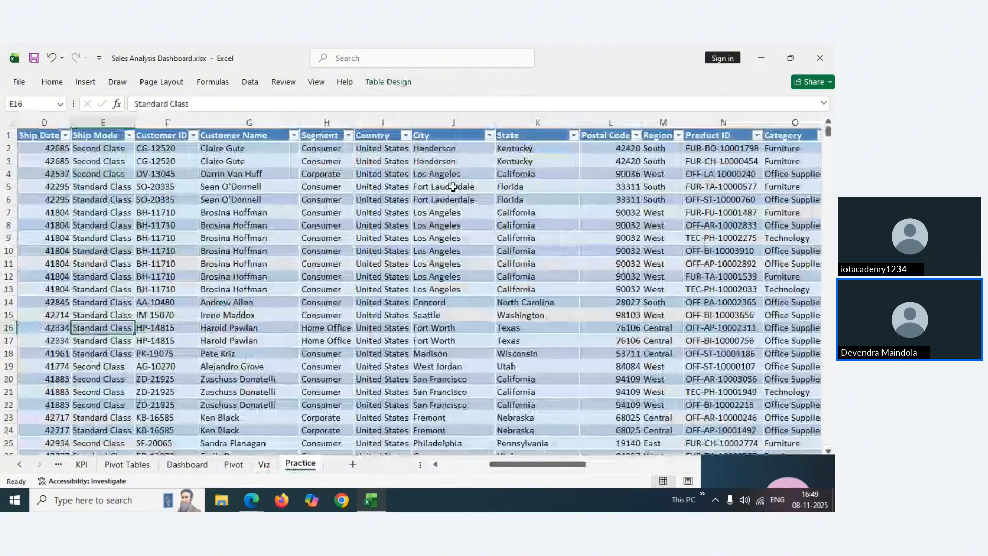
Look over the Practice table's headers and first data row, from City to Profit Margin
click(437, 137)
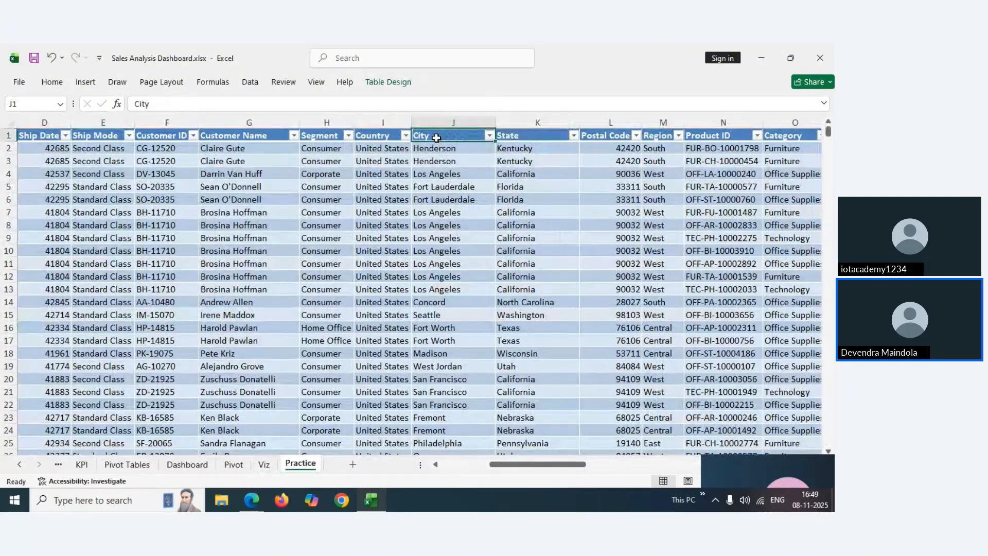
key(Right)
key(Right)
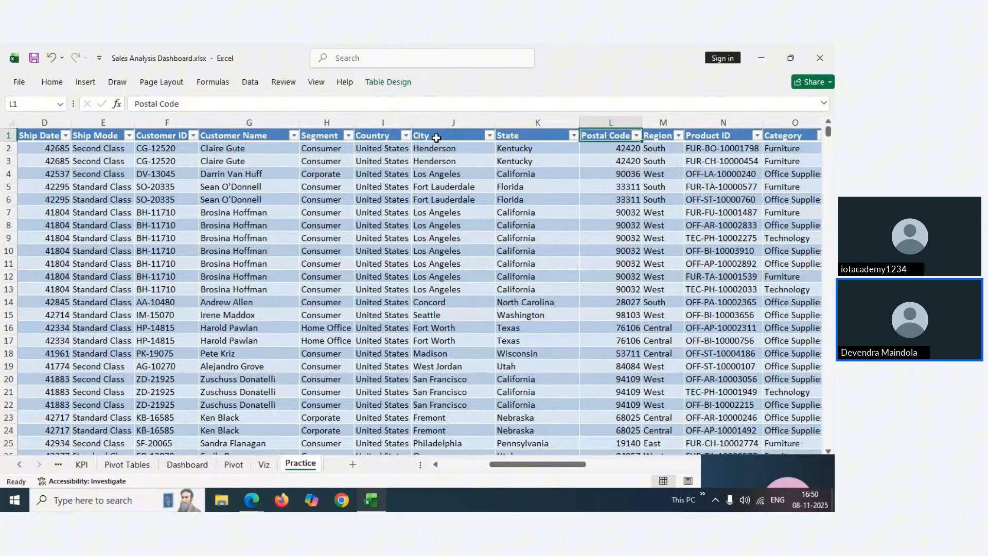
key(Right)
key(Right)
key(Right)
key(Right)
key(Right)
key(Right)
key(Right)
key(Right)
key(Right)
key(Right)
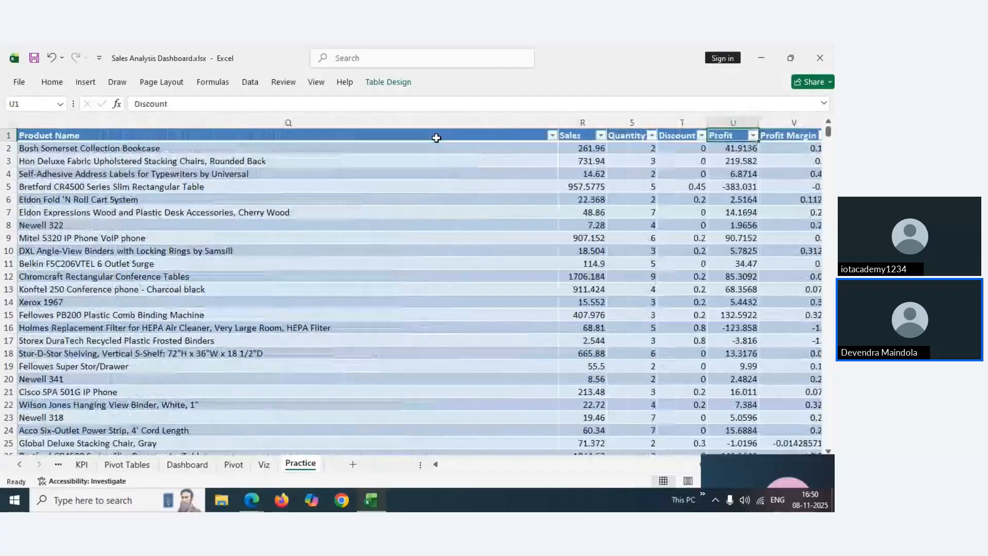
key(Left)
key(Left)
key(Left)
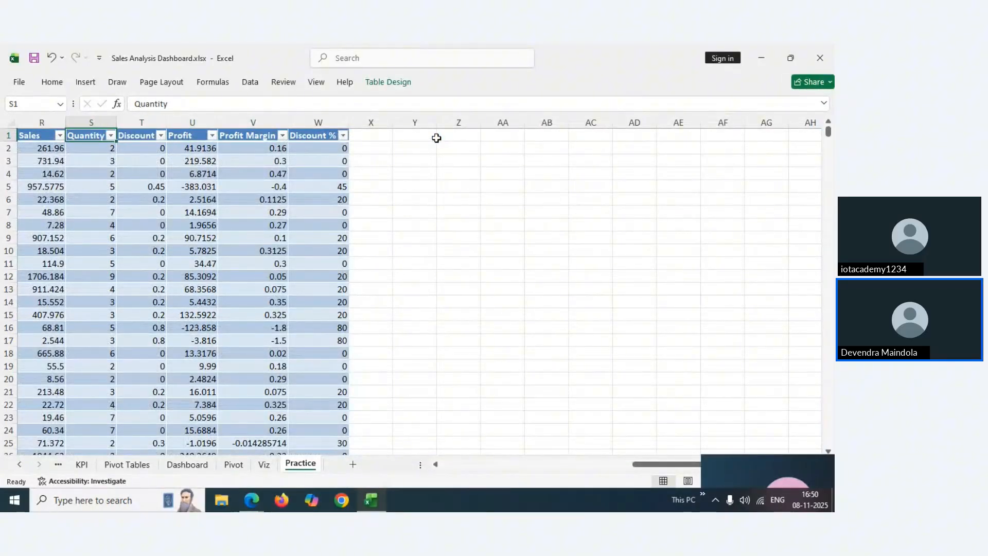
key(Down)
key(Left)
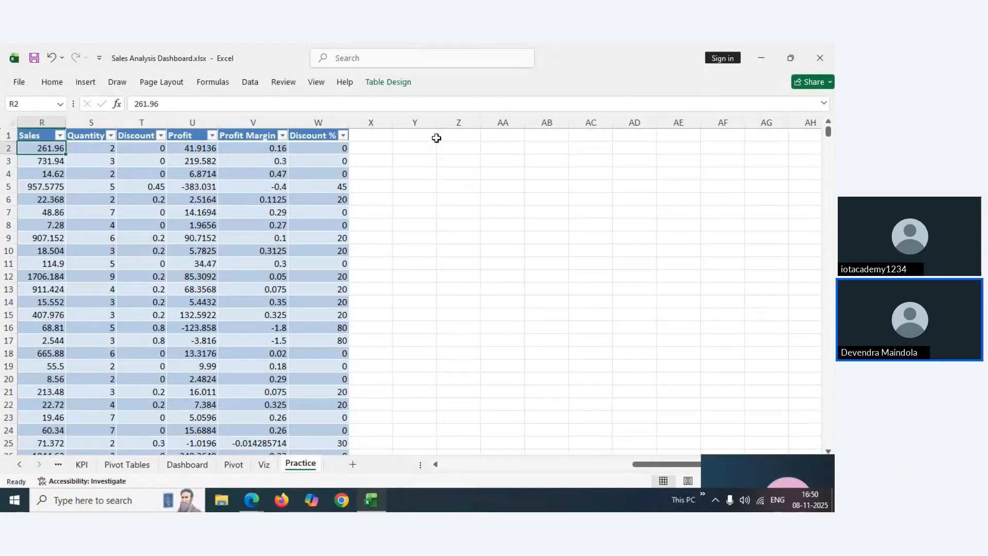
key(Left)
key(Right)
key(Right)
key(Right)
key(Right)
key(Right)
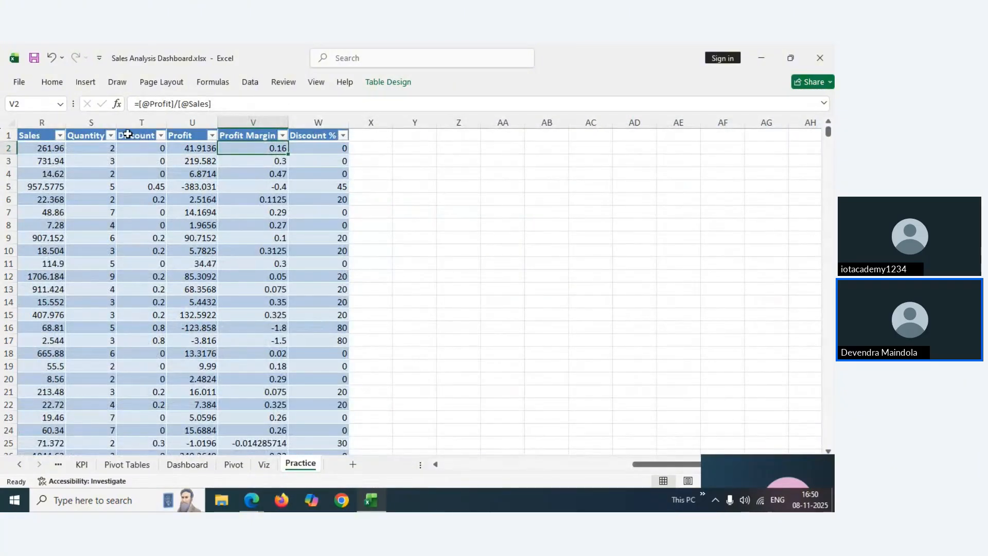
Select the full Discount and Profit columns
click(130, 134)
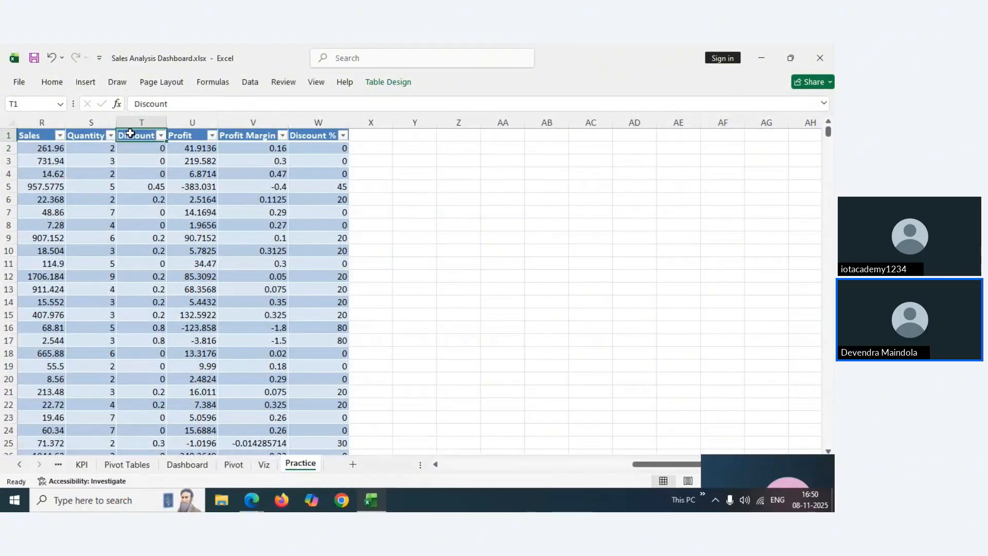
key(shift+Right)
key(ctrl+shift+Down)
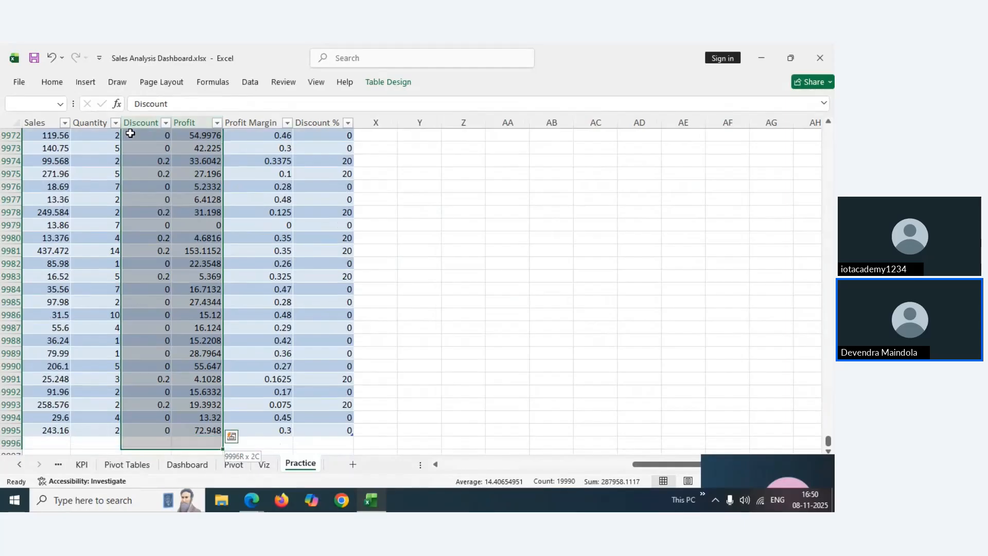
Insert a plain scatter chart of Profit against Discount
click(89, 84)
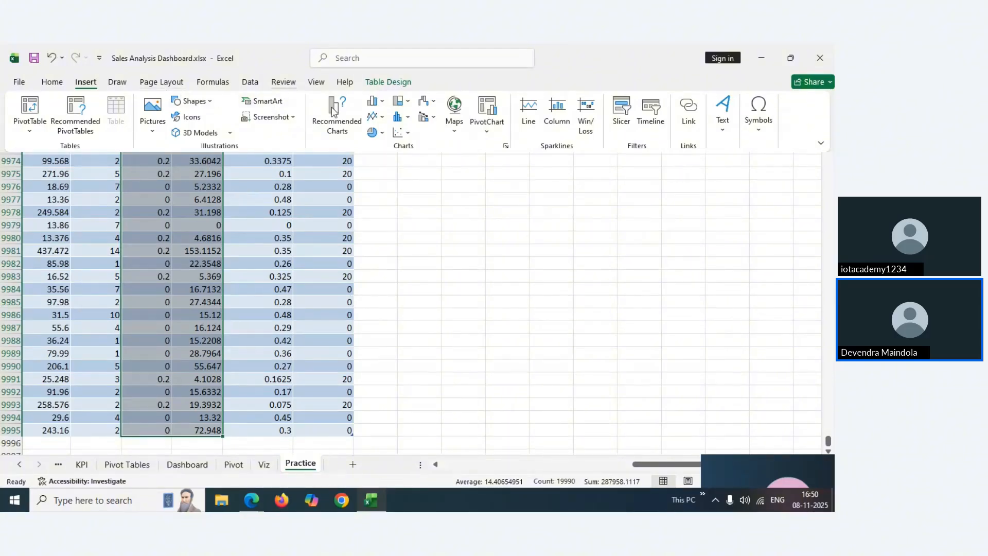
click(403, 133)
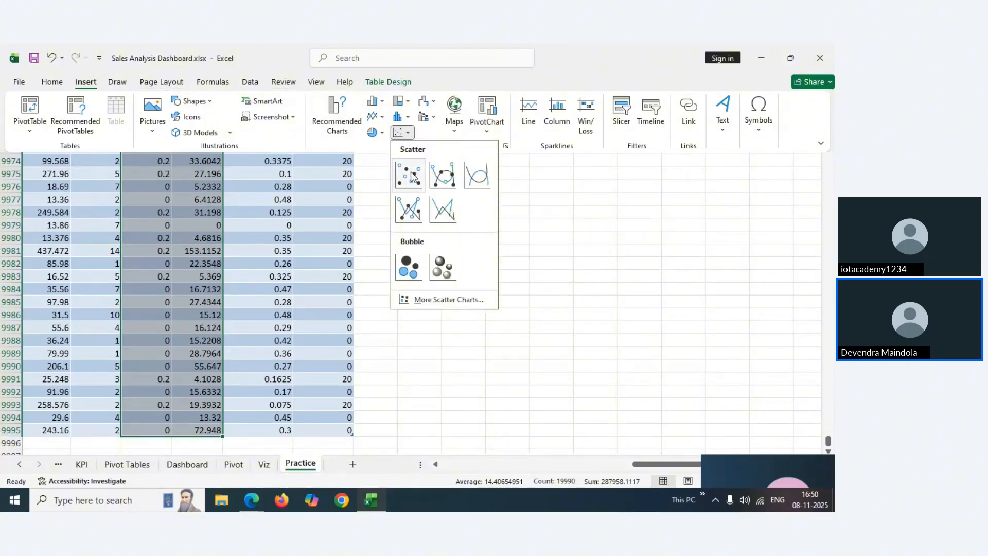
click(411, 176)
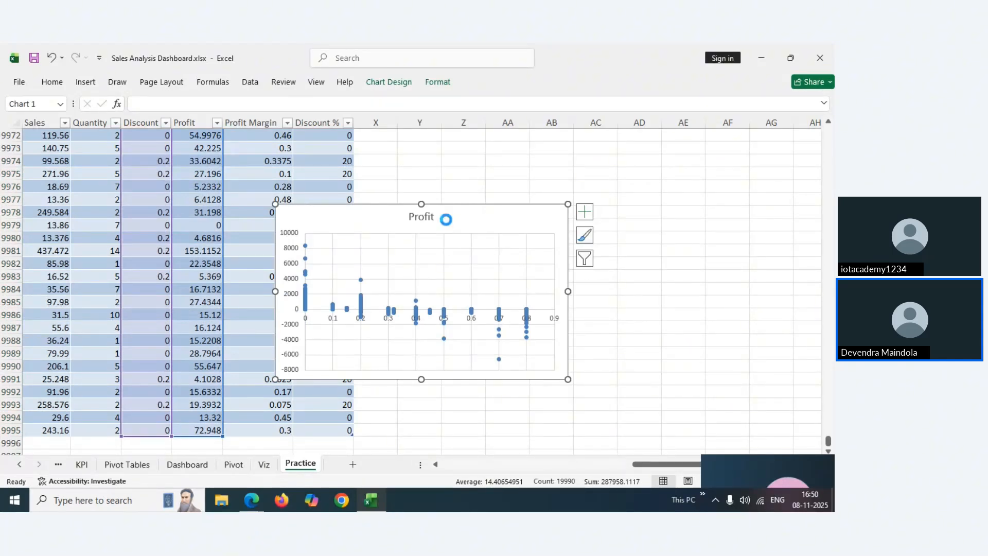
Cut the scatter chart off the Practice sheet and pass through the Dashboard and Pivot sheets
key(Delete)
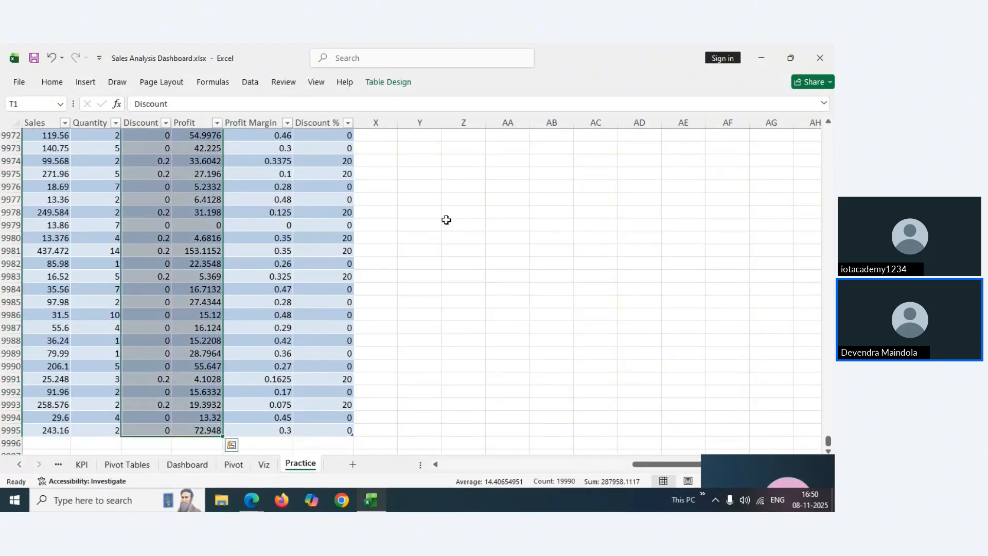
click(188, 465)
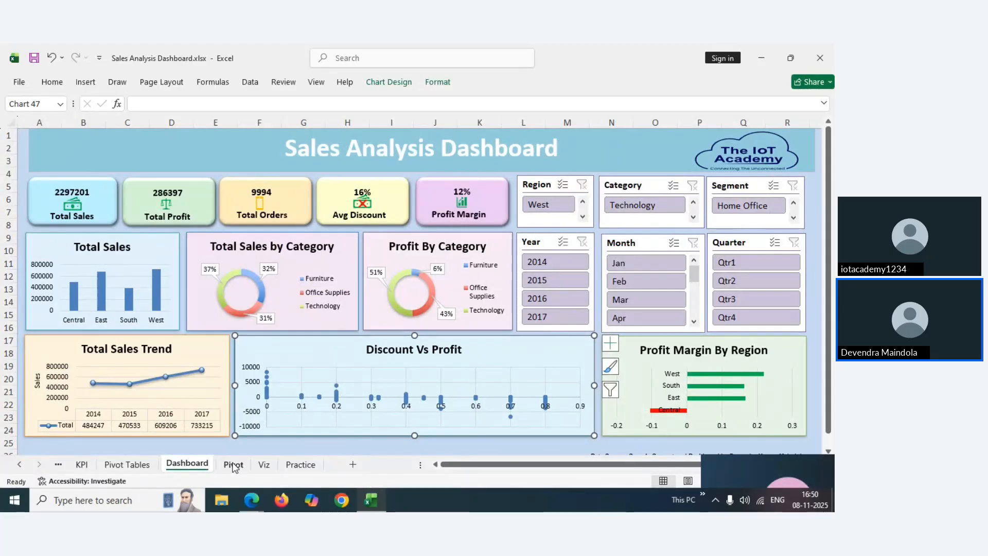
click(232, 466)
Paste the scatter chart at I24 on the Viz sheet, shrink it, and place it beside Total Sales Trend
click(264, 465)
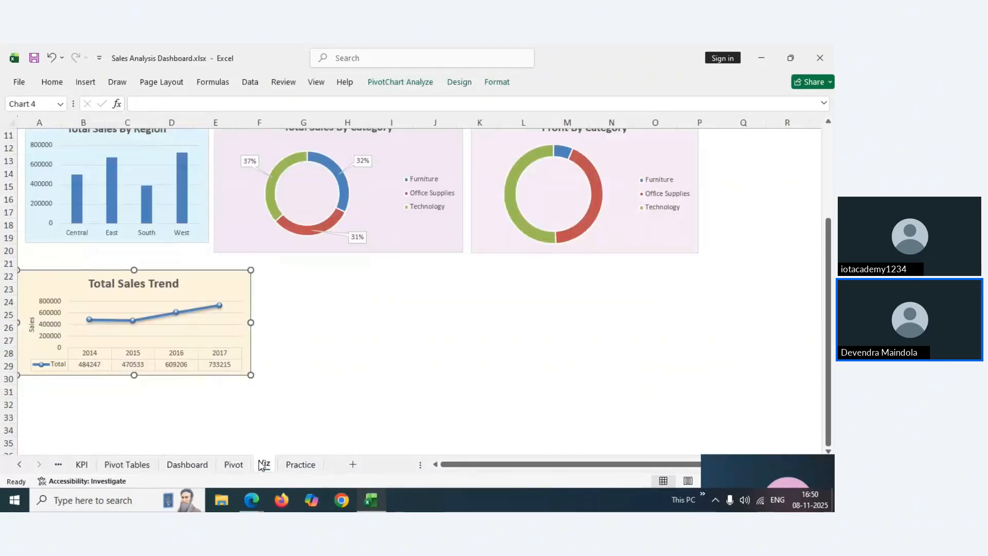
click(408, 299)
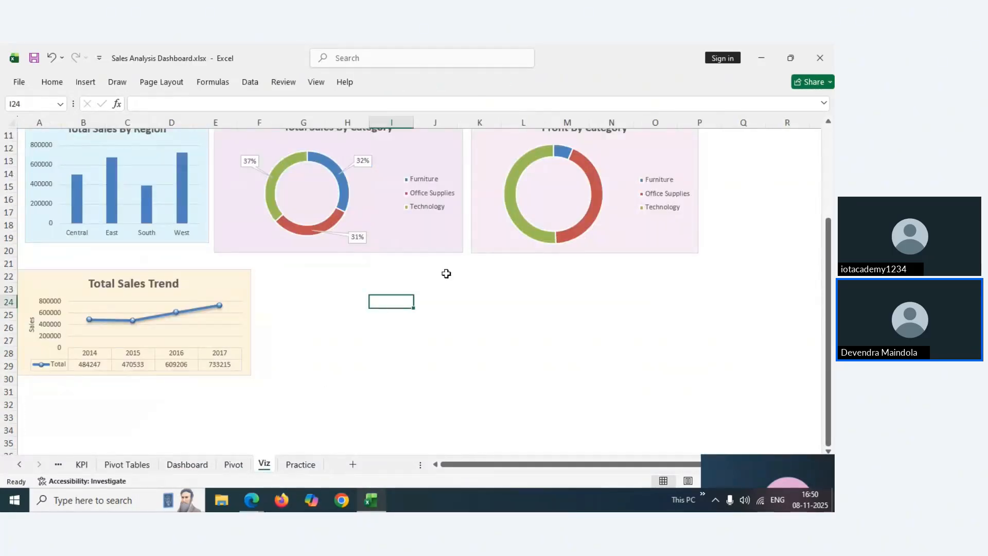
key(ctrl+v)
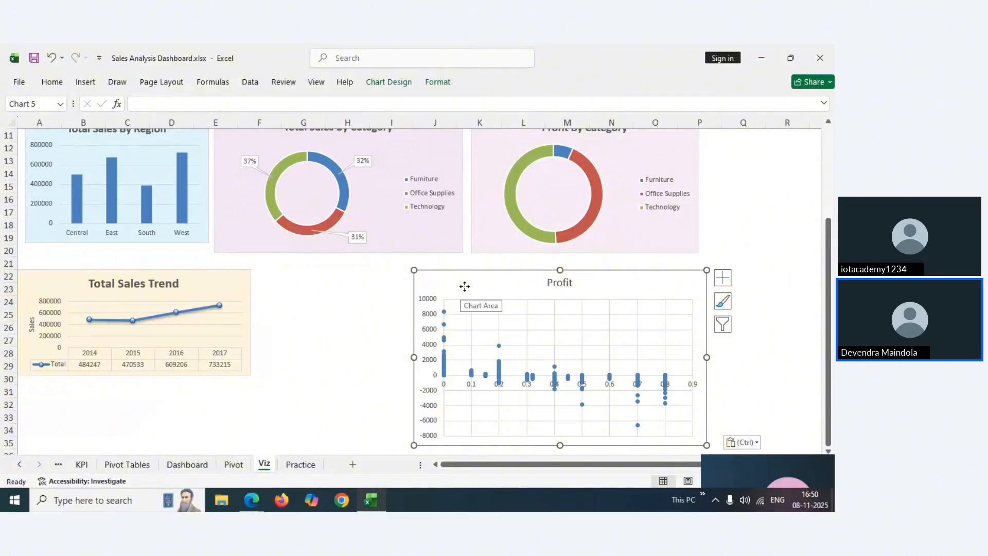
drag(465, 287, 452, 280)
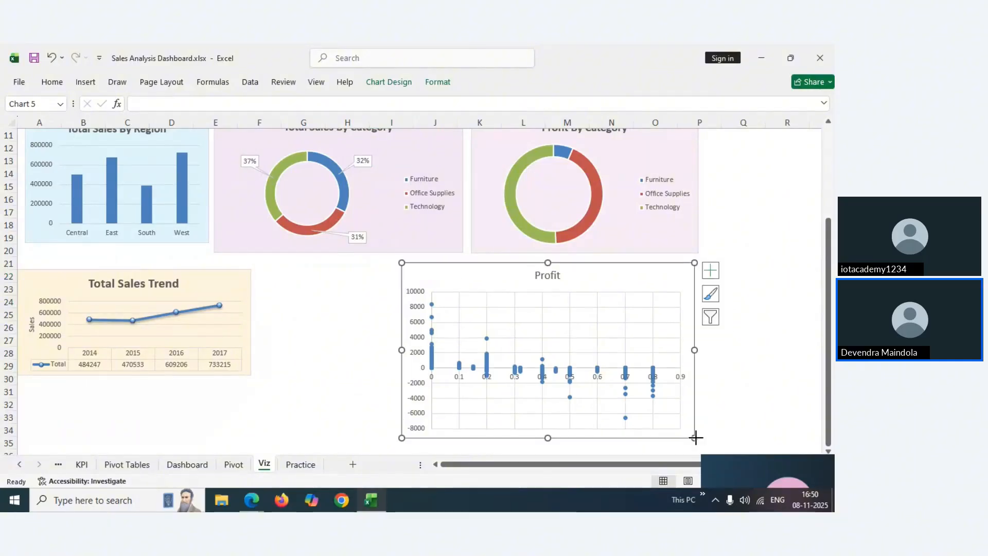
drag(696, 438, 657, 400)
drag(463, 279, 403, 280)
Retitle the scatter chart 'Discount Vs Profit' in bold
double_click(382, 282)
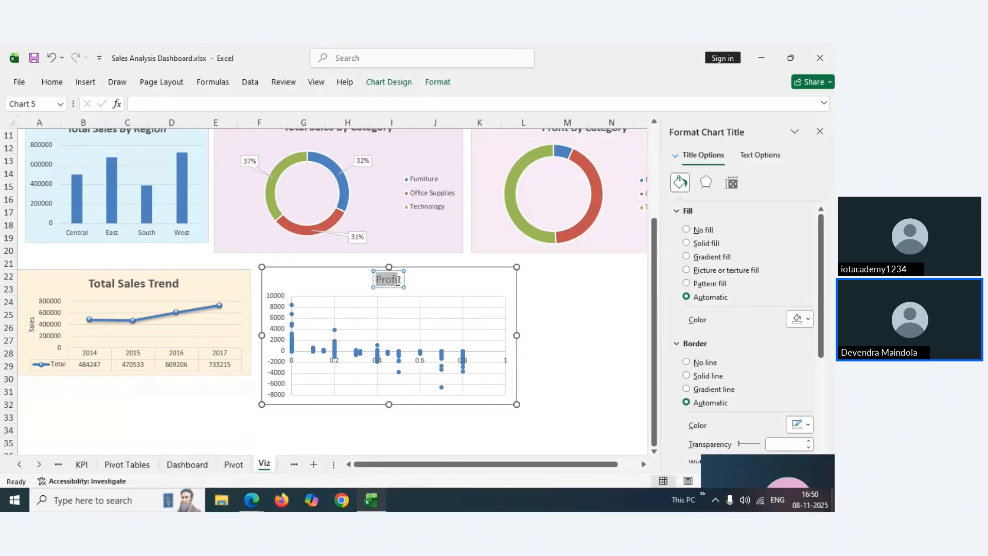
text(D)
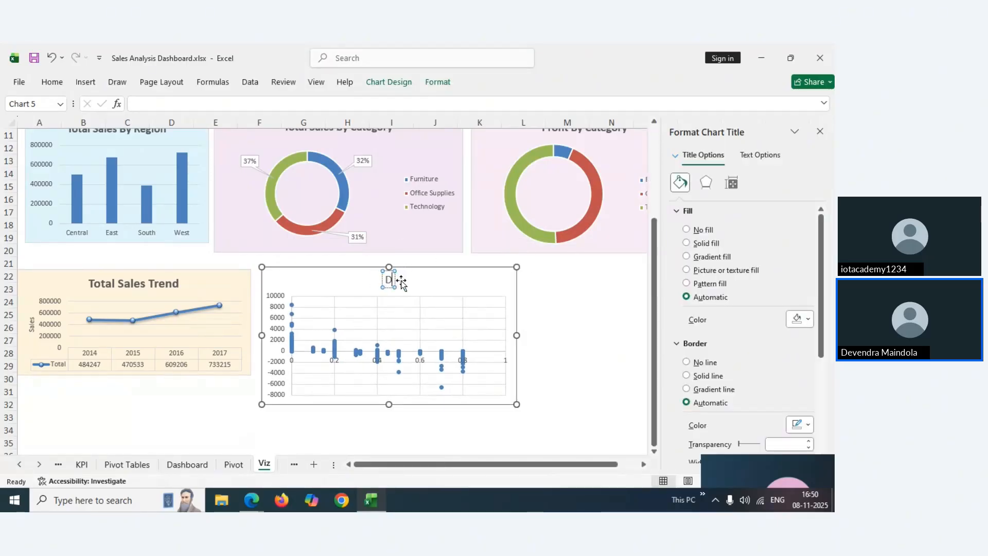
text(iscount)
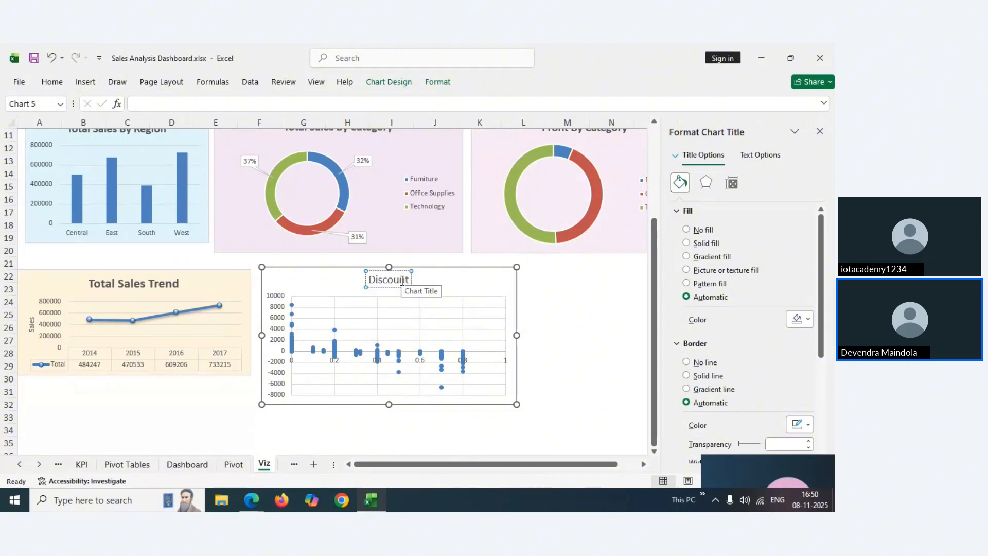
text( Vs Pro)
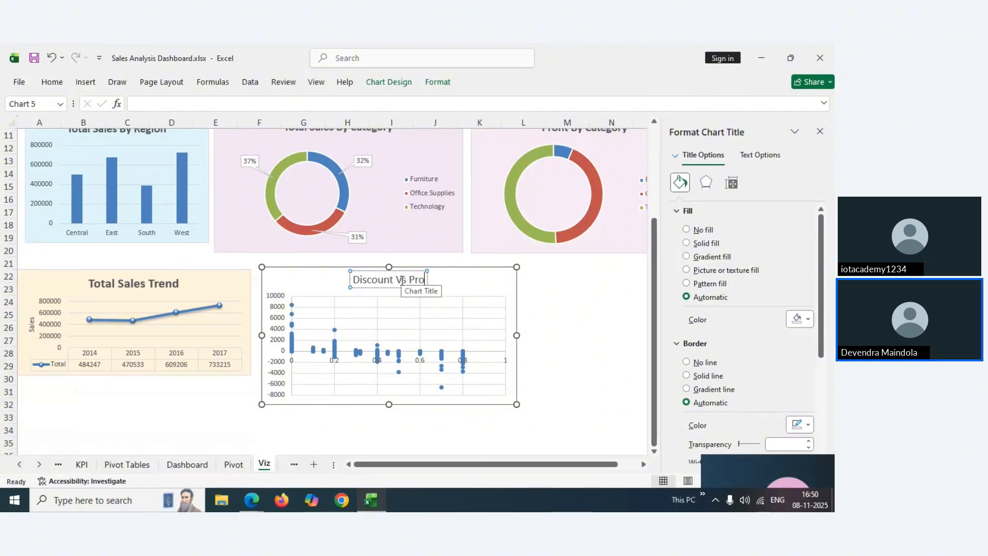
text(fit)
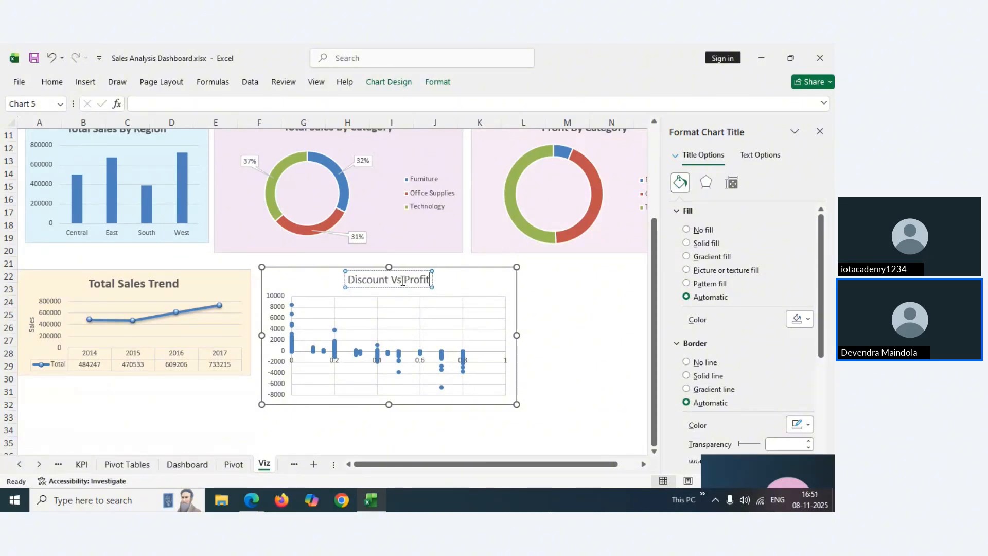
triple_click(403, 280)
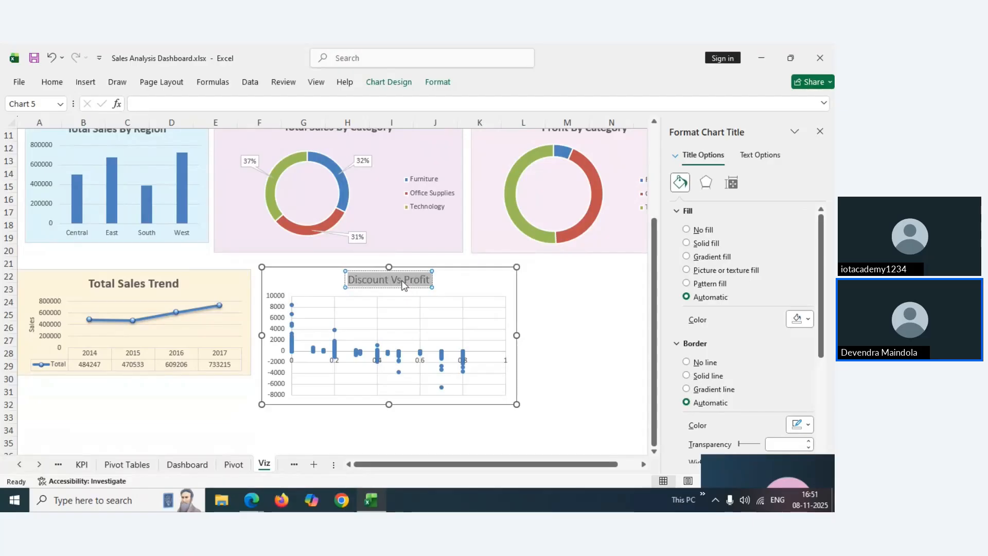
key(ctrl+b)
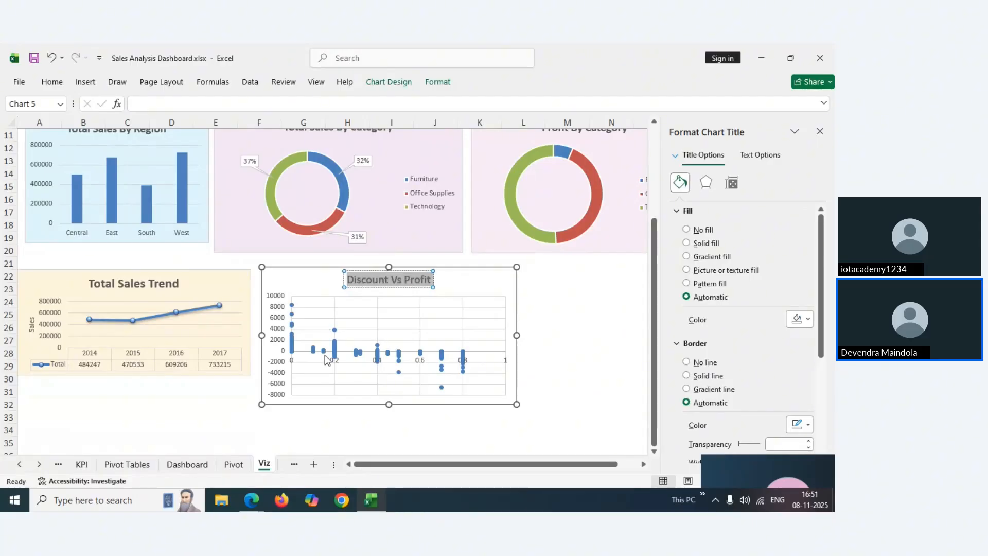
On the Dashboard sheet, bring up the custom Fill Color picker for the chart's colour
click(80, 465)
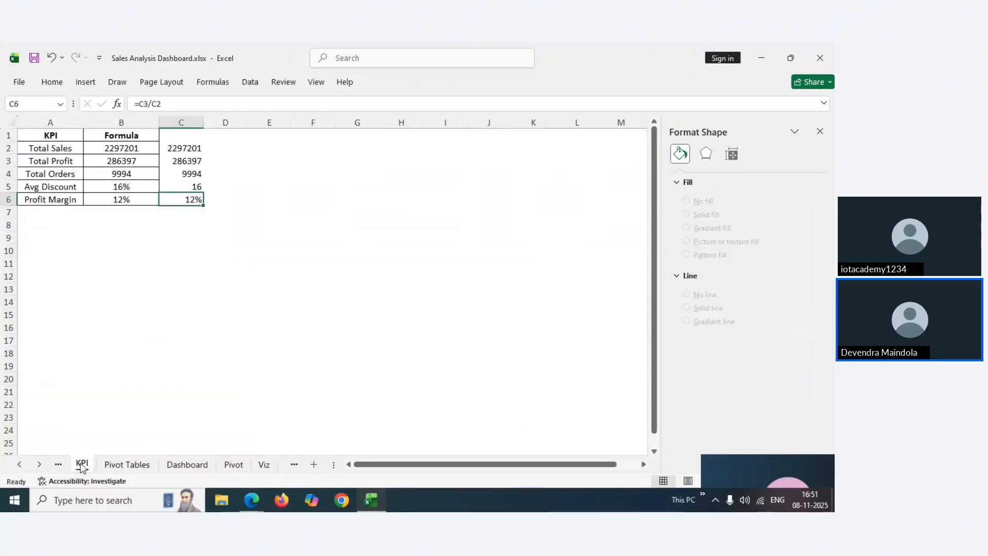
click(126, 465)
click(187, 465)
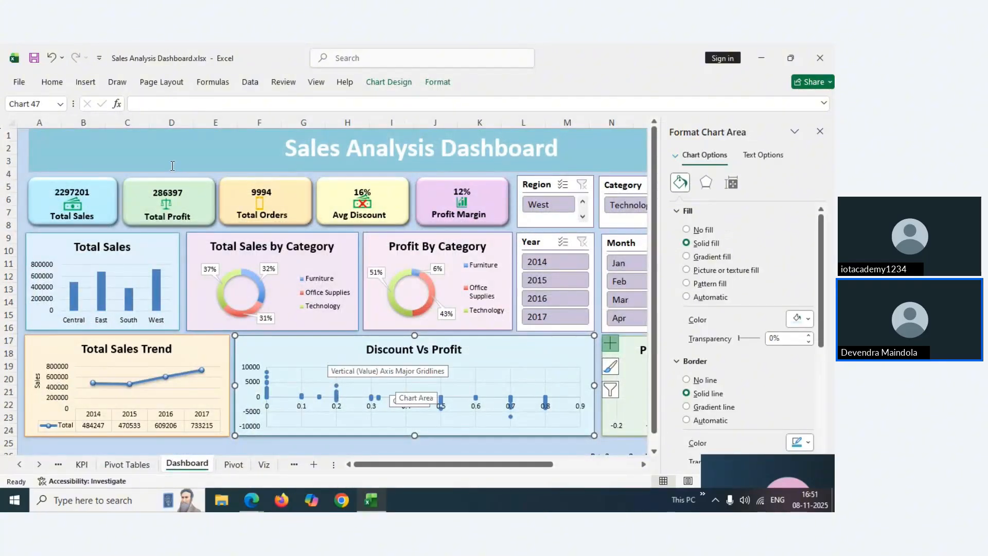
click(52, 83)
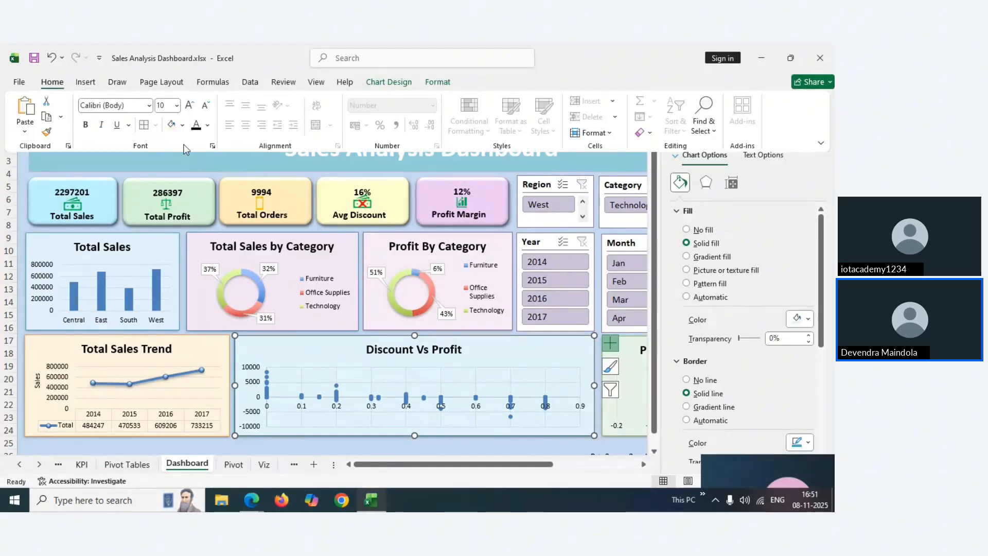
click(183, 125)
click(208, 417)
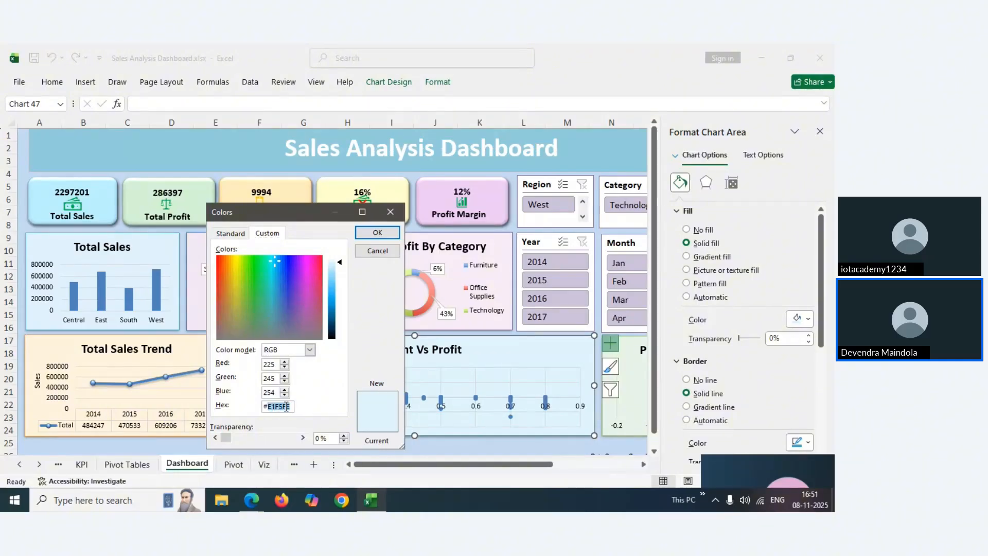
Copy hex code E1F5FE, close the picker unchanged, and go to the Viz sheet
right_click(286, 407)
click(307, 432)
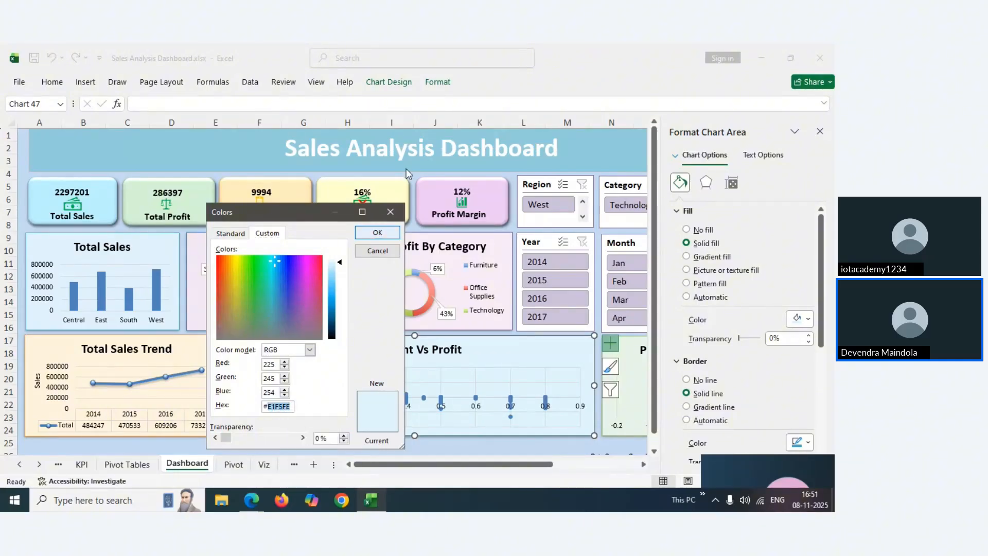
click(388, 209)
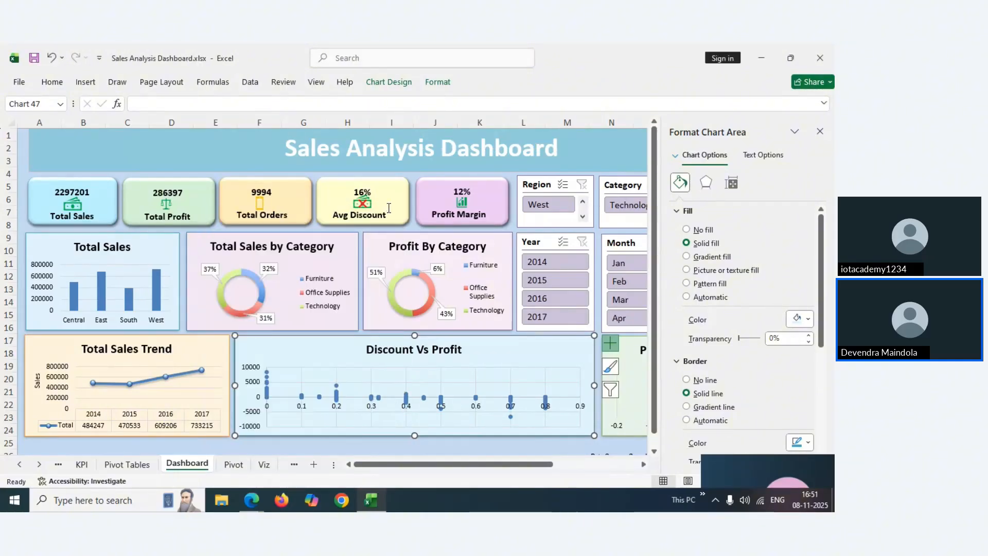
click(233, 465)
click(264, 464)
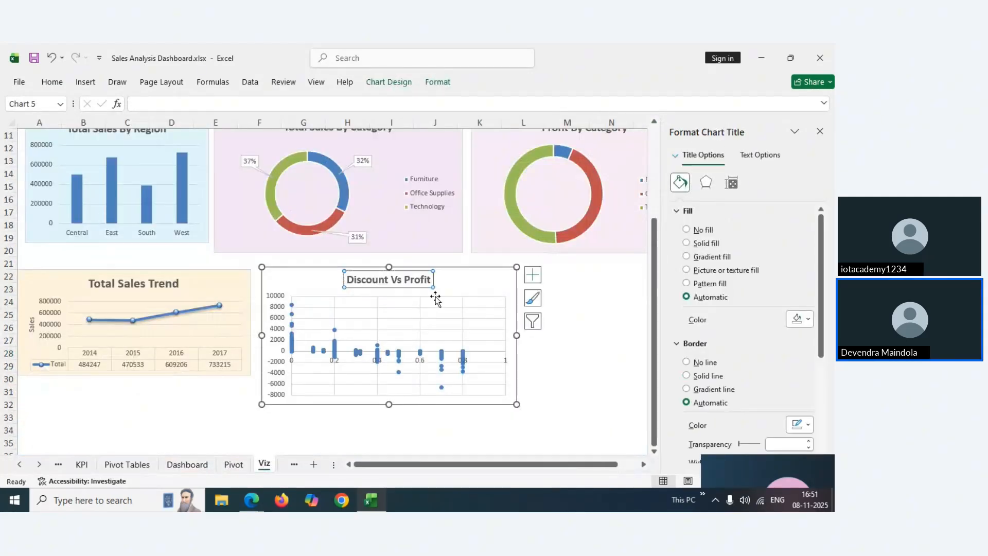
Fill the Discount Vs Profit chart with the pasted custom hex colour E1F5FE
click(453, 280)
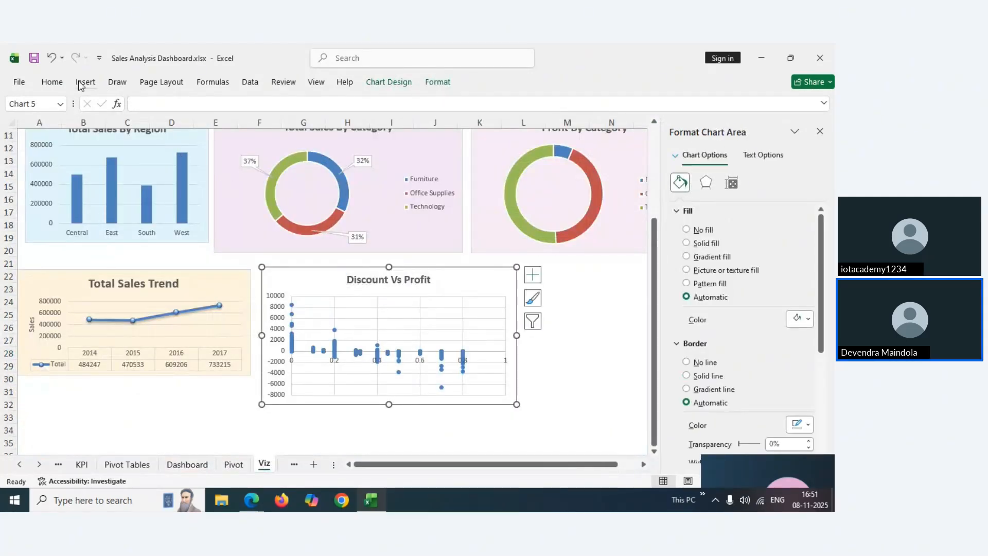
click(60, 87)
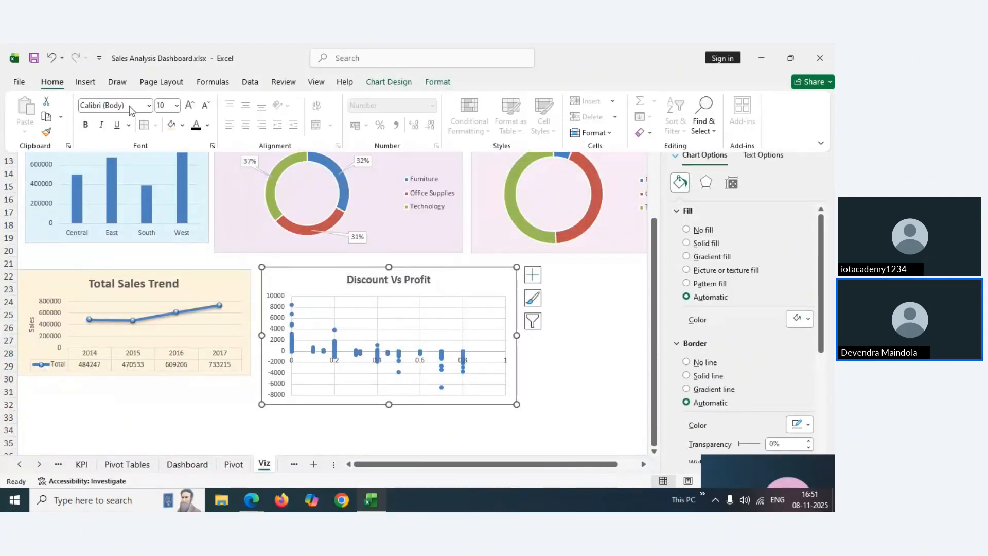
click(183, 126)
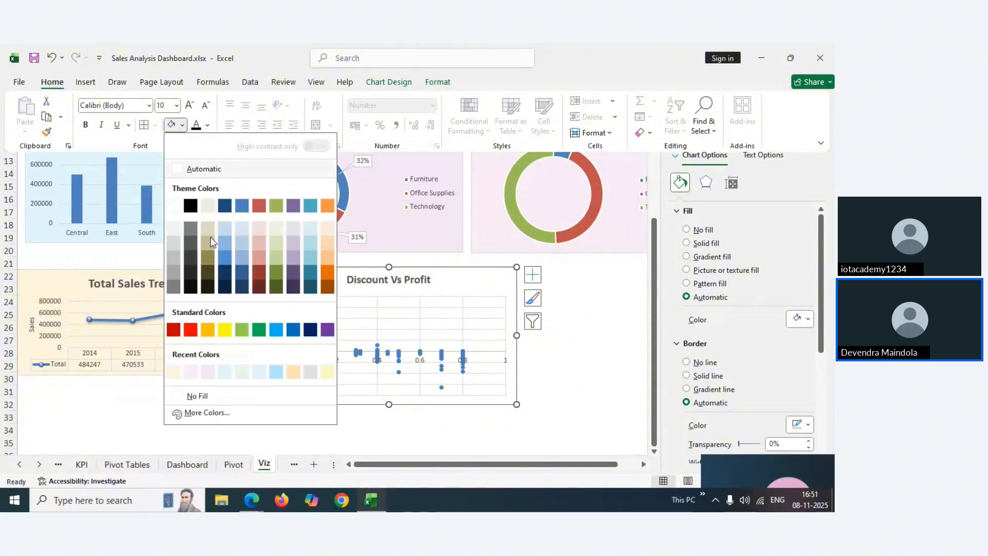
click(187, 413)
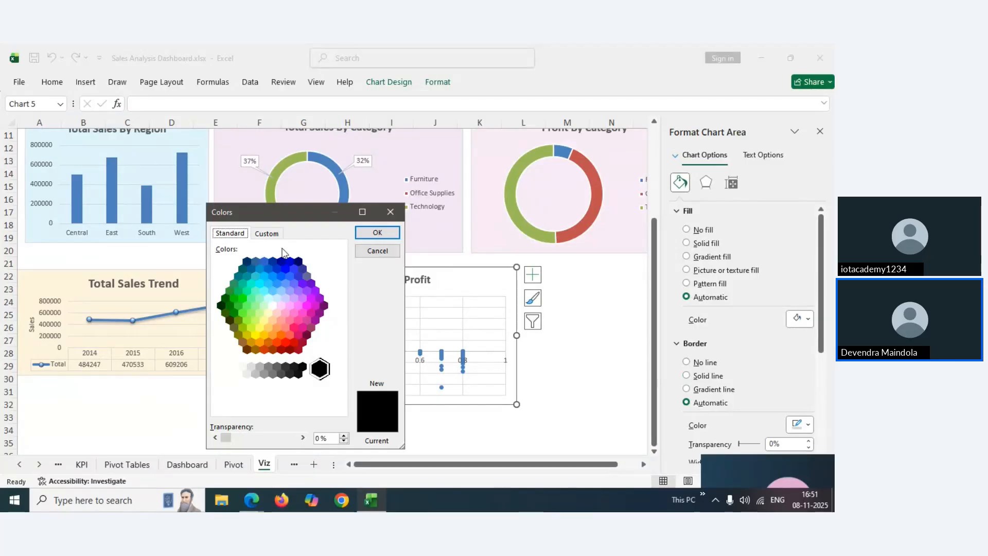
click(267, 233)
drag(271, 407, 292, 408)
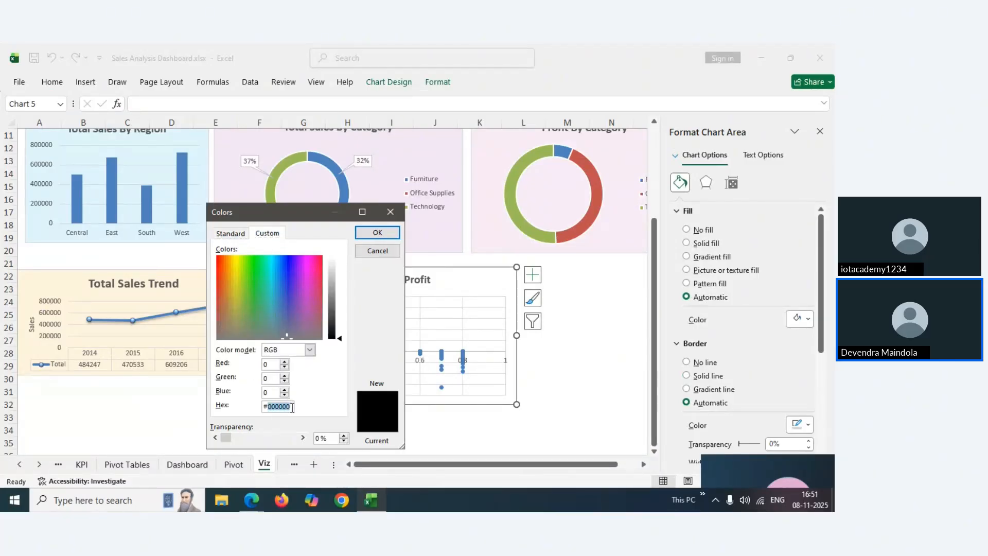
text(E1F5FE)
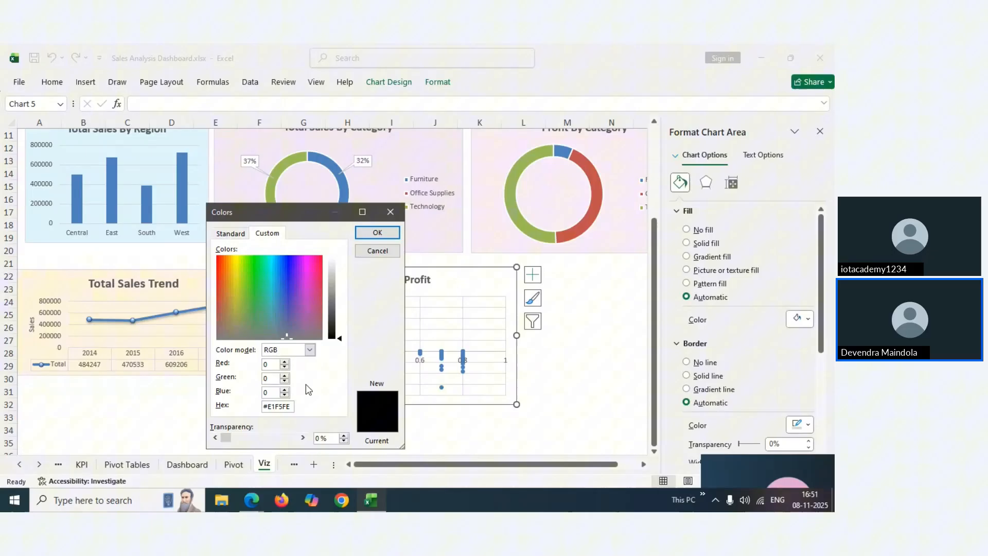
click(378, 232)
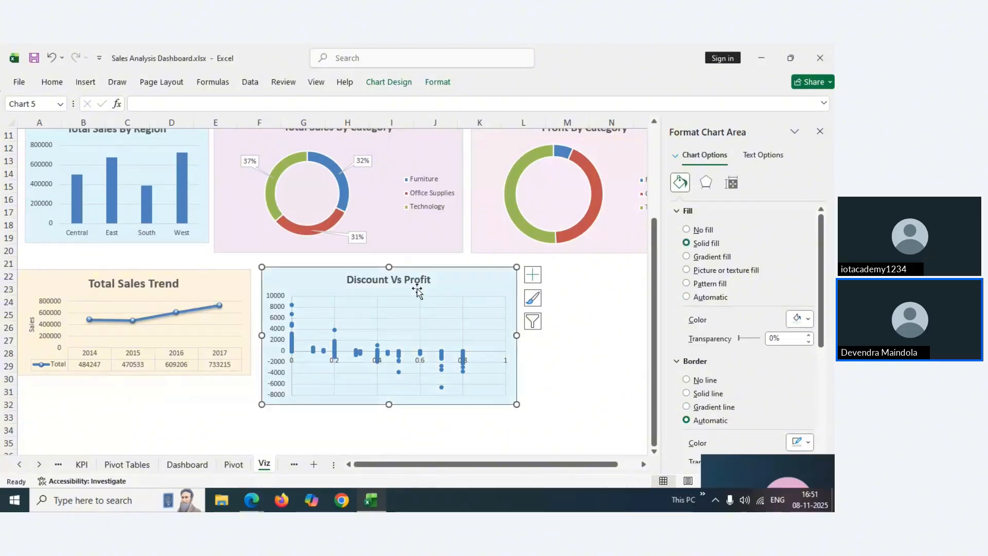
Make the chart slightly narrower and shorter to match Total Sales Trend, then close the formatting pane
drag(469, 280, 468, 279)
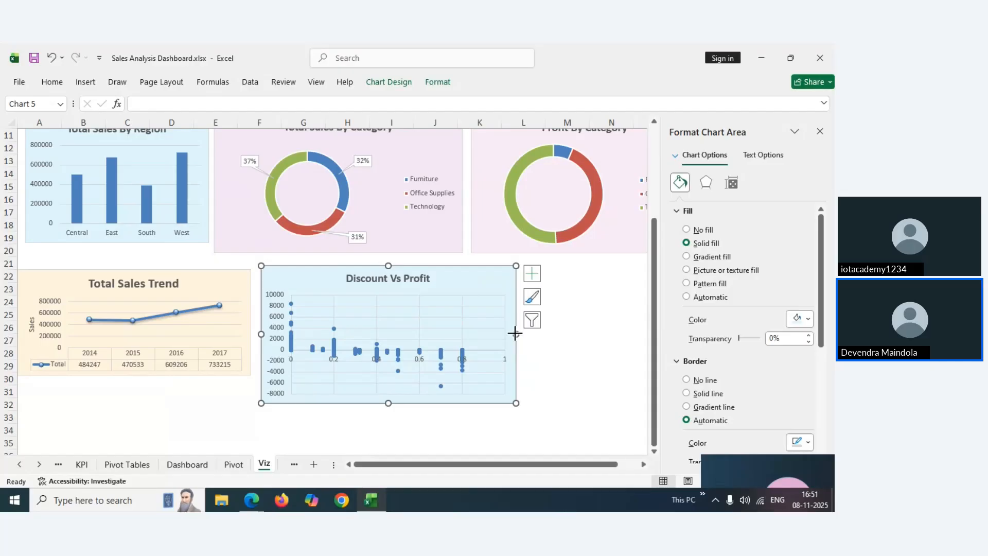
drag(515, 333, 505, 334)
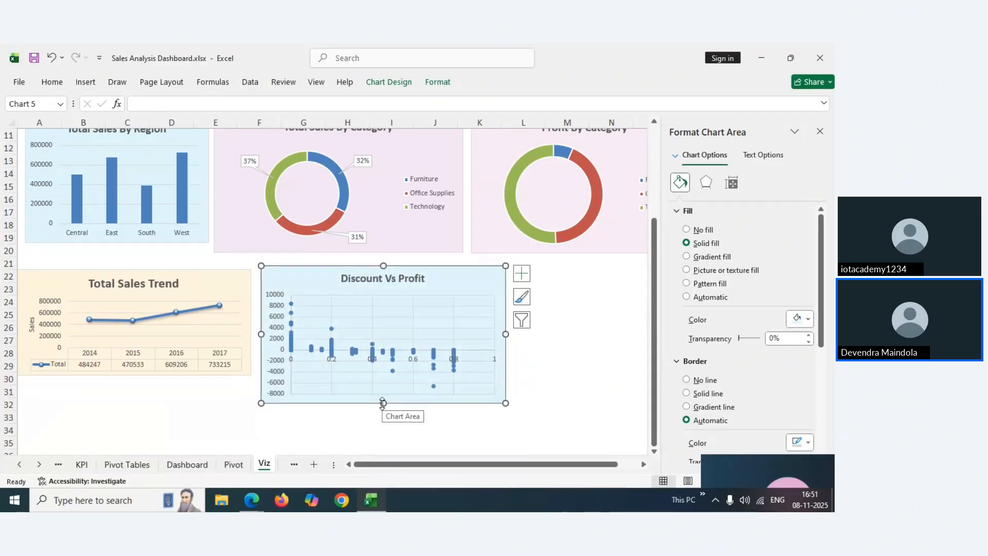
drag(385, 403, 383, 379)
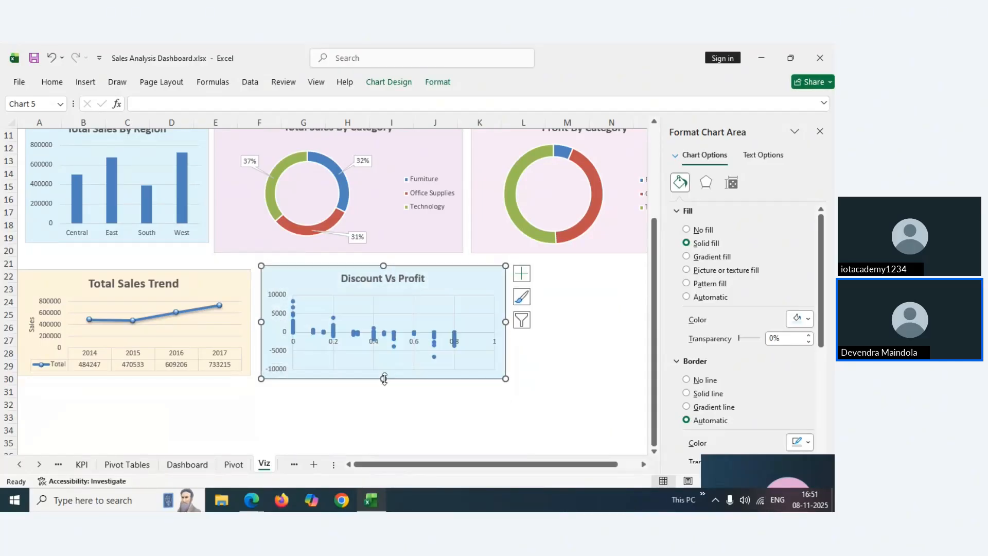
click(819, 133)
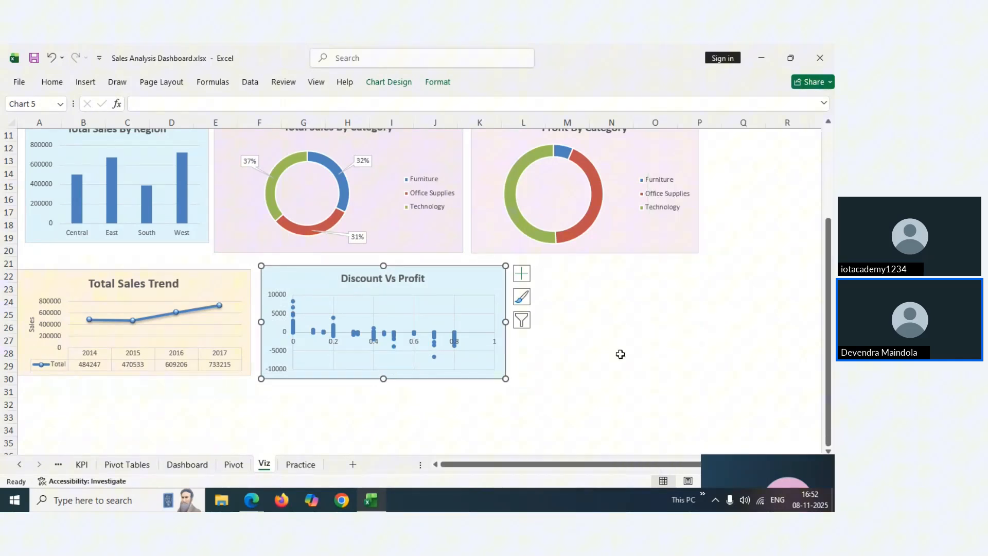
Deselect the Viz chart and move through the sheet tabs to the Dashboard sheet
click(579, 385)
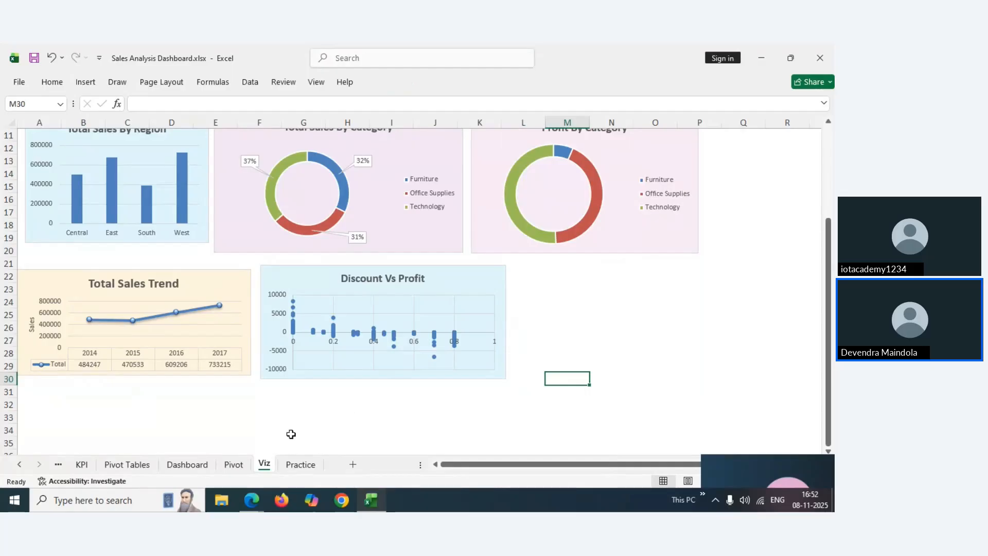
click(58, 465)
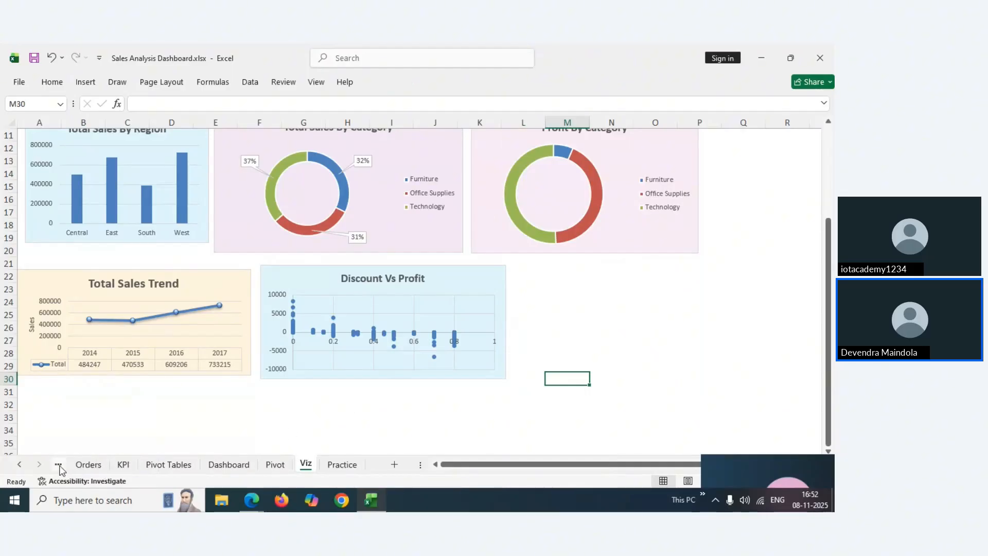
click(88, 465)
click(229, 465)
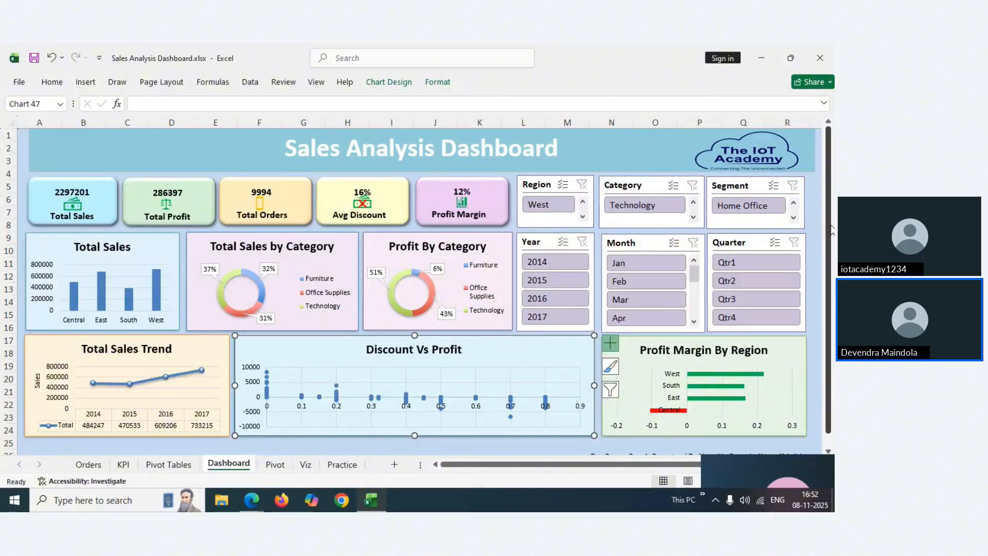
drag(833, 230, 834, 234)
Check that the Profit Margin By Region chart's data source is PivotTable5 on Pivot Tables
click(785, 357)
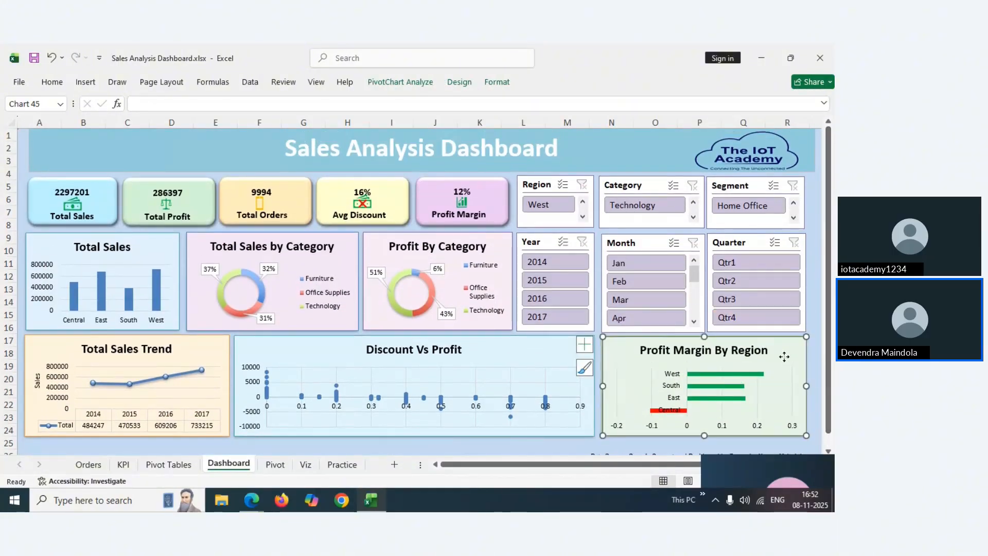
right_click(784, 357)
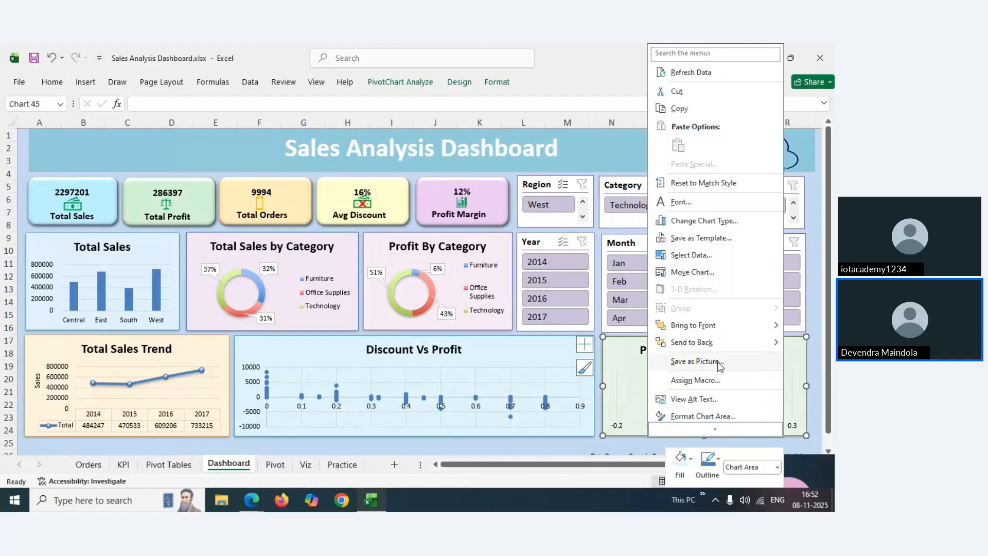
click(690, 255)
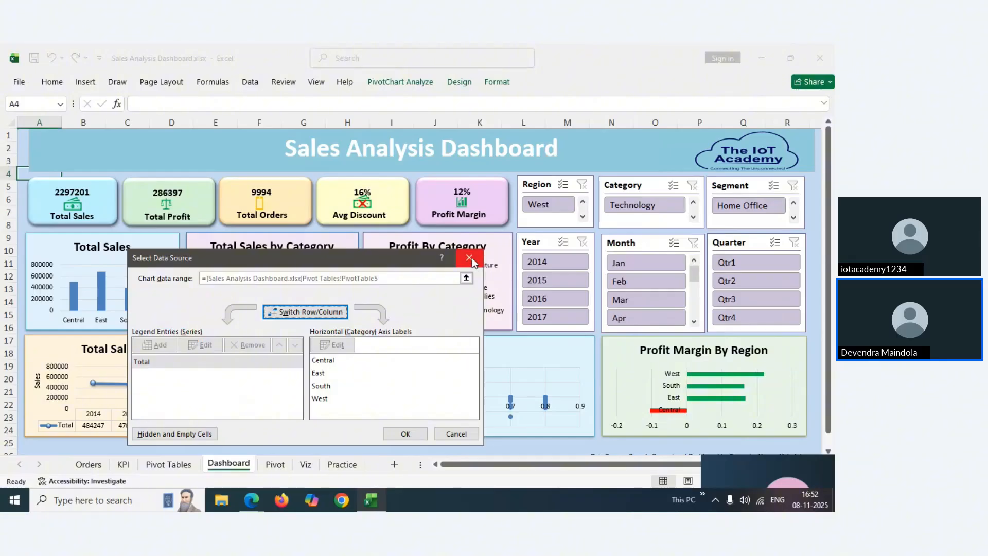
click(469, 257)
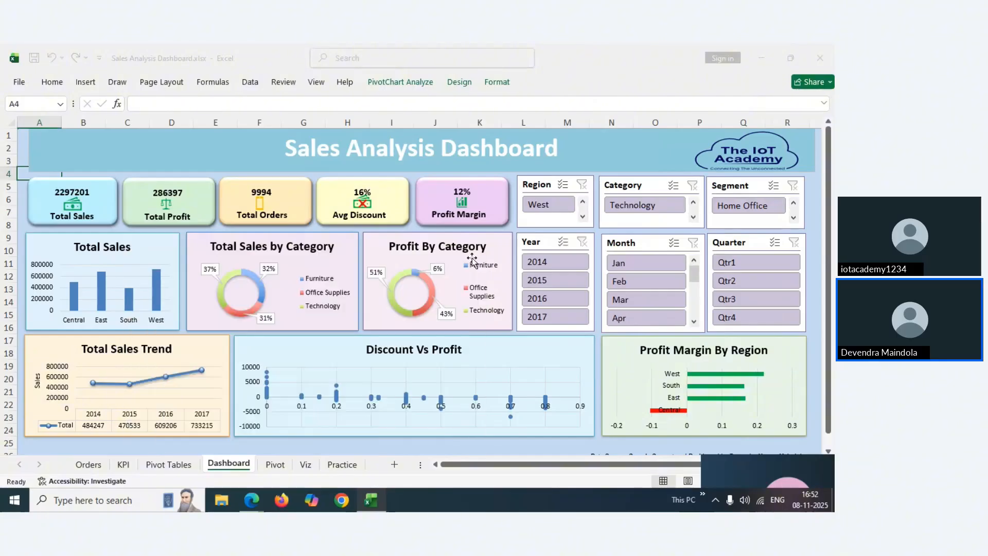
On the Pivot sheet, change the Sum of Profit Margin field to summarise by Average
click(170, 465)
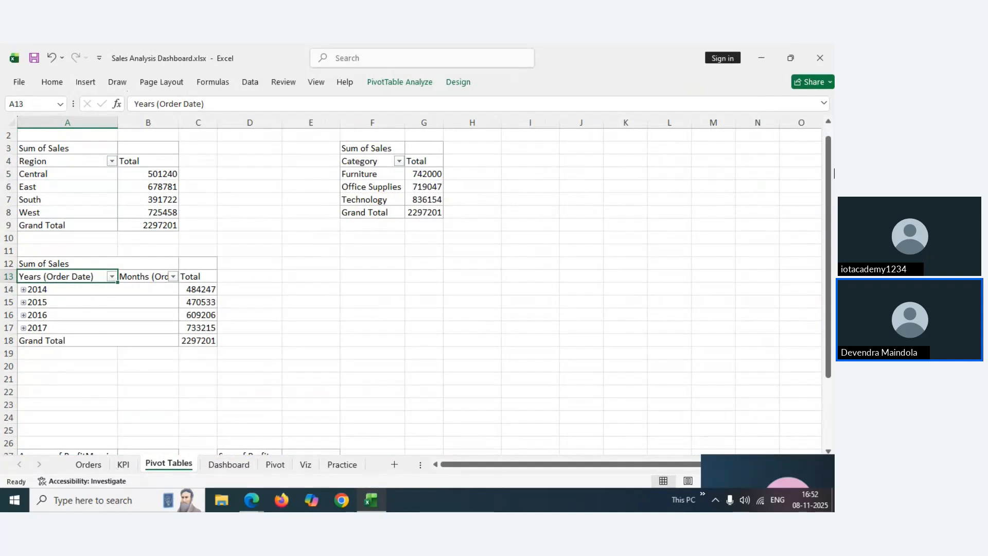
drag(831, 181, 832, 258)
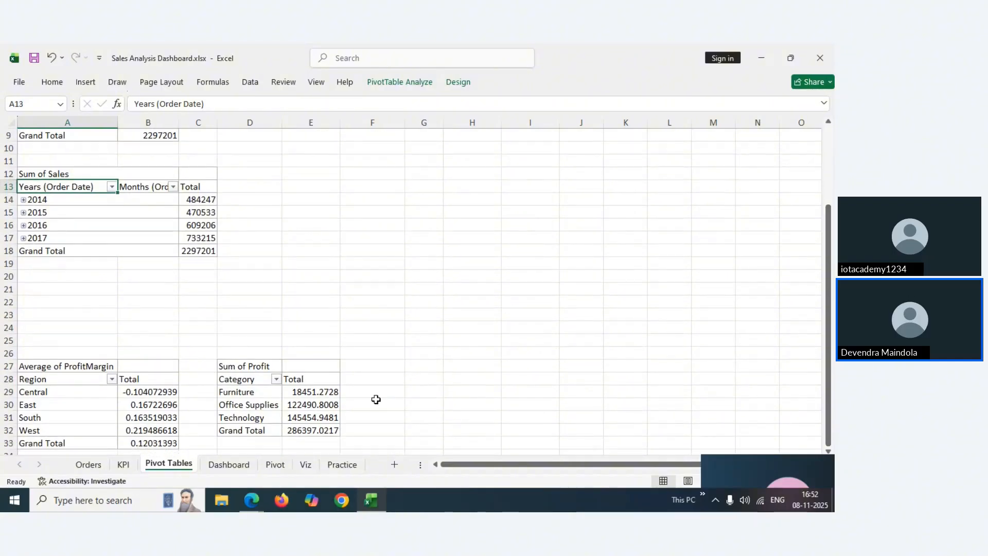
click(305, 466)
click(275, 464)
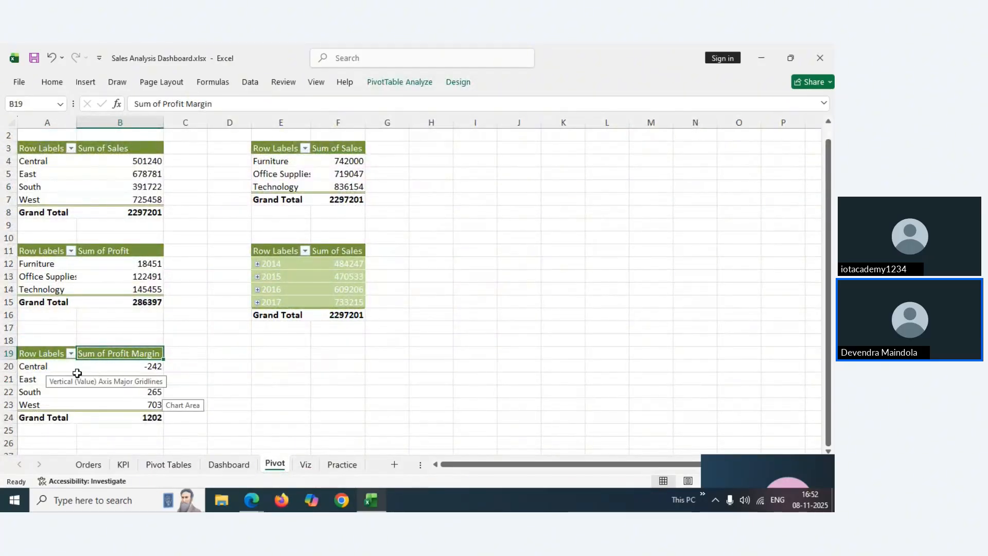
right_click(106, 356)
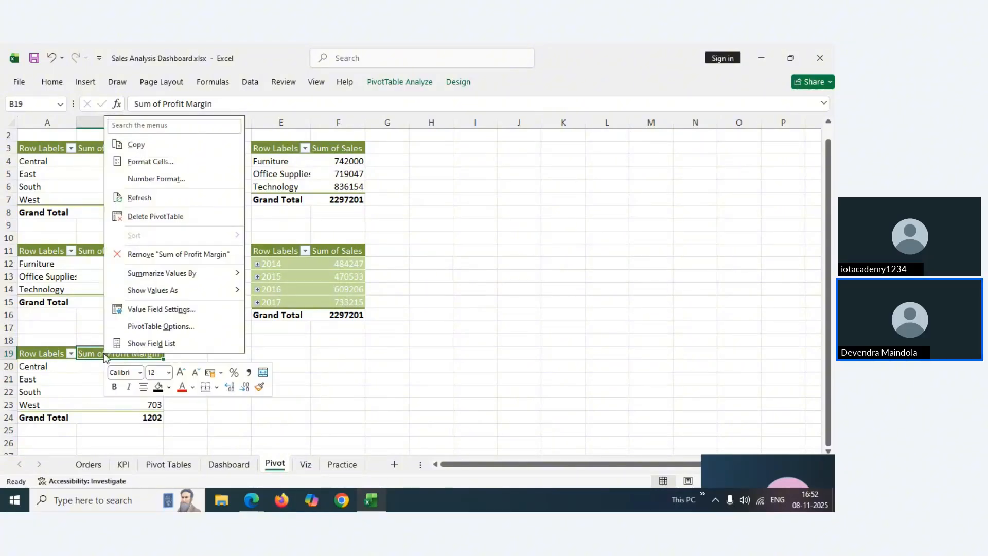
click(137, 312)
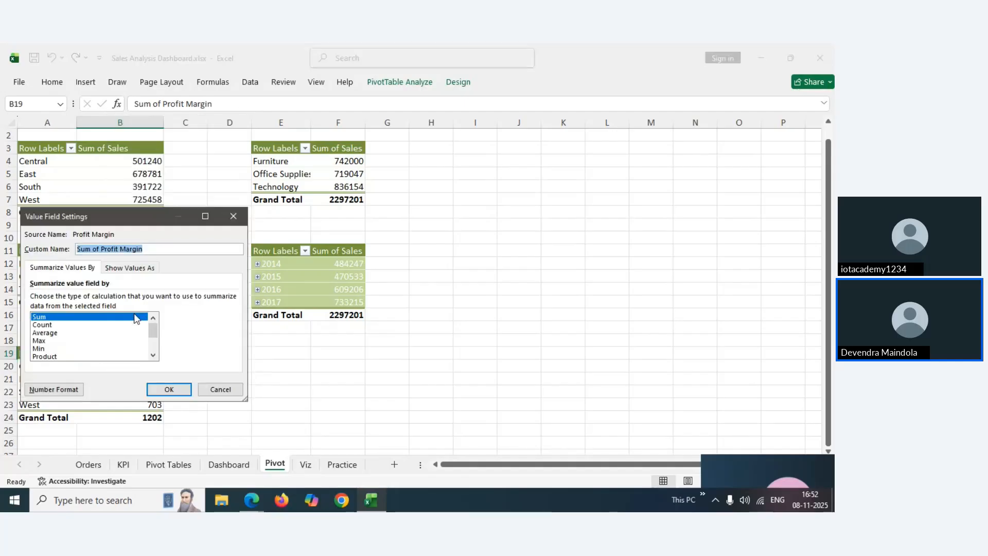
click(41, 339)
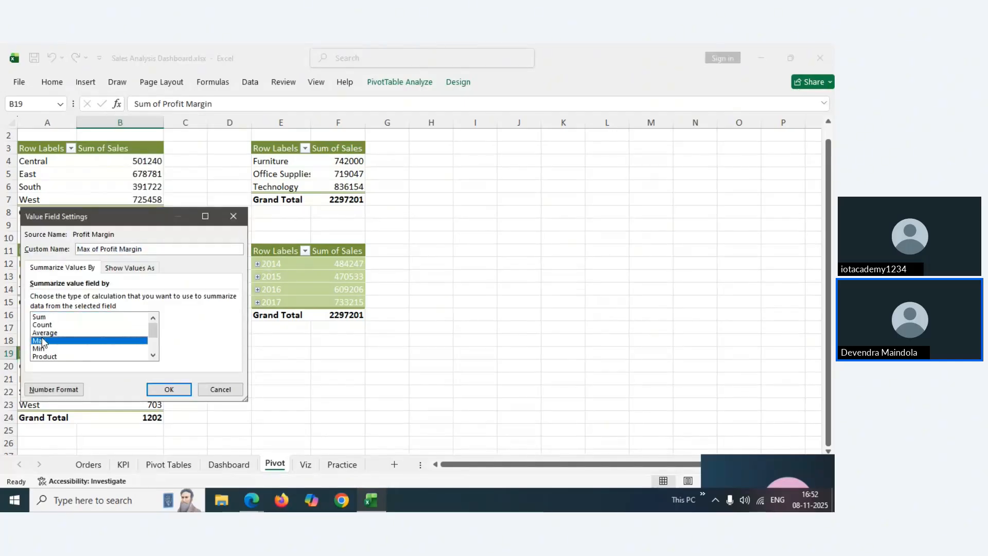
click(46, 334)
Apply the Average summary and format B20:B23 to two decimals (-0.10, 0.17, 0.16, 0.22)
click(170, 390)
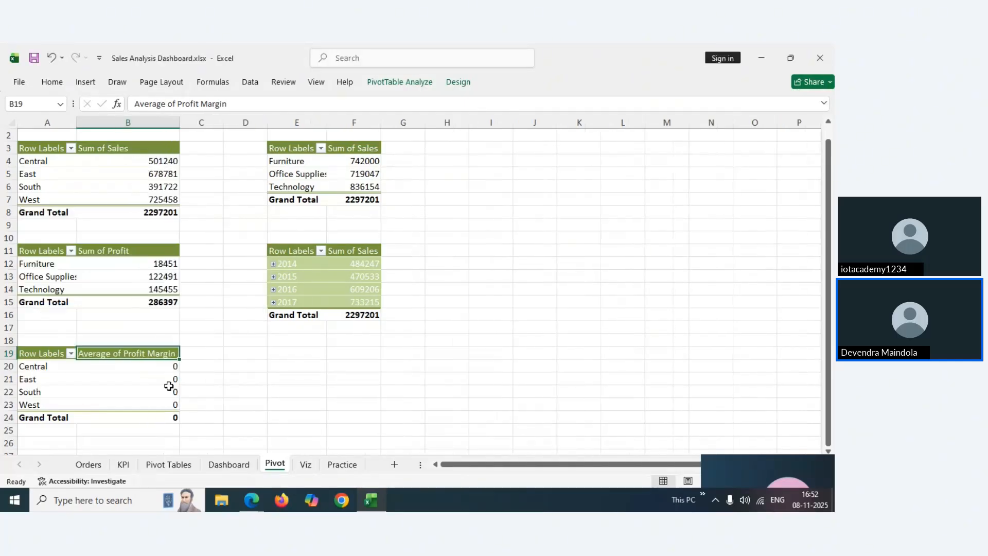
drag(160, 369, 166, 405)
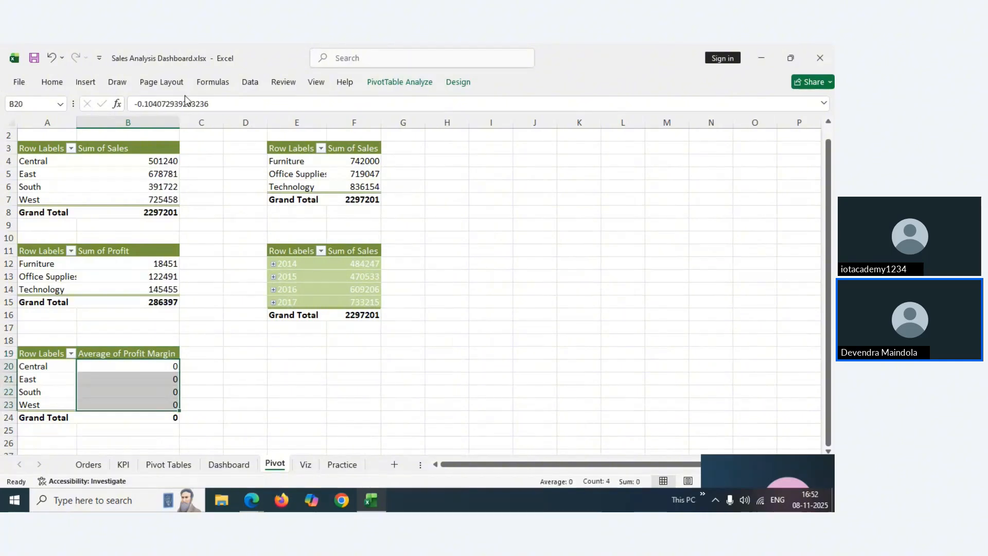
click(52, 82)
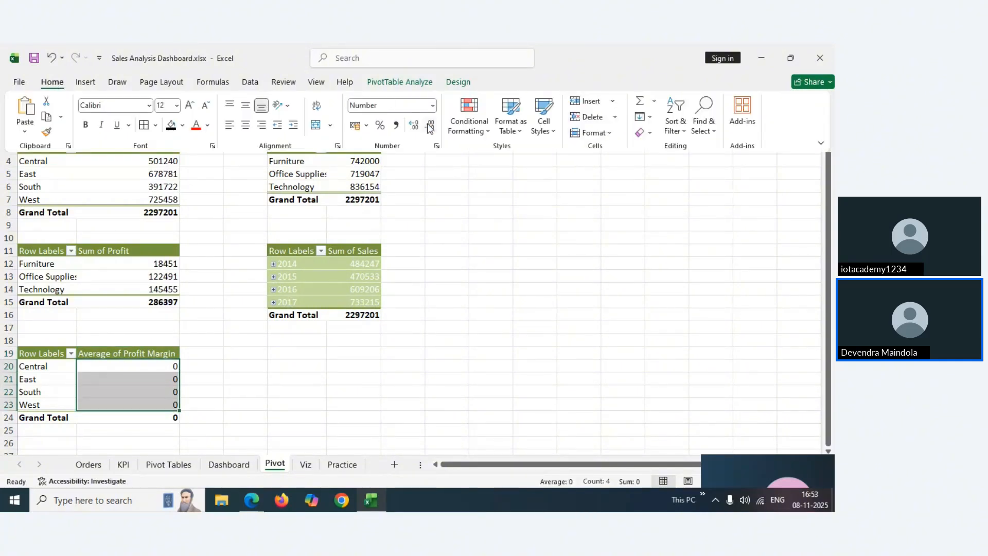
click(411, 127)
click(412, 126)
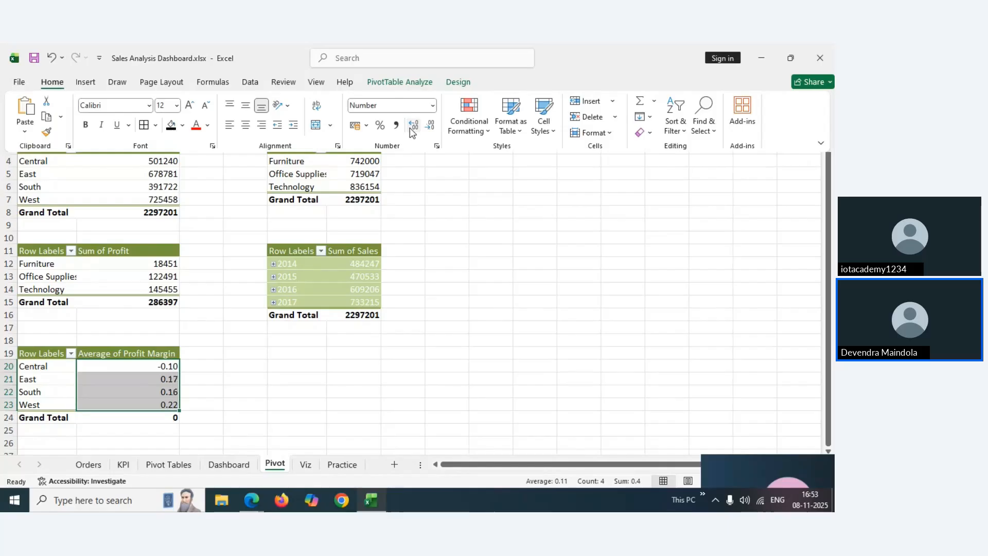
click(411, 127)
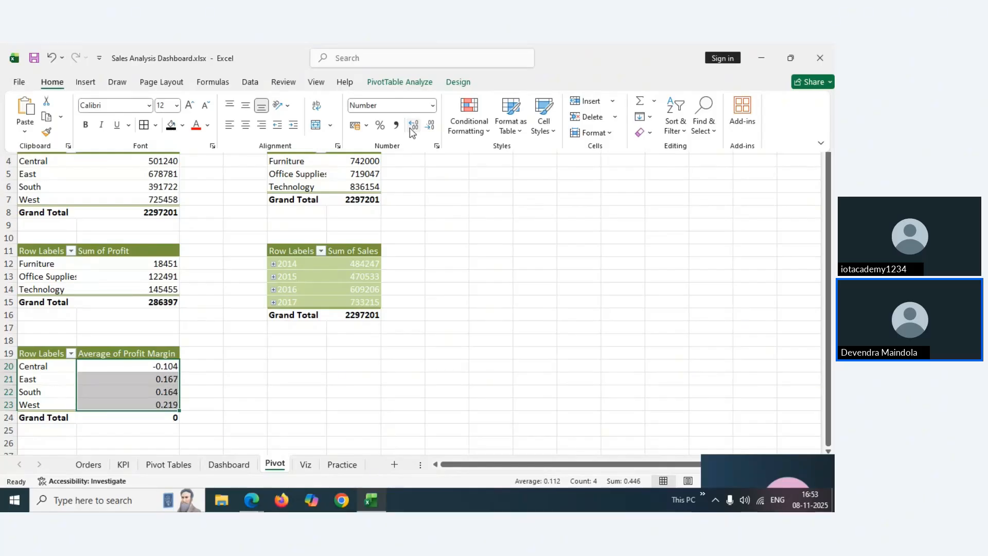
click(428, 125)
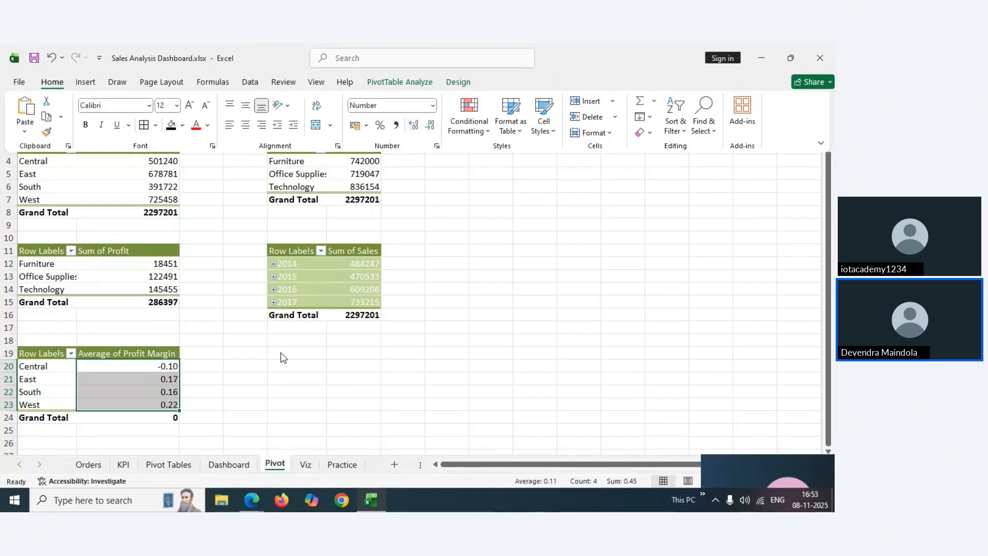
Select the profit margin pivot range A19:B23
click(166, 381)
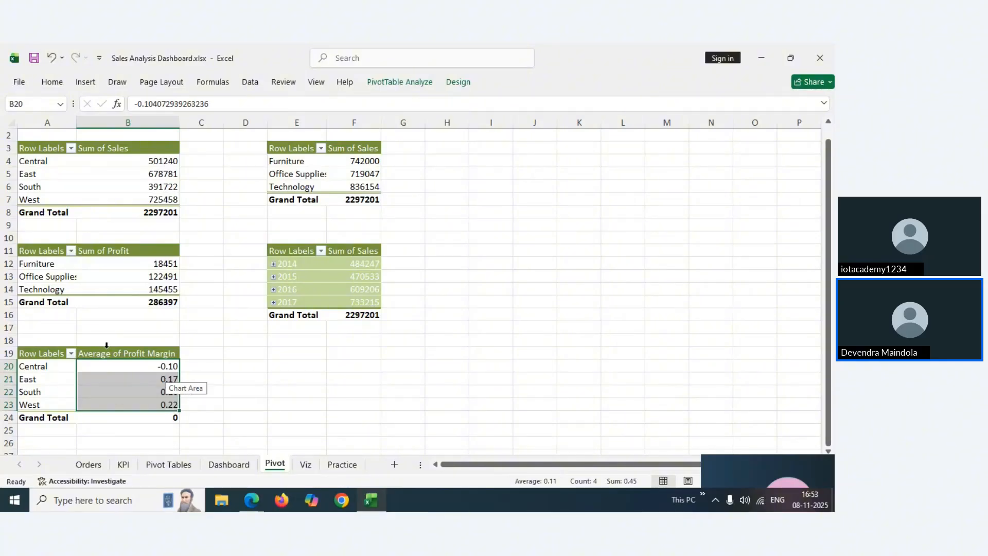
click(86, 360)
drag(48, 354, 115, 400)
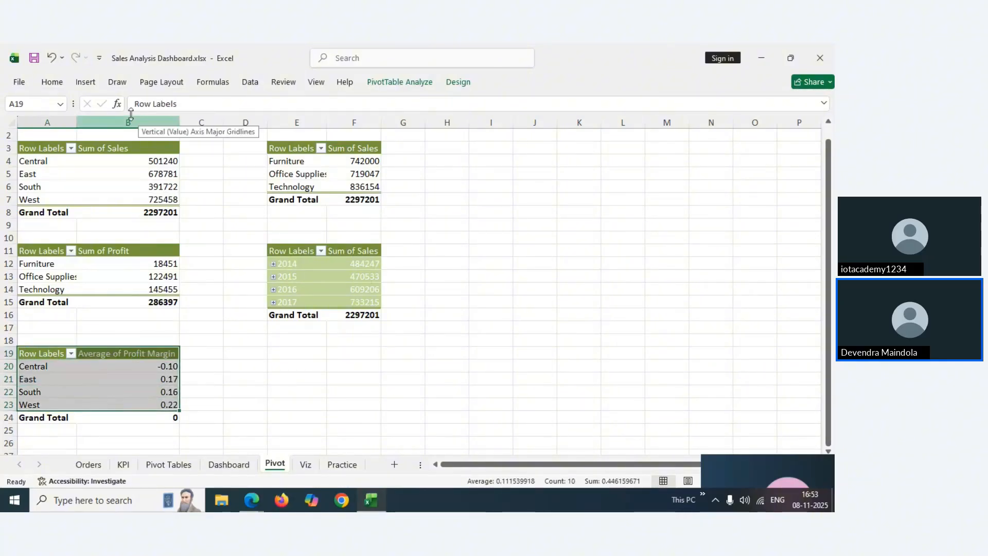
click(52, 82)
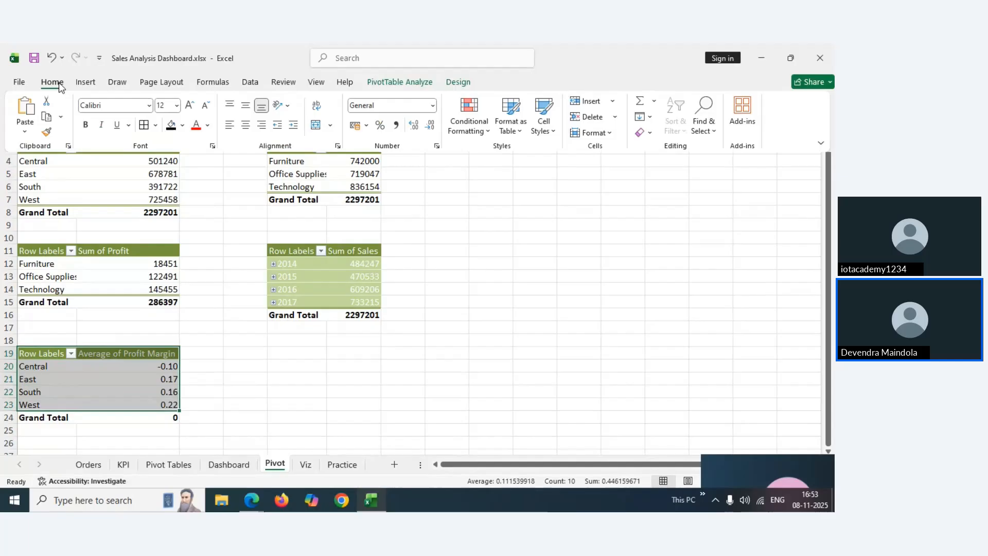
Insert a clustered bar PivotChart of Average of Profit Margin by region, then cut it
click(84, 83)
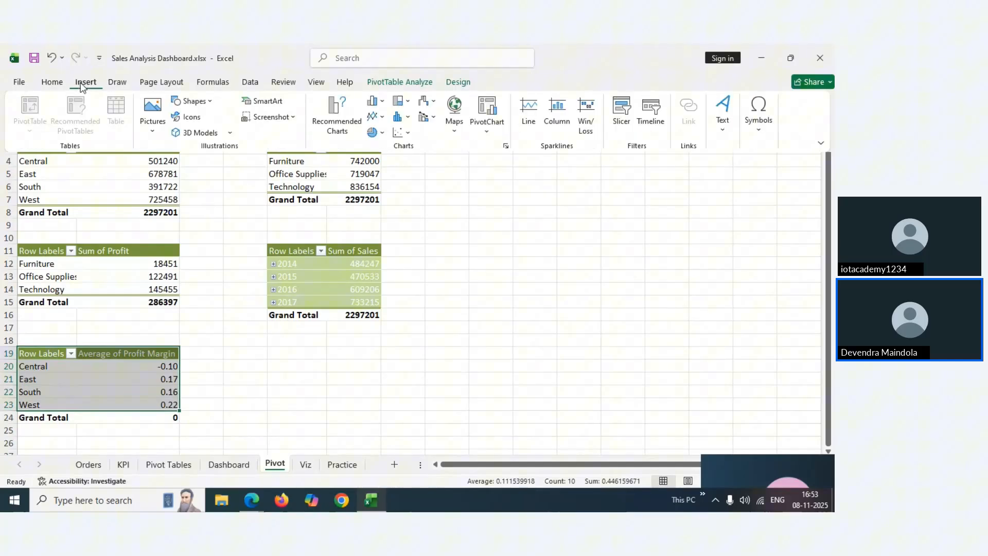
click(331, 116)
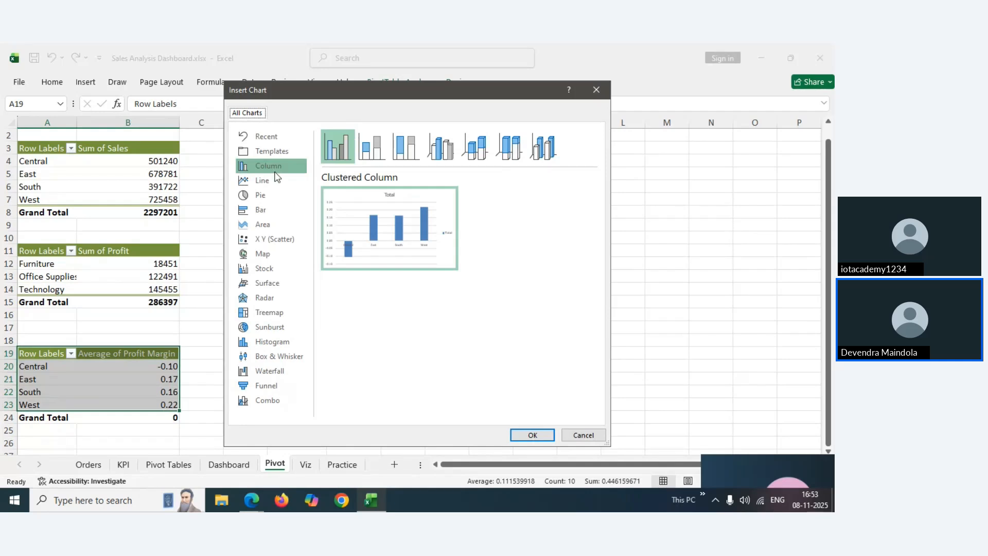
click(260, 211)
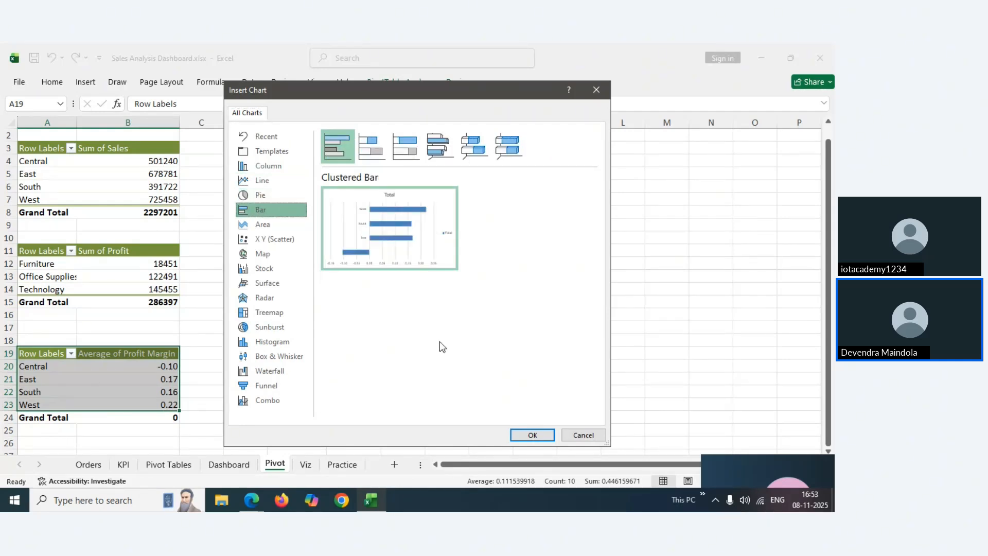
click(531, 437)
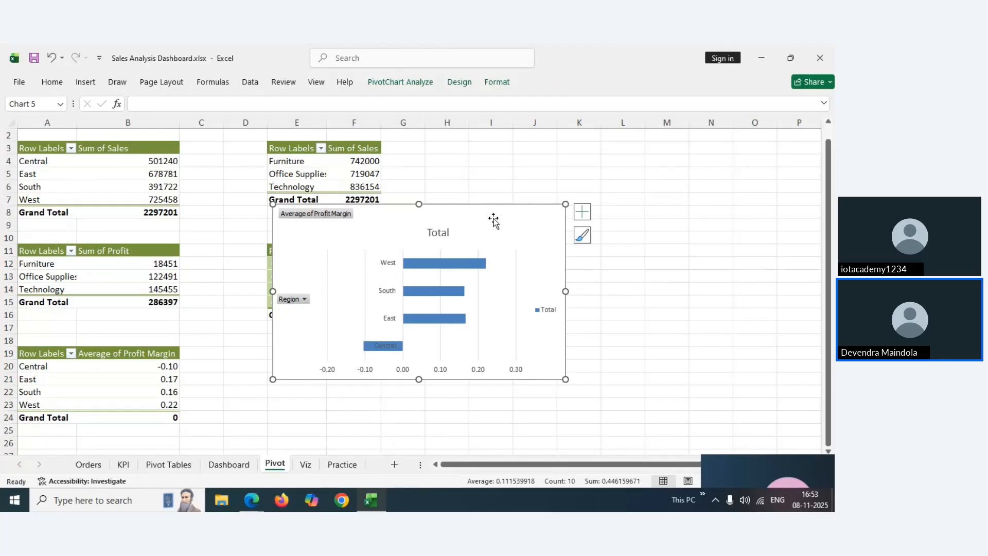
key(ctrl+z)
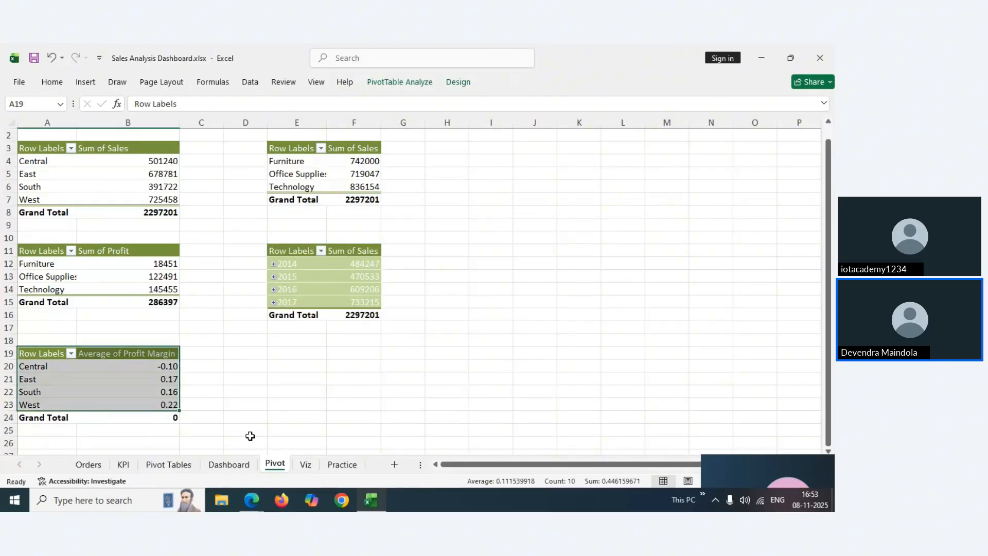
Paste the profit margin bar chart at L23 on the Viz sheet and hide all field buttons
click(228, 464)
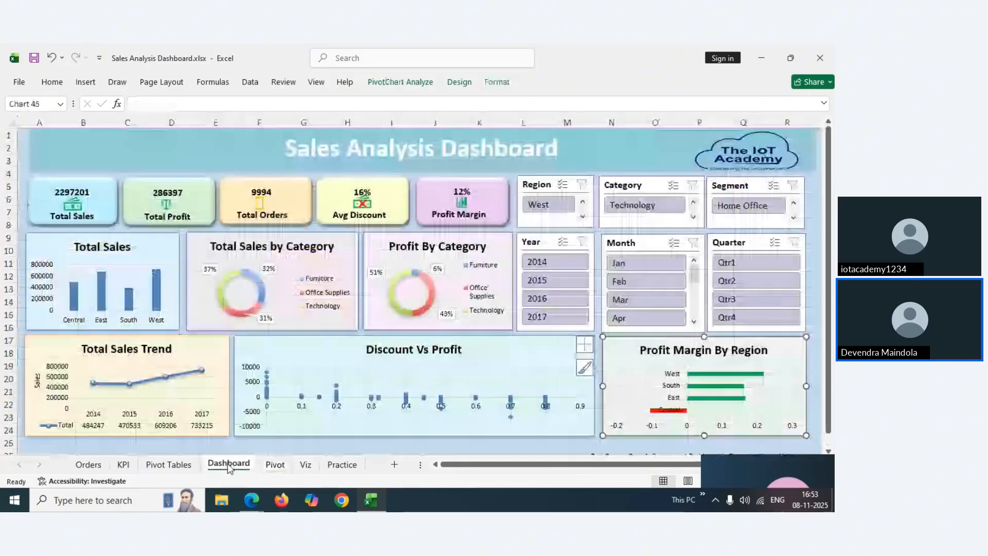
click(342, 465)
click(308, 466)
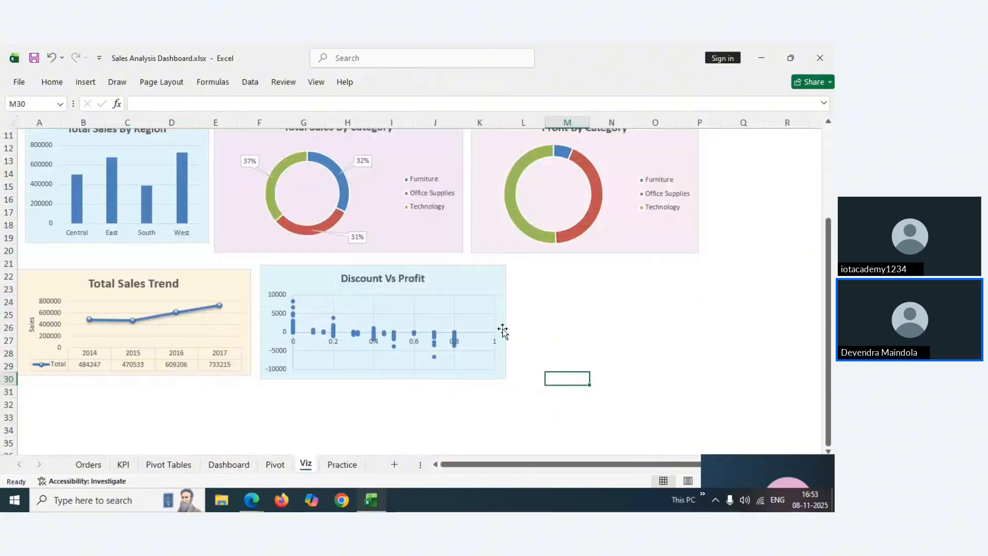
click(544, 287)
key(ctrl+v)
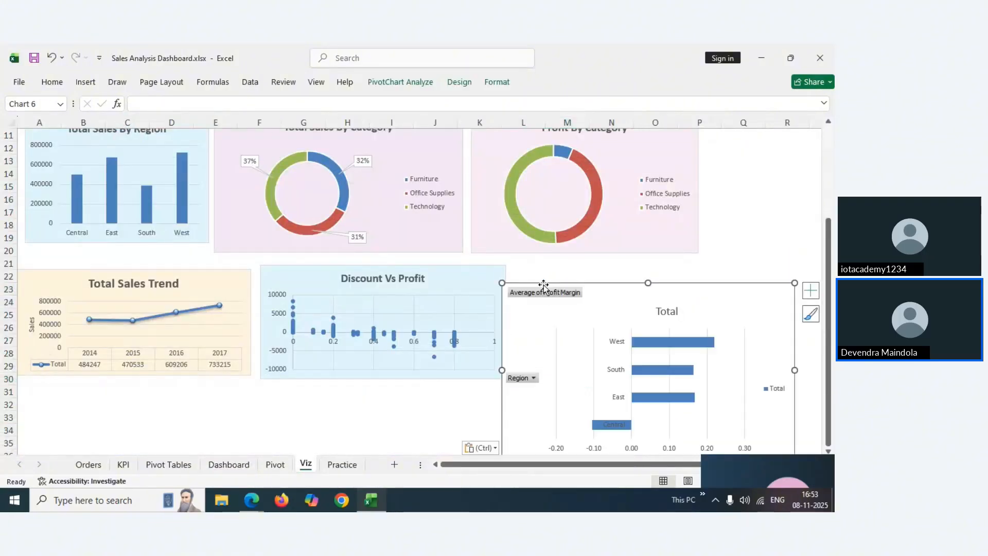
drag(569, 315, 536, 222)
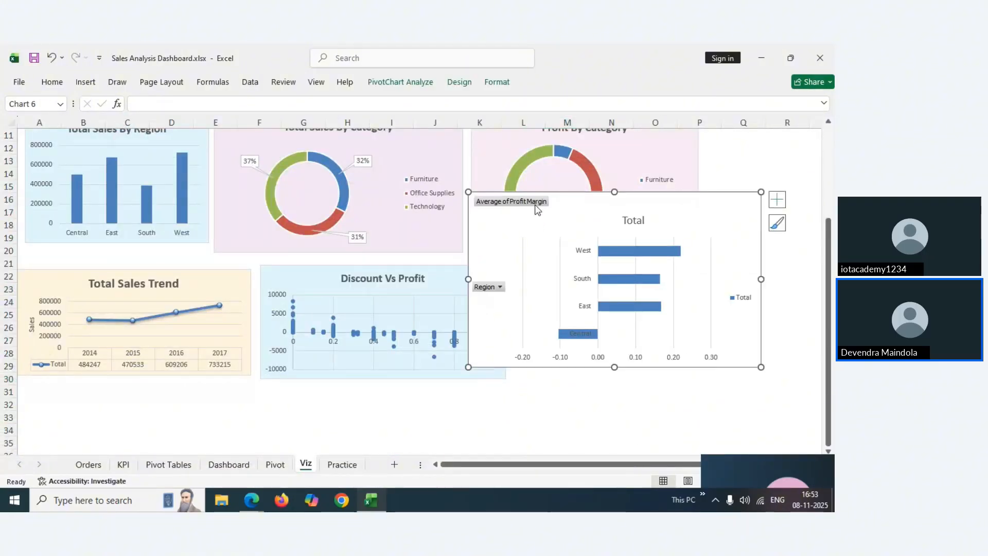
right_click(535, 205)
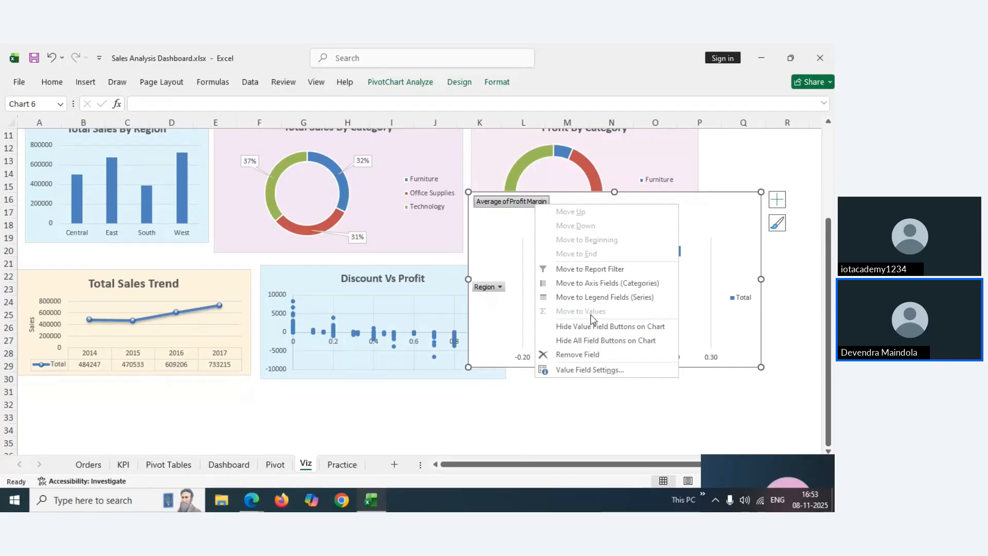
click(578, 340)
Place the chart beside Discount Vs Profit, shrink it to match neighbouring charts, then view the Dashboard
drag(558, 202, 603, 268)
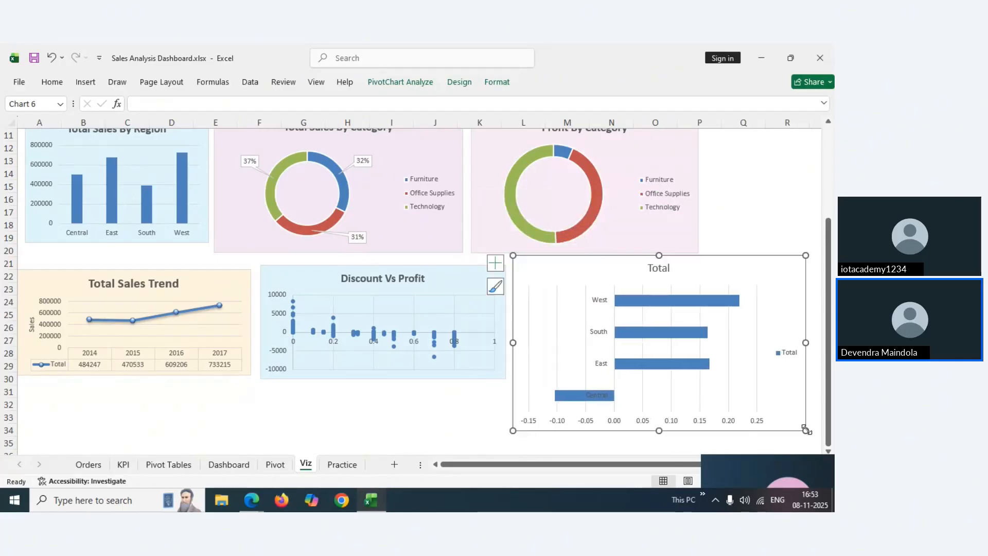
drag(806, 431, 740, 393)
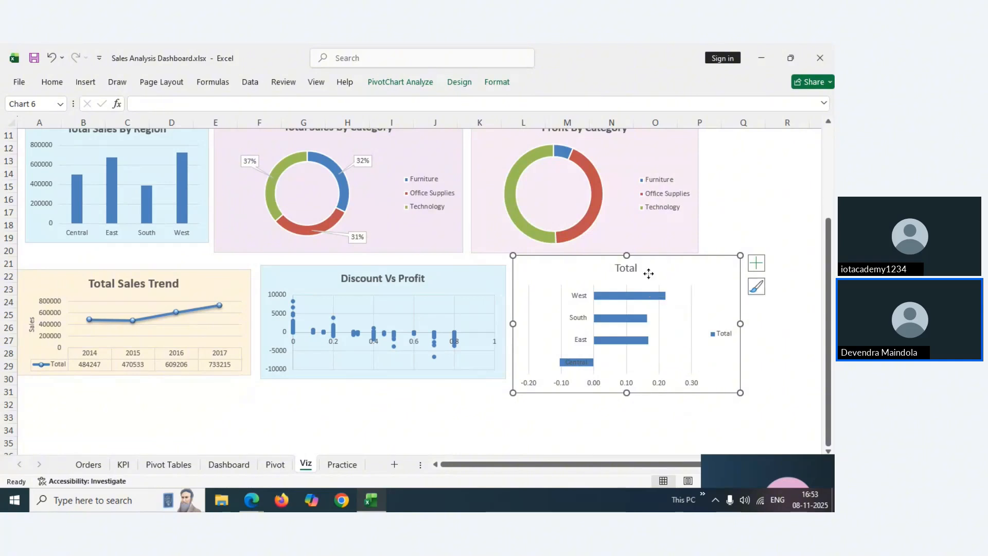
drag(649, 274, 651, 280)
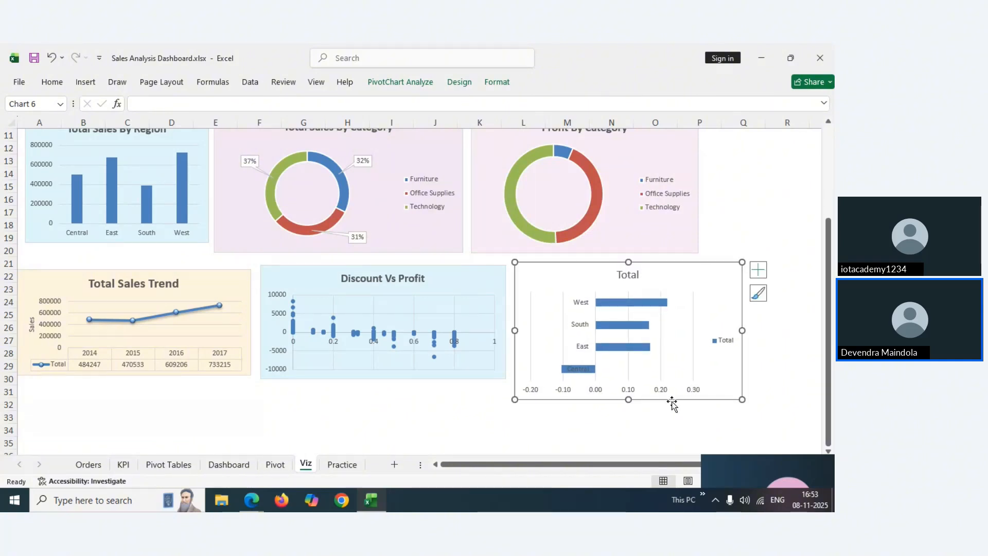
drag(629, 400, 625, 379)
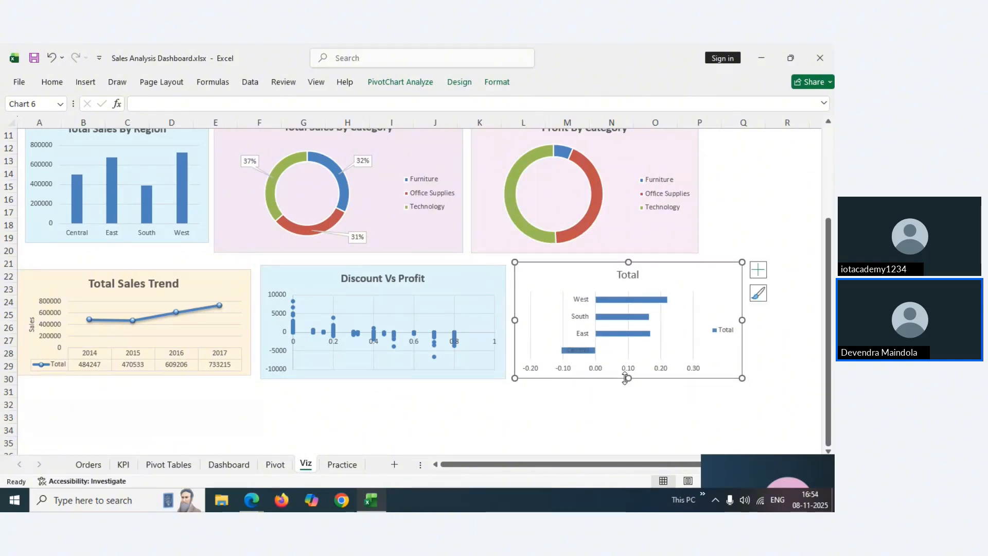
click(585, 350)
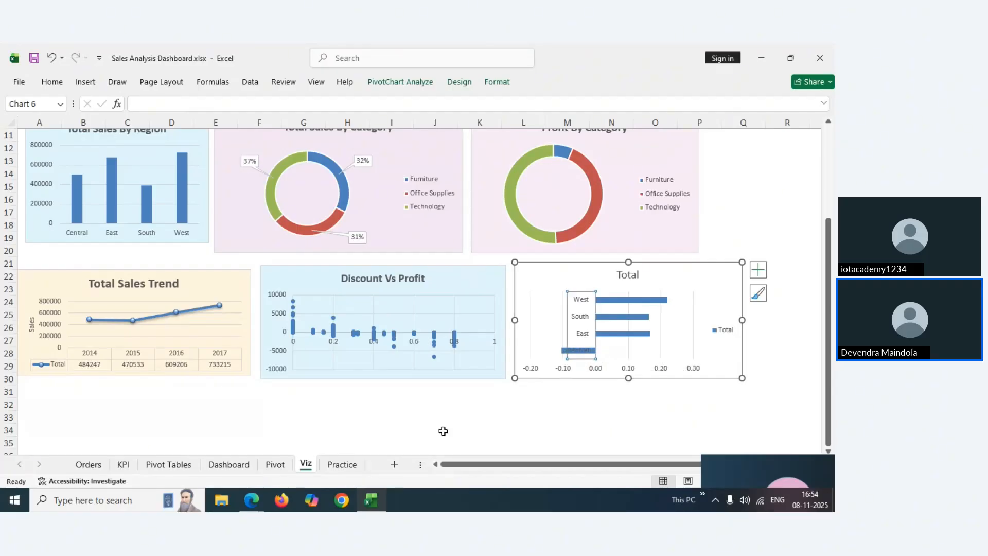
click(222, 466)
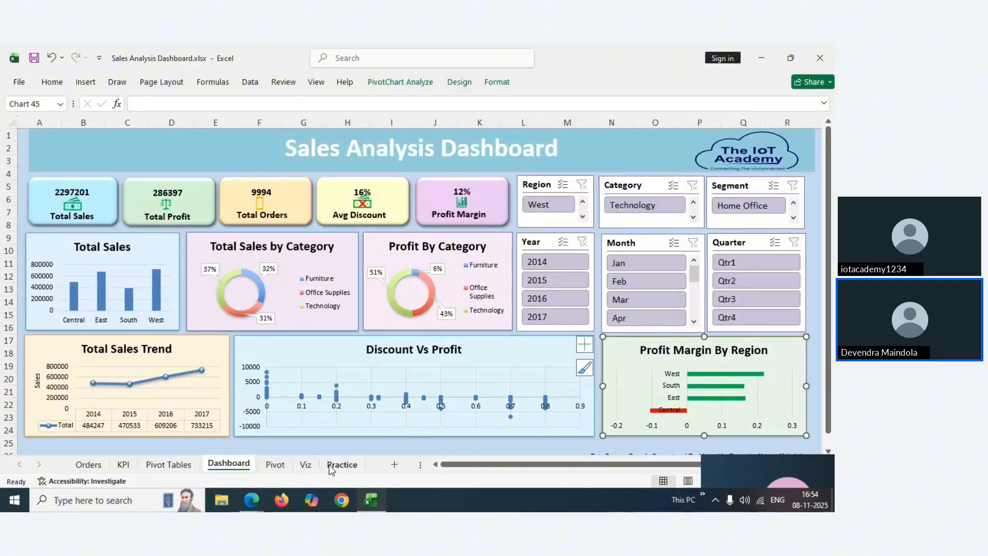
Replace the Viz bar chart's 'Total' title with 'Profit Margin By Region' and make it bold
click(307, 465)
double_click(625, 277)
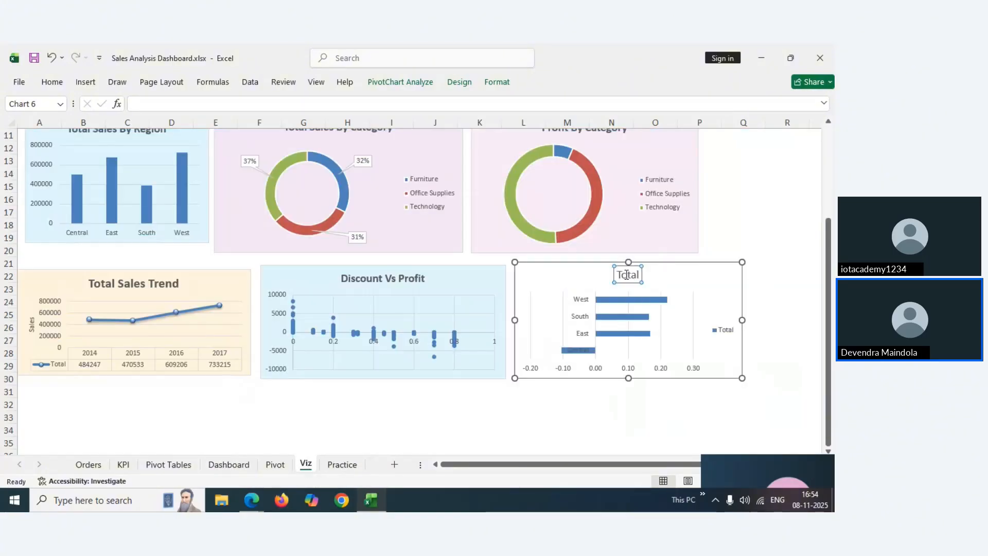
drag(620, 275, 638, 275)
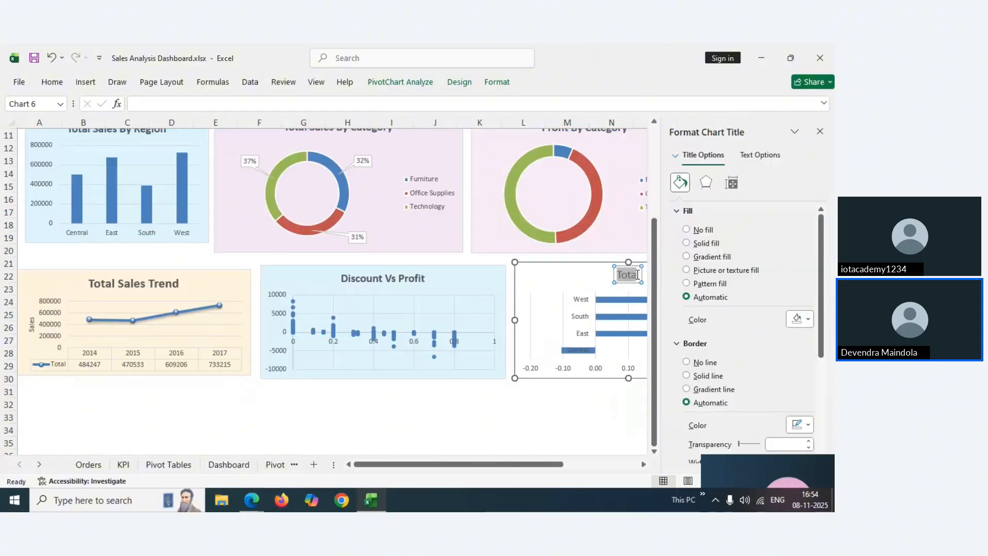
text(Profit)
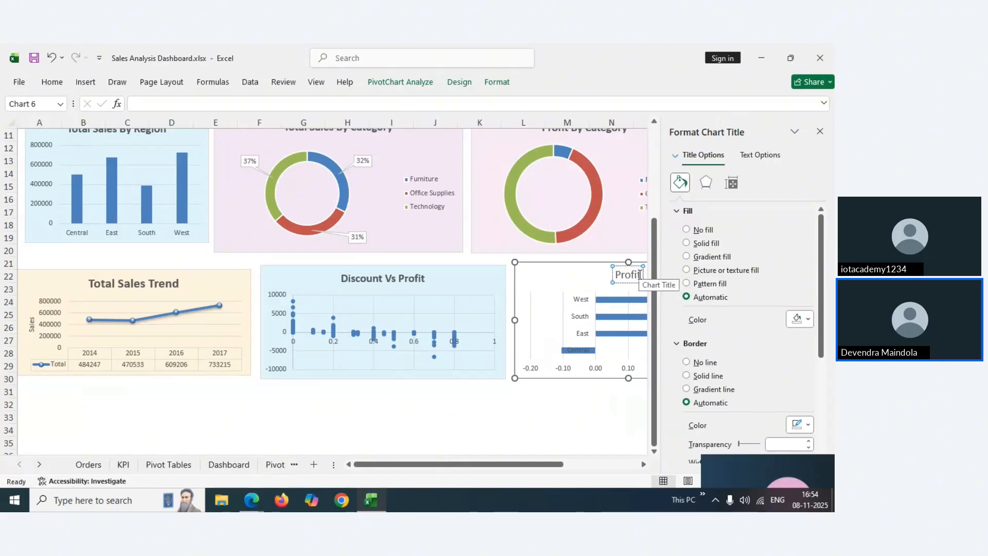
text( Marg)
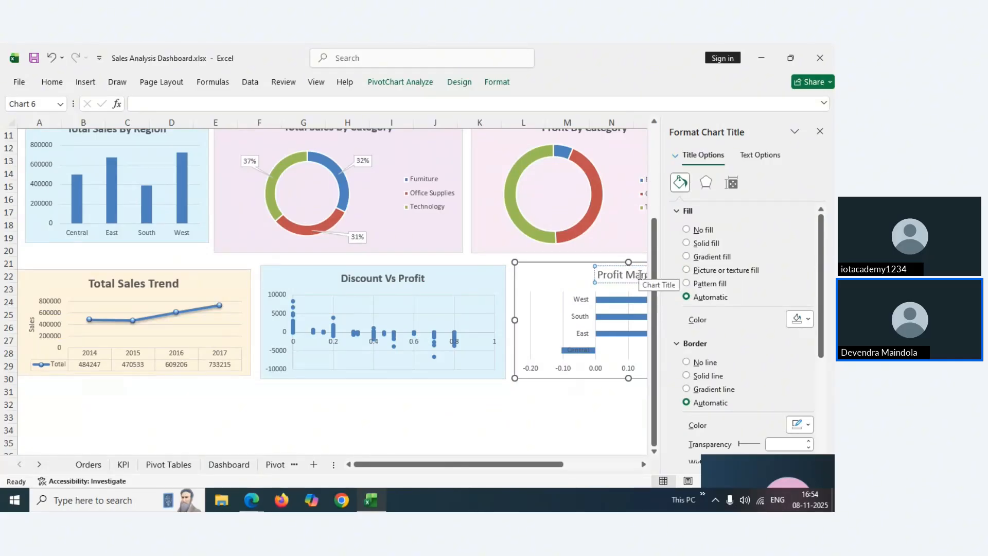
click(822, 133)
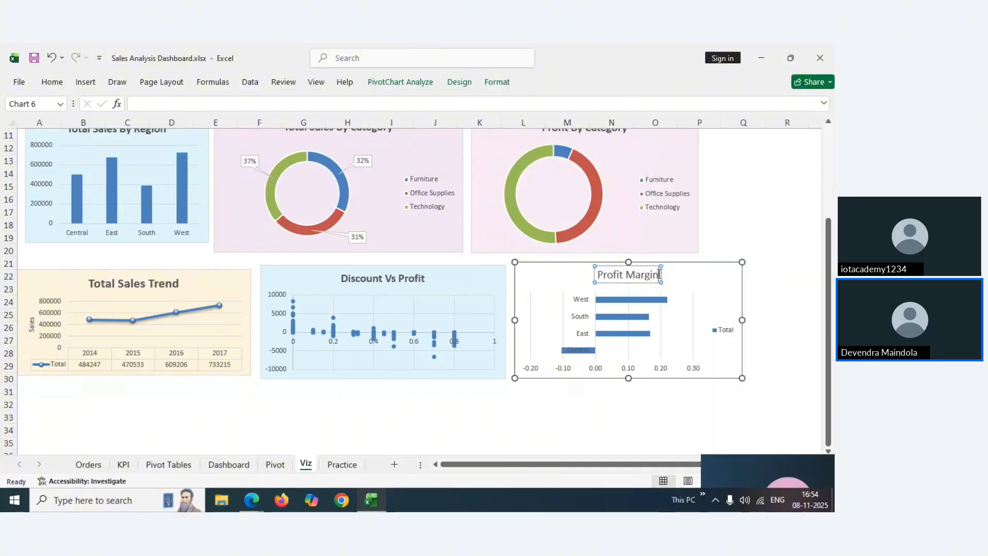
text(By R)
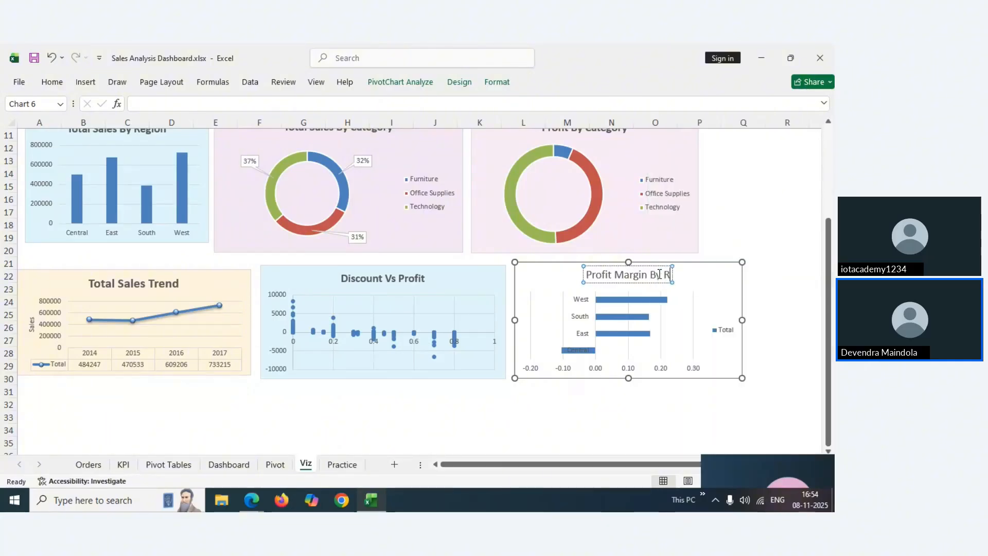
text(egion)
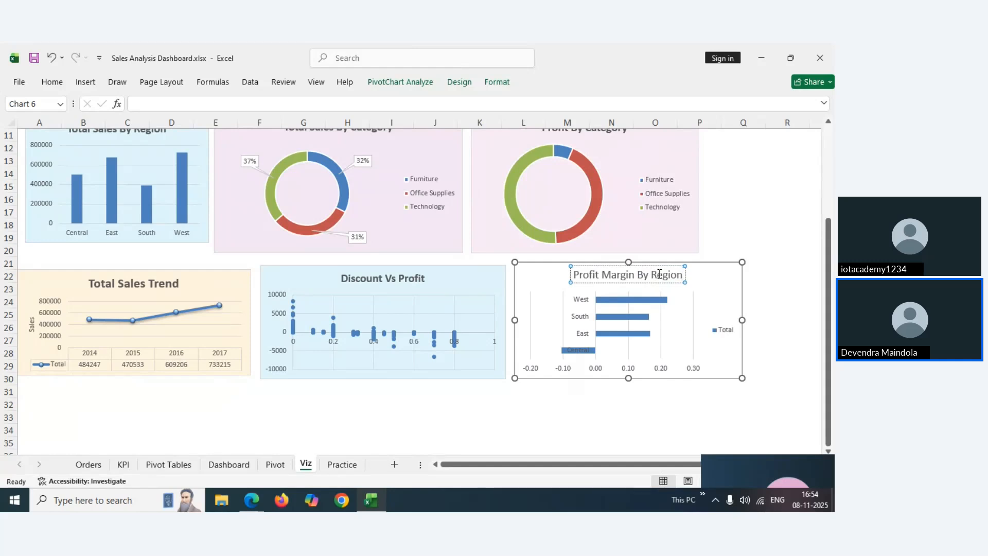
triple_click(634, 275)
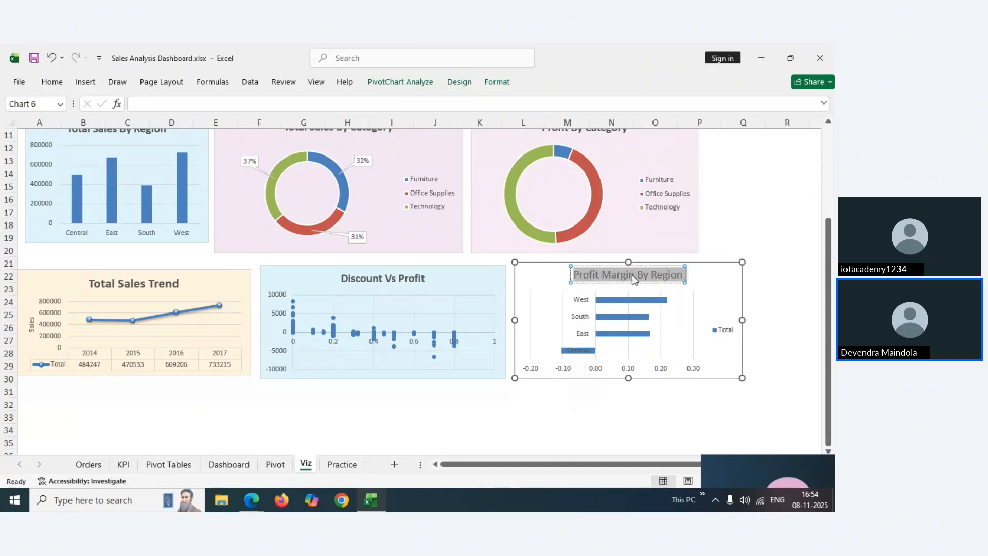
key(ctrl+b)
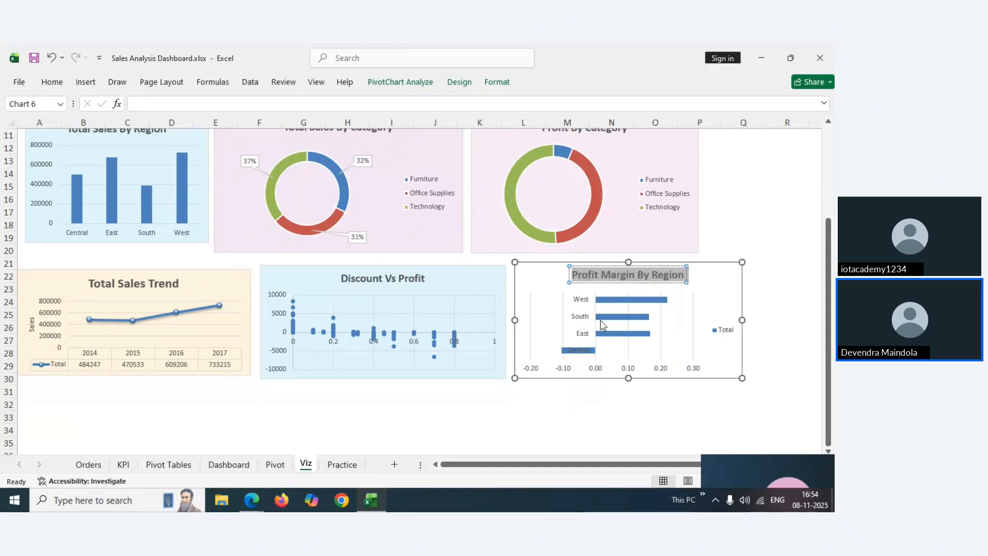
click(576, 349)
Fill the negative Central bar of the profit margin chart with red
click(567, 352)
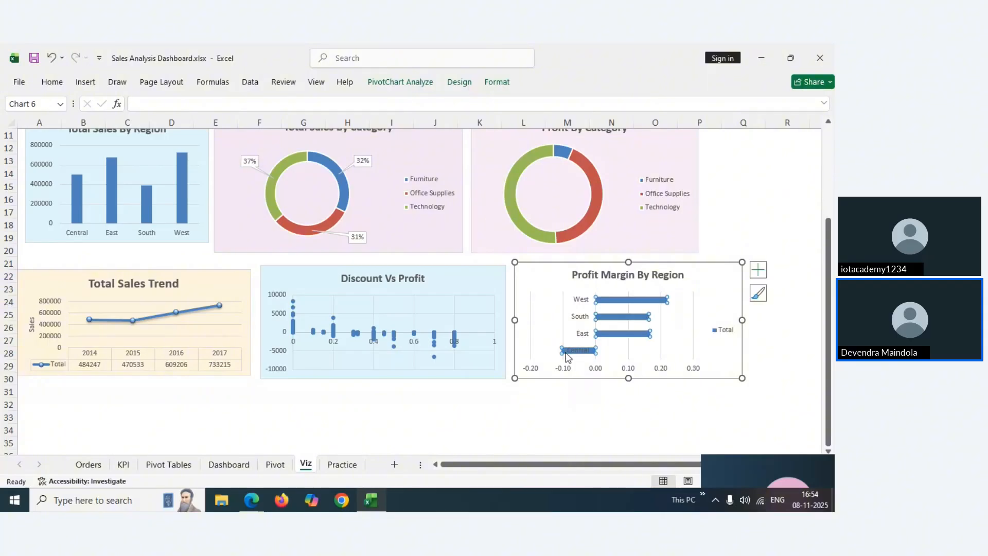
click(566, 353)
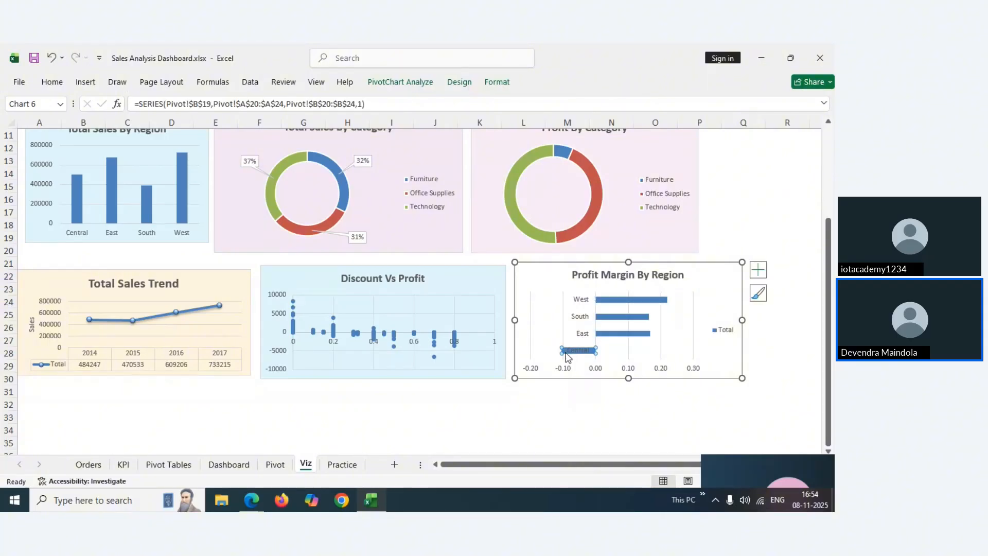
right_click(567, 354)
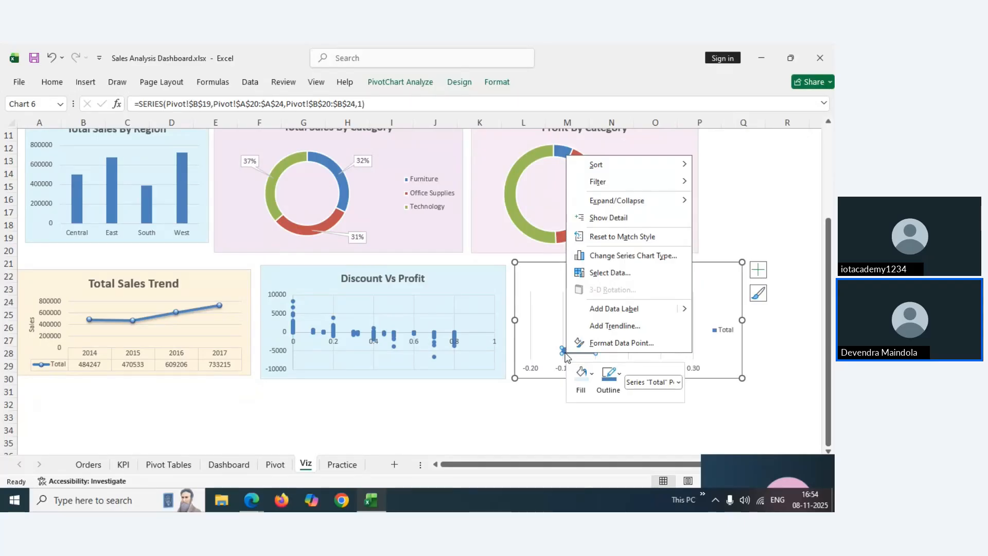
click(592, 375)
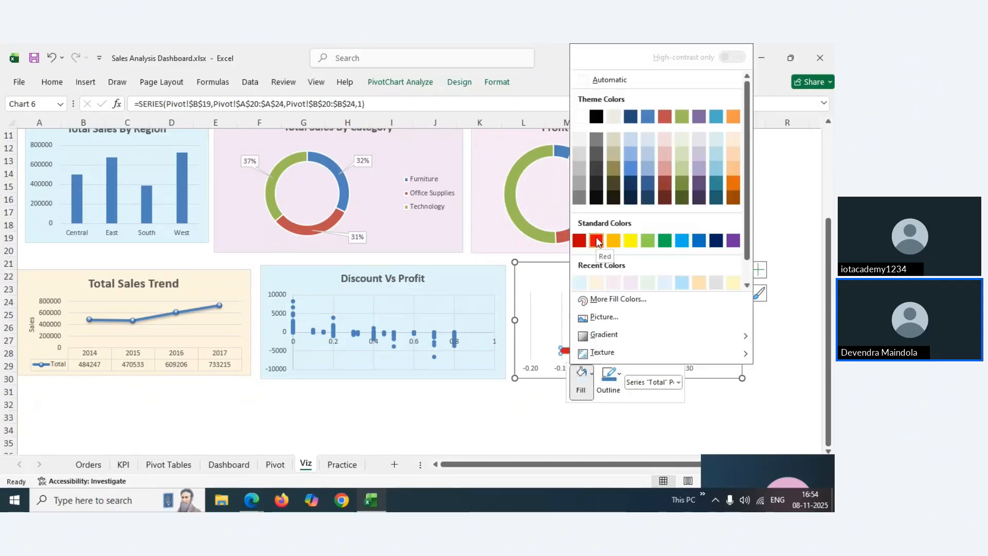
click(596, 241)
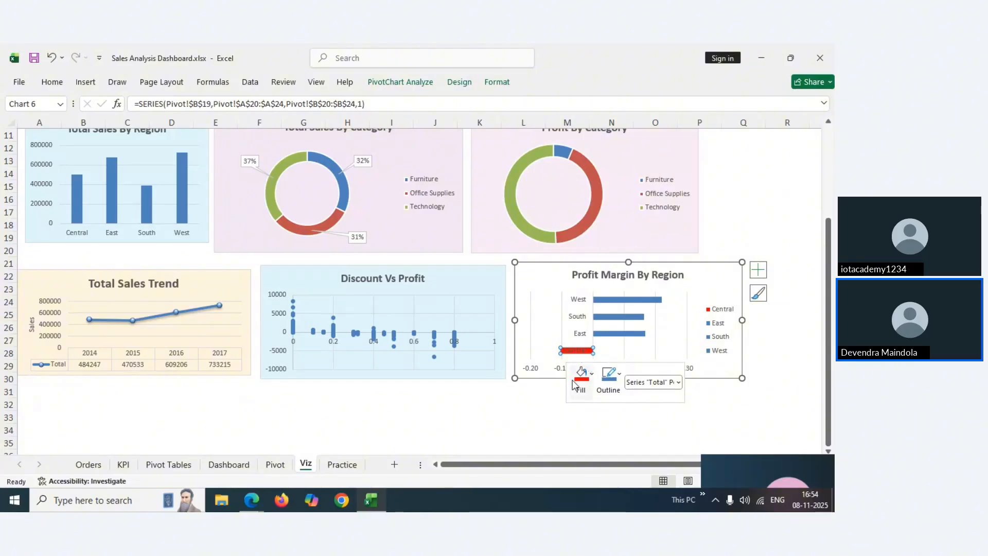
click(538, 401)
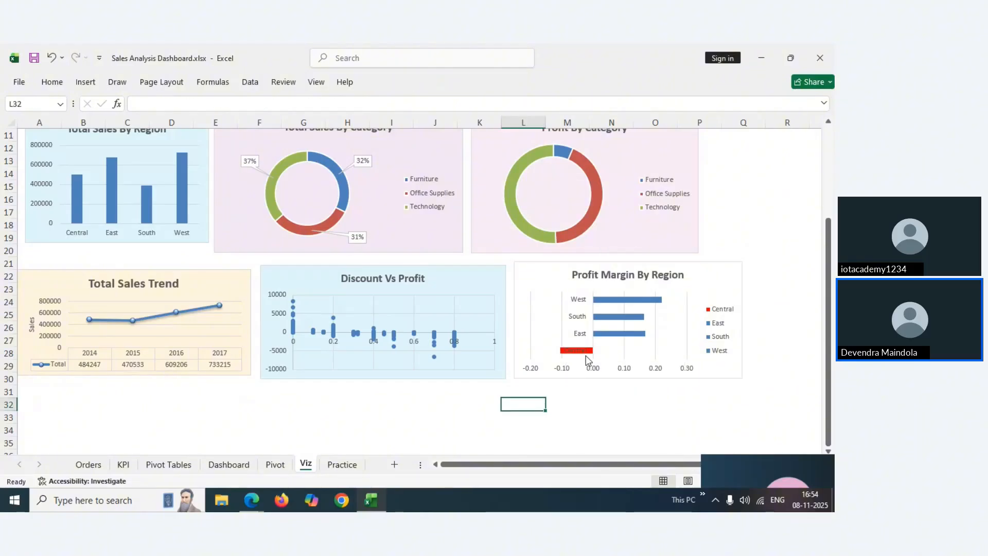
Make the Profit Margin By Region chart slightly narrower, nudge it into place, then open the Dashboard
click(570, 354)
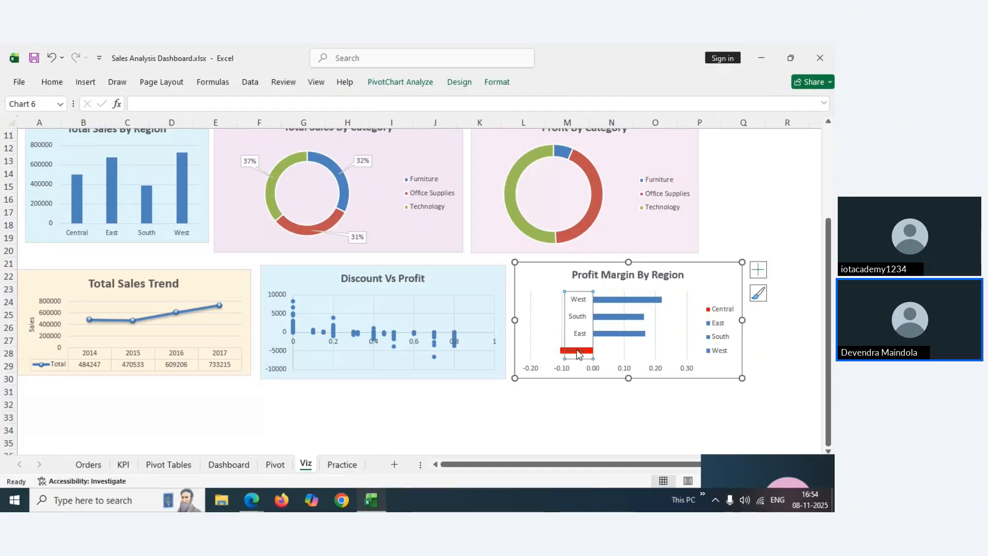
click(699, 274)
drag(741, 319, 722, 319)
drag(691, 274, 692, 276)
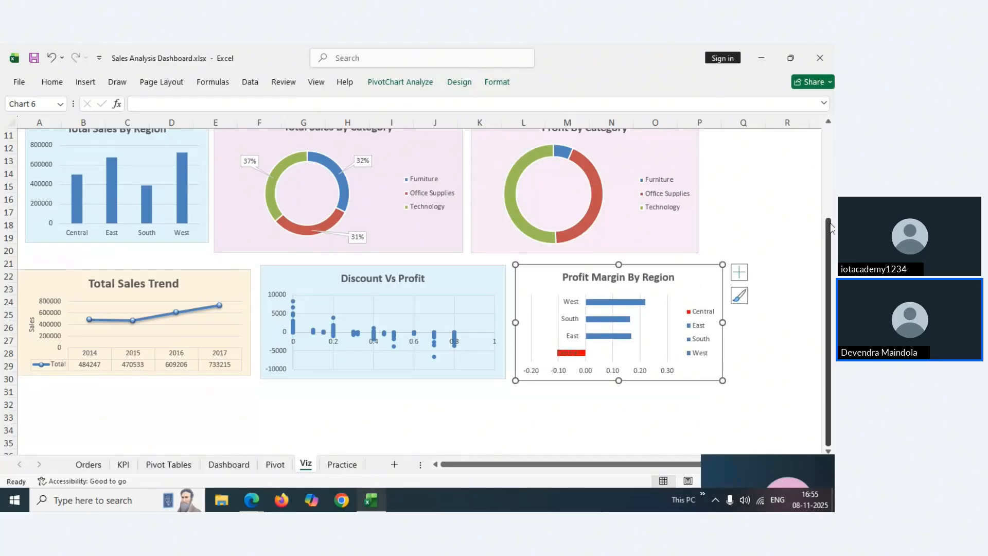
mouse_move(832, 227)
mouse_down()
mouse_move(832, 193)
mouse_move(832, 214)
mouse_up()
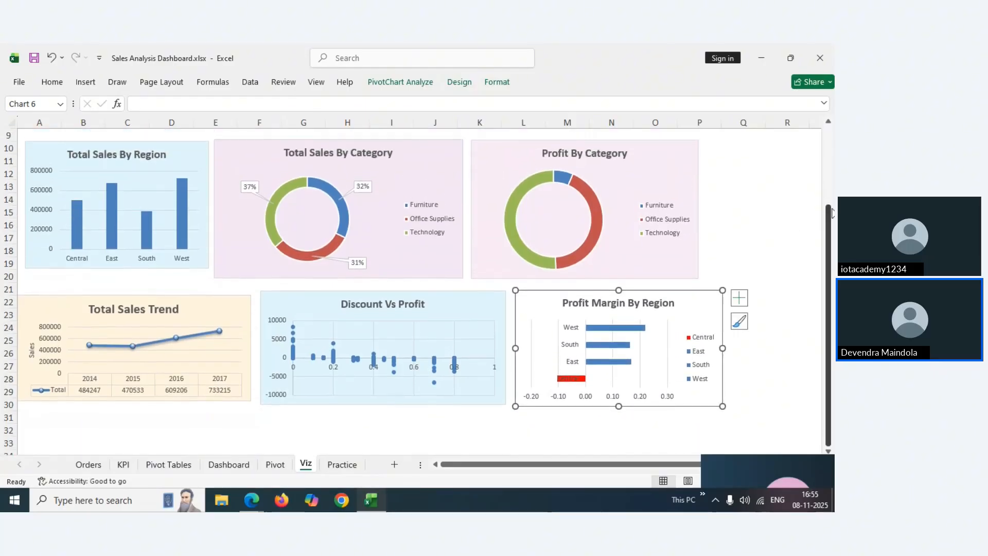
click(222, 465)
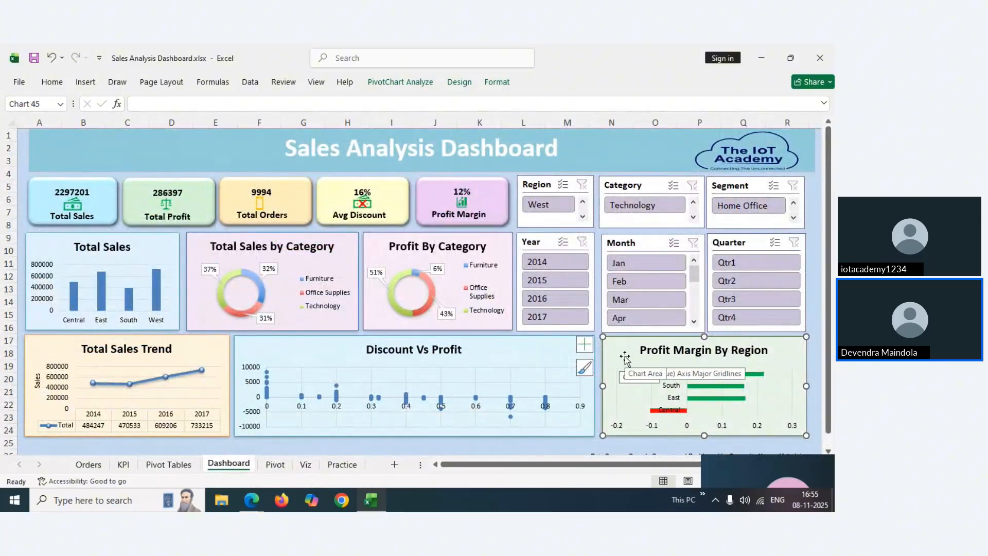
click(54, 84)
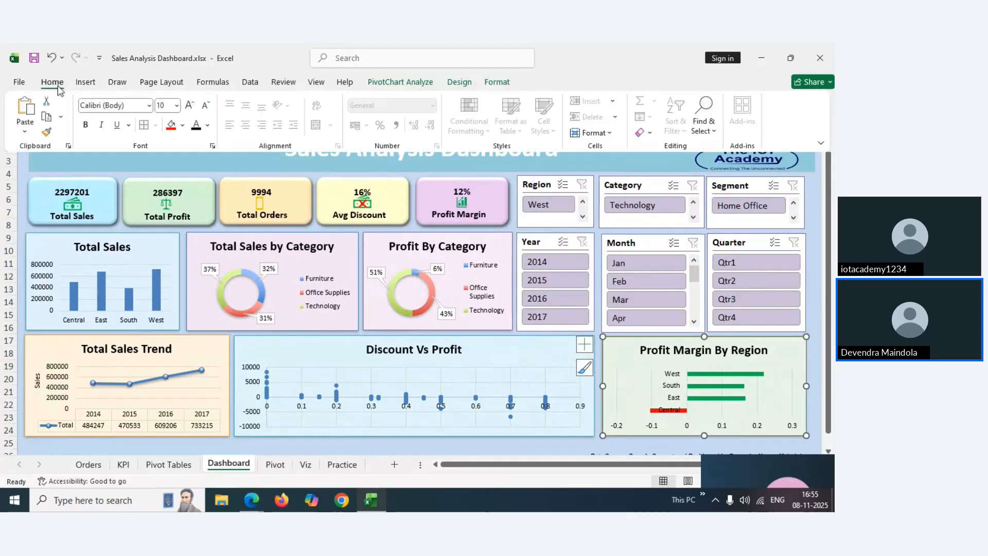
click(182, 126)
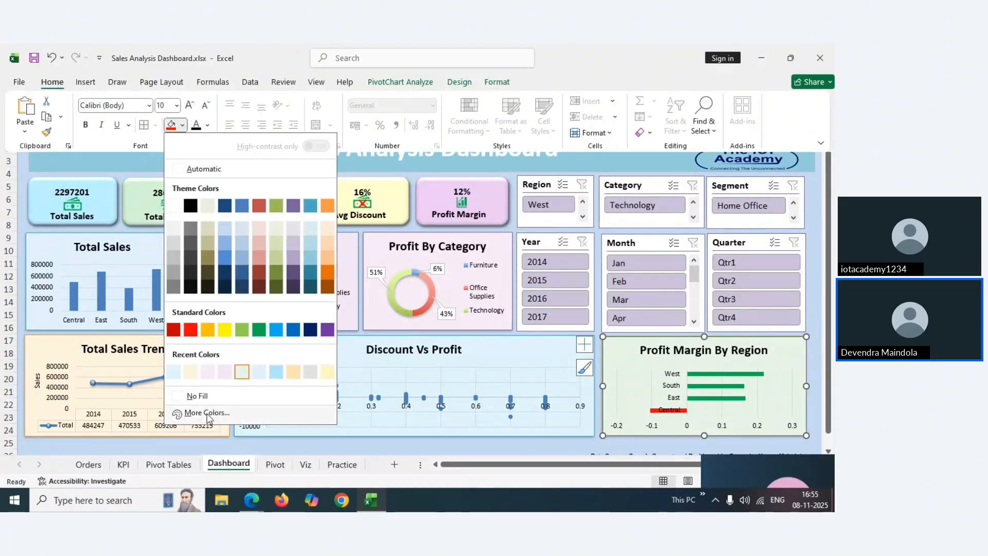
click(201, 413)
click(269, 407)
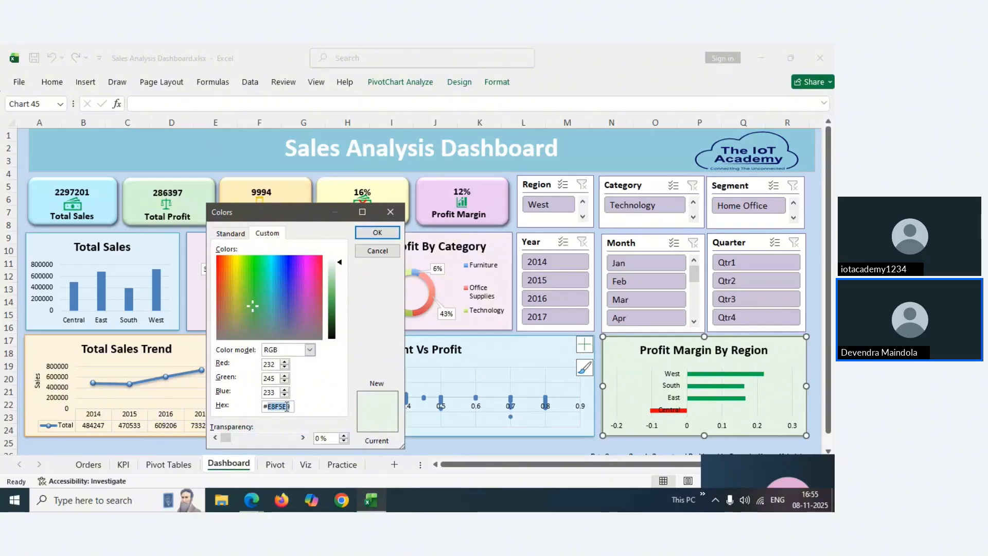
right_click(286, 407)
click(314, 431)
mouse_move(367, 505)
click(357, 446)
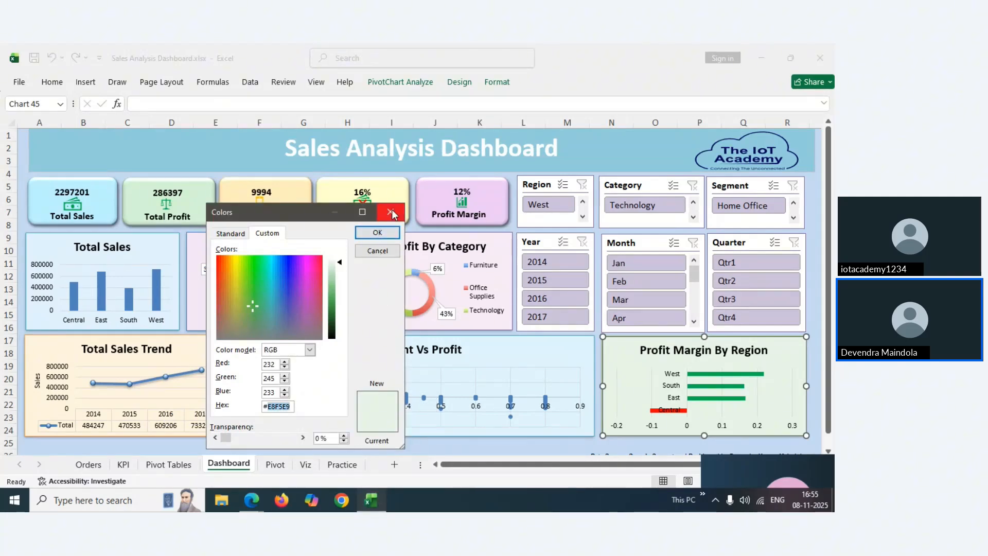
click(377, 234)
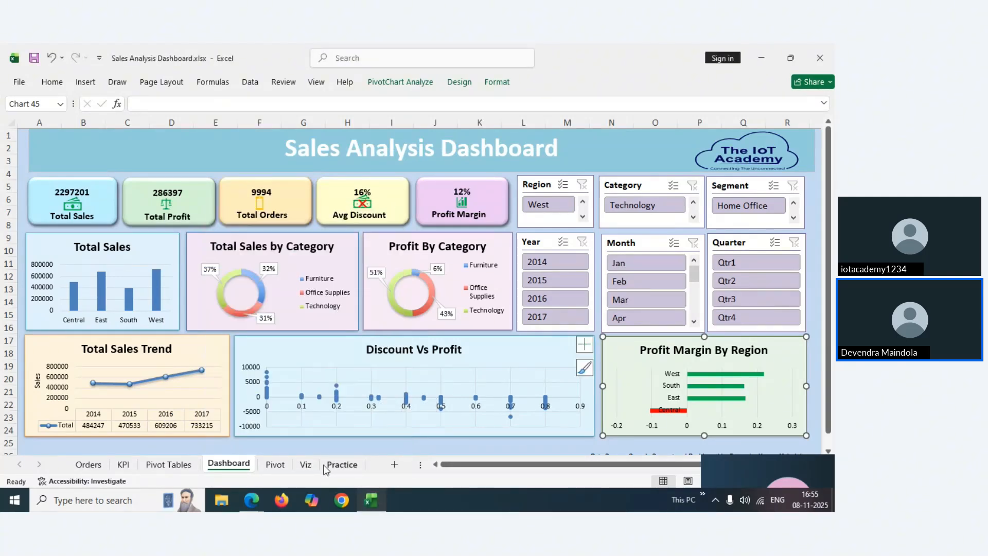
click(340, 465)
On the Viz sheet, fill the Profit Margin By Region chart with custom hex E8F5E9
click(306, 465)
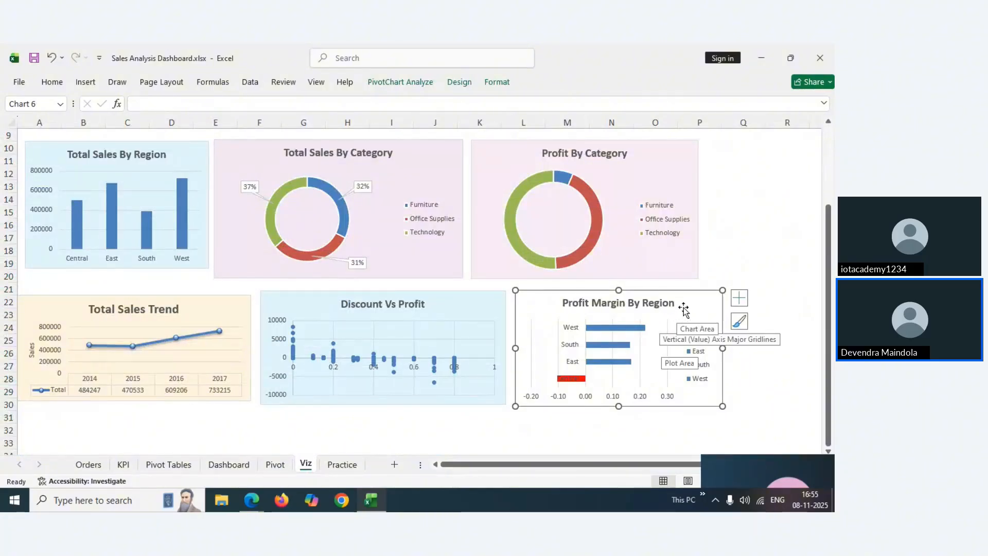
click(52, 82)
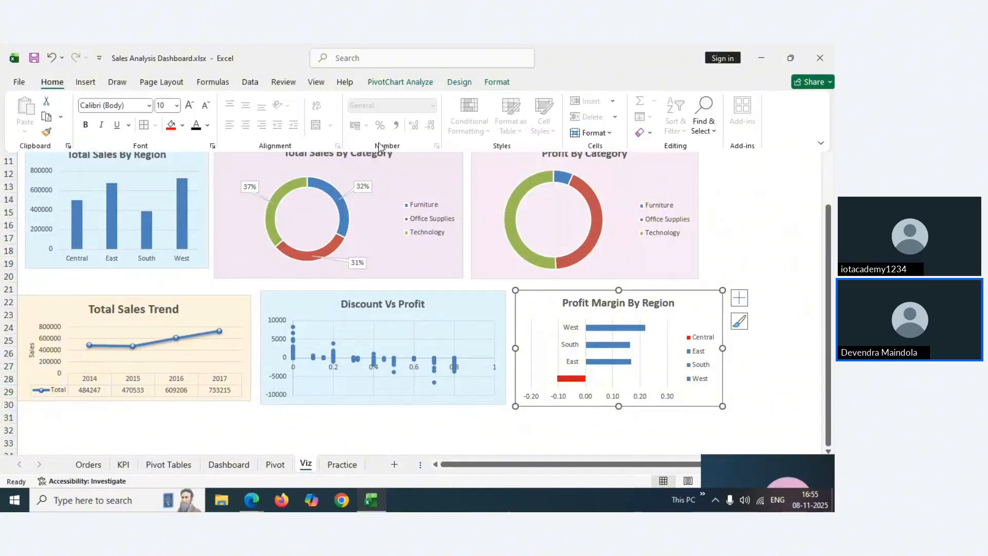
click(183, 125)
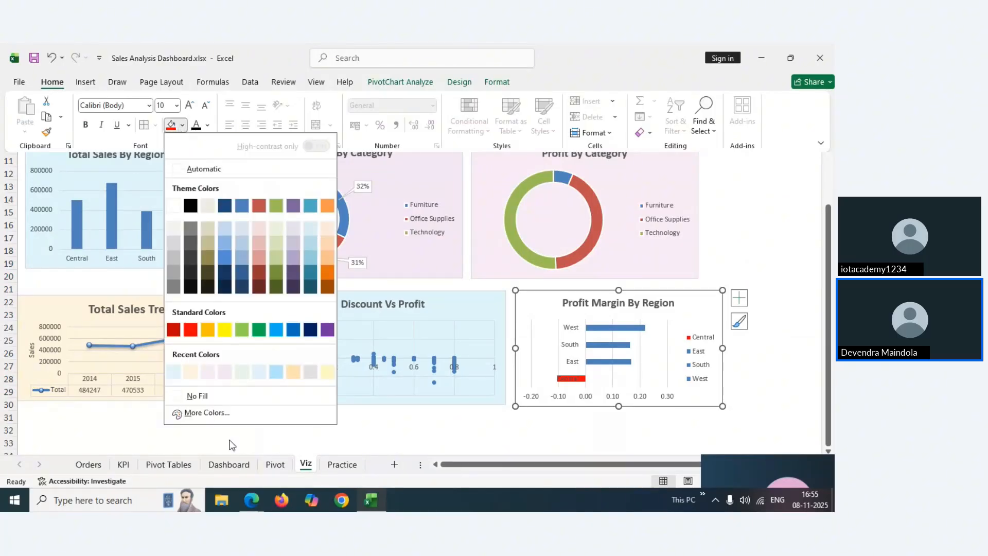
click(191, 416)
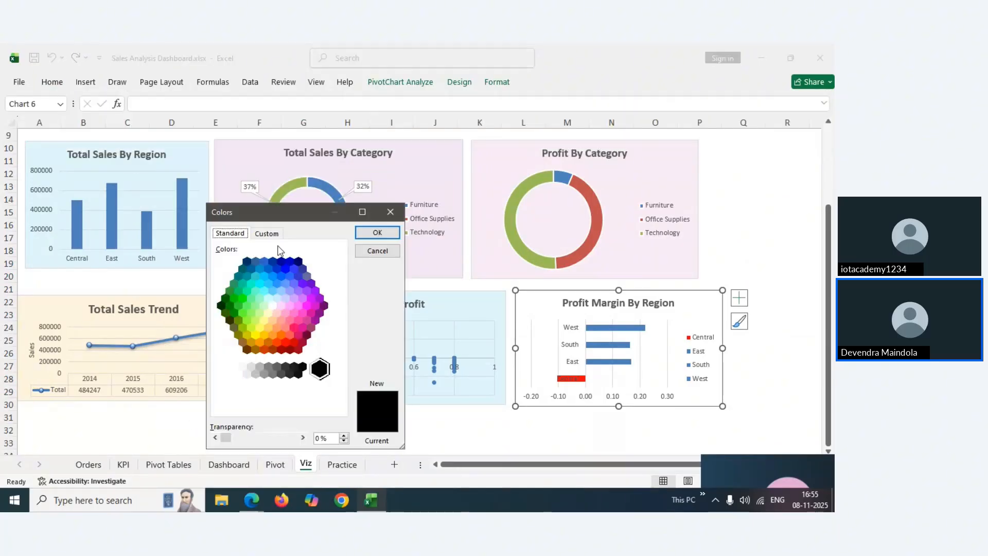
click(267, 233)
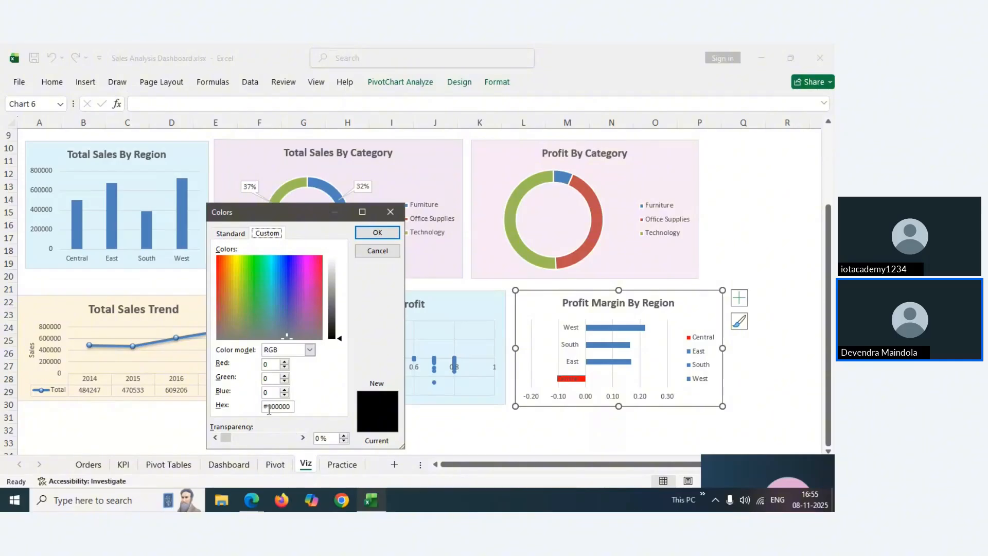
drag(267, 407, 289, 407)
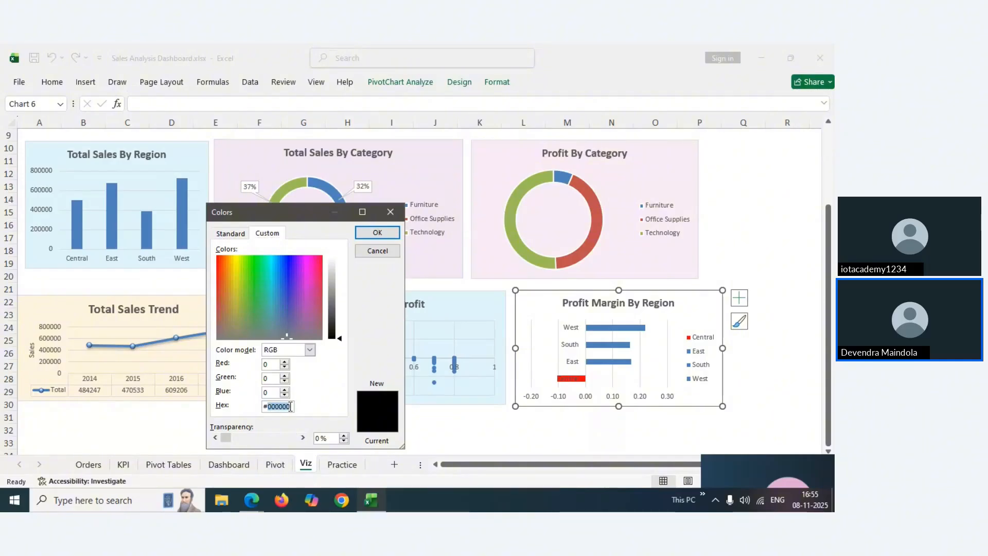
text(E8F5E9)
click(377, 232)
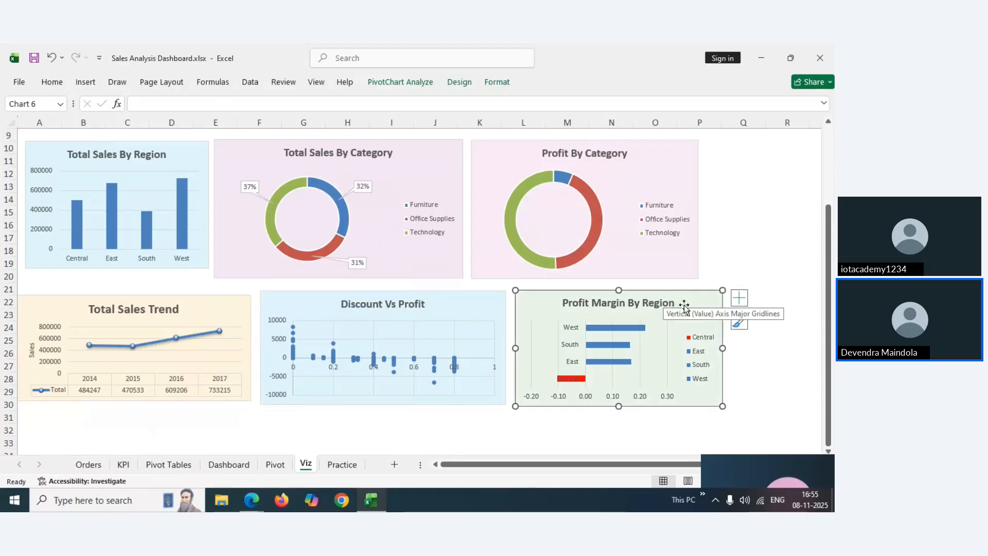
Select the Profit Margin By Region chart title and show, then hide, the formatting commands
click(635, 308)
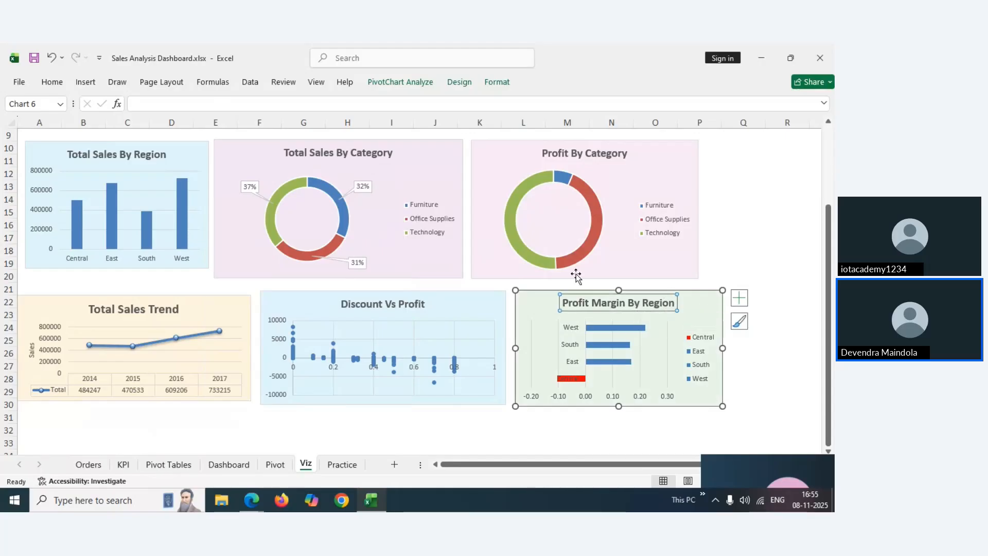
click(58, 89)
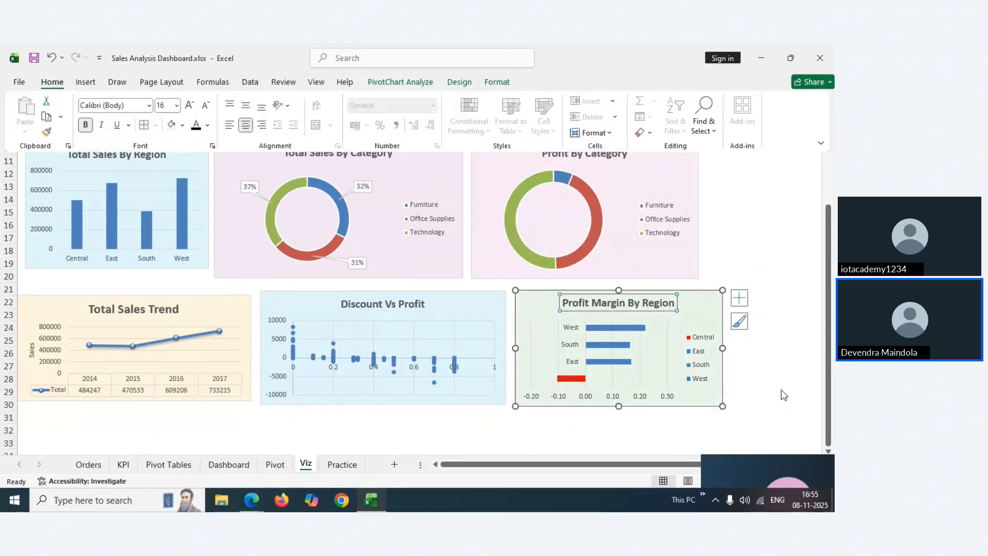
click(781, 390)
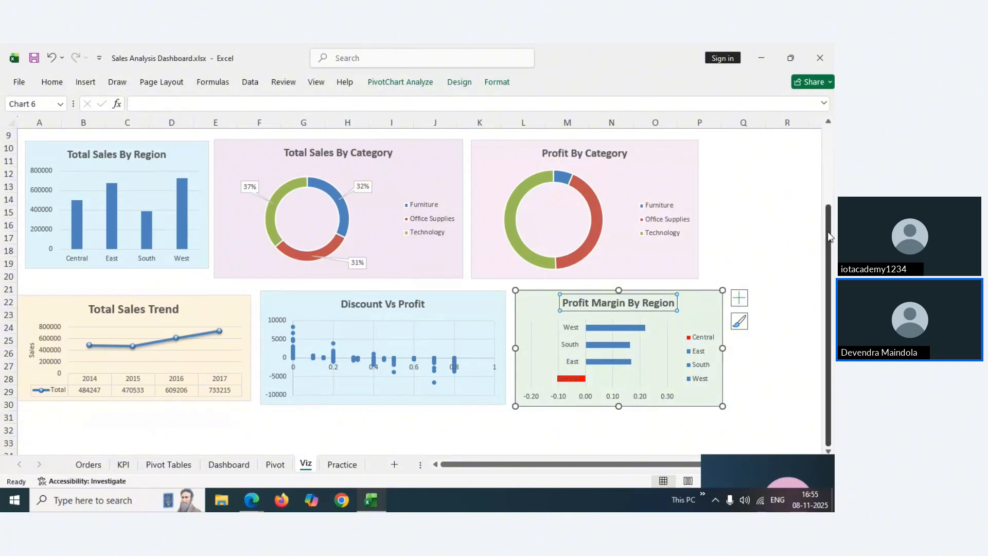
drag(830, 237, 825, 207)
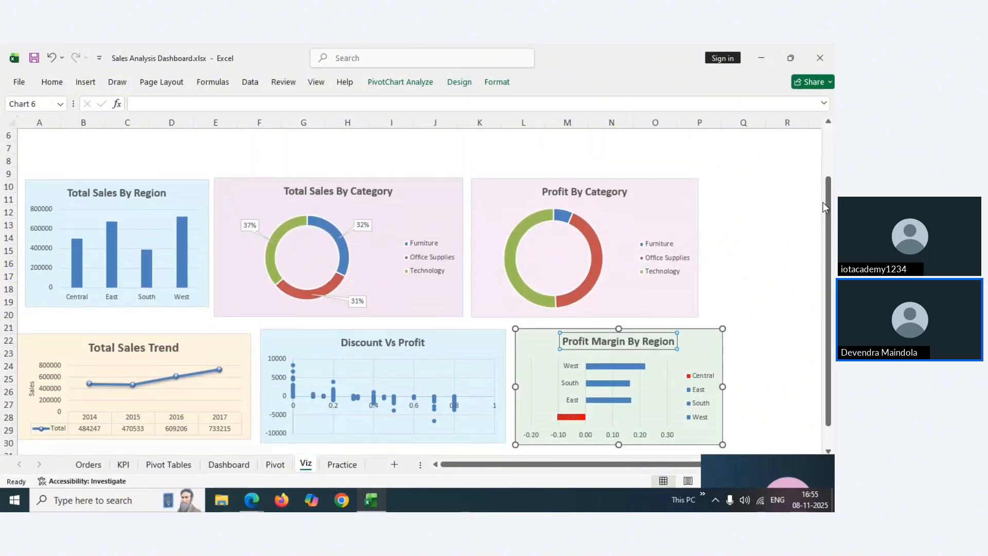
click(125, 468)
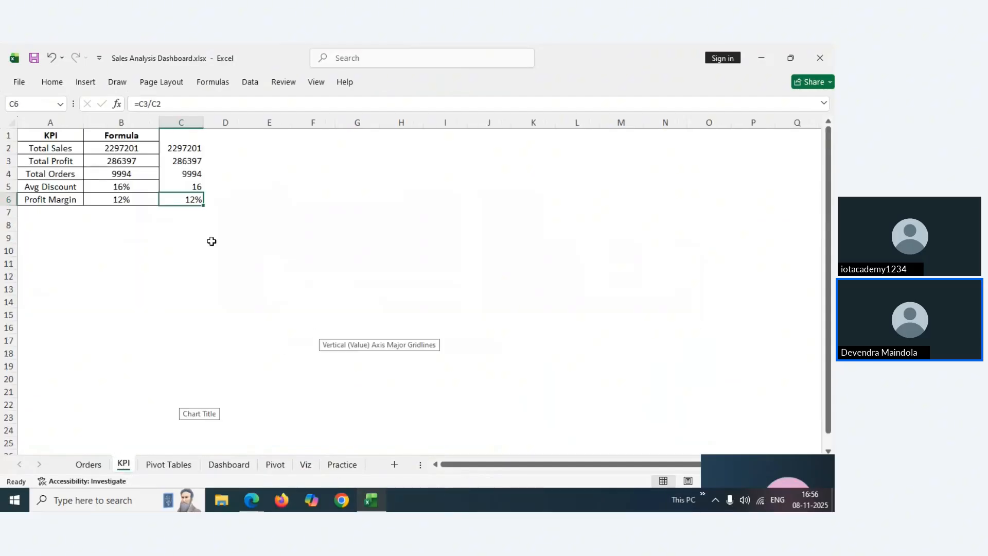
click(182, 186)
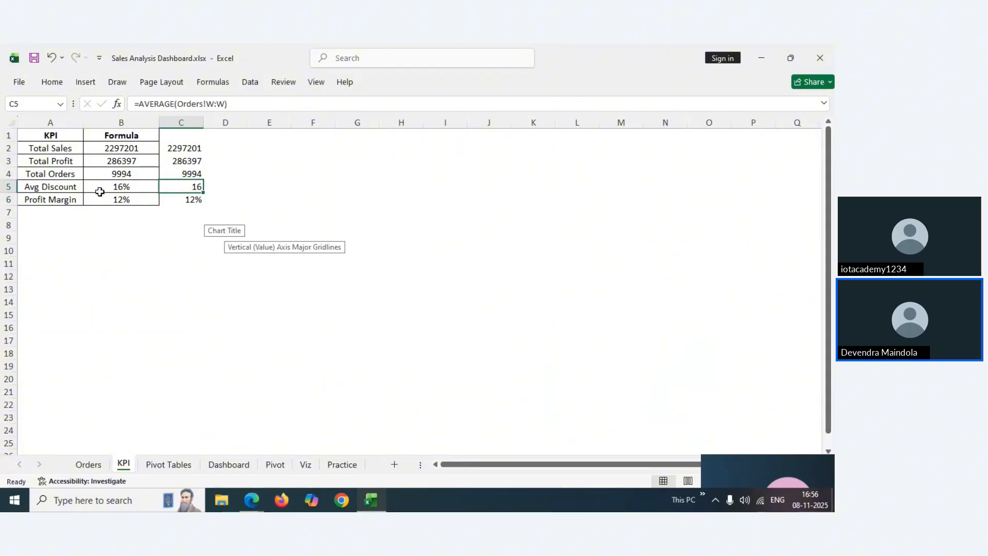
click(122, 150)
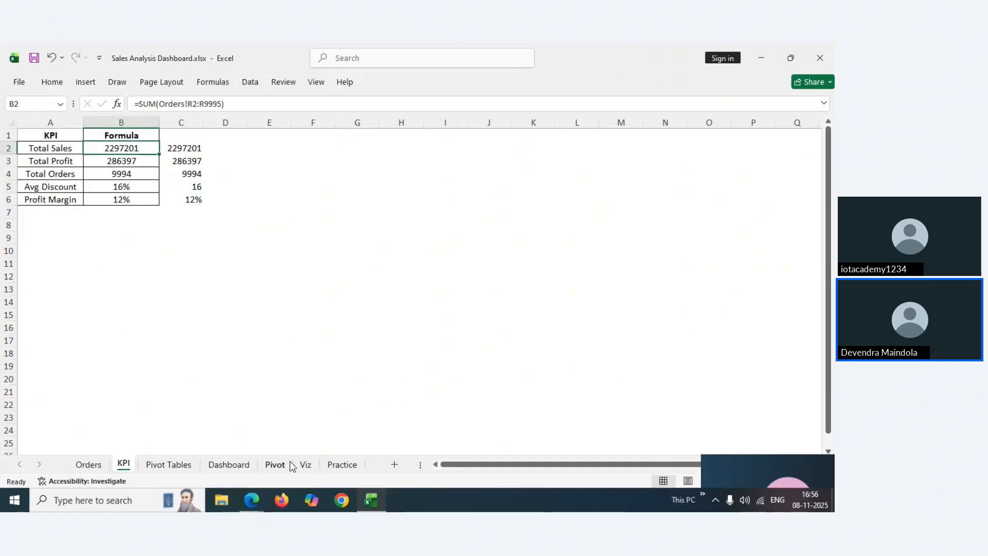
click(338, 466)
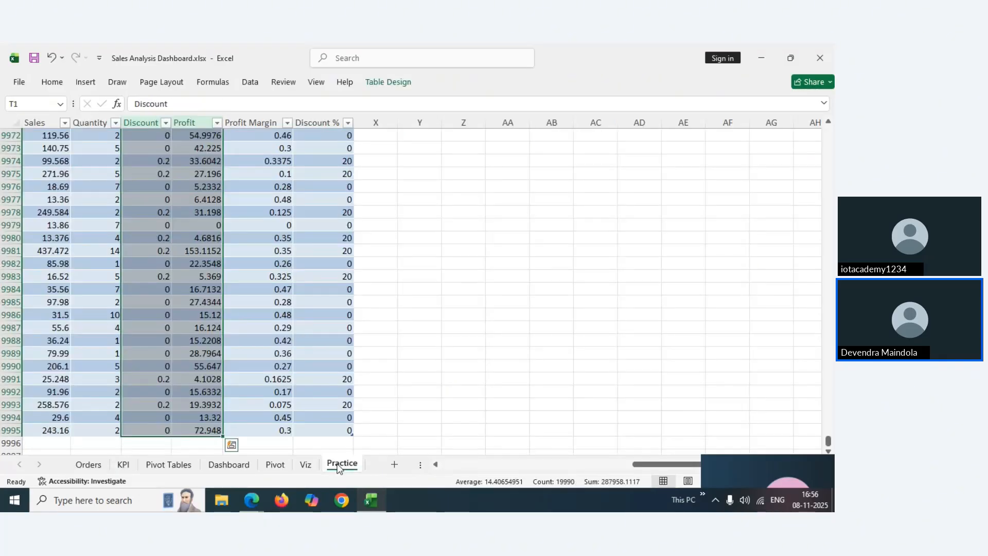
click(305, 466)
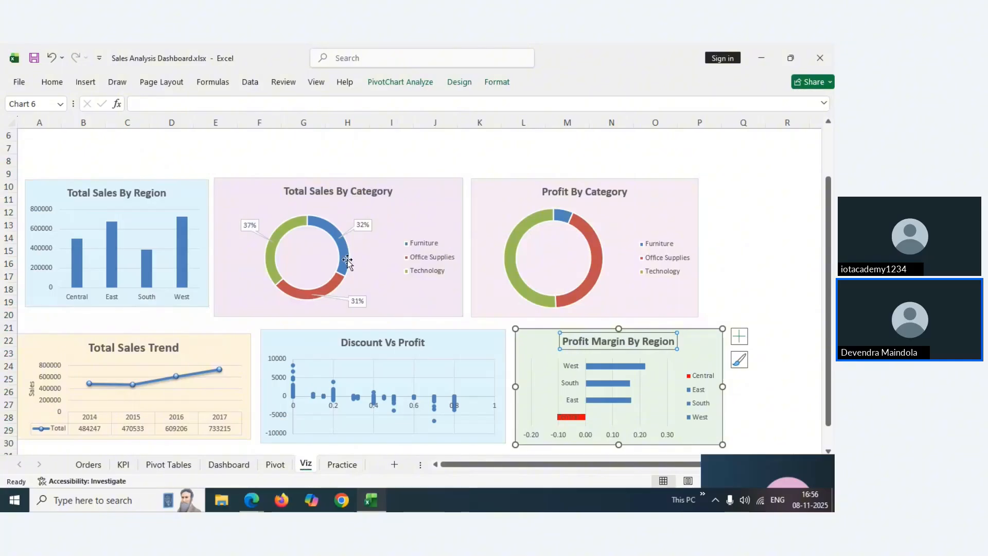
Nudge the Profit By Category doughnut chart rightward on Viz, then switch to the Dashboard sheet
drag(831, 193, 831, 144)
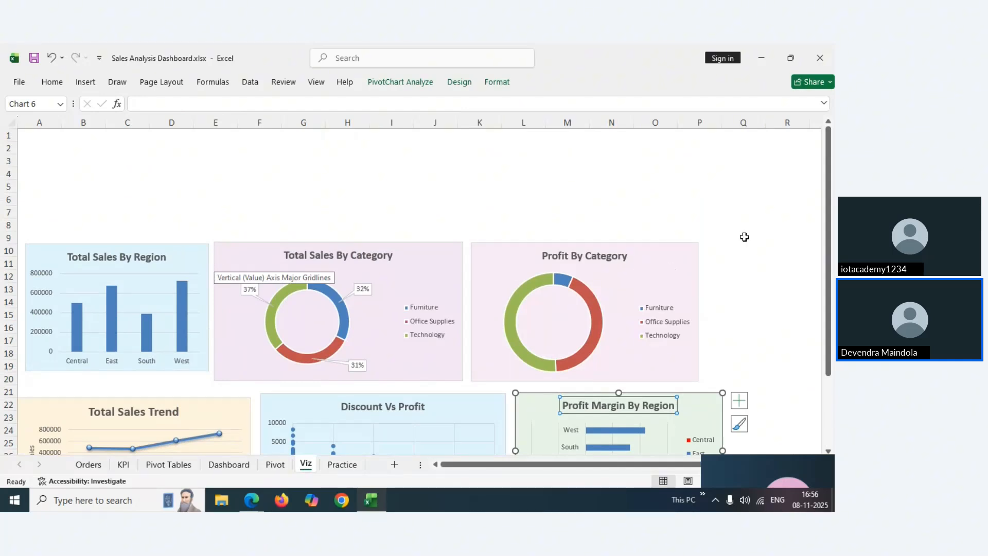
drag(661, 264, 689, 260)
drag(831, 194, 831, 195)
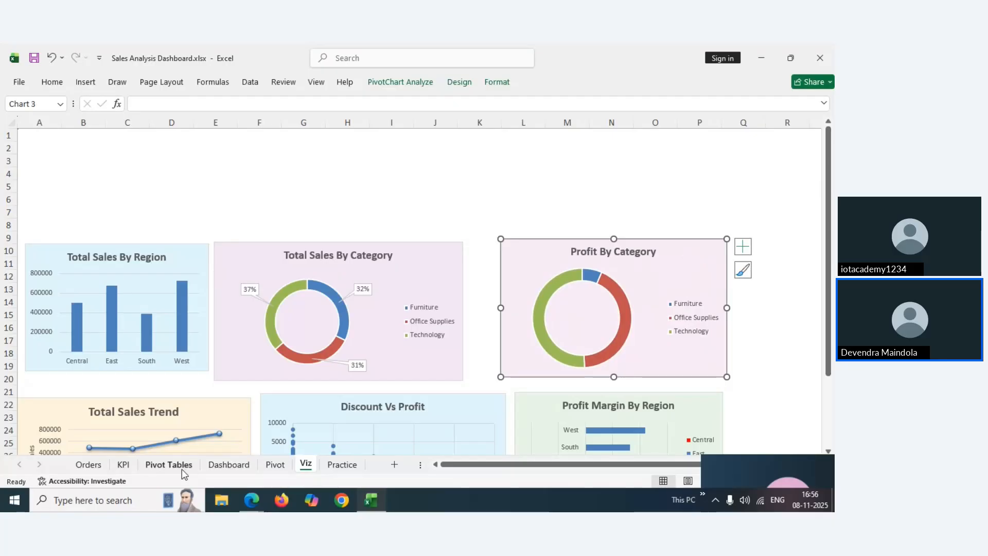
click(226, 465)
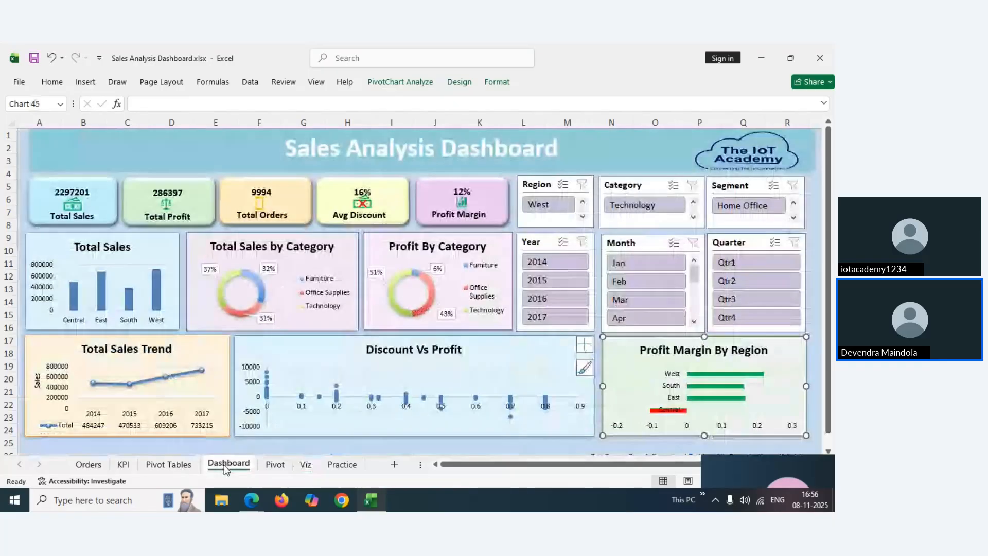
Copy the 'Sales Analysis Dashboard' title text box on Dashboard and go back to the Viz sheet
click(105, 154)
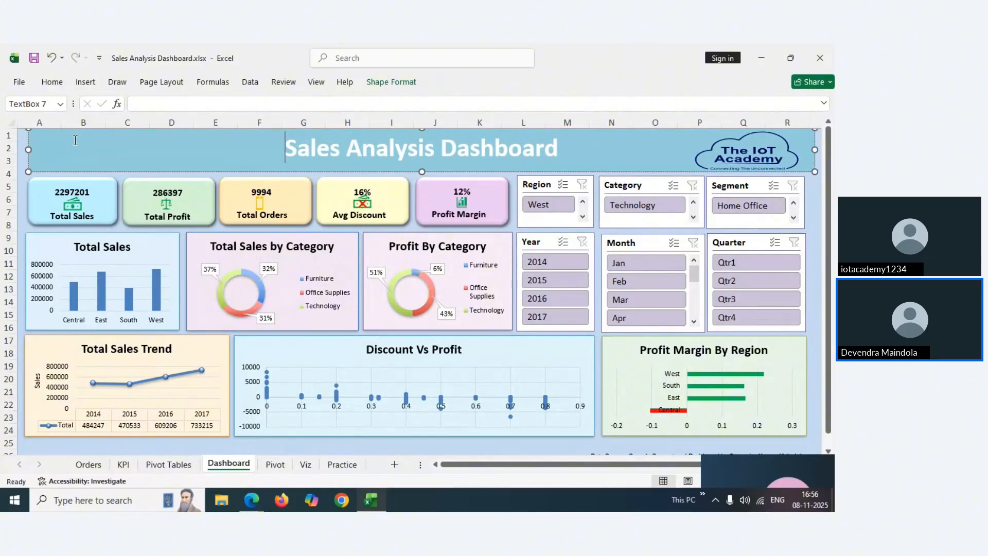
right_click(29, 145)
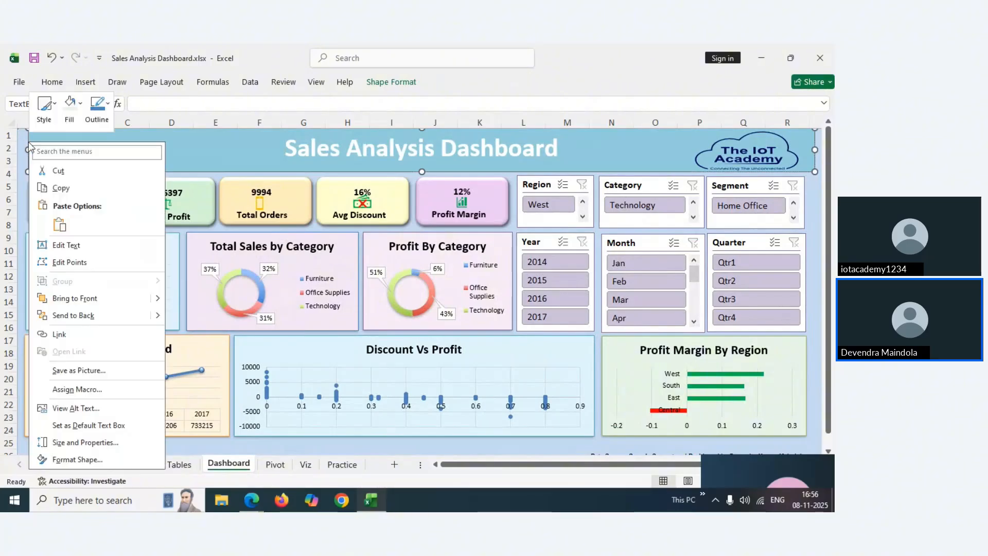
click(61, 189)
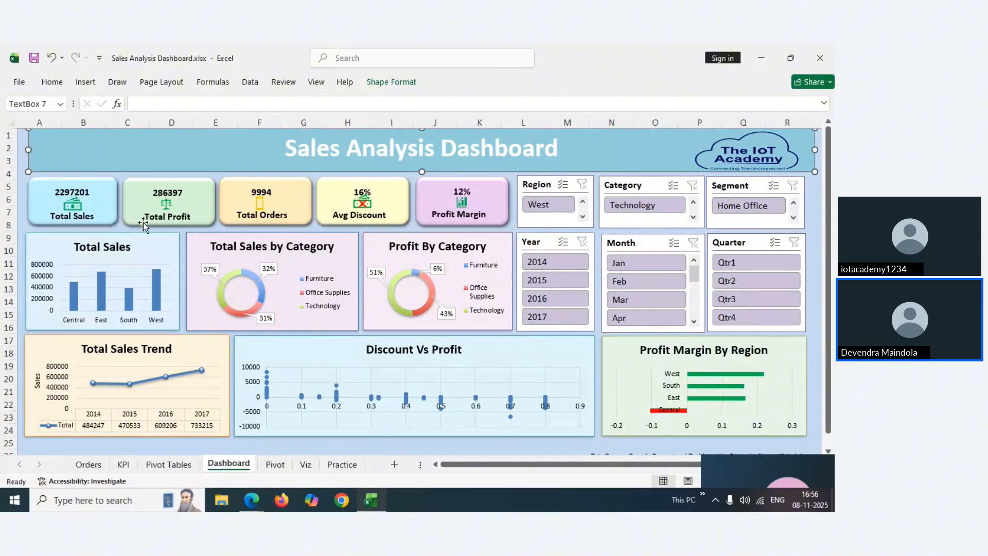
click(340, 464)
Paste the title banner at cell B2 on Viz and drag it up to the top-left corner
click(304, 465)
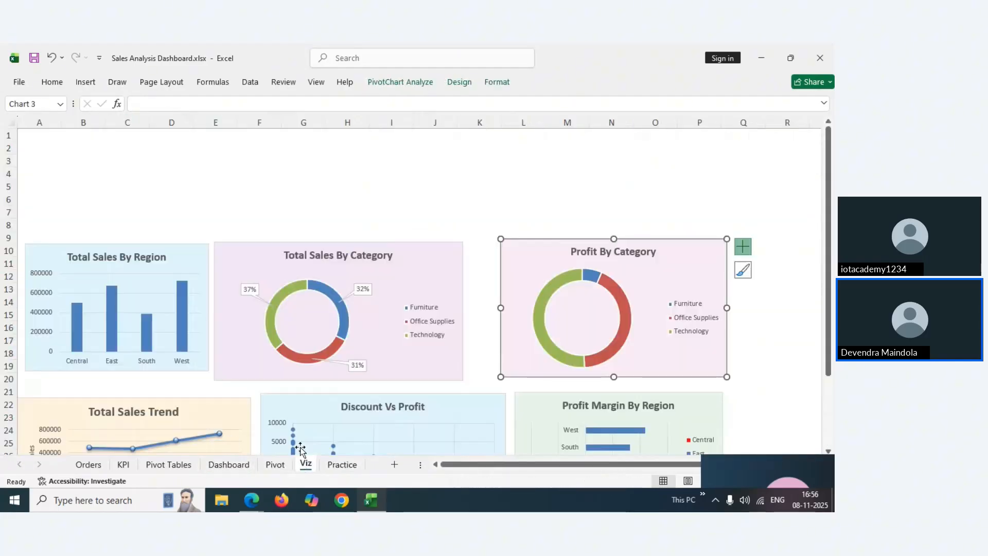
click(65, 146)
click(41, 150)
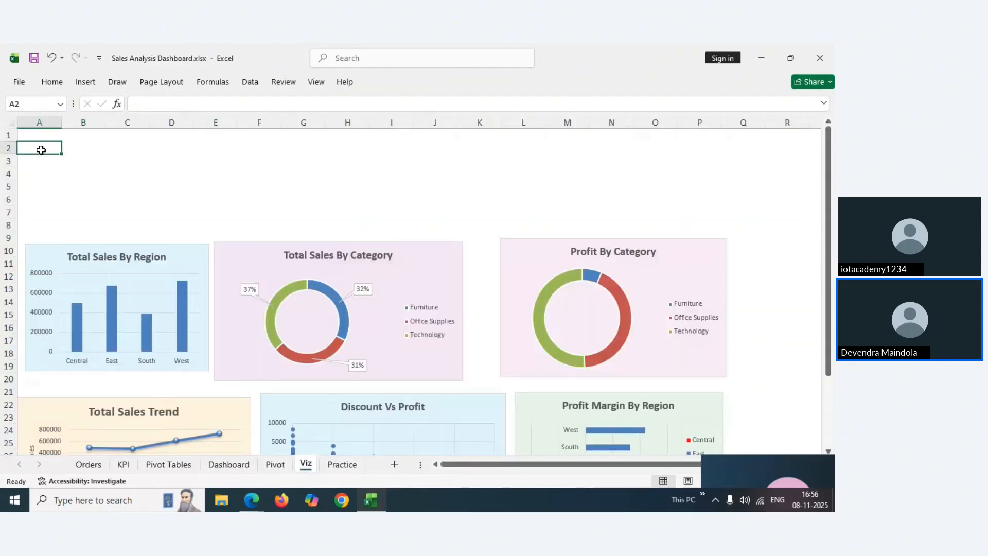
click(67, 146)
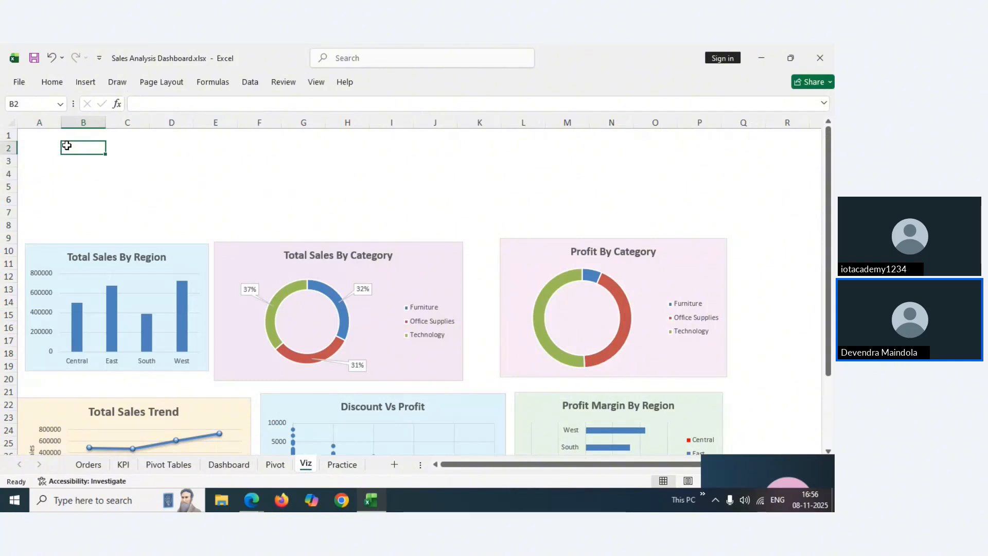
key(ctrl+v)
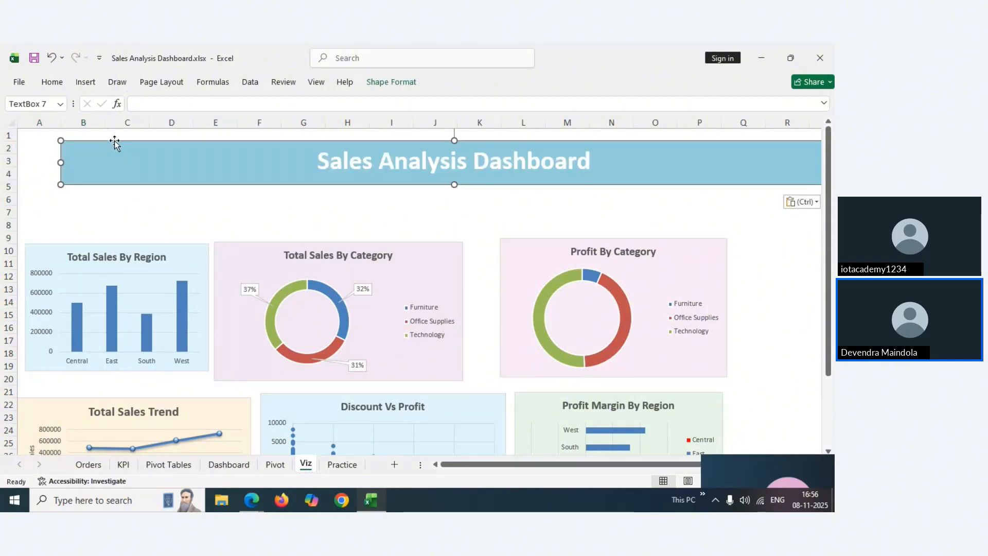
drag(114, 140, 75, 134)
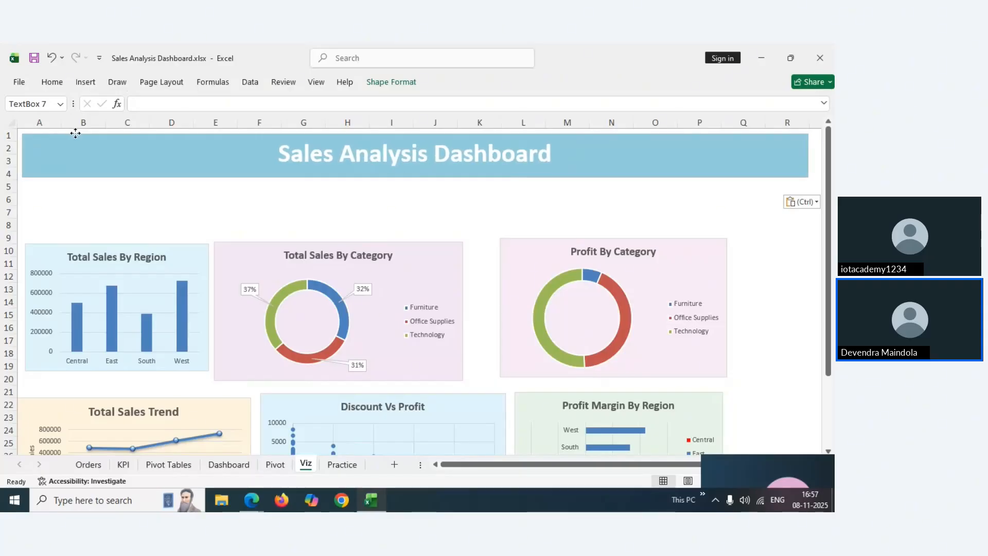
drag(75, 133, 75, 132)
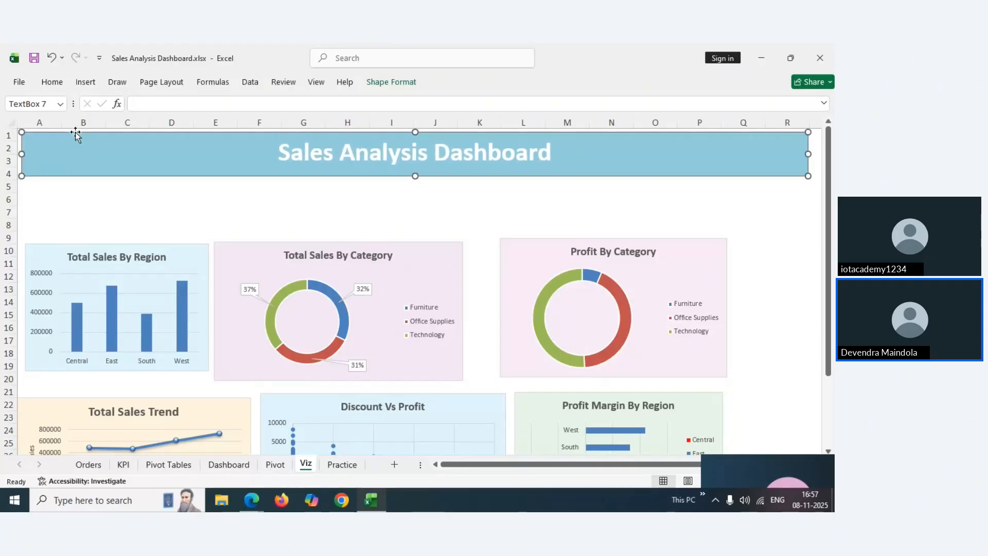
click(49, 197)
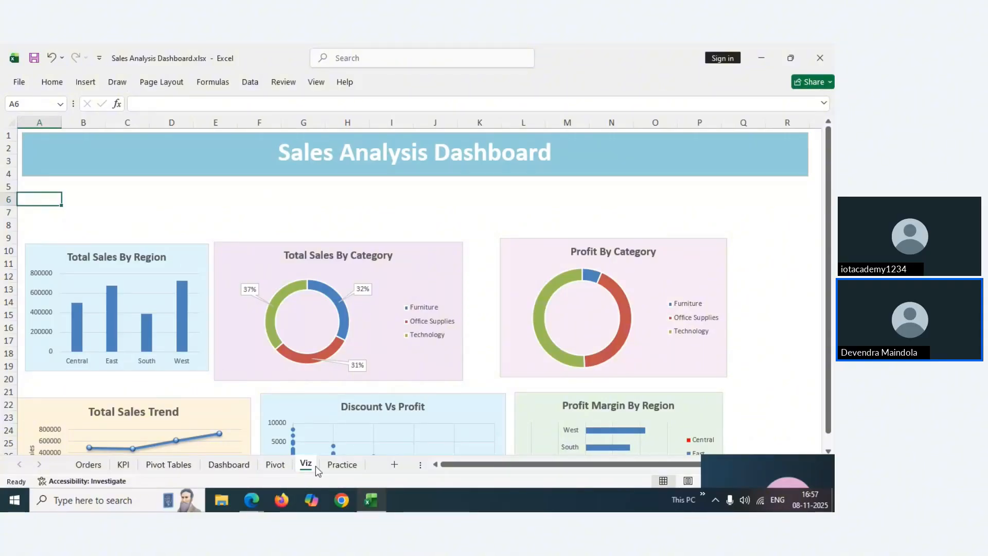
click(333, 466)
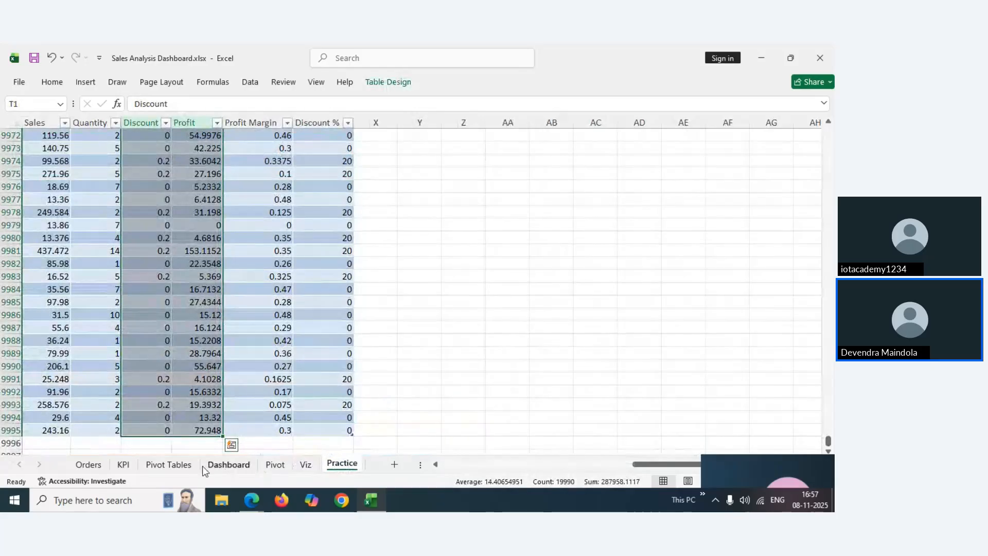
click(152, 465)
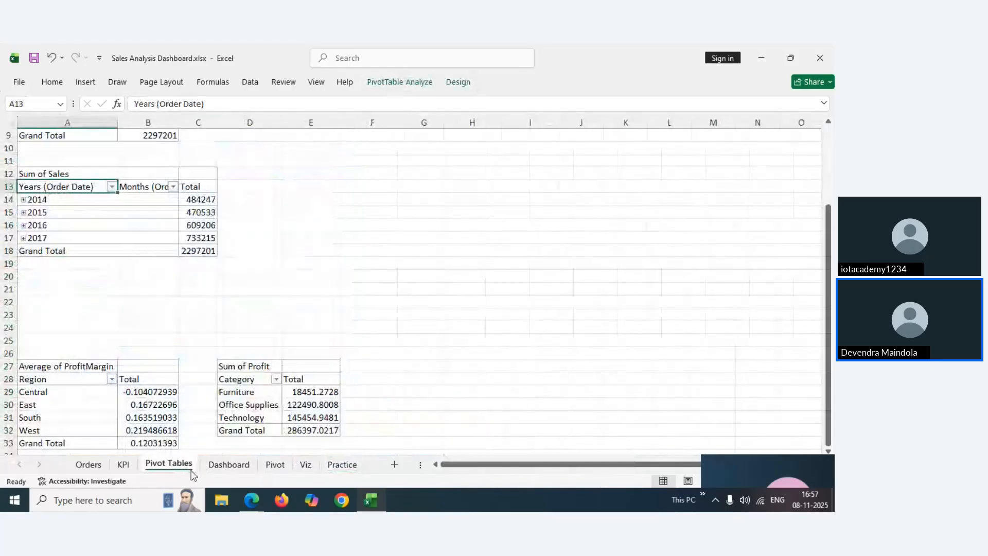
click(223, 463)
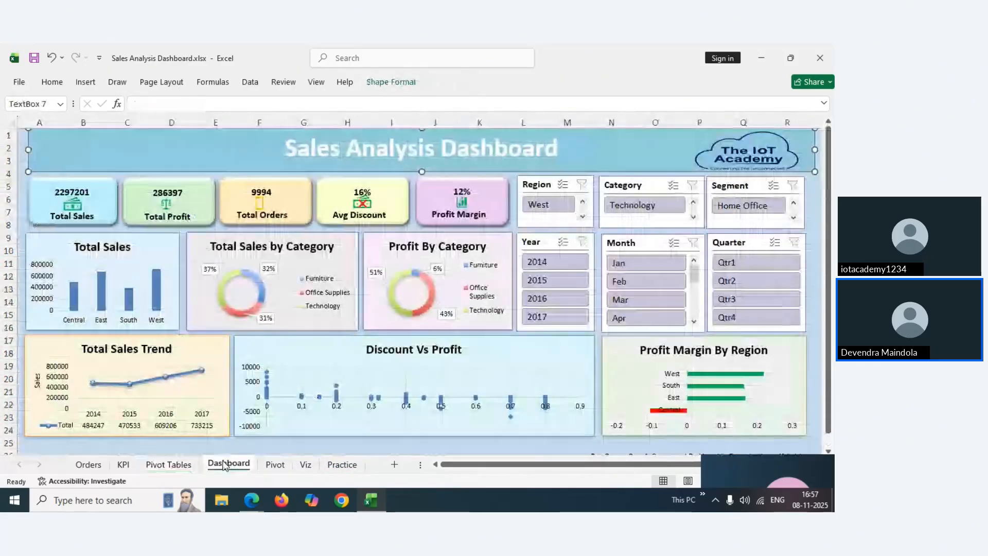
click(102, 210)
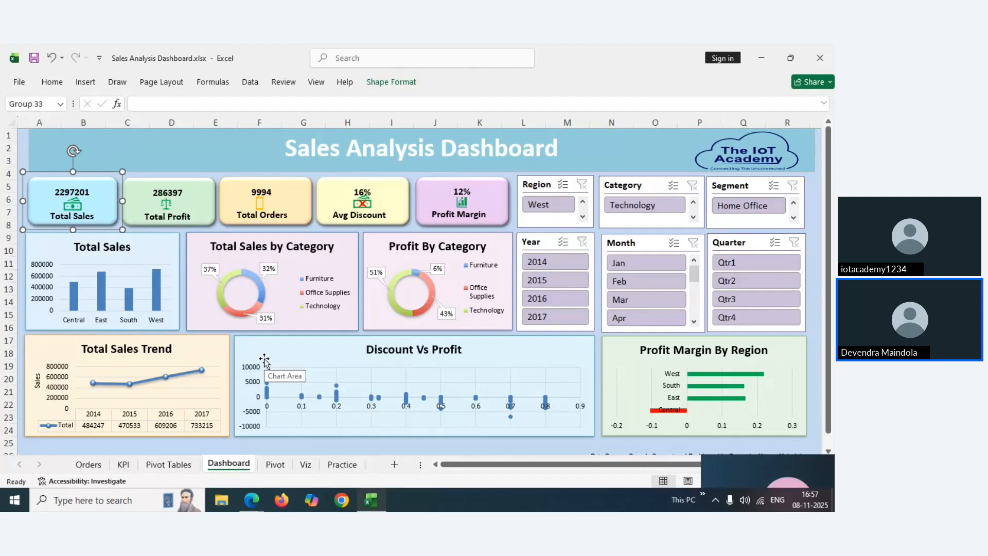
click(273, 468)
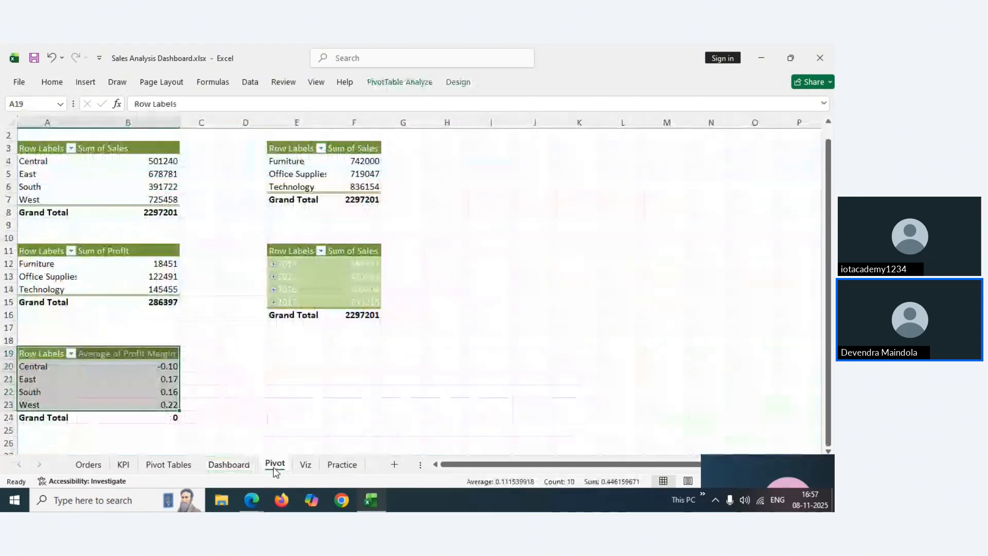
click(304, 466)
Draw a Rectangle: Rounded Corners shape over columns A–B, rows 5–8, beneath the title banner
click(76, 194)
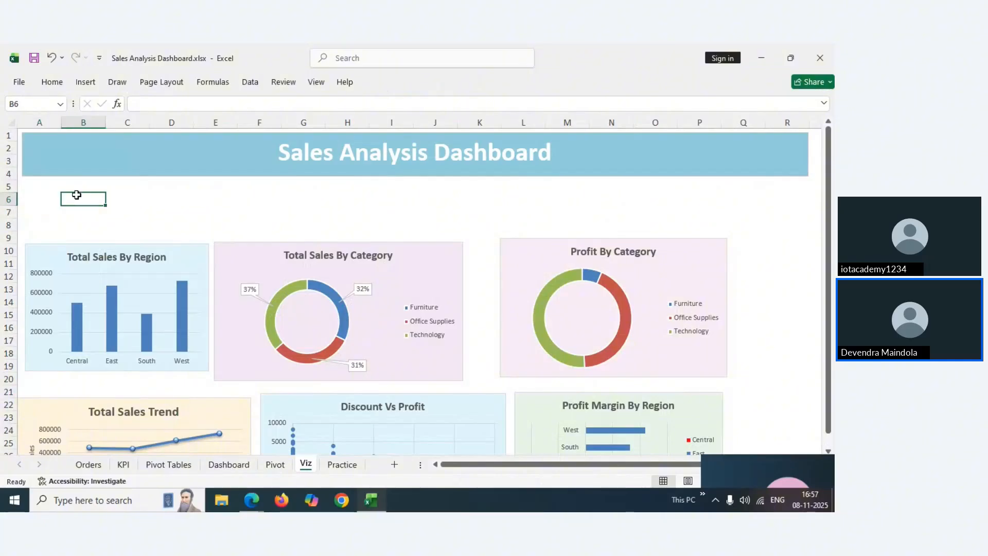
click(53, 196)
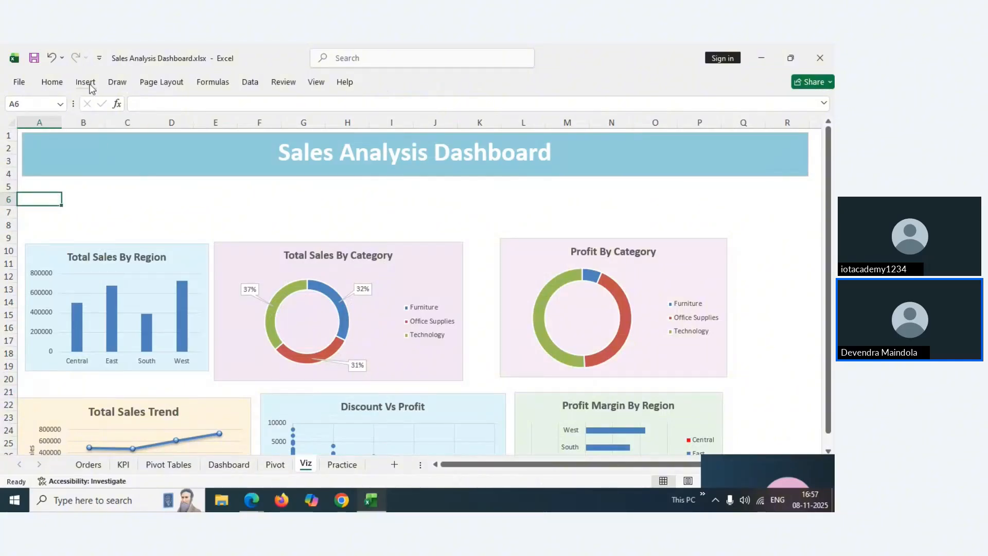
click(86, 83)
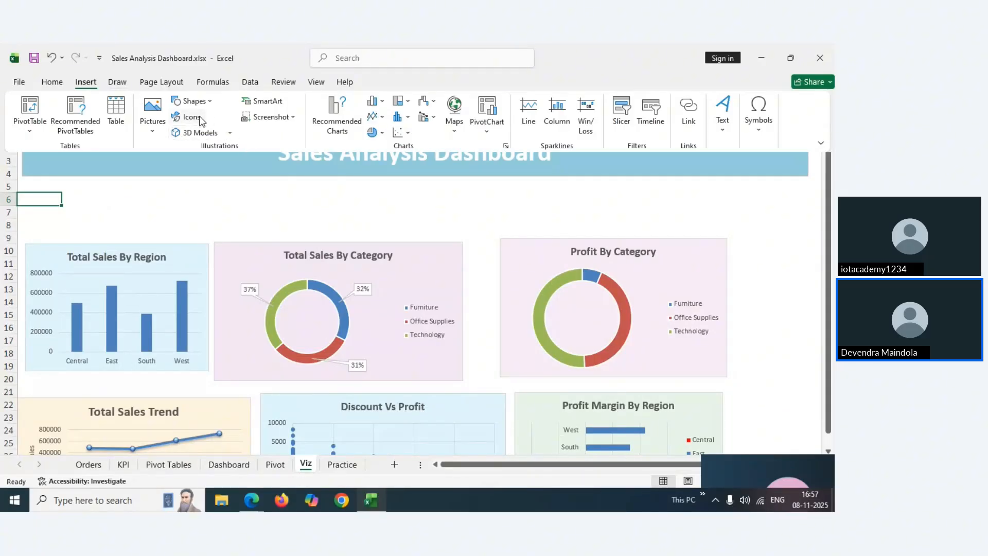
click(207, 103)
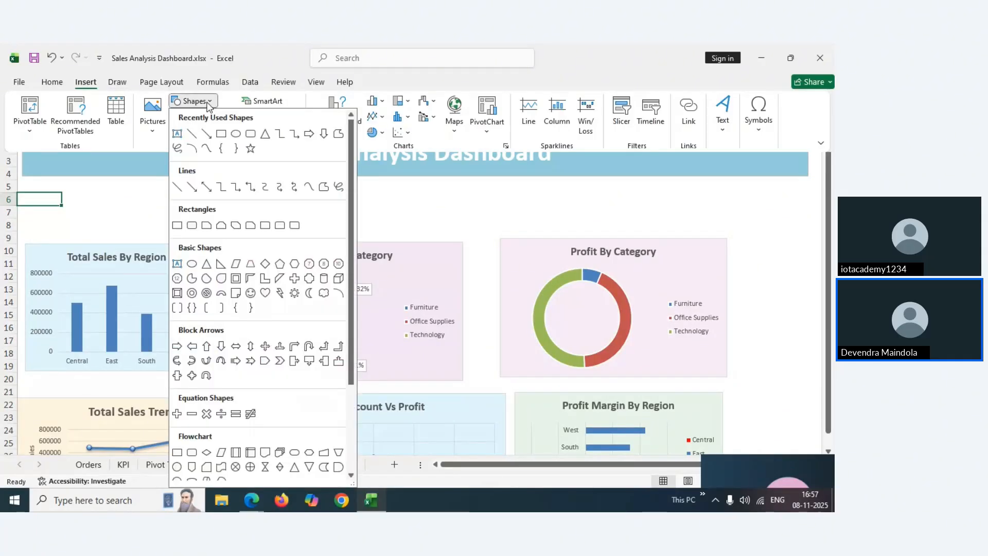
click(195, 230)
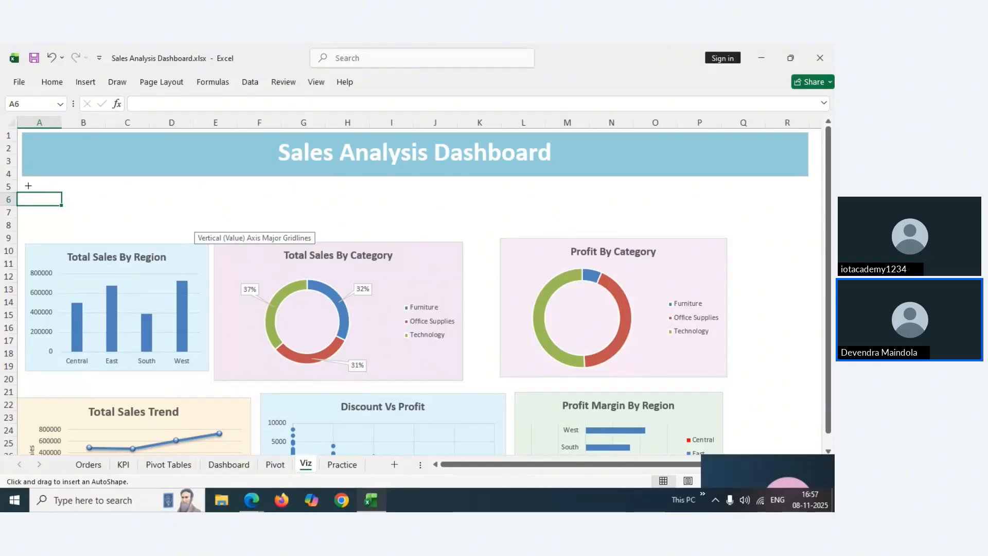
drag(26, 185, 118, 234)
click(169, 214)
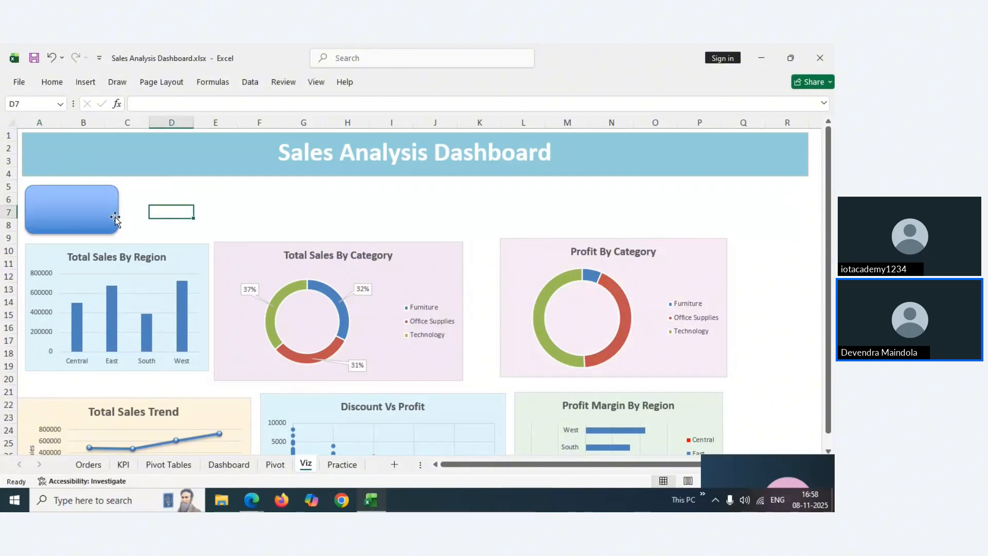
click(100, 210)
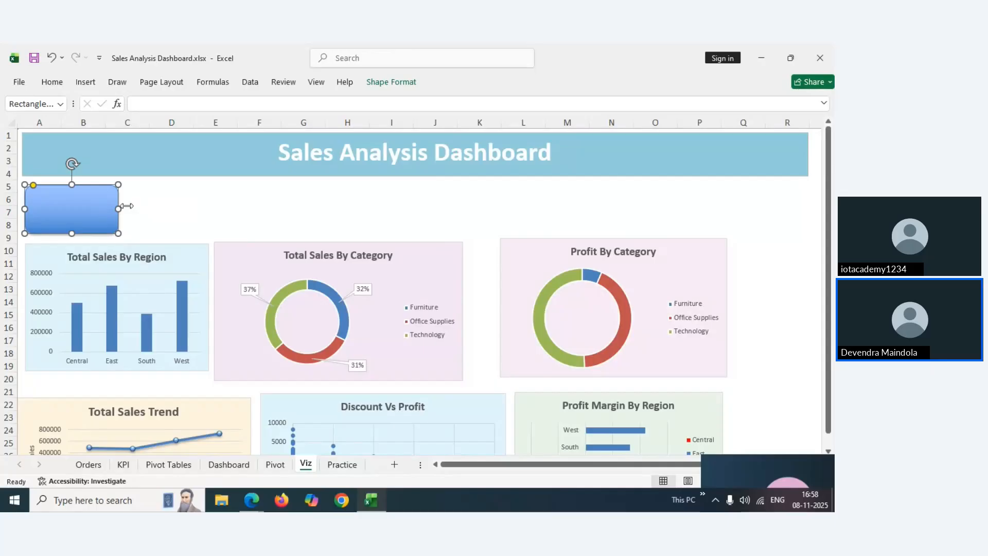
click(162, 216)
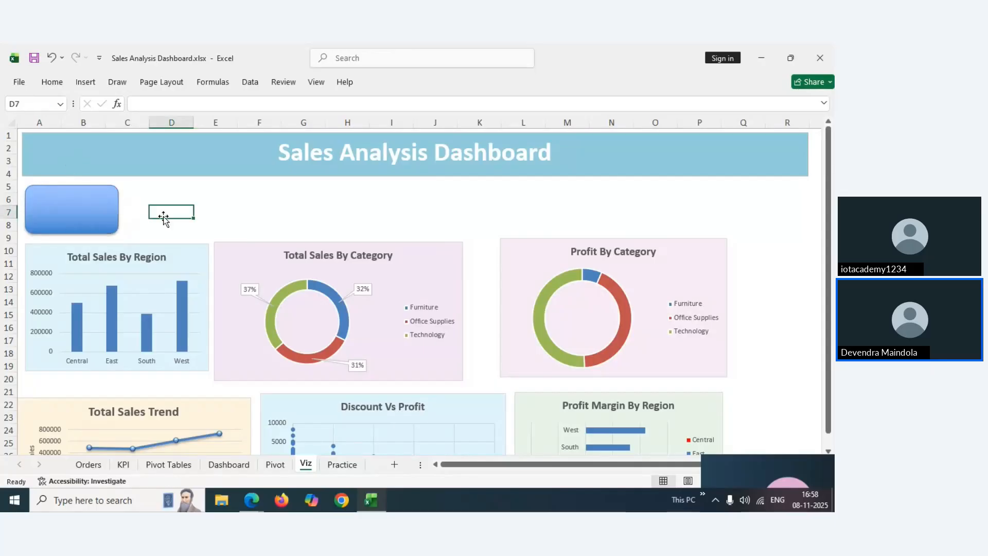
Draw a text box inside the upper part of the blue rounded card
click(84, 83)
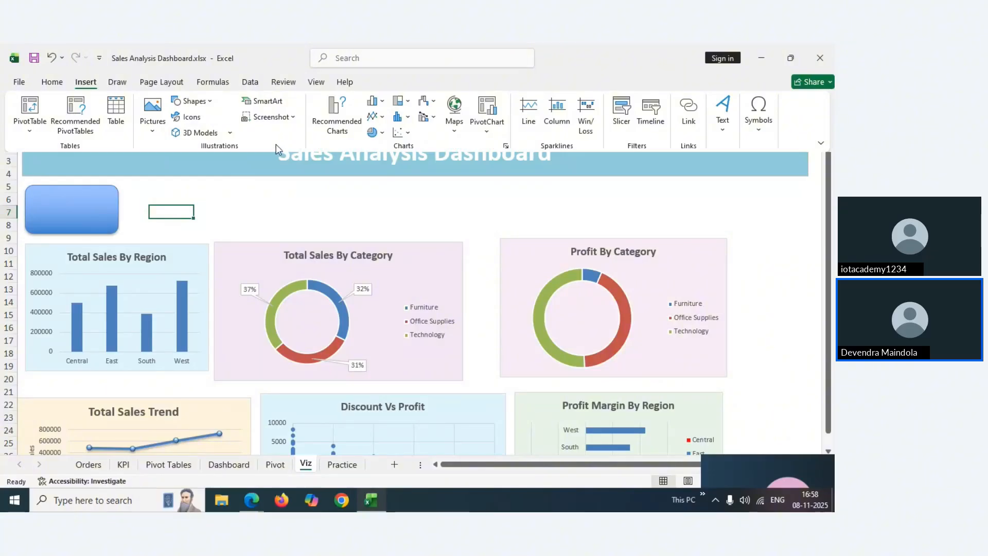
click(210, 101)
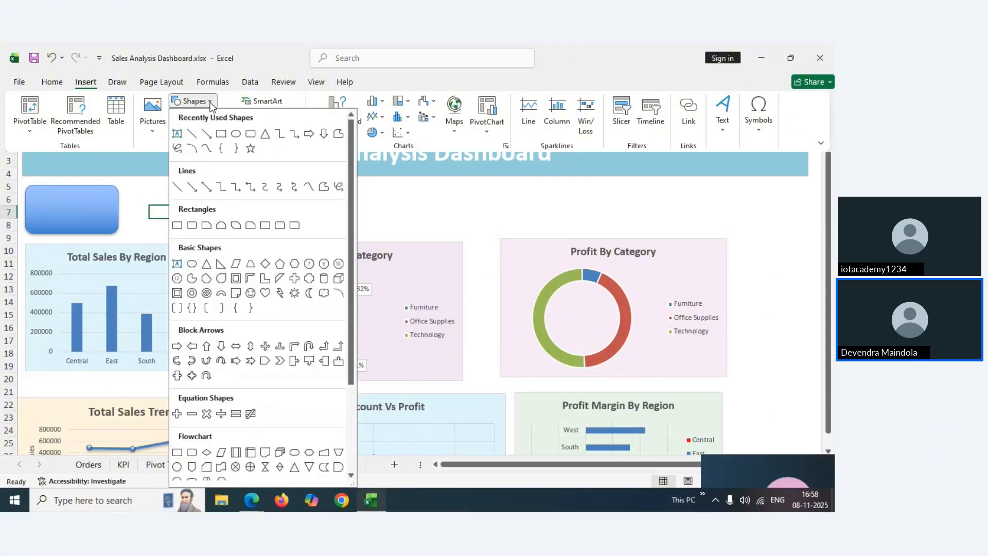
click(177, 264)
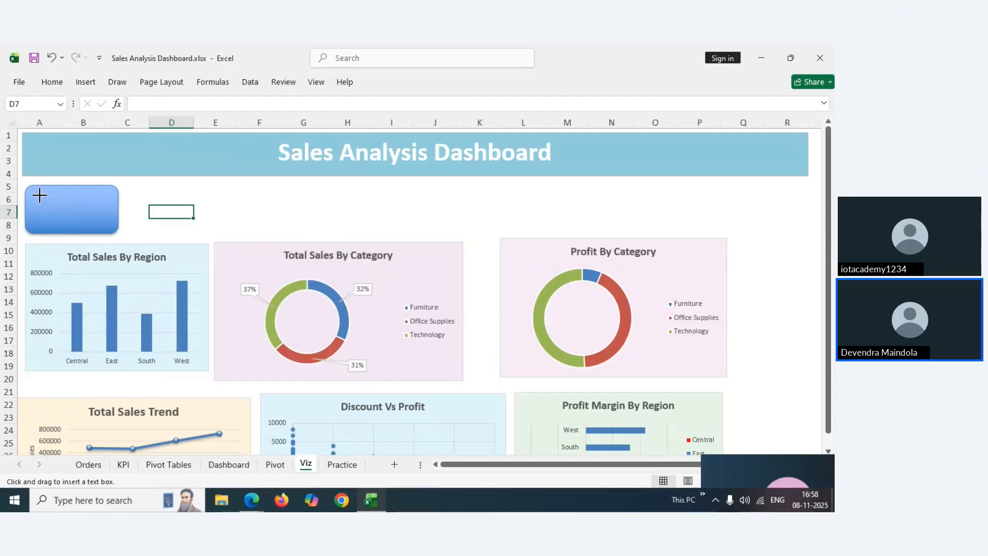
drag(39, 196, 94, 208)
drag(99, 206, 102, 207)
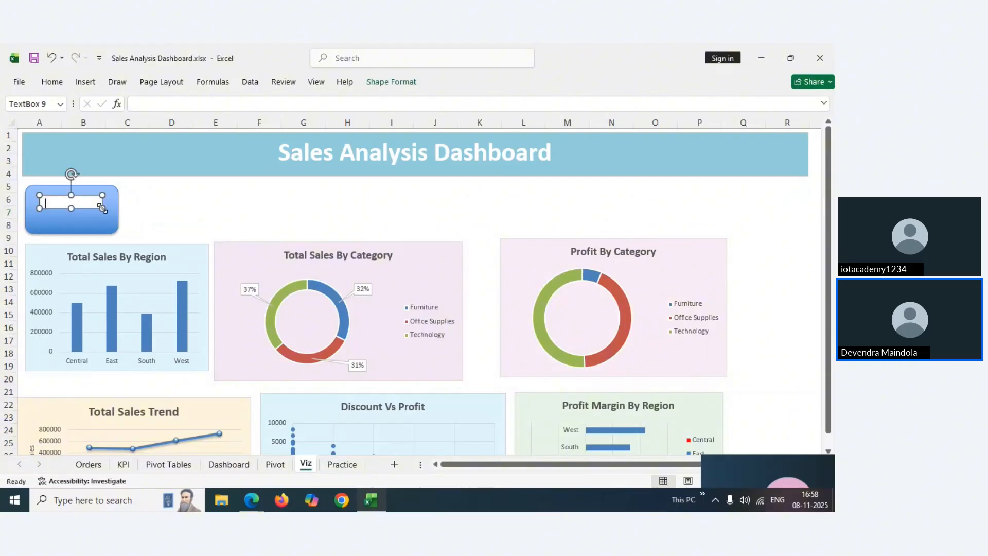
Duplicate the text box with Ctrl+D and place the copy directly beneath it inside the card
click(64, 225)
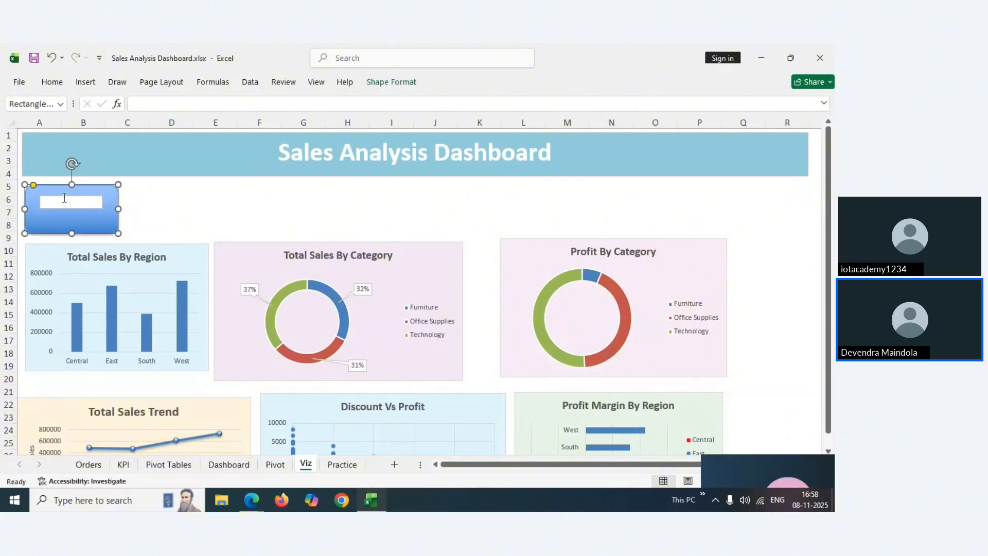
click(64, 197)
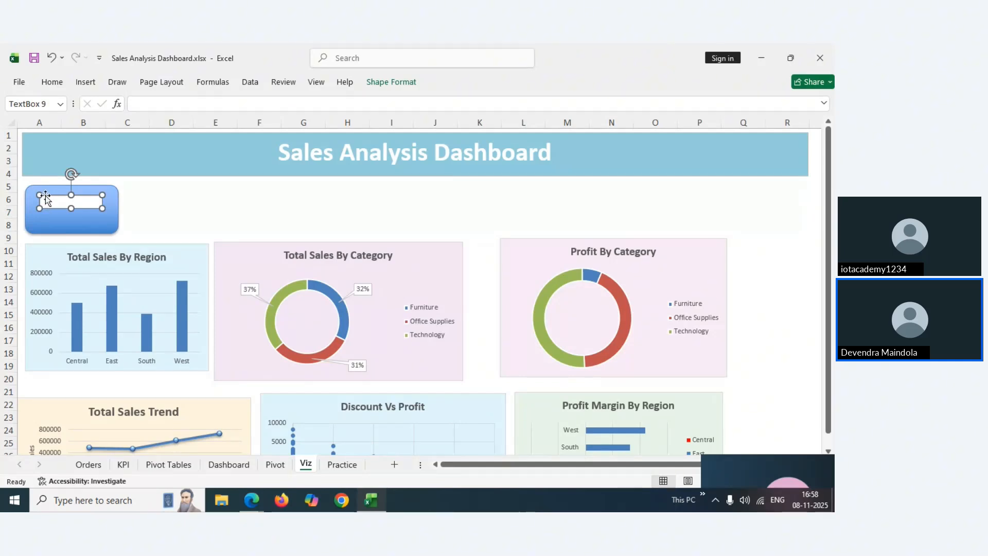
key(ctrl+d)
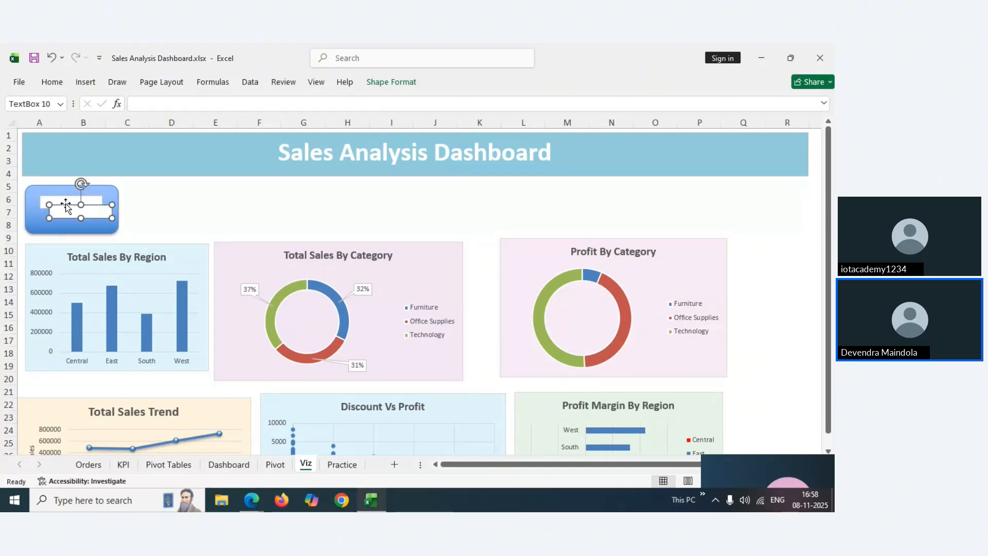
drag(66, 206, 56, 213)
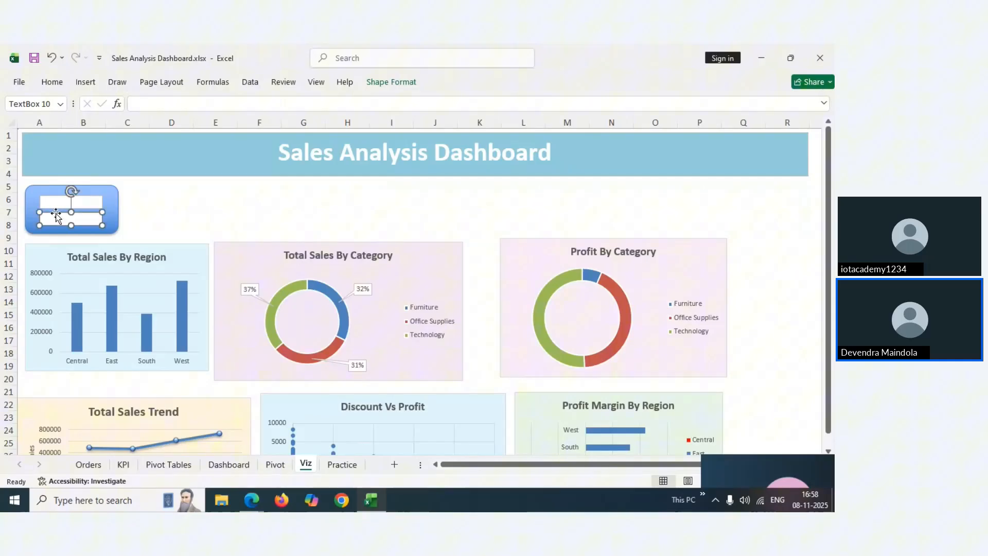
click(181, 196)
Multi-select the card rectangle and both text boxes and bring up their right-click menu
click(113, 197)
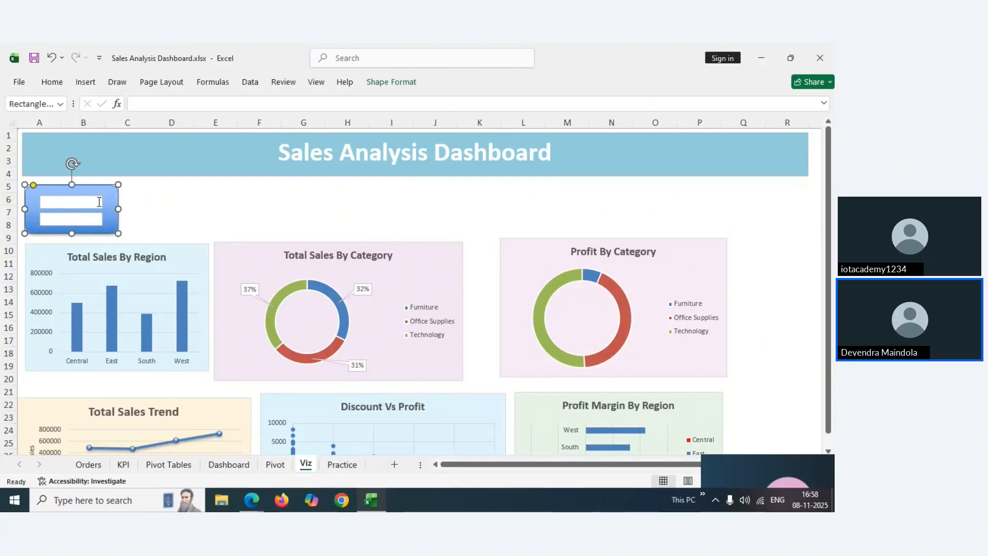
click(100, 202)
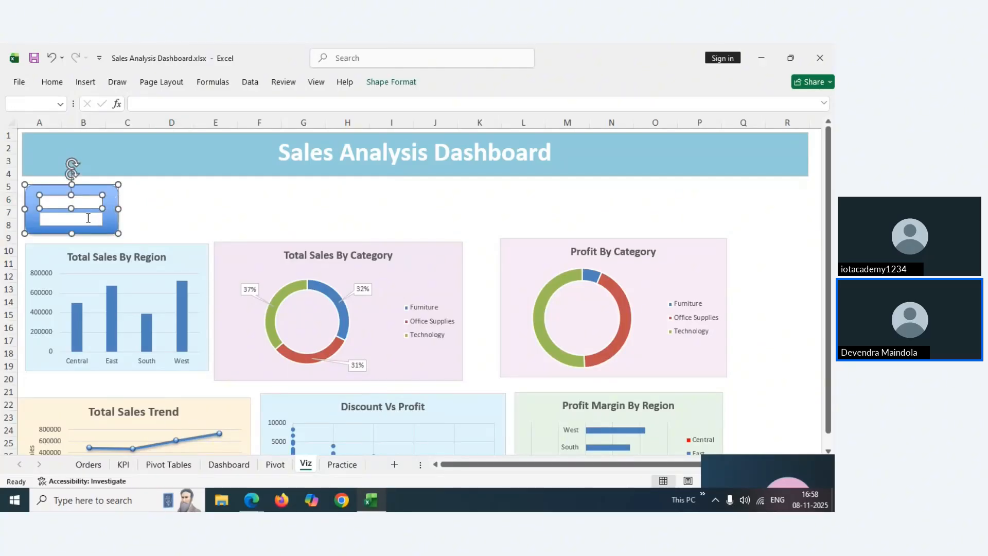
shift+click(88, 217)
right_click(88, 218)
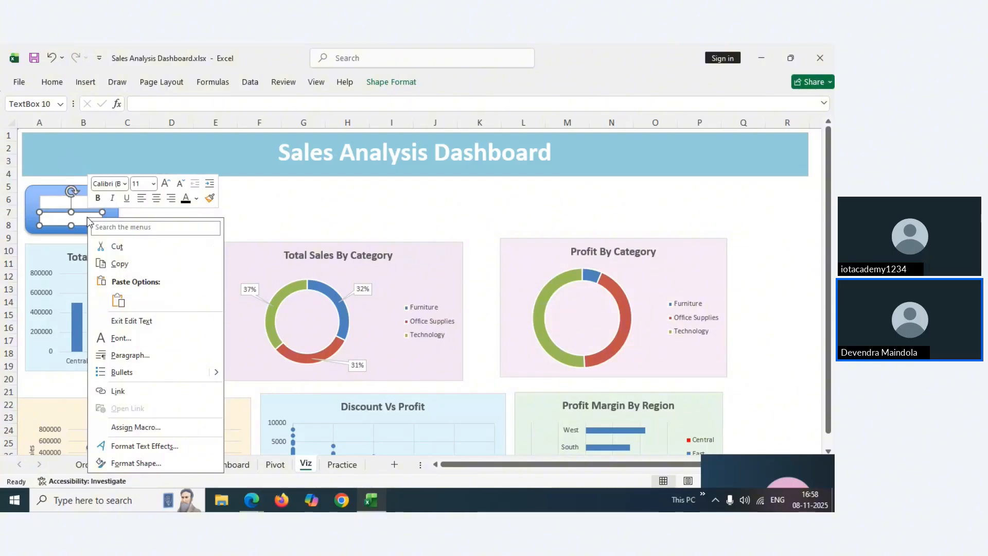
key(Escape)
click(96, 200)
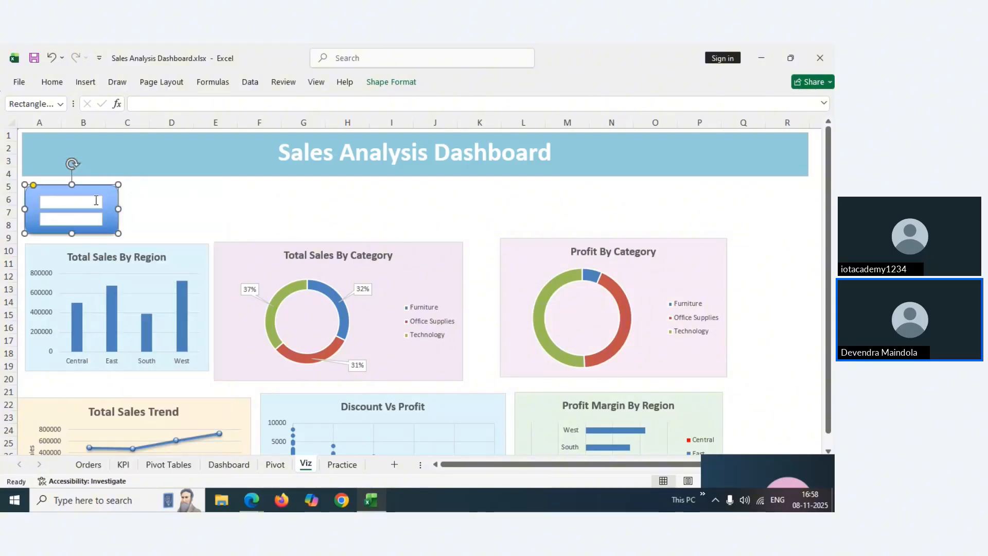
shift+click(93, 201)
right_click(84, 218)
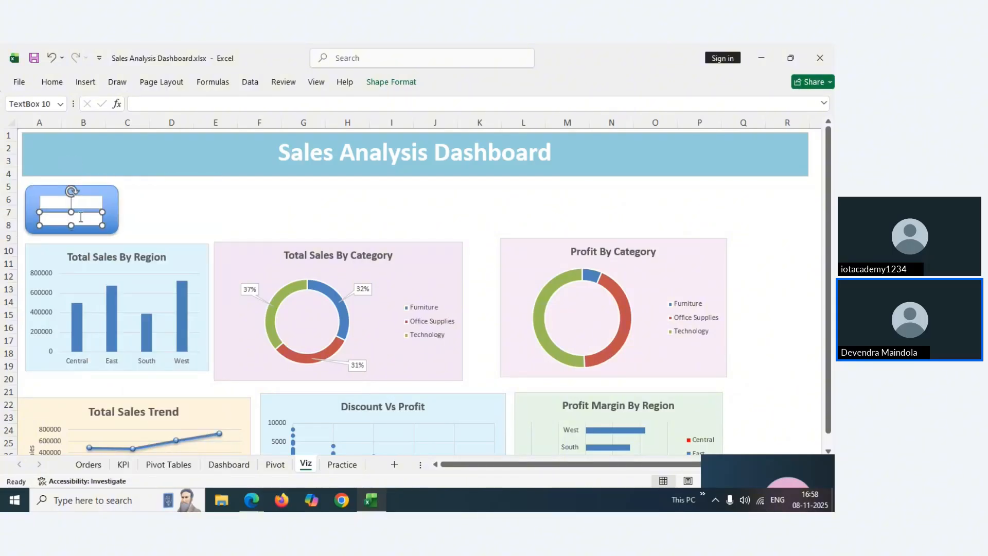
key(Escape)
click(110, 190)
shift+click(97, 201)
shift+click(90, 216)
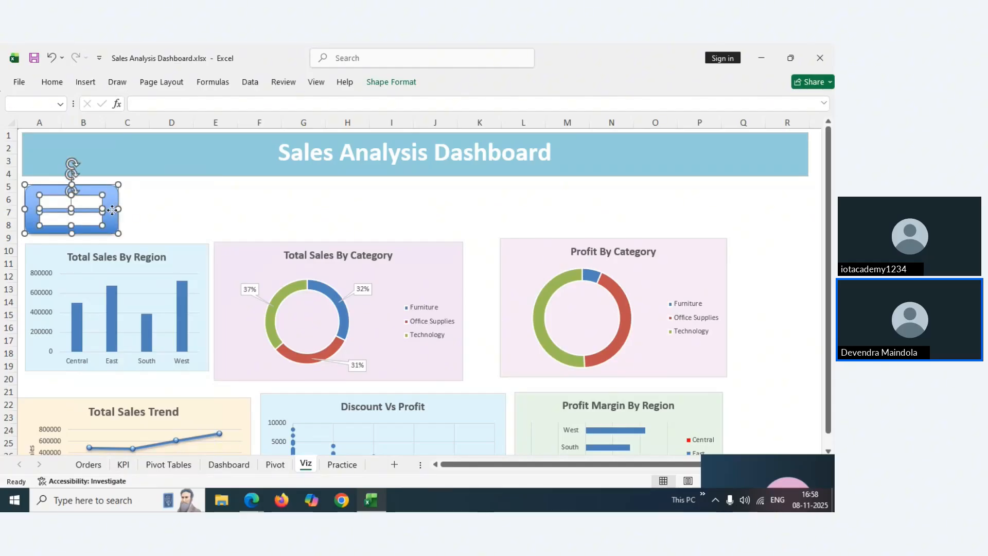
right_click(113, 211)
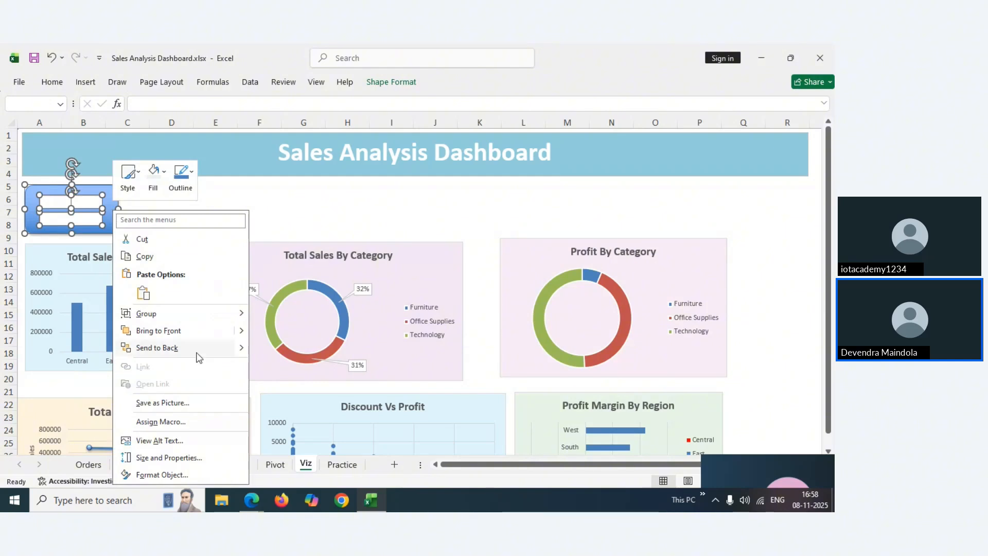
Set the card and both text boxes to No fill and No line via Format Object, then close the pane
click(147, 475)
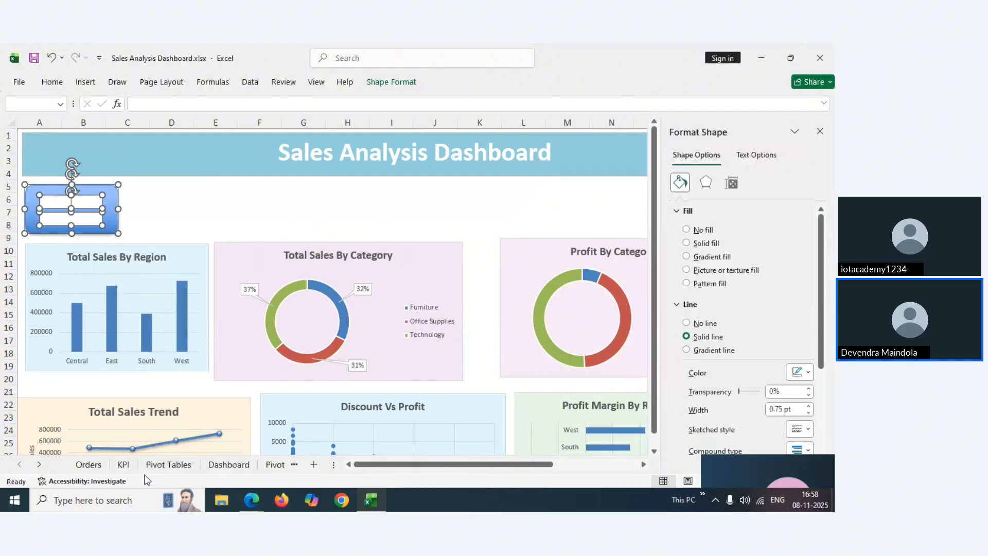
click(688, 232)
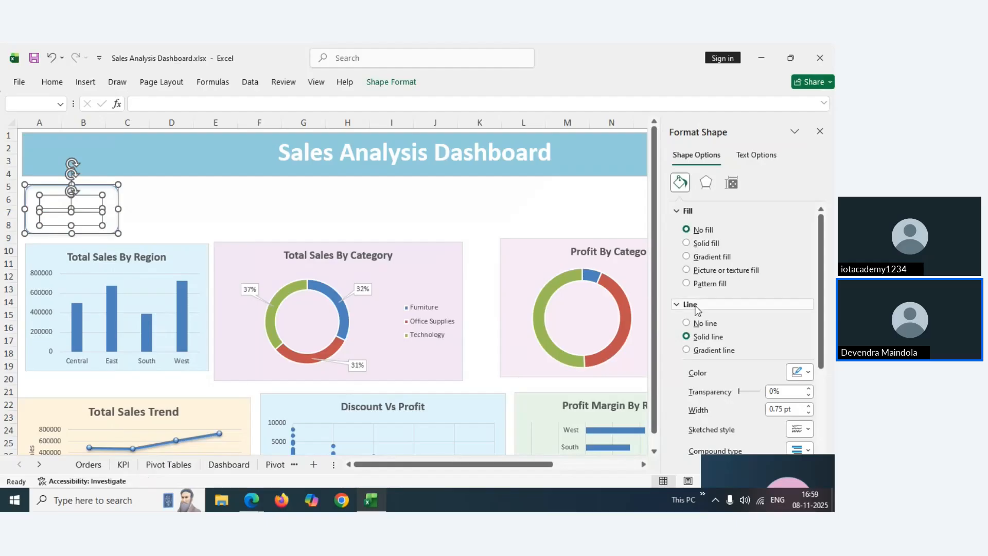
click(689, 322)
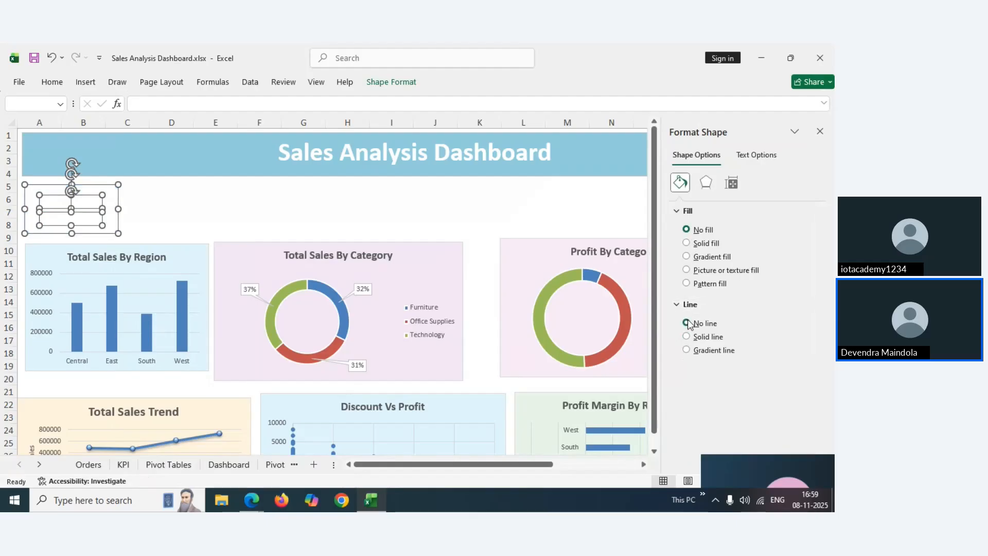
click(471, 207)
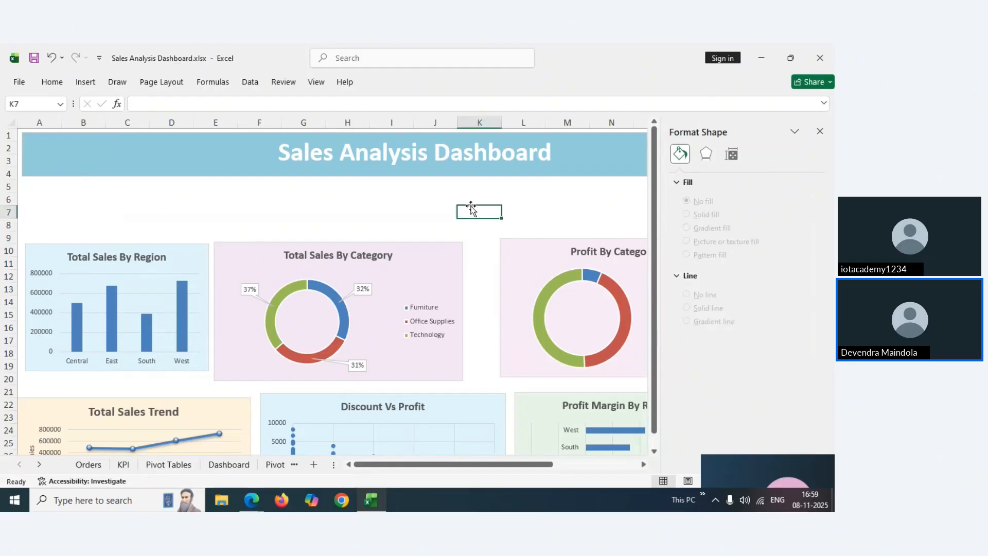
click(58, 195)
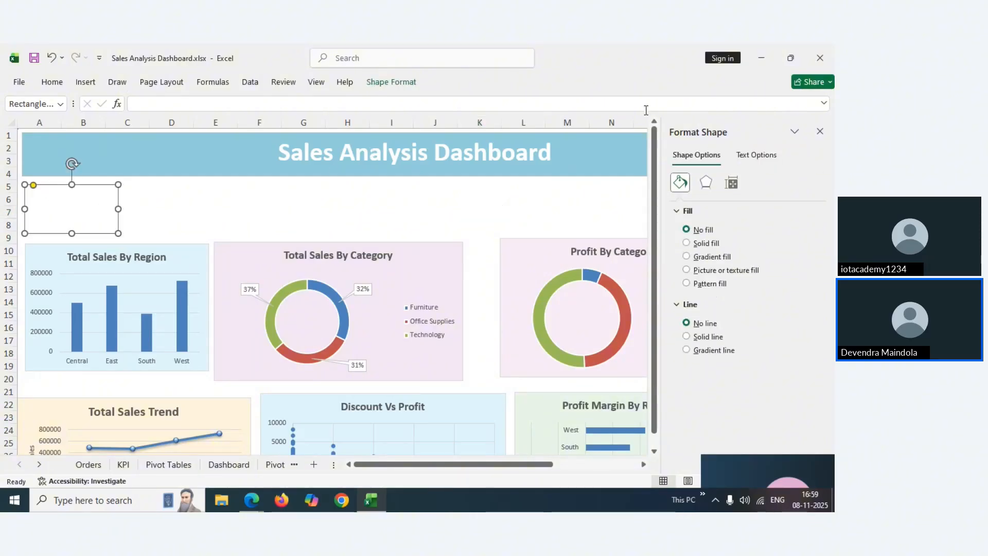
click(824, 132)
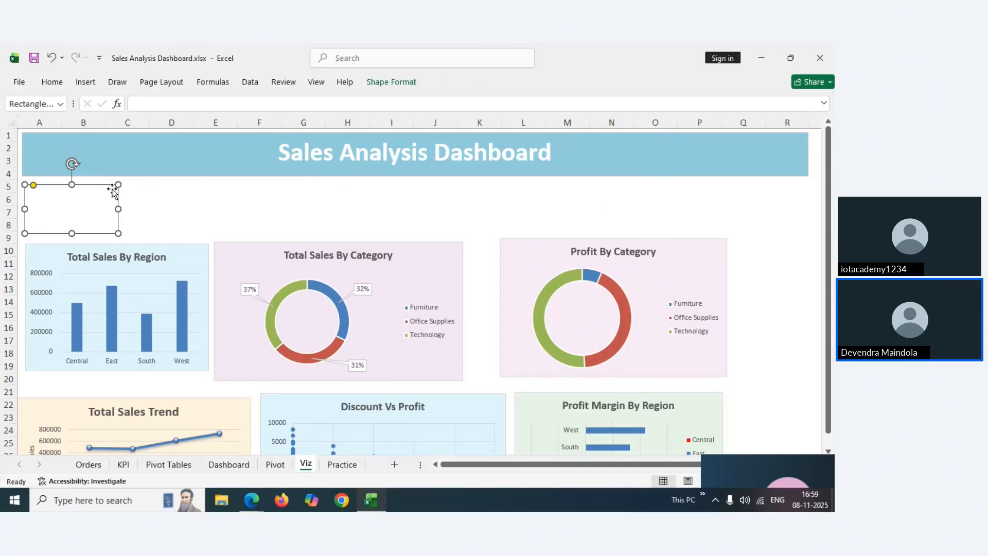
Apply the Intense Effect – Aqua, Accent 5 shape style to the card rectangle
click(86, 82)
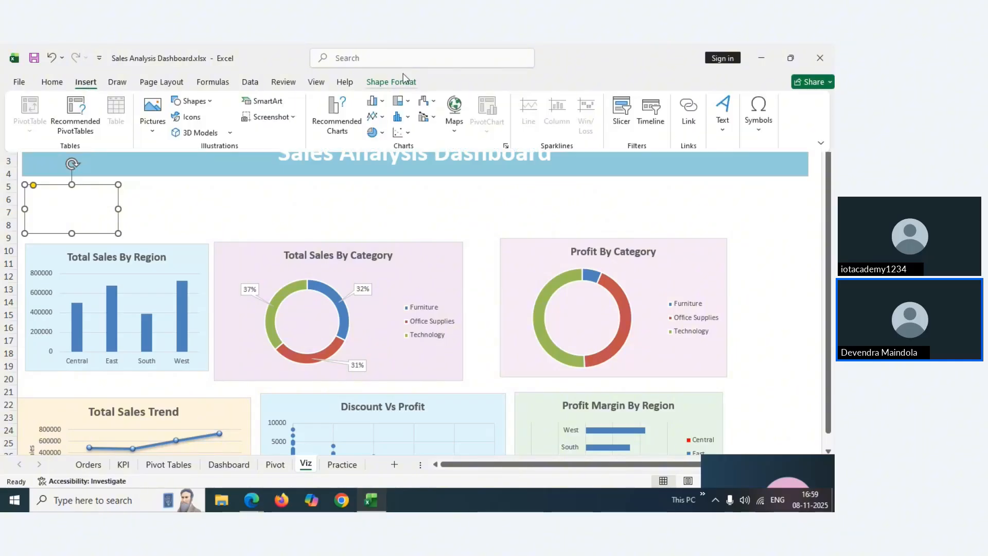
click(394, 84)
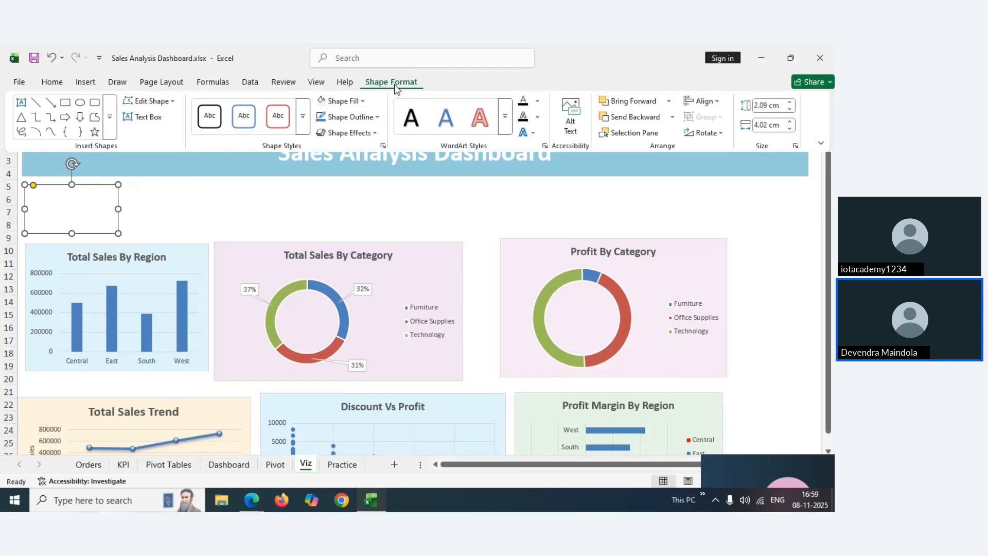
click(307, 119)
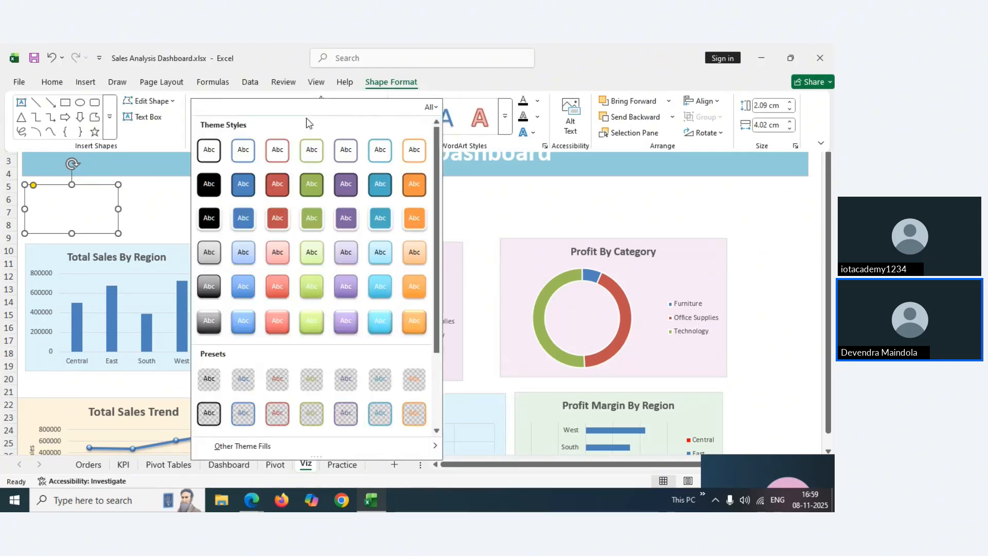
click(379, 332)
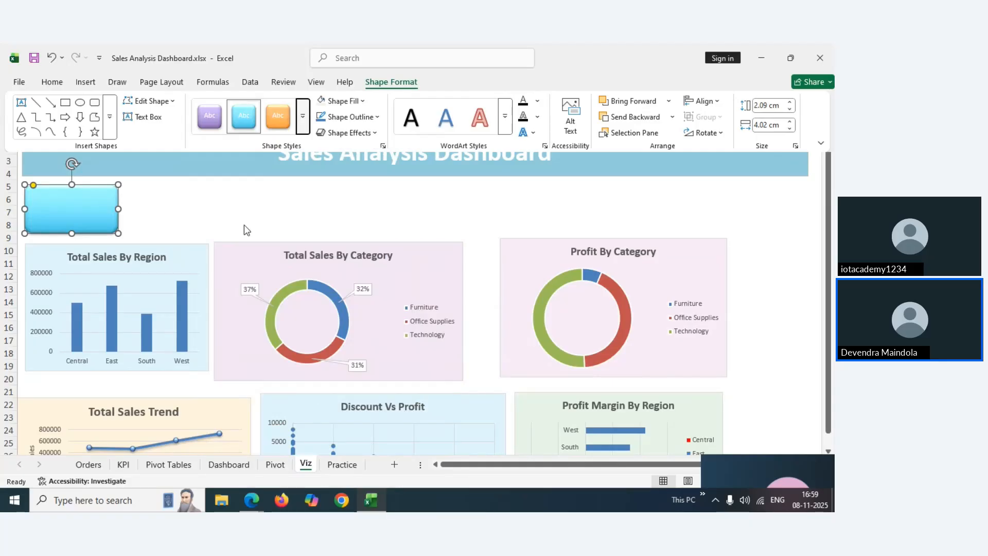
click(205, 217)
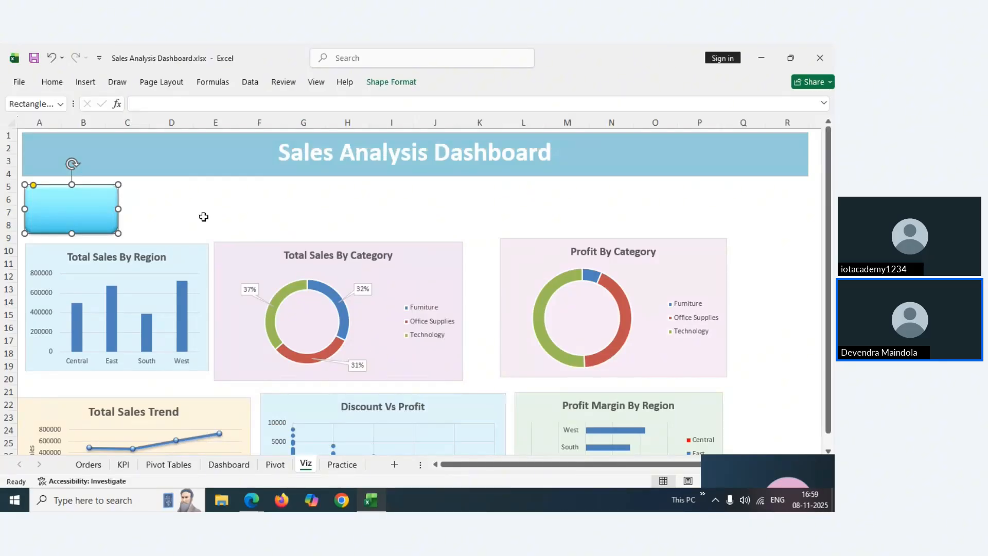
click(86, 207)
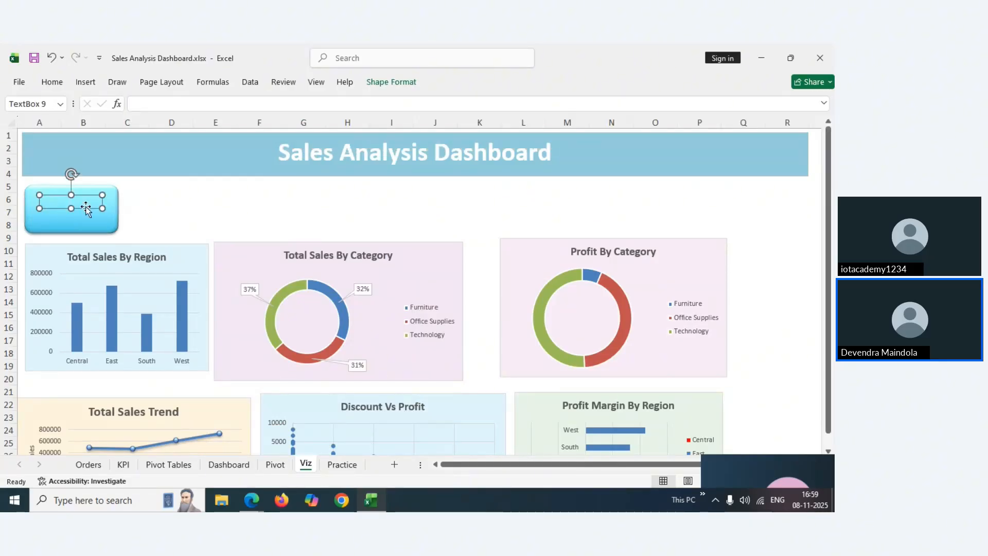
click(166, 201)
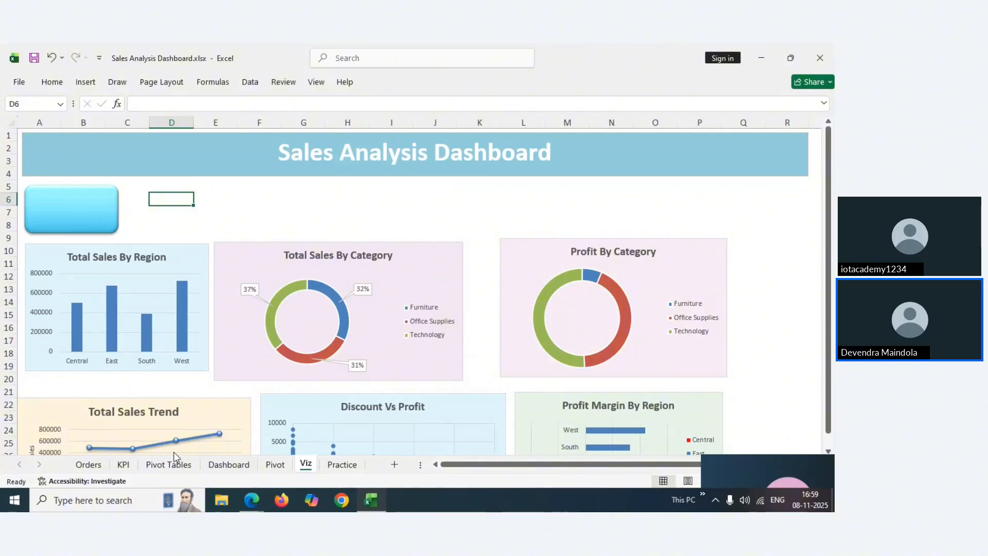
Return to the Dashboard sheet and select the Total Sales value box showing 2297201 (=KPI!B2)
click(166, 469)
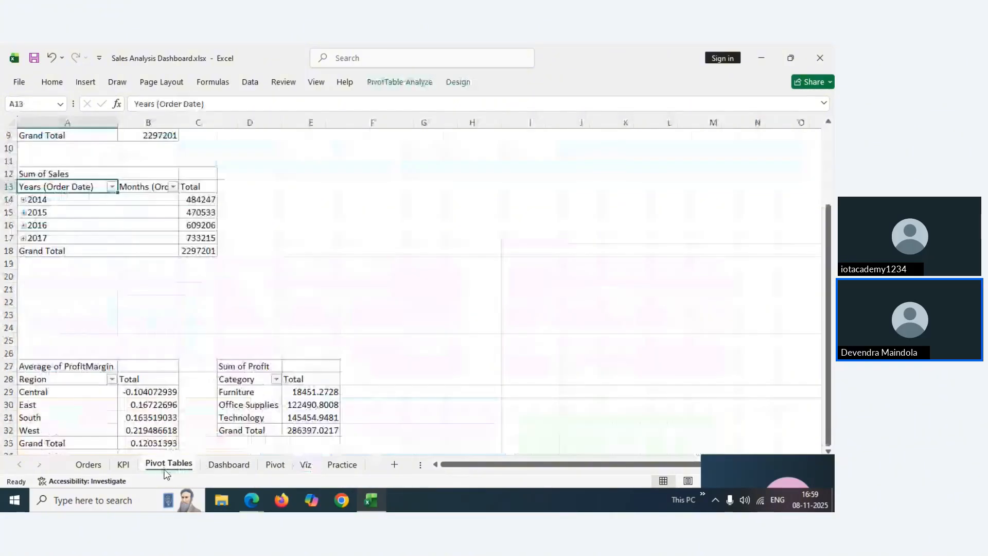
click(229, 465)
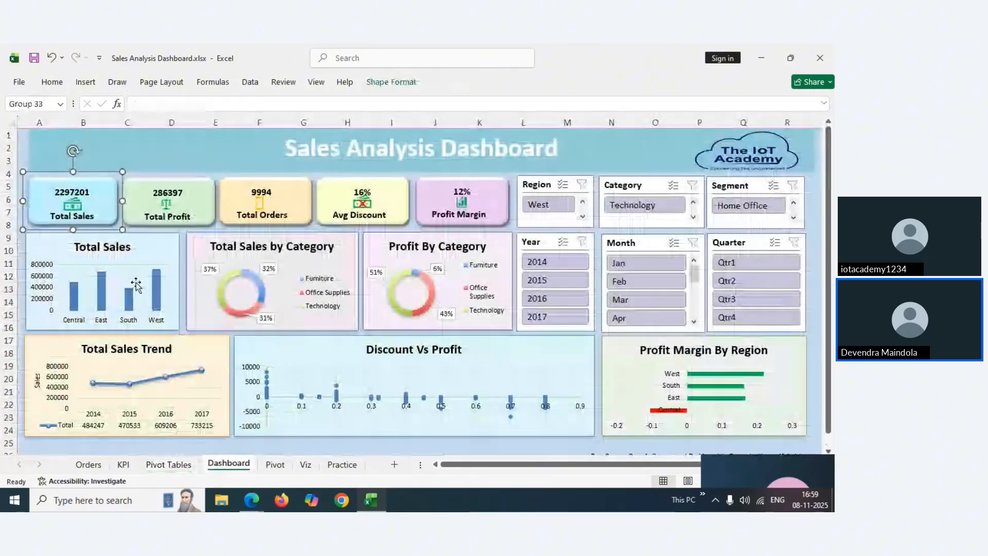
click(99, 195)
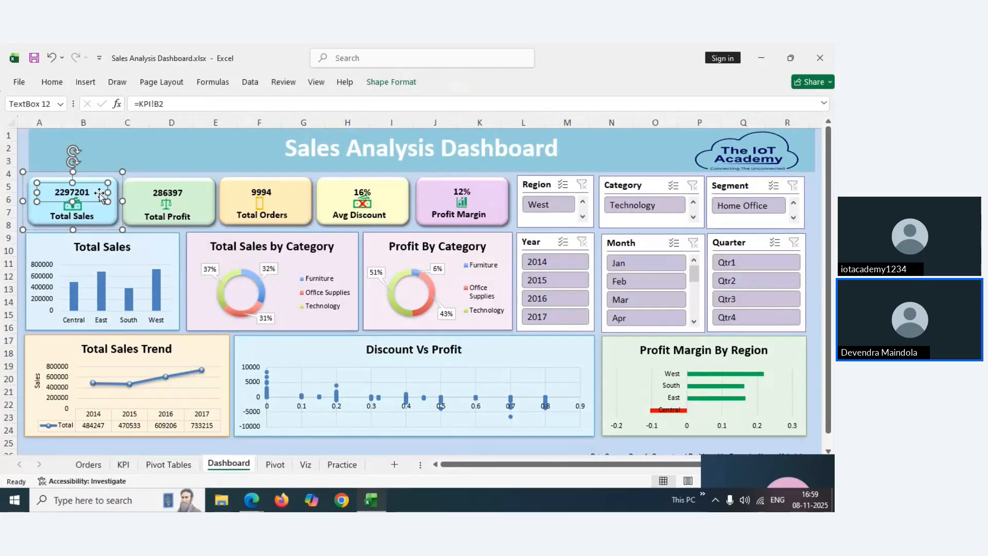
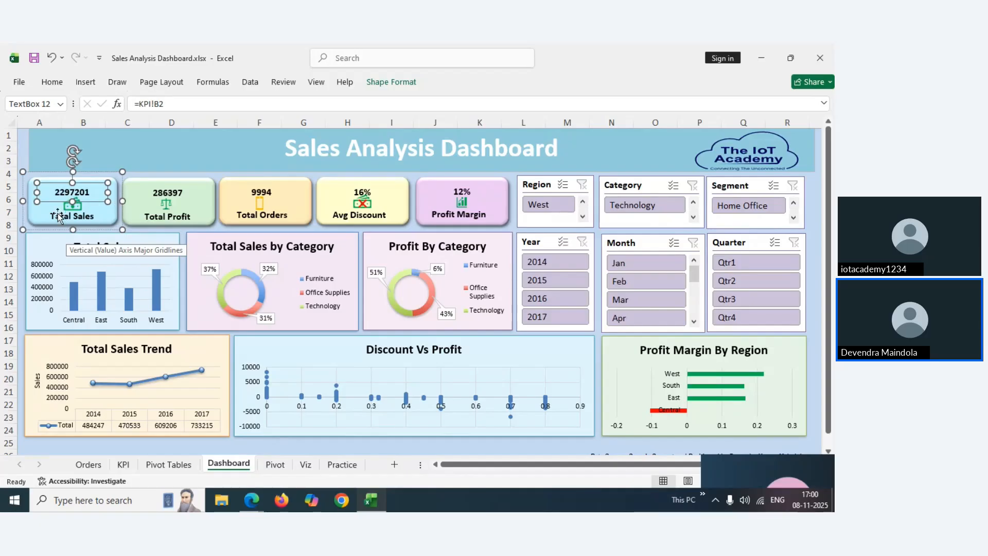
Go to the Viz sheet with its draft layout and empty KPI box
click(311, 467)
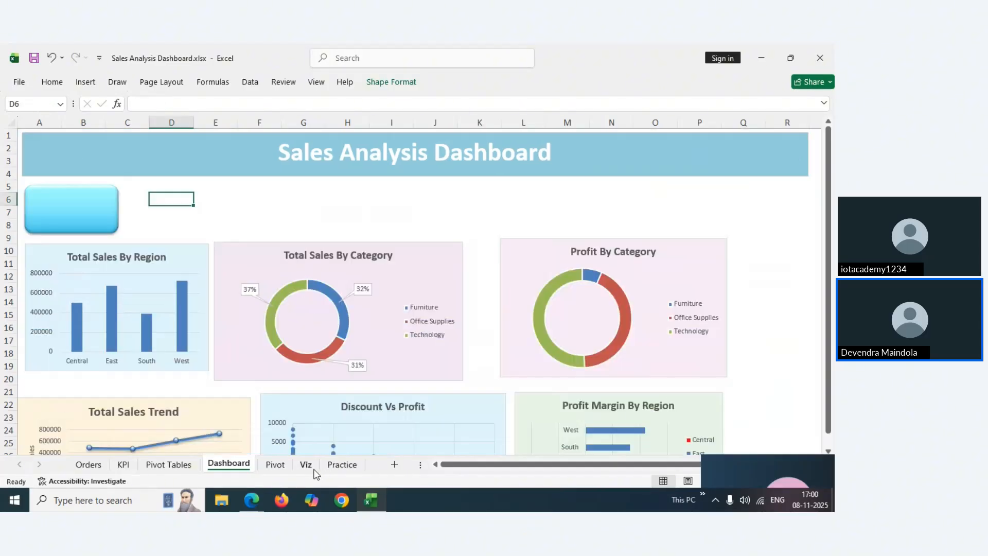
Link the card's value text box to KPI!B2 so it shows 2297201
click(62, 201)
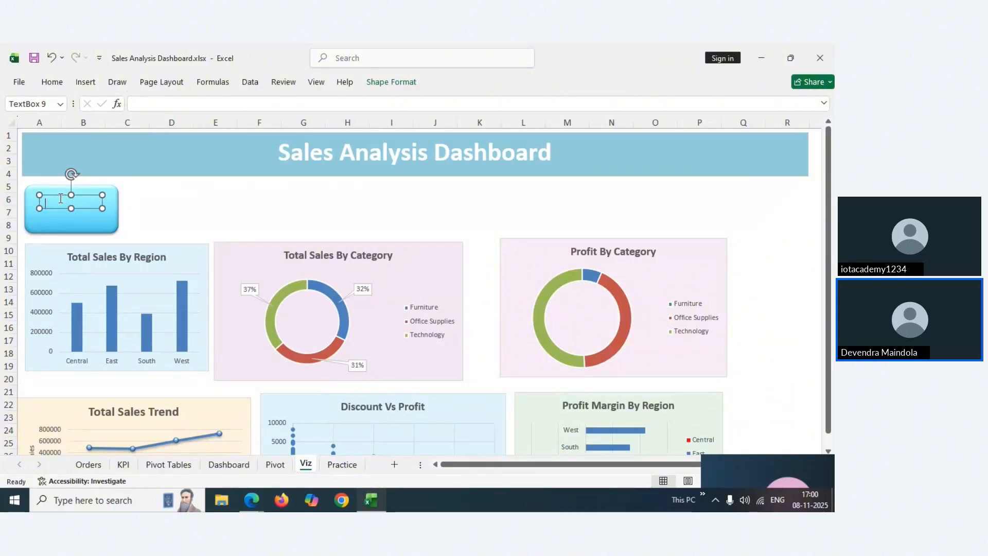
click(146, 104)
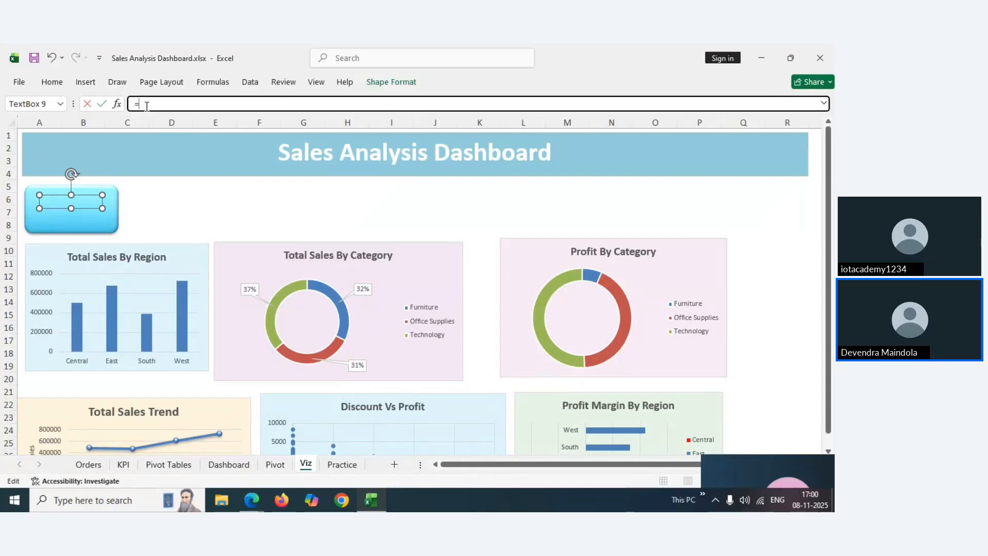
click(123, 465)
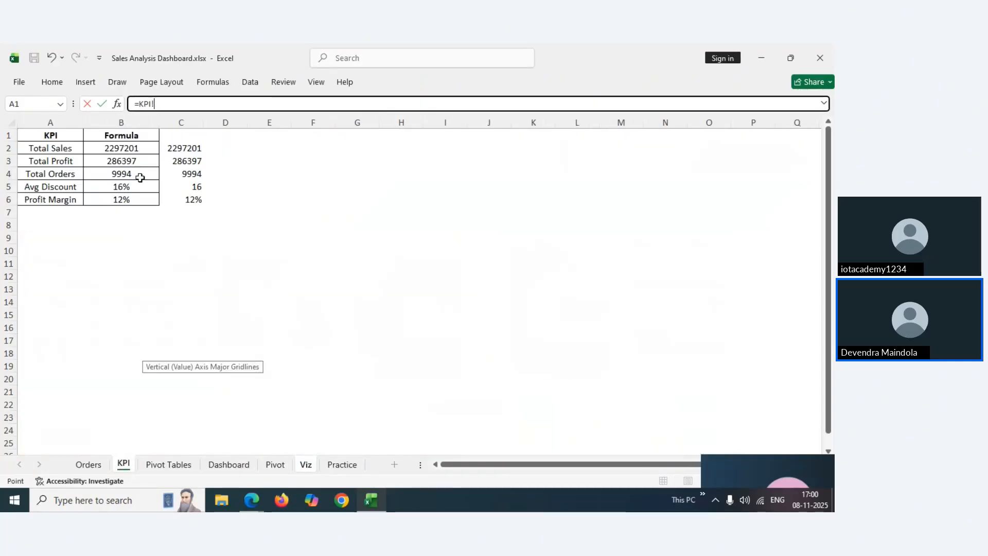
click(132, 148)
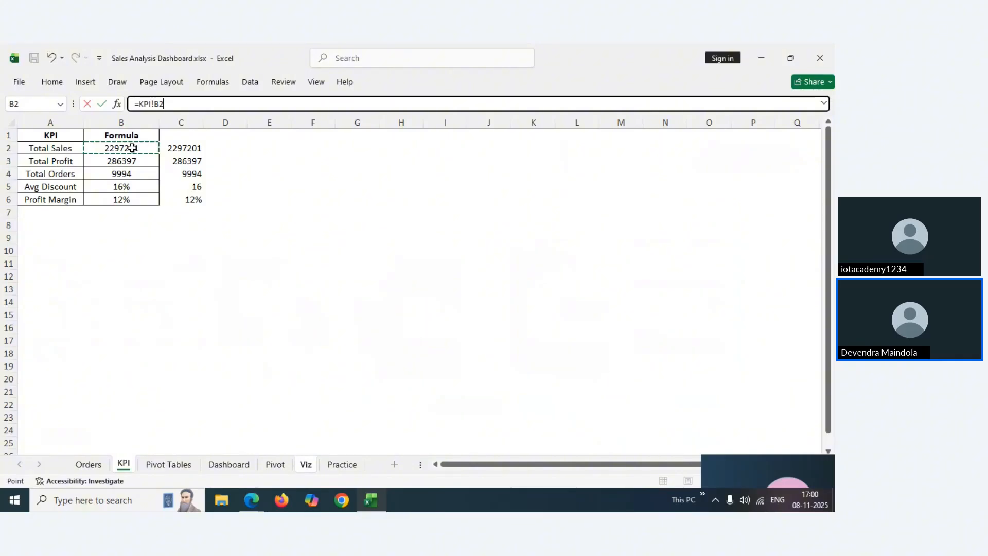
key(Return)
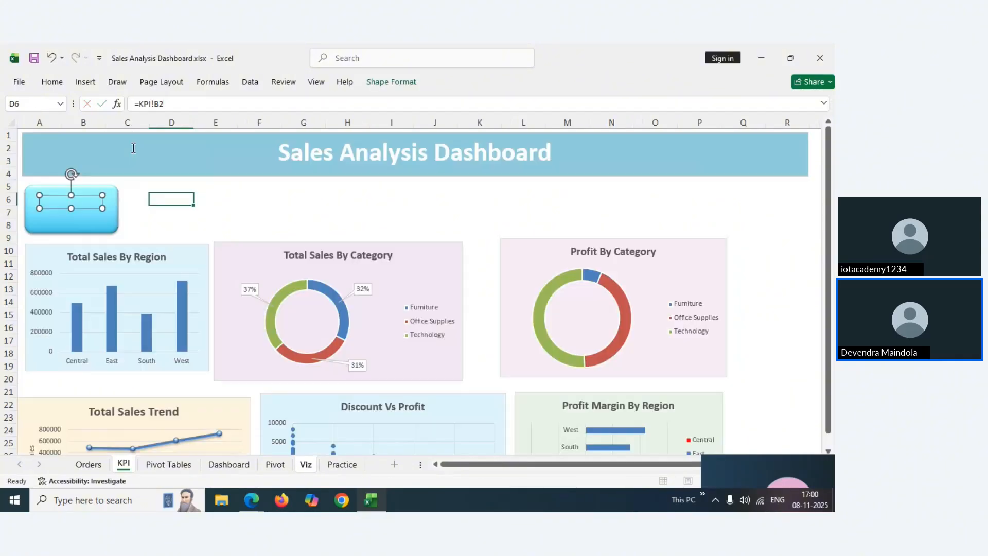
click(147, 227)
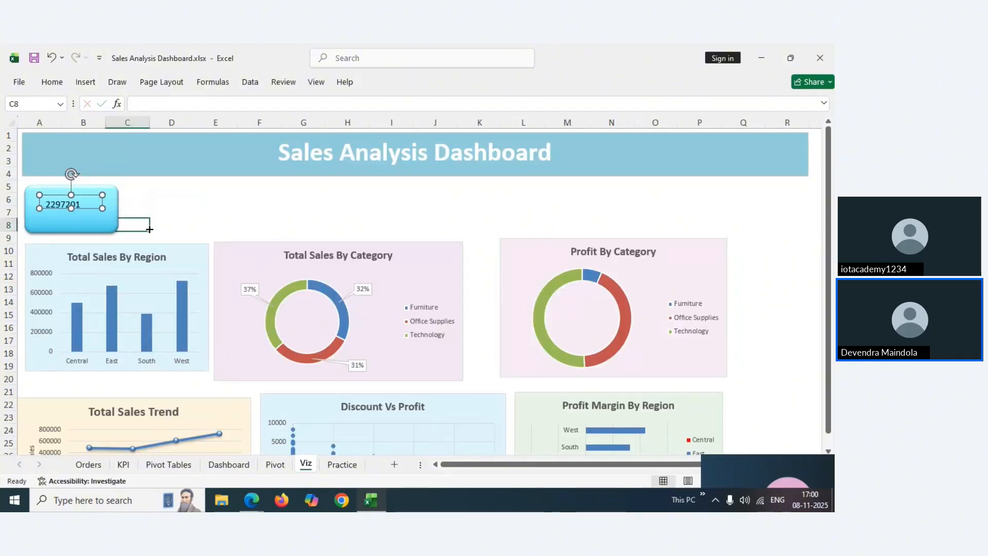
Link the label text box below it to KPI!A2 so it reads Total Sales
click(70, 205)
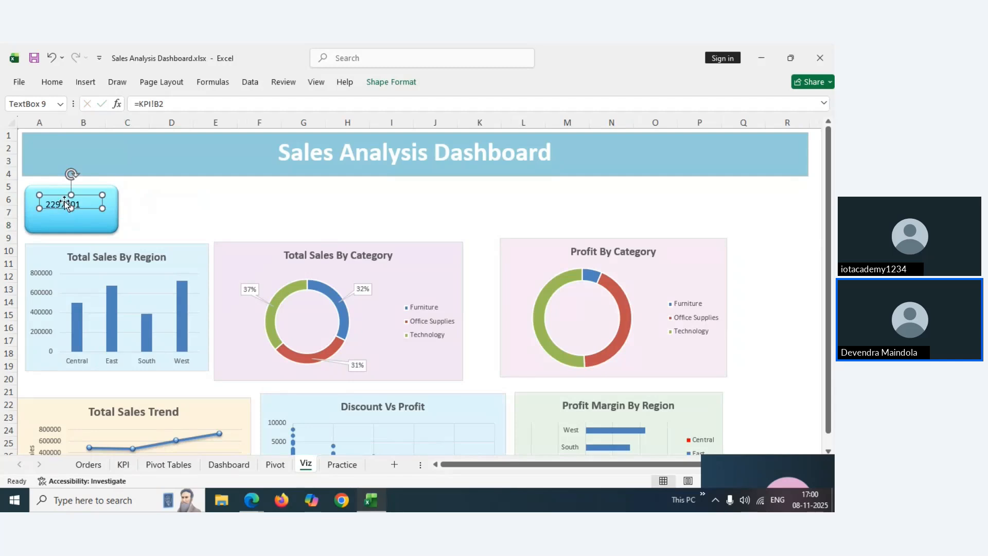
click(60, 223)
click(137, 103)
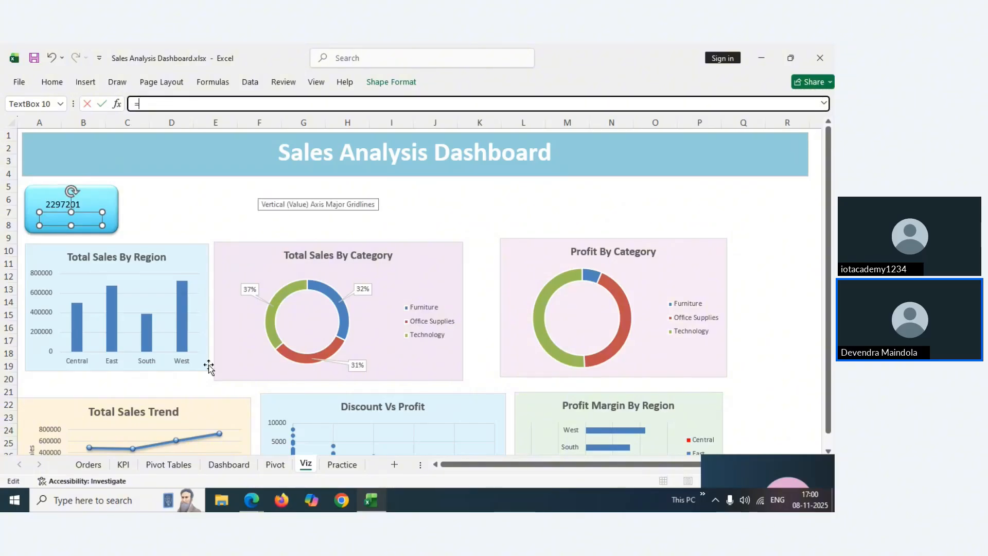
click(124, 466)
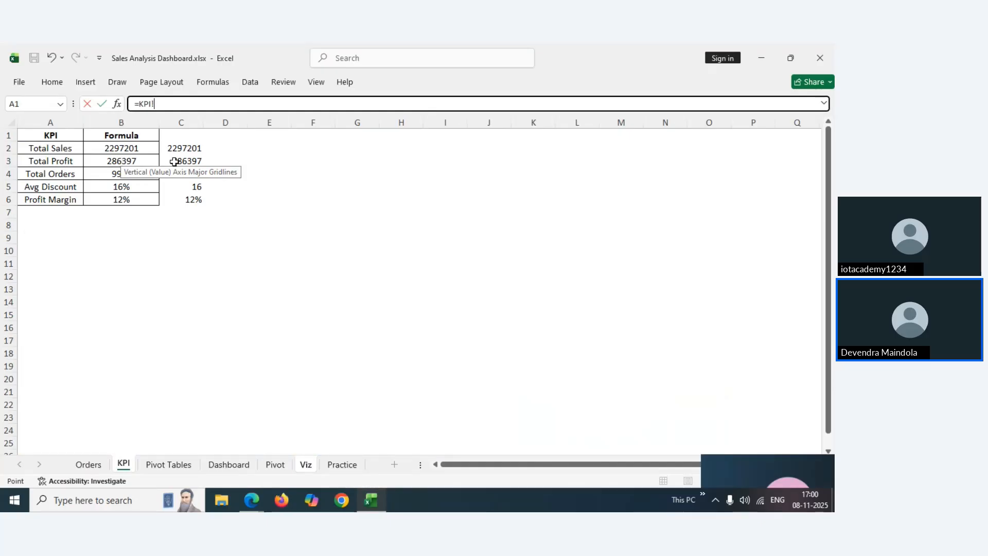
click(59, 148)
key(Return)
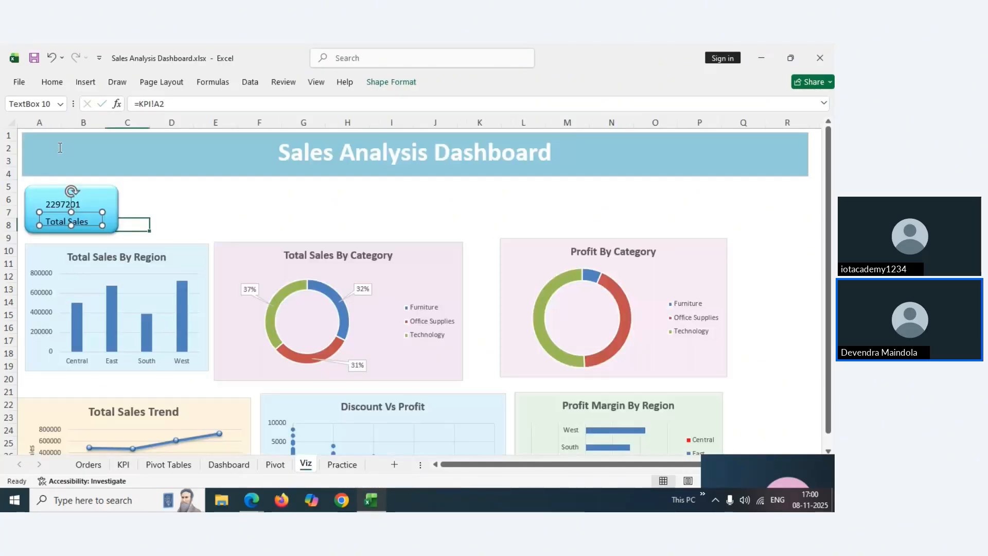
click(138, 190)
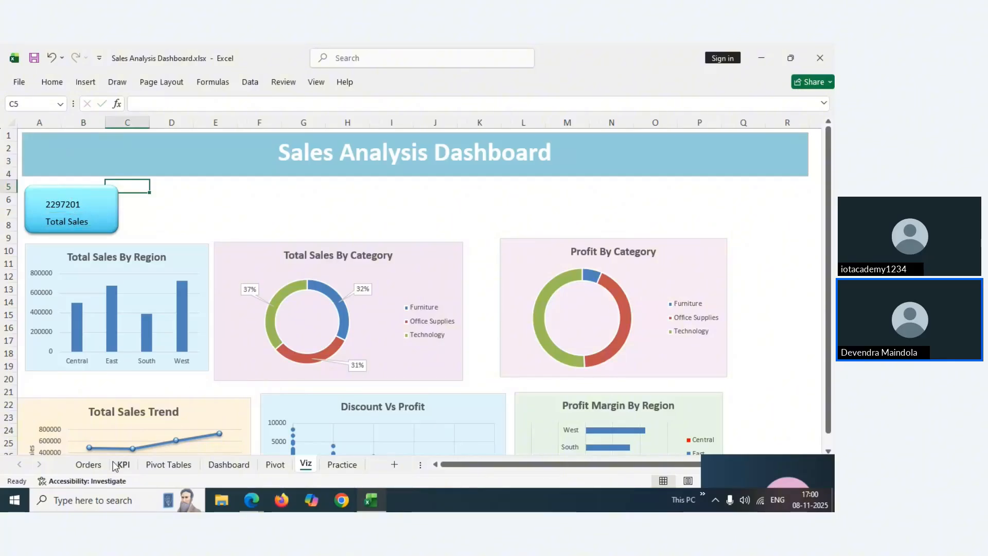
click(88, 465)
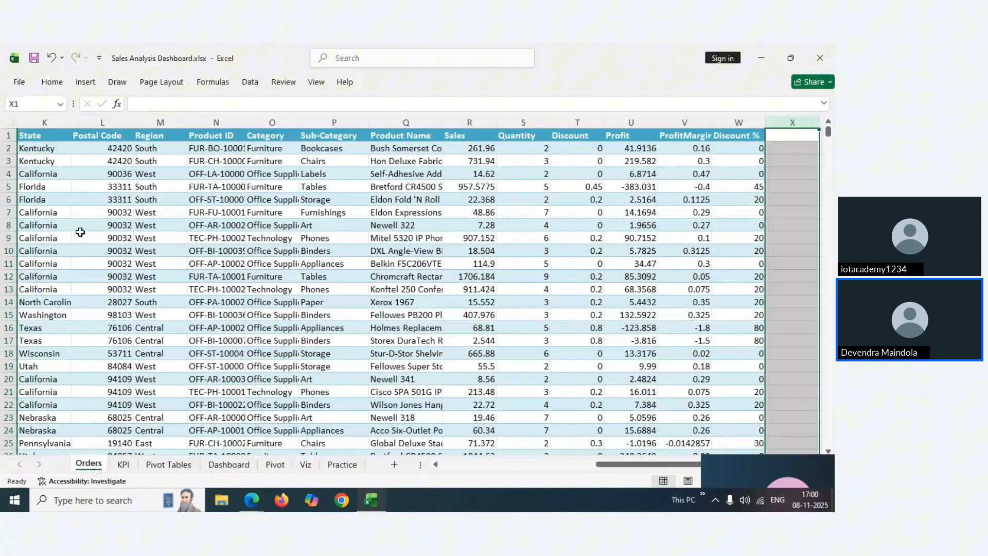
click(44, 278)
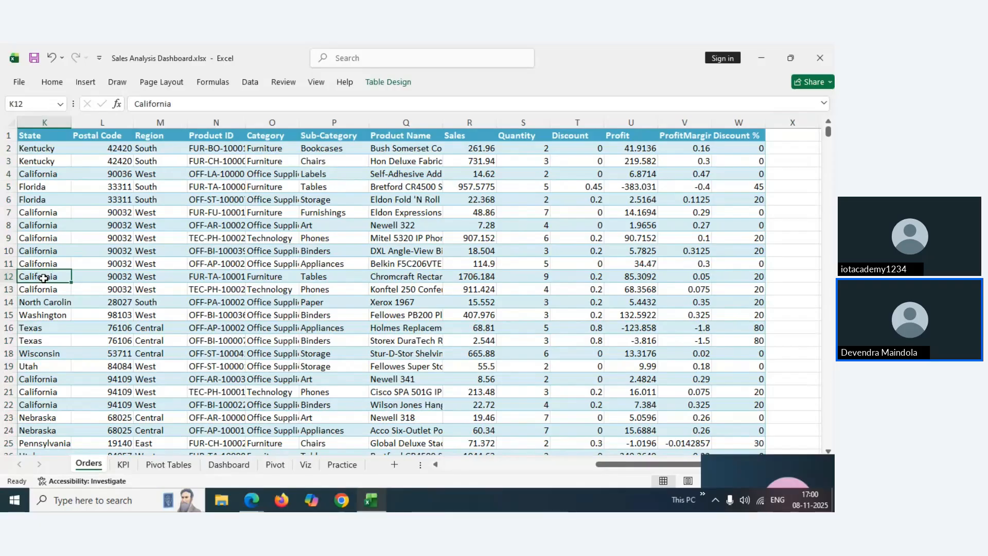
click(123, 465)
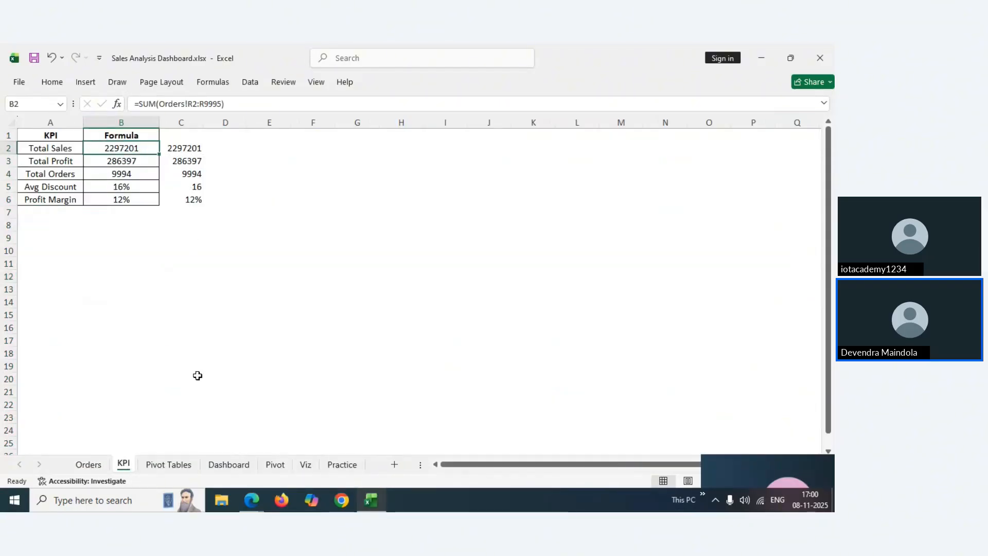
click(229, 465)
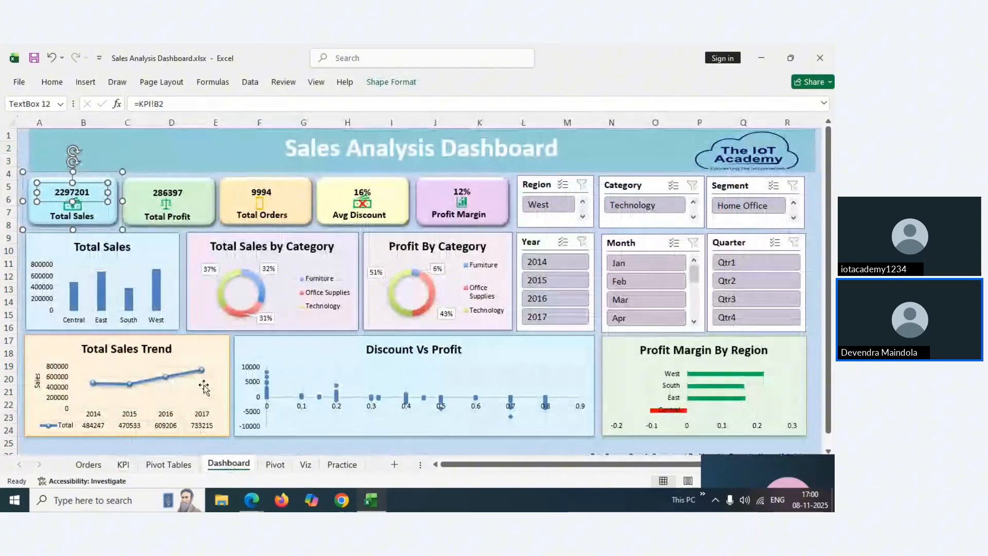
click(342, 464)
Nudge the 2297201 value right and make it and the Total Sales label bold
click(305, 465)
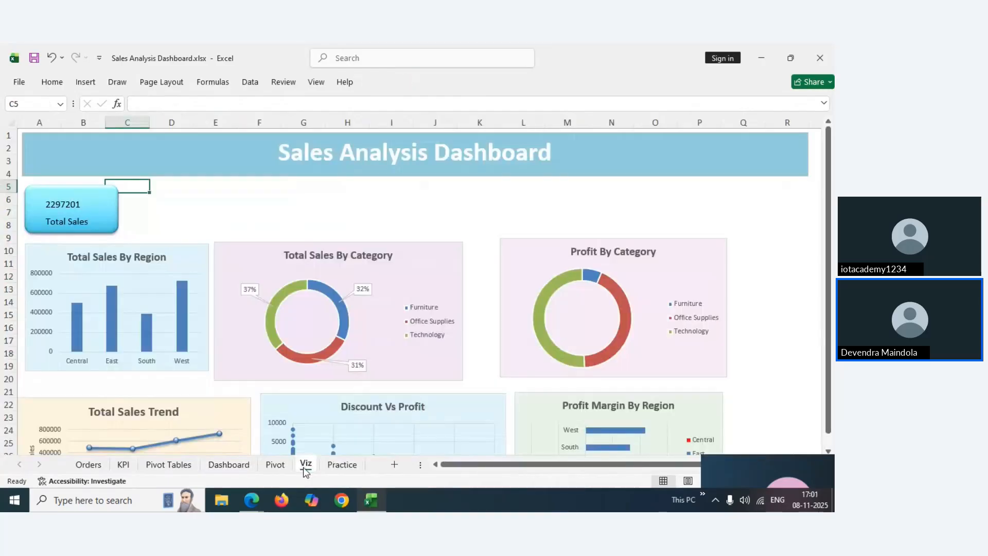
click(158, 211)
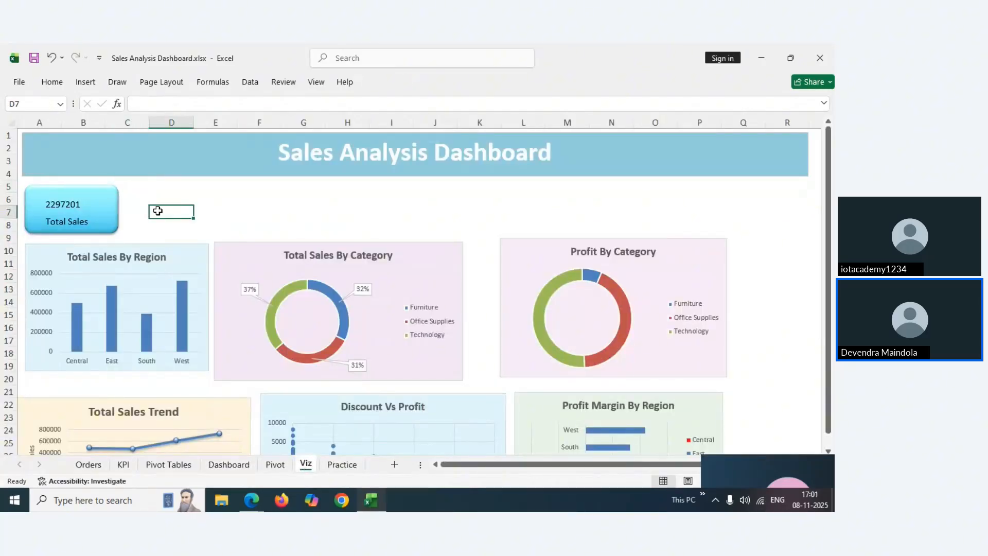
click(104, 202)
click(65, 207)
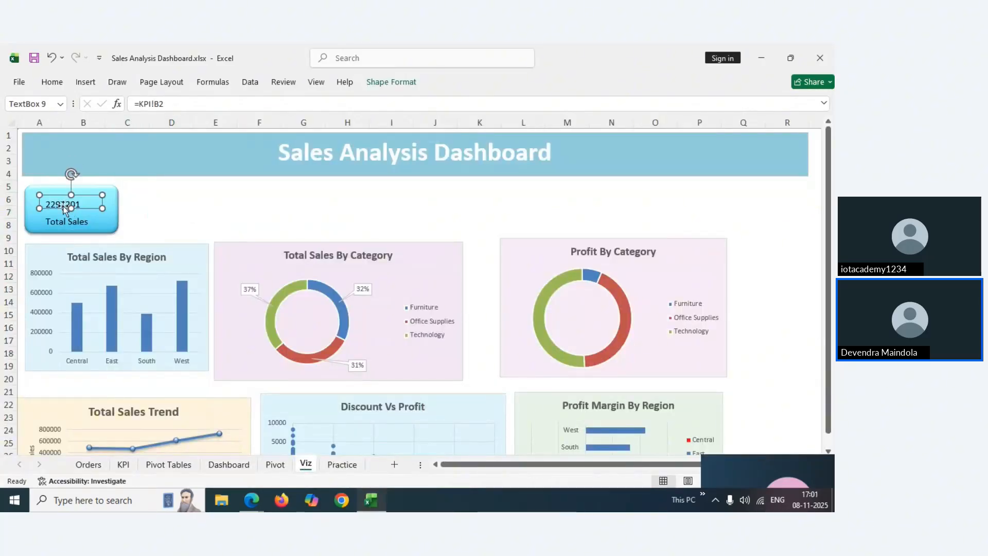
drag(63, 199, 68, 196)
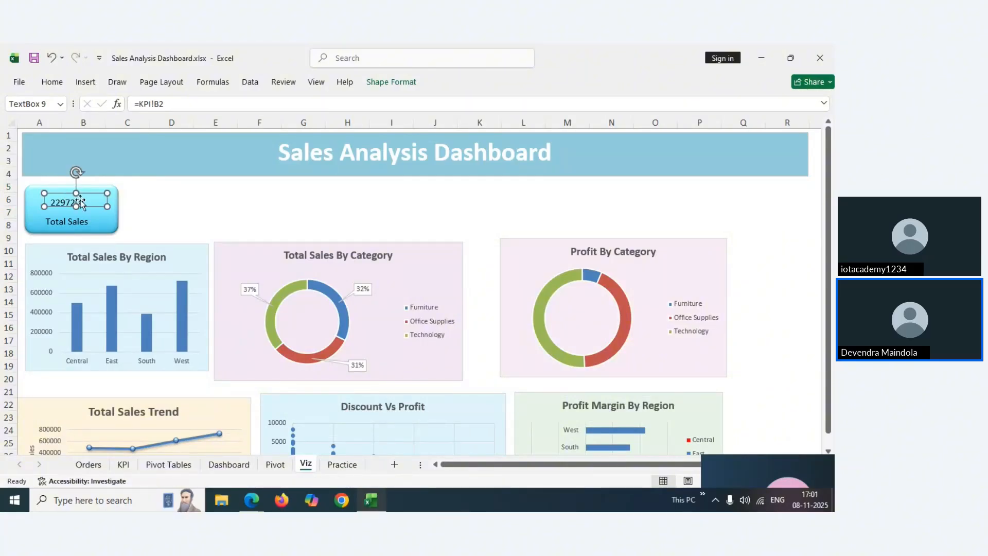
key(ctrl+b)
click(70, 221)
key(ctrl+b)
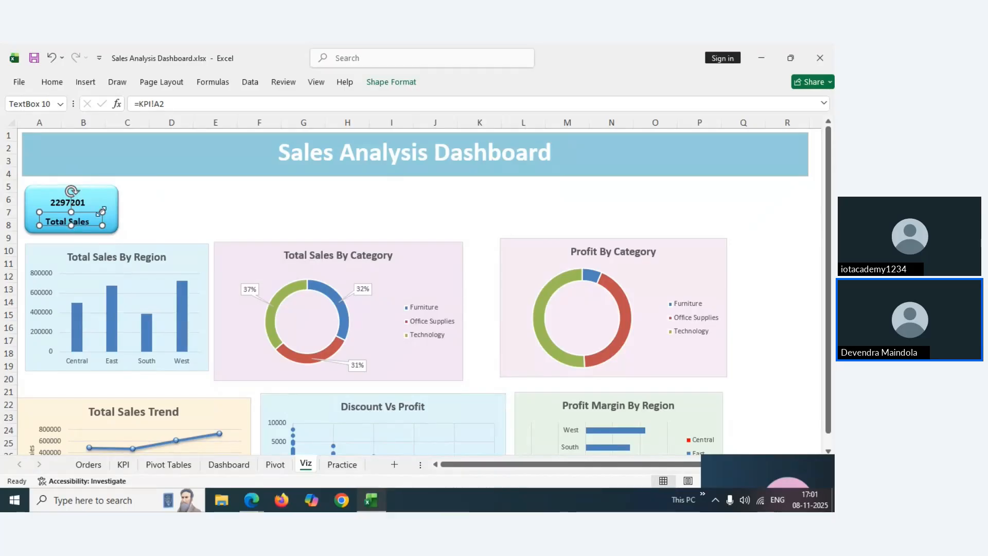
click(215, 186)
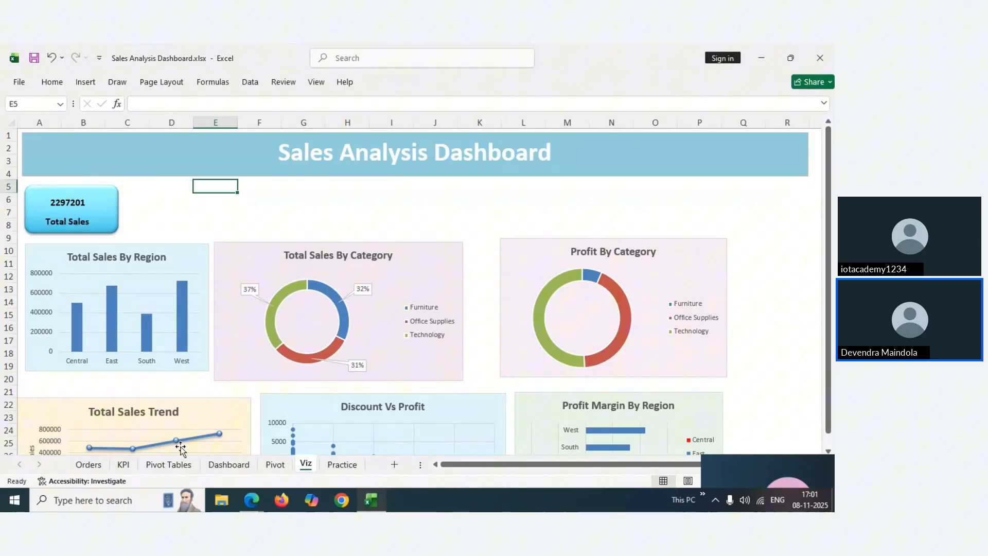
Compare with how the Dashboard sheet's Total Sales label is linked, then return to Viz
click(227, 464)
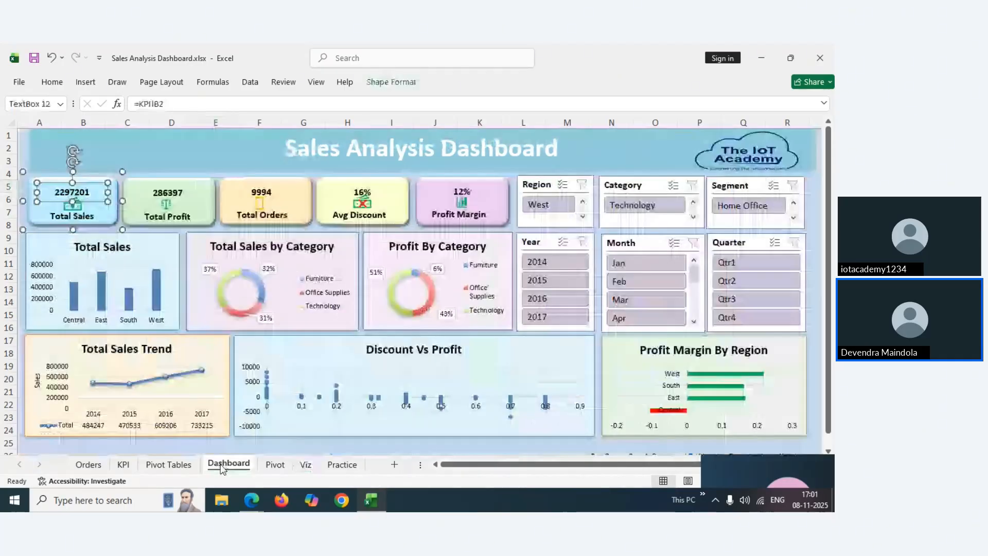
click(77, 211)
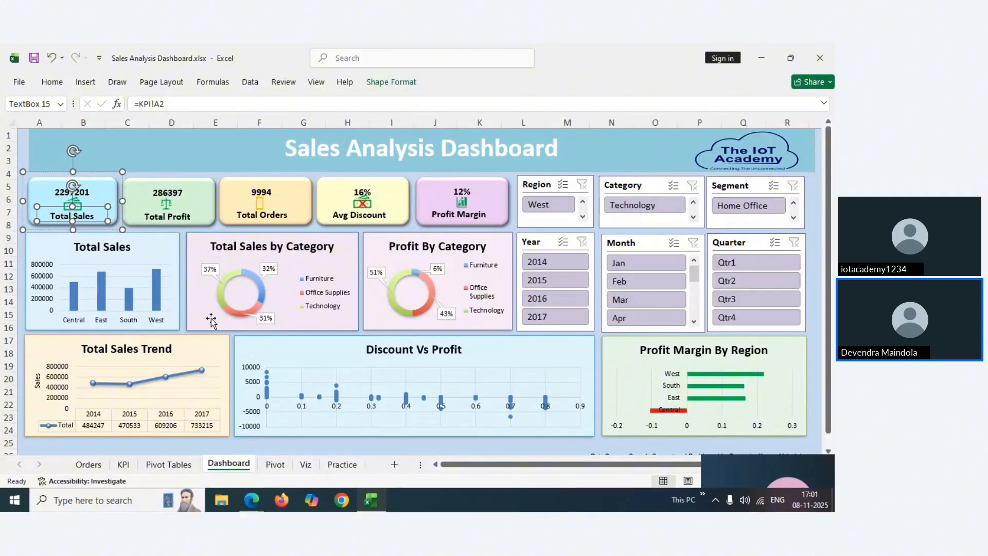
click(306, 464)
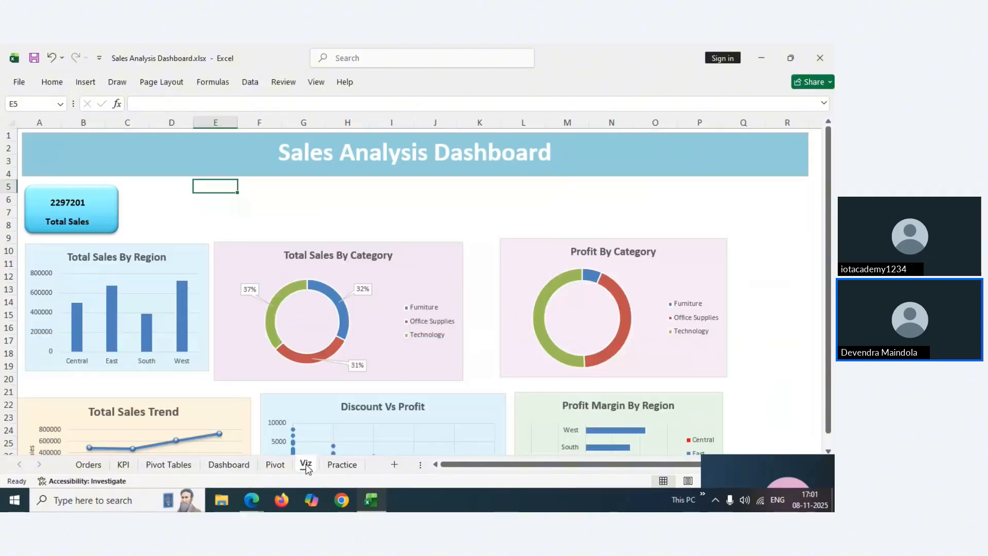
Insert the stacked-coins icon found by searching 'money' in the stock icons
click(85, 83)
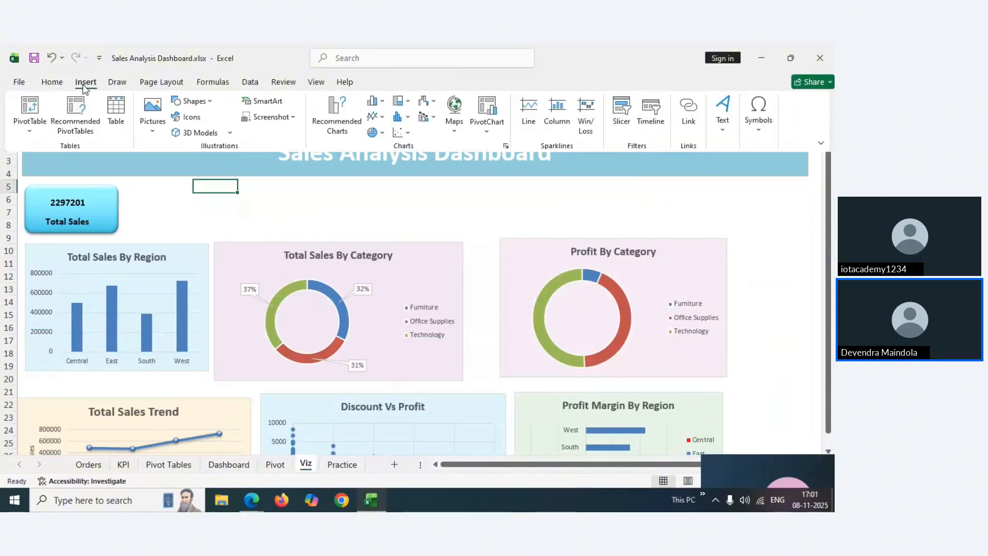
click(193, 118)
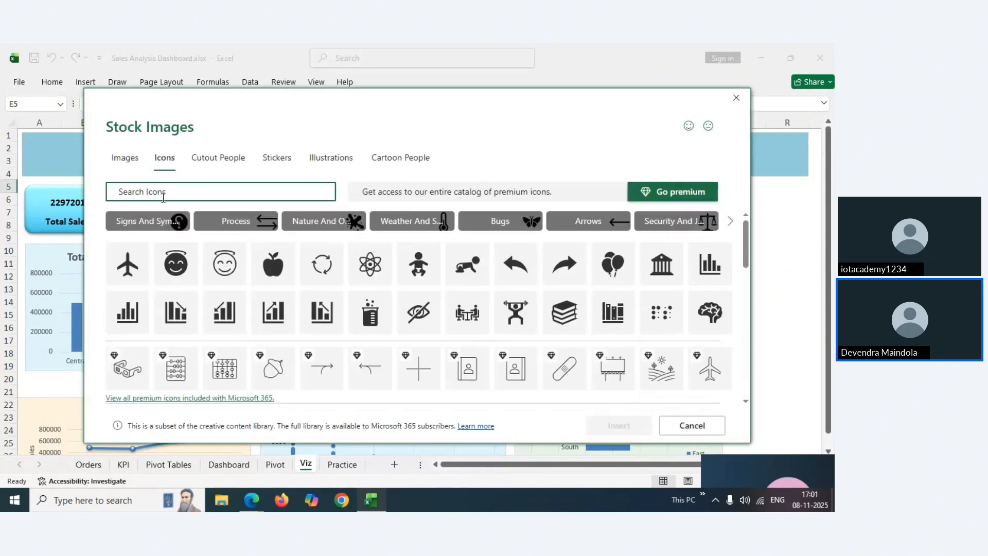
text(money)
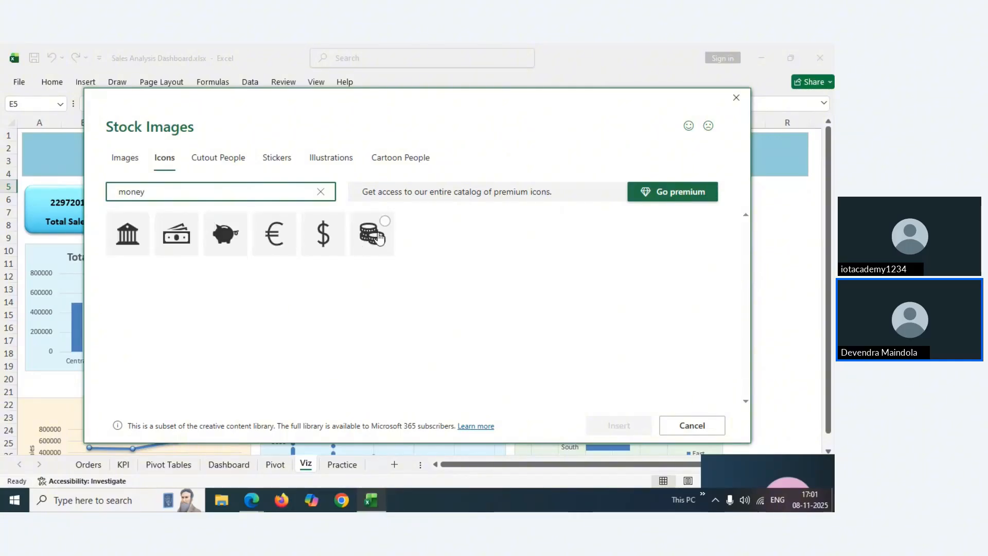
mouse_move(197, 247)
click(386, 223)
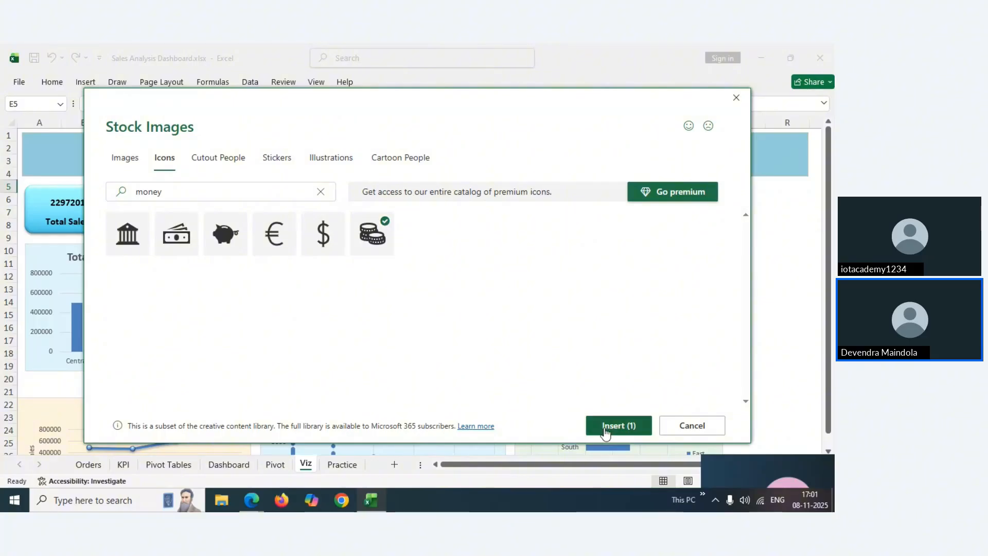
click(606, 428)
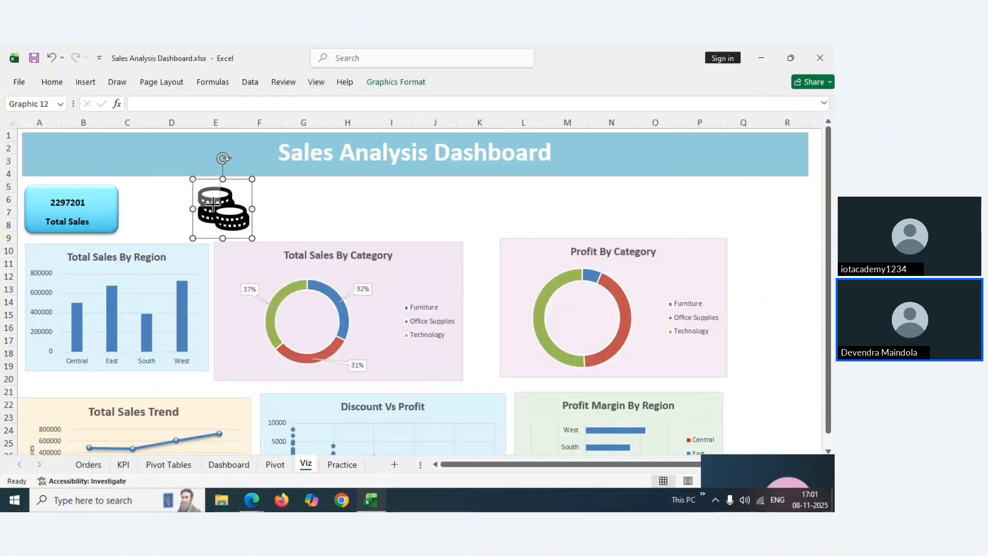
Shrink the coins icon to a small size and shift it lower left
drag(252, 238, 215, 200)
click(294, 208)
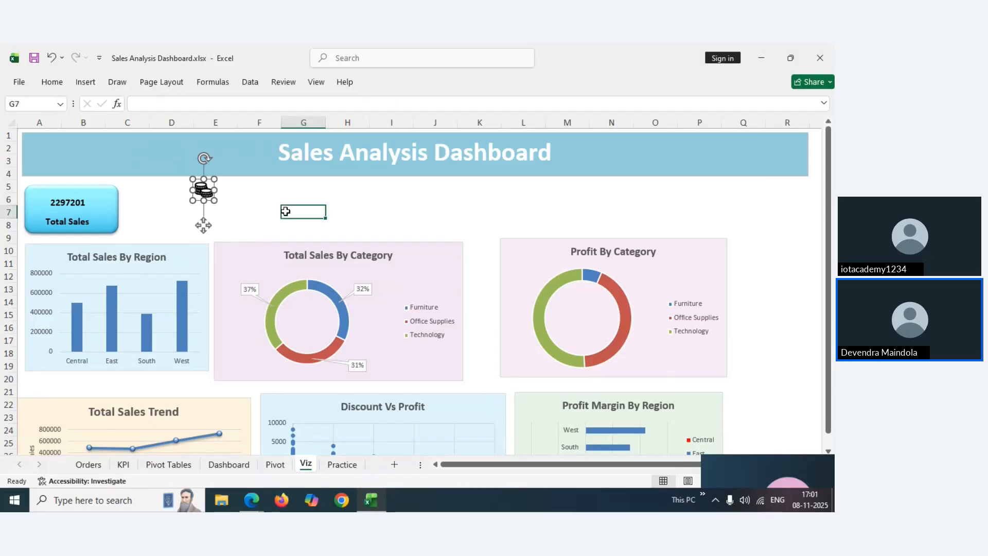
click(206, 191)
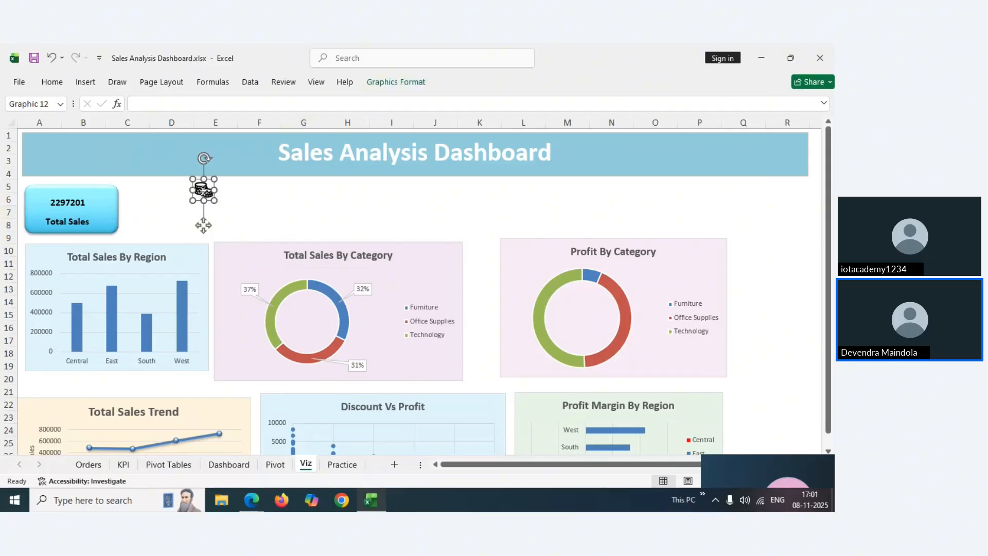
drag(204, 191, 193, 219)
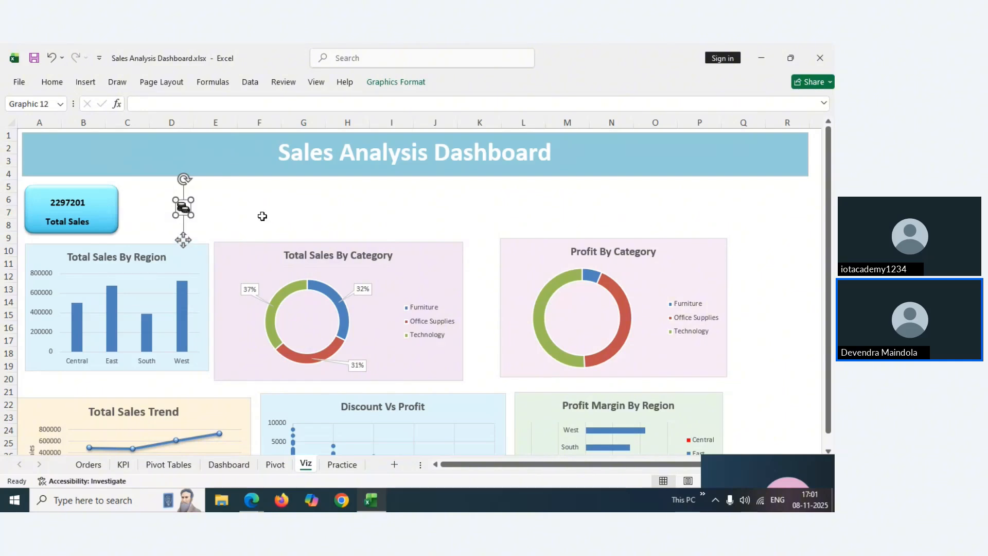
click(263, 216)
click(184, 209)
Colour the coins icon green and place it on the Total Sales card below 2297201
click(52, 83)
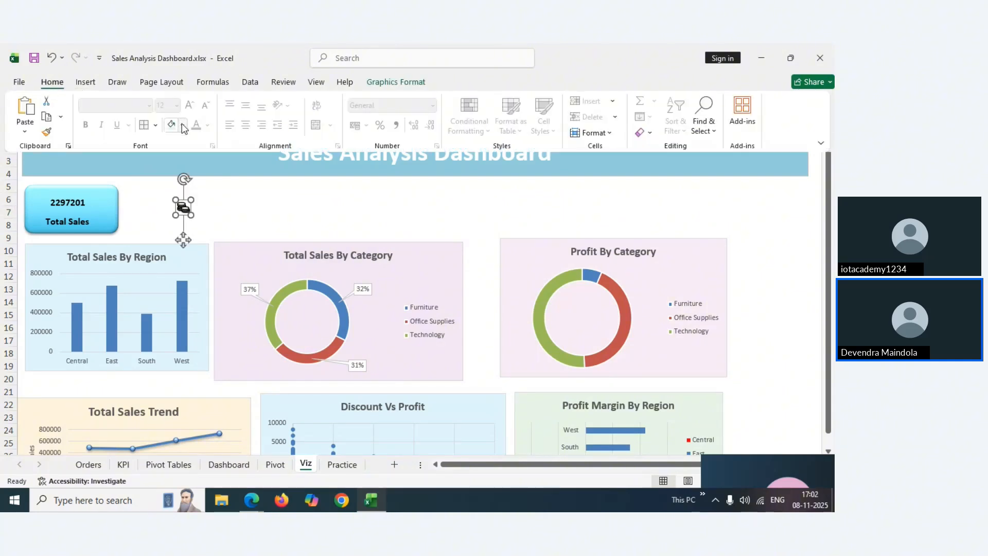
click(184, 127)
click(258, 329)
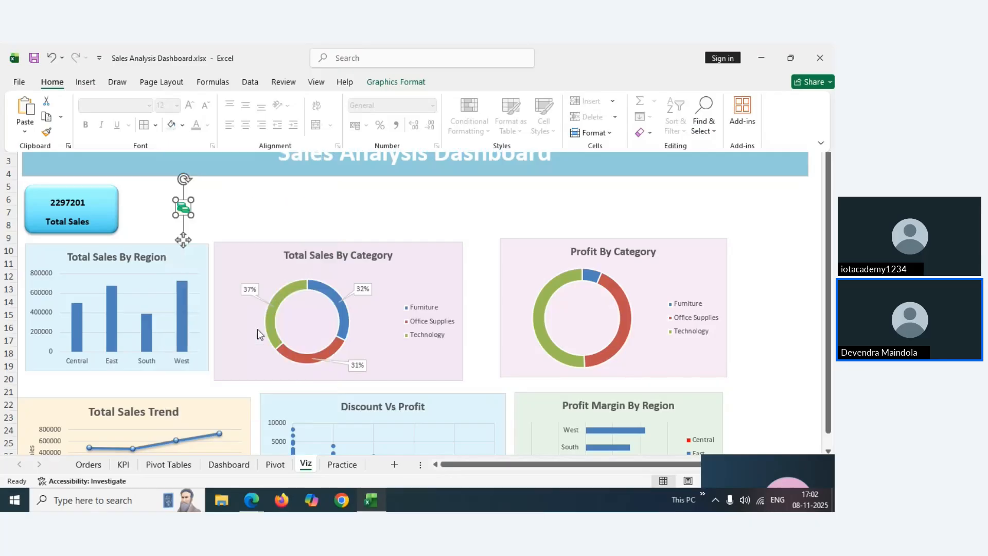
click(232, 212)
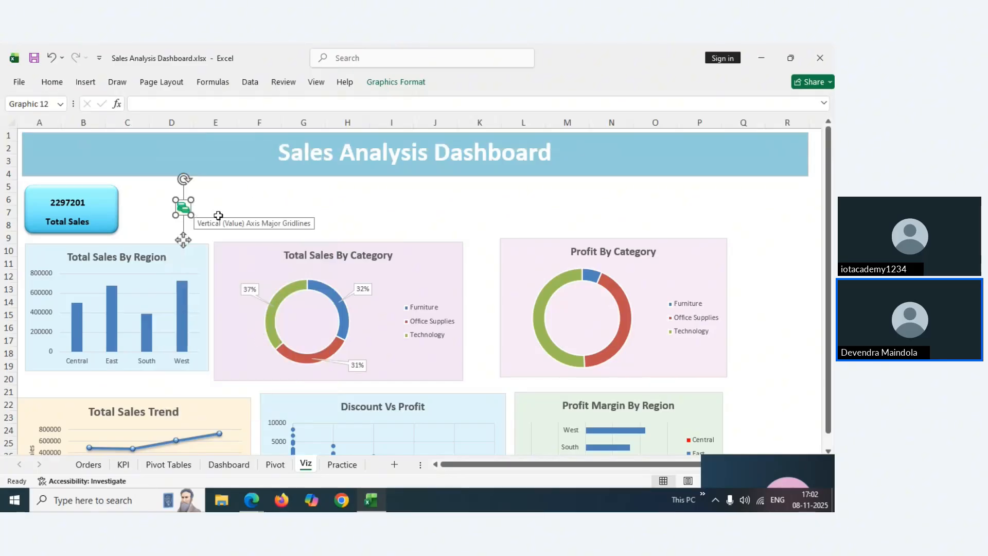
click(118, 208)
drag(180, 209, 70, 214)
click(163, 210)
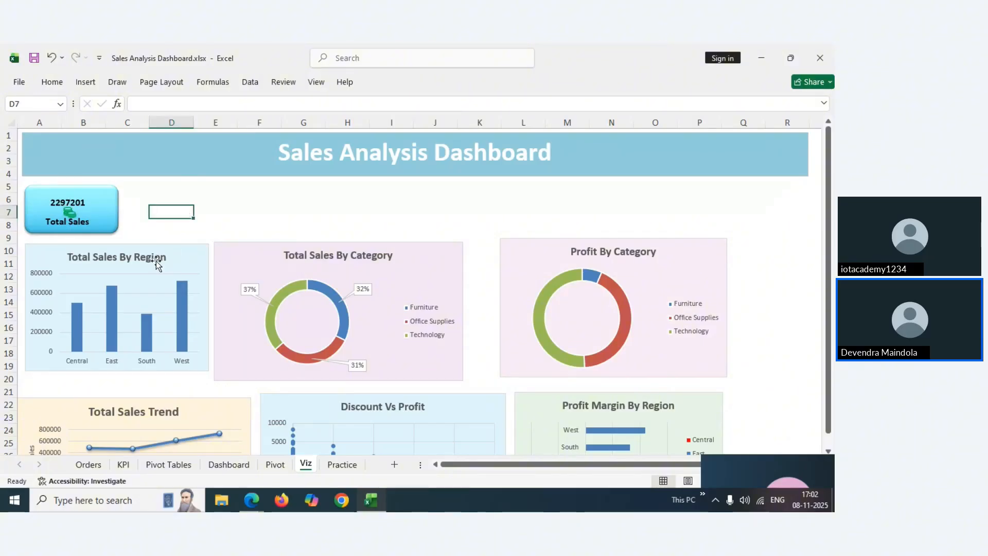
Open Format Shape for the Total Sales card, view its Effects settings, then close the pane
click(107, 209)
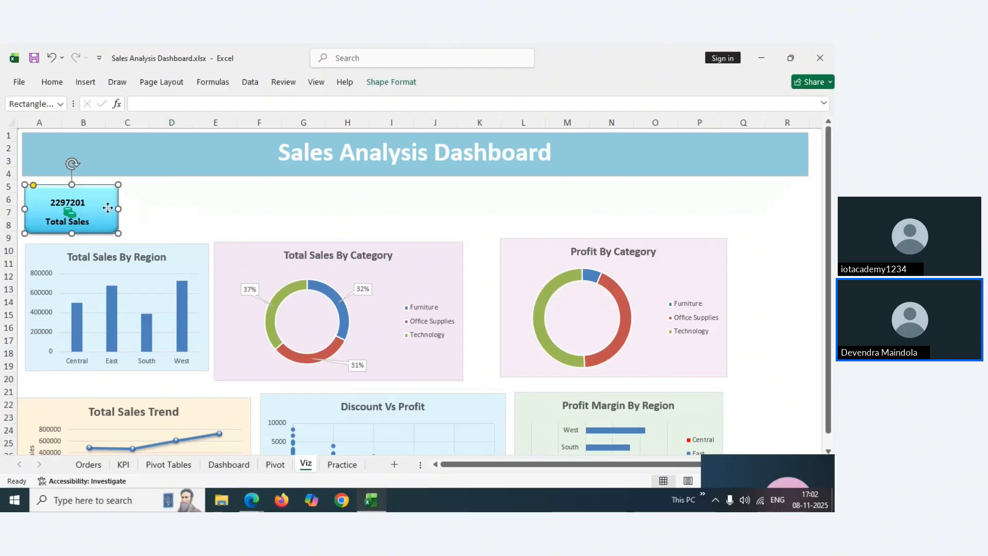
right_click(107, 208)
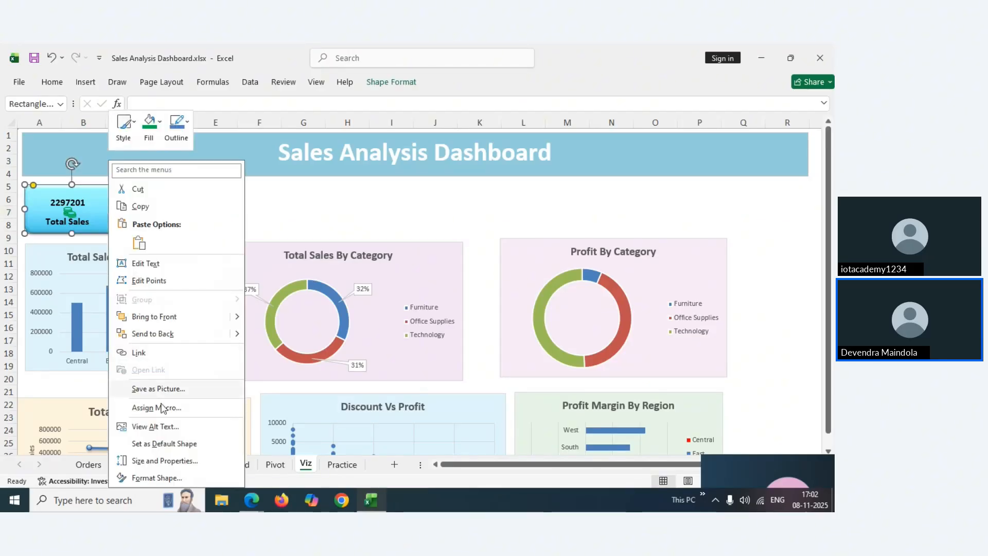
click(149, 480)
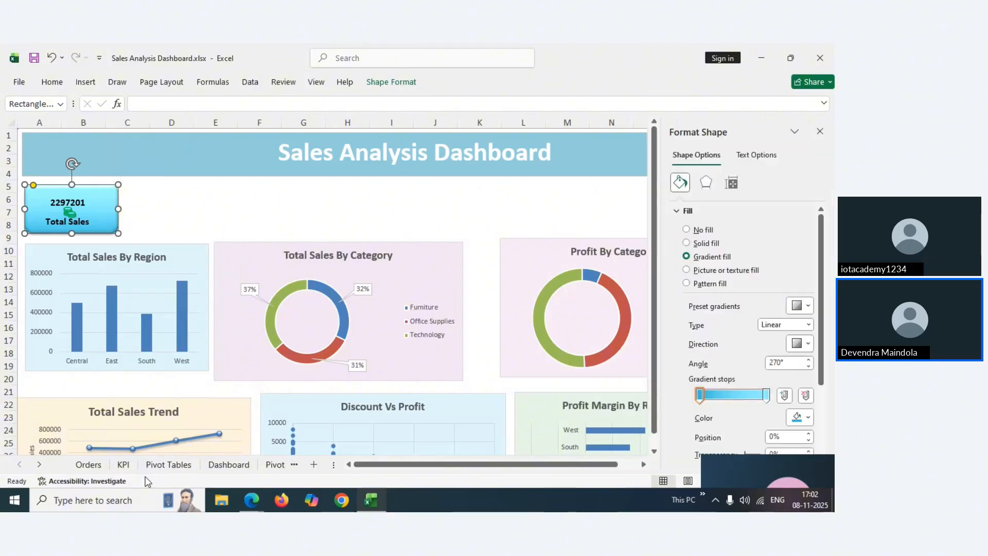
click(707, 182)
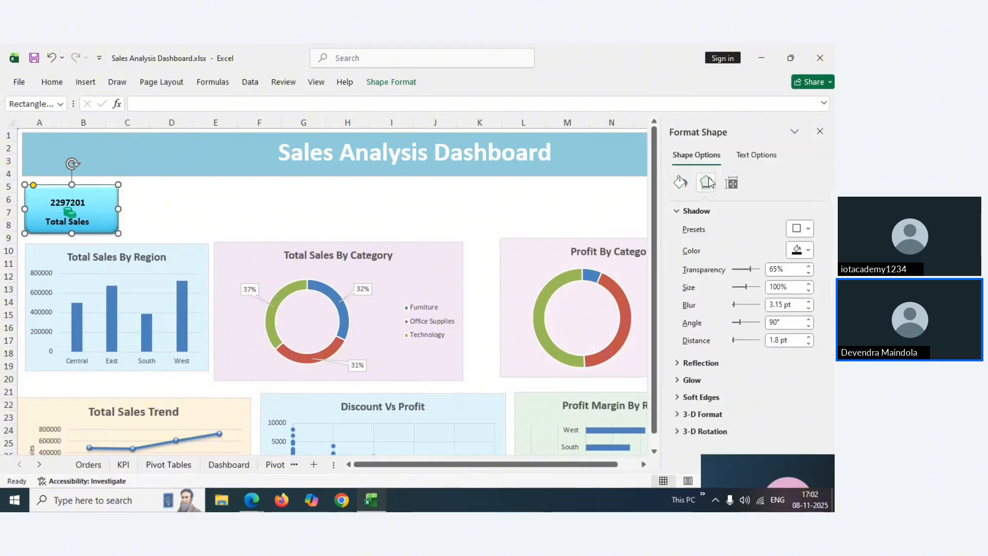
click(820, 131)
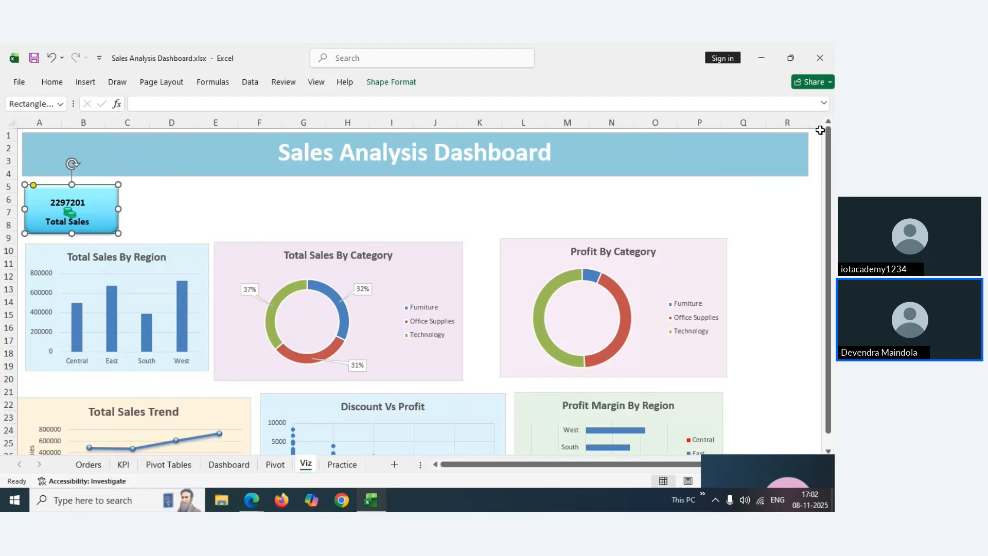
Apply the first Outer shadow preset to the outer Total Sales card shape
click(189, 221)
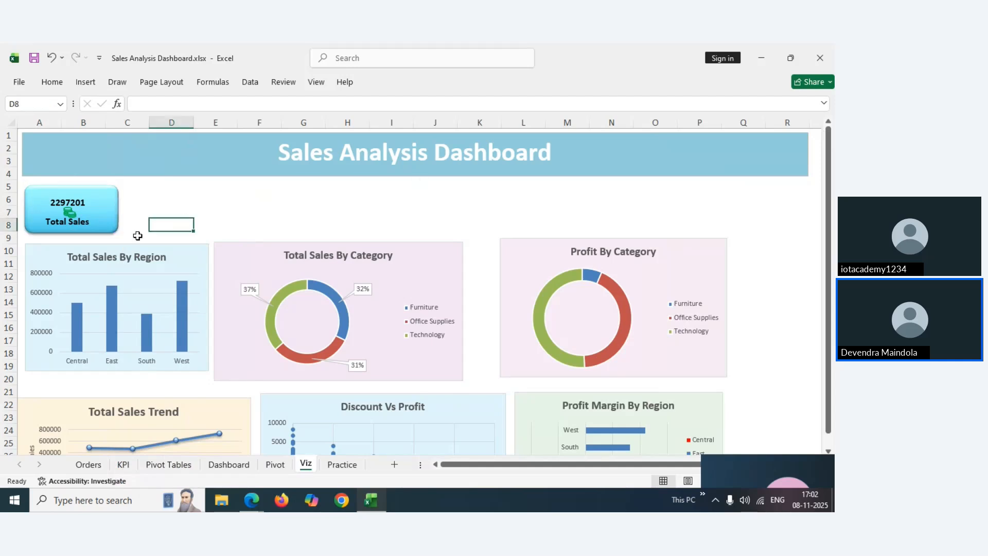
click(98, 215)
click(108, 198)
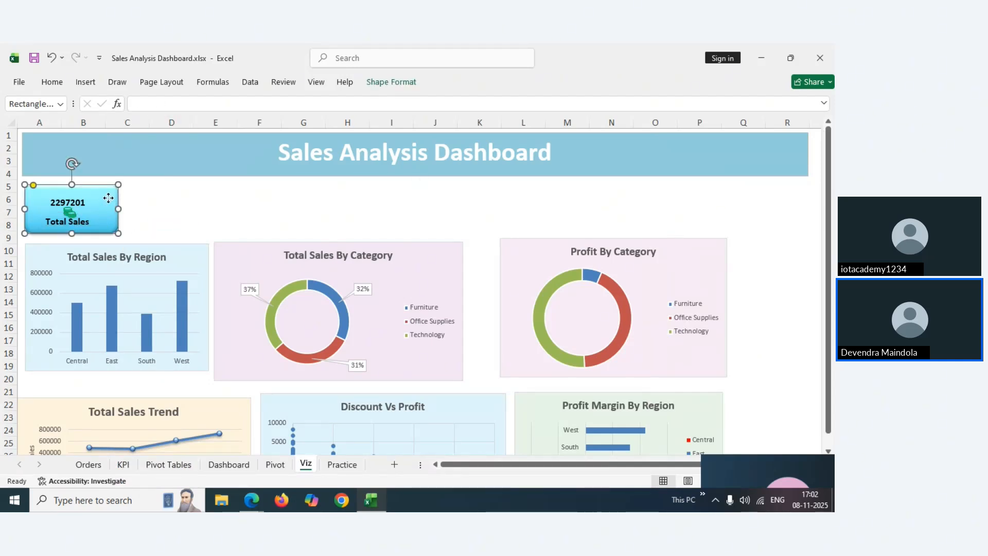
right_click(109, 199)
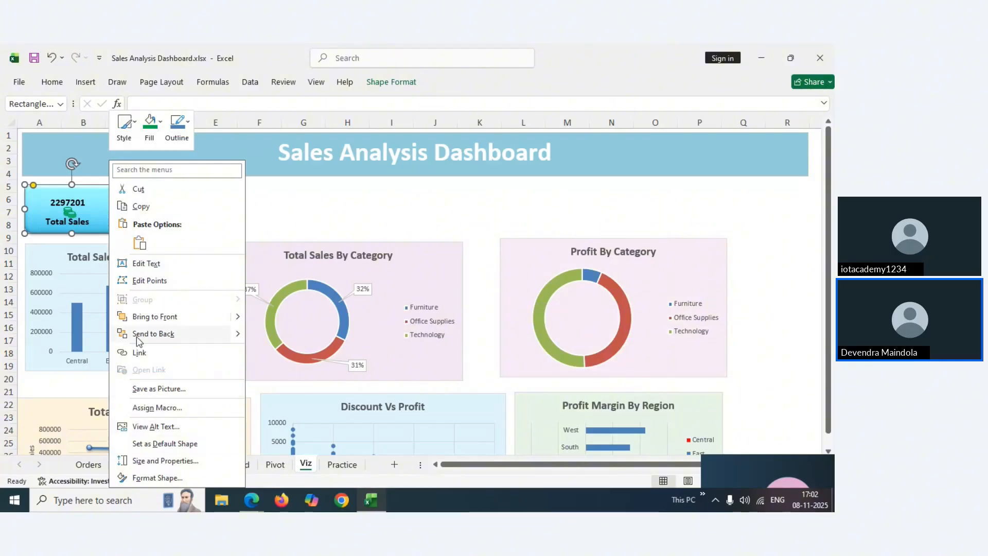
click(147, 479)
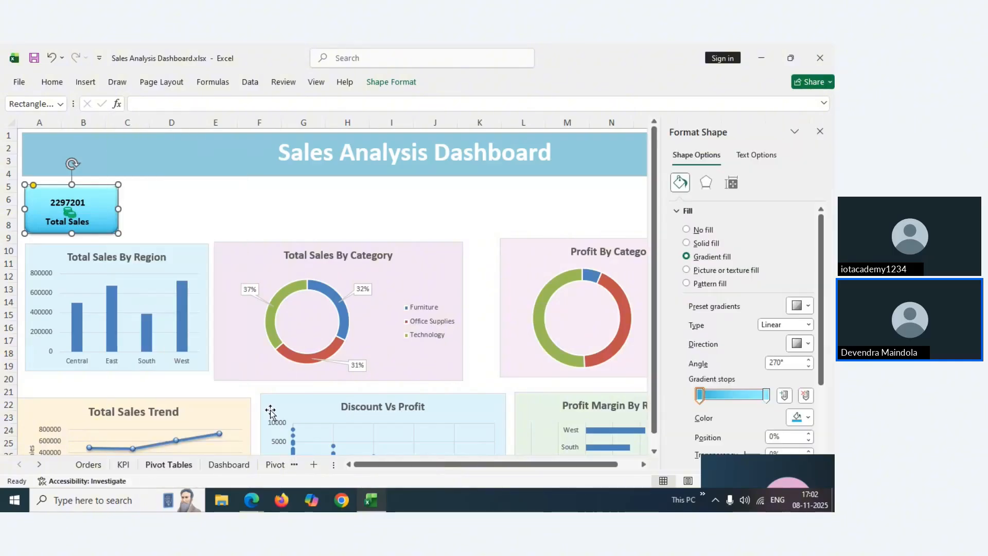
click(706, 183)
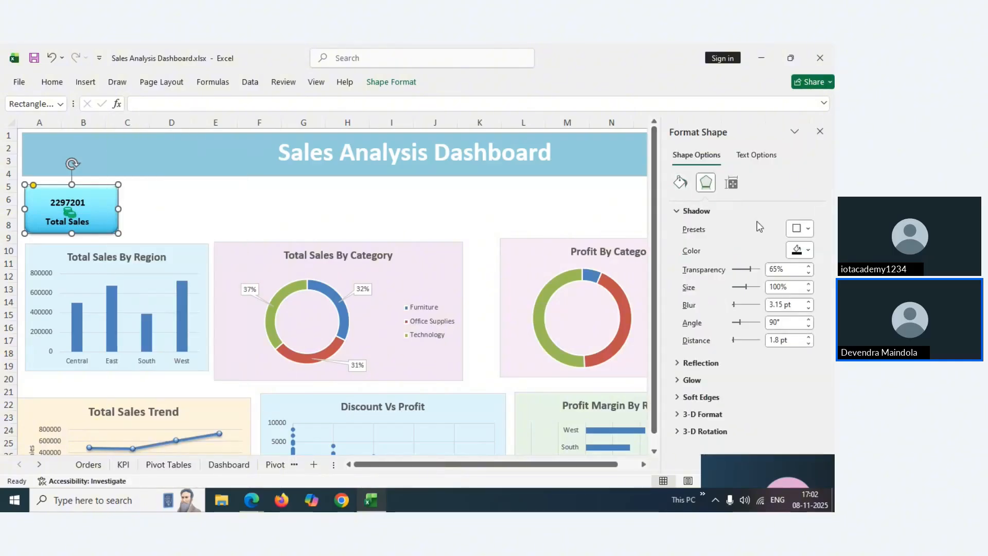
click(806, 228)
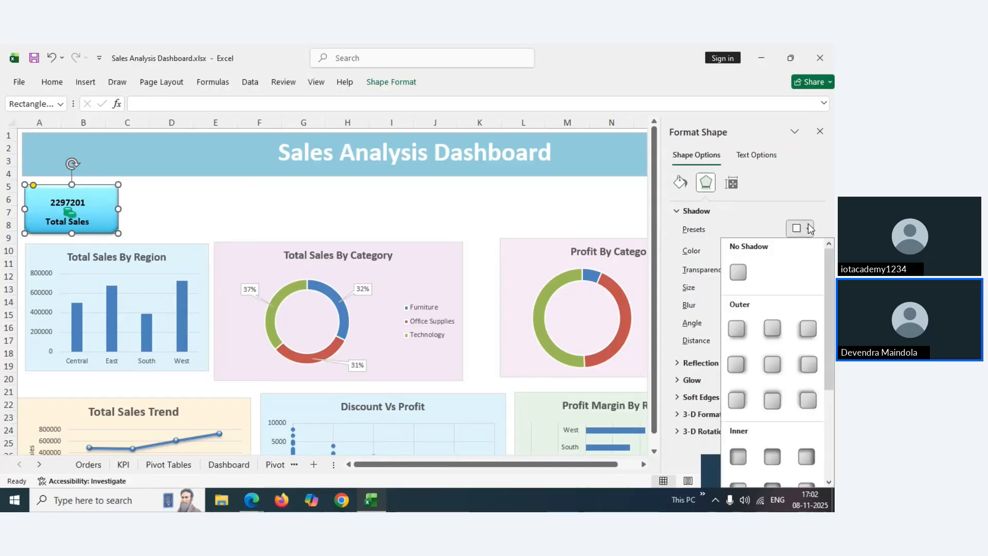
click(738, 330)
click(210, 235)
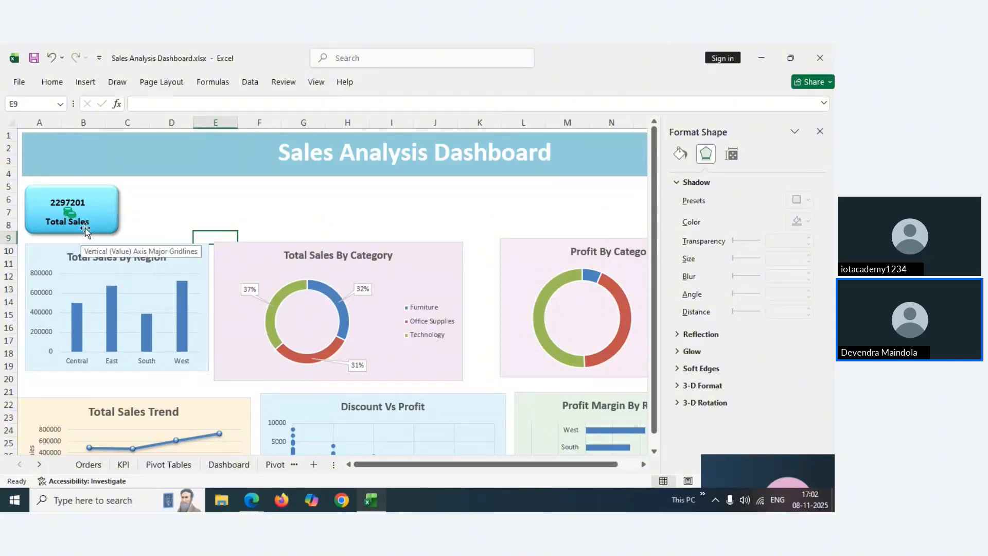
click(123, 464)
click(228, 464)
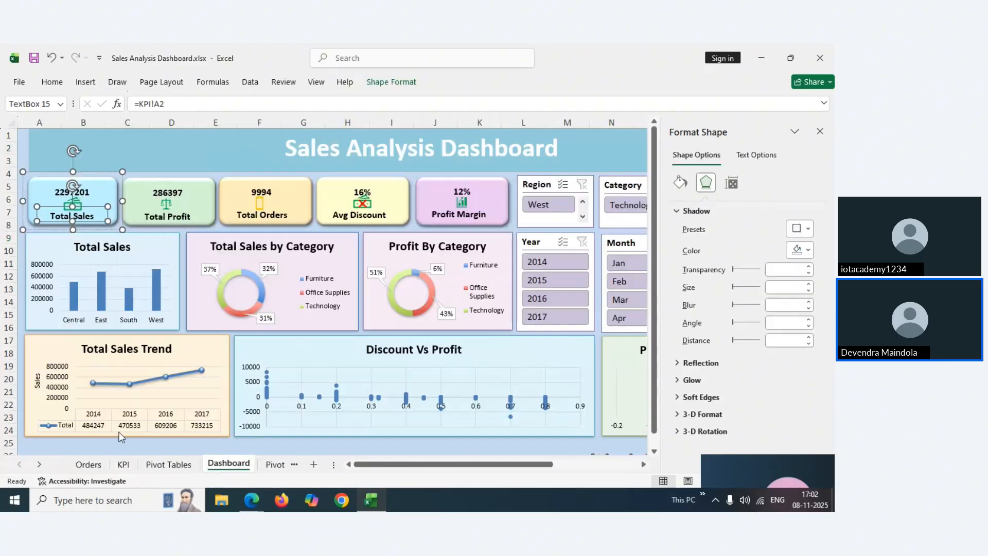
click(123, 464)
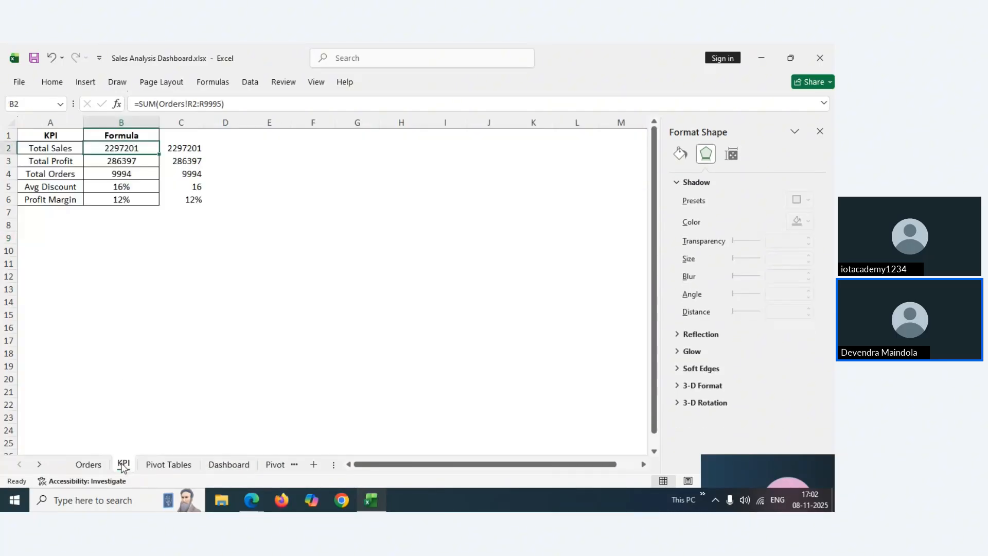
click(130, 161)
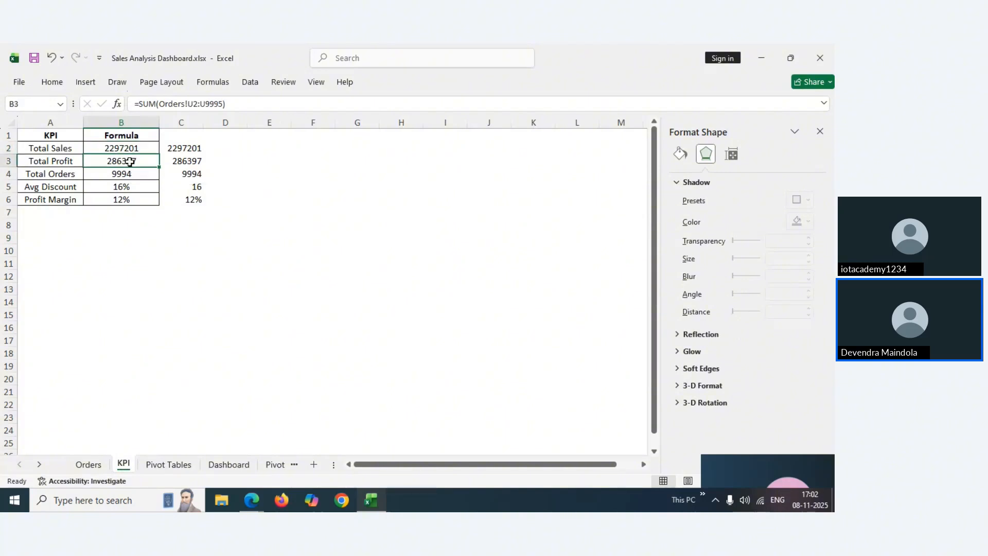
click(57, 162)
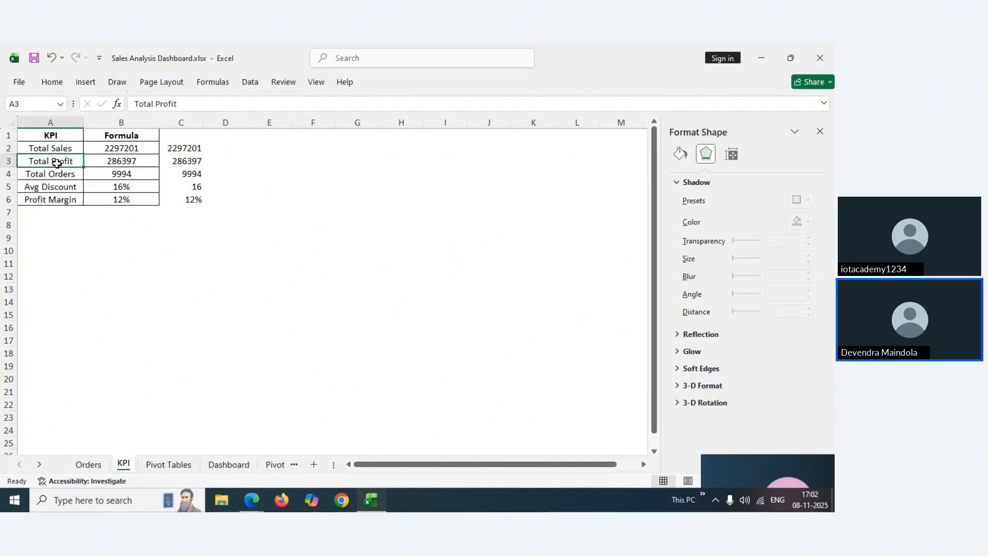
click(223, 465)
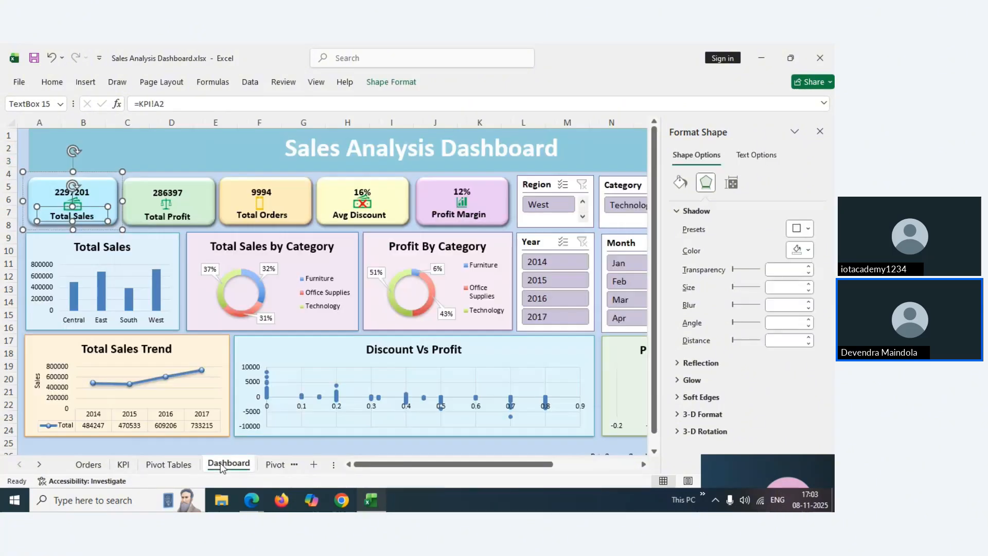
click(20, 147)
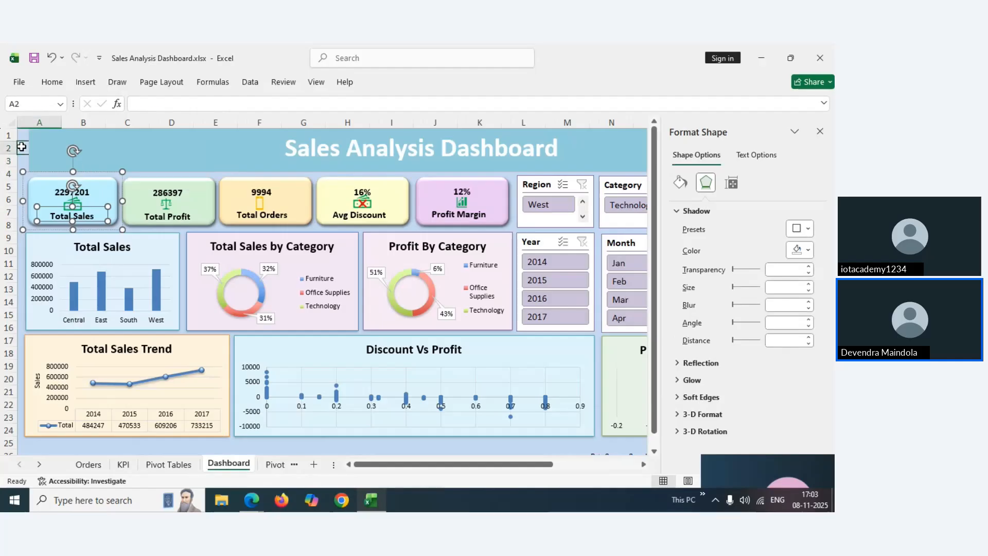
click(202, 201)
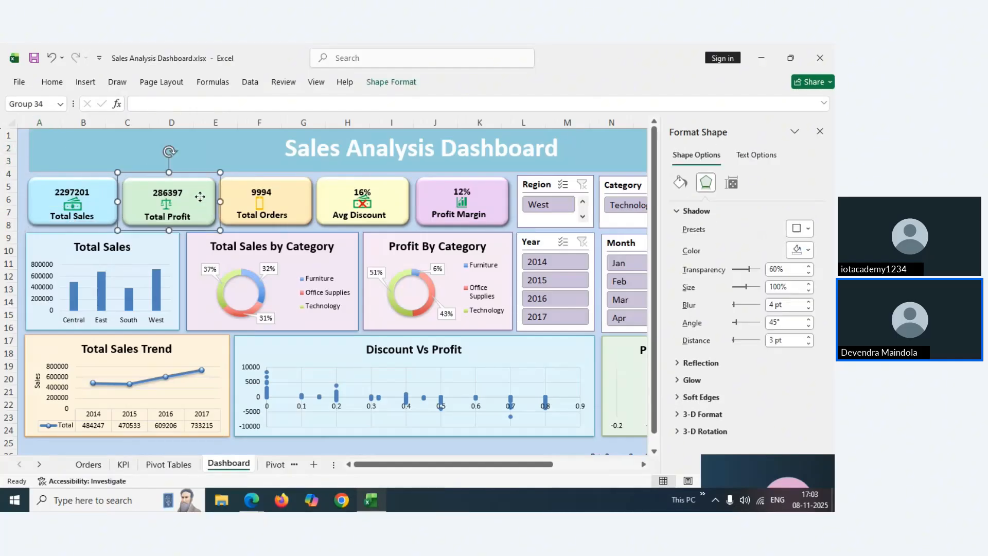
ctrl+click(291, 202)
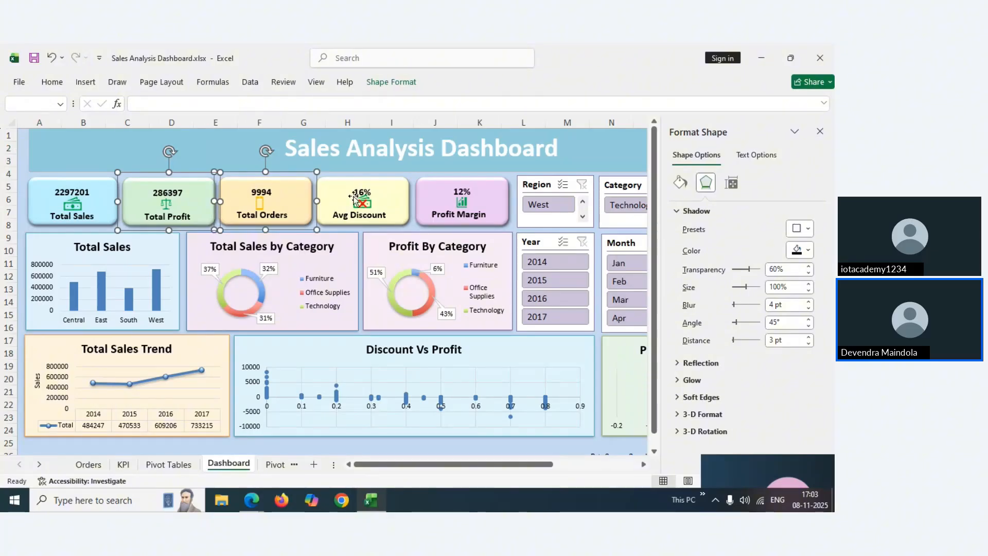
ctrl+click(394, 196)
click(486, 192)
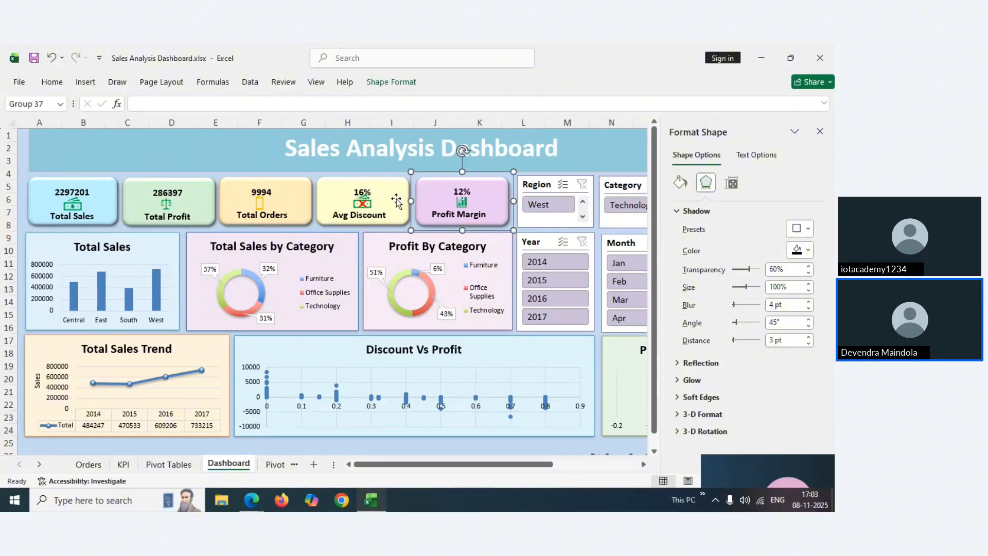
click(189, 203)
ctrl+click(308, 195)
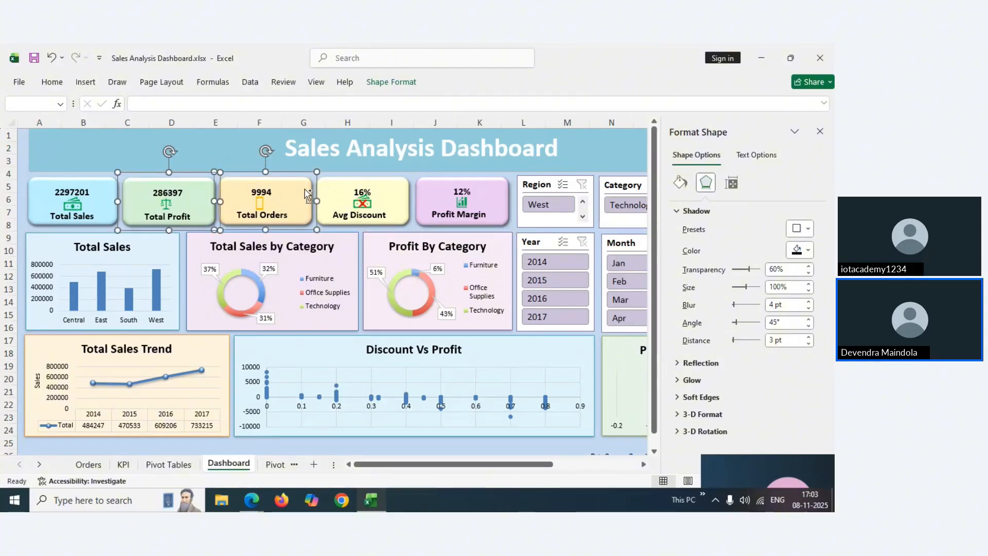
ctrl+click(391, 193)
ctrl+click(498, 197)
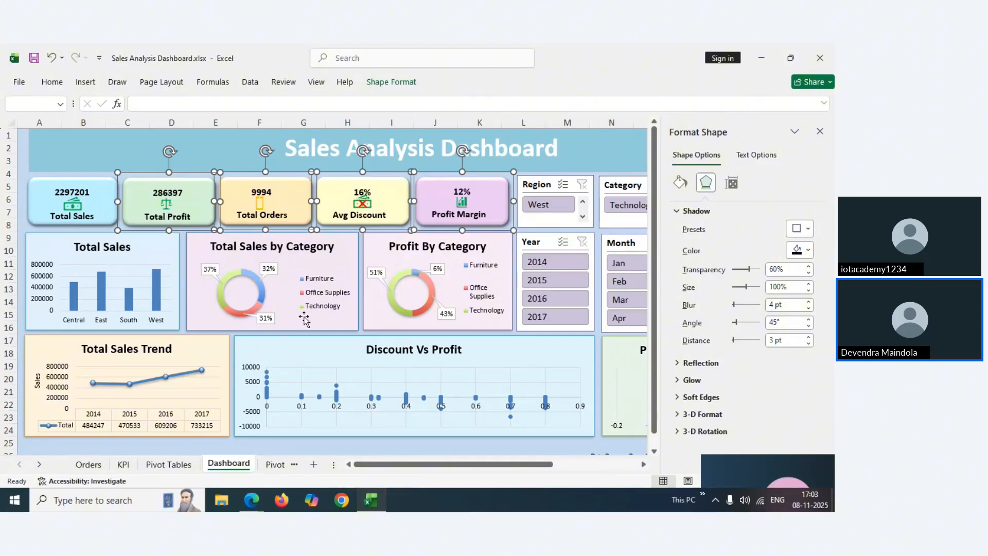
scroll(273, 469, down, 1)
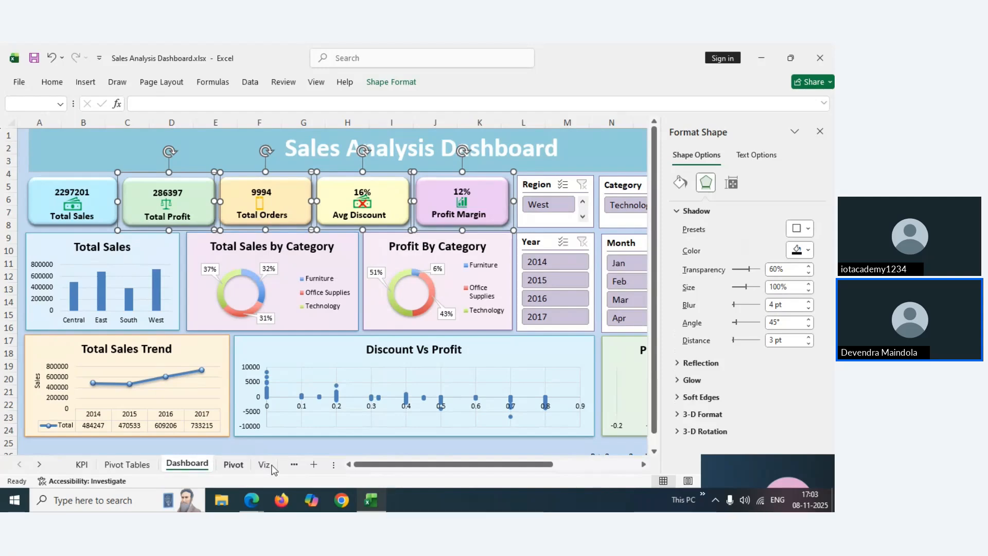
click(273, 469)
Paste the four copied KPI cards with Ctrl+V and align them in a row next to Total Sales
click(263, 468)
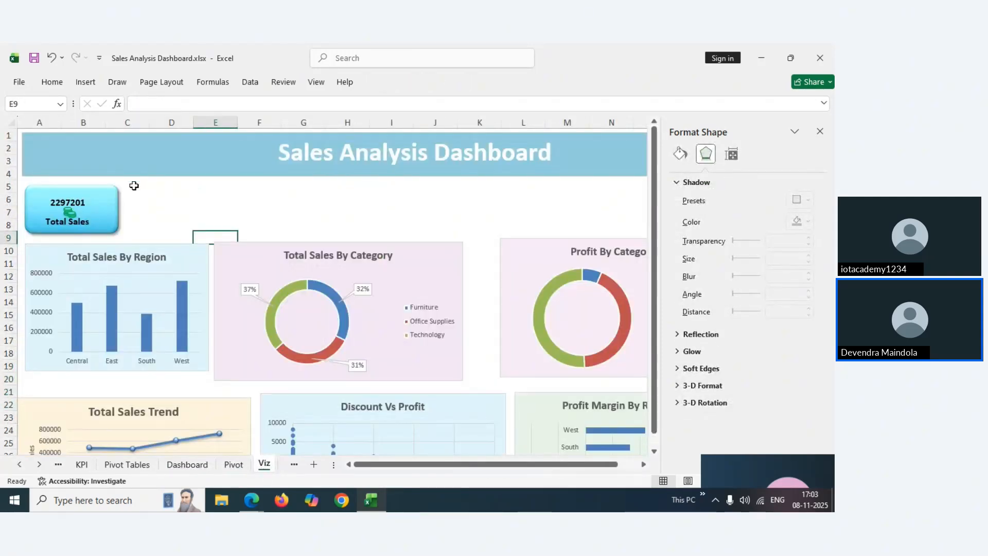
key(ctrl+v)
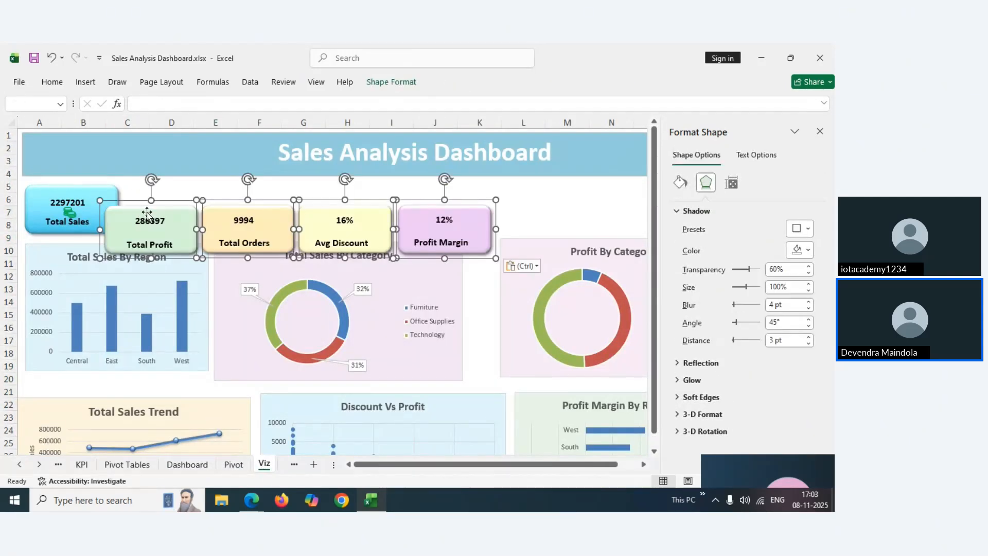
drag(171, 213, 190, 197)
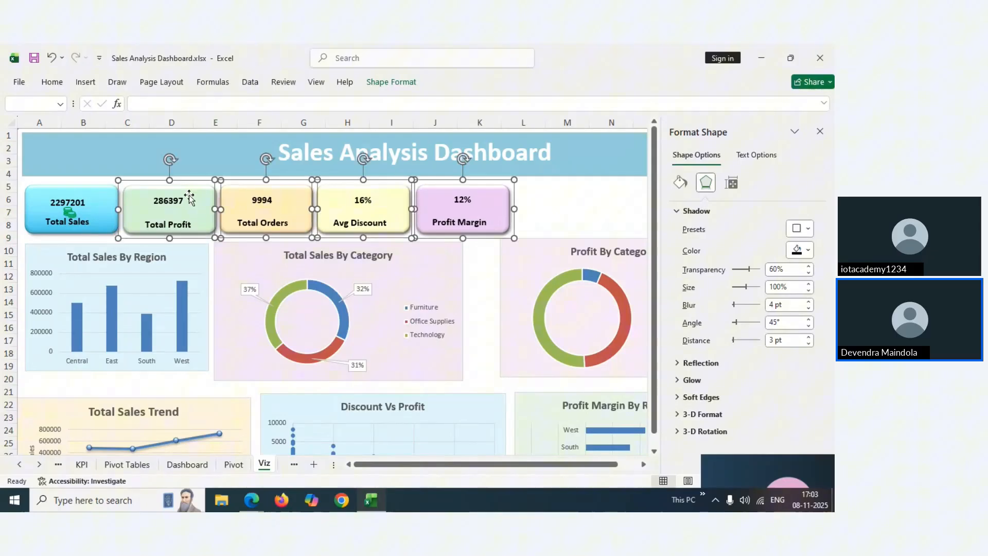
click(536, 192)
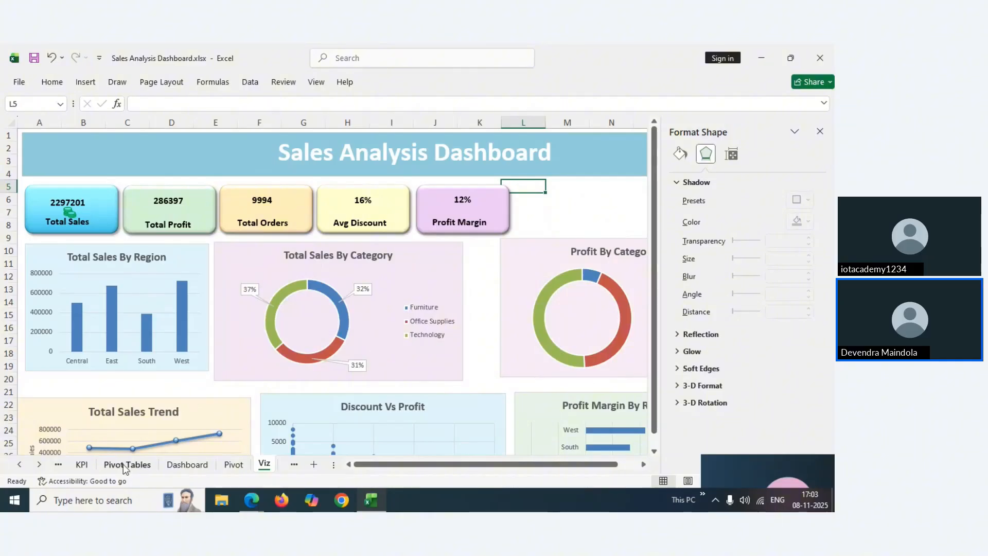
Close the Format Shape pane and inspect the Dashboard's Total Profit card and its scales icon
click(822, 132)
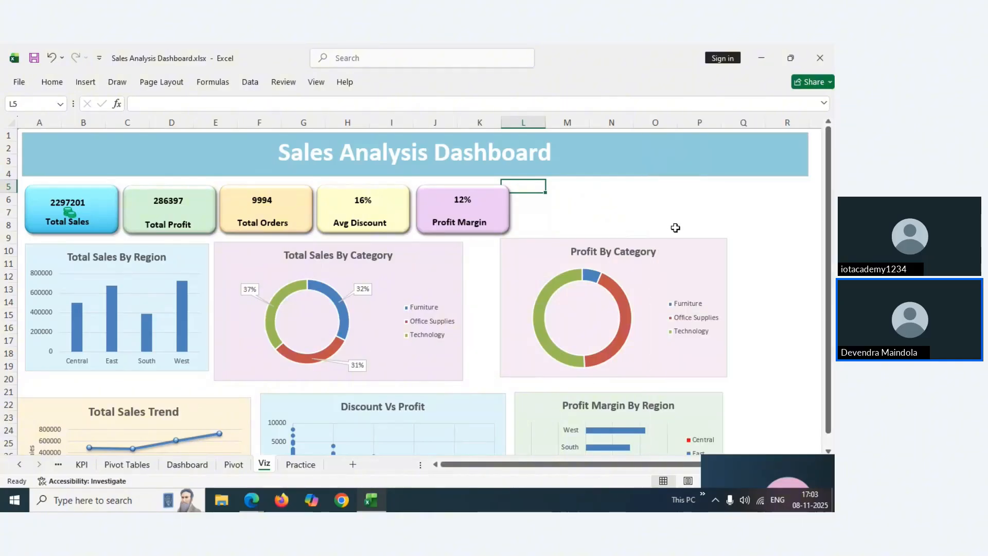
click(189, 466)
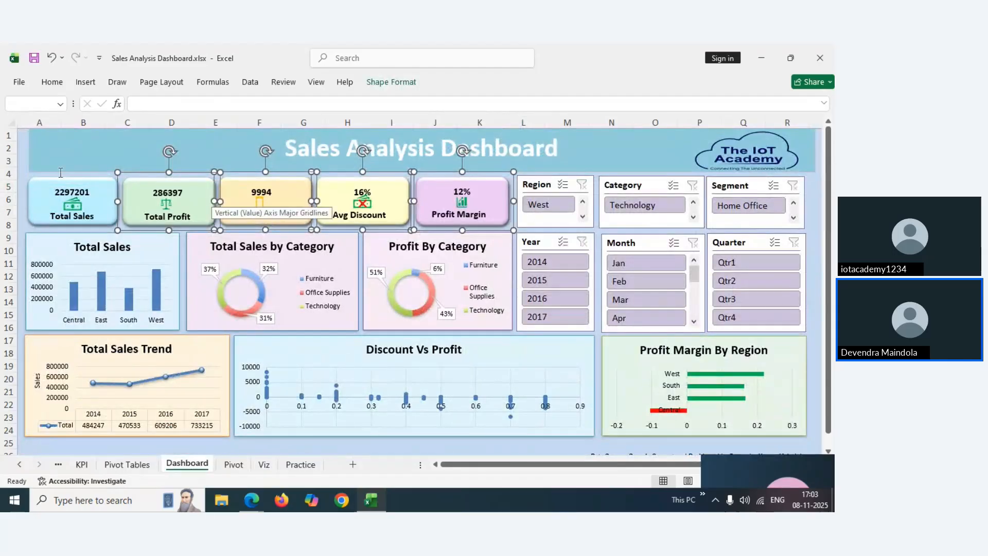
click(24, 176)
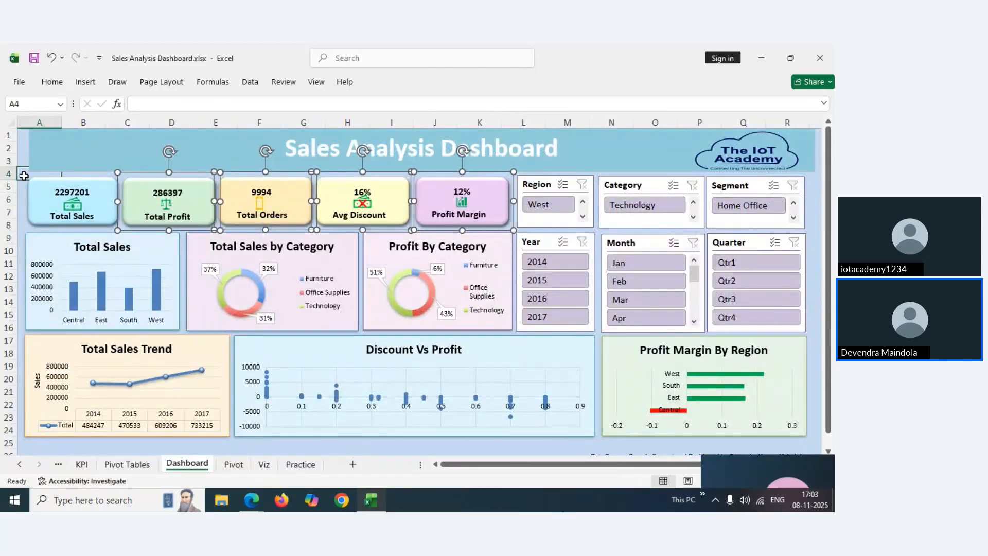
click(202, 188)
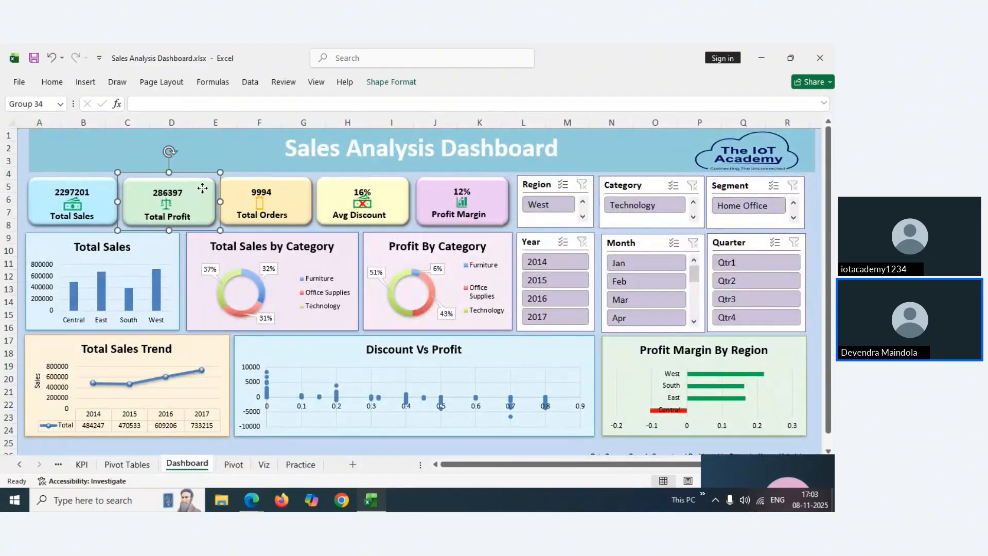
click(169, 211)
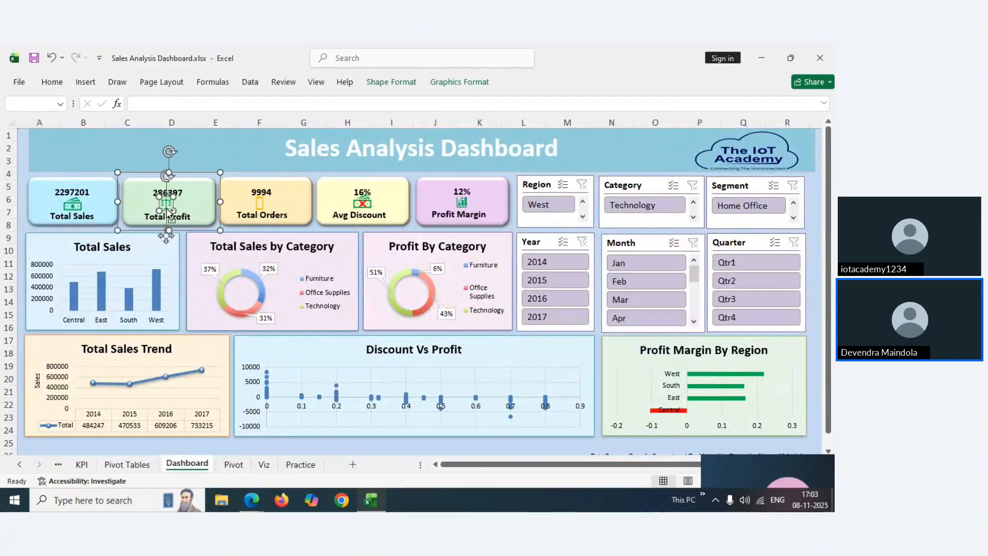
ctrl+click(287, 184)
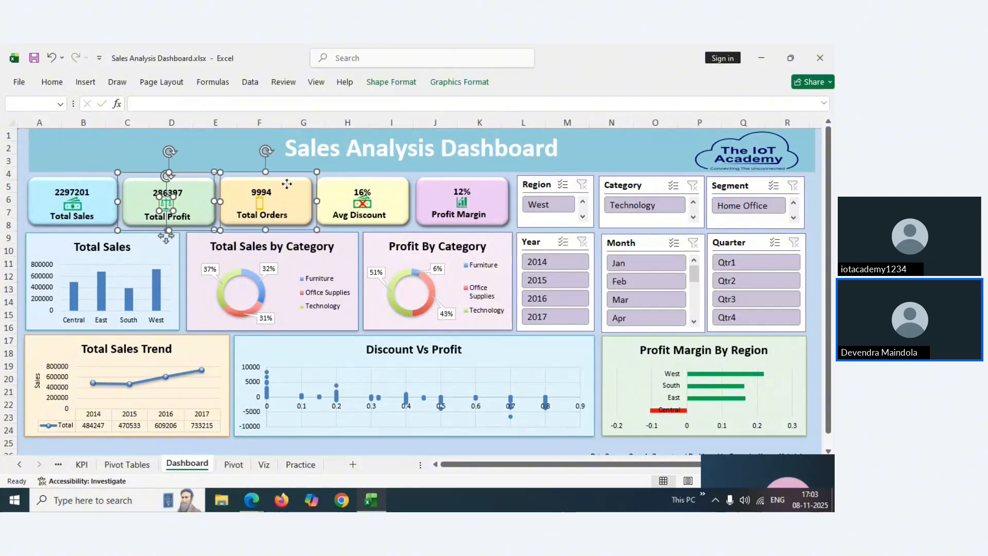
ctrl+click(260, 203)
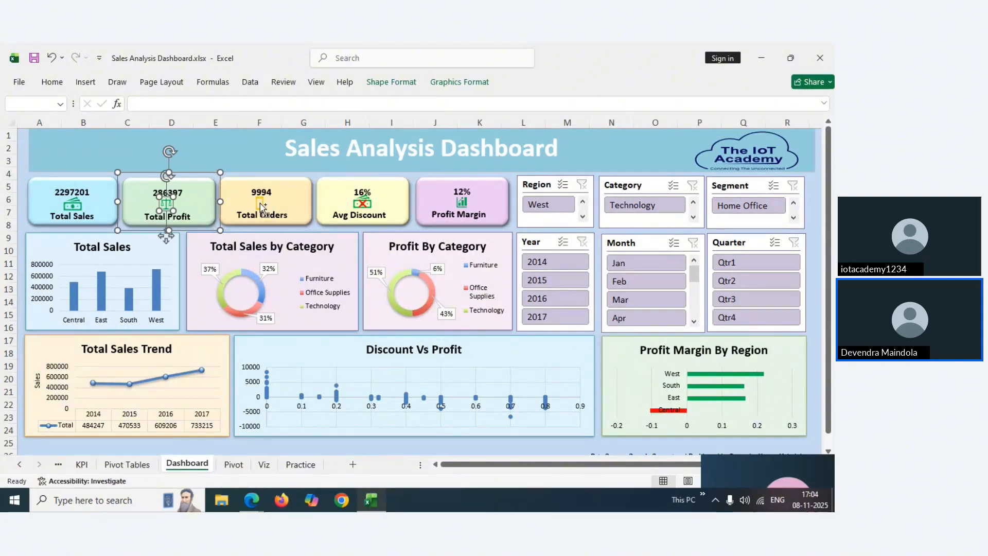
click(242, 181)
click(199, 193)
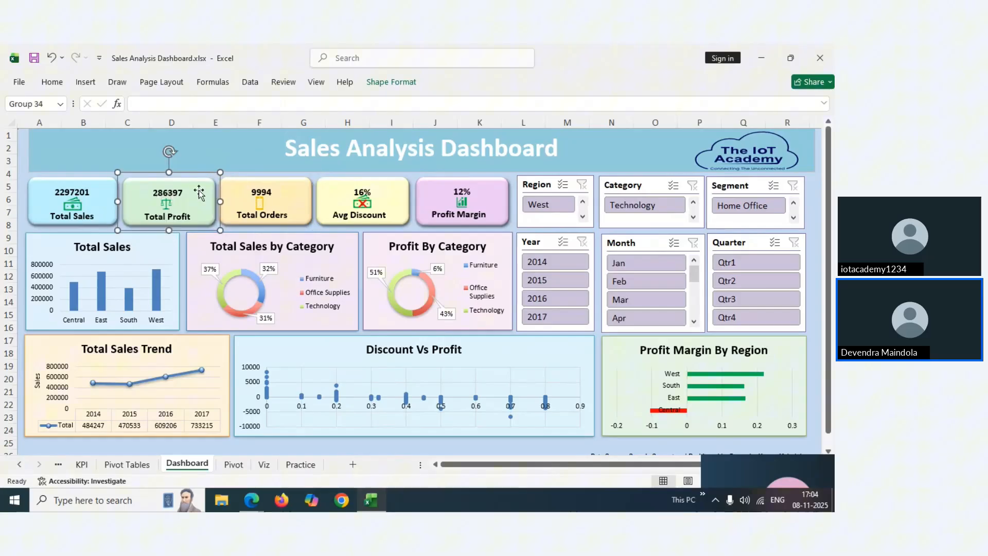
click(161, 210)
click(166, 206)
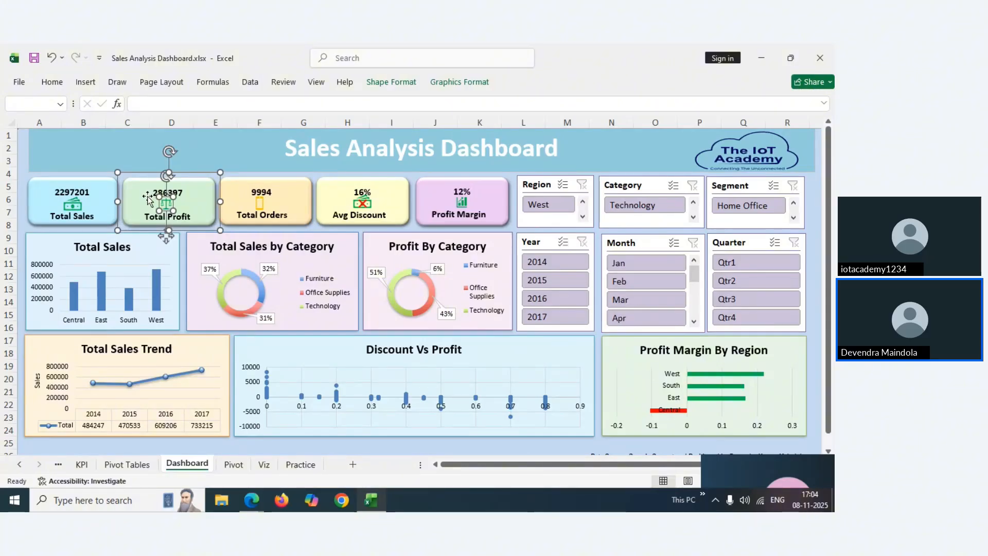
Glance at the Pivot and Practice sheets, then select the Total Profit card on Viz
click(227, 465)
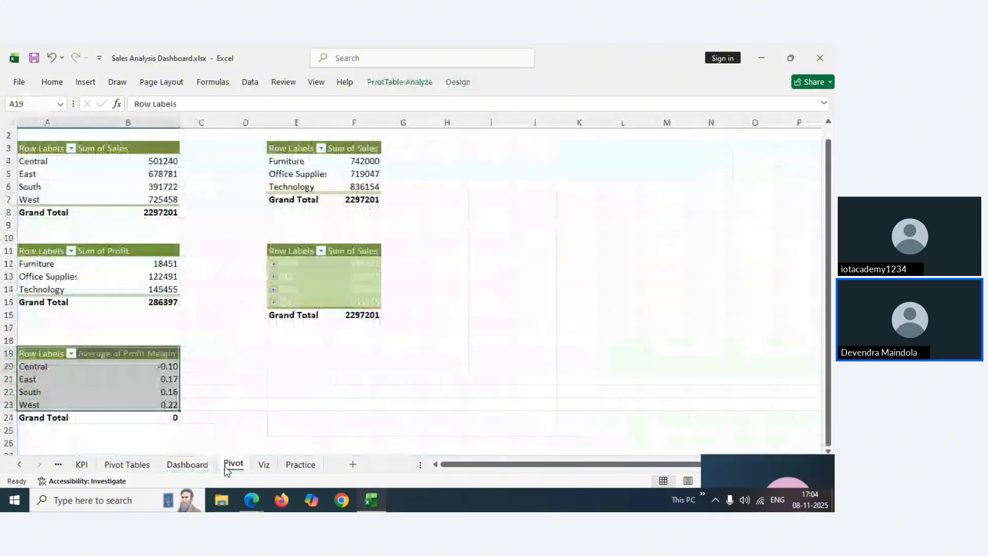
click(290, 464)
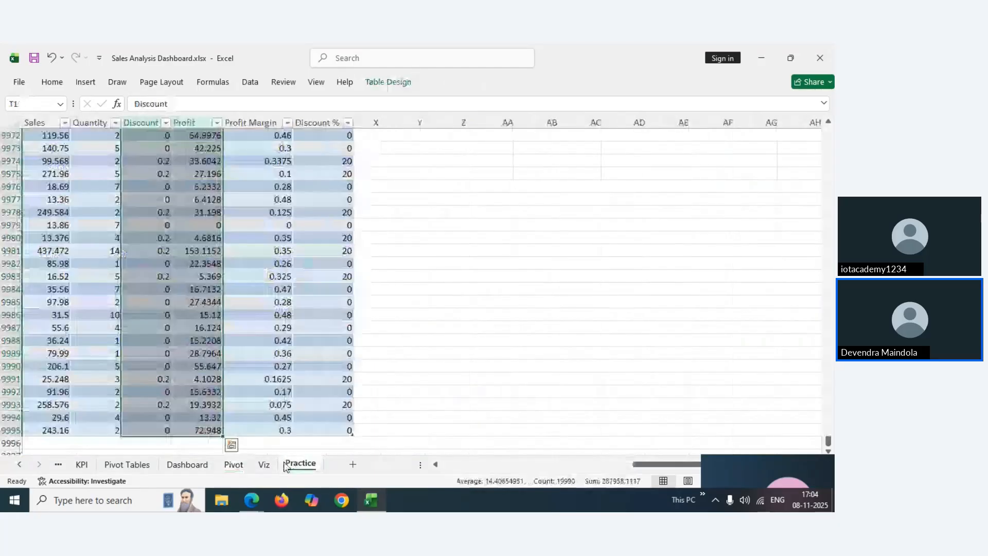
click(264, 464)
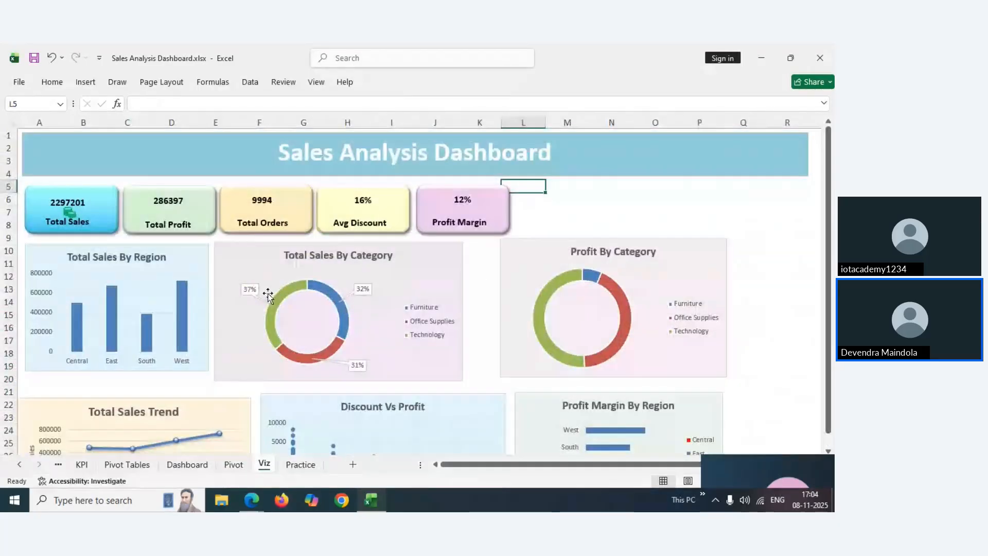
click(171, 213)
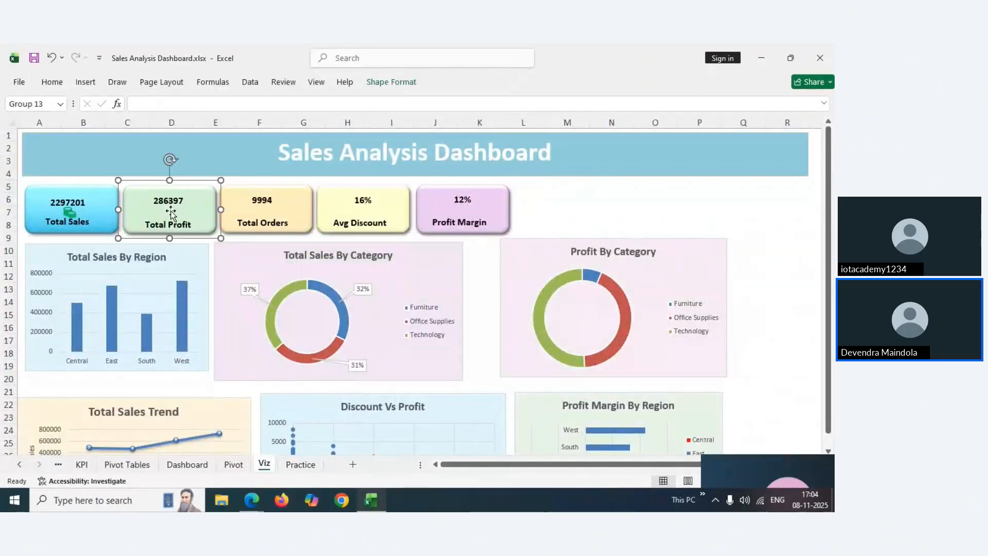
Insert the scales icon from the stock icon library onto the Viz sheet
click(92, 84)
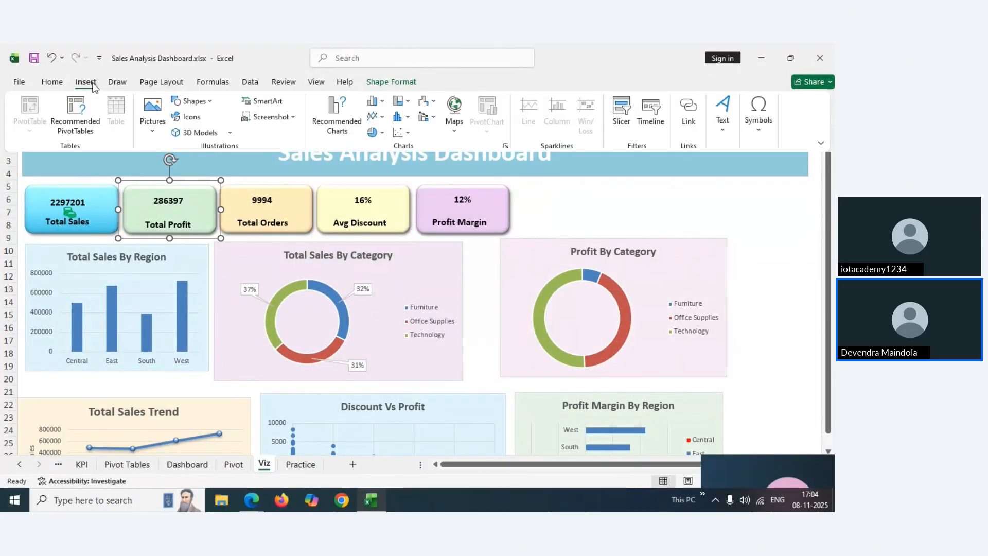
click(186, 116)
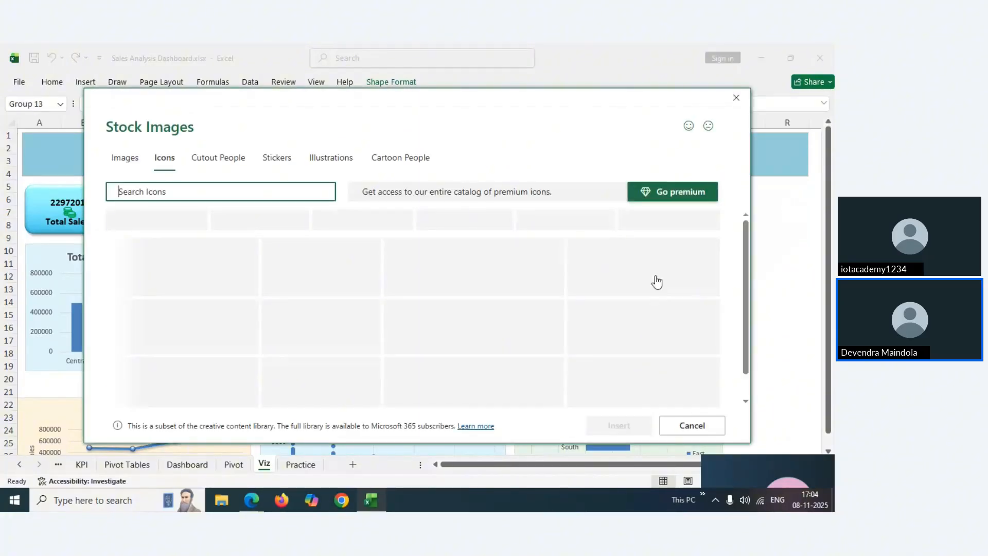
drag(746, 239, 752, 389)
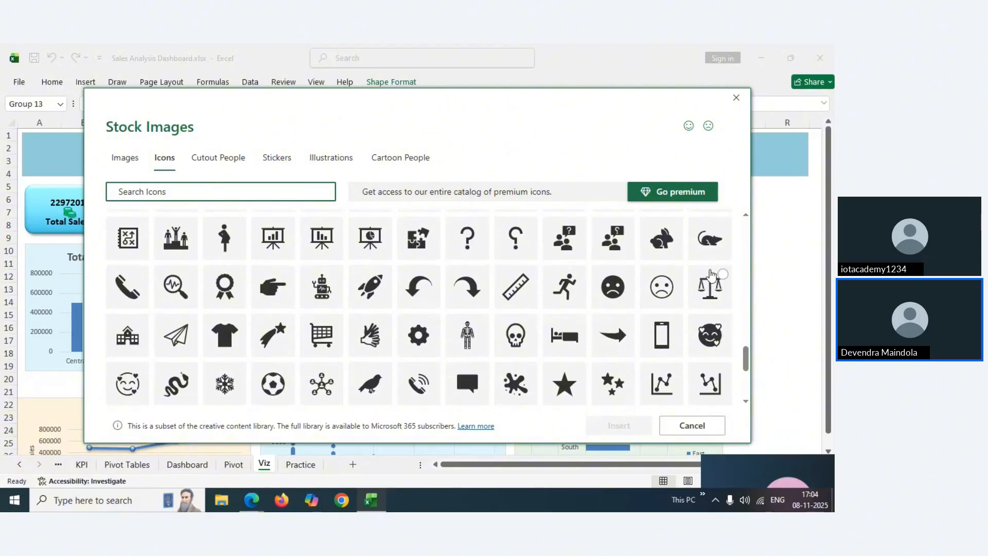
click(718, 278)
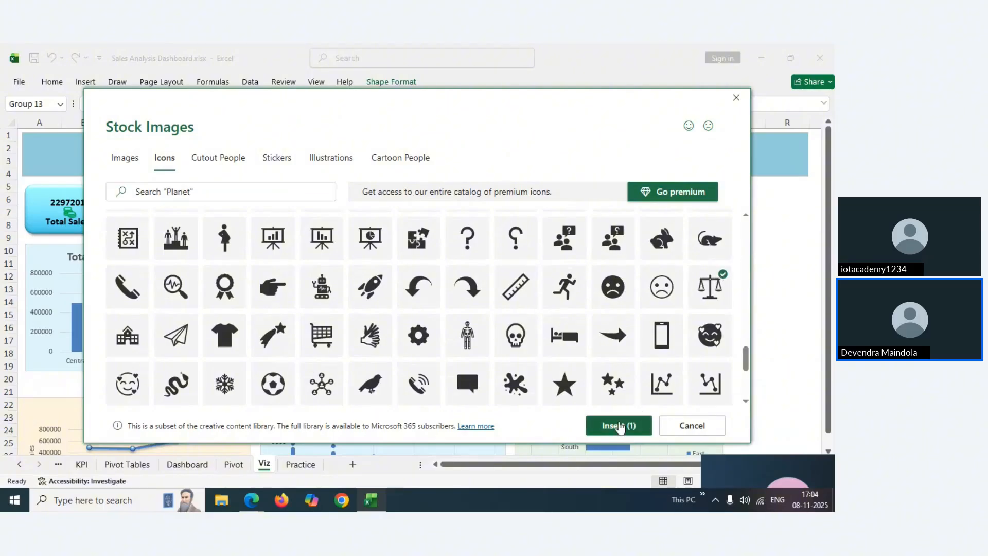
click(616, 426)
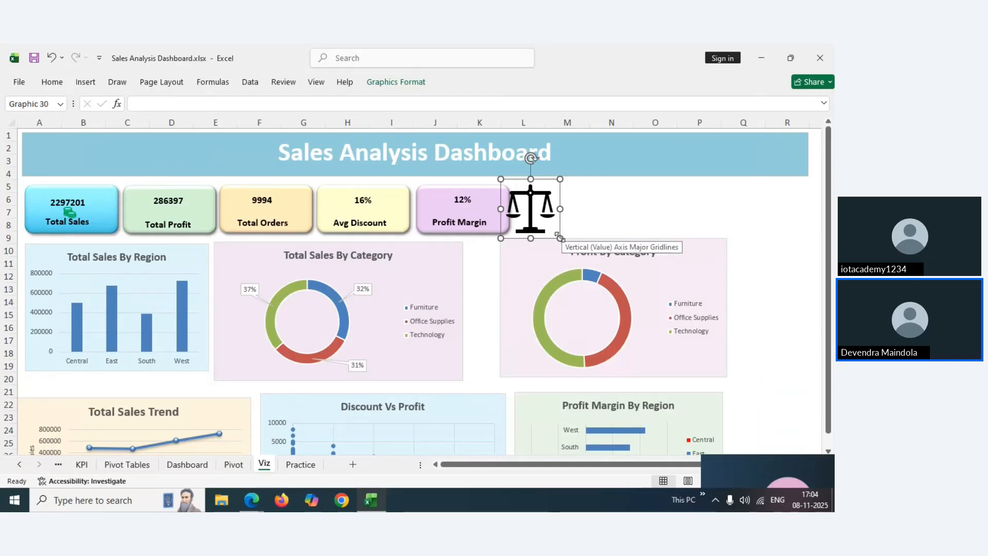
Shrink the scales icon to a small size
drag(559, 237, 540, 198)
click(563, 199)
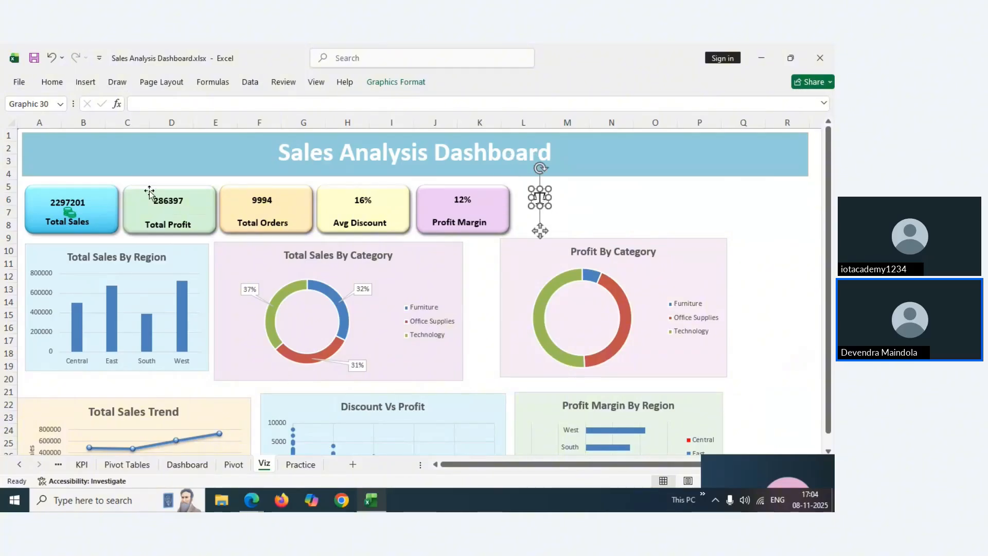
click(52, 82)
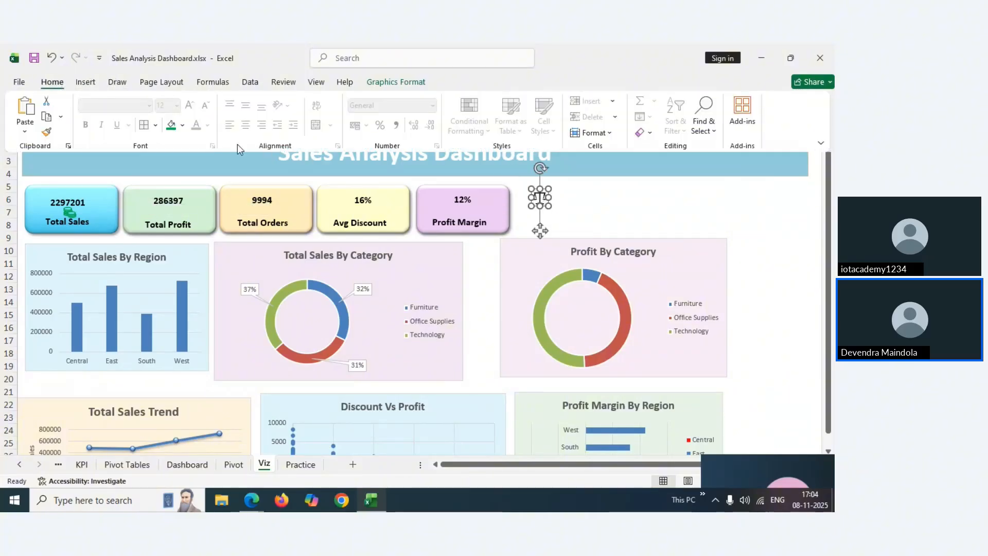
click(593, 206)
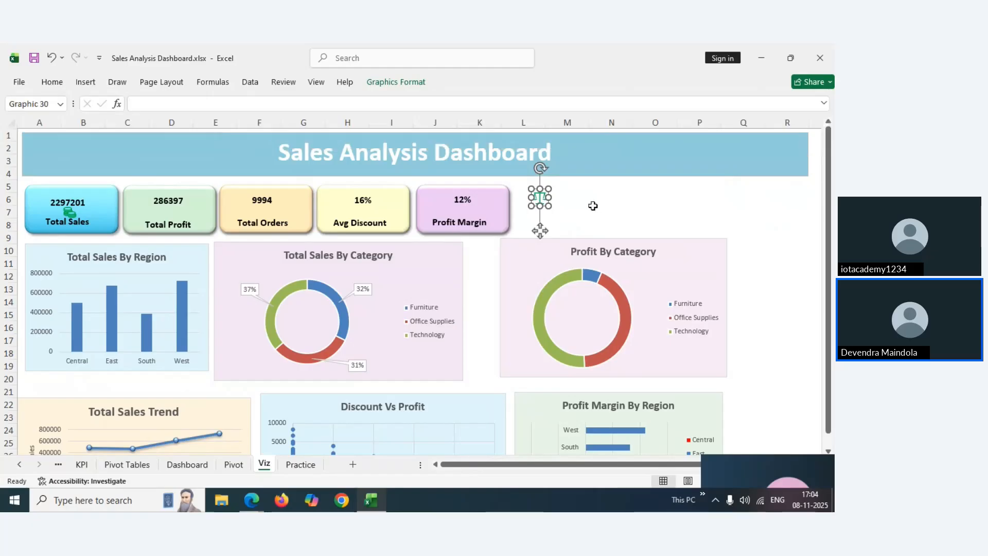
click(570, 198)
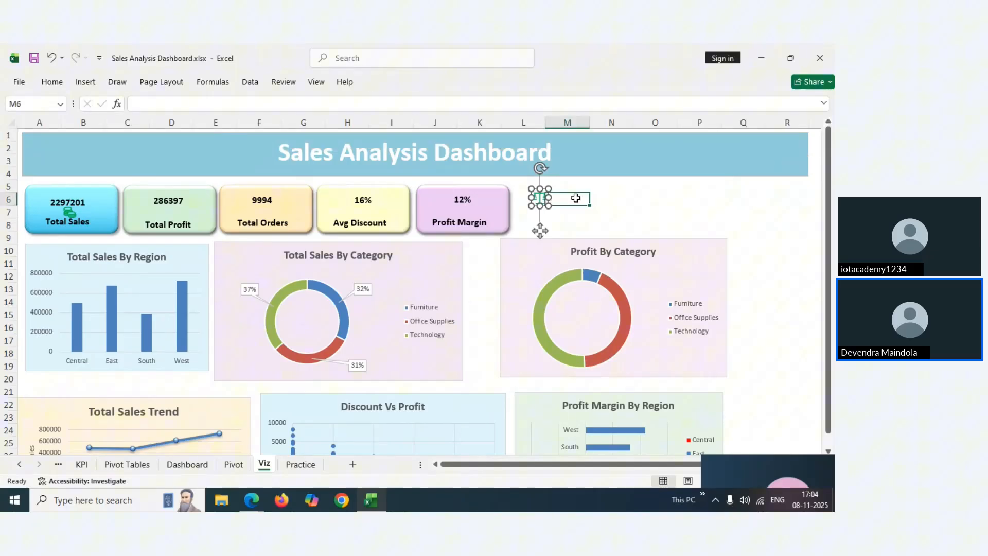
click(540, 205)
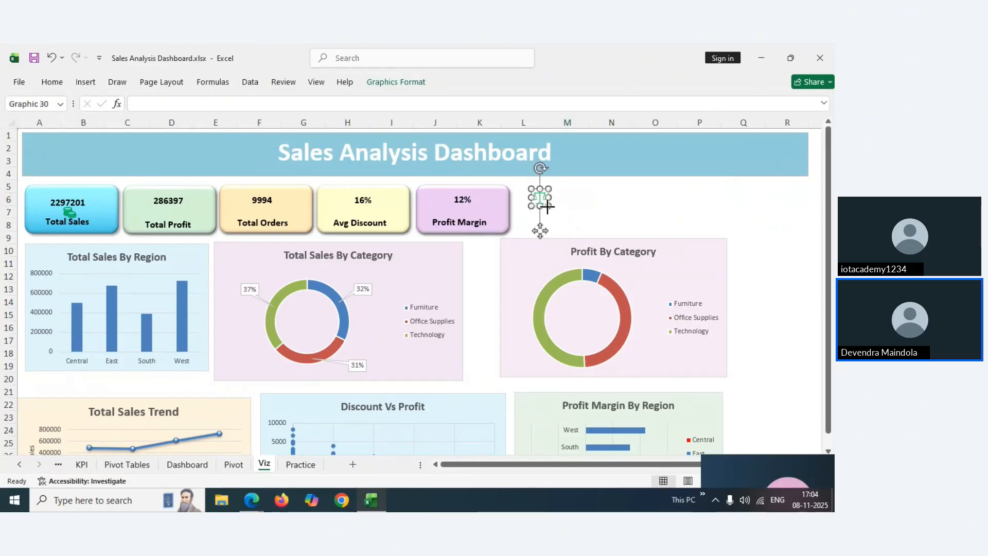
click(592, 200)
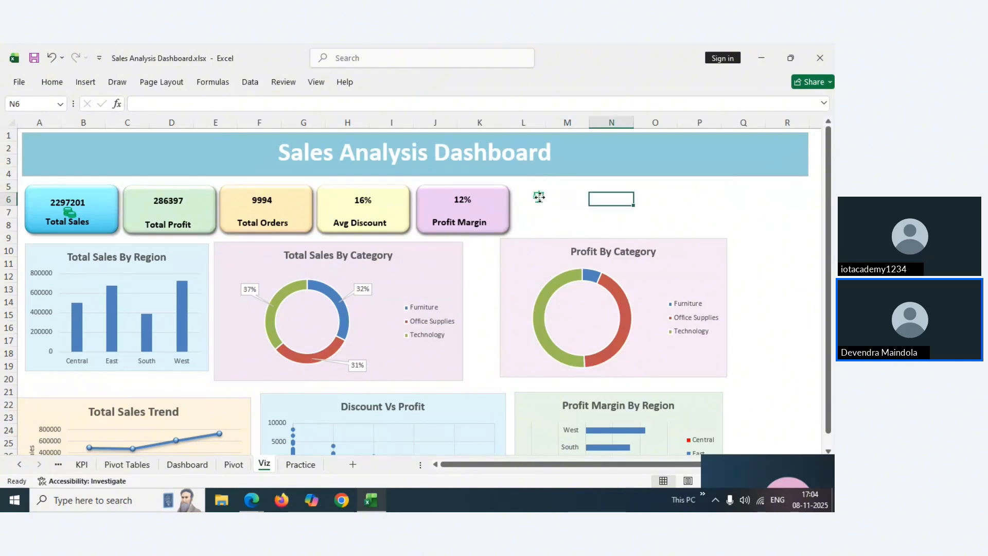
Place the scales icon inside the Total Profit card and reopen the Stock Images icon gallery
click(539, 196)
drag(539, 196, 306, 200)
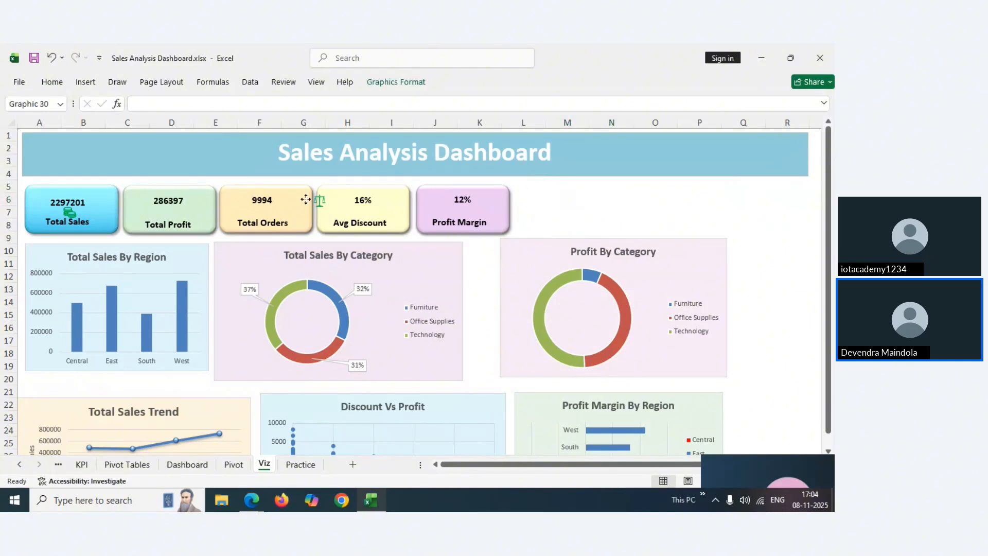
click(166, 211)
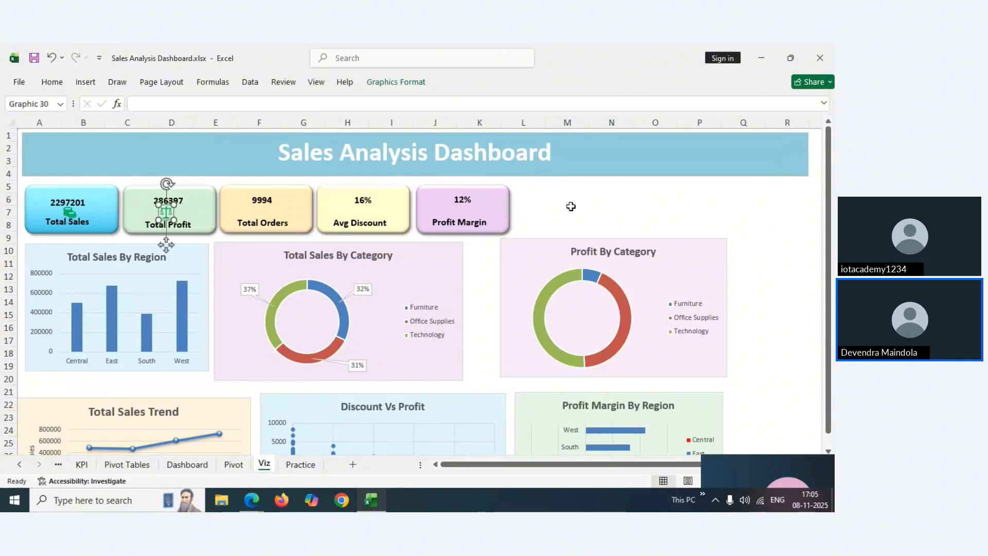
click(571, 206)
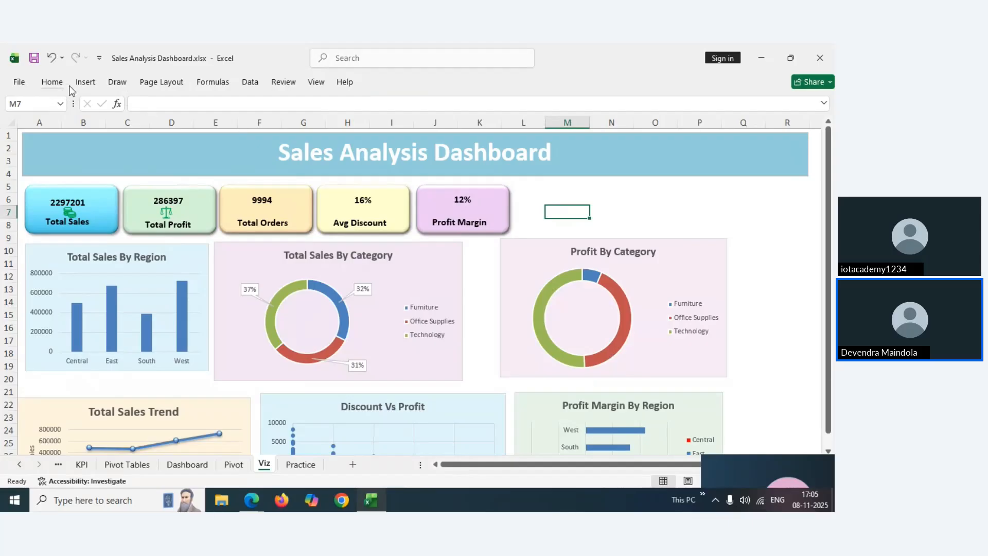
click(86, 83)
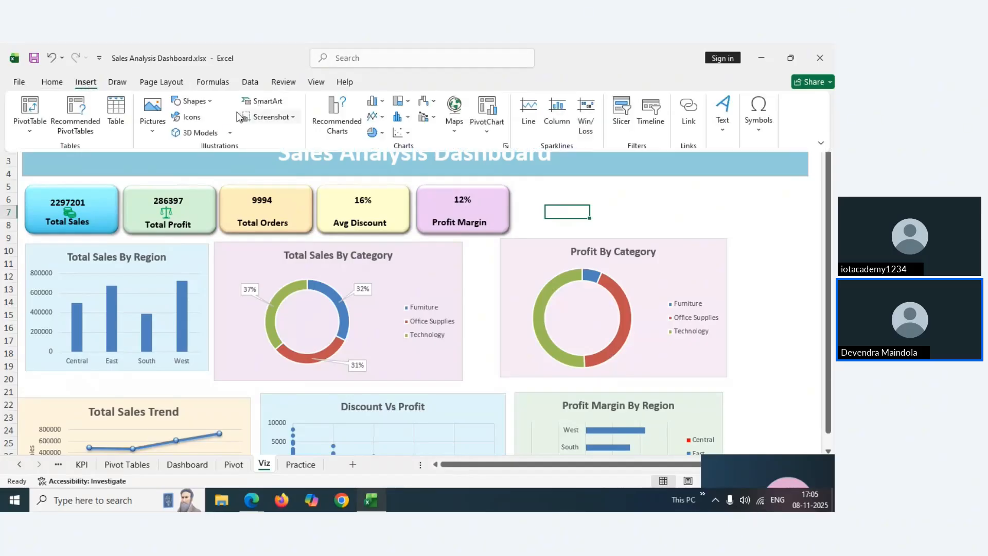
click(201, 116)
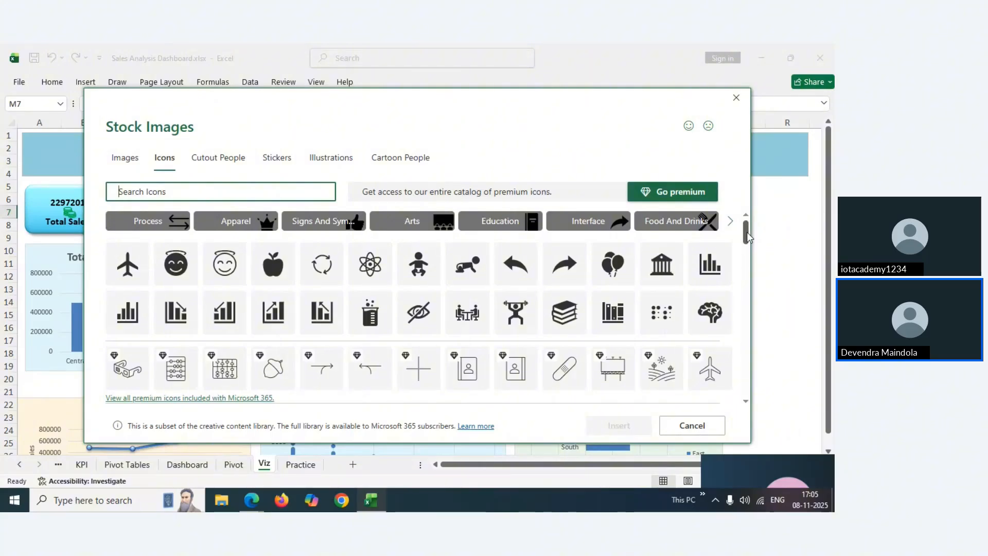
Search the stock icons for 'phone' and insert the mobile-phone icon onto the Viz sheet
drag(747, 231, 749, 332)
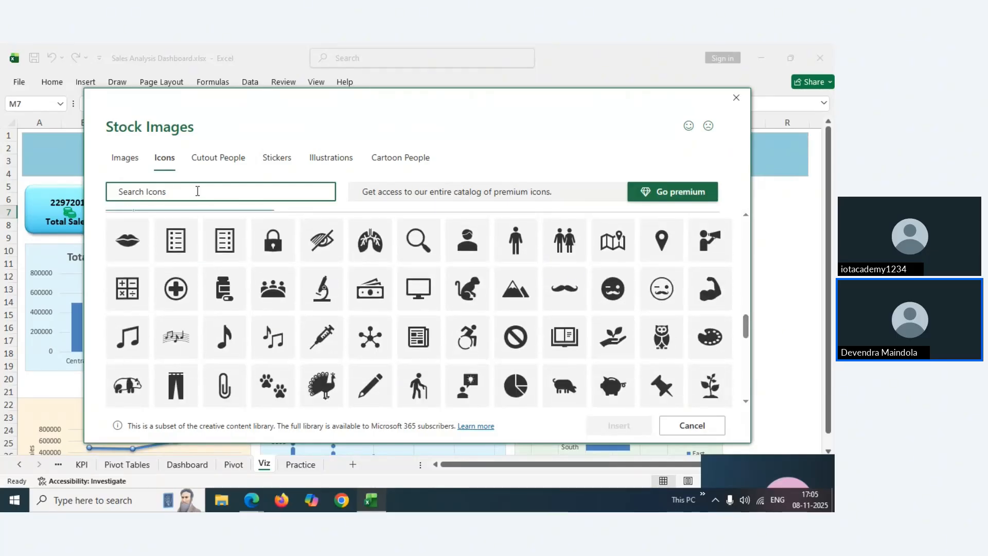
text(phon)
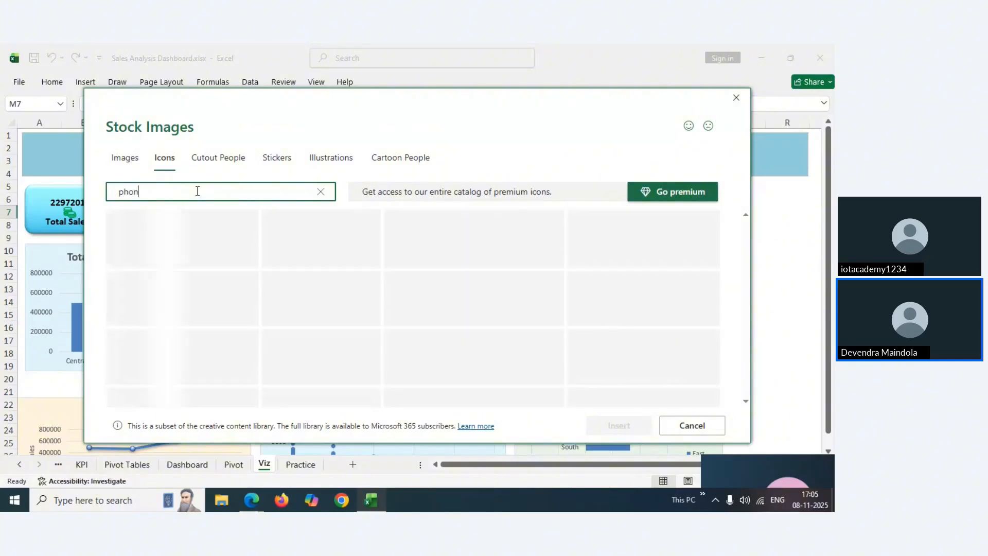
text(e)
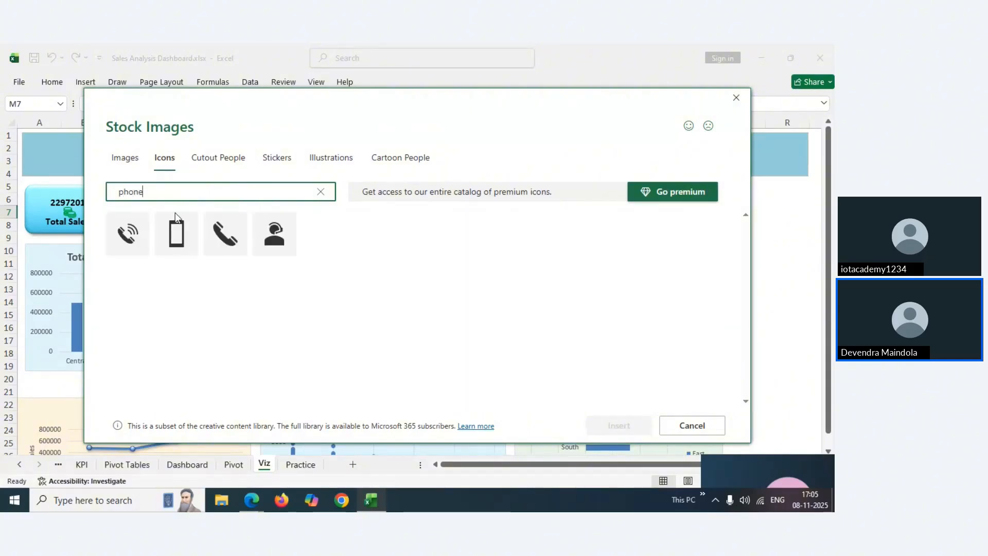
click(160, 228)
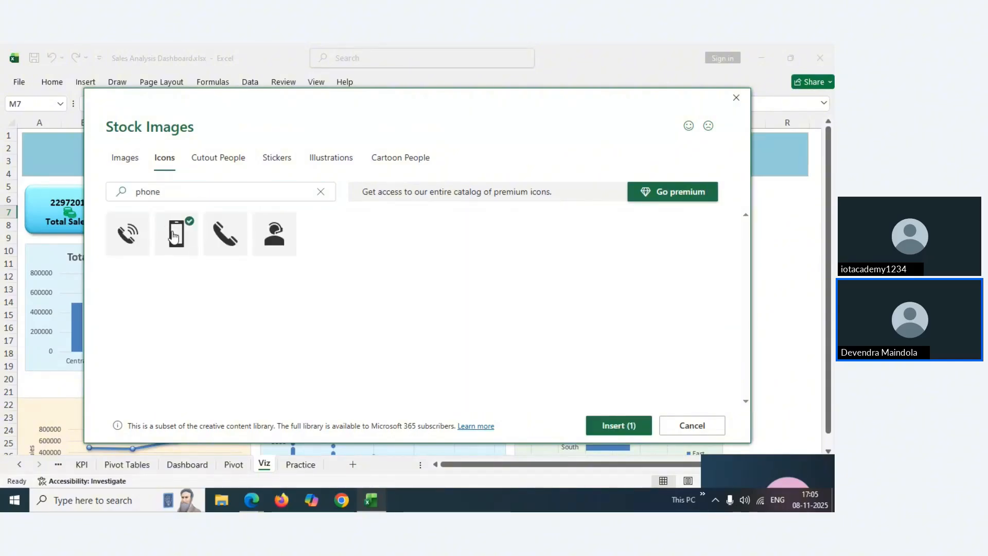
click(625, 426)
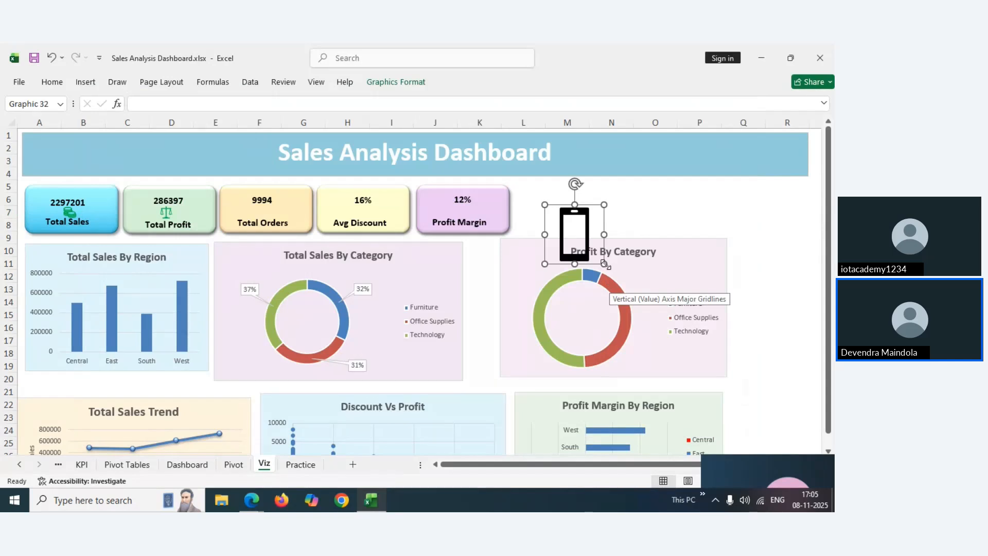
Shrink the phone icon to a small size and fill it yellow
drag(557, 220, 557, 221)
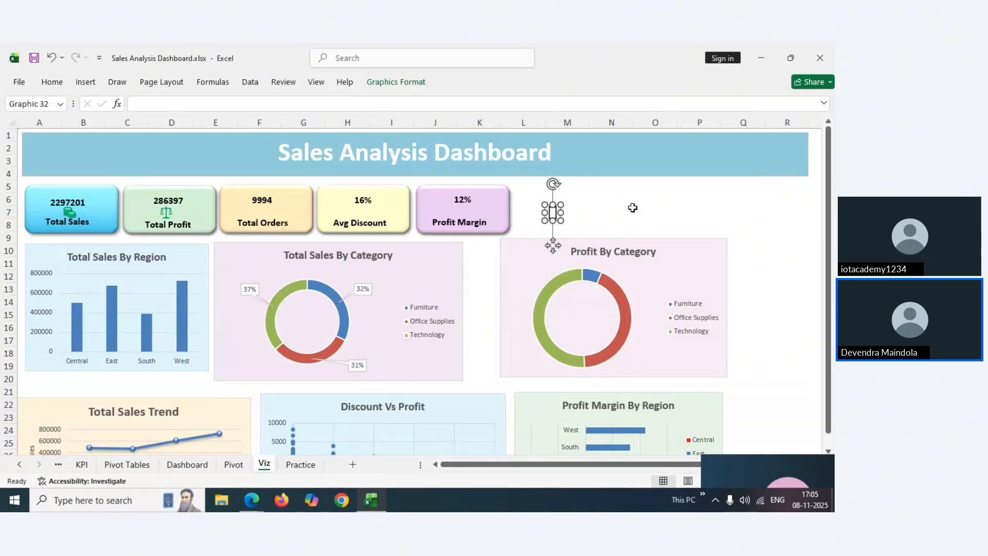
click(635, 209)
click(553, 213)
click(51, 83)
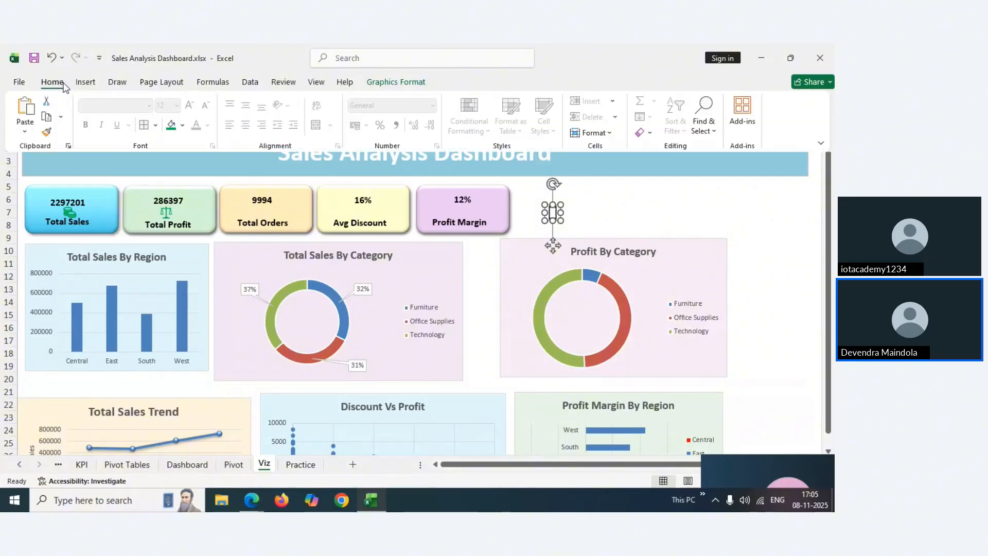
click(181, 127)
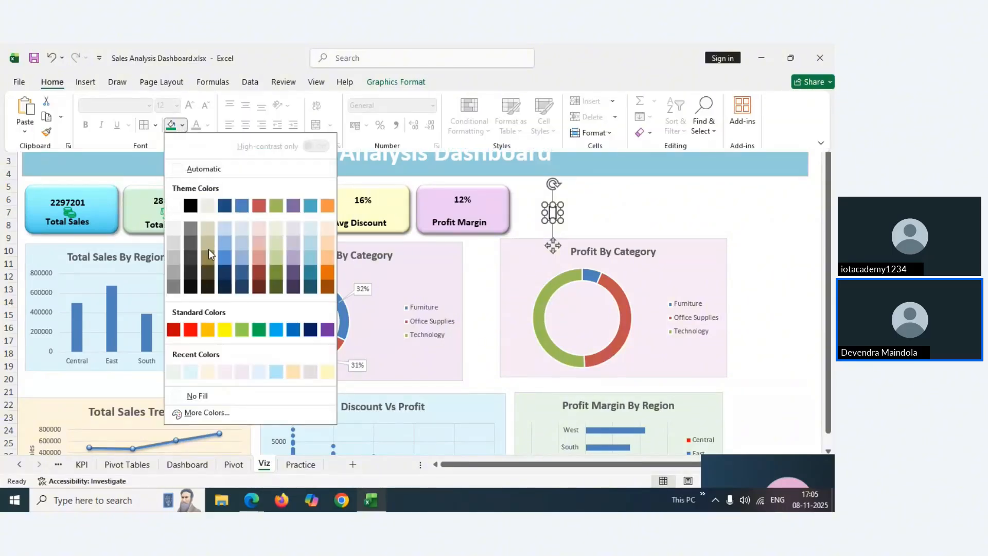
click(212, 327)
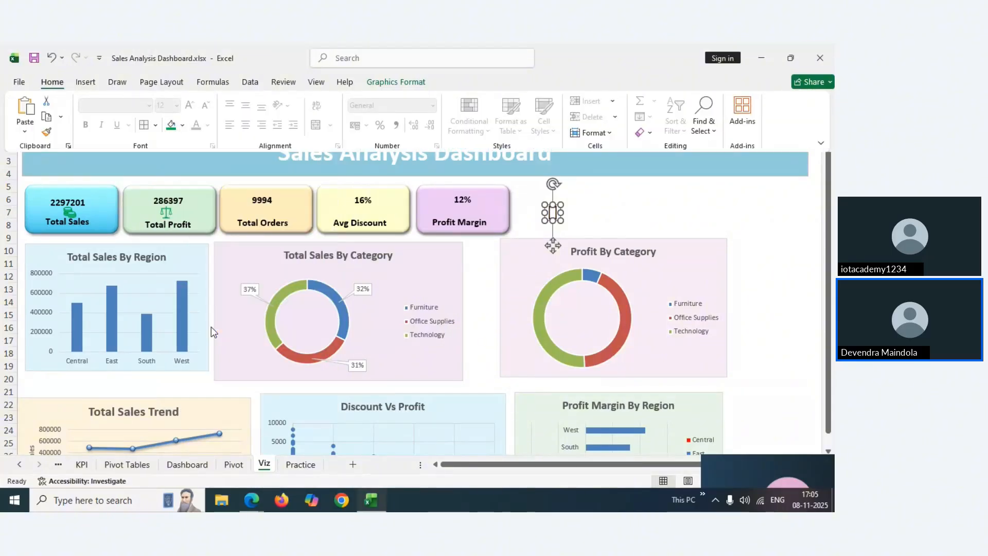
click(577, 216)
Move the yellow phone icon onto the Total Orders card beneath 9994
click(523, 223)
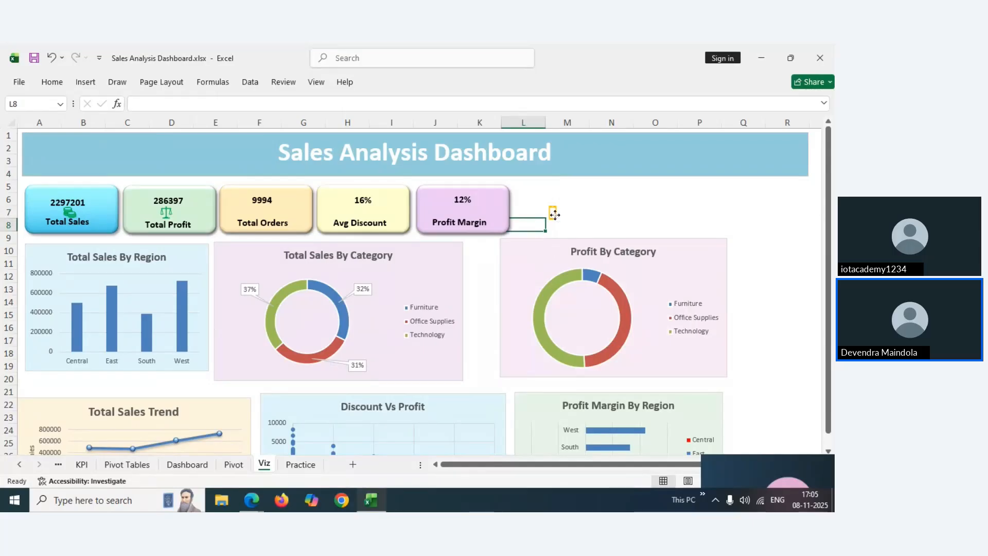
drag(554, 214, 263, 212)
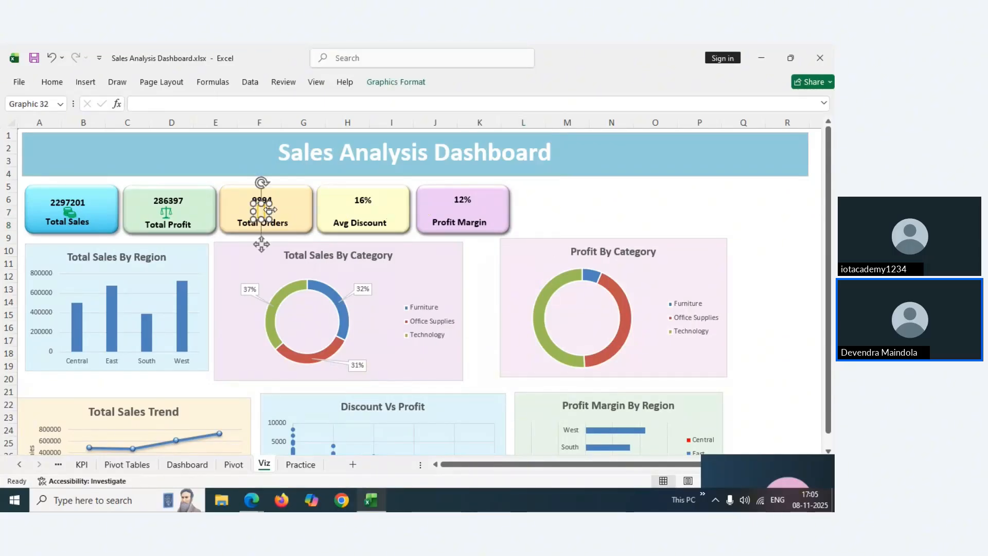
click(595, 223)
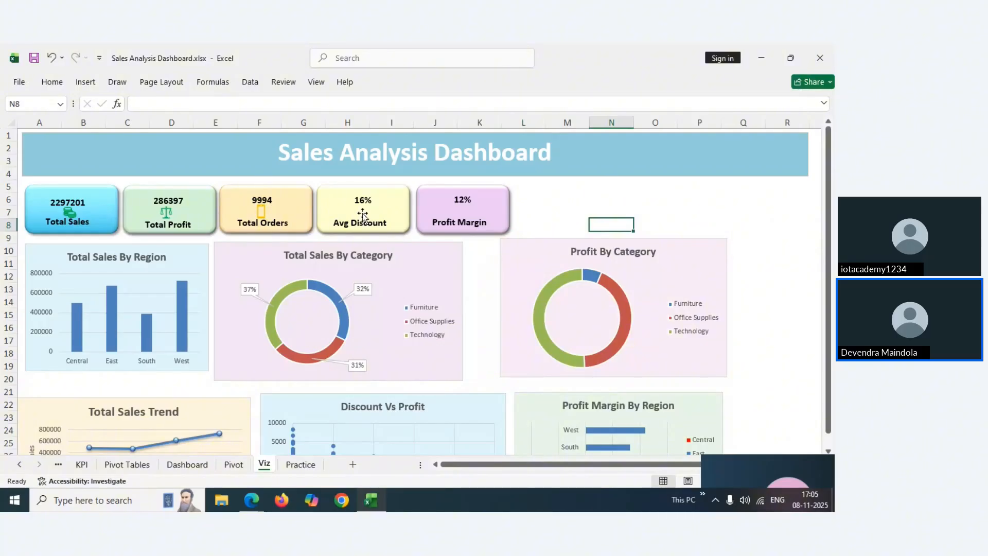
click(72, 218)
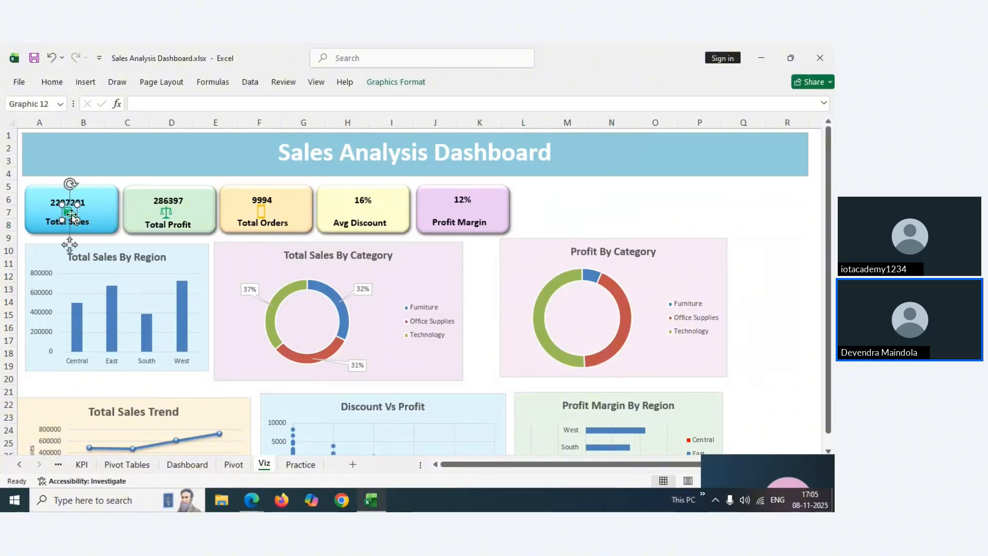
Duplicate the green money icon onto the Avg Discount card and insert a stock X icon
key(ctrl+d)
drag(78, 221, 367, 212)
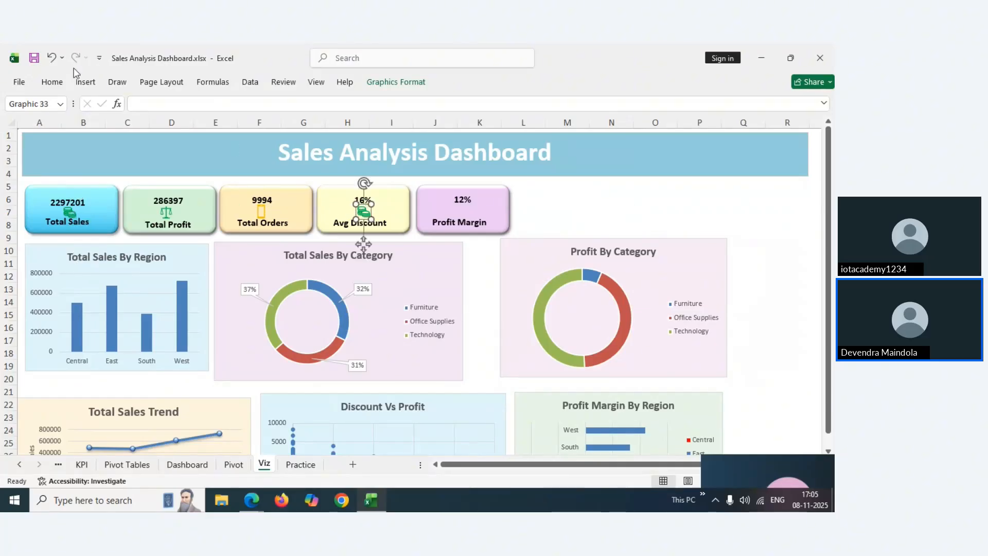
click(85, 84)
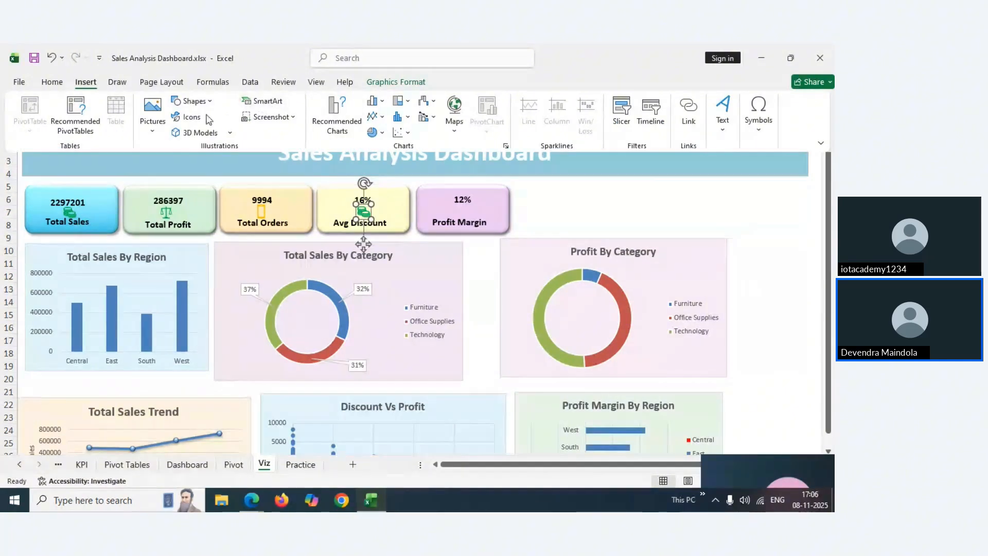
click(190, 117)
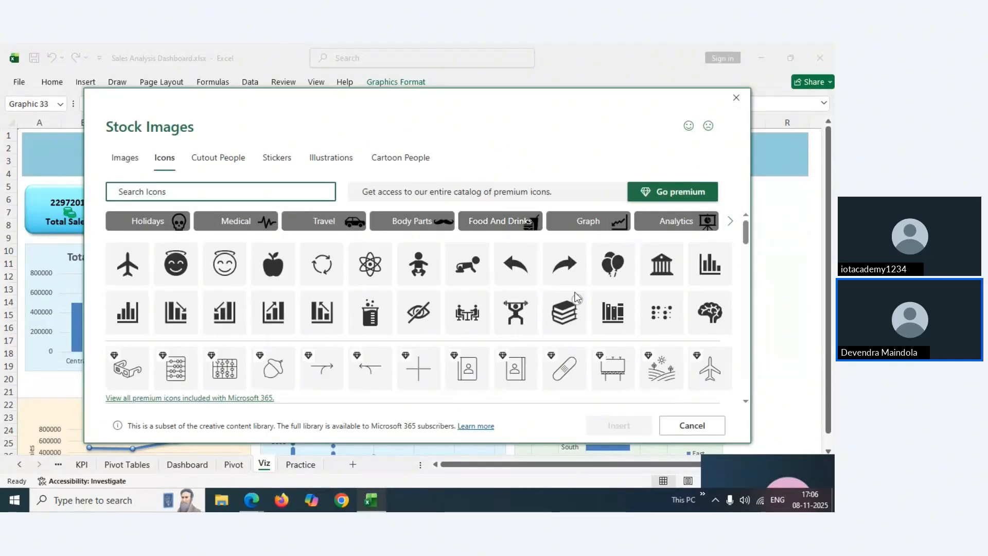
drag(746, 227, 744, 258)
click(370, 324)
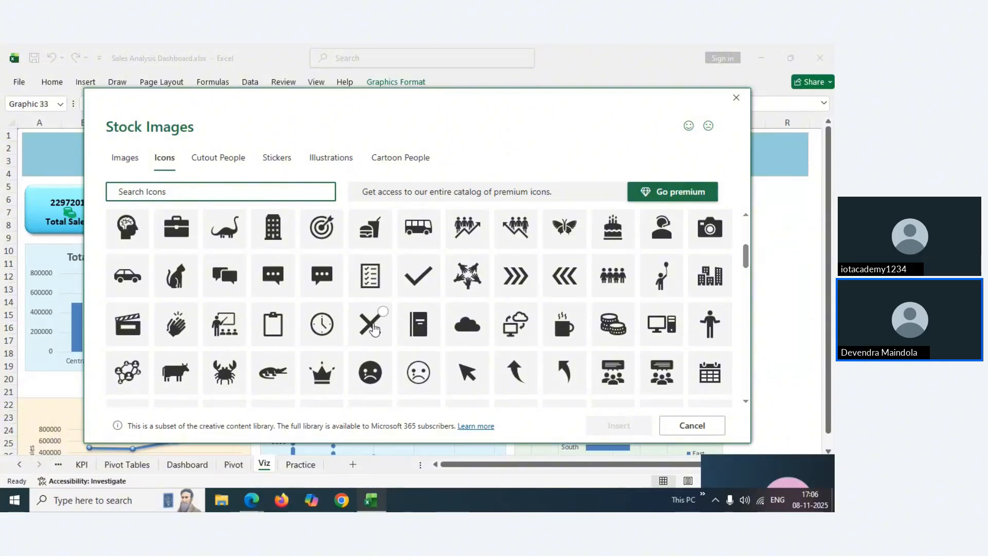
click(611, 429)
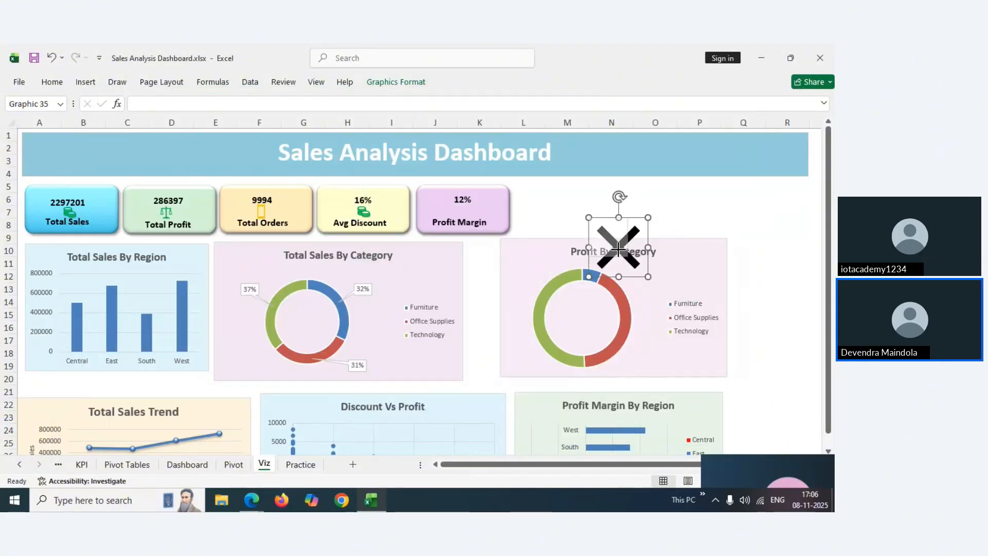
Shrink the X icon, fill it red and lay it over the Avg Discount money icon
drag(597, 231, 594, 227)
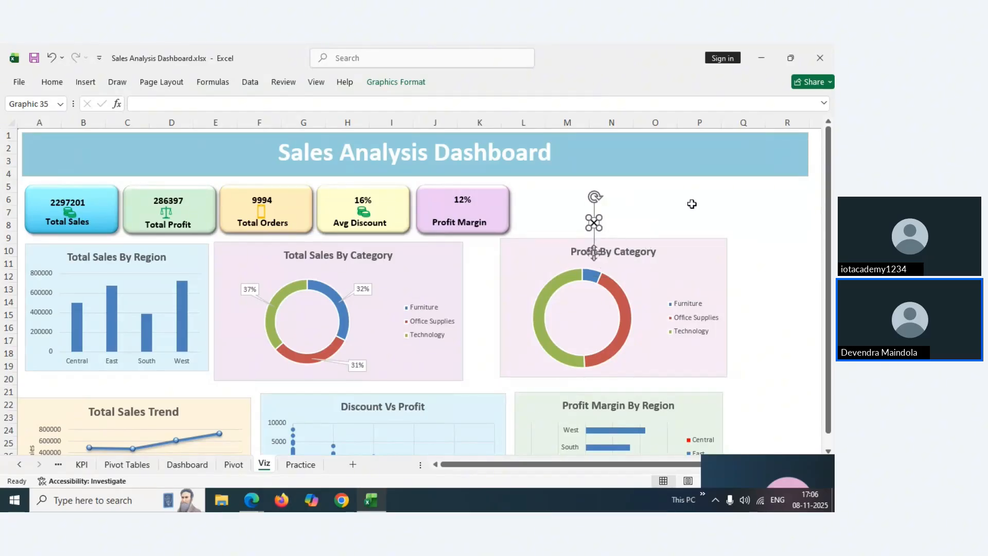
click(691, 204)
click(594, 223)
drag(594, 223, 571, 224)
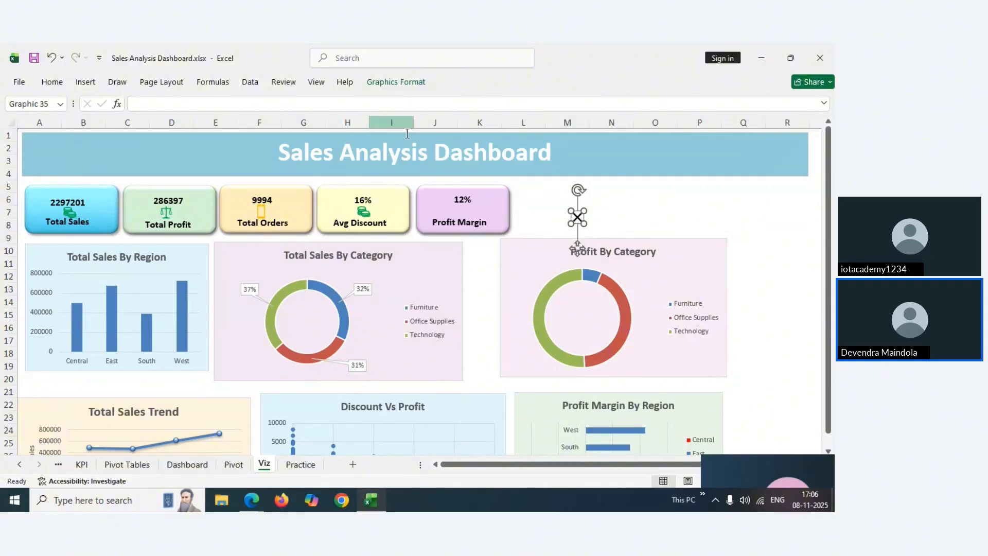
click(52, 83)
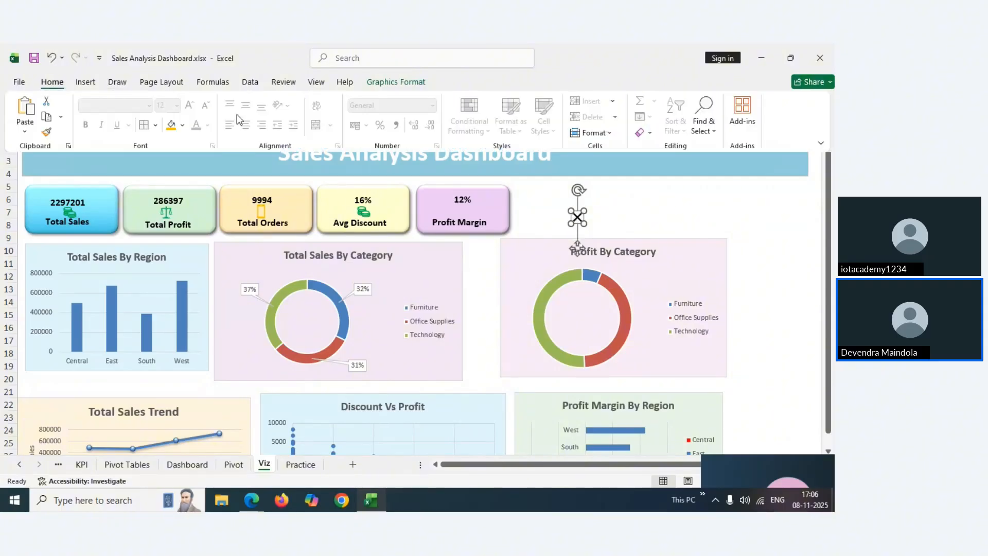
click(182, 125)
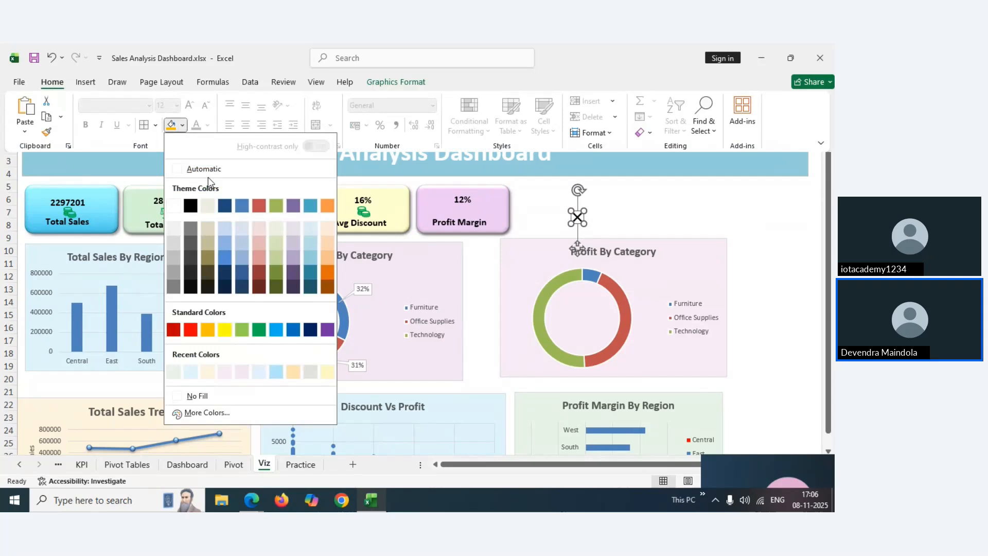
click(199, 337)
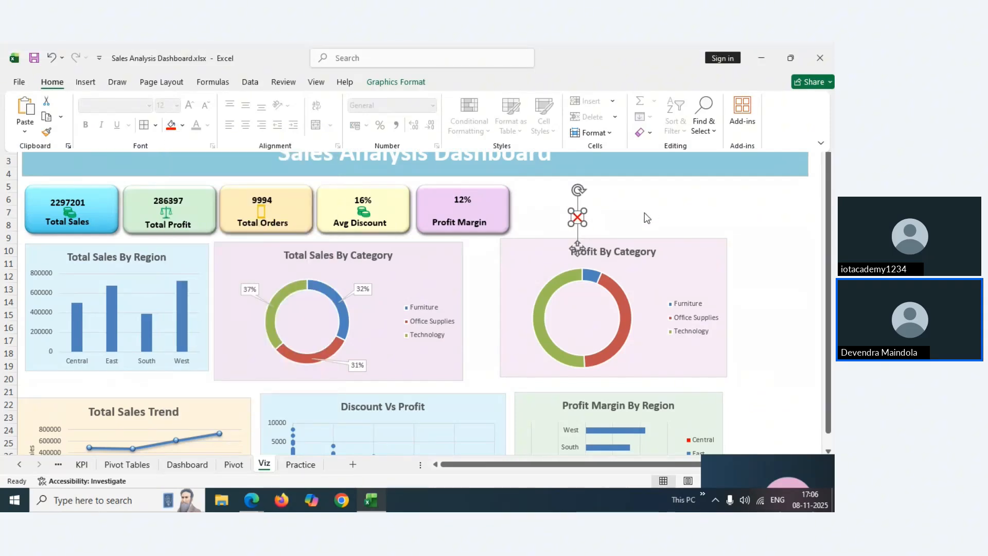
click(578, 217)
drag(578, 216, 362, 212)
click(564, 205)
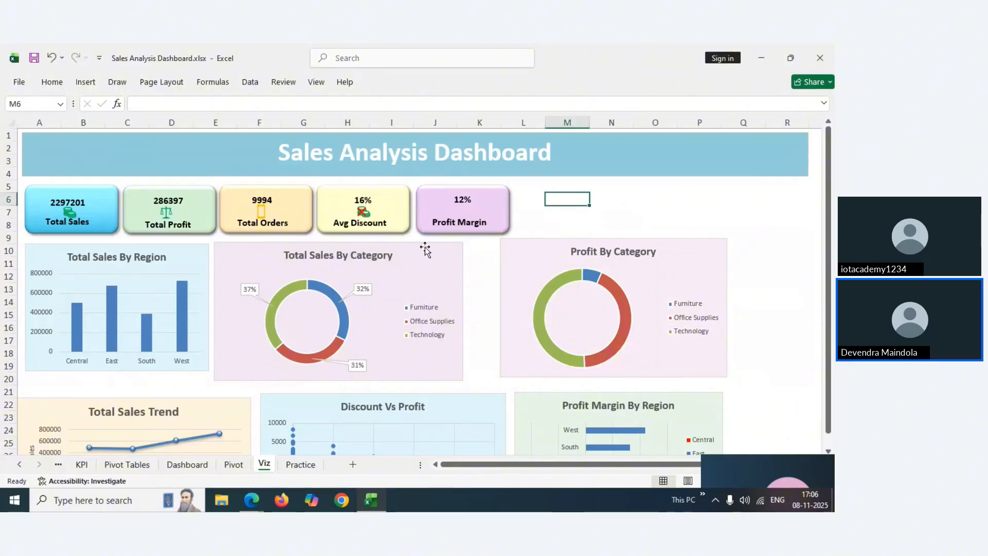
Insert a bar-chart icon from the stock icon gallery onto the Viz sheet
click(188, 465)
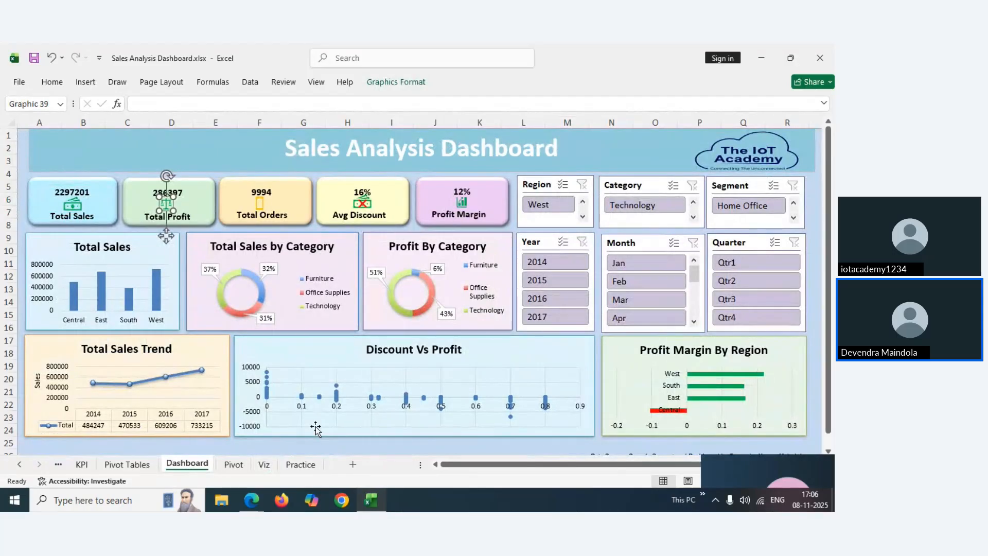
click(265, 467)
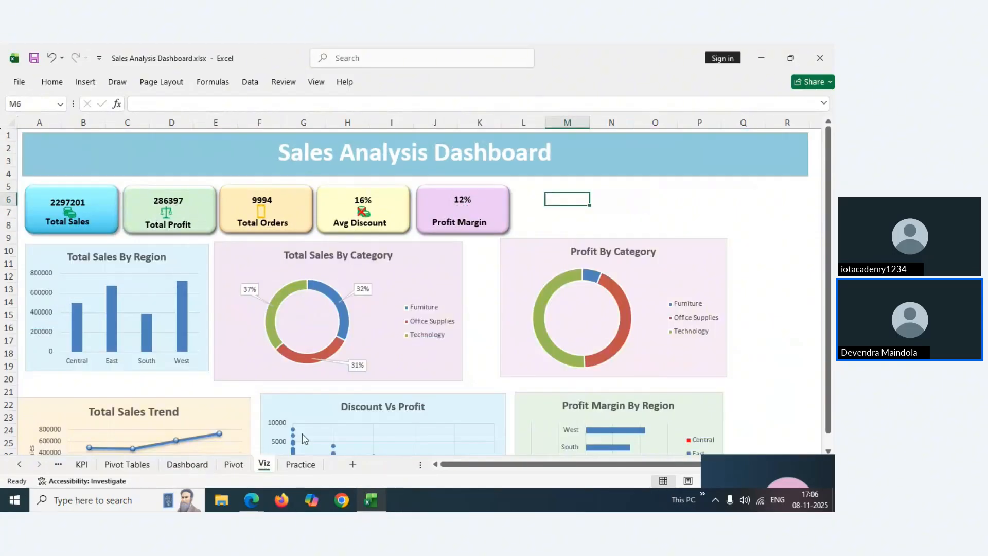
click(85, 83)
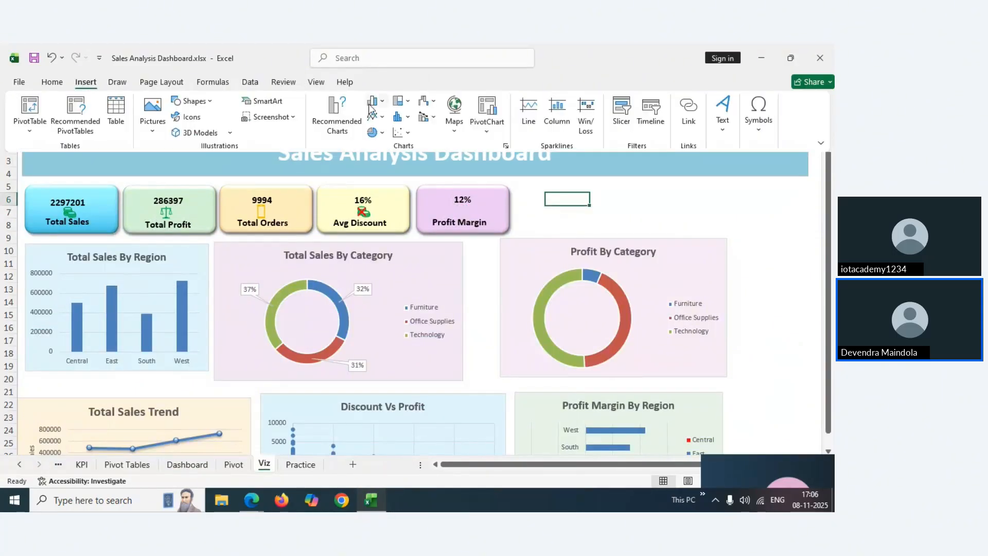
click(192, 118)
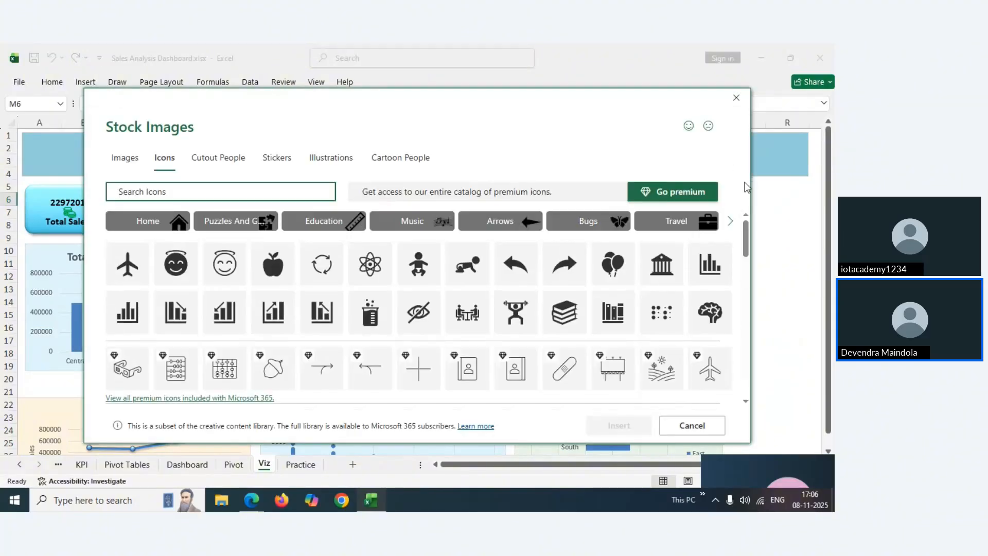
scroll(746, 237, down, 1)
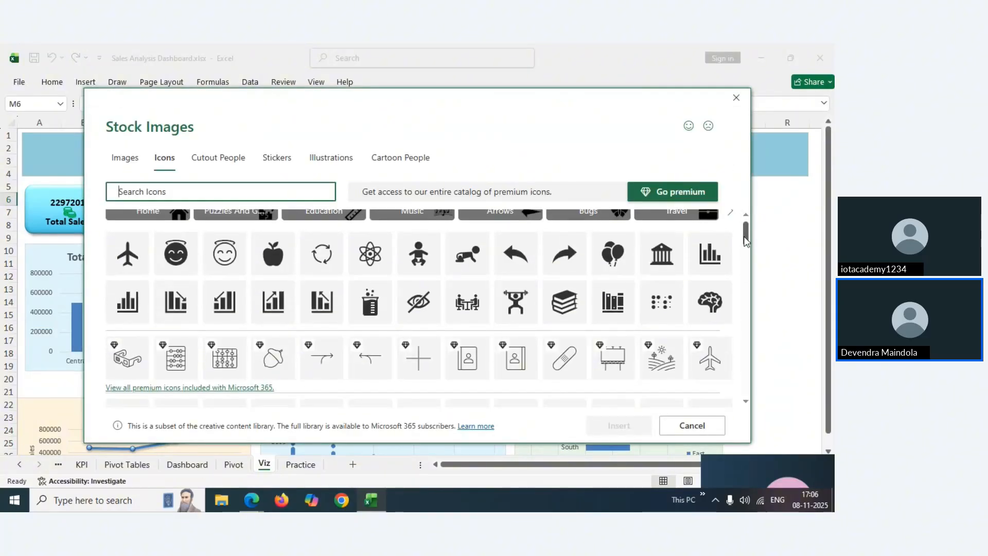
click(286, 293)
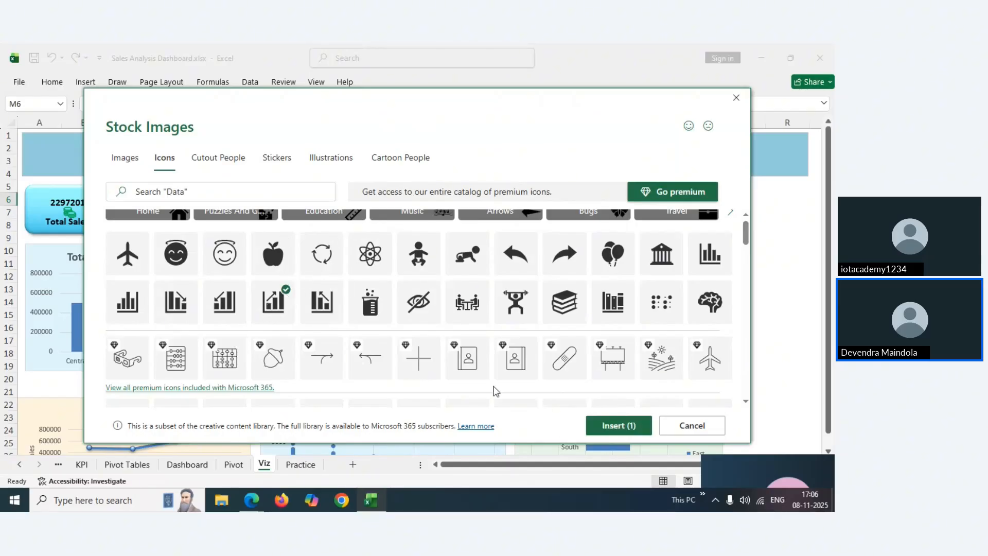
click(597, 427)
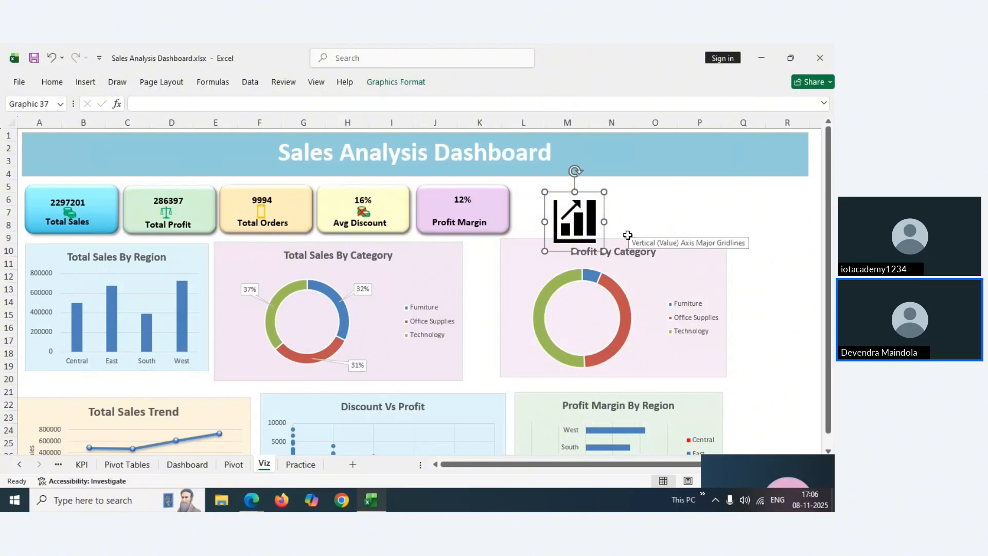
Shrink the chart icon to a small square and move it into the Profit Margin card
drag(605, 251, 565, 211)
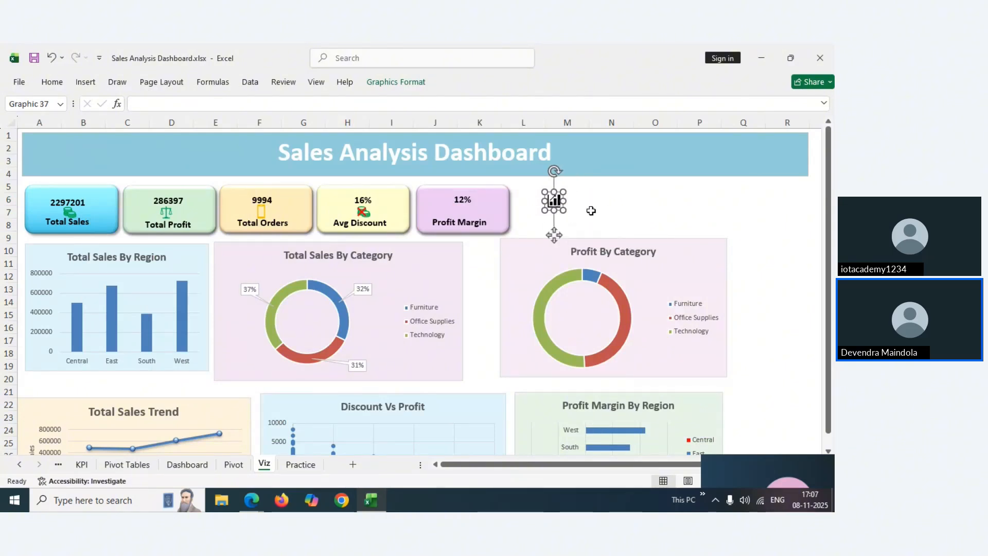
click(591, 211)
click(555, 203)
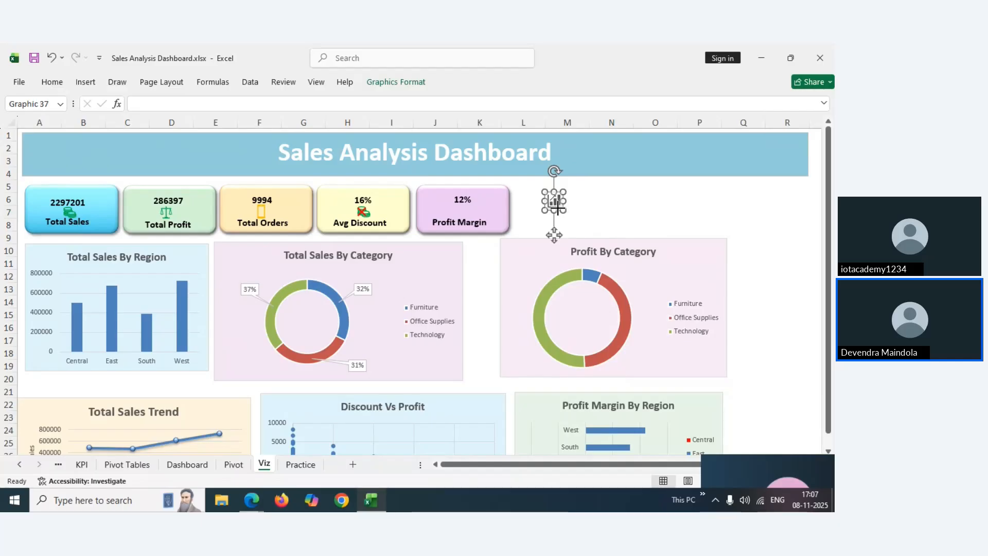
click(607, 213)
click(555, 202)
drag(555, 202, 466, 208)
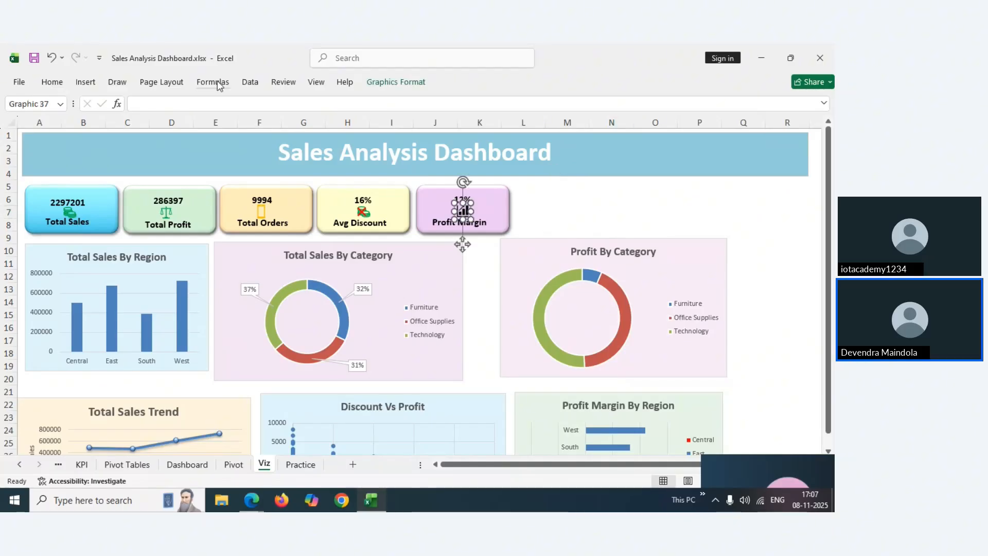
Fill the chart icon green
click(52, 82)
click(182, 126)
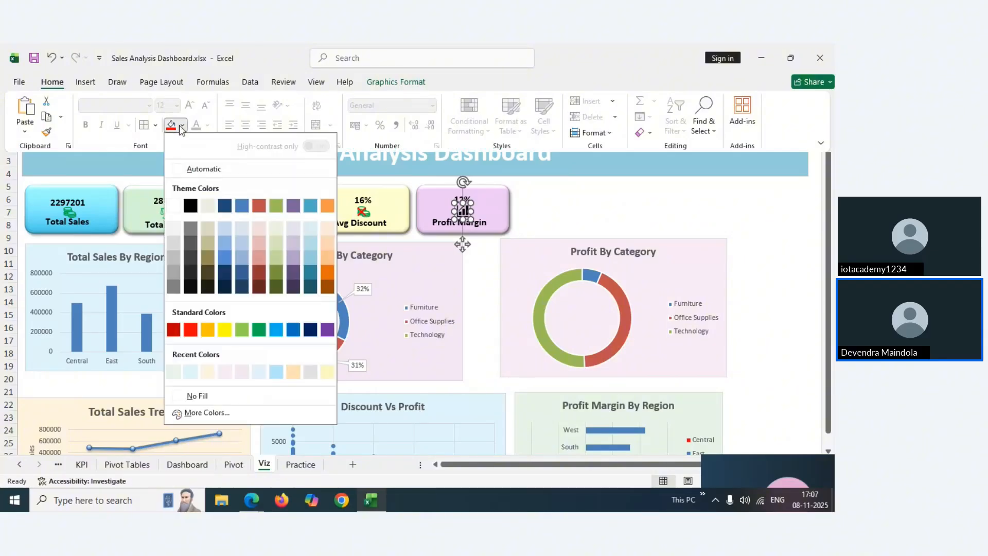
click(259, 329)
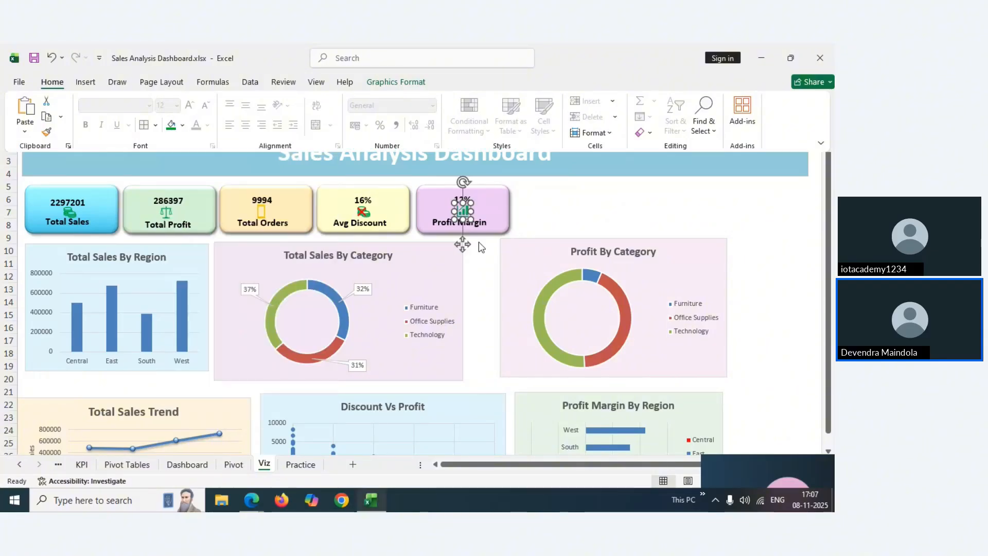
click(571, 213)
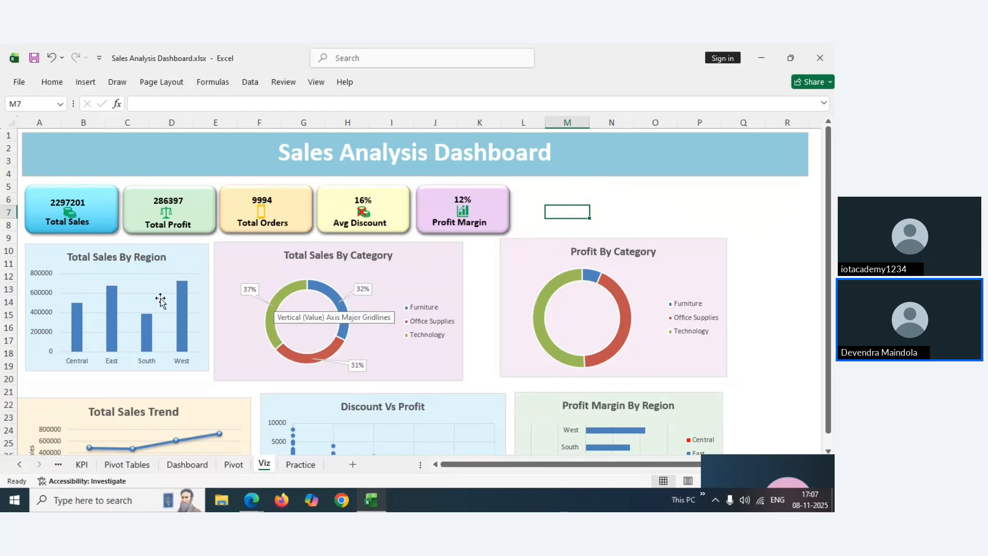
Filter the Dashboard sheet to the West region, then clear the Region filter
click(179, 470)
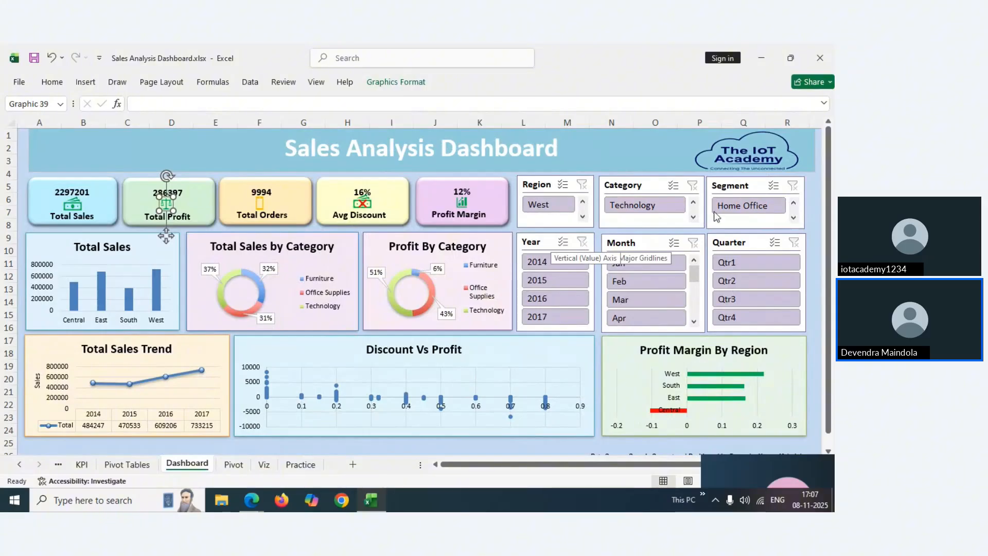
click(554, 213)
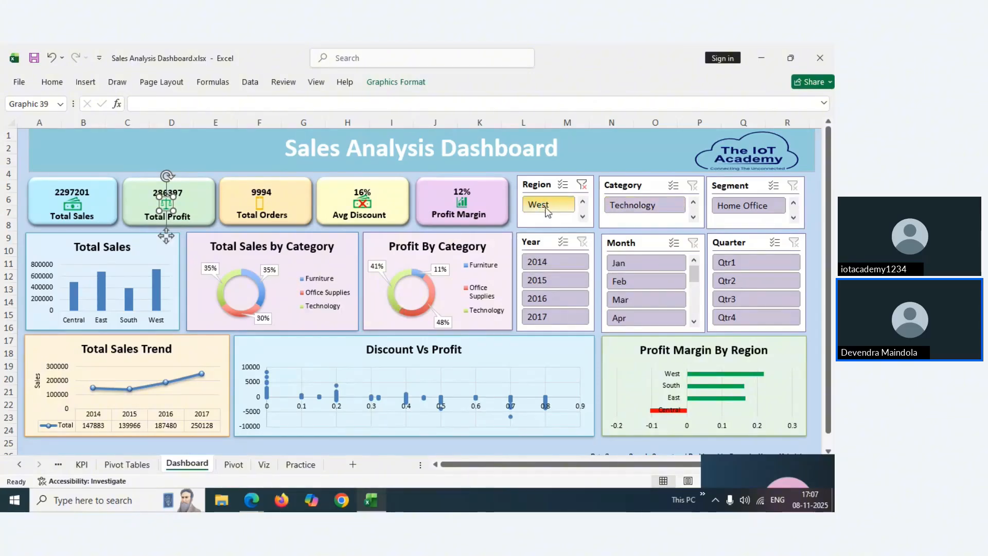
click(583, 203)
click(583, 217)
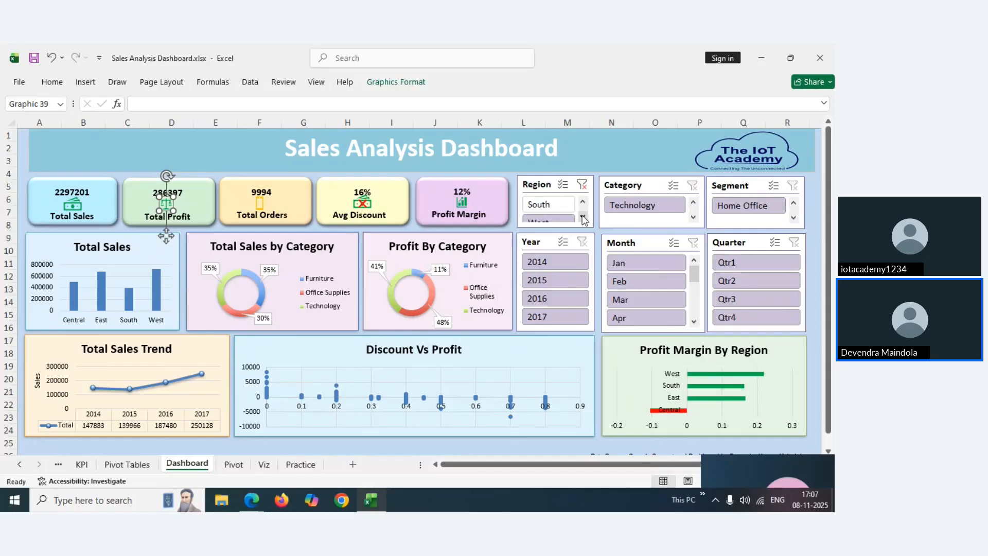
click(583, 216)
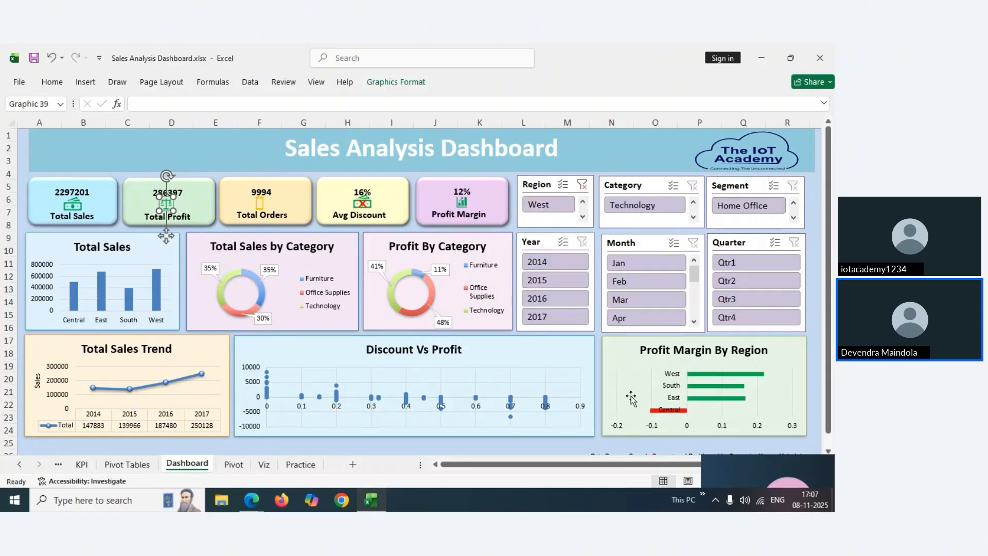
click(583, 189)
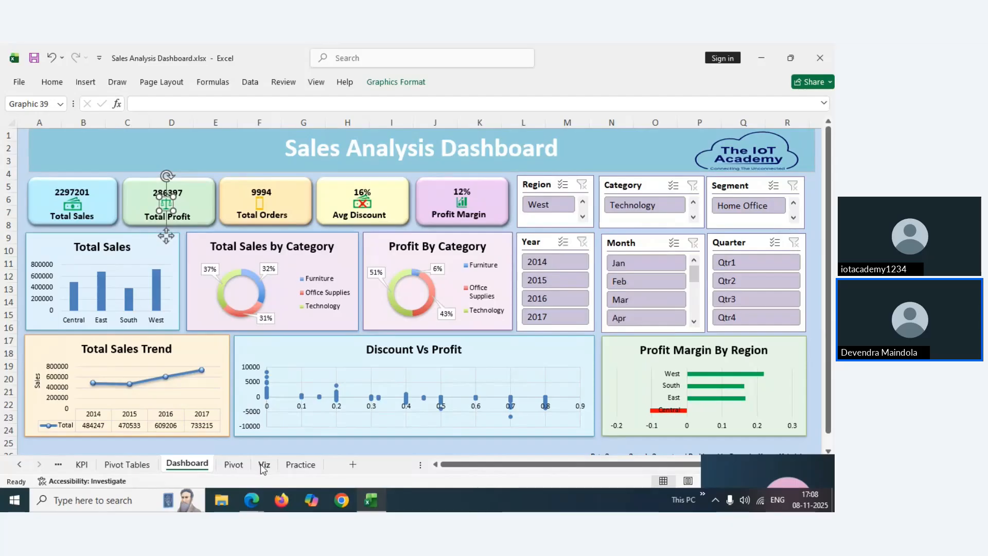
Open the Pivot sheet and select the regional sales pivot table range A3:B7
click(255, 469)
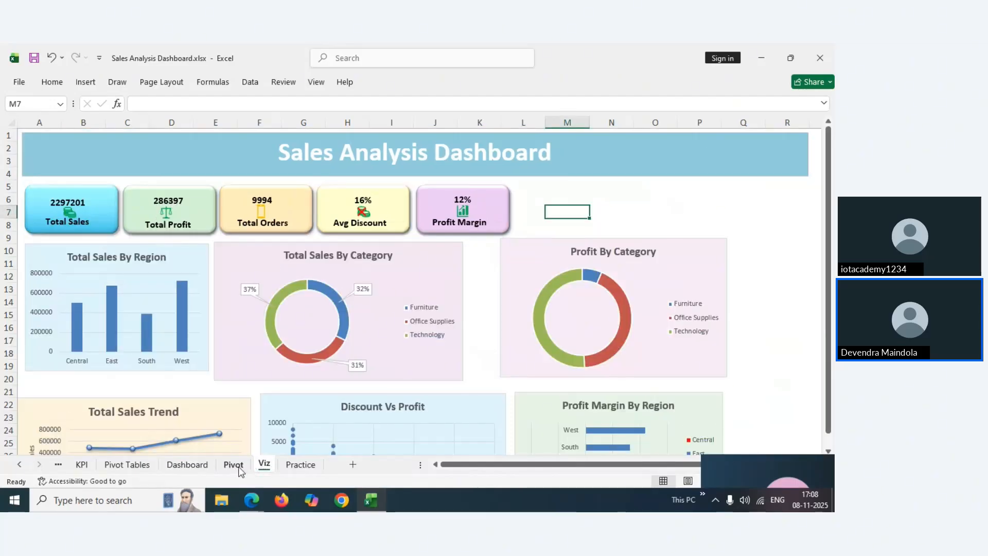
click(237, 469)
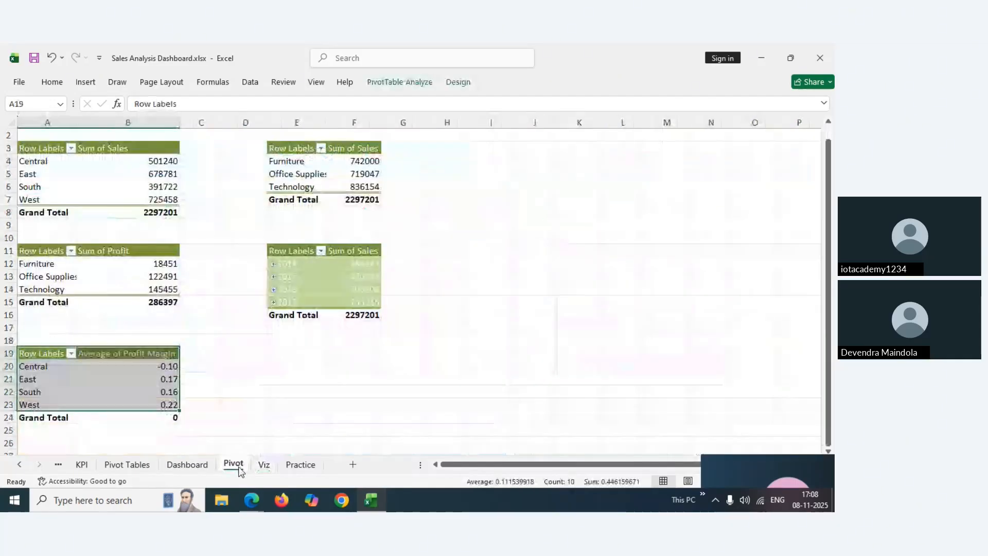
click(264, 465)
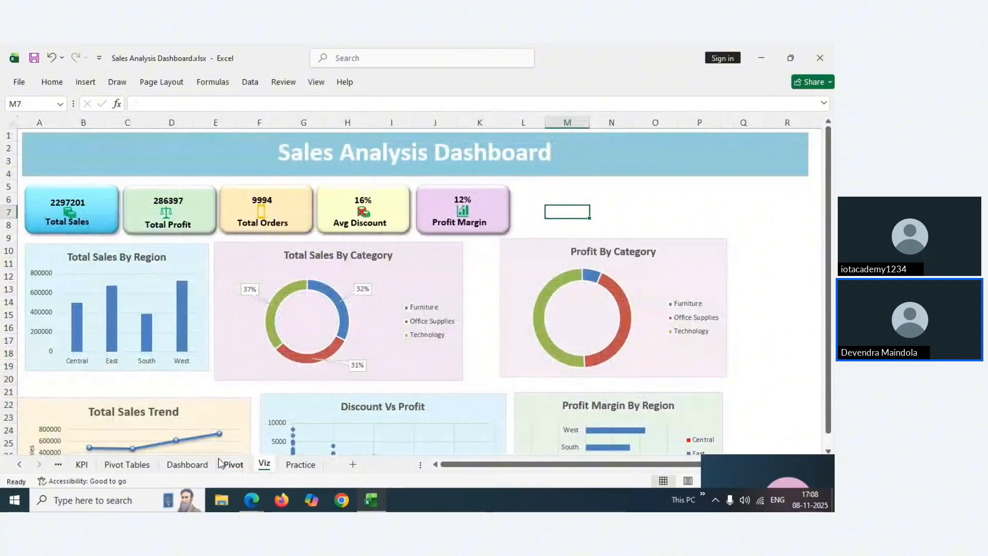
click(176, 468)
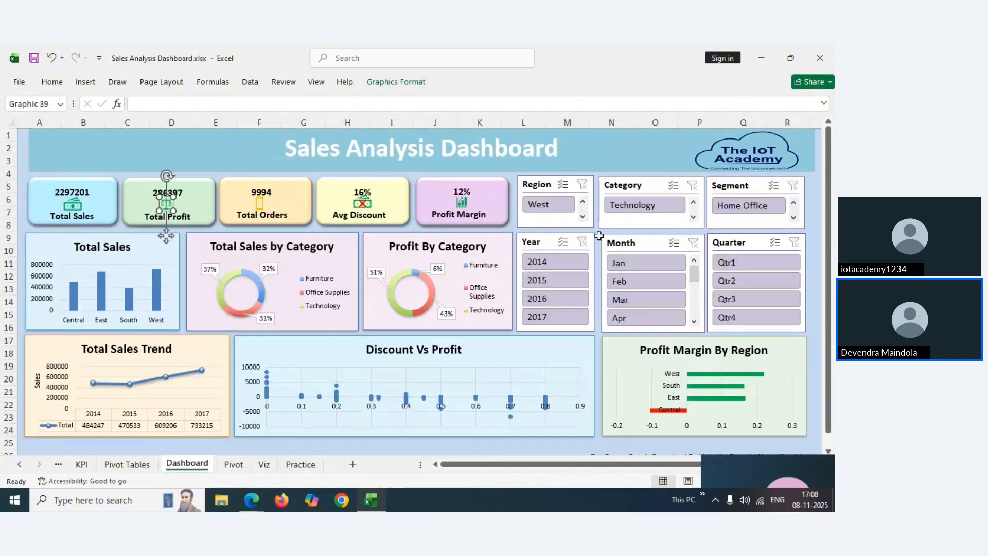
mouse_move(251, 500)
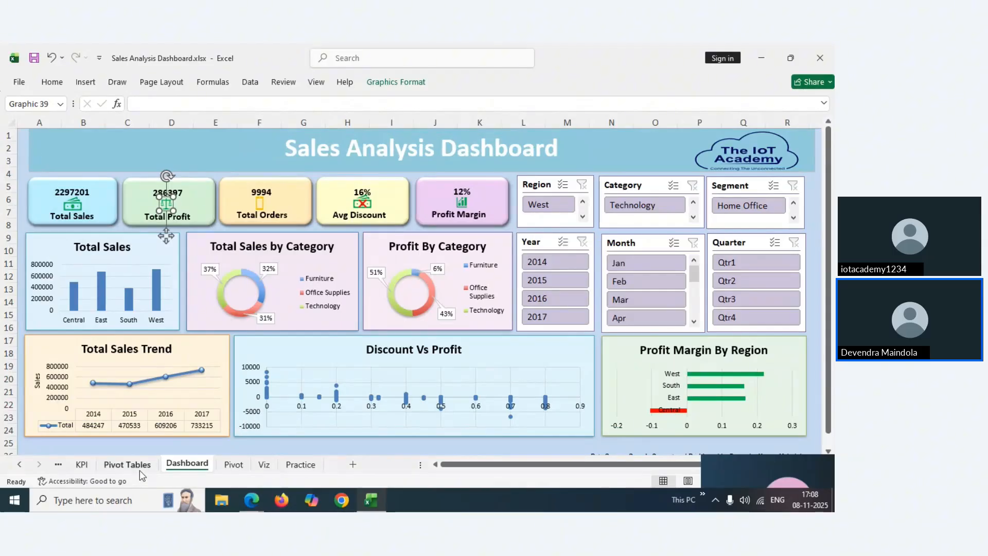
click(233, 464)
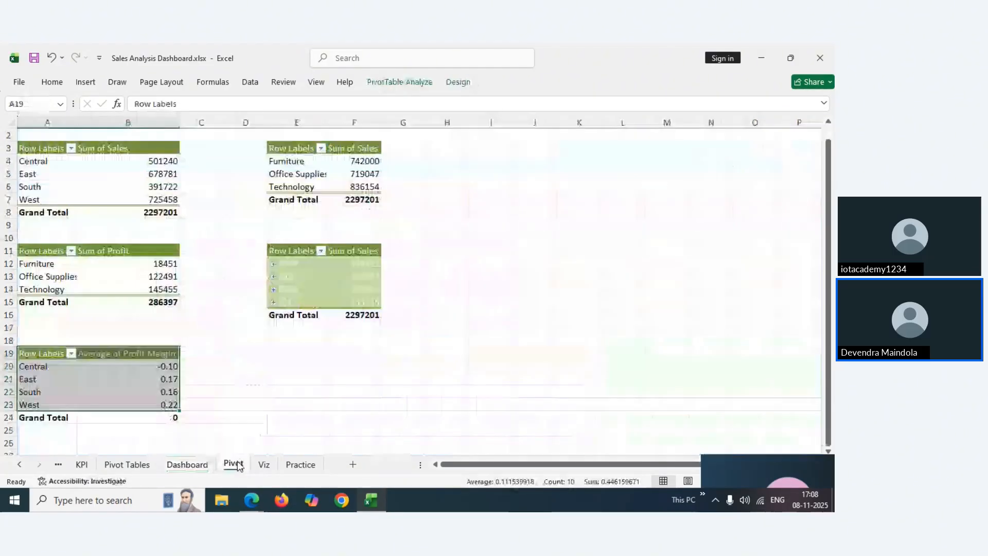
click(37, 149)
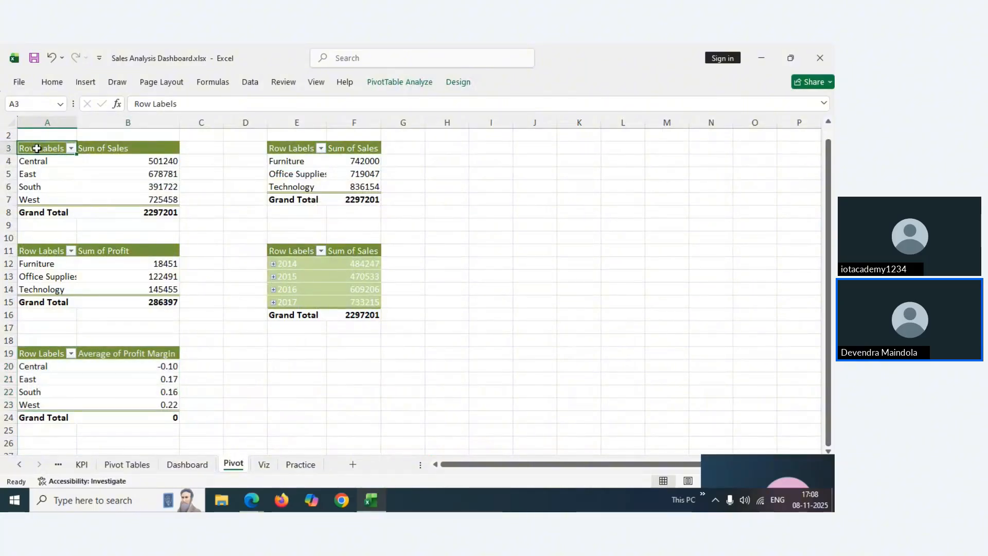
drag(36, 149, 149, 193)
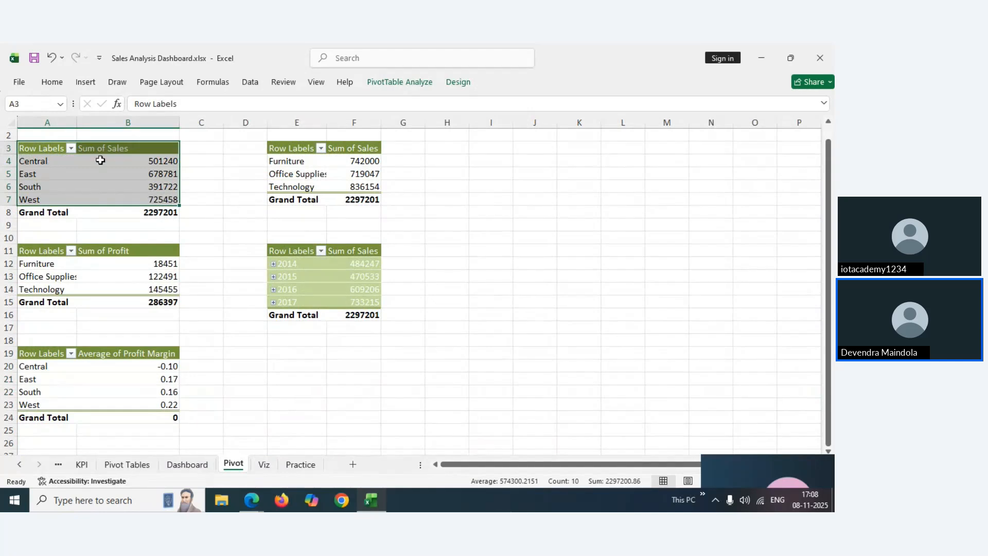
Insert Region, Category and Segment slicers for the regional sales pivot table
click(86, 84)
click(79, 195)
click(83, 83)
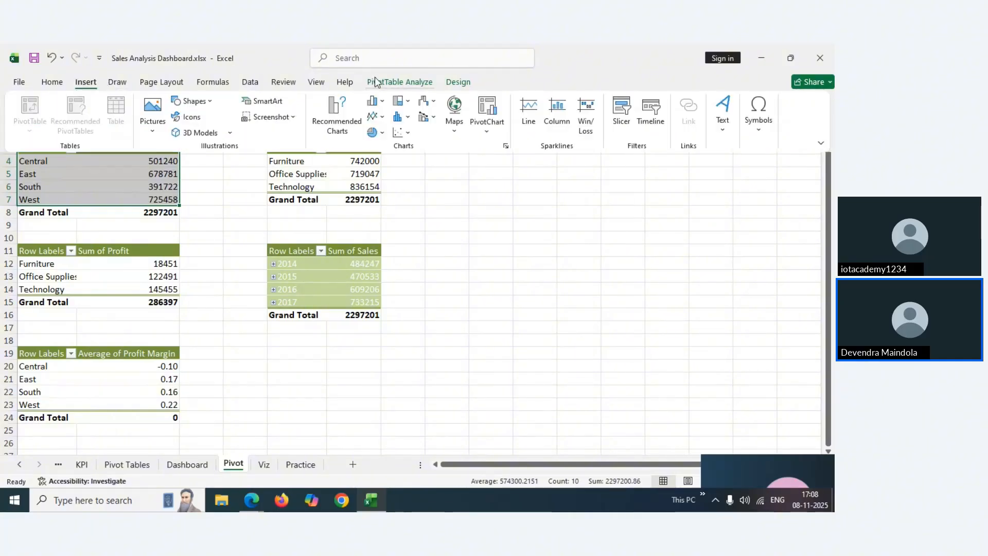
click(621, 106)
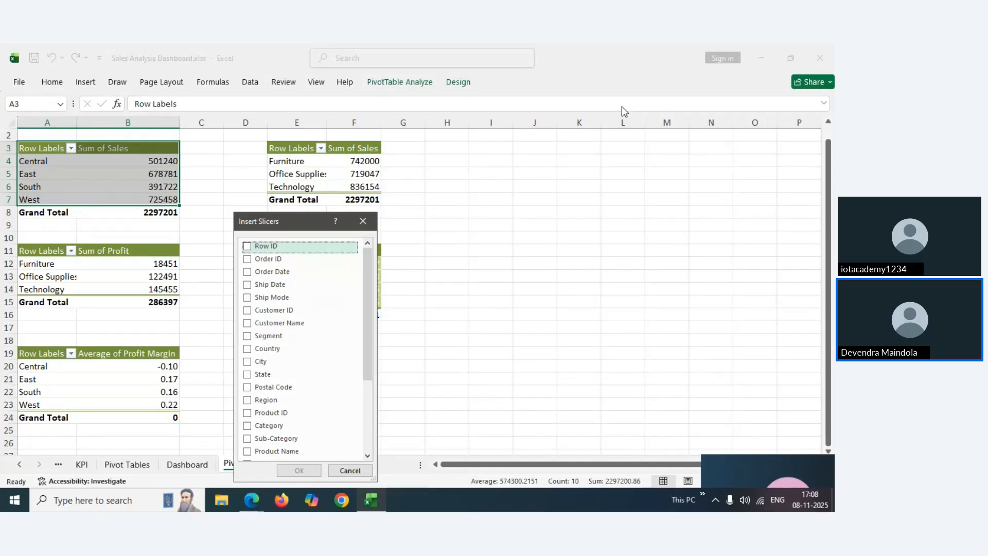
drag(366, 259, 370, 302)
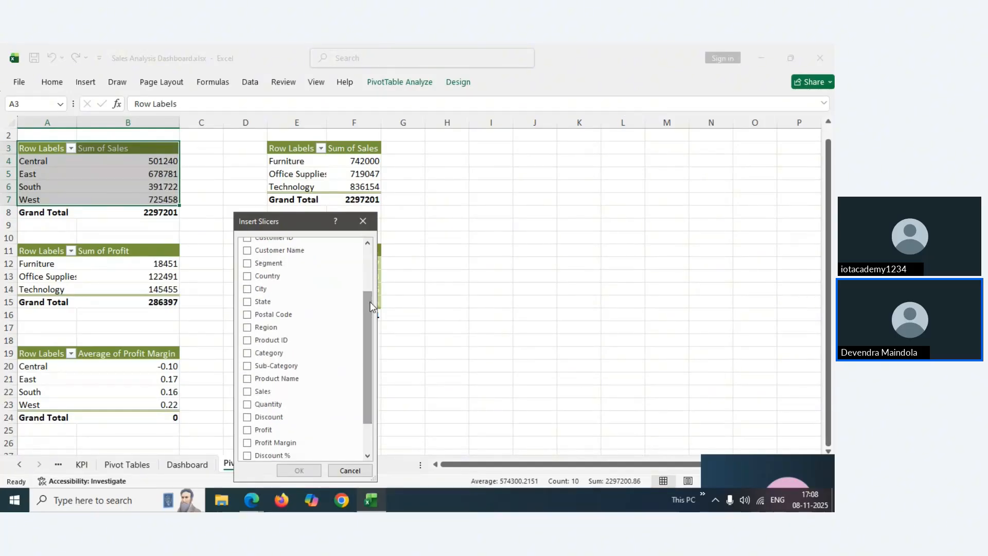
click(247, 330)
click(248, 354)
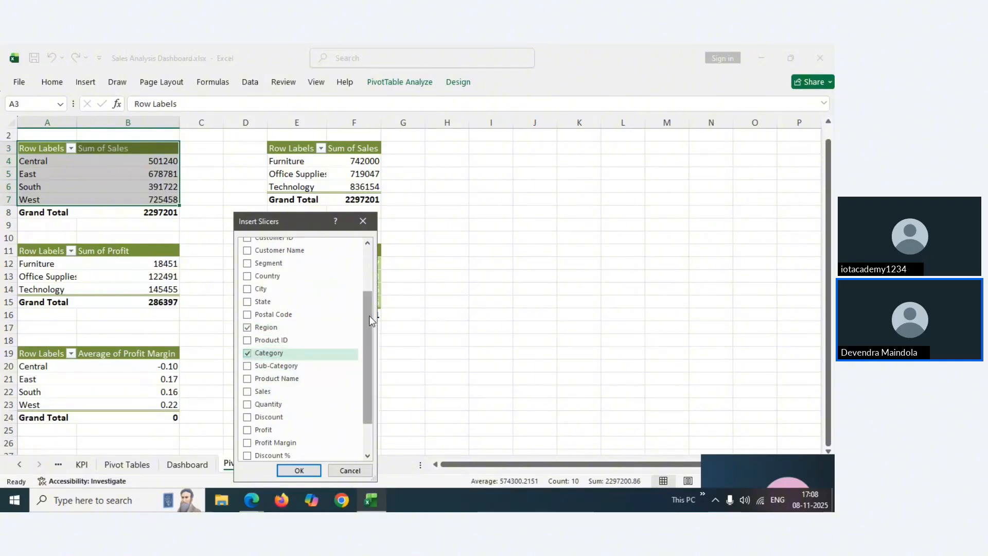
drag(369, 316, 368, 320)
click(269, 257)
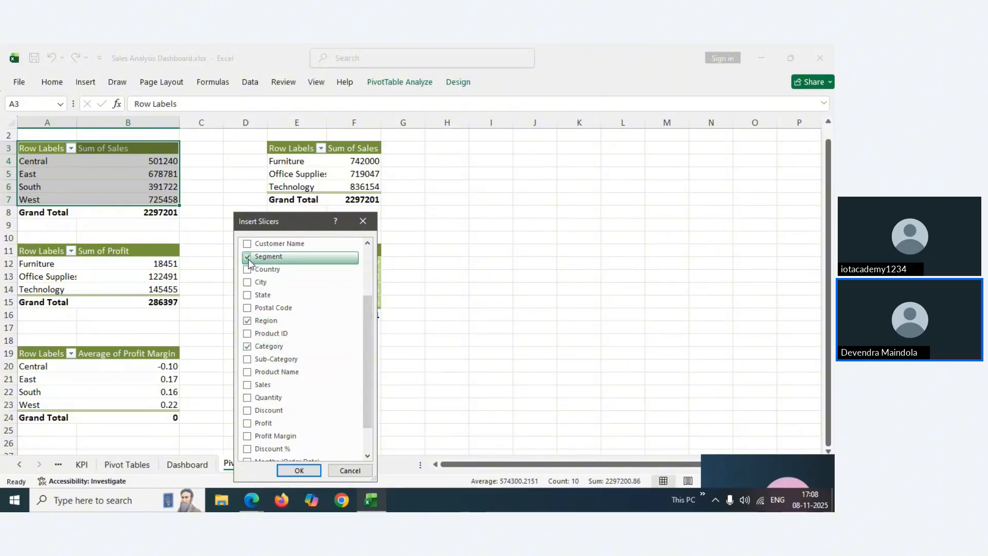
click(298, 471)
Arrange the Category and Region slicers side by side near the top of the sheet
drag(419, 253, 698, 174)
drag(381, 218, 461, 155)
drag(343, 192, 619, 160)
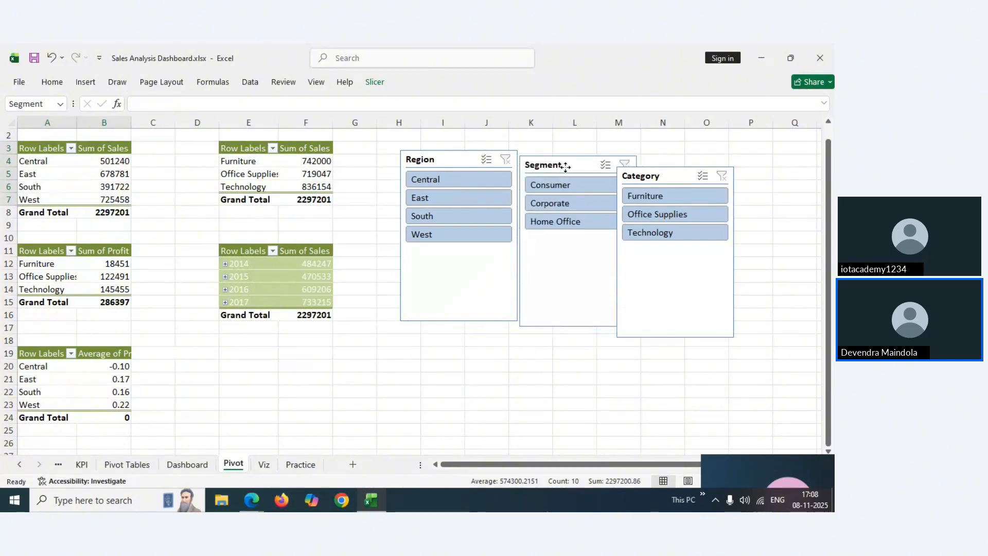
Cut the Region slicer from the Pivot sheet and paste it onto the Viz dashboard
click(466, 166)
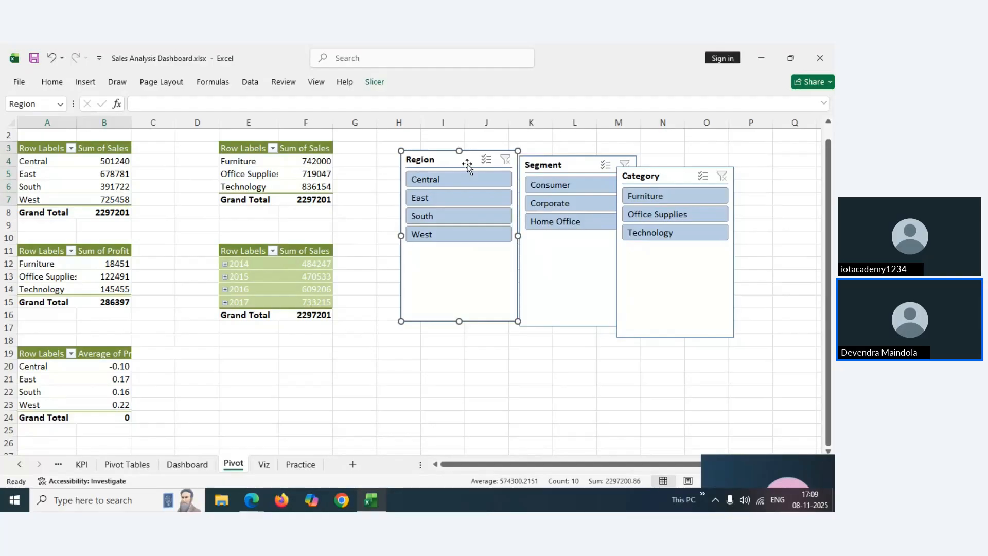
key(Delete)
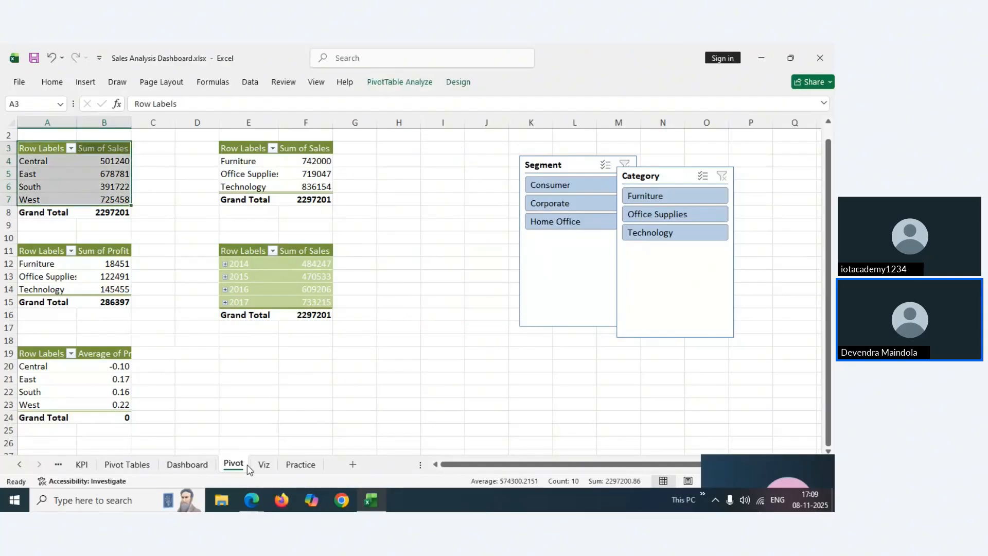
click(264, 469)
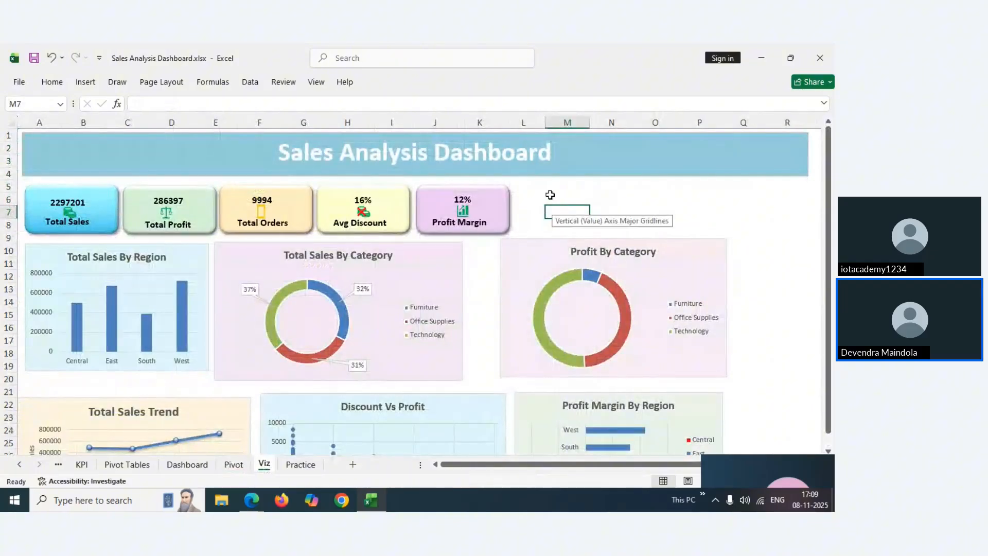
key(ctrl+v)
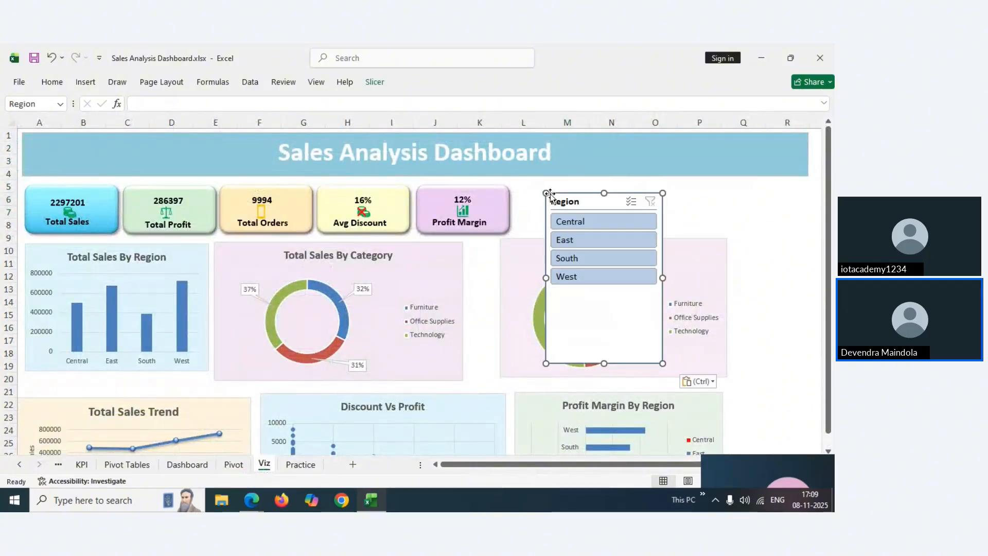
Shorten the Region slicer to uncover the profit chart while keeping Central fully visible
drag(605, 364, 567, 191)
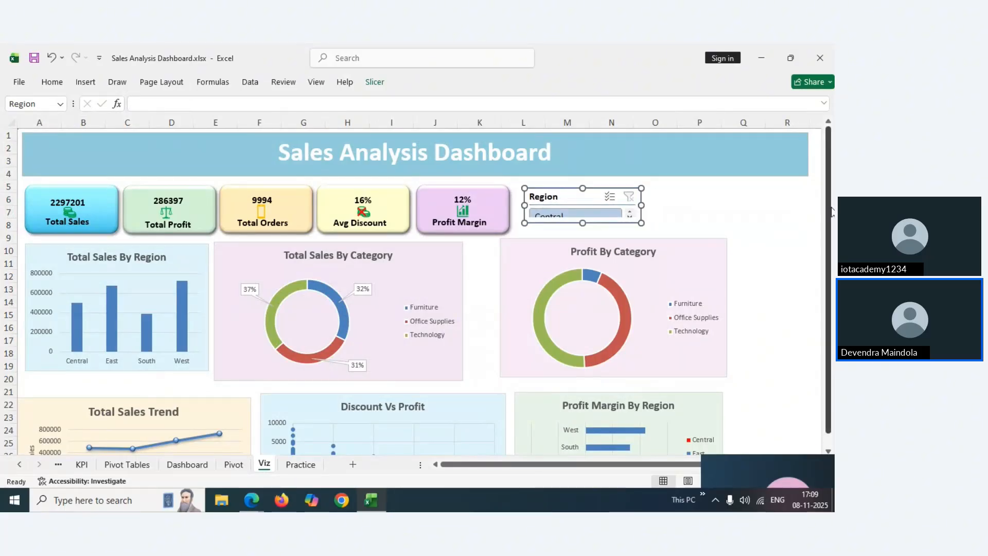
scroll(832, 214, down, 1)
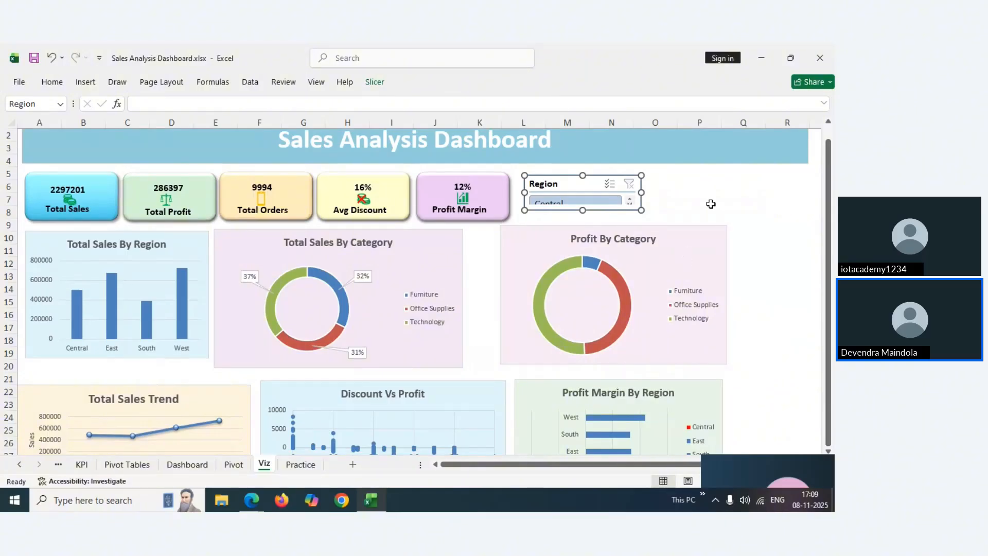
drag(583, 211, 561, 185)
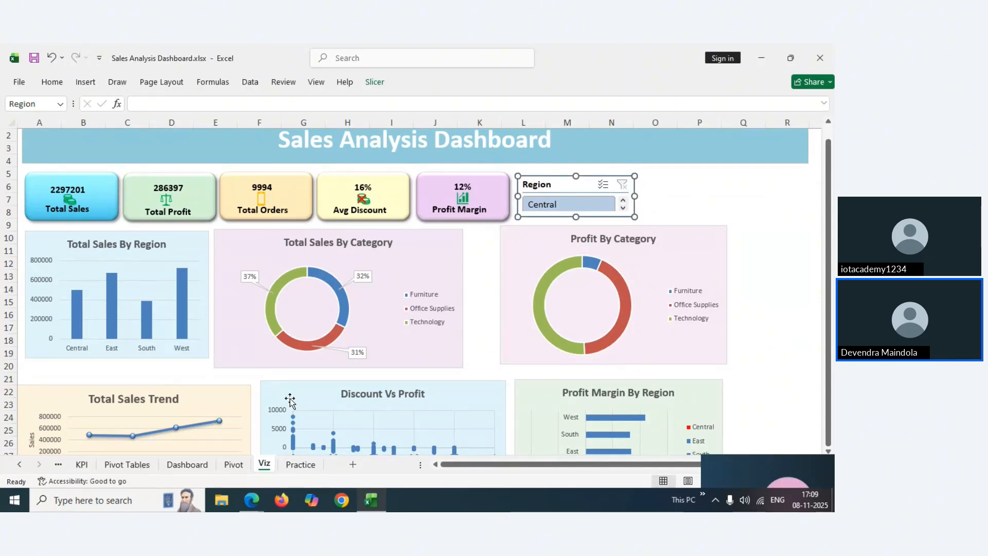
Compare the slicers on the Dashboard sheet, then cut the Category slicer from the Pivot sheet
click(233, 465)
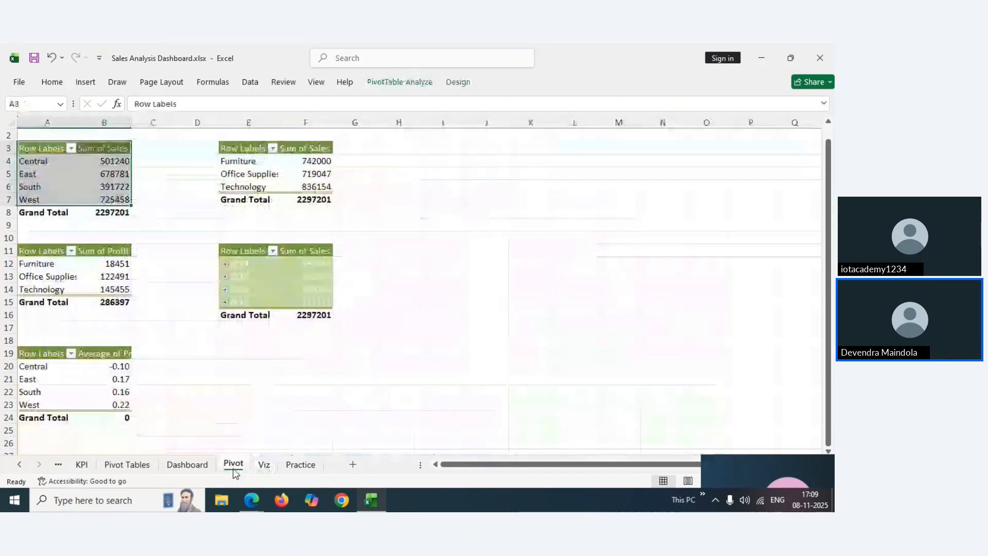
click(187, 465)
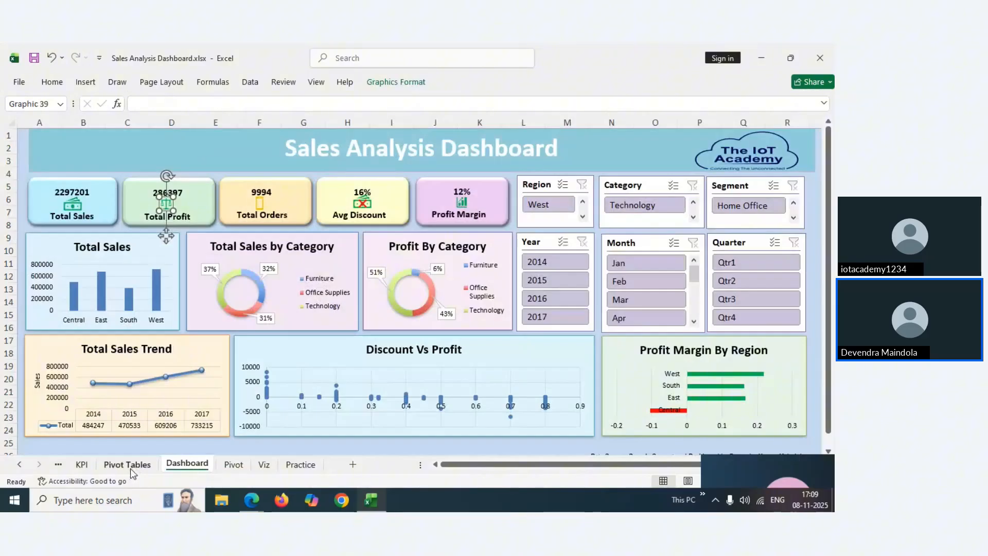
click(646, 192)
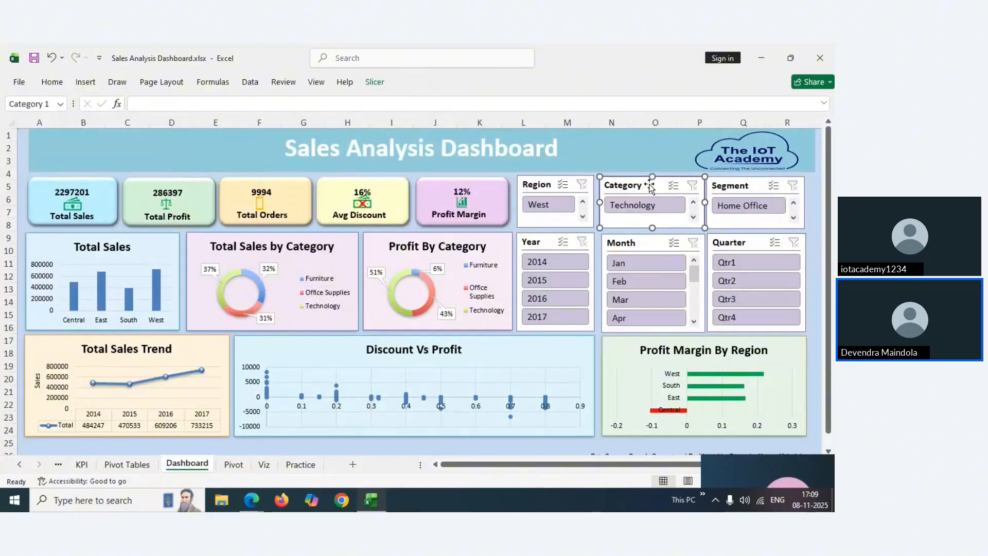
ctrl+click(731, 186)
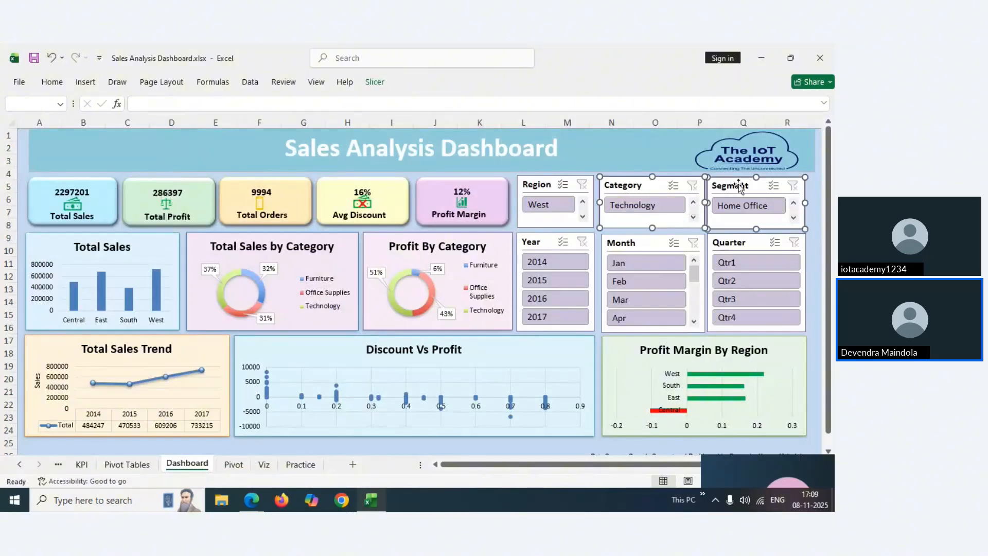
click(233, 465)
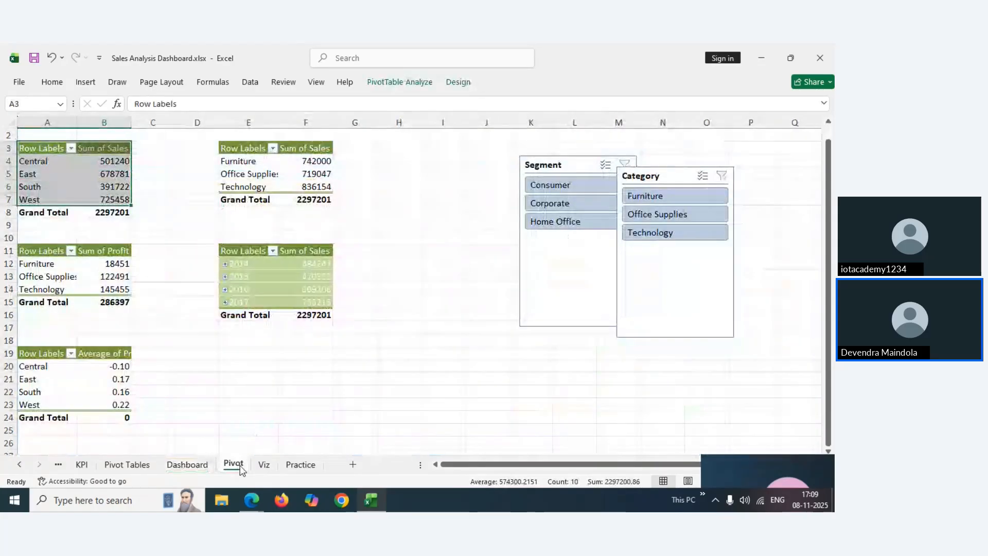
click(573, 166)
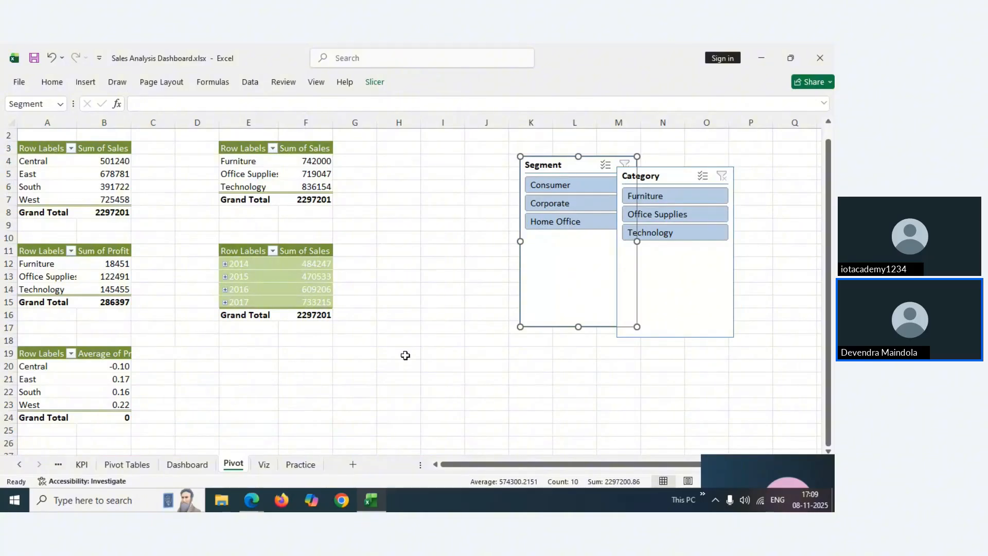
click(187, 464)
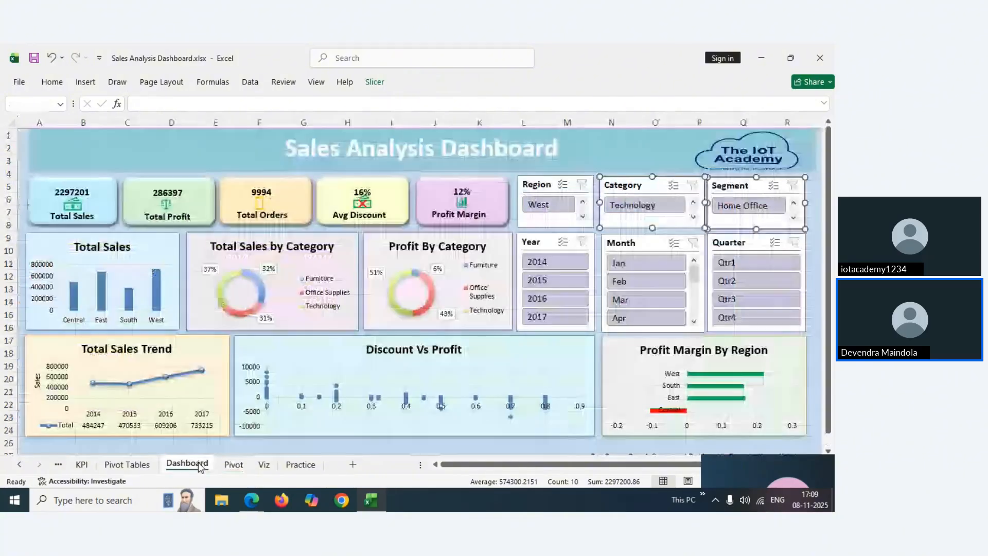
click(229, 465)
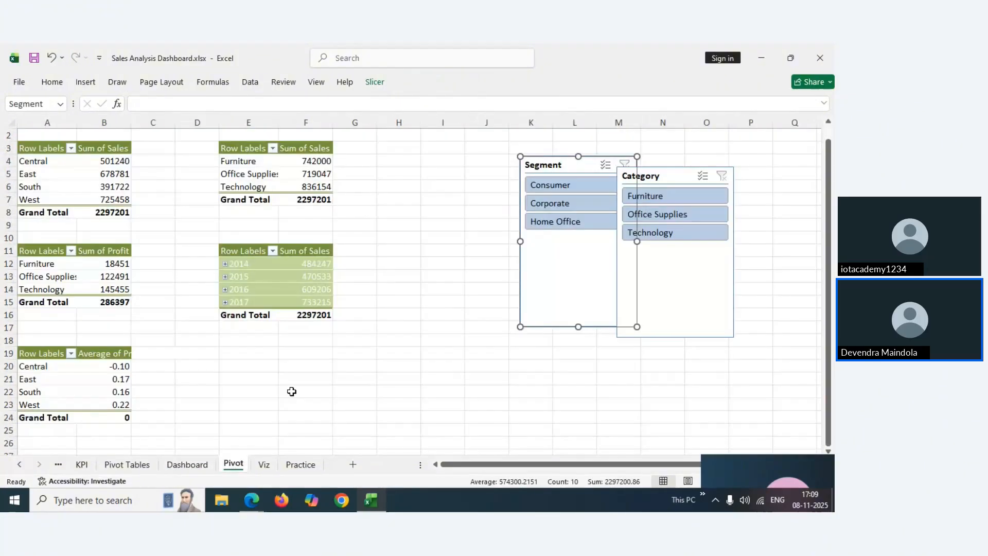
click(671, 176)
key(Delete)
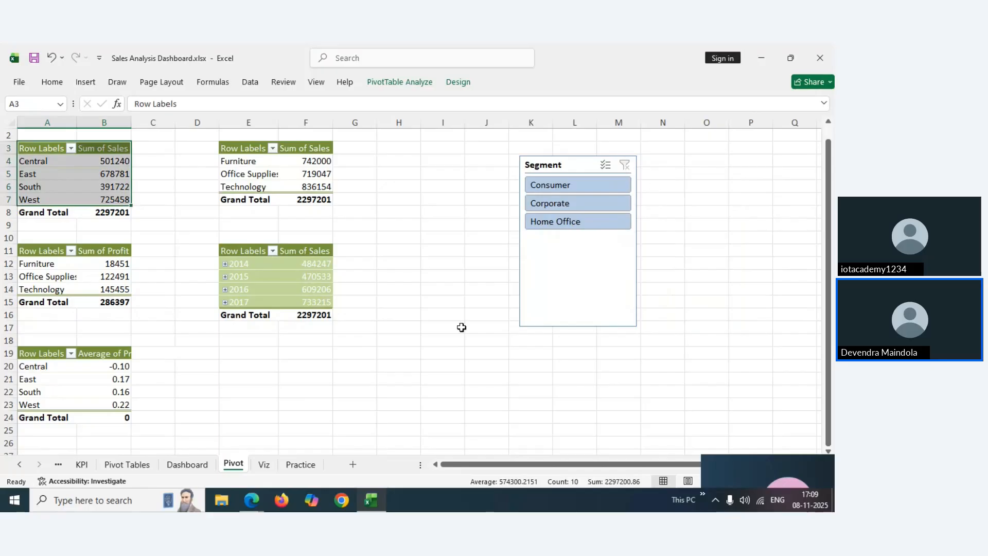
Paste the Category slicer at O6 on the Viz sheet and shrink it to one row
click(264, 465)
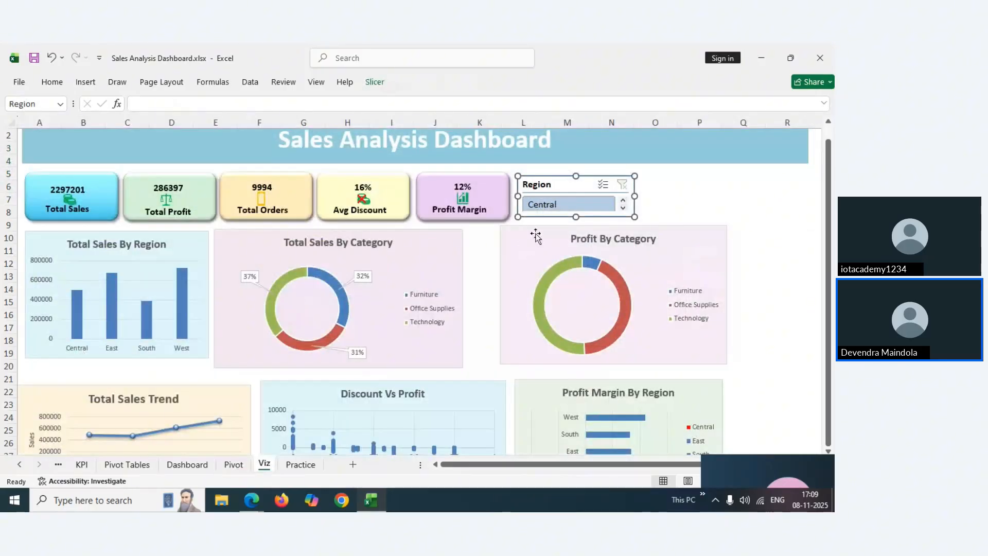
click(656, 188)
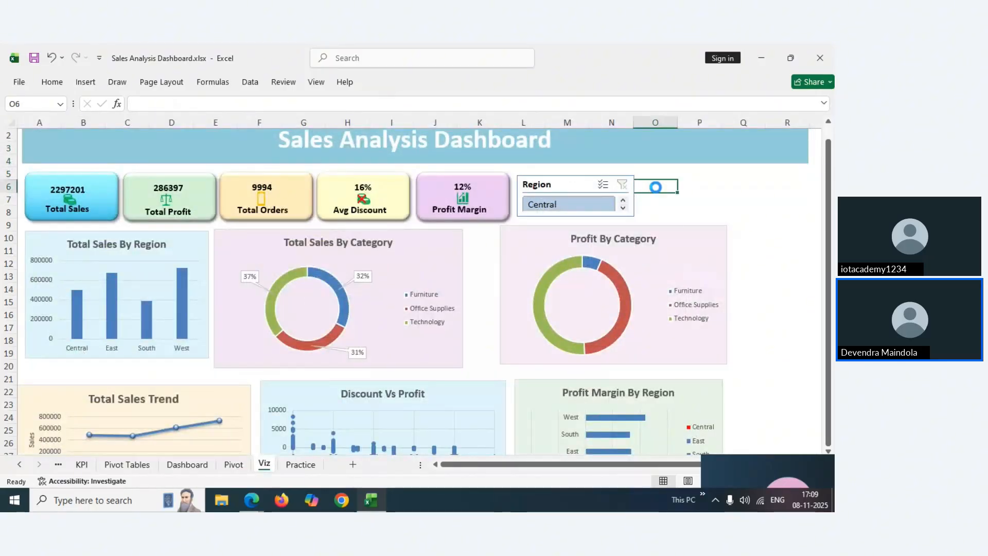
key(ctrl+v)
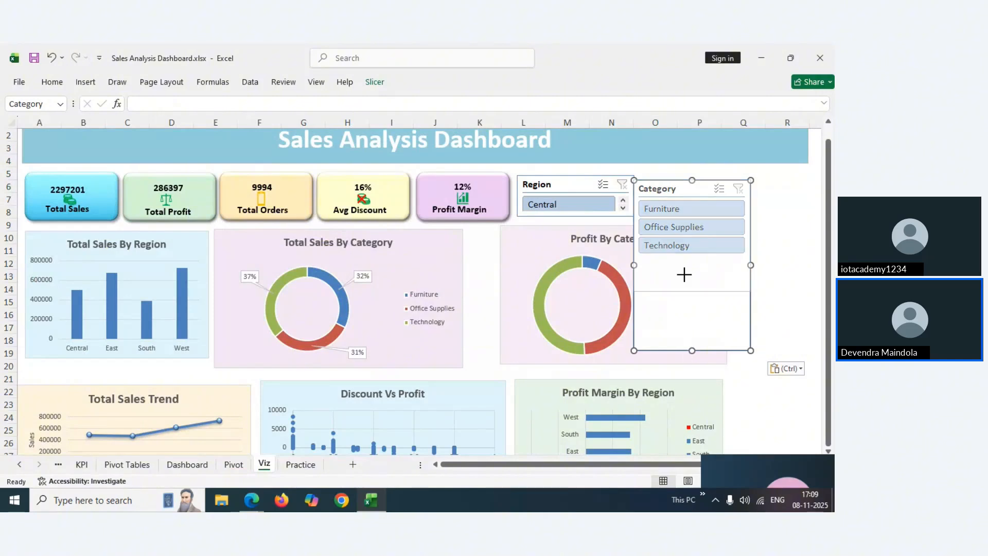
drag(685, 275, 688, 253)
drag(677, 190, 682, 186)
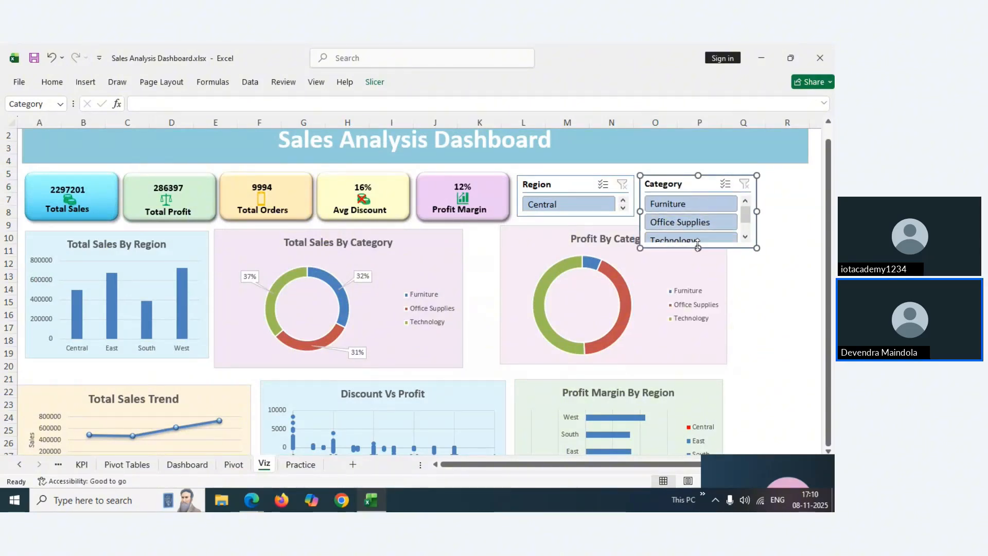
drag(697, 245, 698, 216)
click(774, 224)
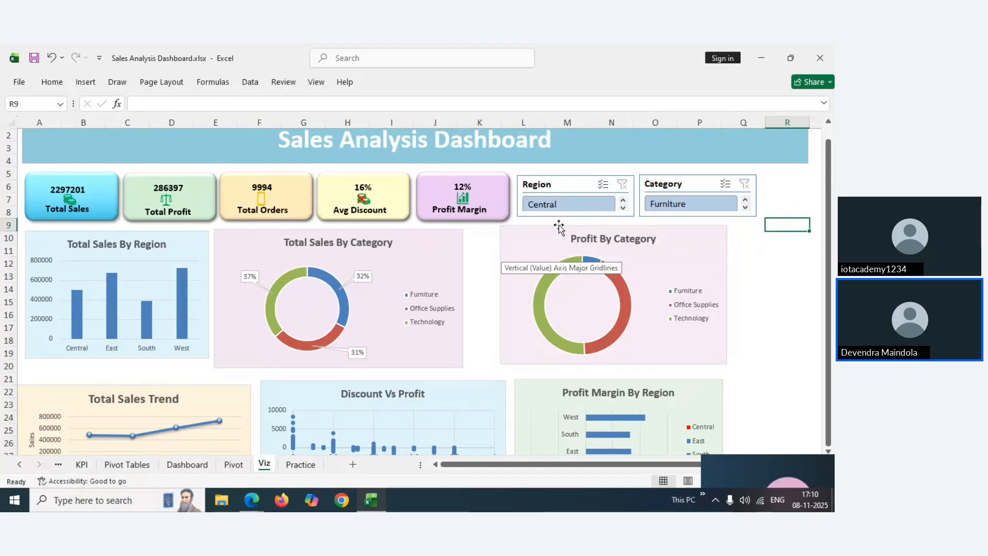
Test the Dashboard sheet's Region slicer by filtering to West, clearing, and reapplying West
click(188, 465)
click(541, 203)
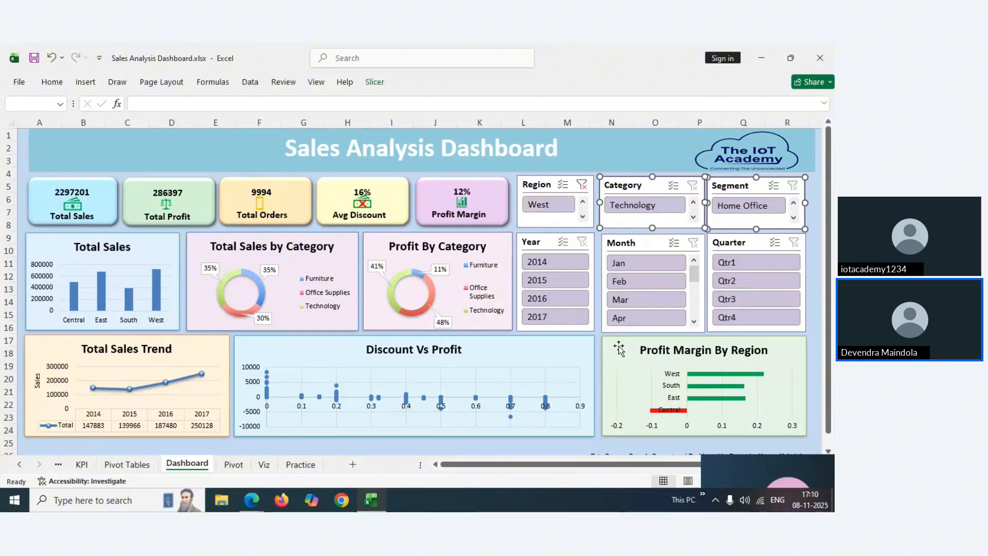
click(583, 185)
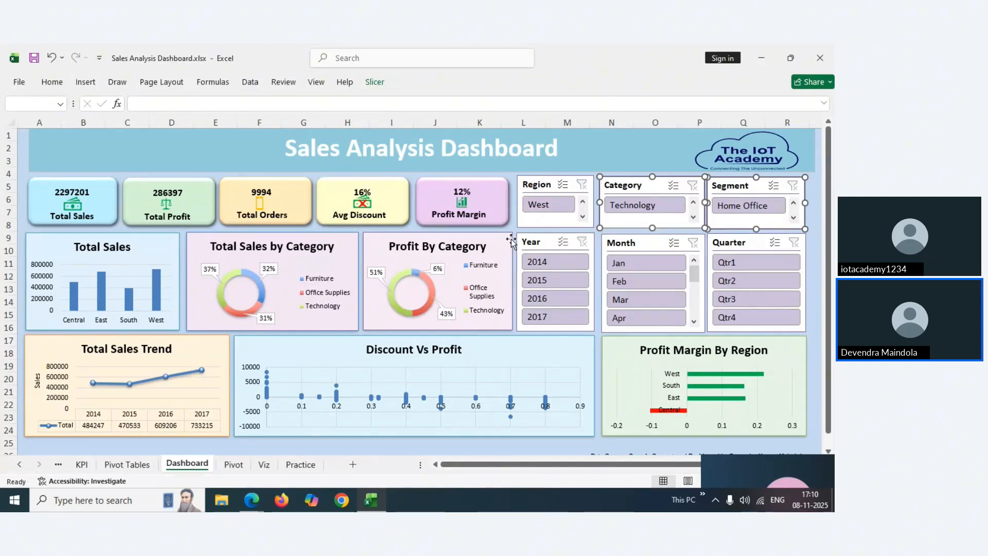
click(549, 204)
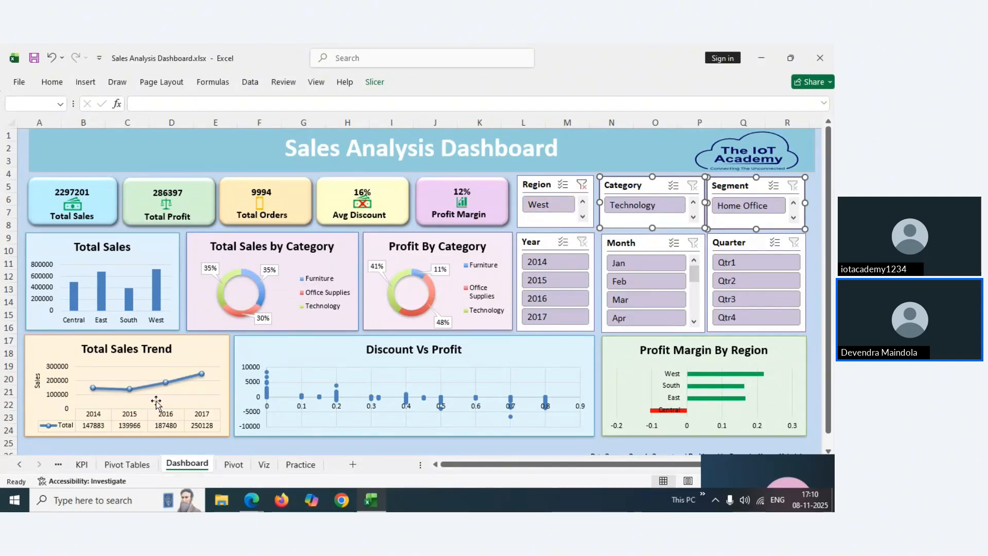
mouse_move(371, 507)
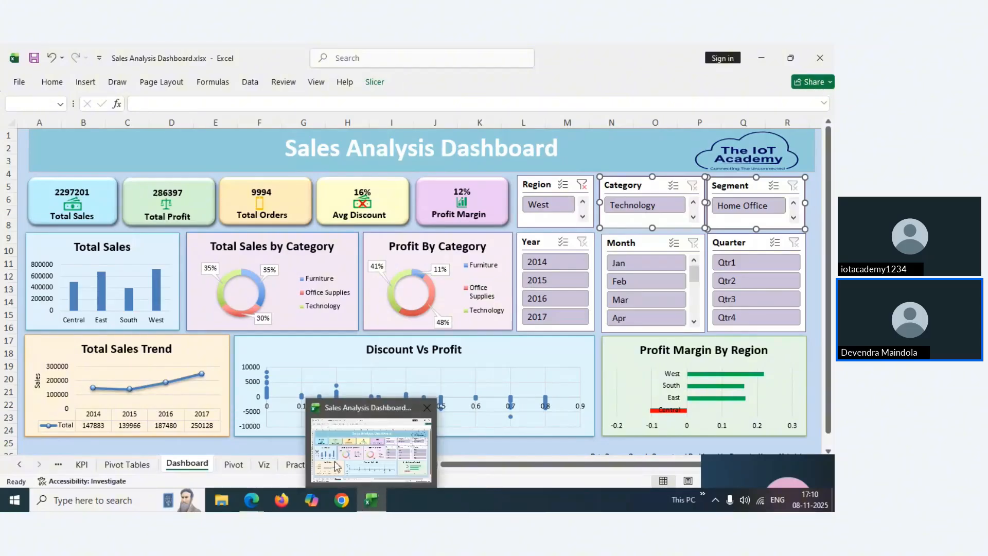
Select the Region slicer on the Viz sheet and show its Slicer settings
click(302, 464)
click(264, 464)
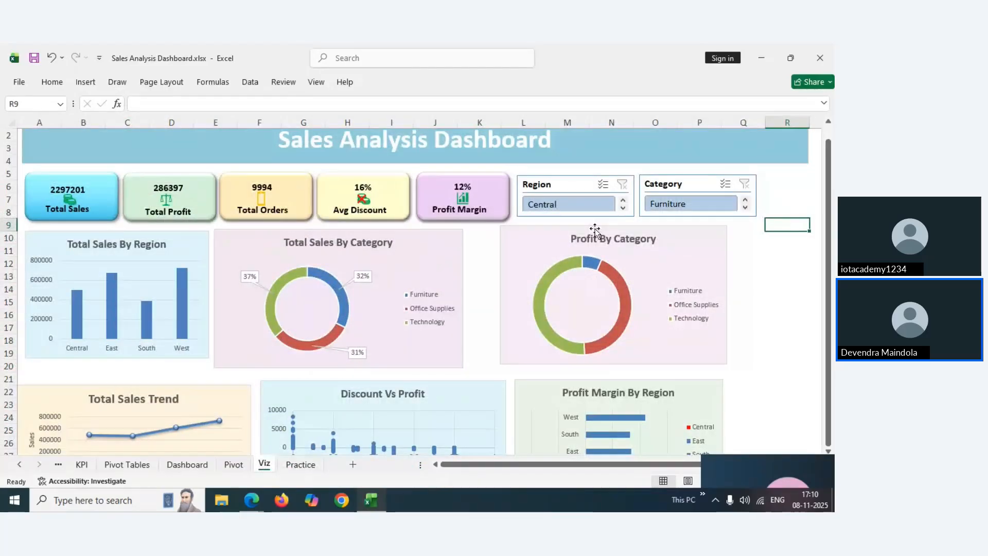
click(566, 188)
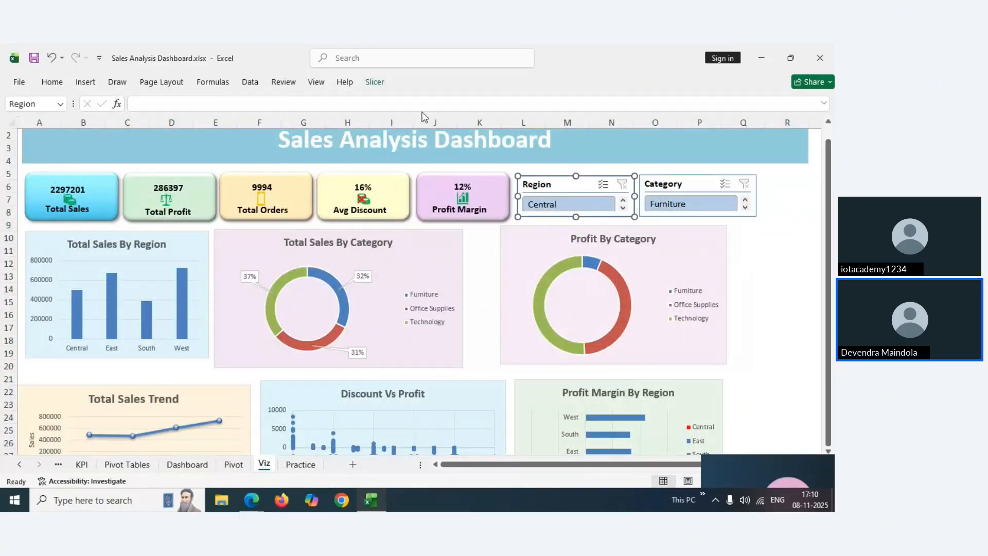
click(376, 84)
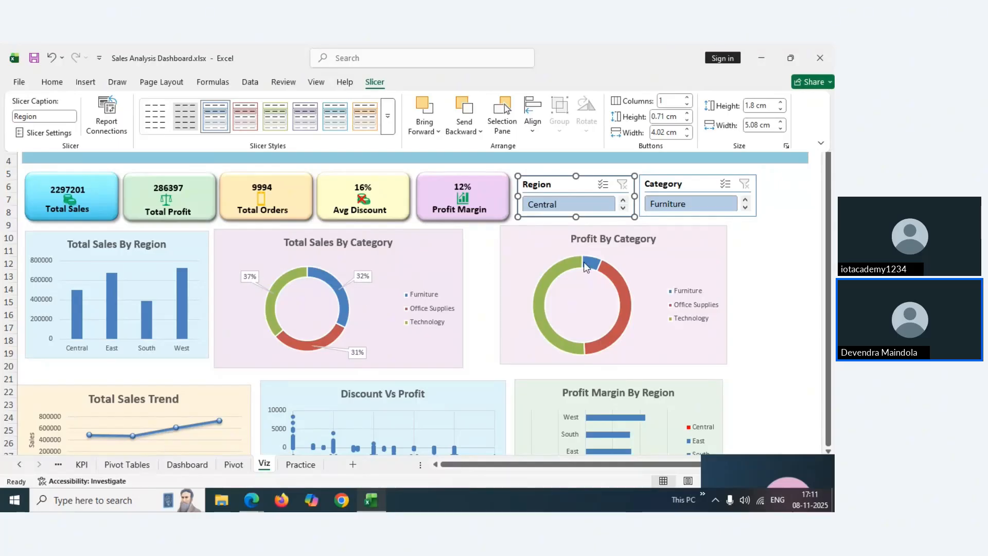
Review the Region slicer's Report Connections pivot table list, then go to the Dashboard sheet
click(106, 124)
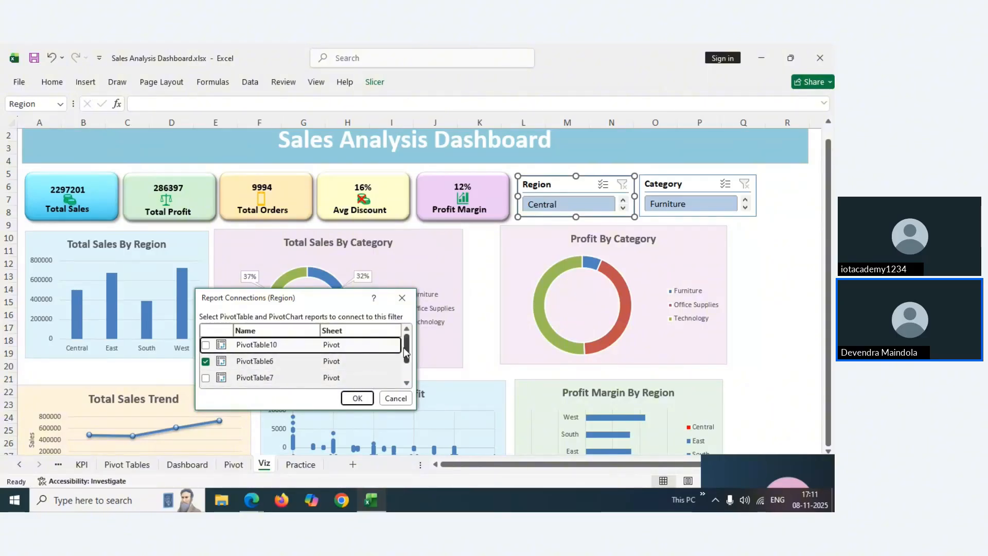
mouse_move(405, 348)
mouse_down()
mouse_move(408, 367)
mouse_move(406, 342)
mouse_move(407, 359)
mouse_up()
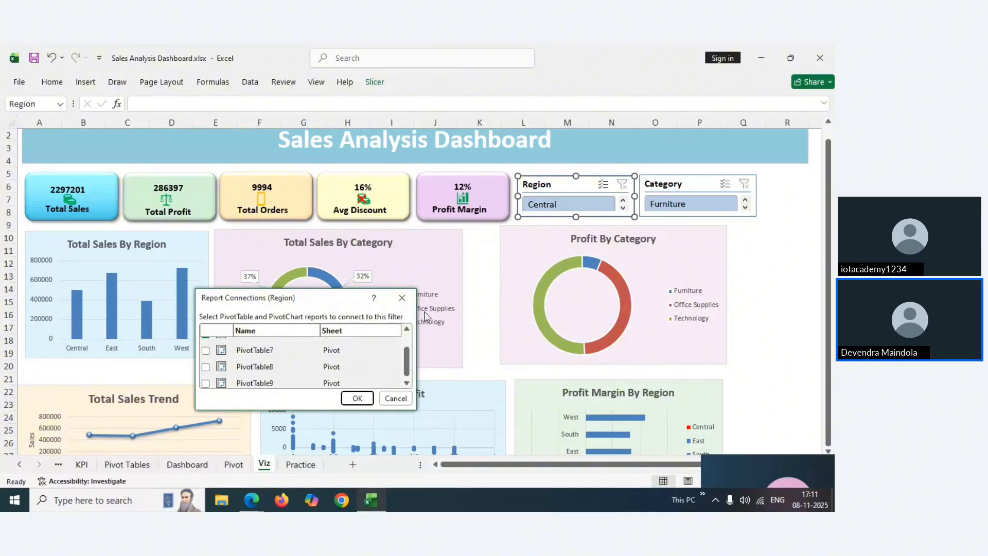
click(403, 299)
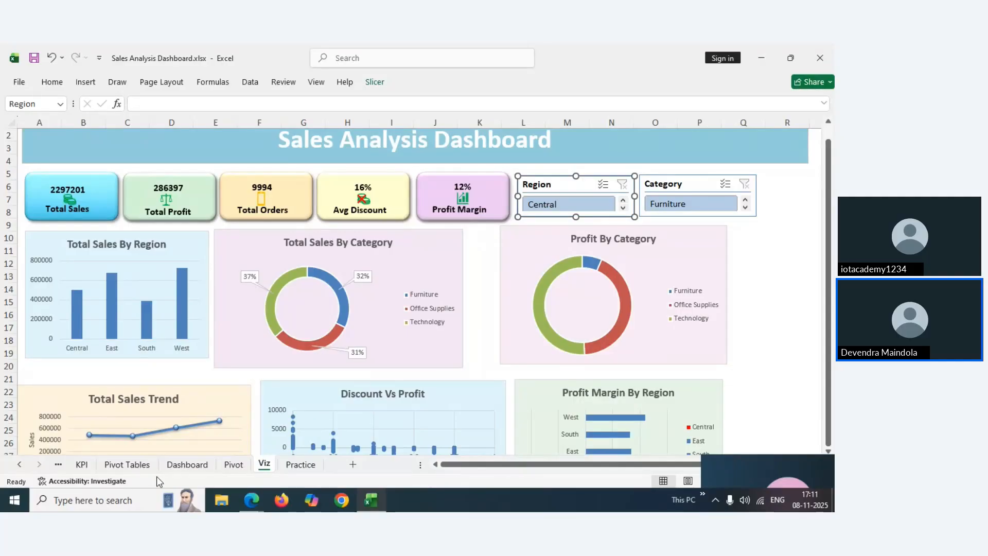
click(179, 465)
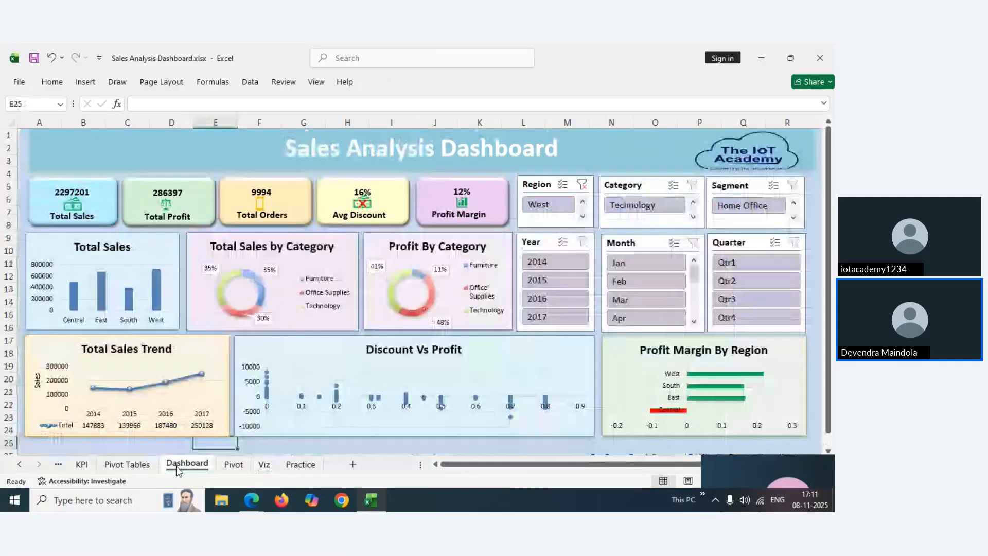
Look at the Region slicer's report connections, then close the list without changes
right_click(542, 187)
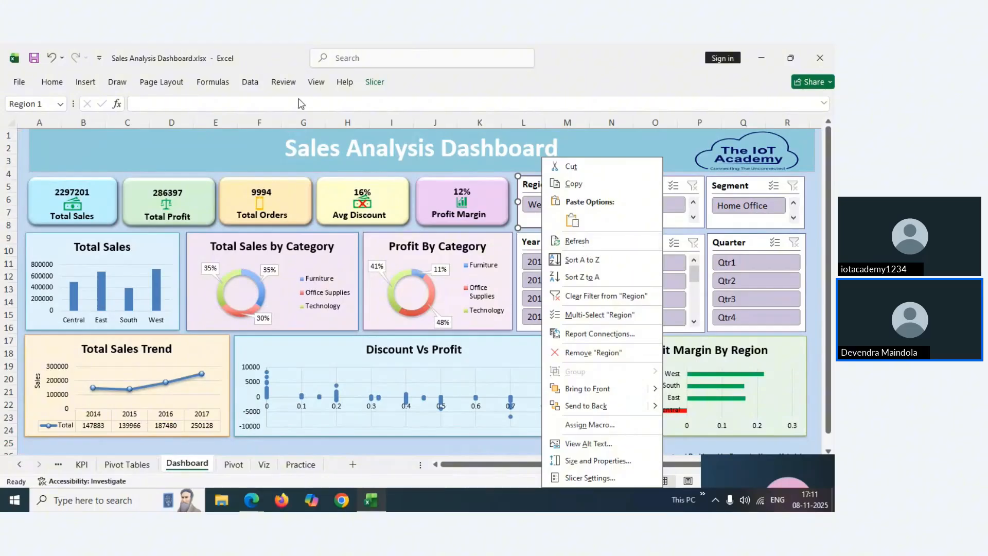
click(371, 83)
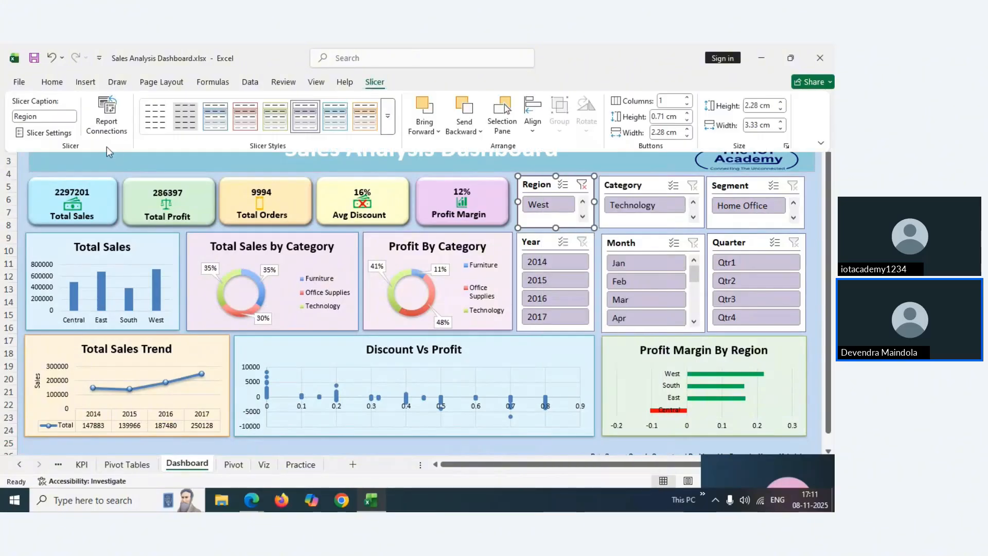
click(107, 113)
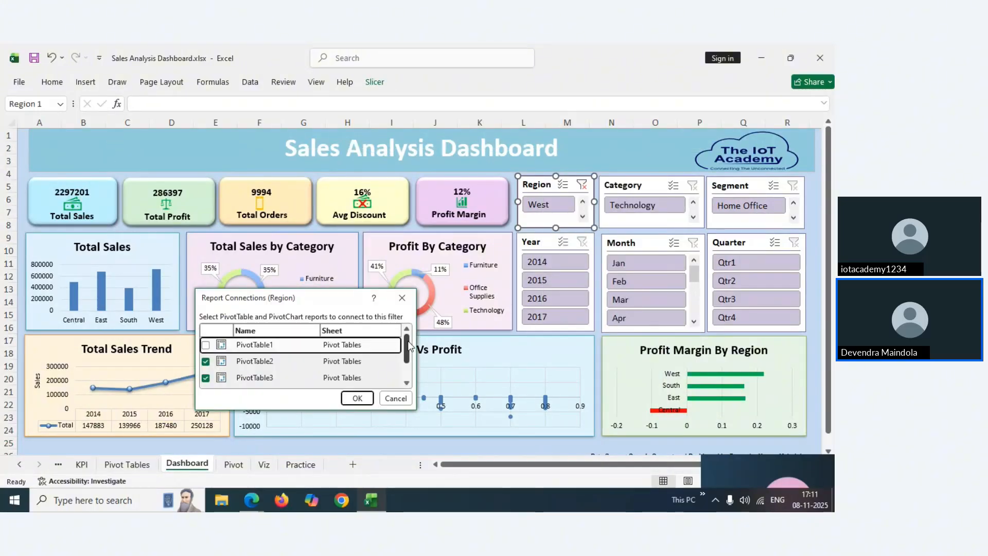
drag(409, 346, 409, 364)
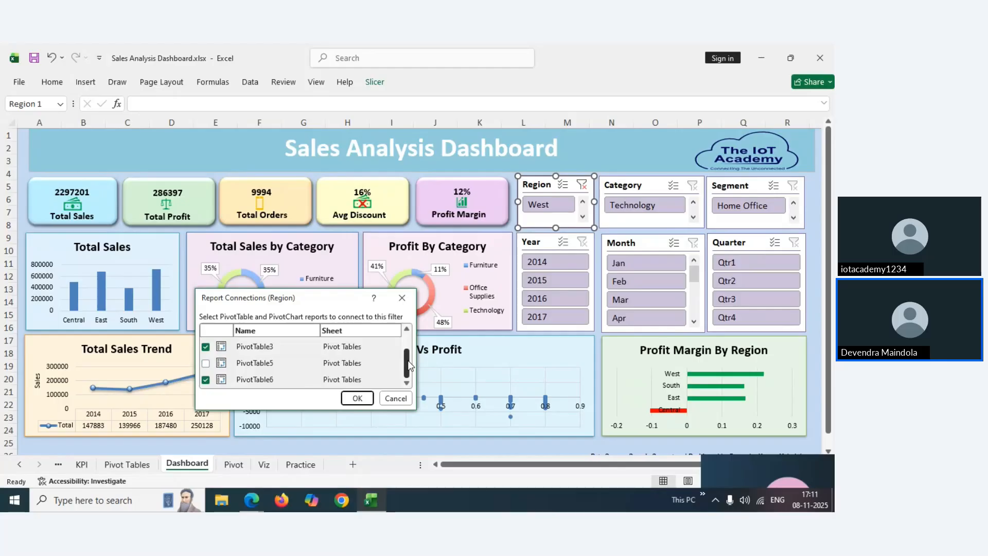
click(402, 300)
On the Viz sheet, connect the Region slicer to PivotTable8 and PivotTable9 as well
click(264, 465)
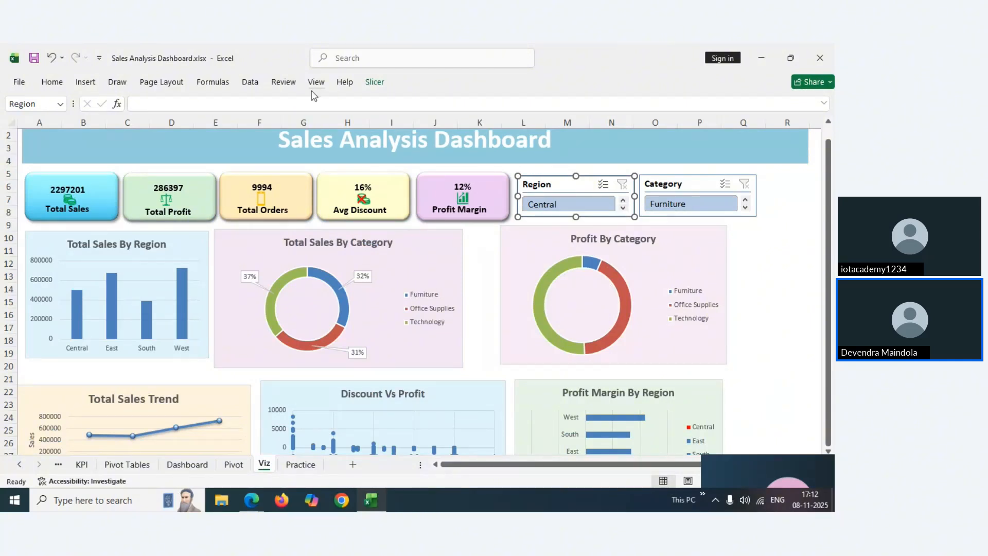
click(373, 82)
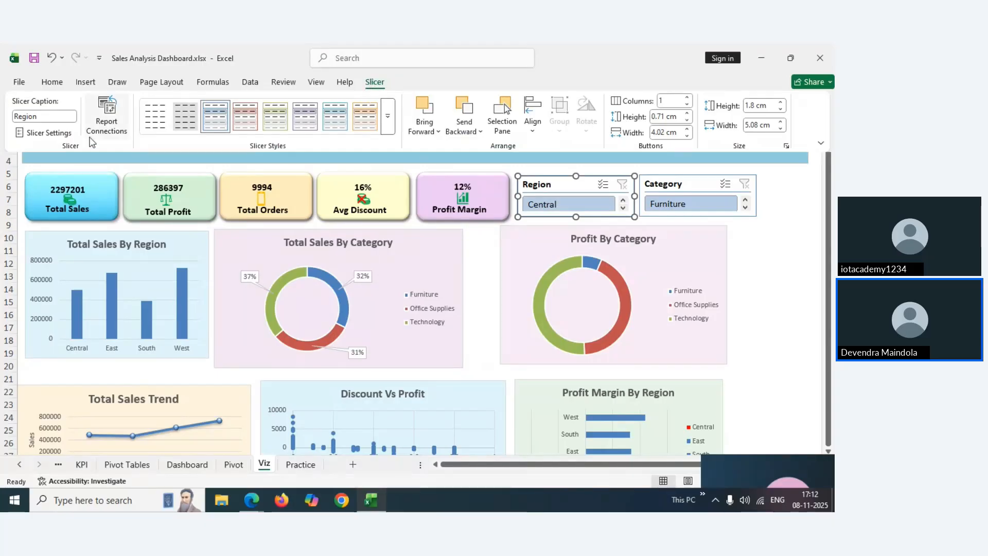
click(106, 126)
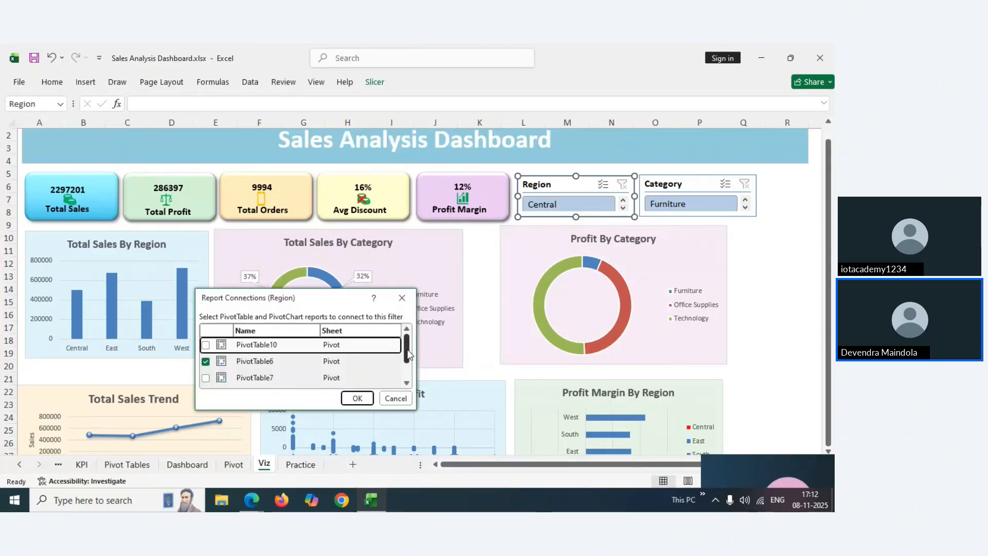
drag(408, 354, 407, 369)
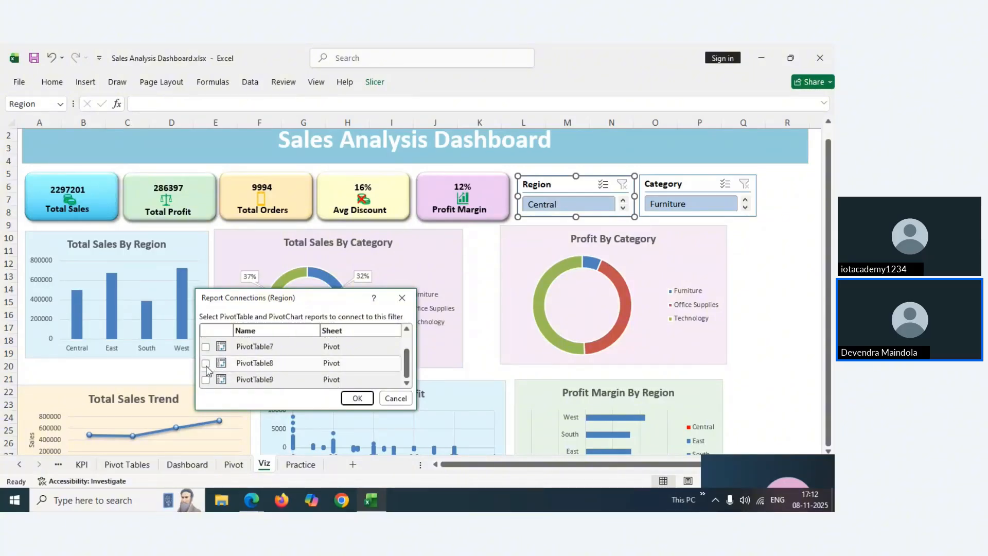
click(206, 363)
click(206, 380)
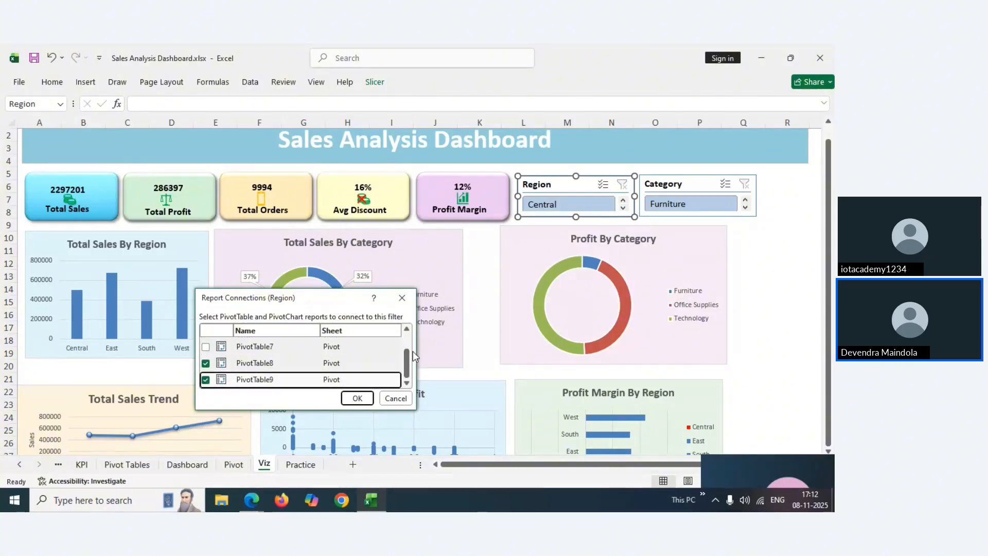
mouse_move(408, 357)
mouse_down()
mouse_move(407, 349)
mouse_move(407, 358)
mouse_up()
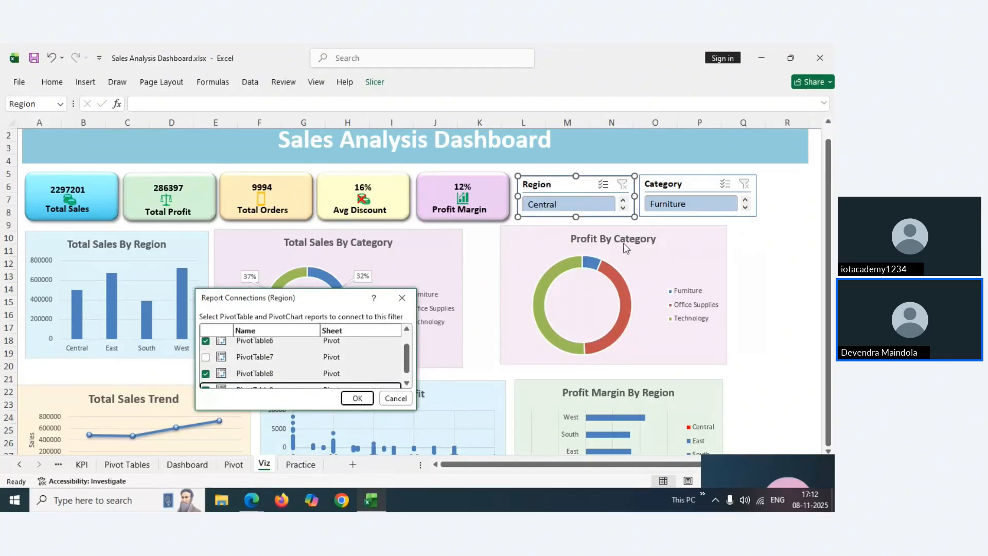
click(205, 375)
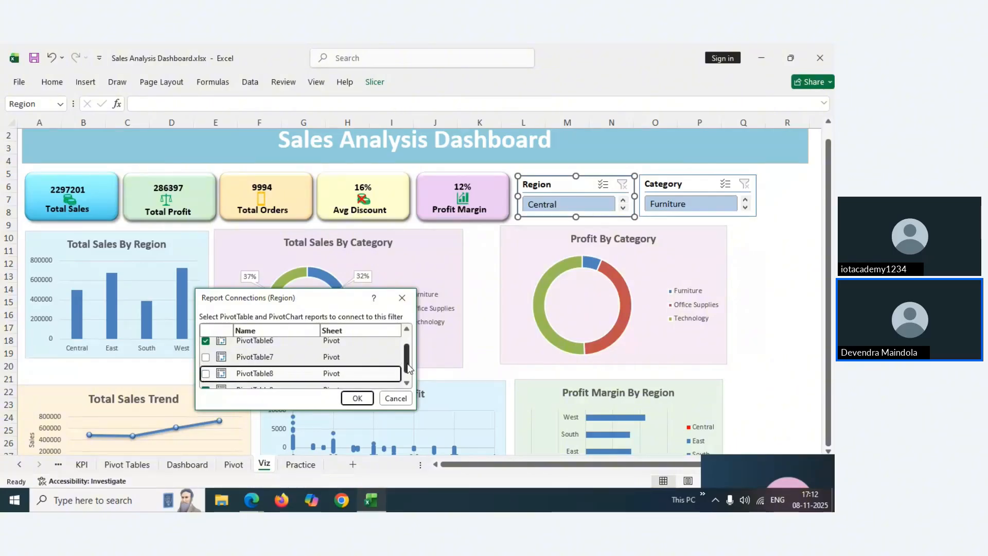
drag(408, 368, 409, 373)
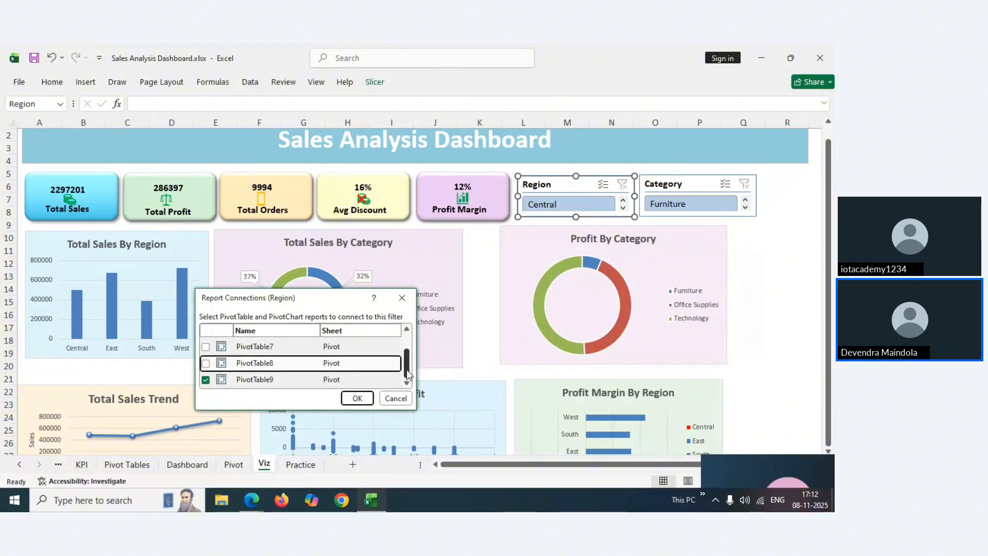
click(206, 363)
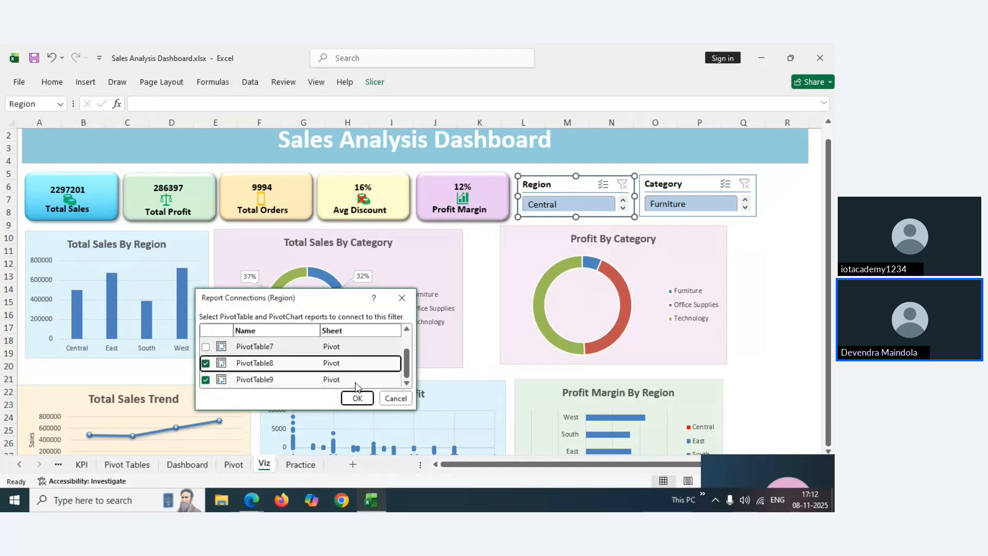
click(359, 399)
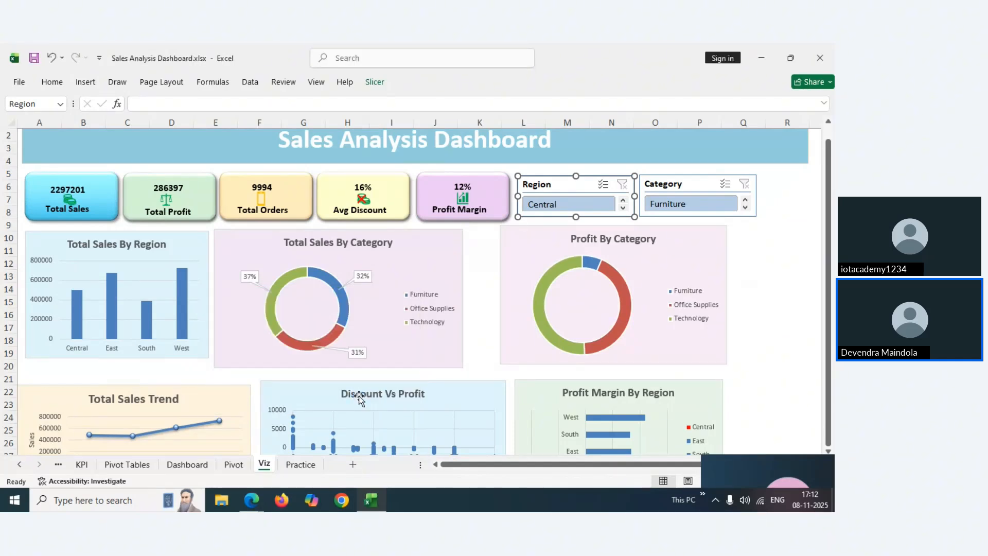
Test the Central filter, then relink the Region slicer from PivotTable6 to PivotTable7 and clear the filter
click(572, 206)
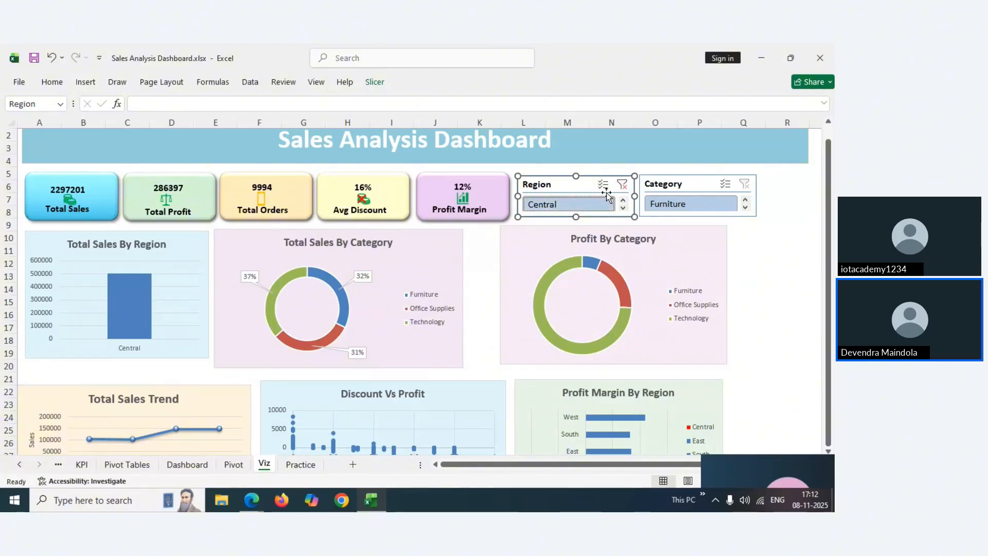
click(622, 186)
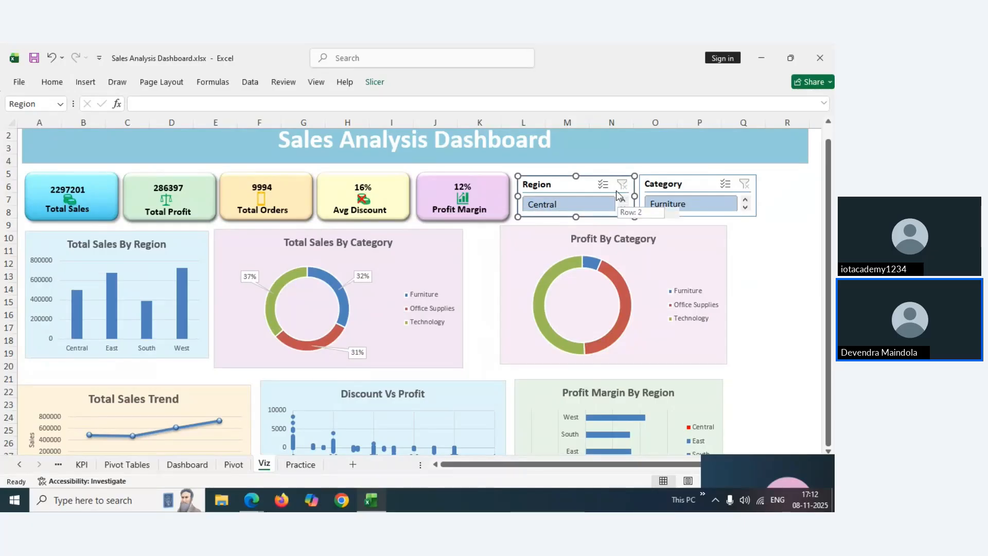
click(375, 82)
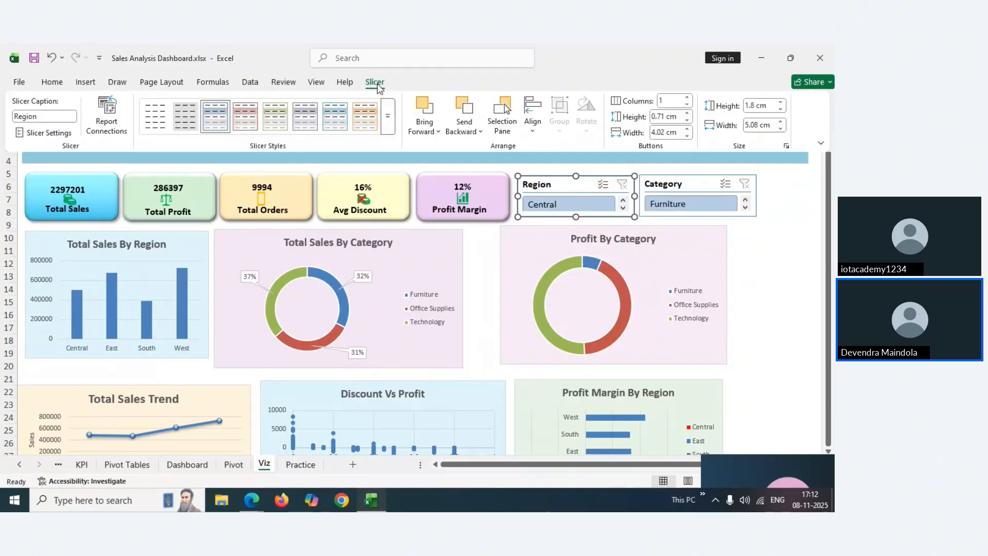
click(105, 122)
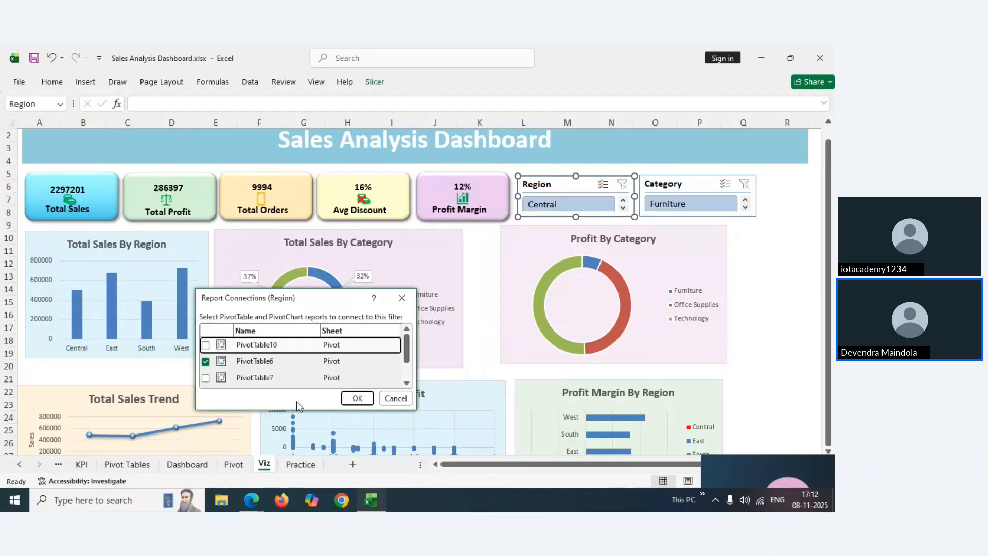
click(205, 362)
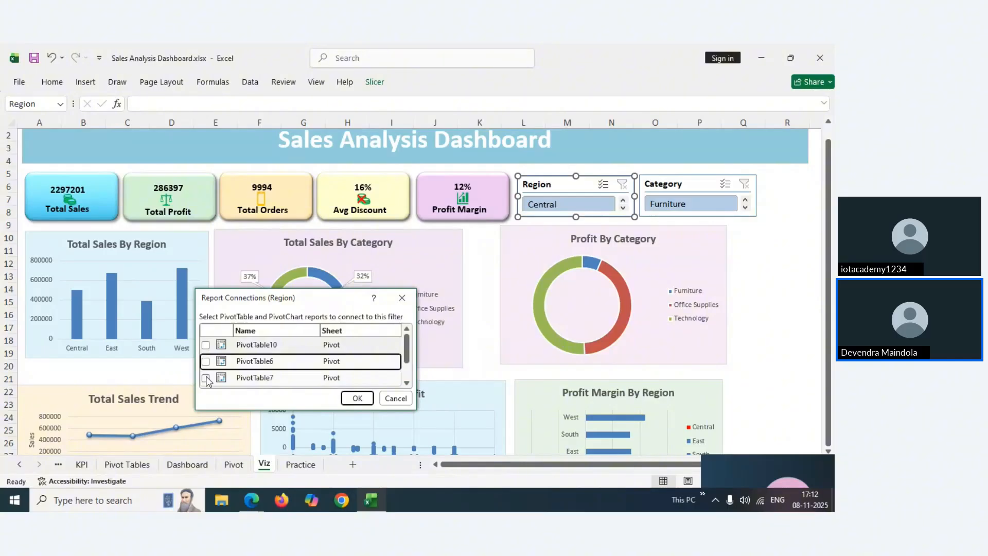
click(205, 378)
drag(406, 352, 408, 367)
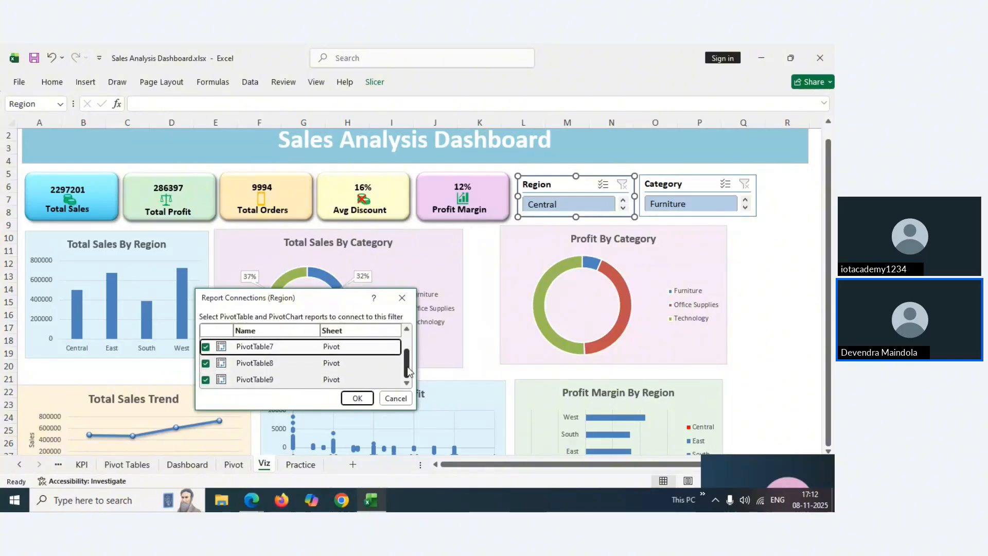
click(356, 398)
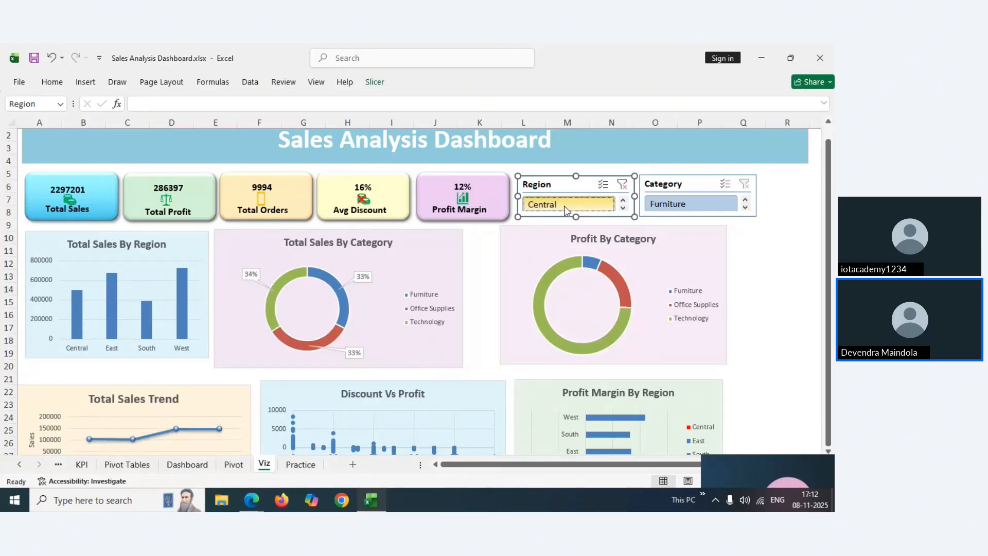
click(622, 187)
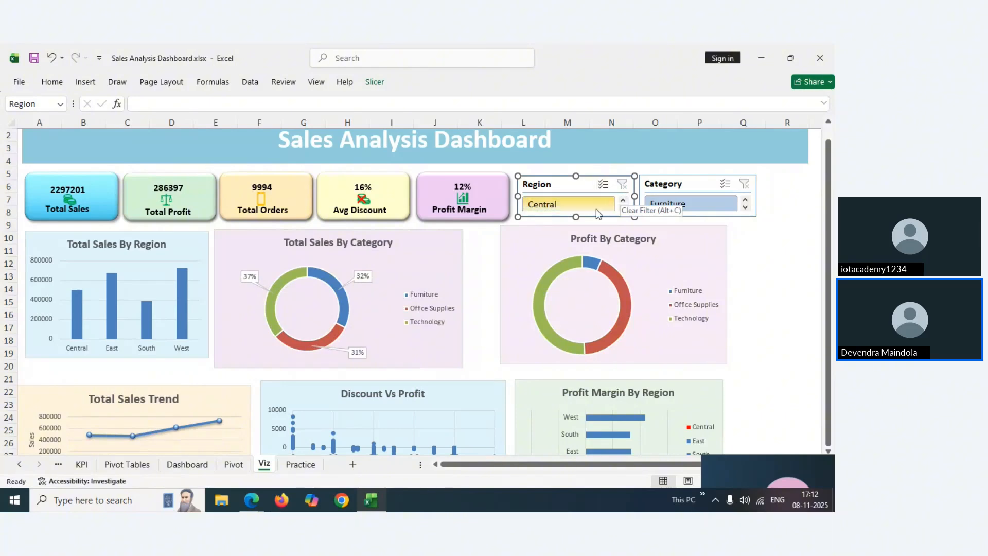
Filter to Central, then shift the Profit By Category chart left and narrow it
click(527, 211)
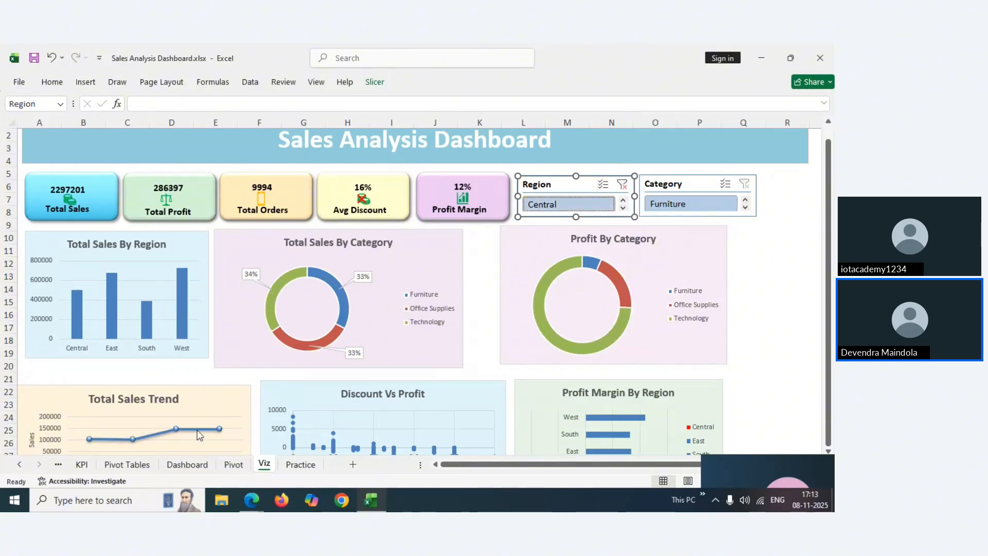
drag(653, 254, 634, 274)
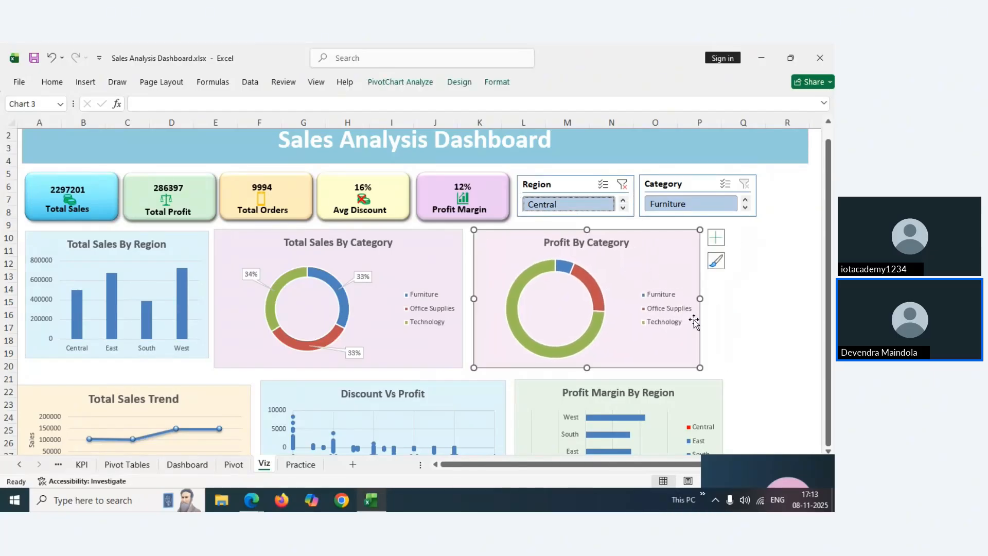
drag(699, 299, 630, 298)
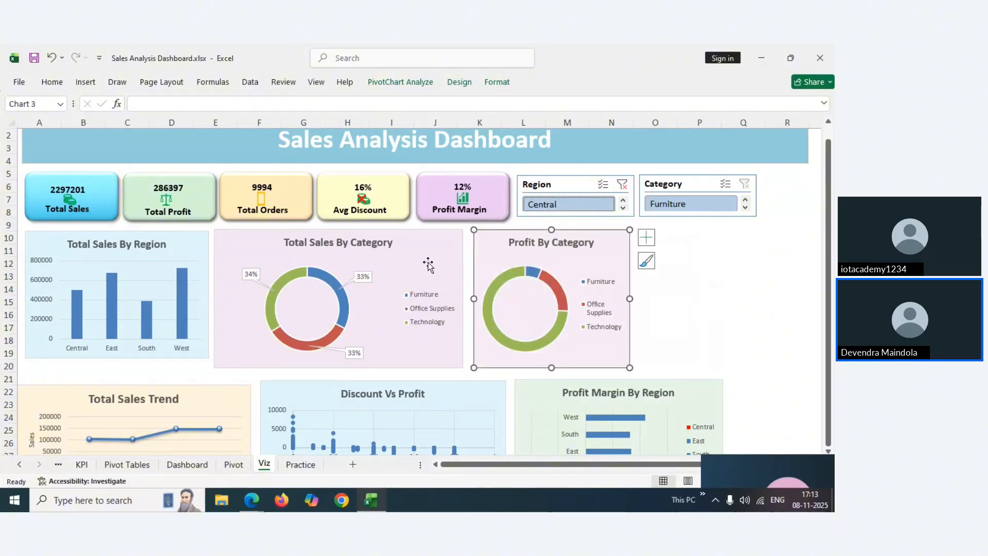
click(512, 279)
Add data callouts to the donut and remove category names so only percentages show
right_click(507, 276)
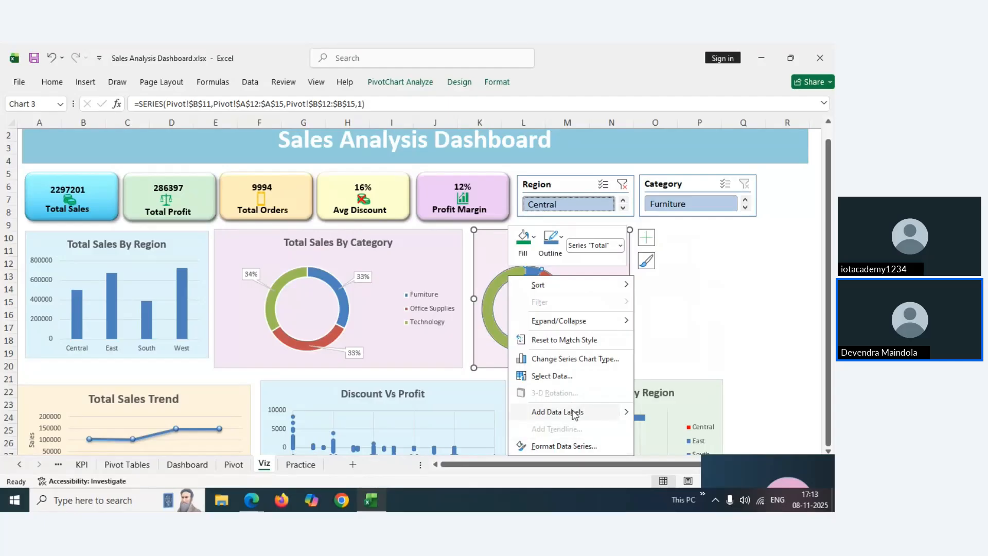
mouse_move(575, 412)
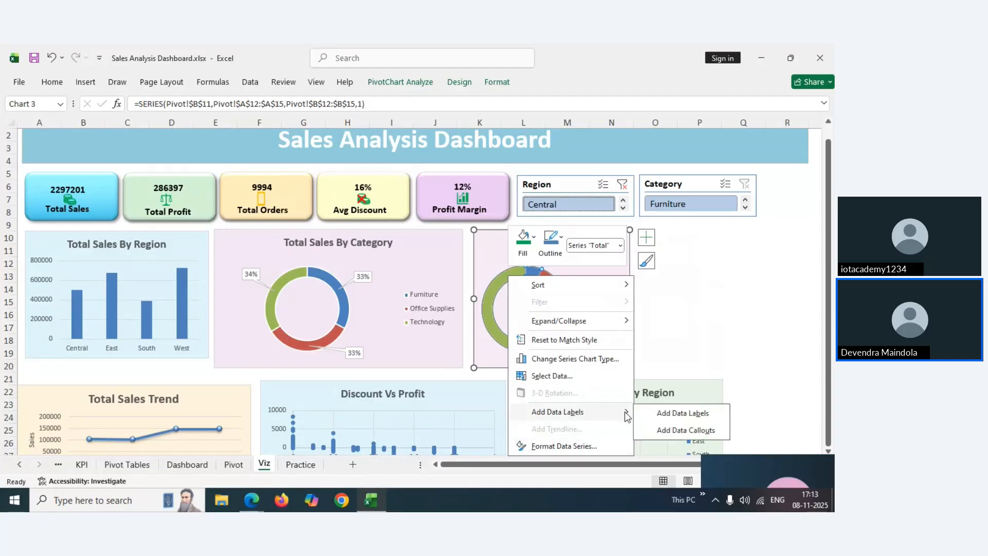
click(660, 431)
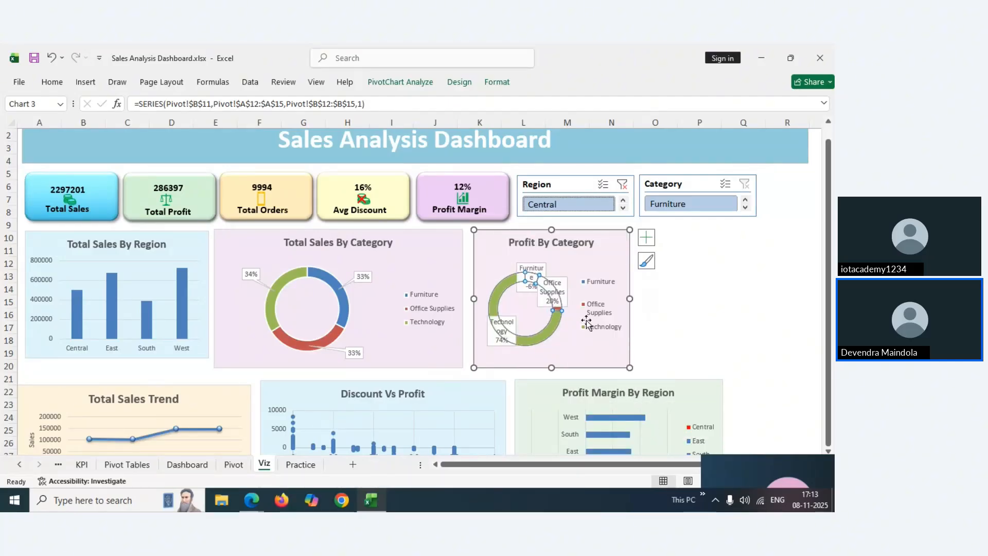
click(566, 292)
right_click(566, 292)
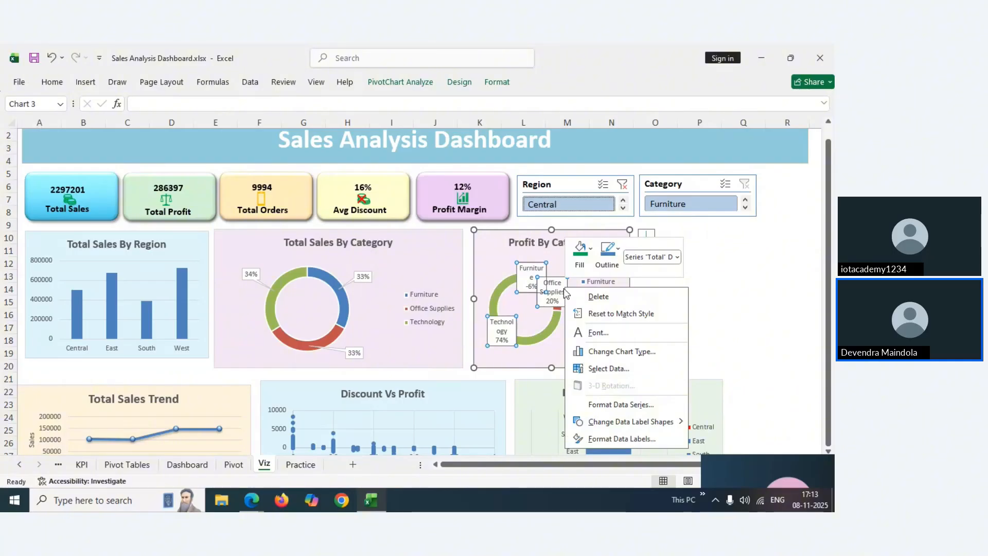
click(607, 439)
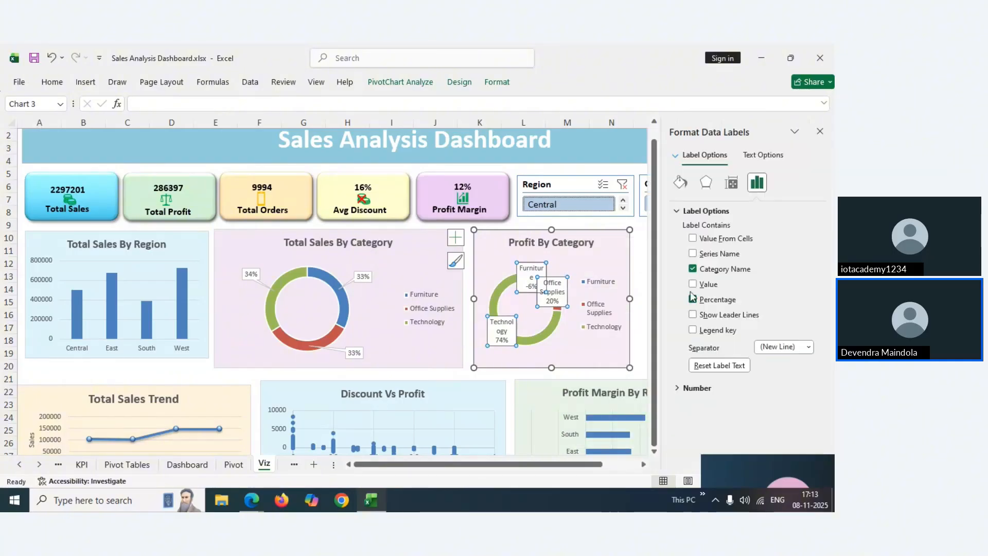
click(693, 269)
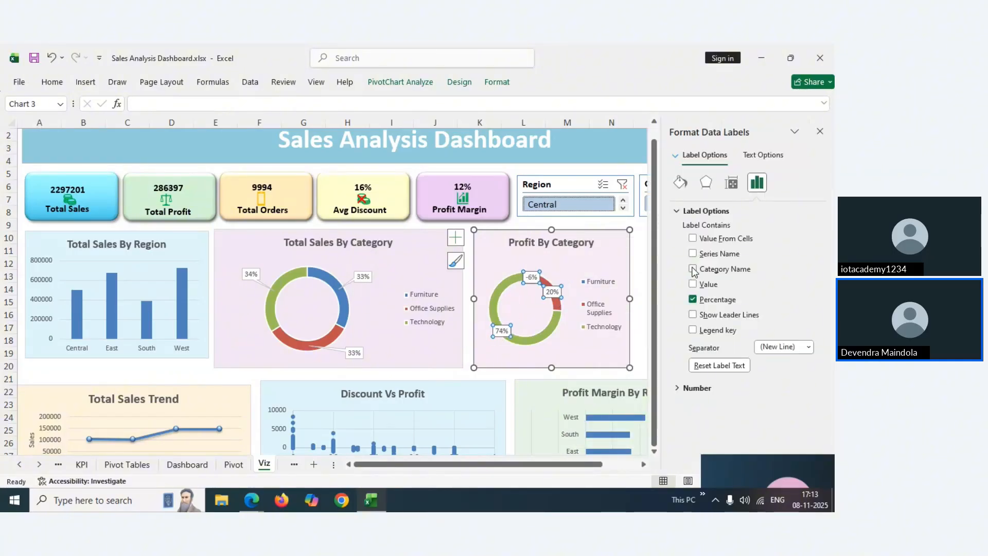
Move the -6%, 20% and 74% labels just outside the ring and nudge the chart left
click(534, 277)
drag(533, 277, 565, 271)
click(552, 291)
click(504, 334)
drag(504, 334, 512, 360)
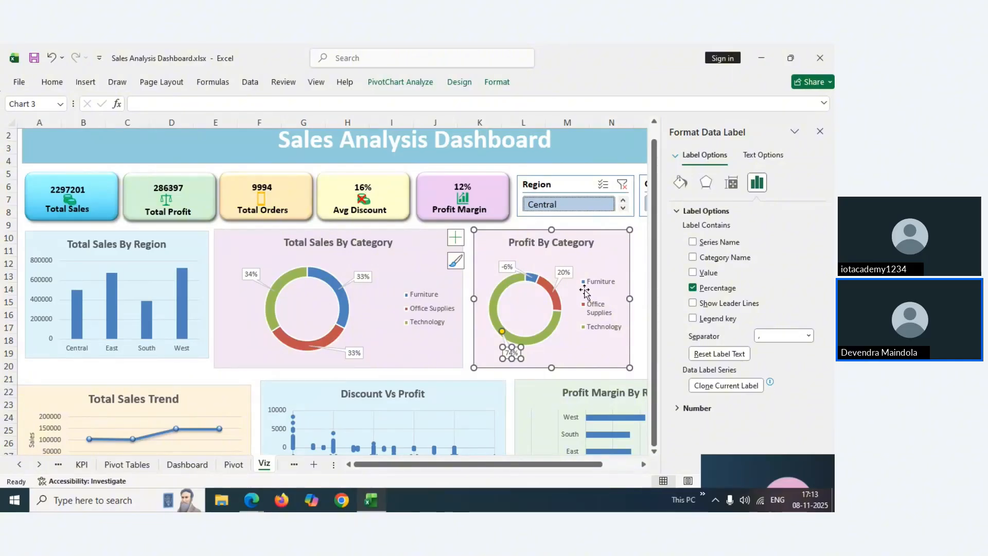
click(820, 134)
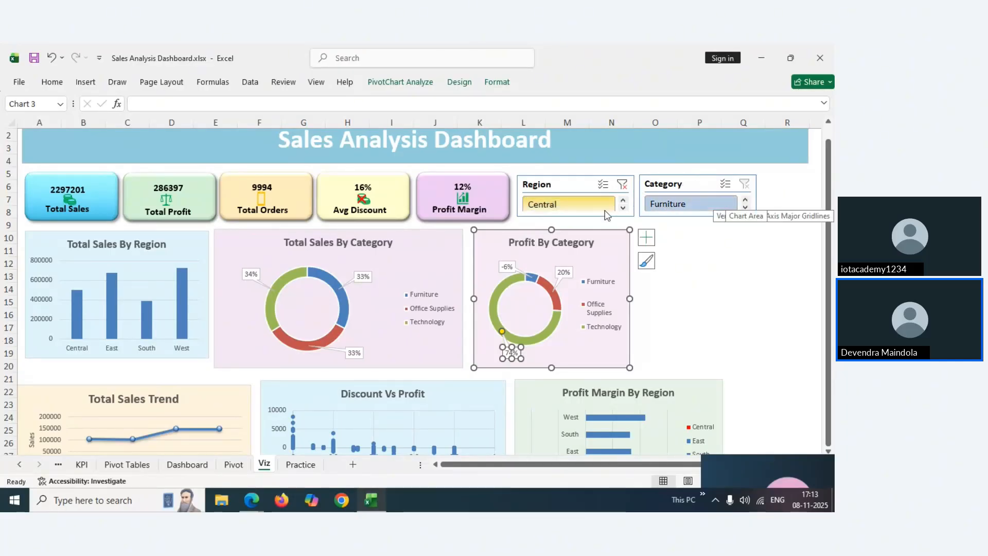
click(499, 241)
drag(499, 240, 494, 240)
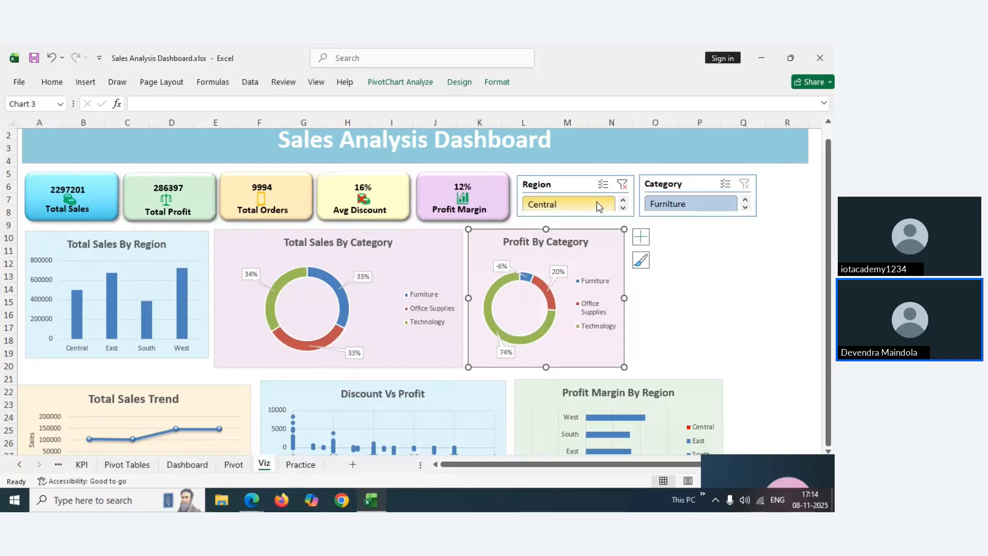
Clear the East region filter and filter the dashboard to Central instead
click(623, 184)
click(623, 208)
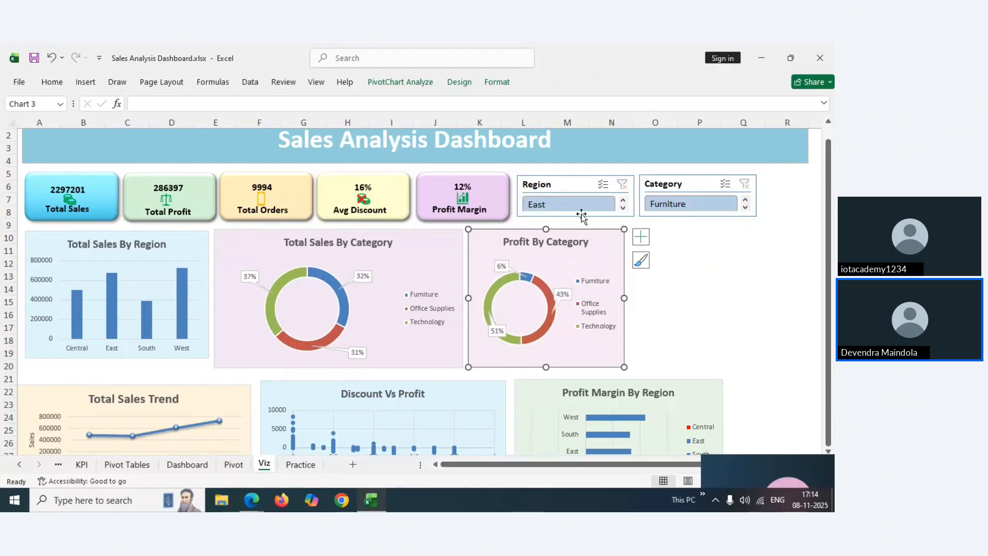
click(622, 185)
click(561, 204)
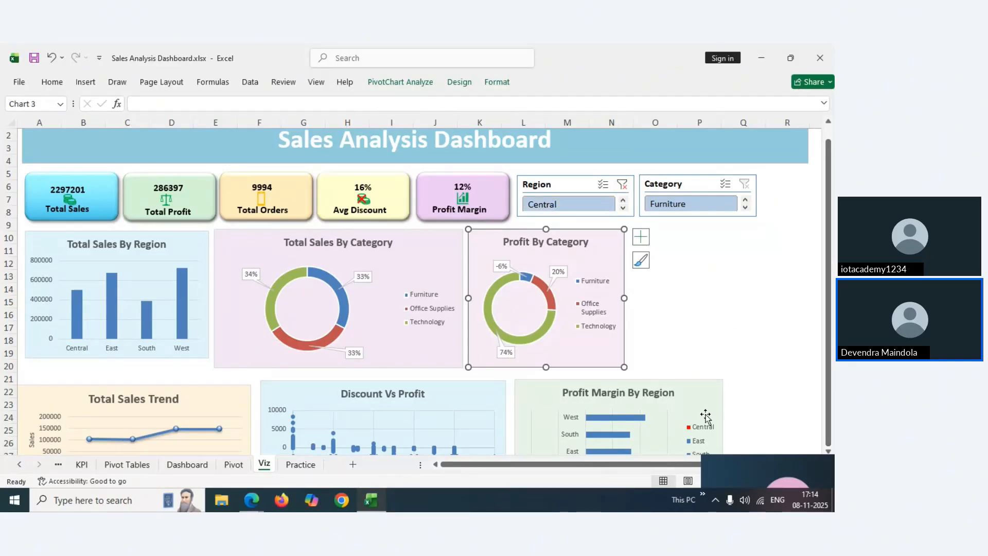
Shorten the Total Sales By Region and Total Sales By Category charts, narrowing the Category chart
click(696, 356)
click(173, 246)
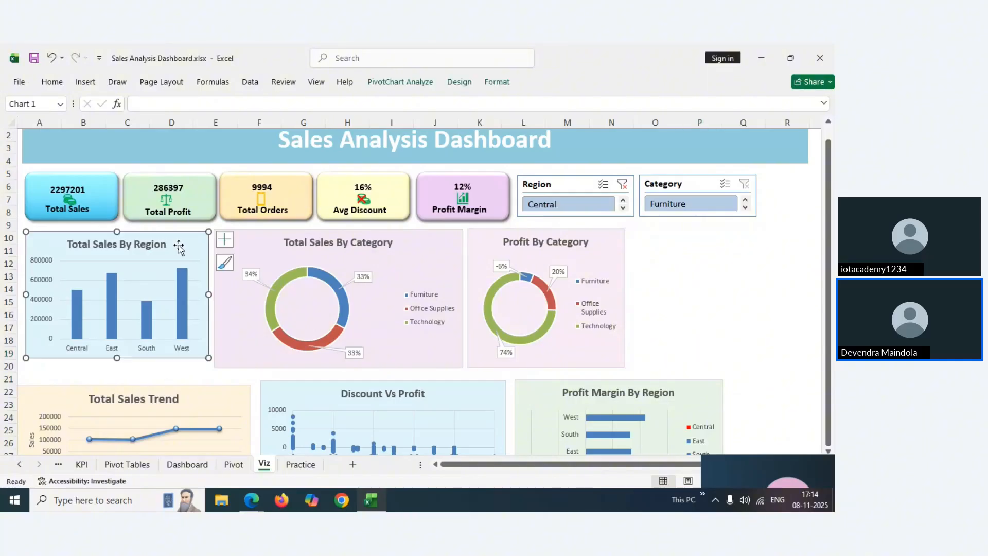
drag(117, 358, 118, 330)
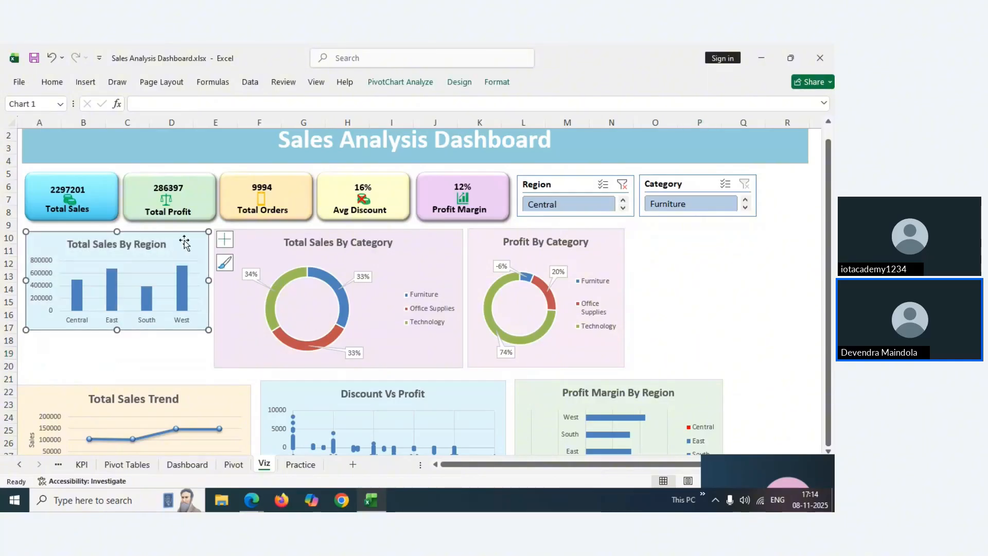
drag(185, 242, 185, 239)
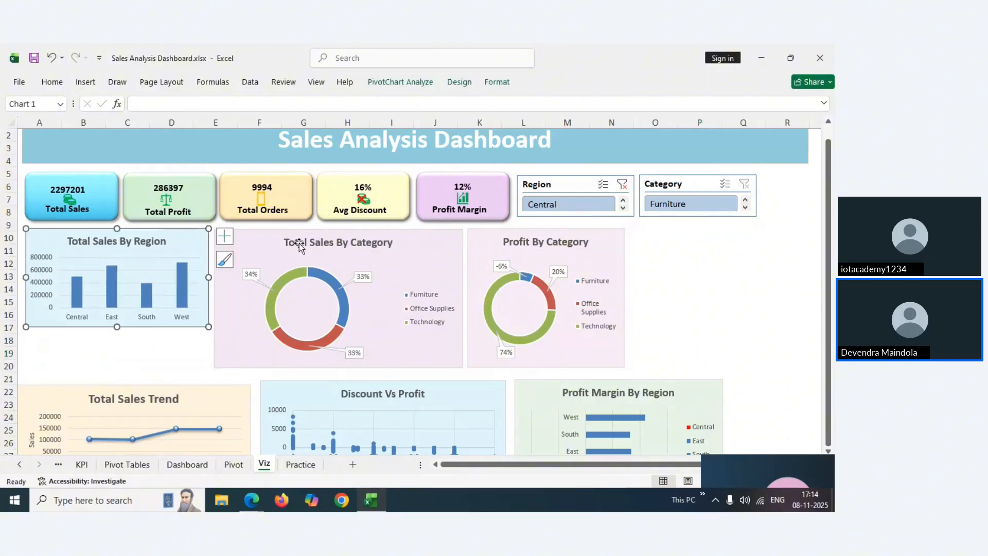
click(267, 248)
drag(339, 369, 339, 328)
drag(461, 279, 410, 279)
Move Profit By Category beside Total Sales By Category and shorten it to match
drag(480, 250, 428, 247)
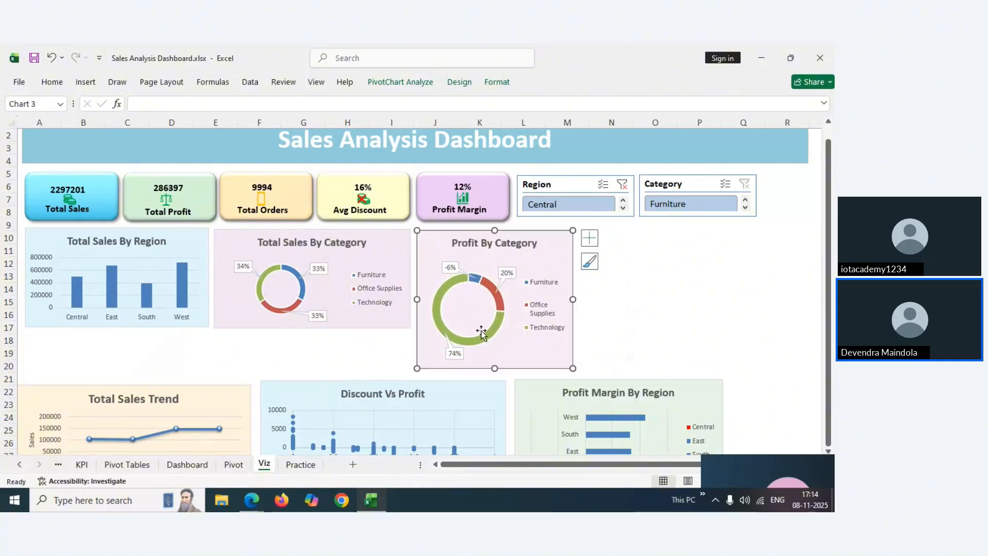
drag(495, 368, 491, 327)
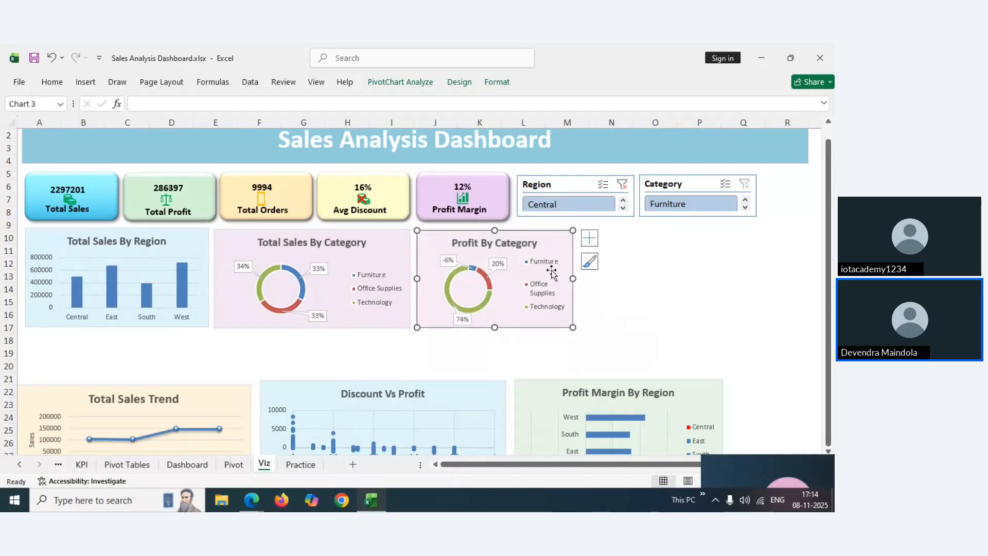
drag(561, 241, 559, 241)
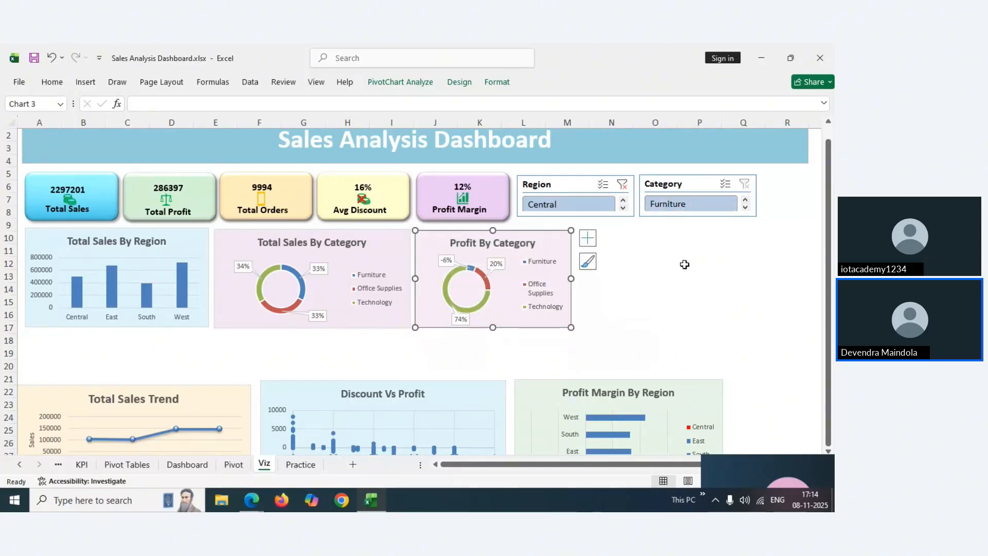
Narrow the Region slicer, then place the Category slicer beside it and narrow it too
click(700, 188)
click(571, 188)
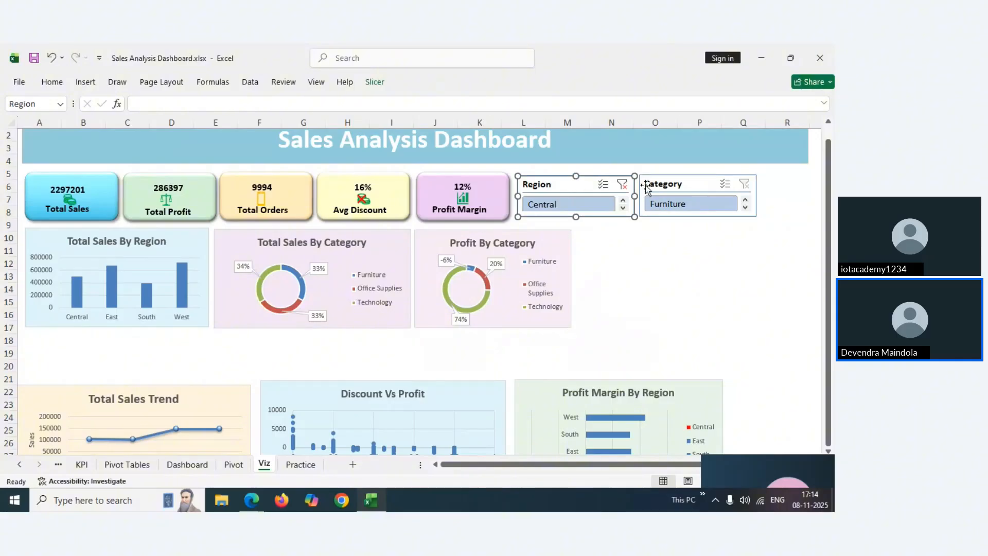
drag(604, 193, 605, 194)
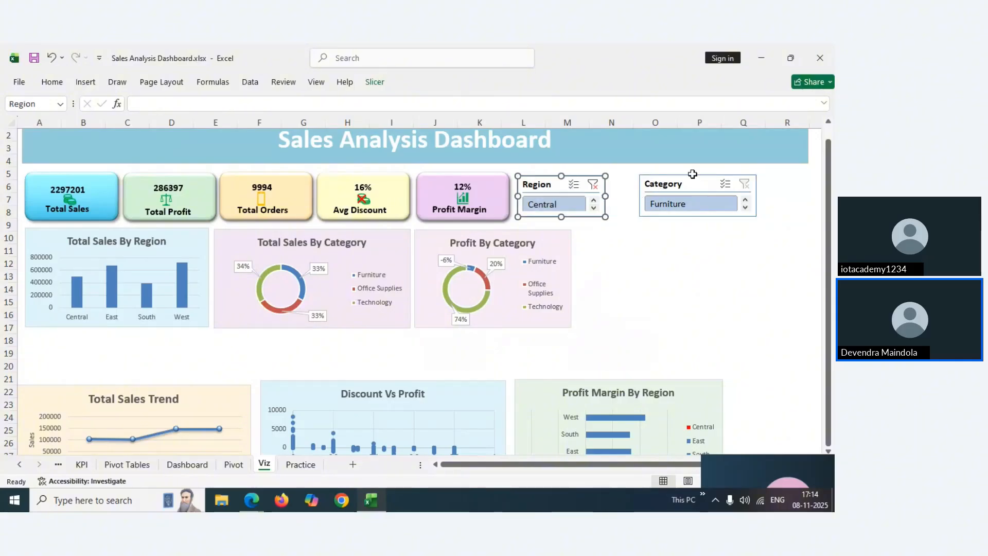
drag(693, 182, 665, 181)
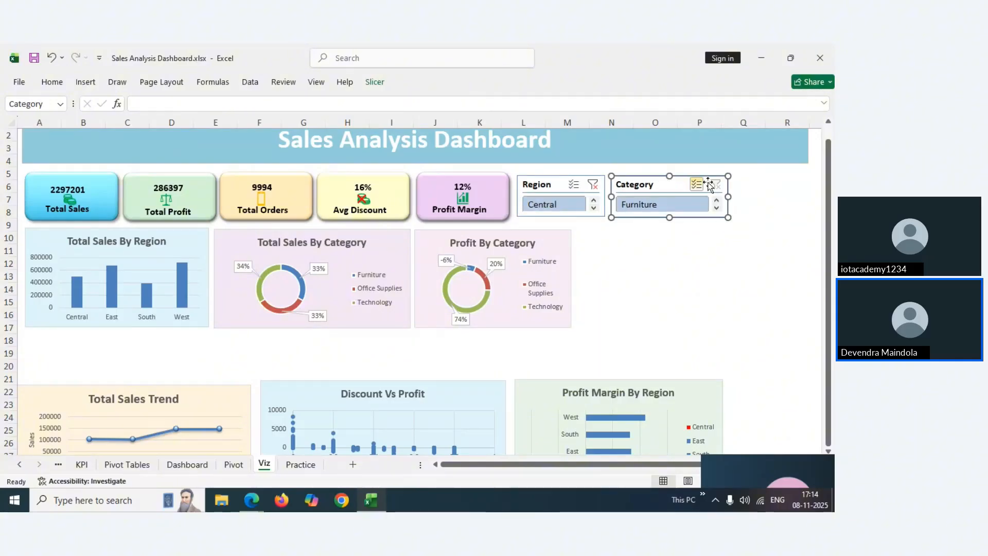
drag(728, 197, 716, 197)
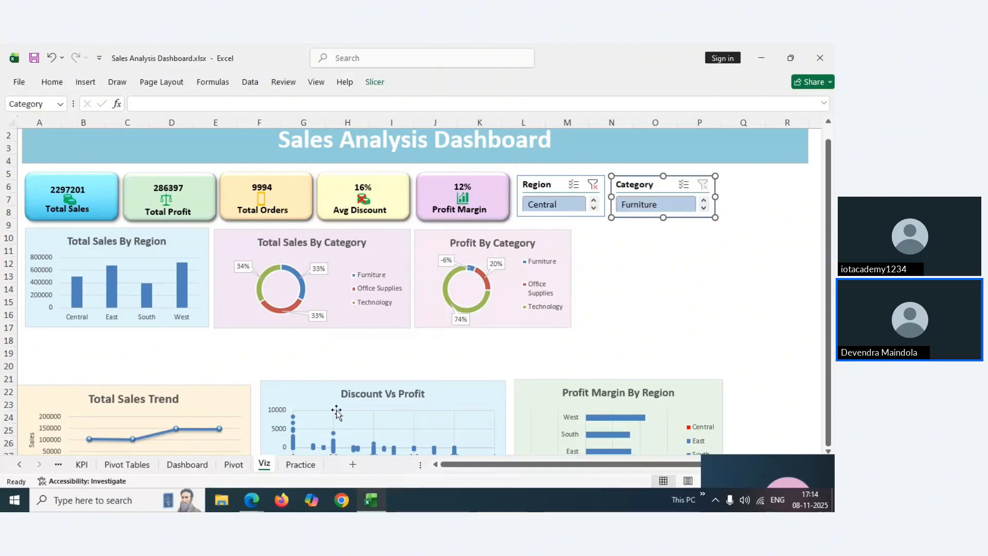
click(186, 465)
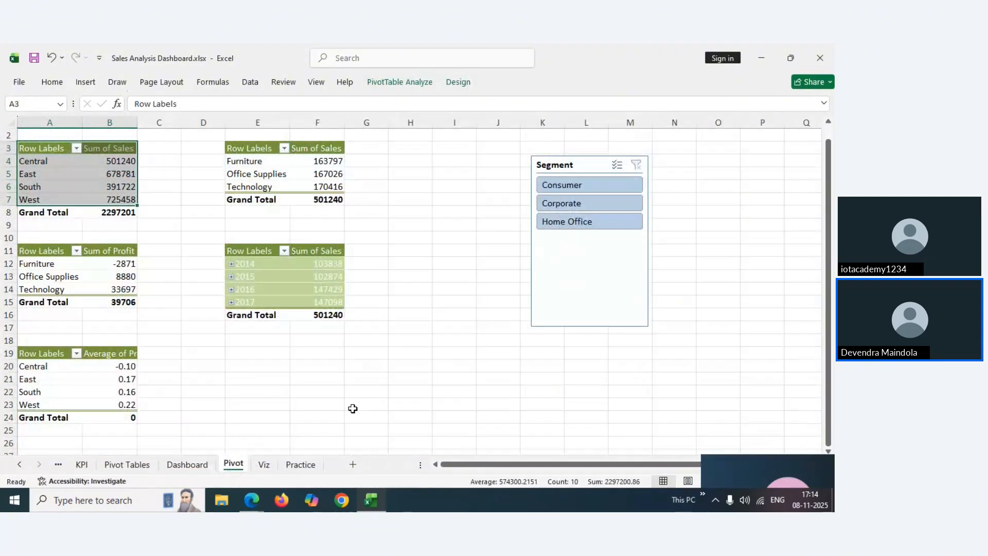
Back on the Viz sheet, check the narrowed Region and Category slicers sitting side by side
click(264, 464)
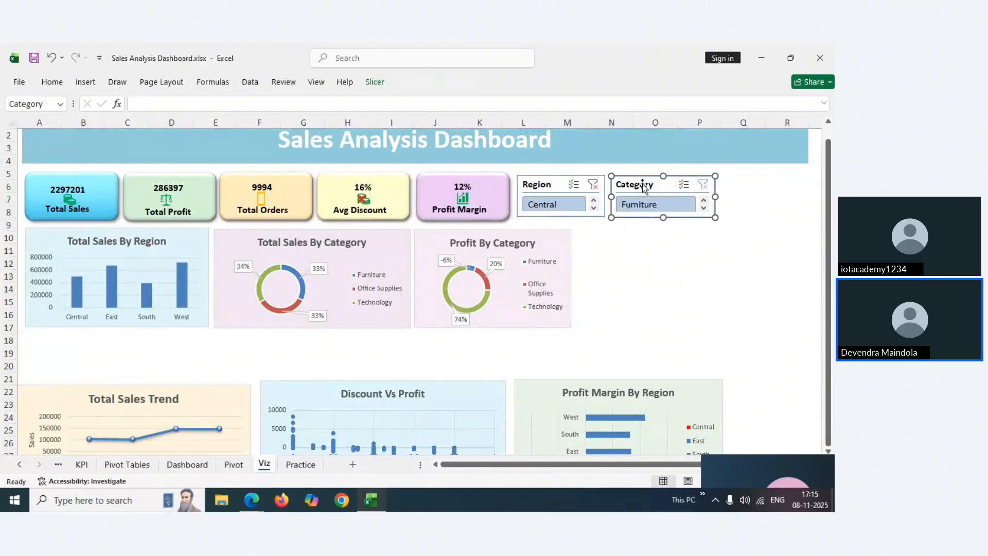
click(538, 186)
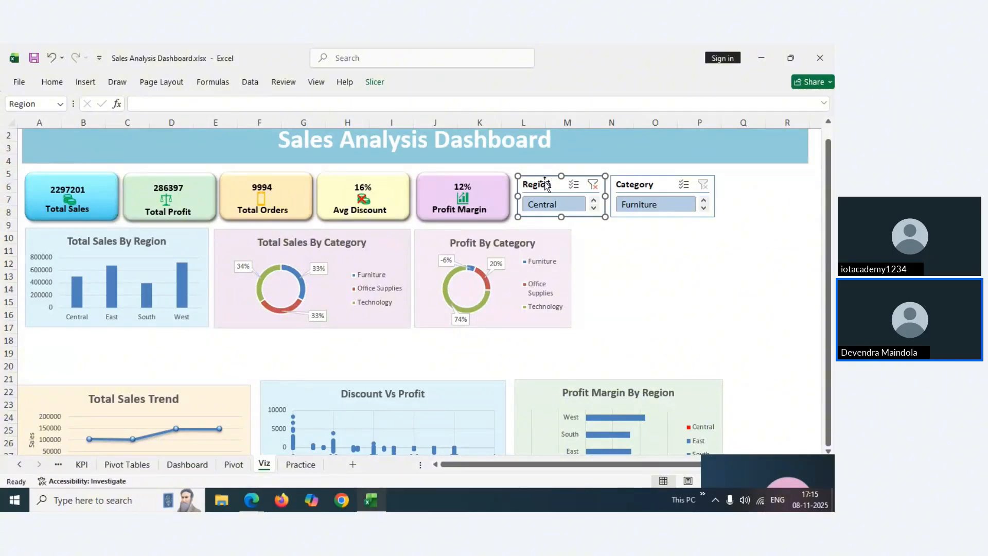
click(643, 187)
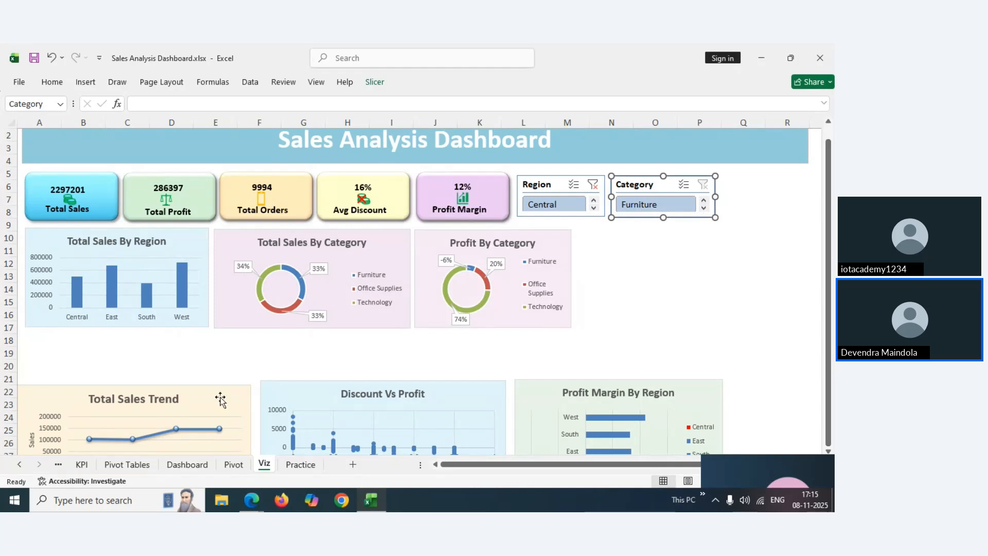
Compare with the finished Dashboard sheet, then go through Viz to the Pivot sheet
click(185, 465)
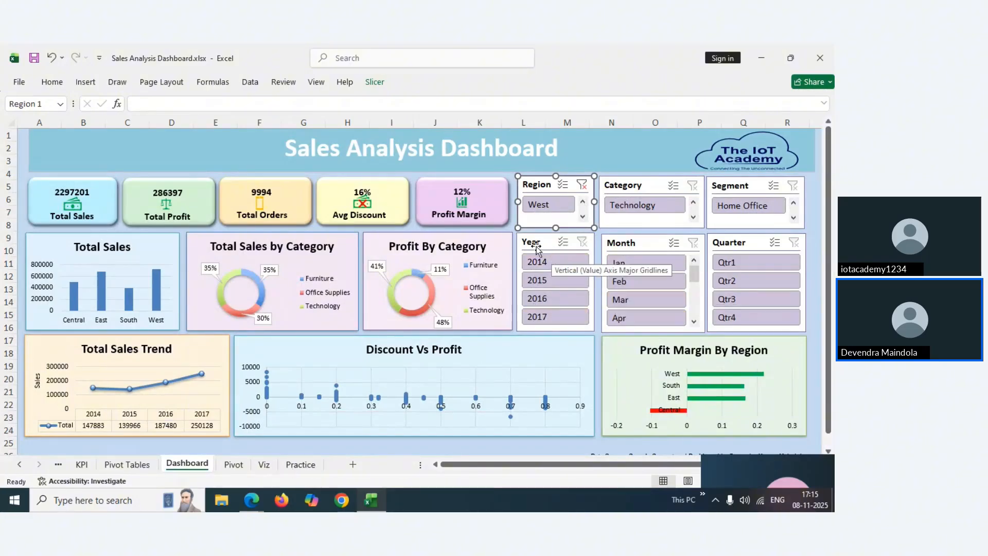
click(262, 469)
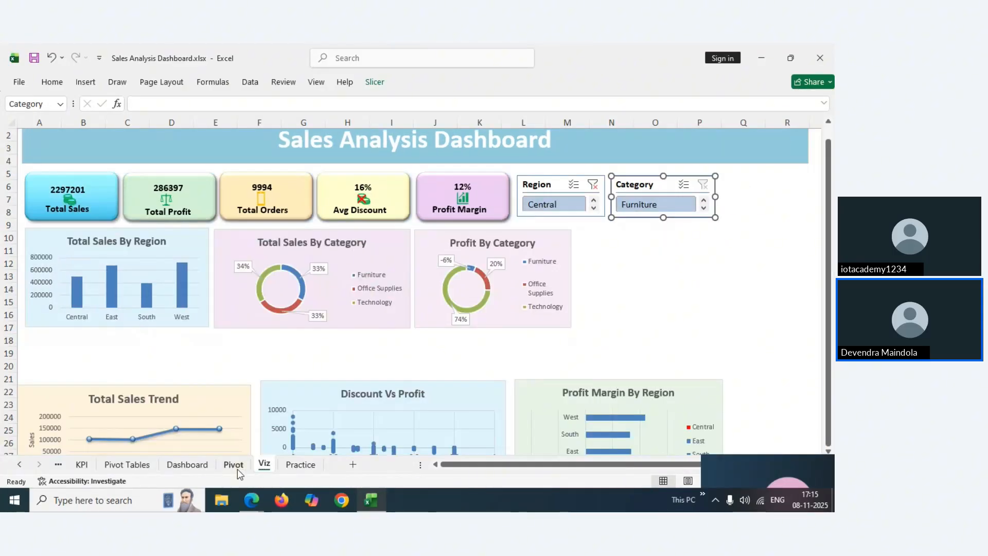
click(237, 469)
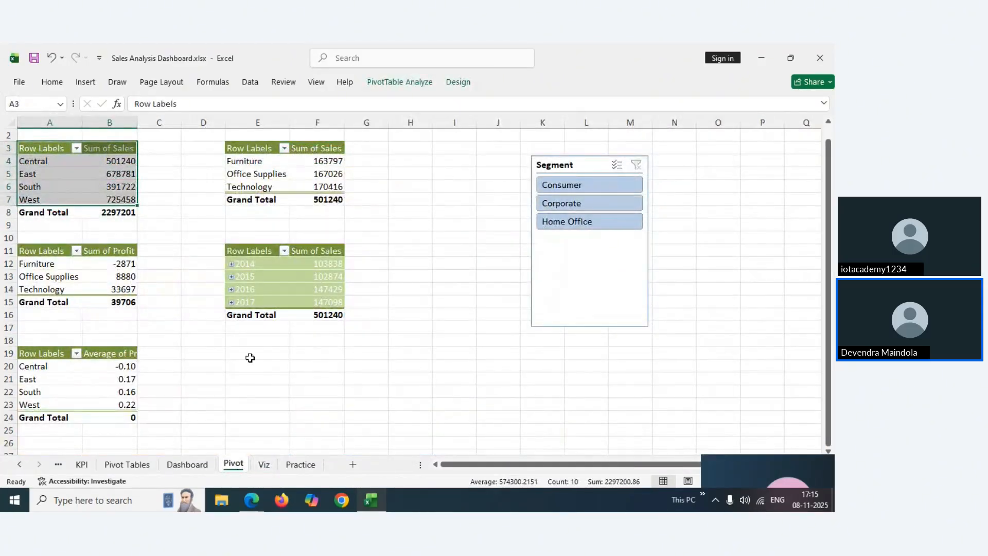
Insert Months, Quarters and Years (Order Date) slicers for the sales-by-year pivot table
click(247, 252)
drag(248, 253, 325, 300)
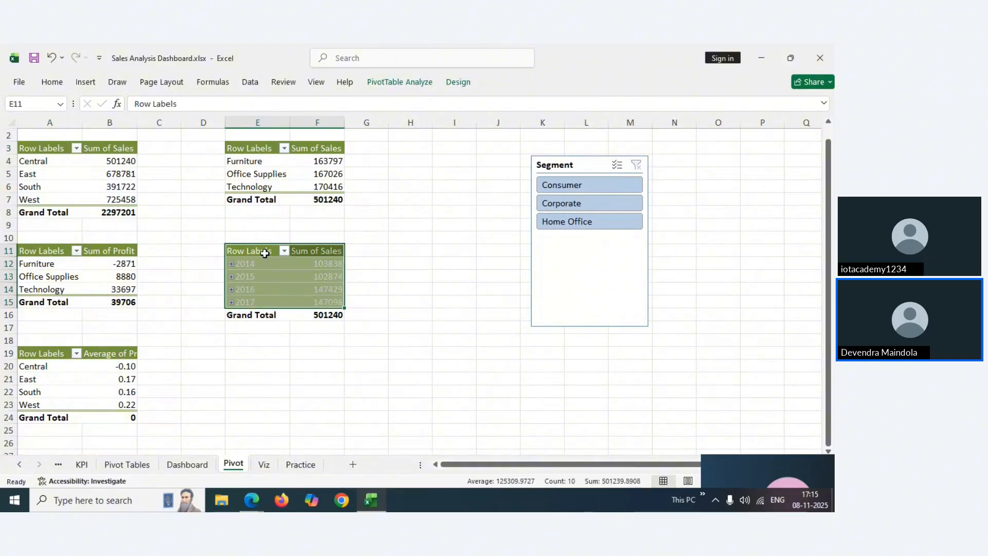
click(86, 82)
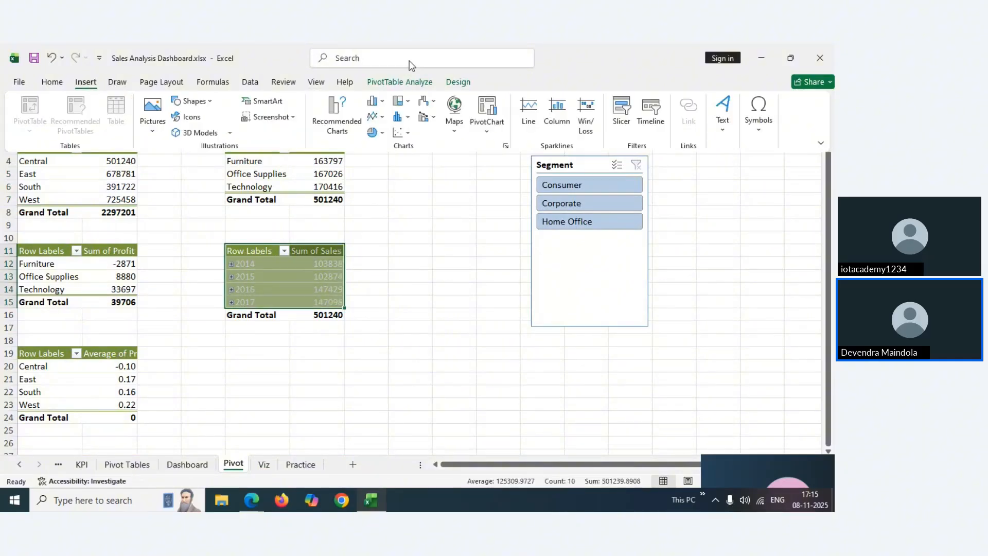
click(623, 123)
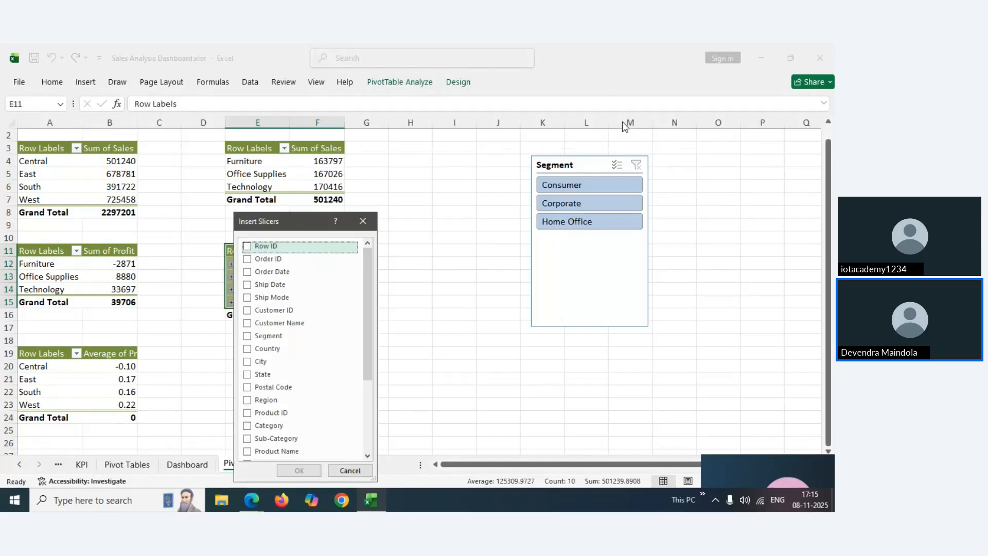
drag(368, 270, 375, 379)
click(249, 424)
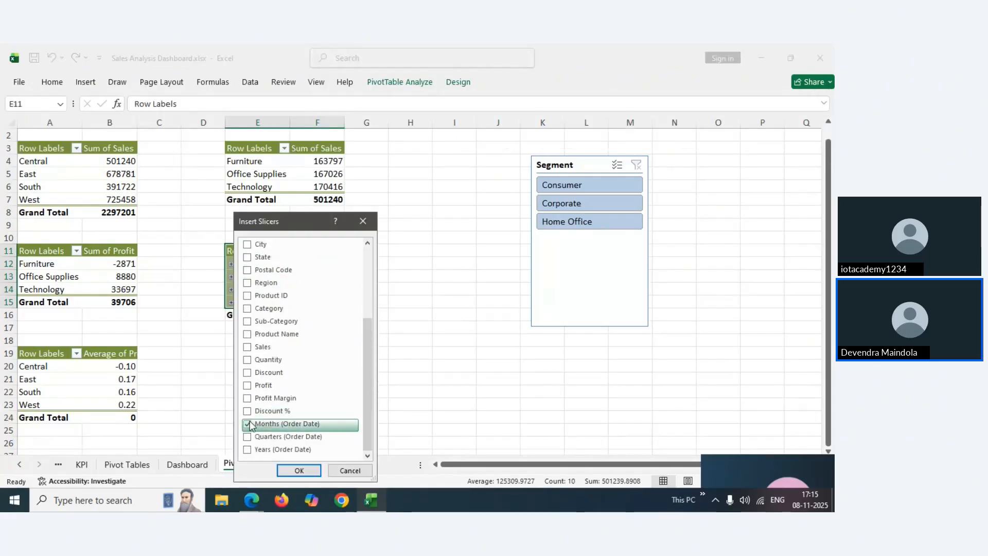
click(248, 437)
click(248, 450)
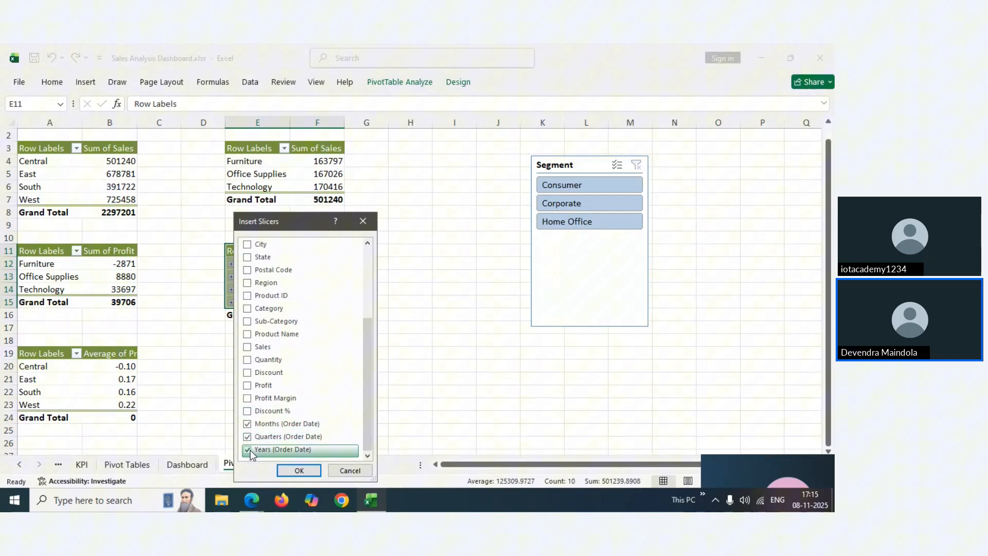
click(299, 471)
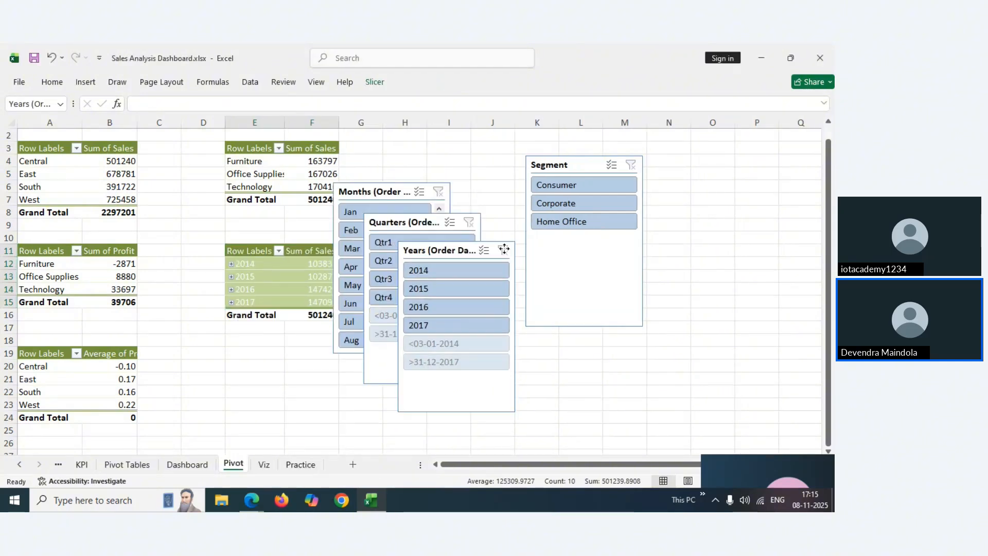
Spread the Years, Quarters and Months slicers out beside the Segment slicer
drag(504, 249, 777, 231)
drag(400, 226, 606, 286)
drag(382, 194, 454, 247)
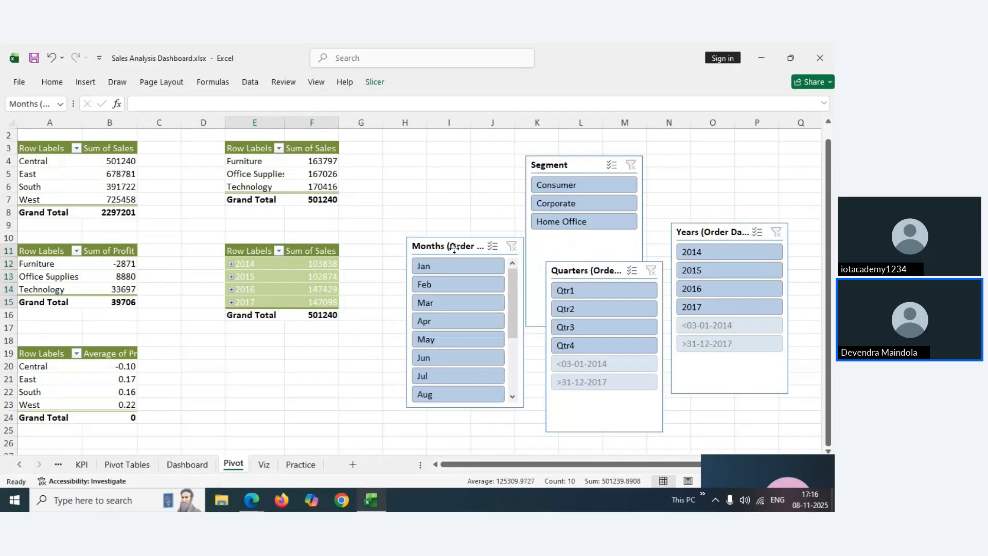
click(454, 247)
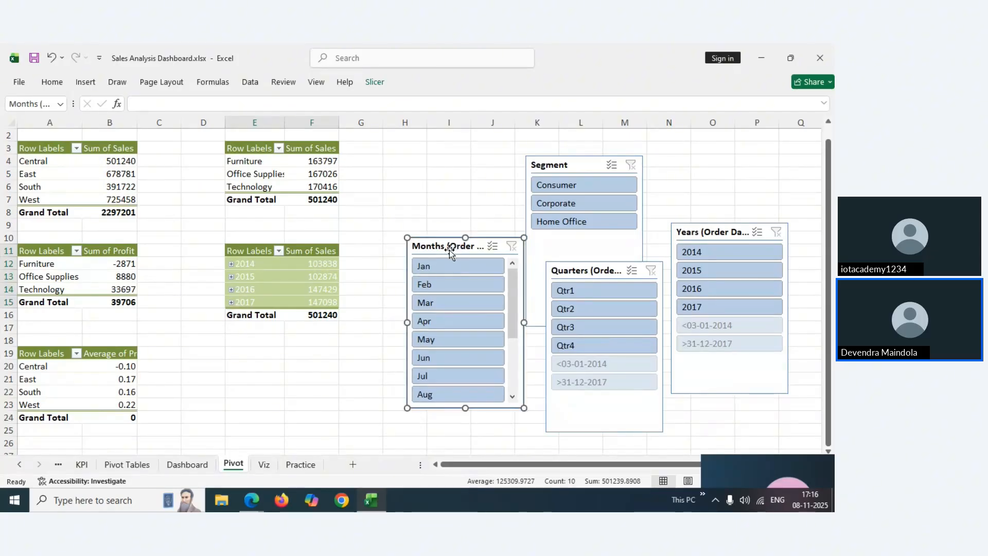
click(583, 269)
mouse_move(582, 269)
mouse_down()
mouse_move(532, 192)
mouse_move(470, 172)
mouse_move(608, 268)
mouse_move(579, 269)
mouse_up()
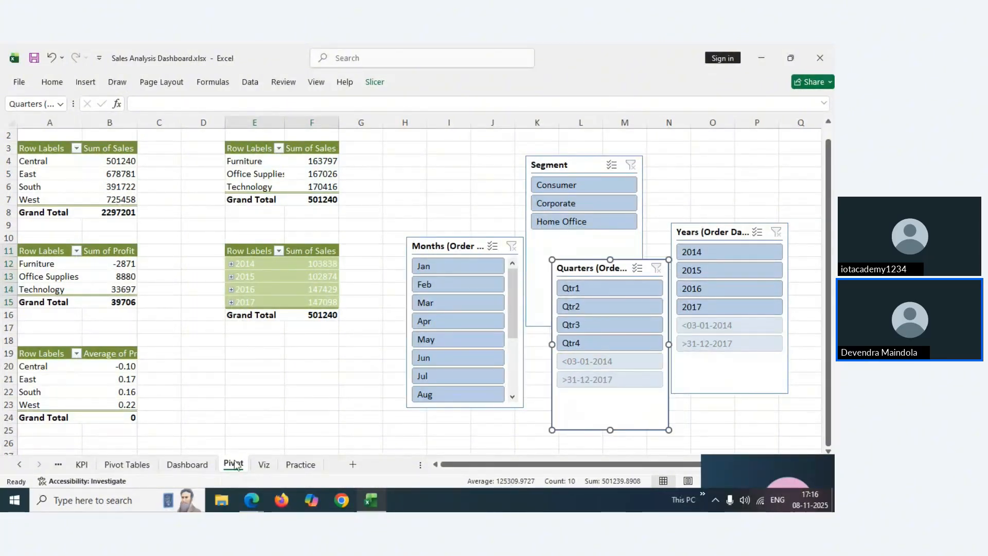
click(293, 466)
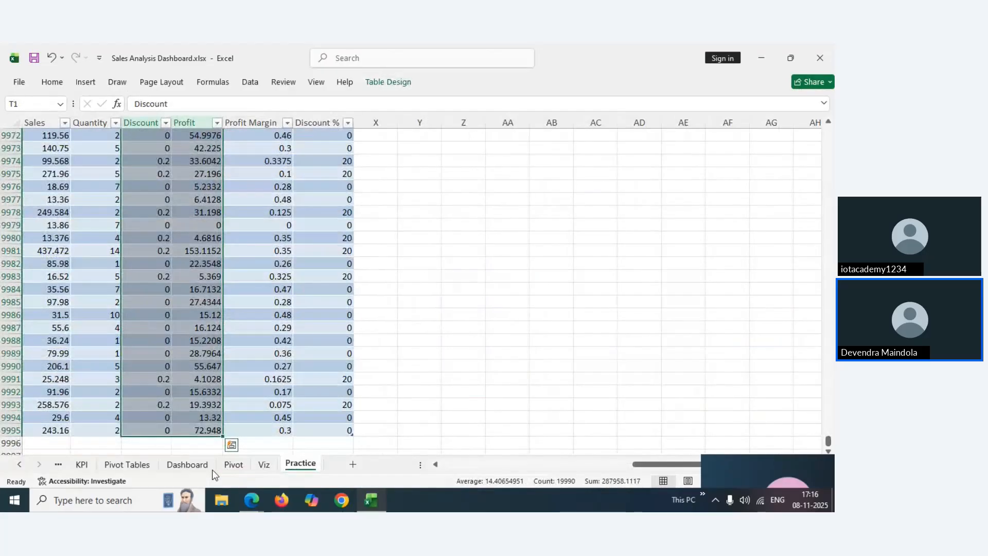
click(191, 467)
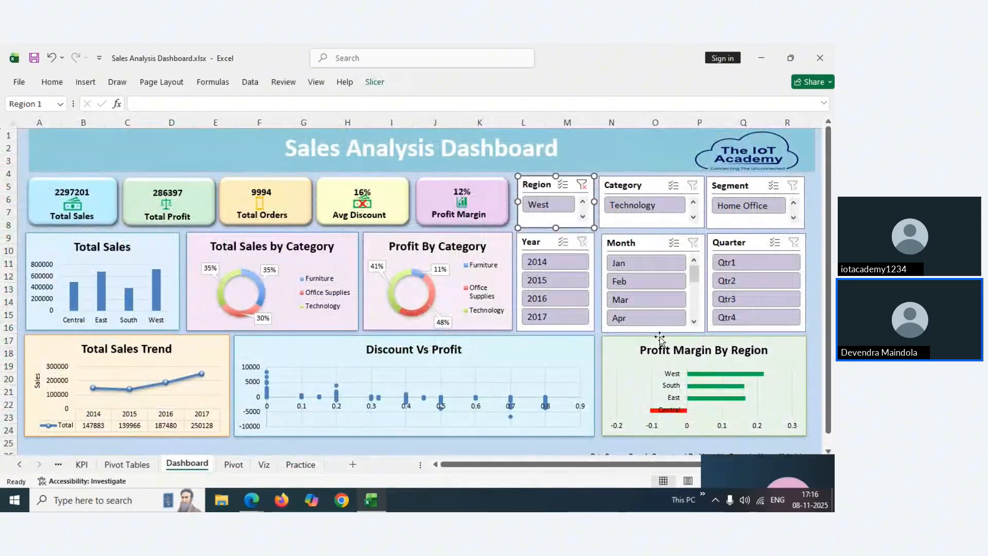
click(813, 218)
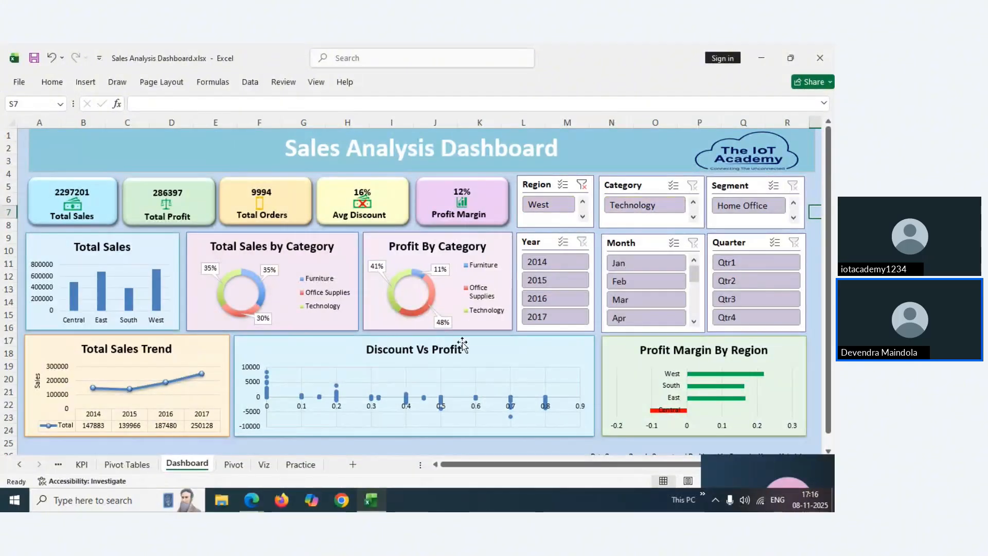
mouse_move(252, 500)
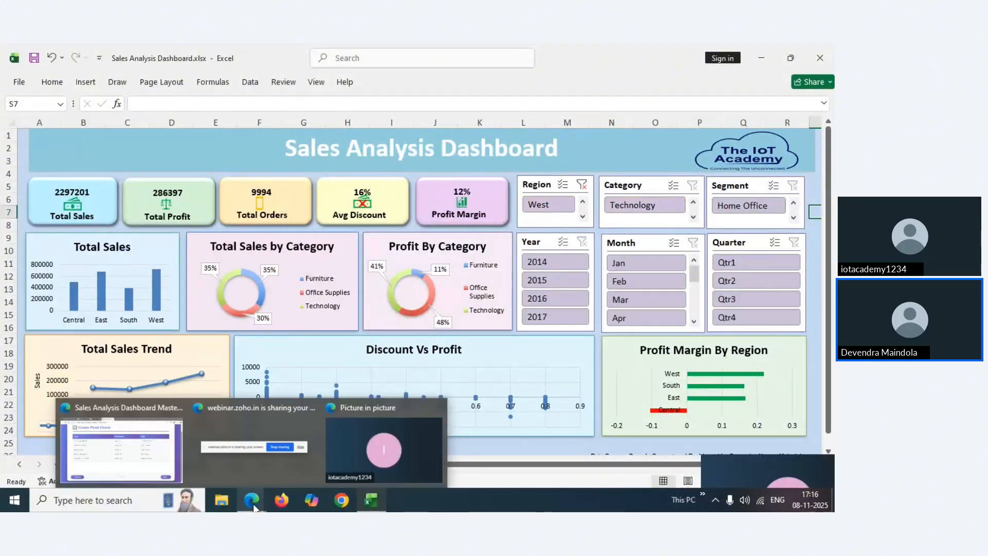
Go from the webinar attendee list in Edge to the Sales Analysis slide deck tab
click(126, 453)
click(142, 52)
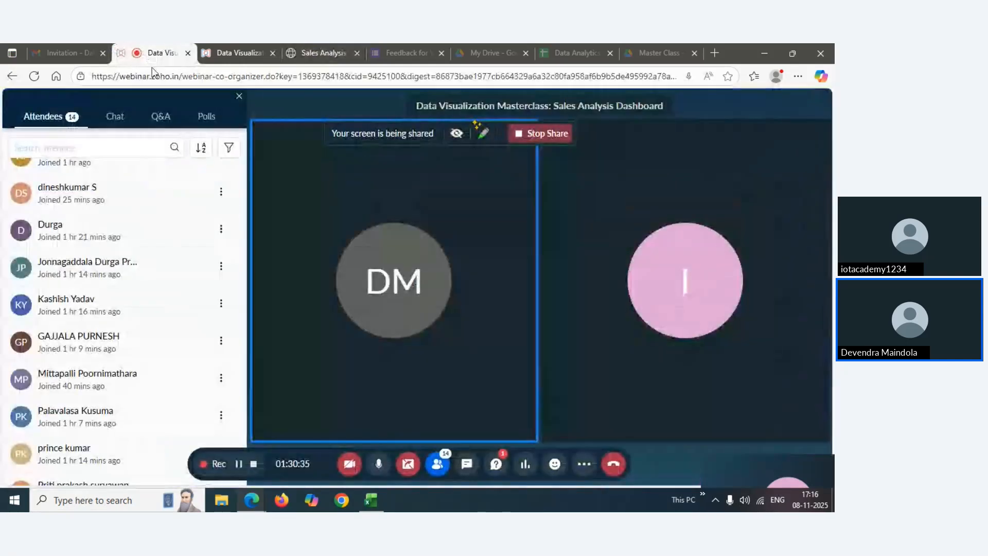
drag(242, 261, 237, 199)
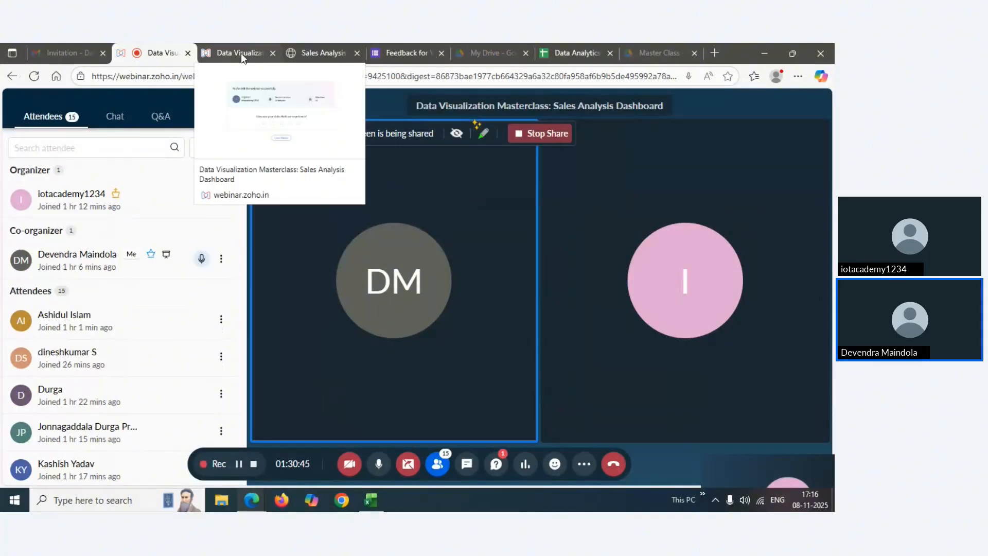
click(305, 50)
Page through the slicers, KPI cards and layout and design slides, scrolling each
click(707, 444)
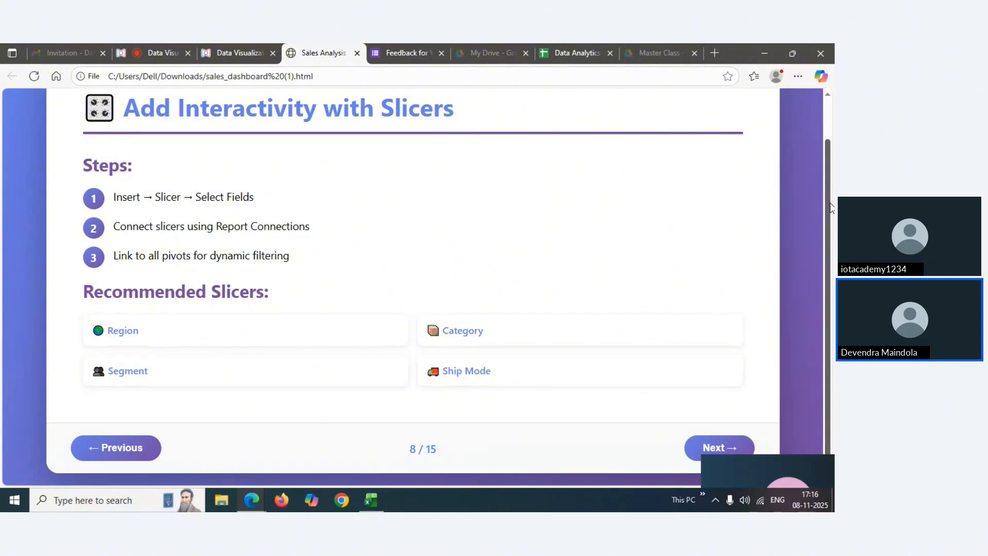
drag(831, 209, 829, 192)
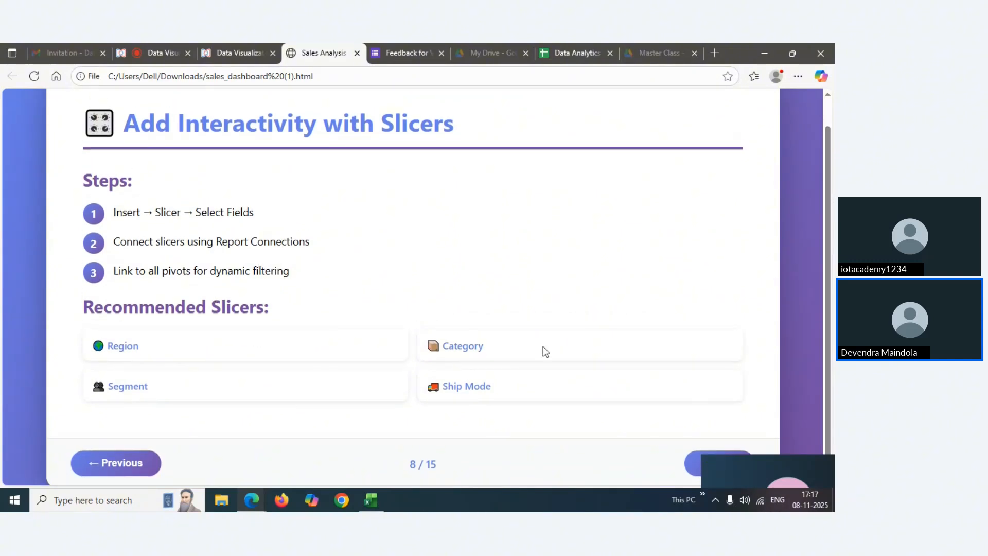
scroll(744, 359, down, 1)
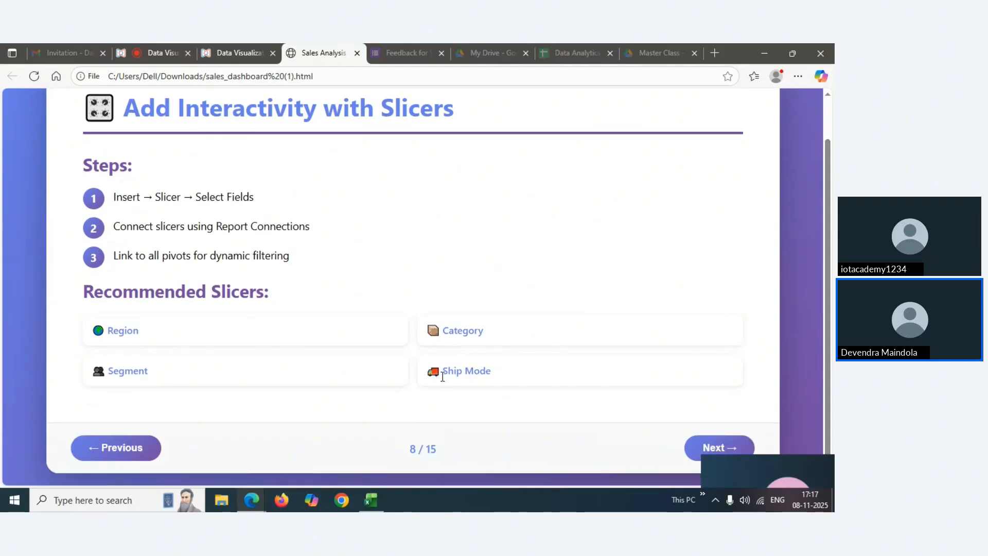
click(697, 446)
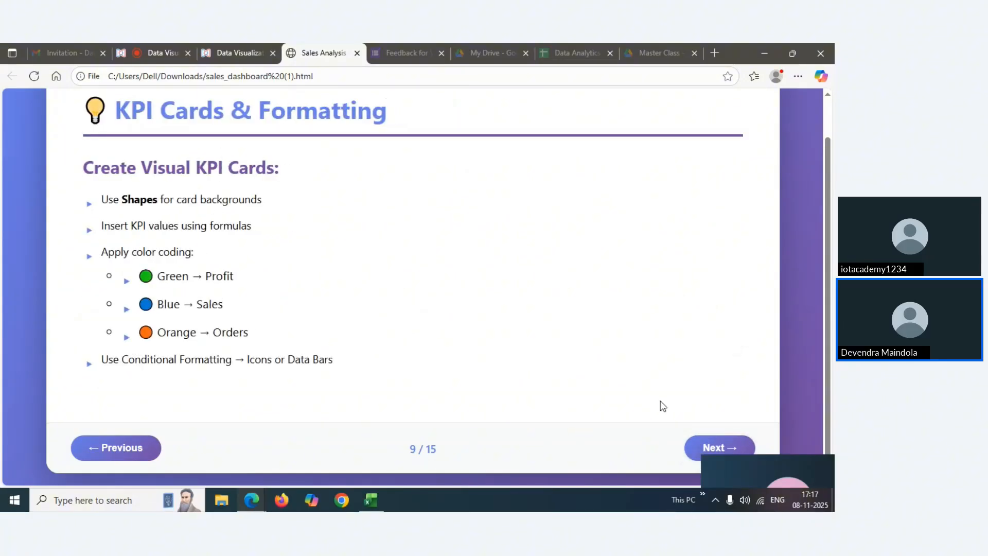
click(697, 448)
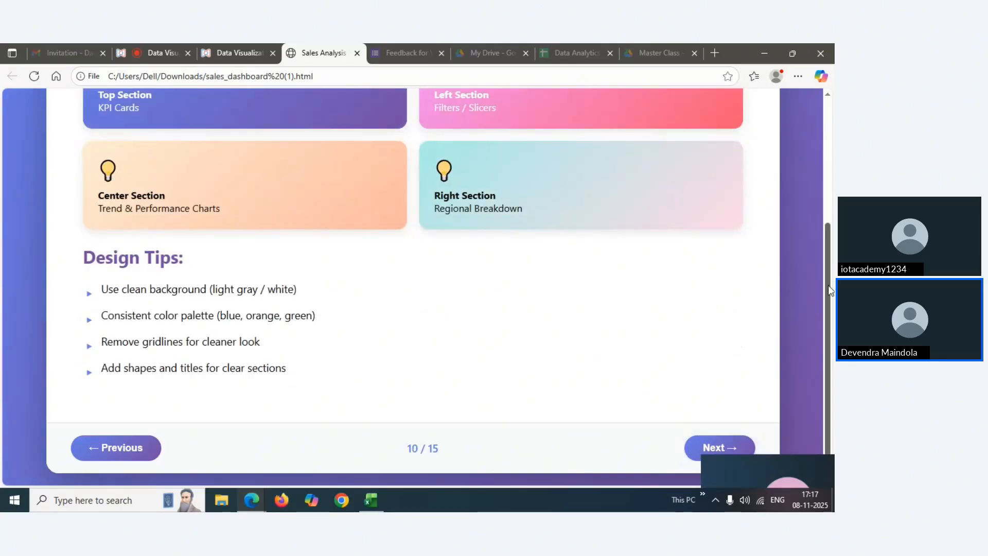
drag(830, 291, 809, 151)
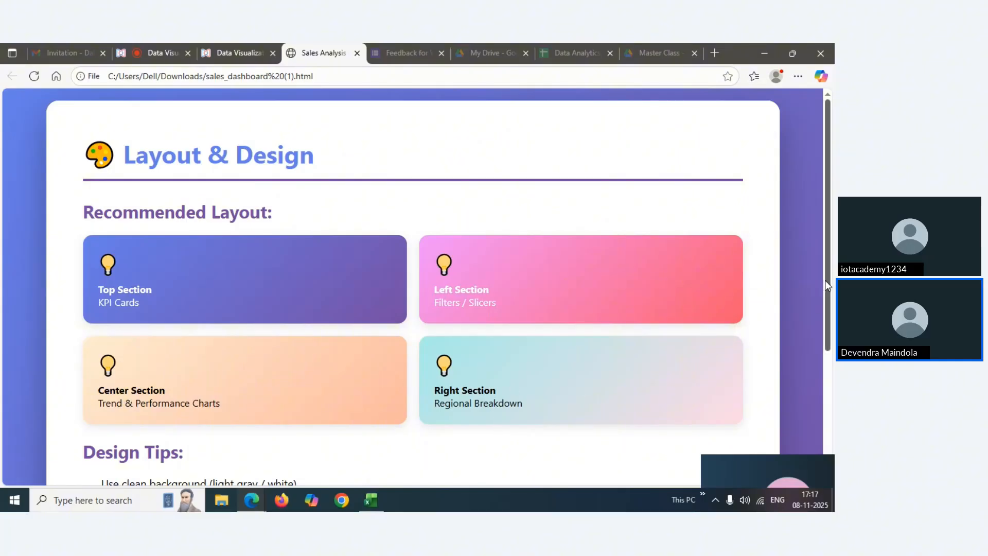
drag(826, 280, 834, 411)
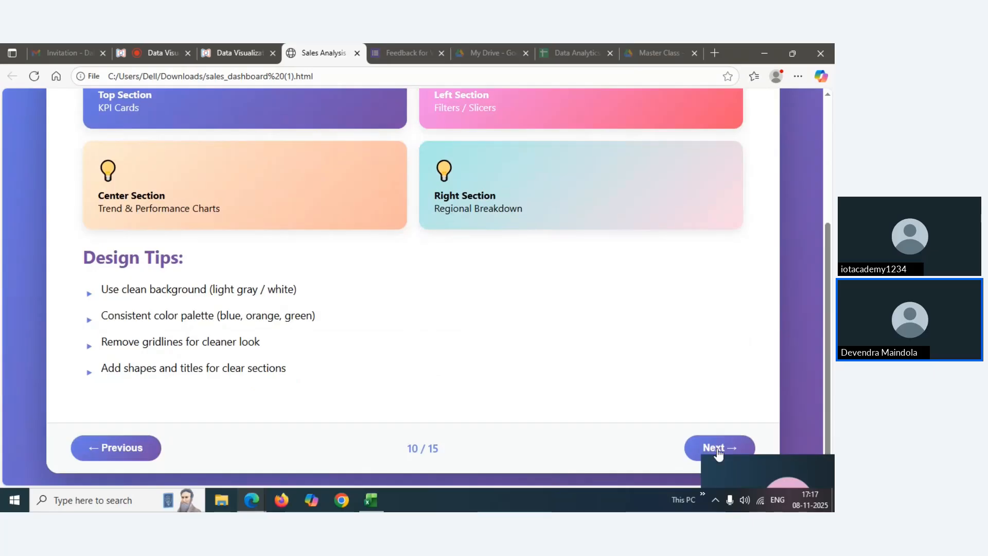
Go on to the Business Insights slide, 11 of 15, and scroll through its five findings
click(719, 450)
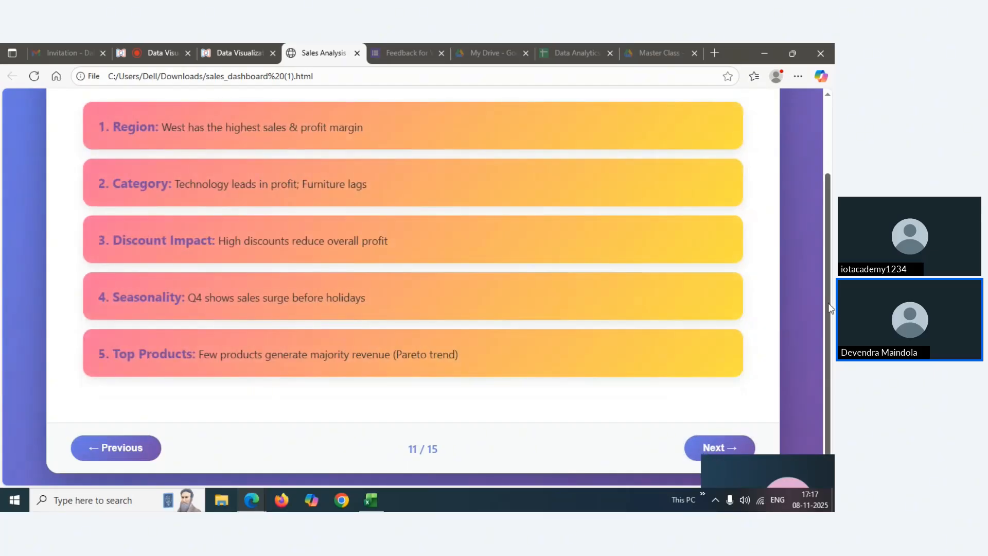
drag(830, 307, 824, 232)
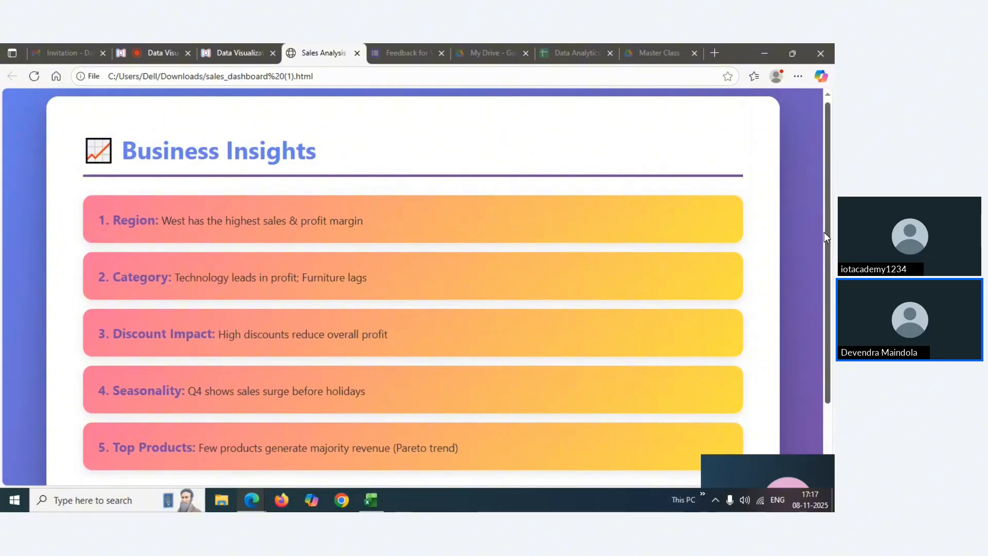
drag(823, 233, 823, 221)
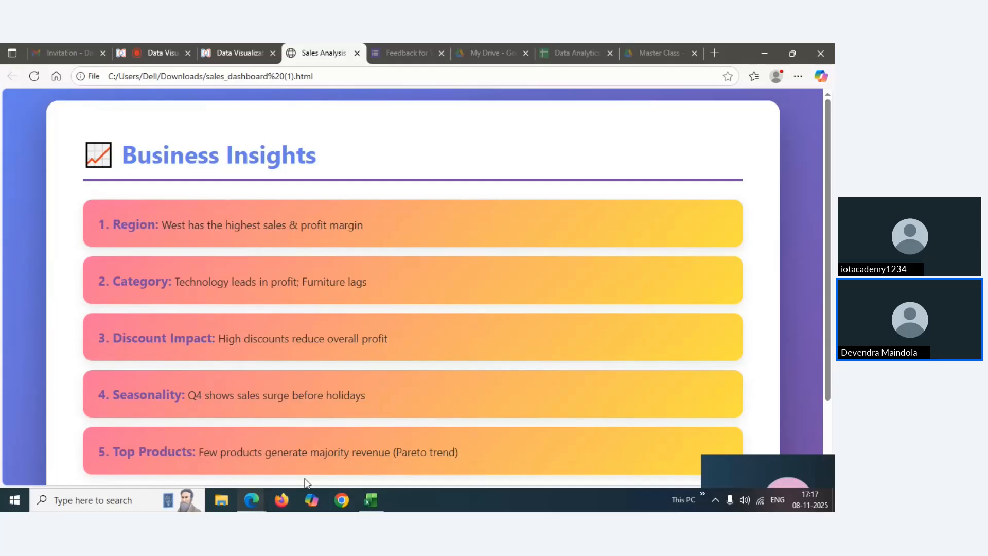
mouse_move(372, 506)
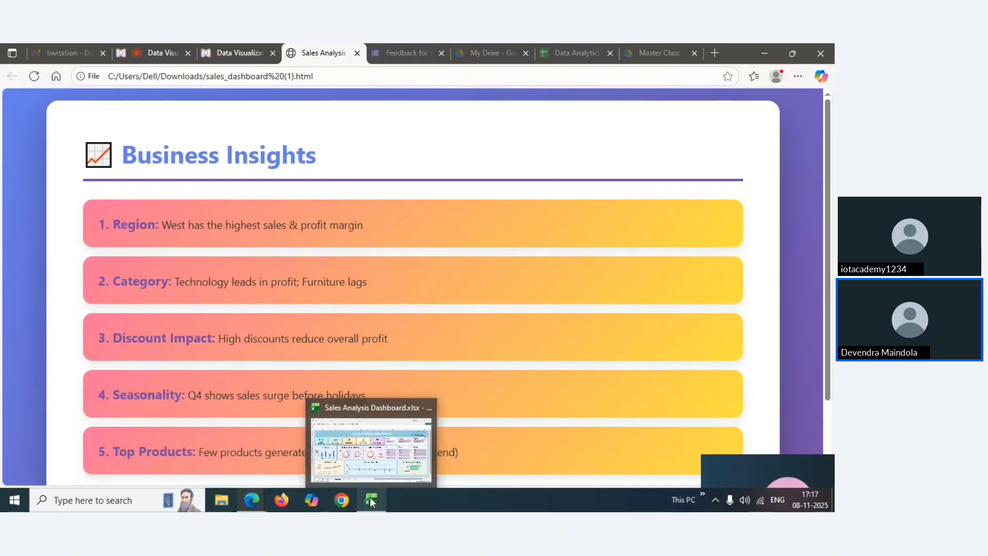
click(361, 452)
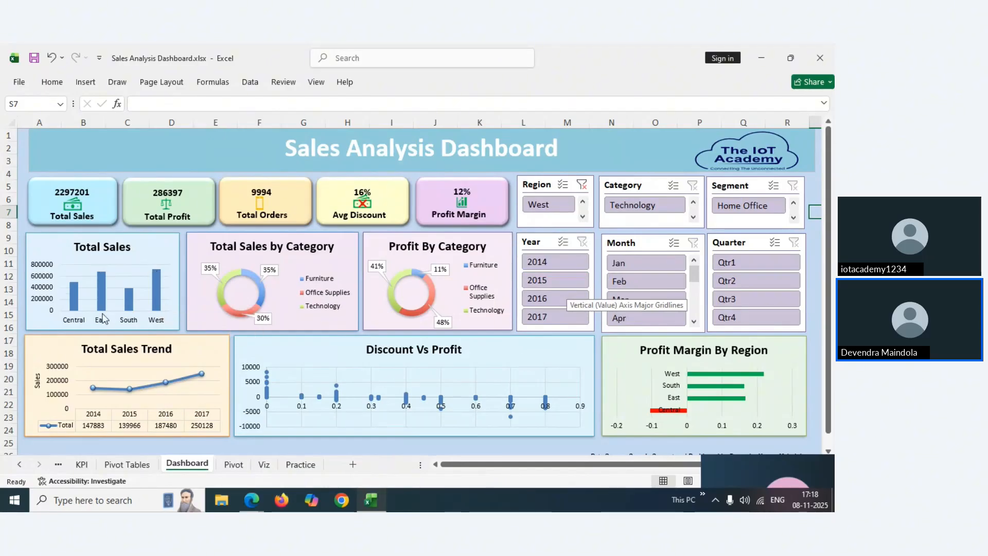
click(156, 289)
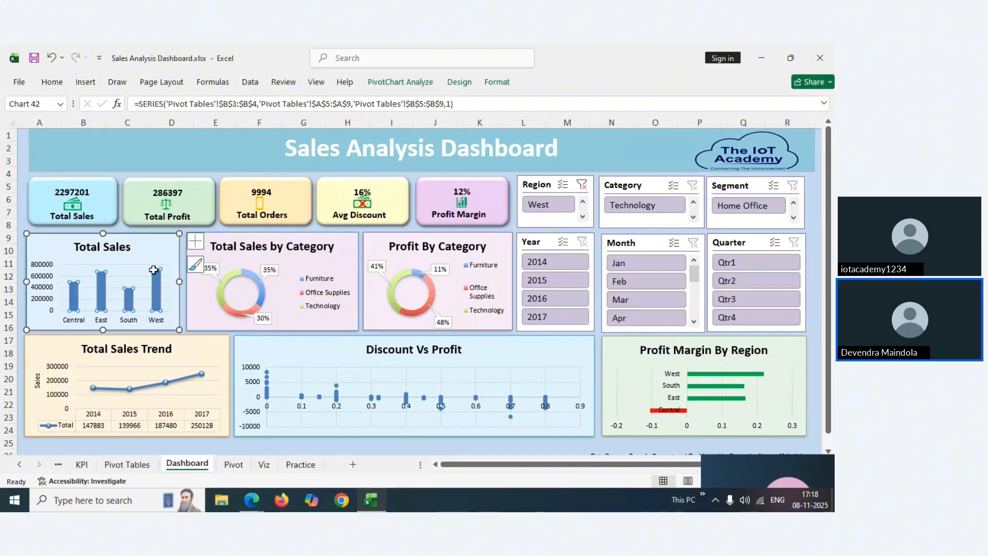
click(152, 252)
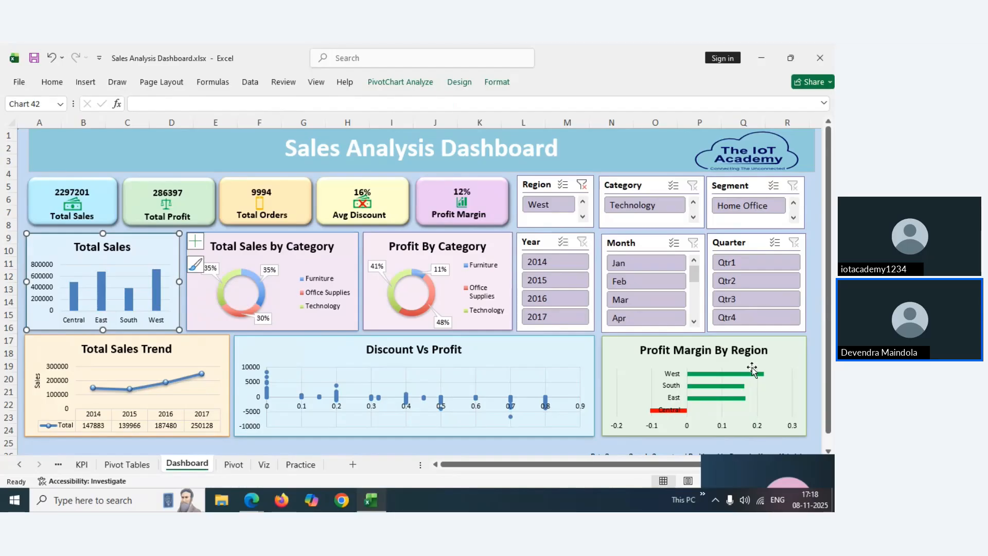
mouse_move(750, 379)
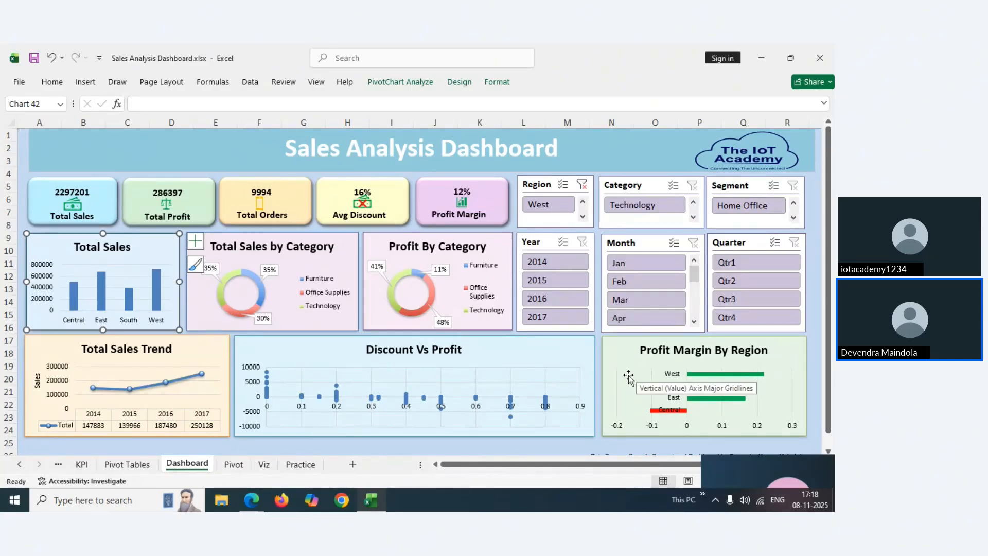
mouse_move(262, 507)
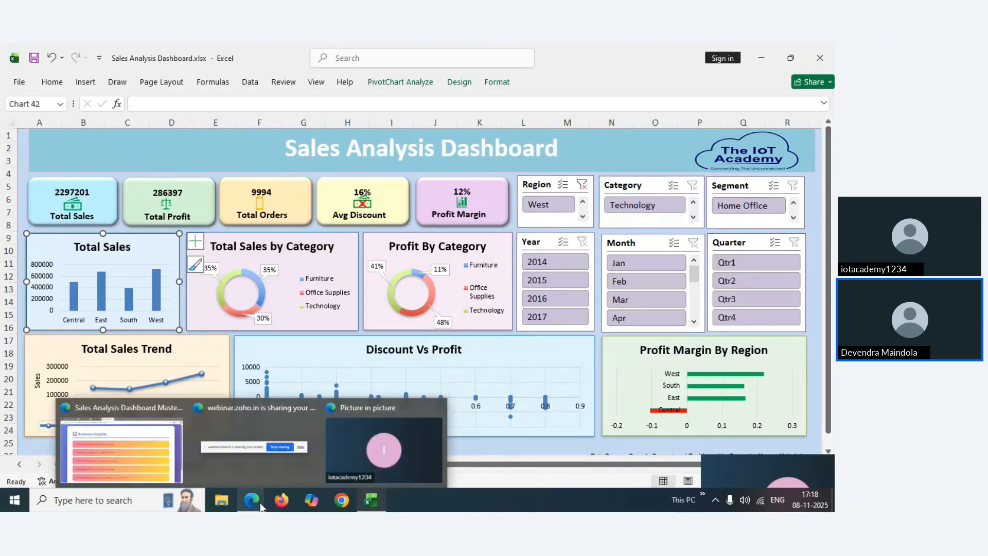
click(154, 450)
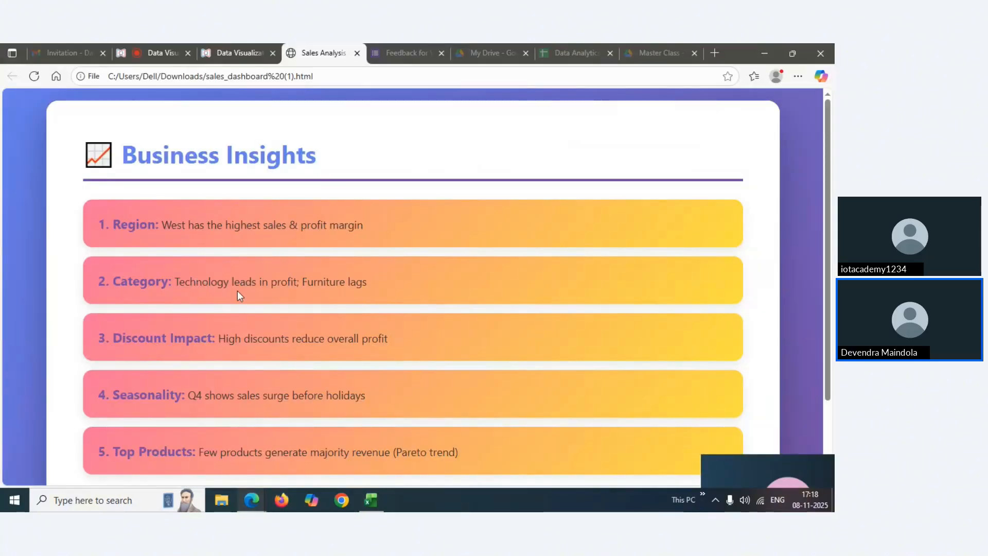
Bring Excel's Sales Analysis Dashboard forward, still filtered to West, Technology and Home Office
mouse_move(371, 500)
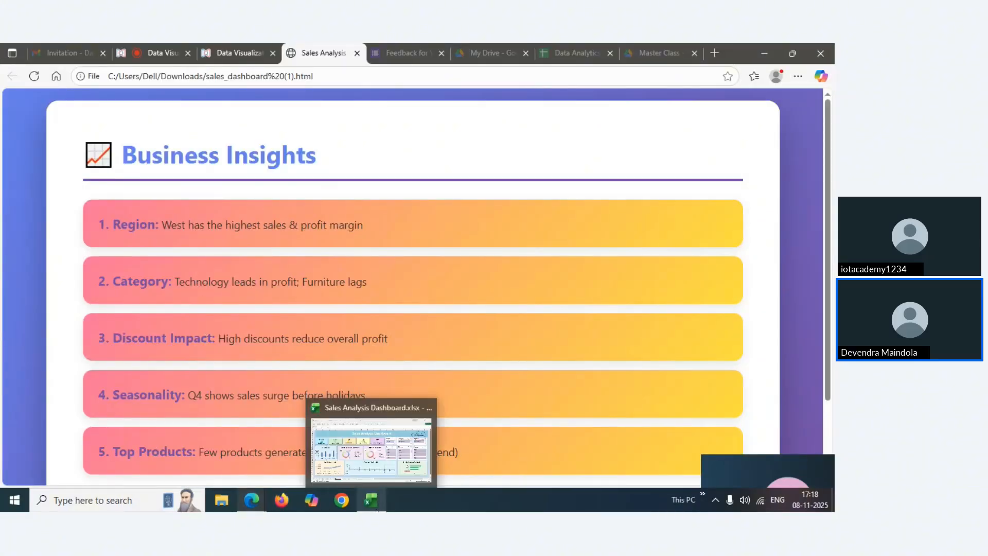
click(359, 444)
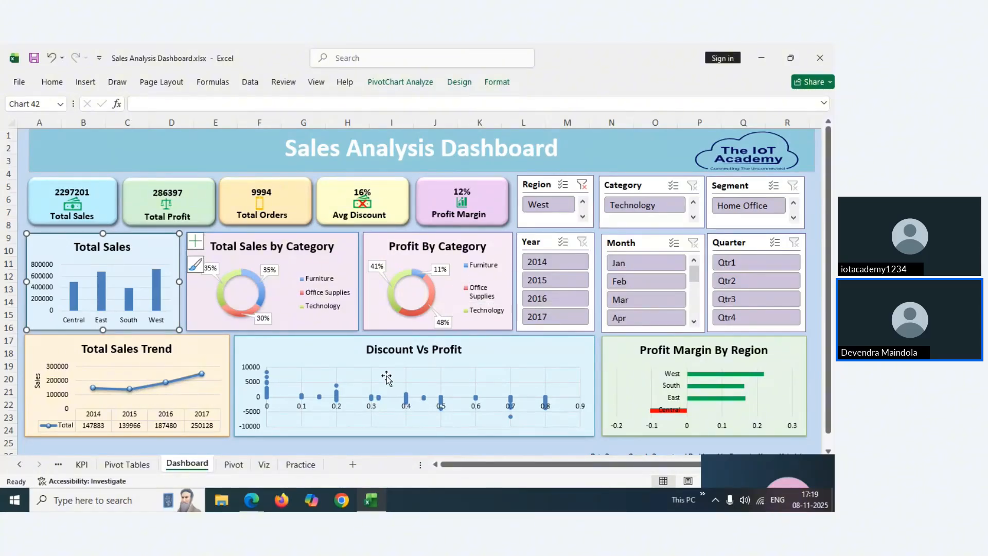
Select the Profit By Category chart, then return to Edge's Business Insights slide
click(471, 270)
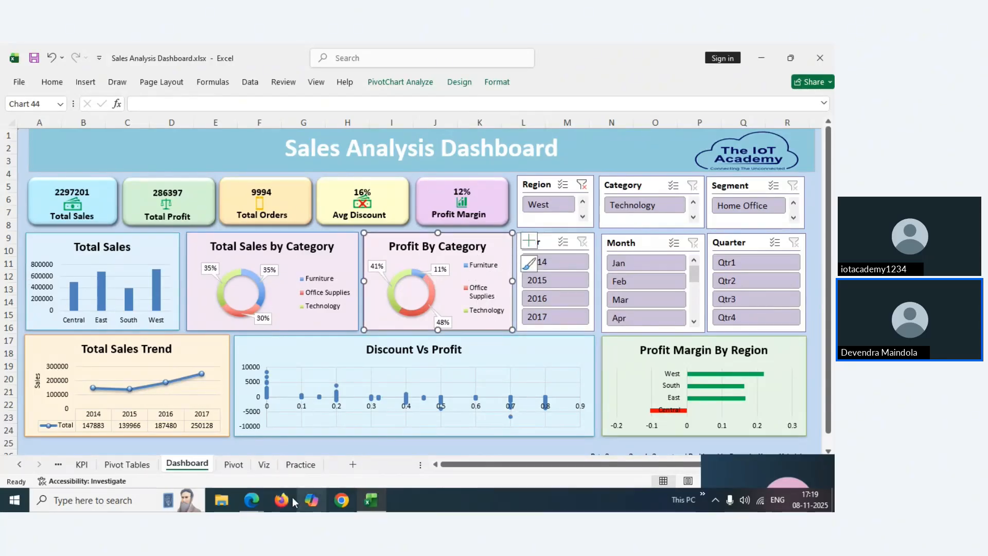
click(251, 500)
click(152, 453)
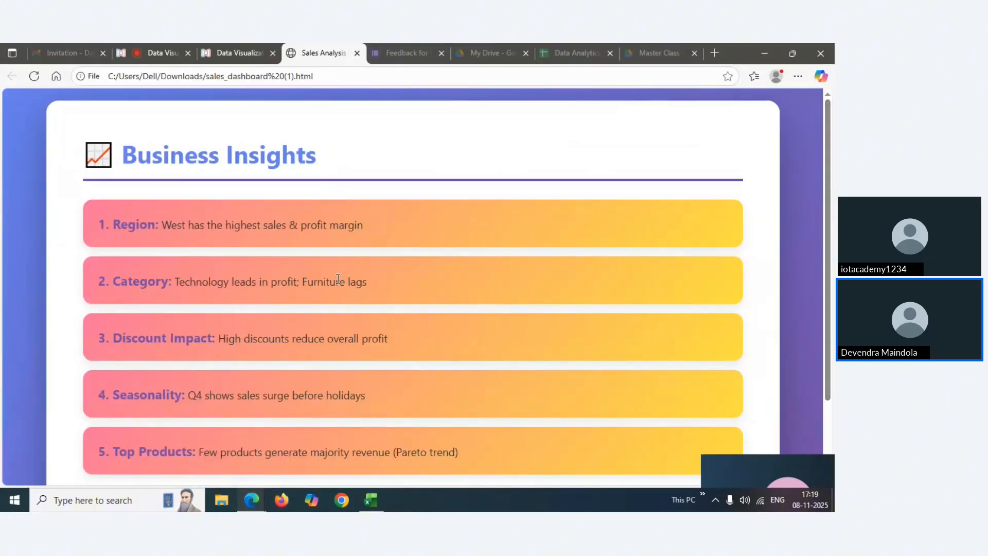
mouse_move(371, 498)
click(365, 466)
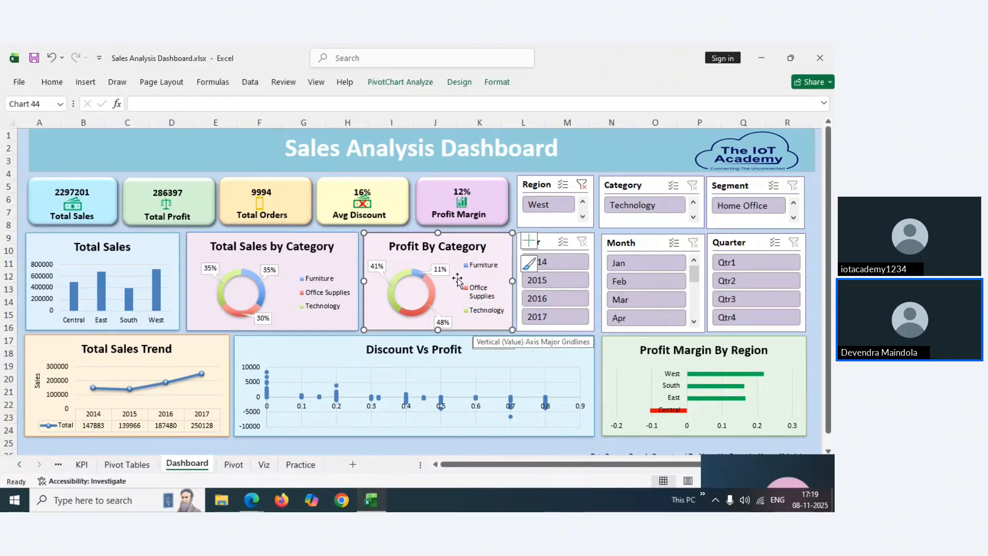
mouse_move(256, 499)
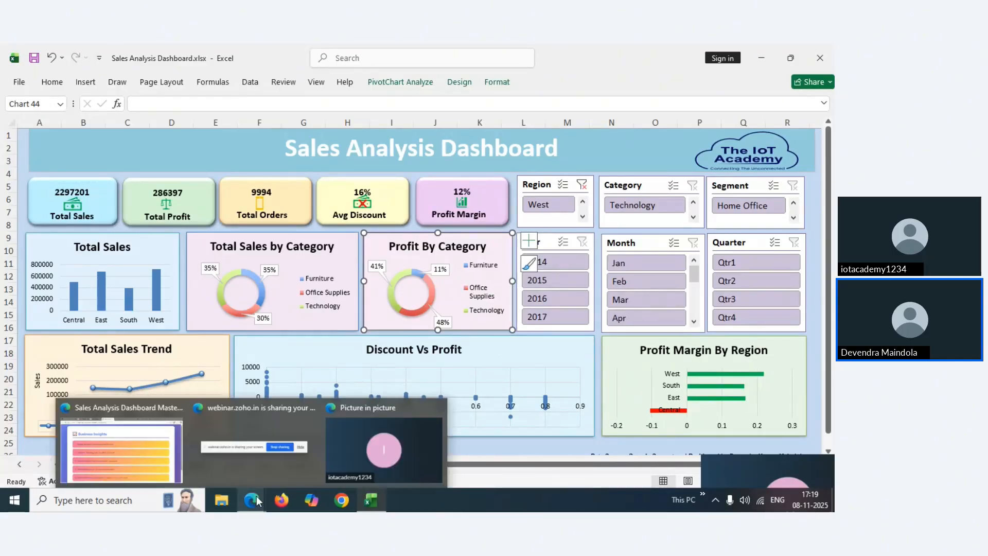
click(149, 464)
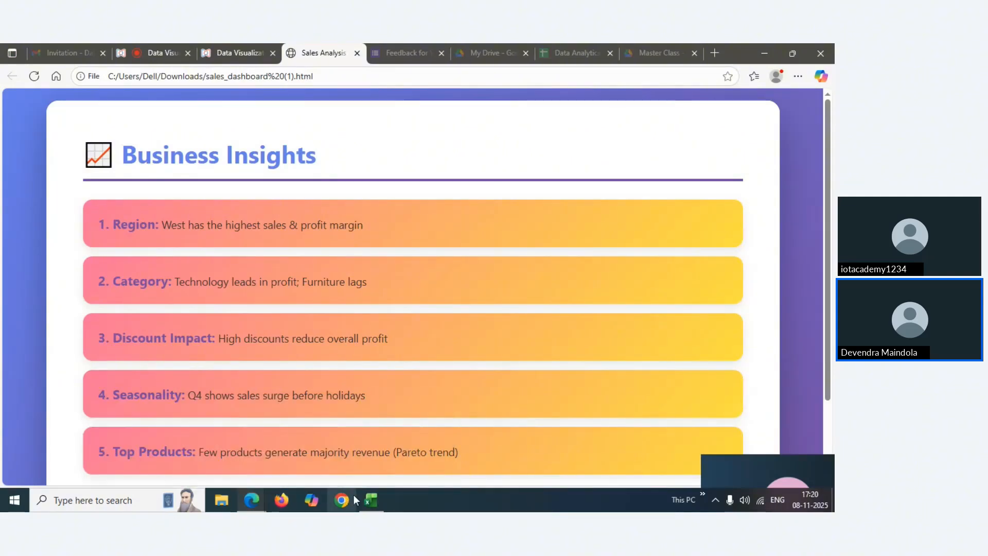
Bring the Excel dashboard back and inspect a point on the Discount Vs Profit chart
click(376, 448)
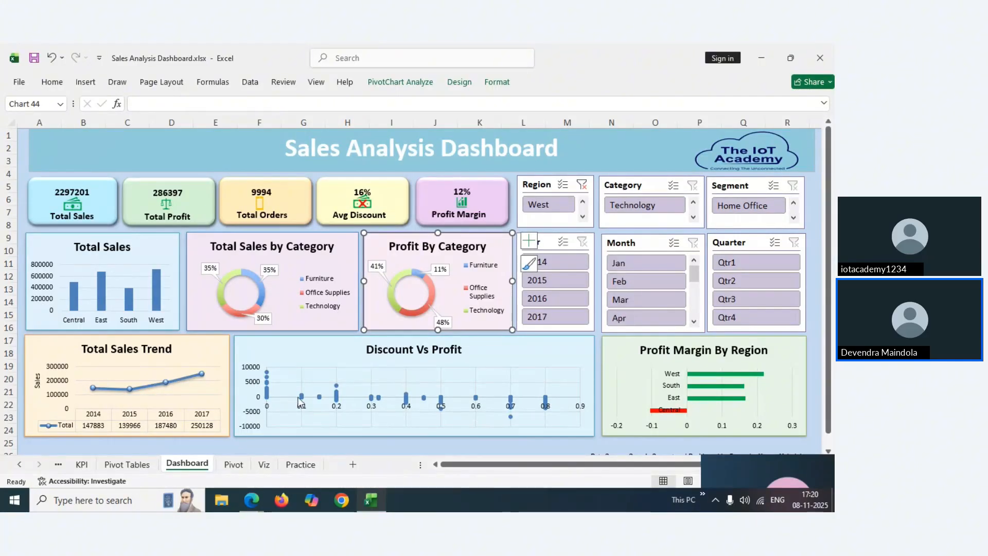
mouse_move(268, 403)
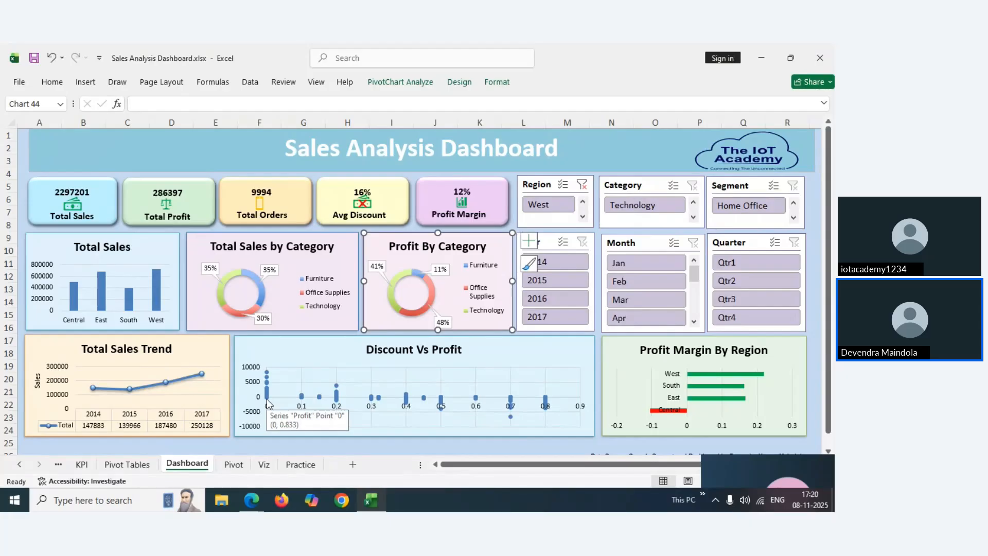
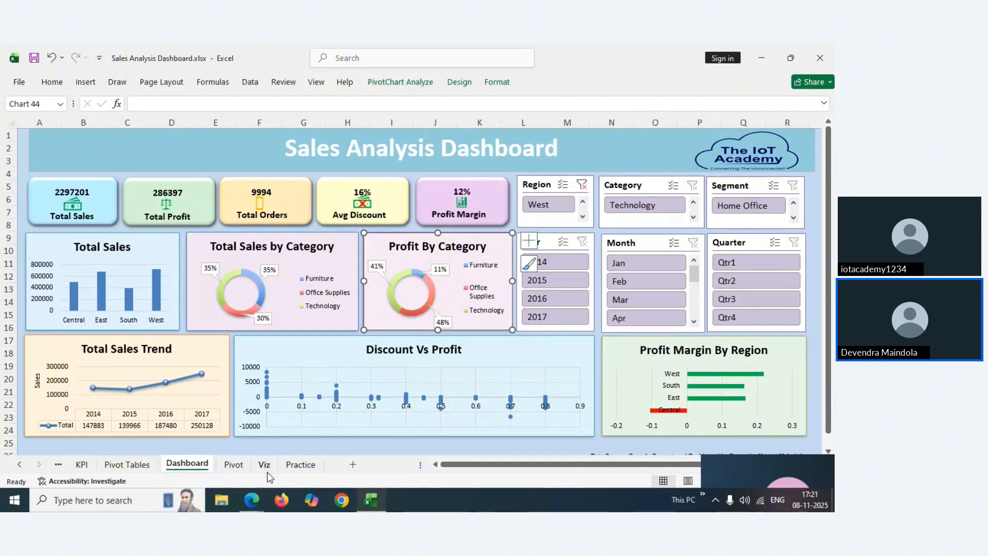
Glance at the Sales Analysis slides in Edge, then bring the Excel dashboard back
mouse_move(252, 499)
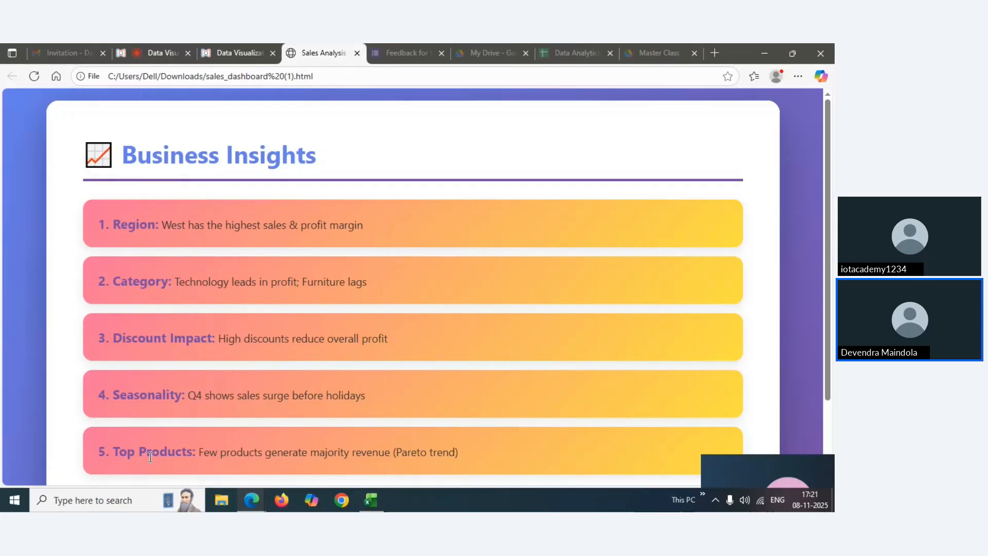
click(153, 458)
mouse_move(371, 500)
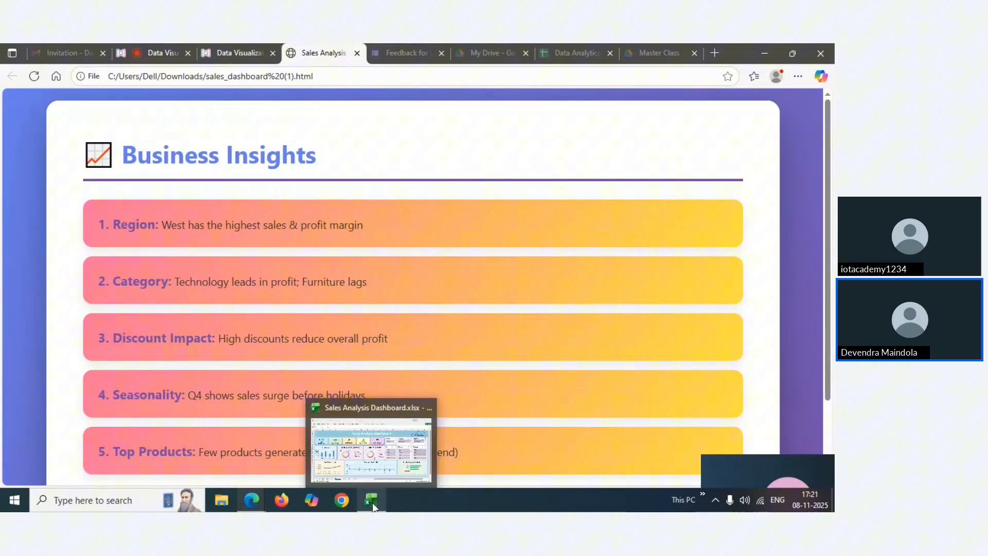
click(354, 447)
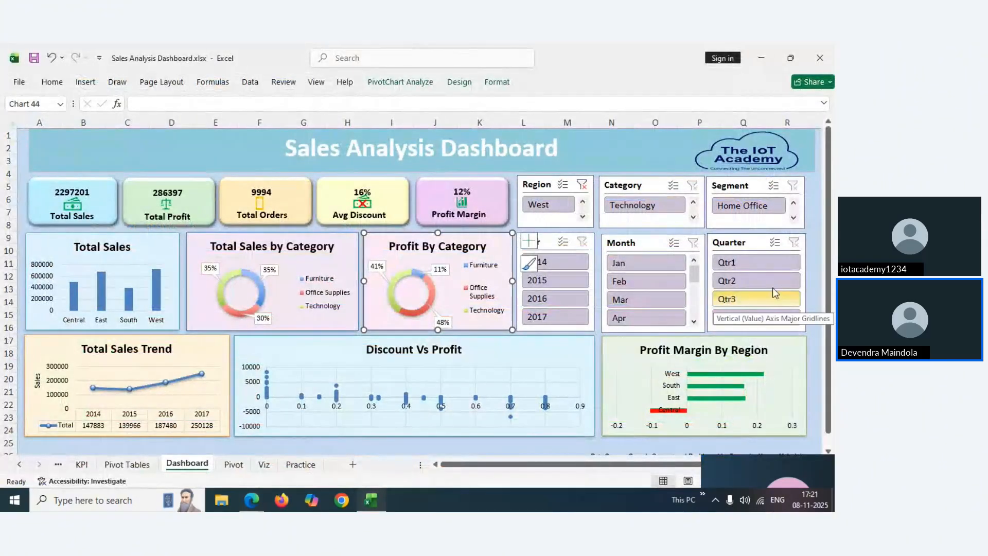
Cycle the Quarter slicer through Qtr1–Qtr4, ending on Qtr1 so months show Jan–Mar
click(739, 265)
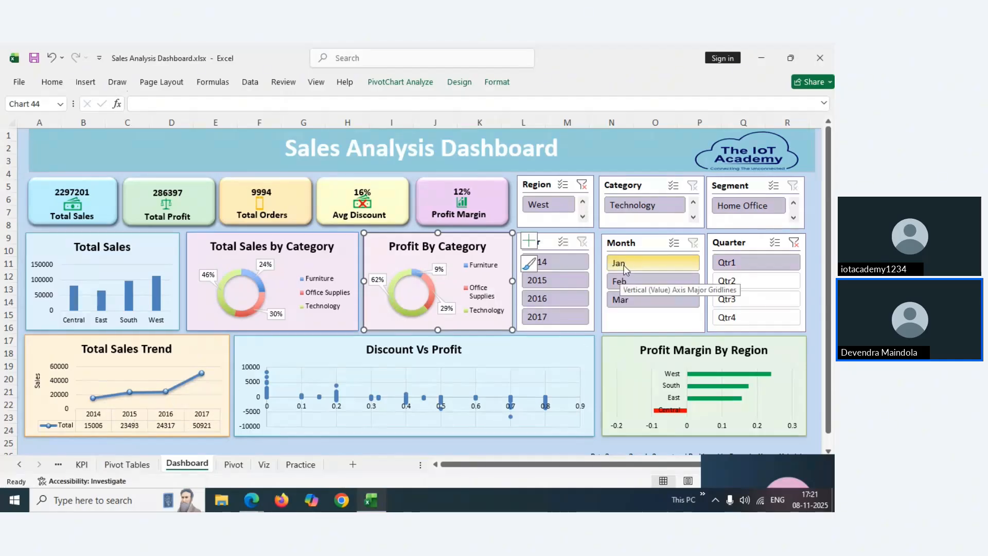
click(735, 281)
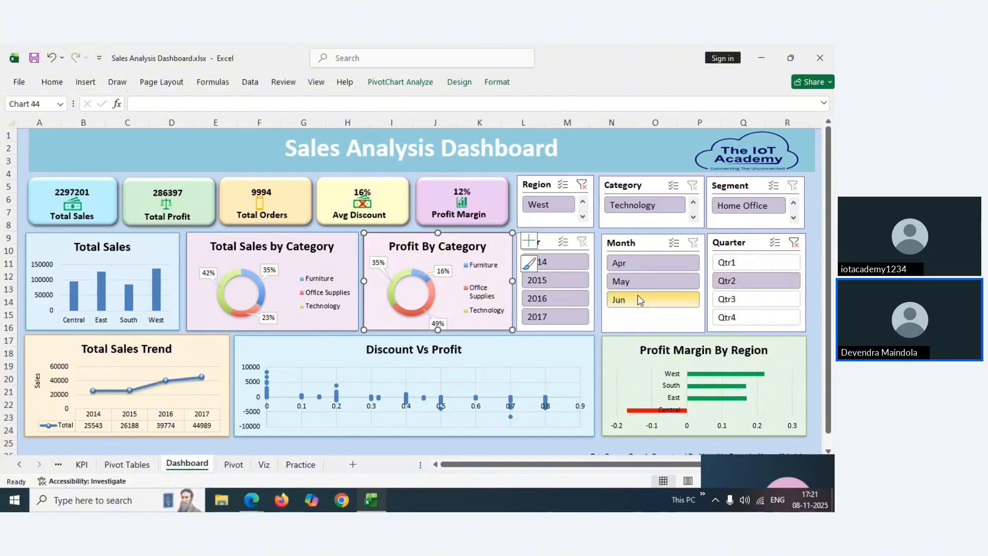
click(734, 263)
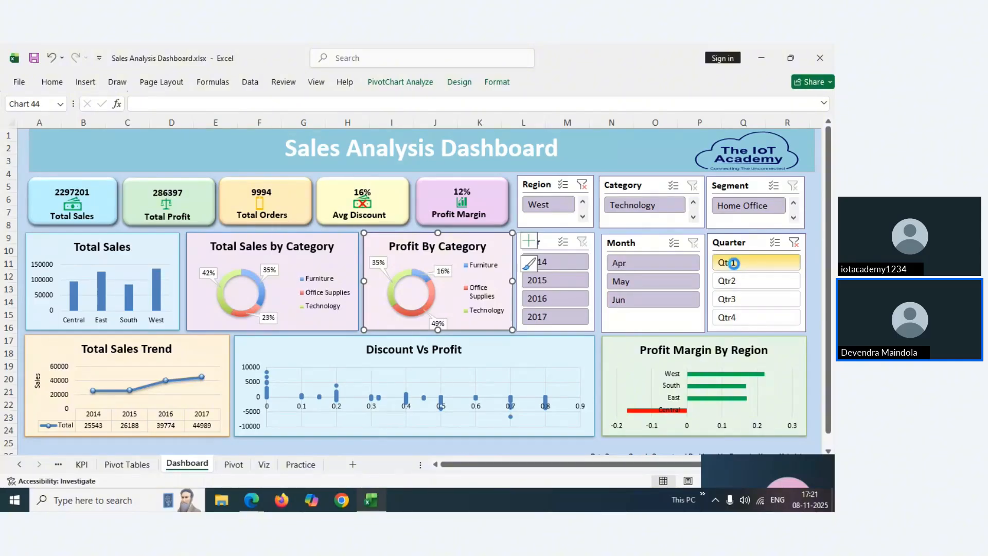
click(733, 319)
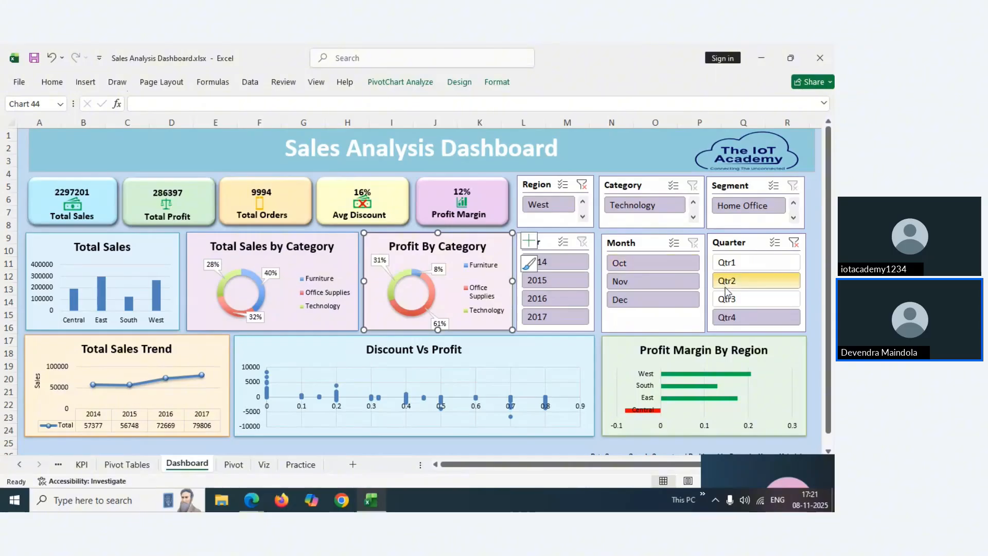
click(725, 296)
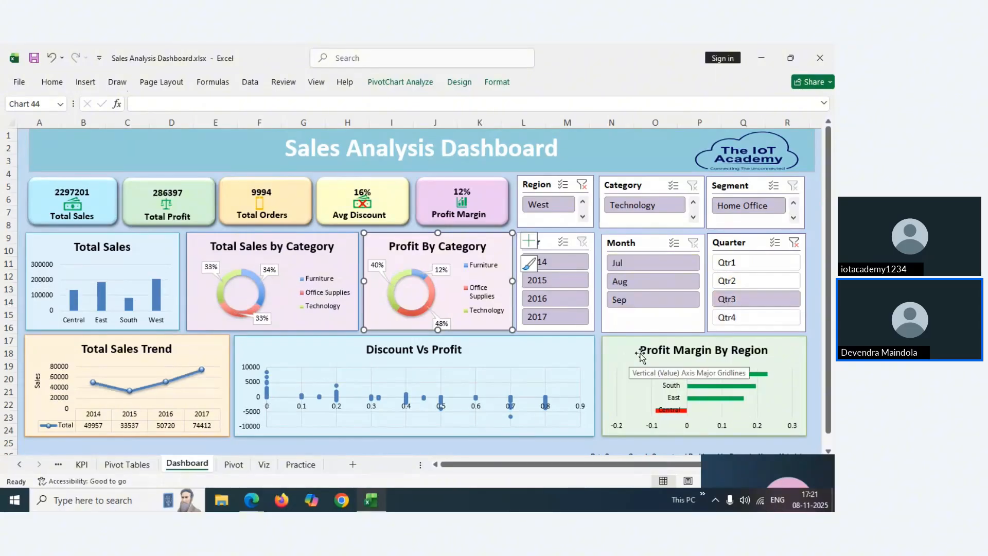
click(728, 283)
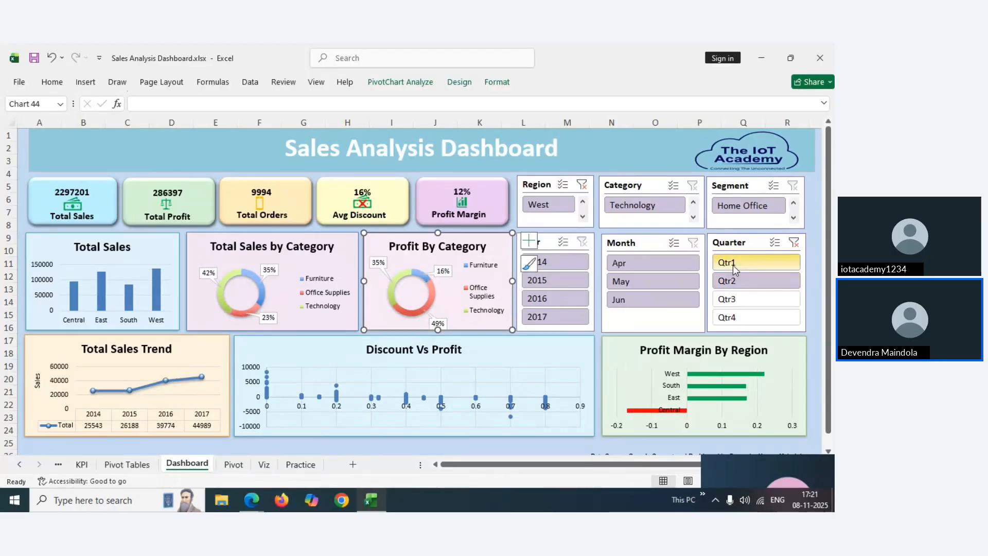
click(733, 264)
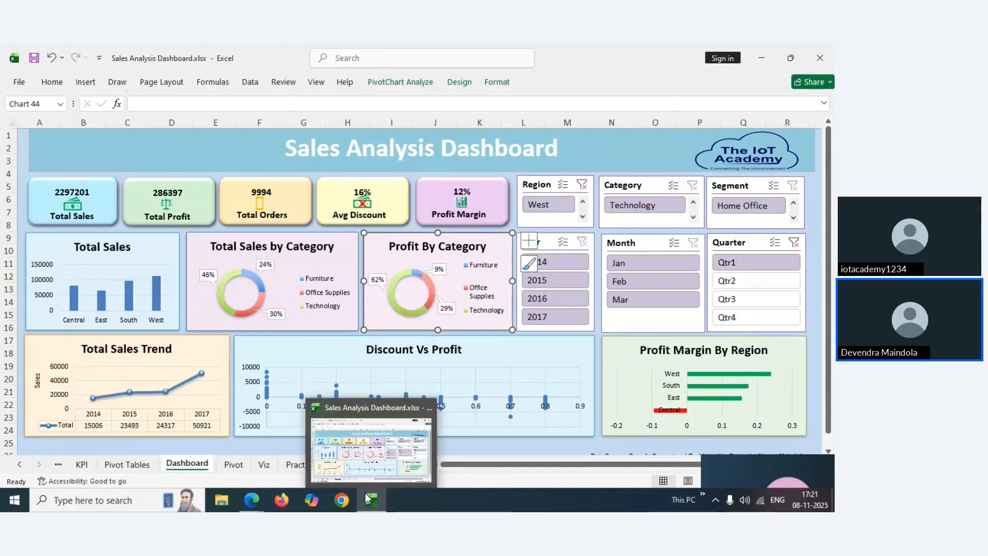
click(261, 503)
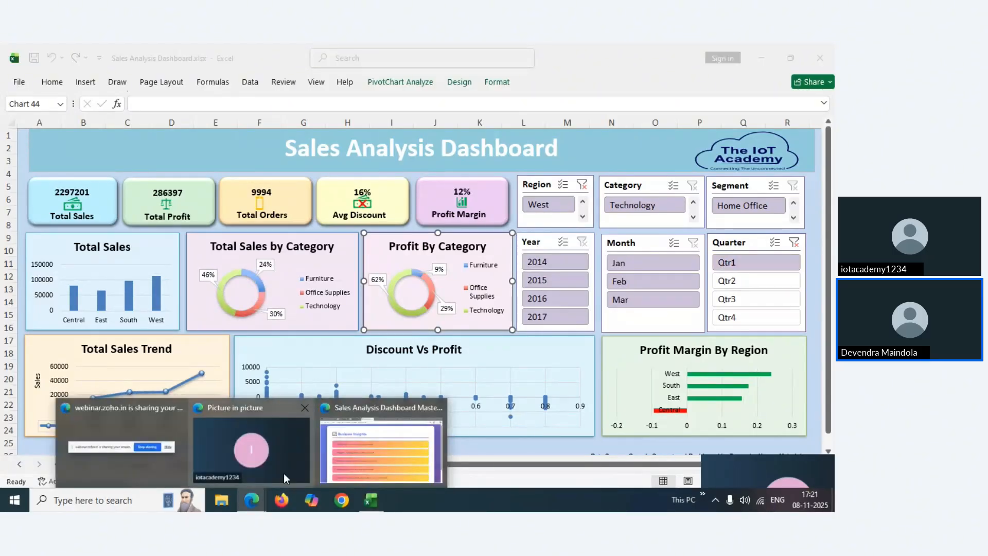
Advance the Edge slide deck from Business Insights to slide 12, Recommendations
click(338, 457)
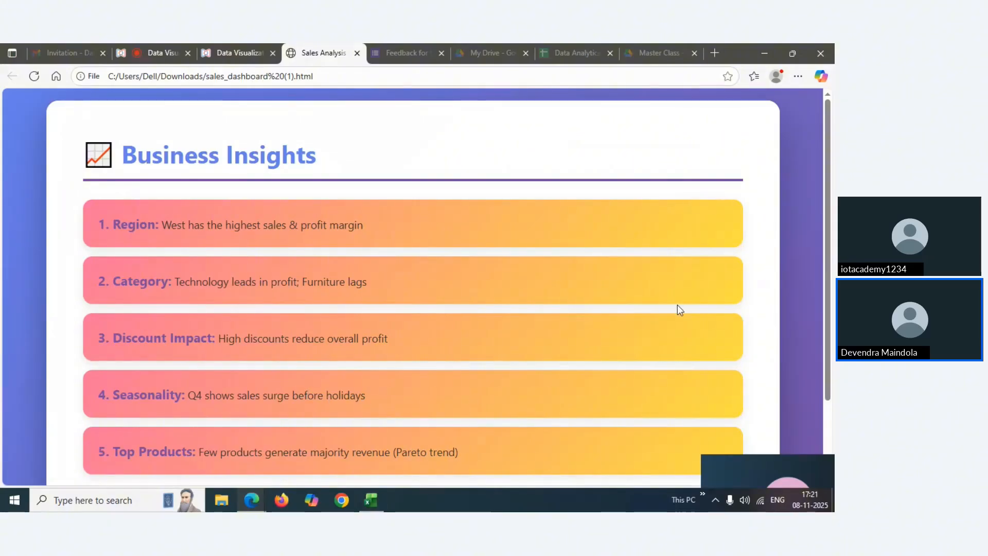
drag(827, 213, 830, 238)
scroll(750, 423, down, 3)
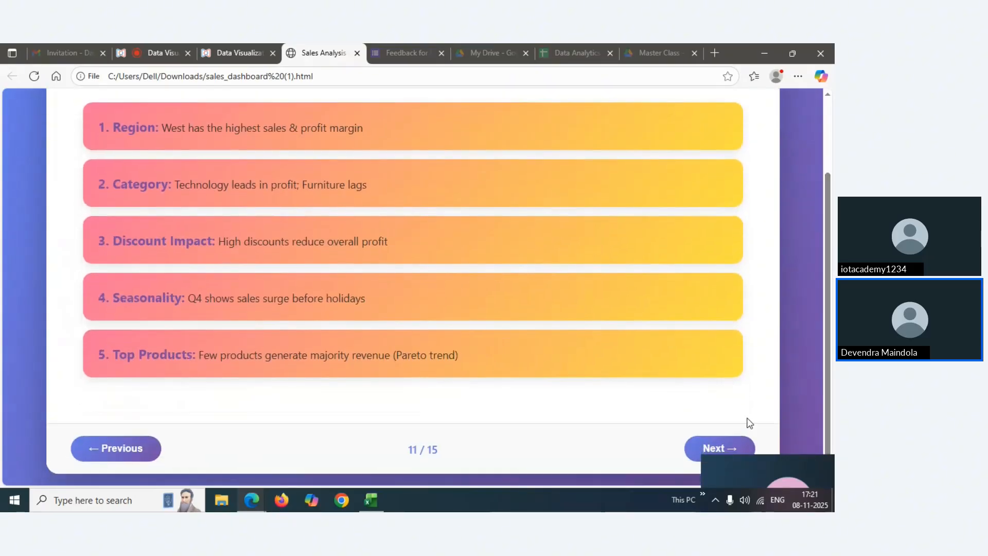
click(703, 449)
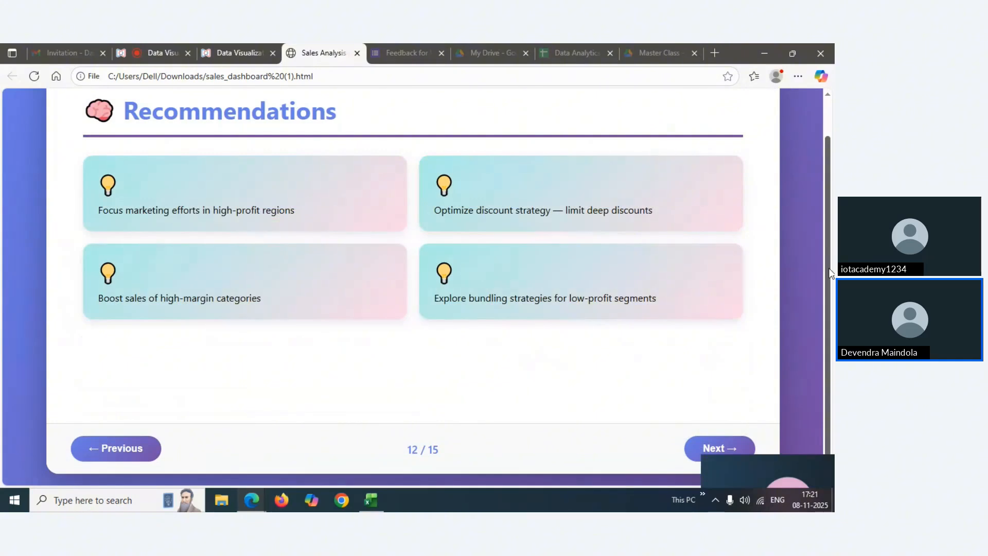
drag(830, 271, 825, 190)
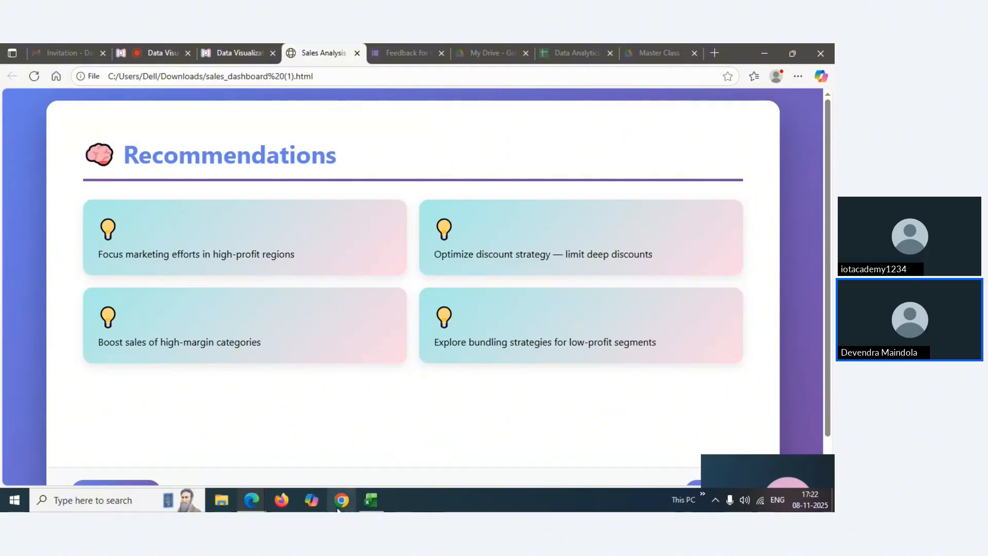
Bring the Excel dashboard forward, then switch back to the Recommendations slide
mouse_move(371, 500)
click(382, 448)
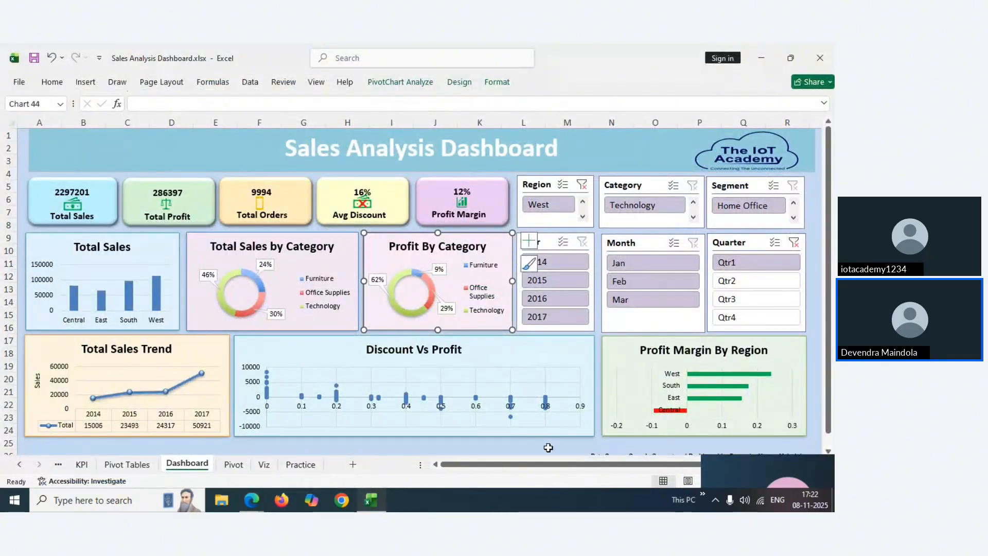
mouse_move(371, 500)
mouse_move(252, 500)
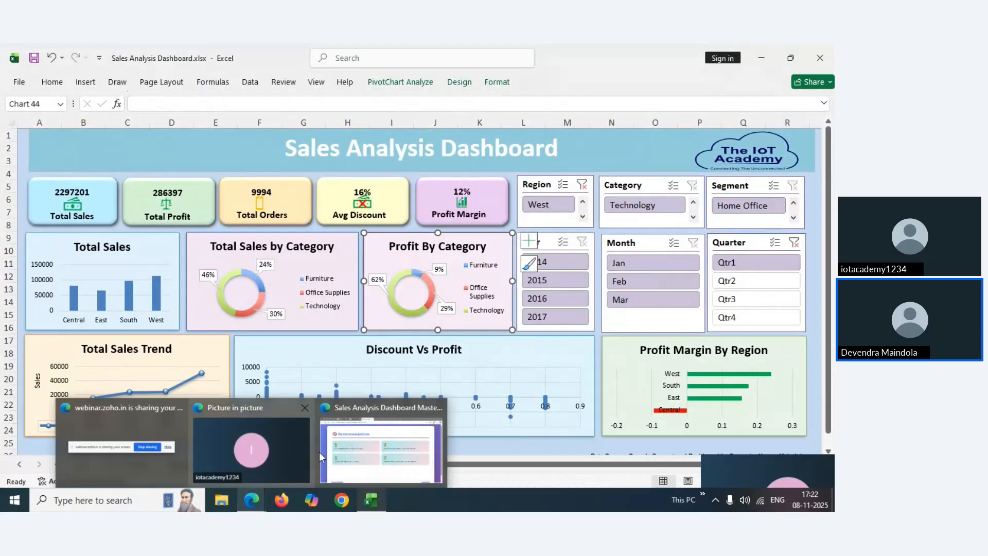
click(350, 455)
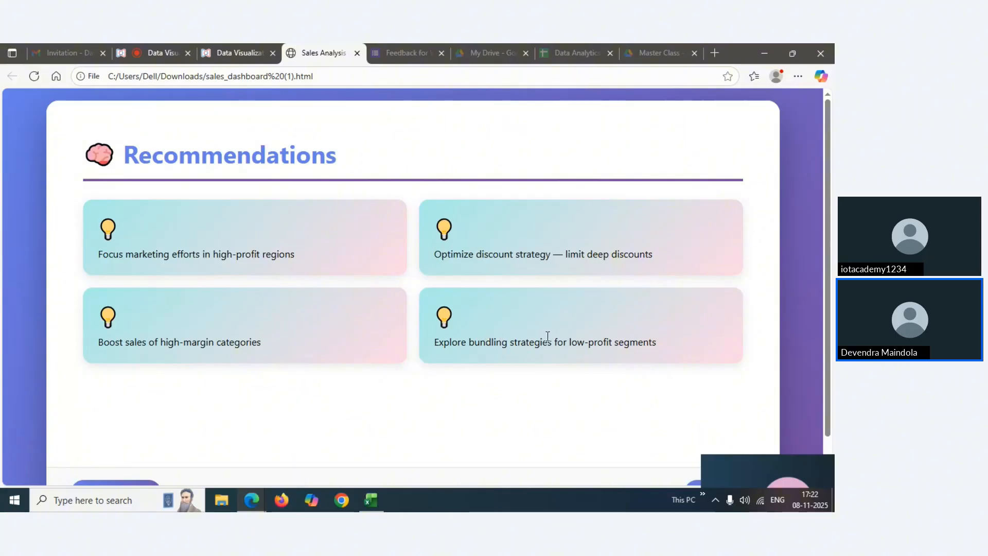
Return to Excel and filter the dashboard to the Home Office segment
mouse_move(371, 500)
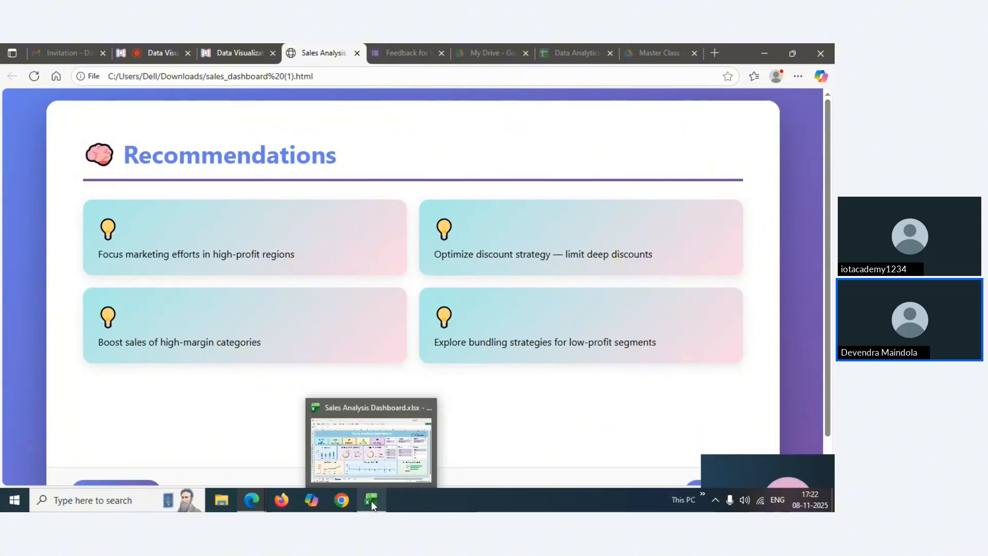
click(379, 453)
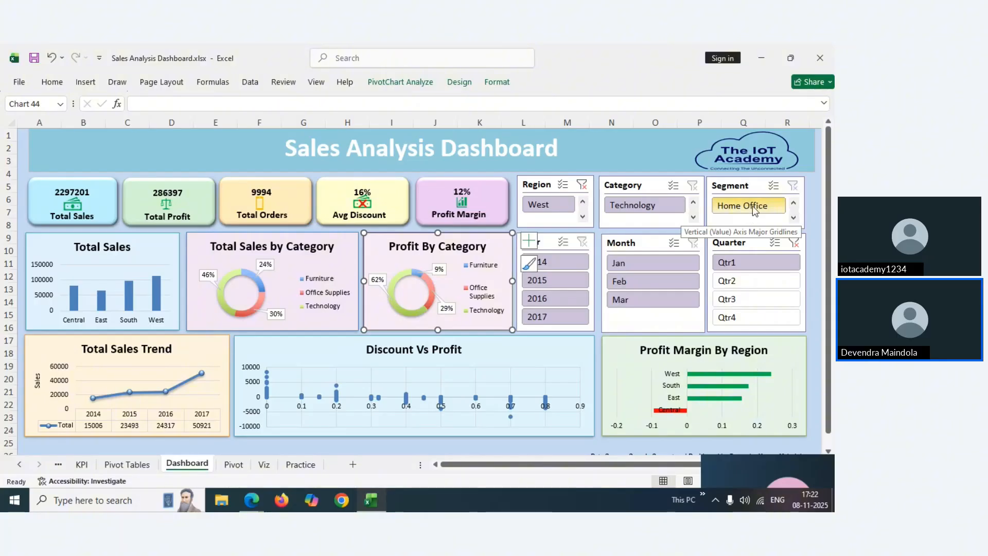
click(780, 212)
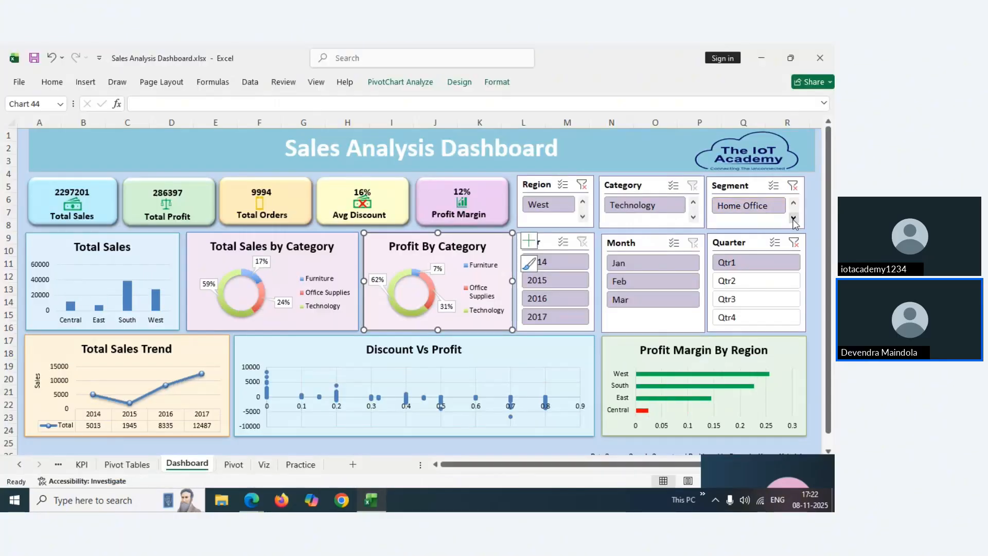
click(251, 500)
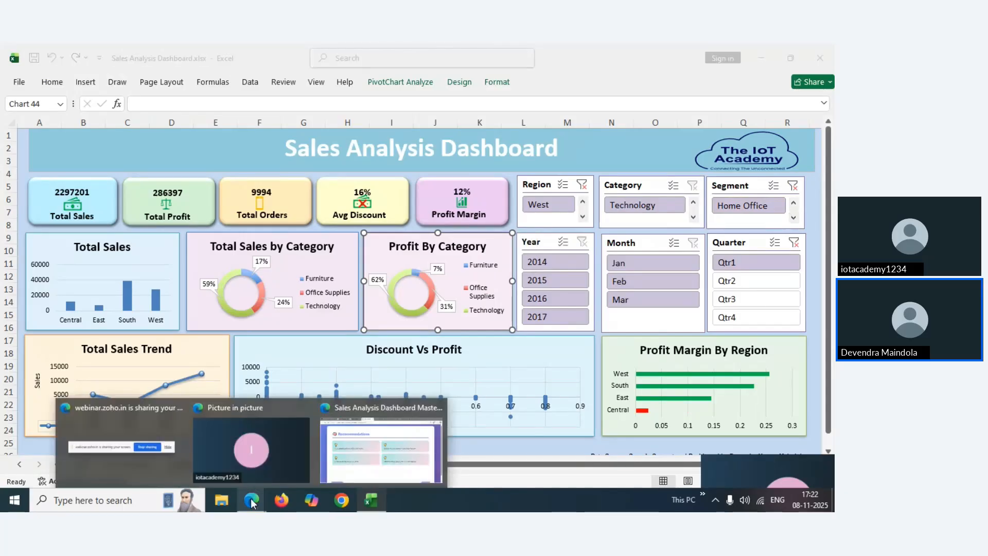
Advance the Edge deck past What You Learned to the Q&A slide, 14 of 15
click(352, 468)
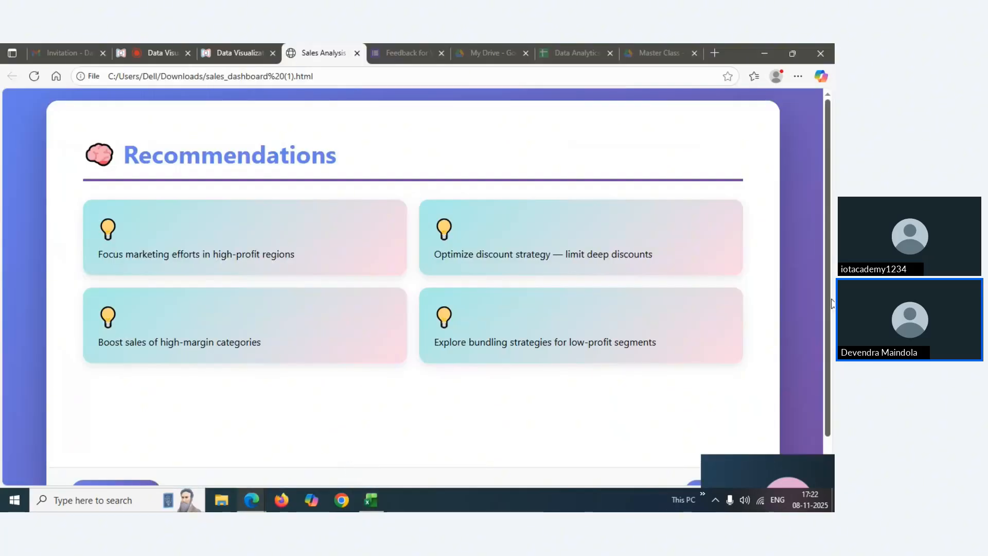
scroll(699, 429, down, 1)
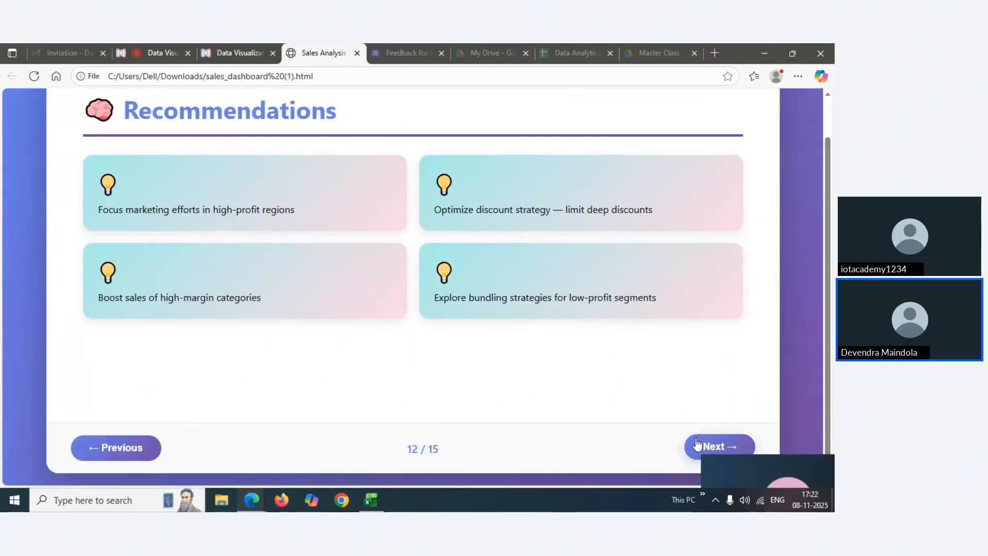
click(715, 447)
mouse_move(830, 335)
mouse_down()
mouse_move(828, 269)
mouse_move(834, 346)
mouse_up()
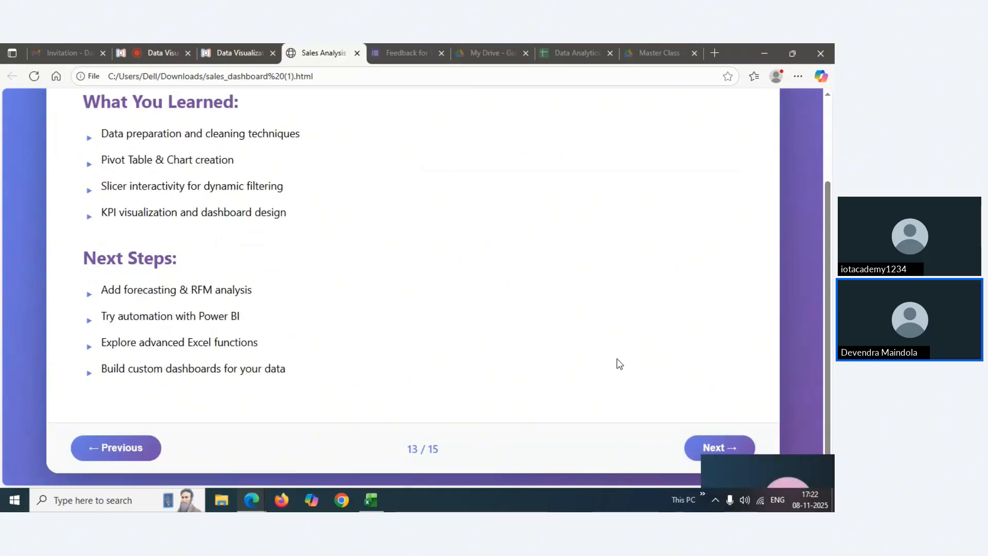
click(707, 447)
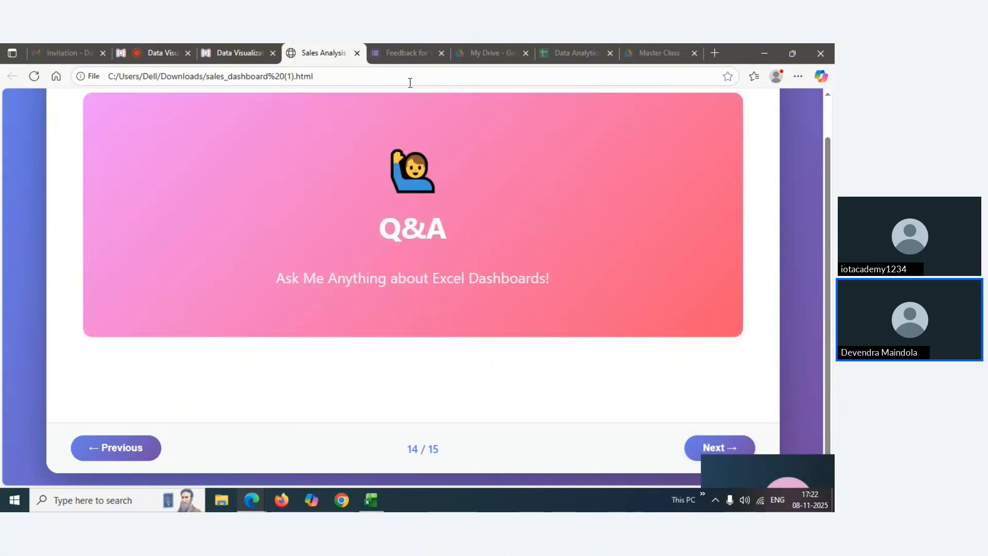
Copy the feedback form's URL from the Feedback tab's address bar, then go to the Zoho webinar tab
click(397, 54)
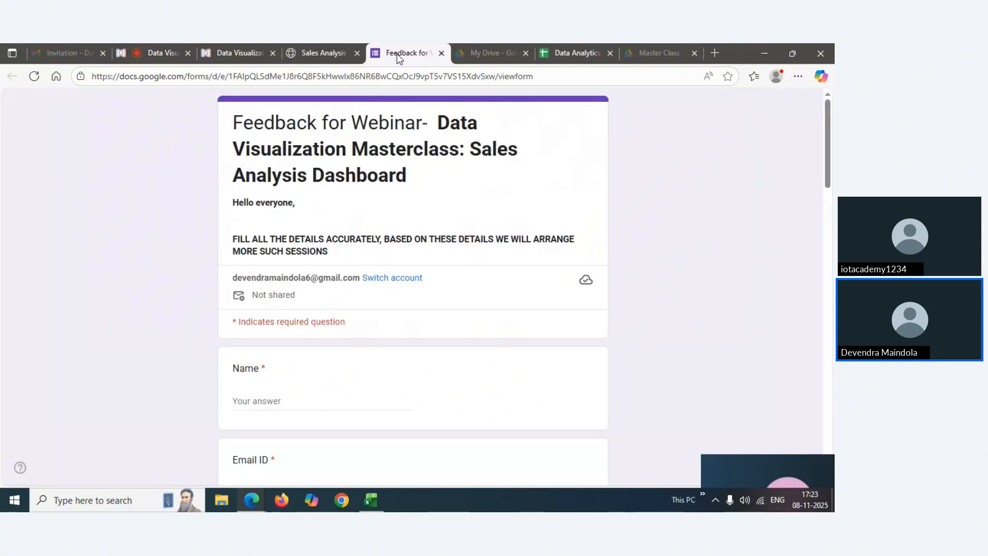
click(378, 76)
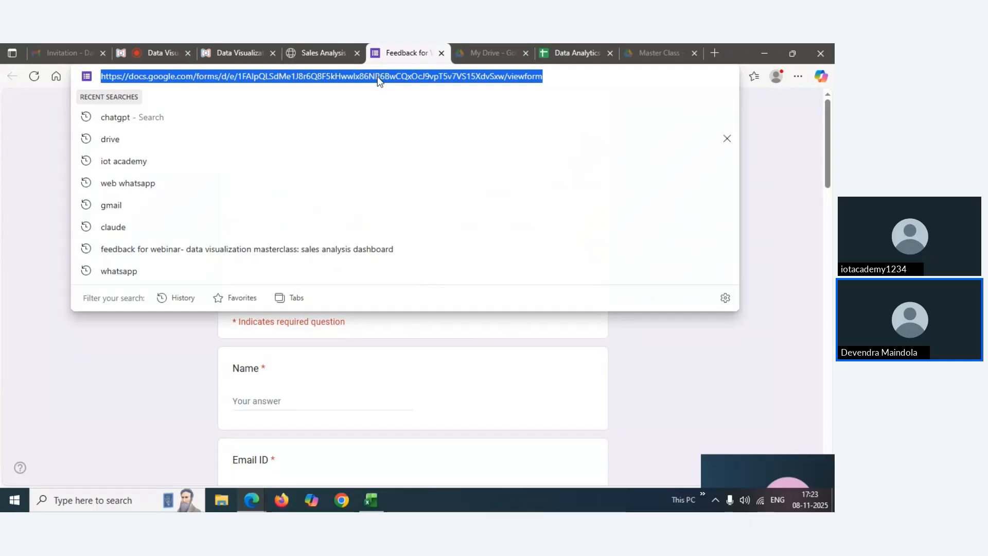
right_click(378, 76)
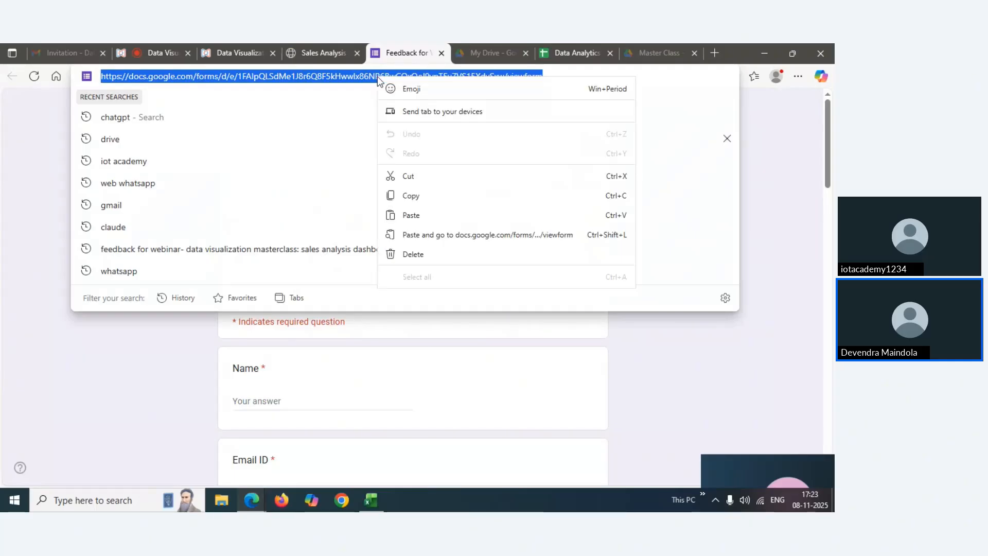
click(410, 197)
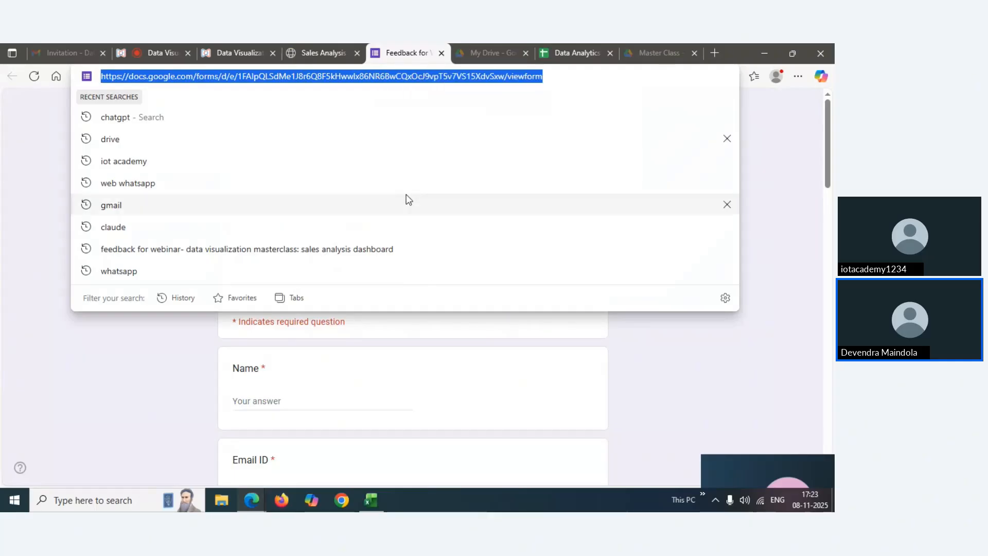
click(323, 52)
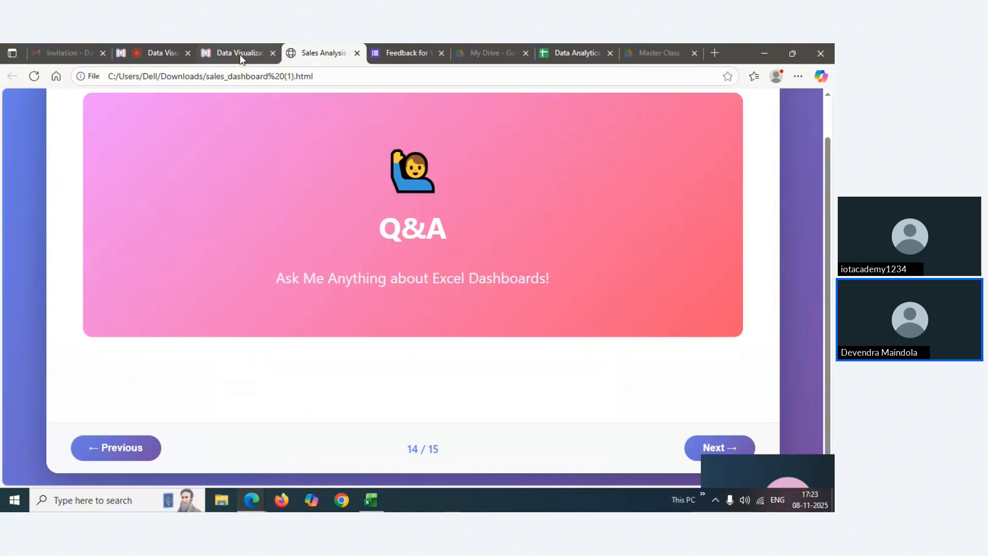
click(169, 54)
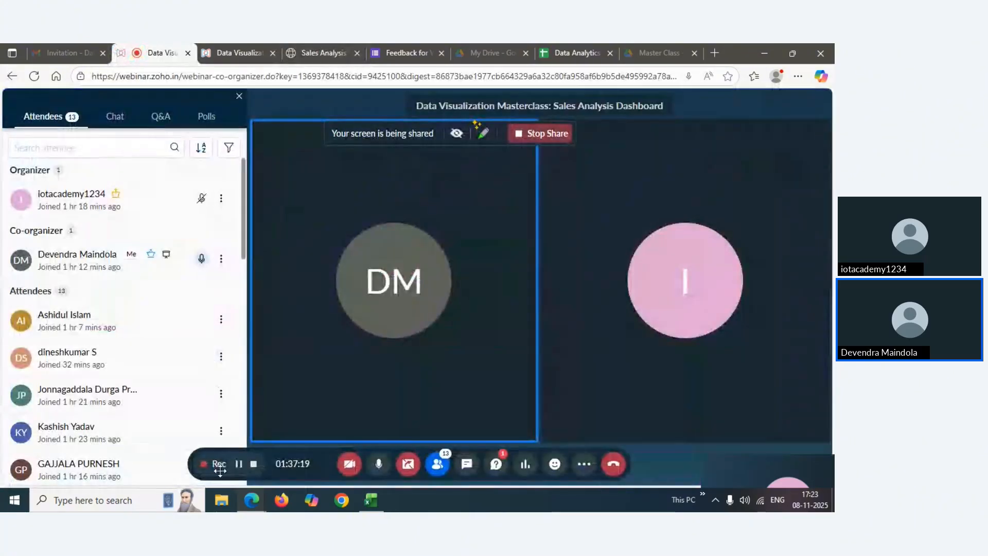
Paste the feedback form link into the webinar Chat and send it
click(117, 123)
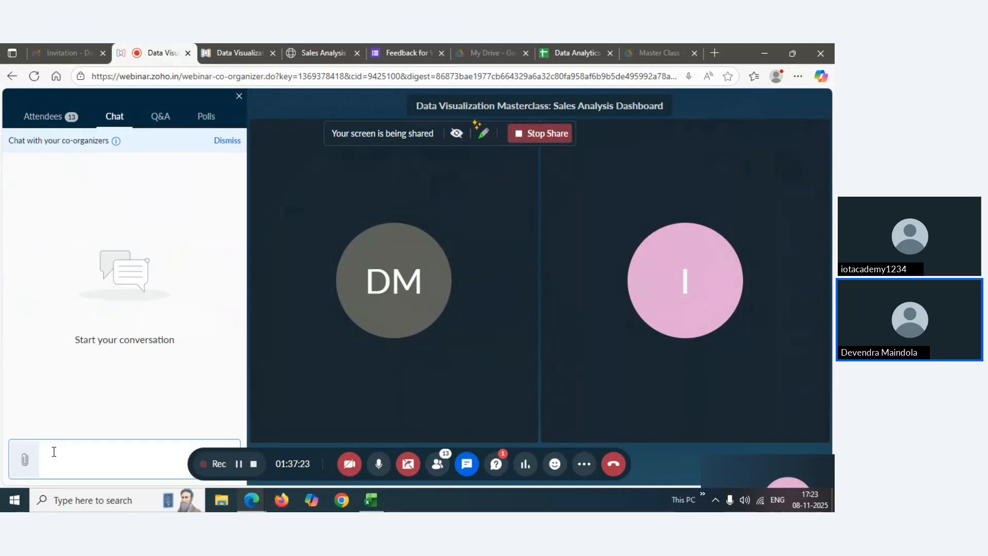
key(ctrl+v)
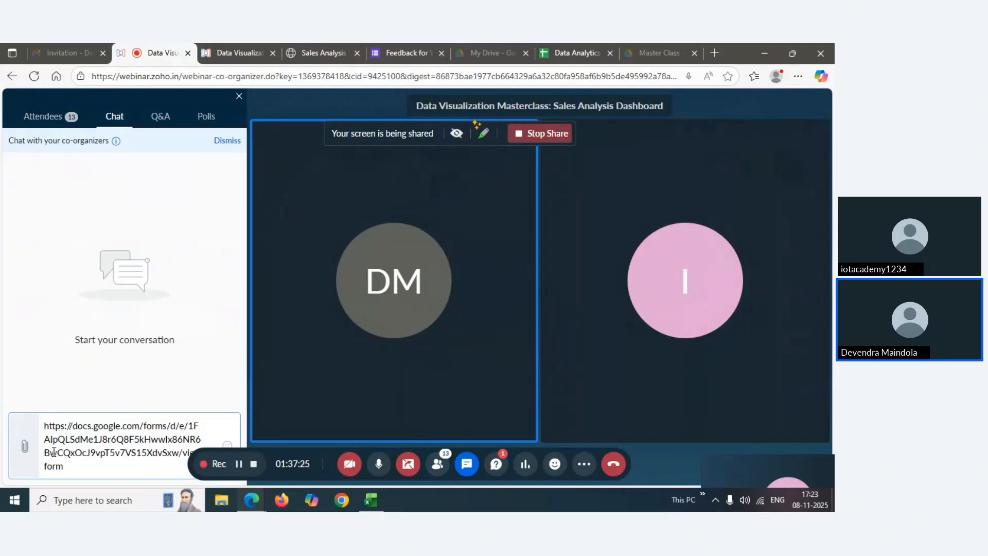
key(Return)
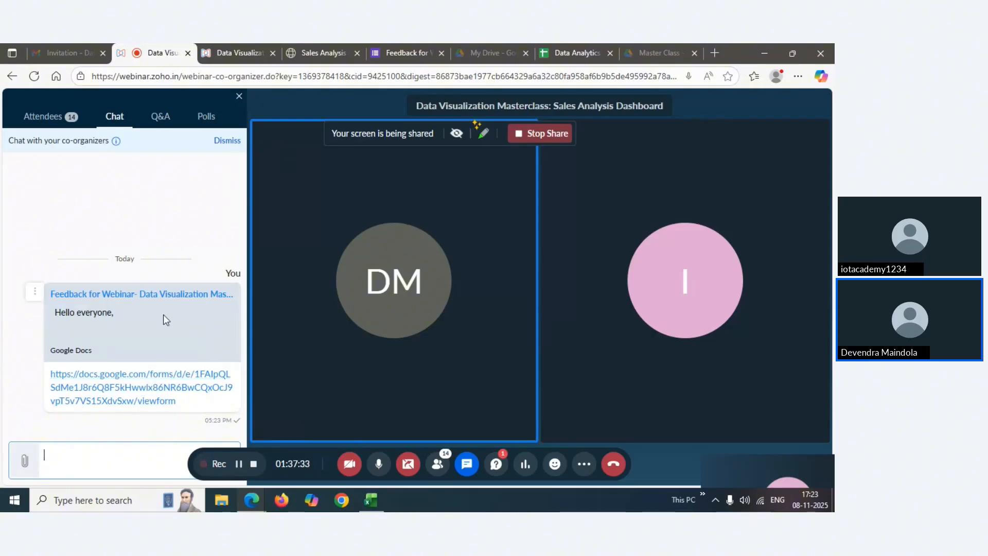
click(383, 54)
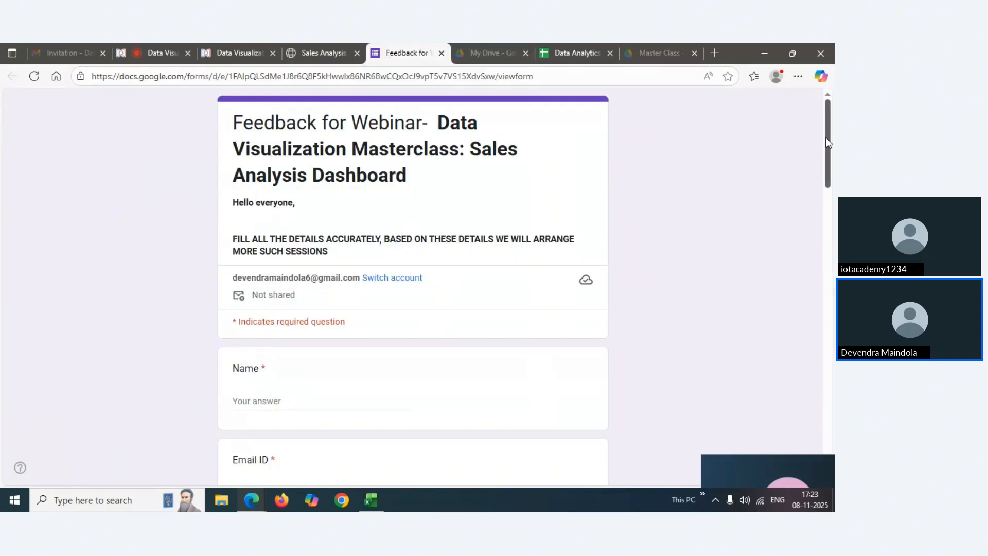
drag(827, 142, 827, 280)
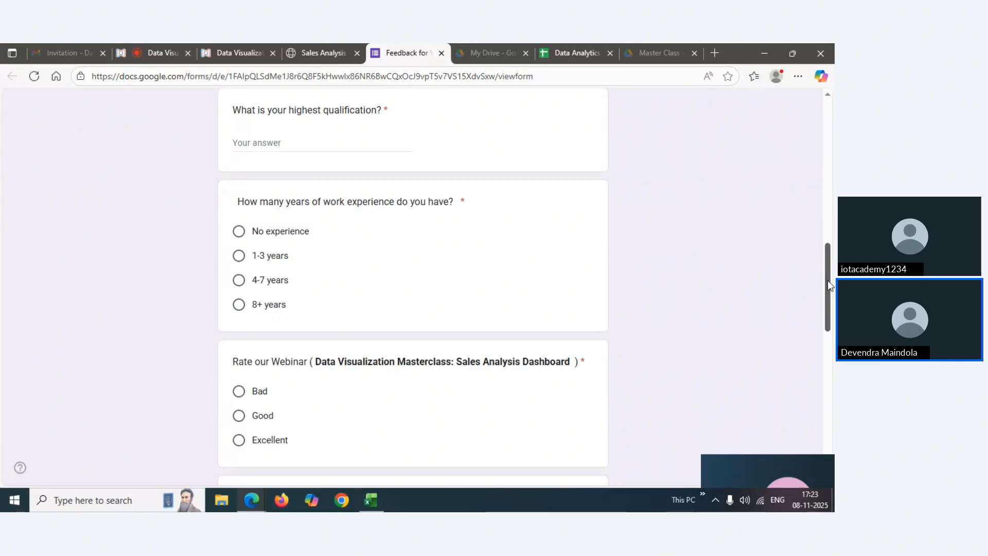
drag(828, 280, 818, 381)
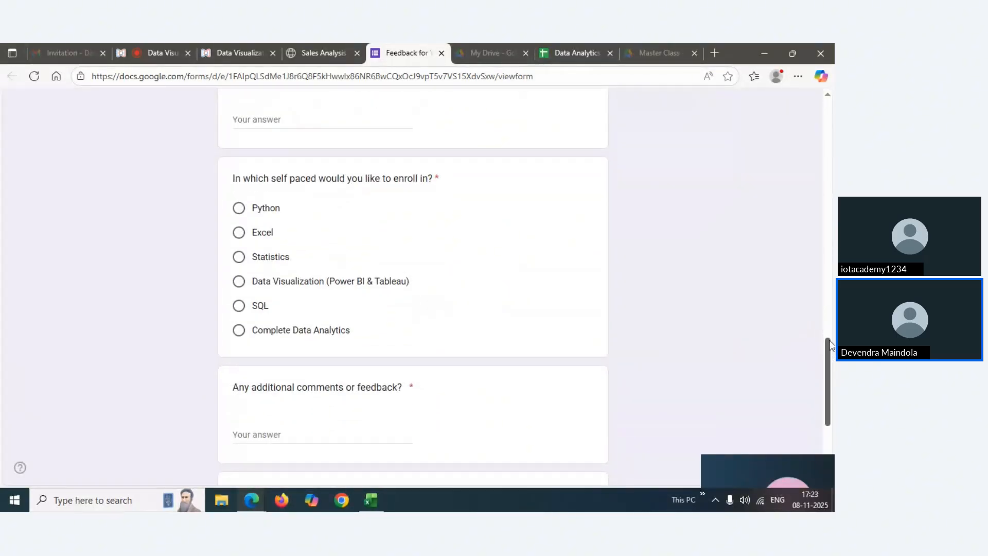
drag(831, 345, 831, 103)
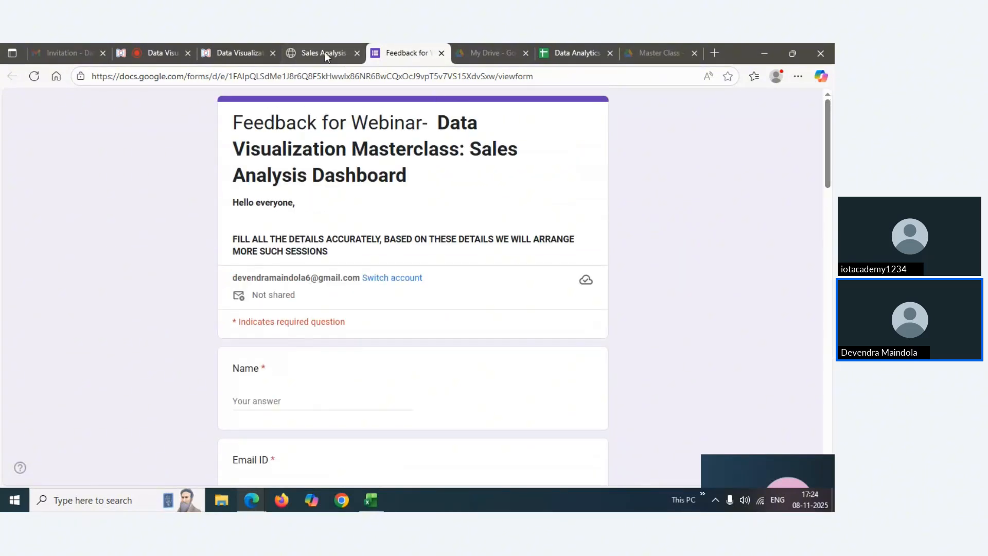
mouse_move(321, 52)
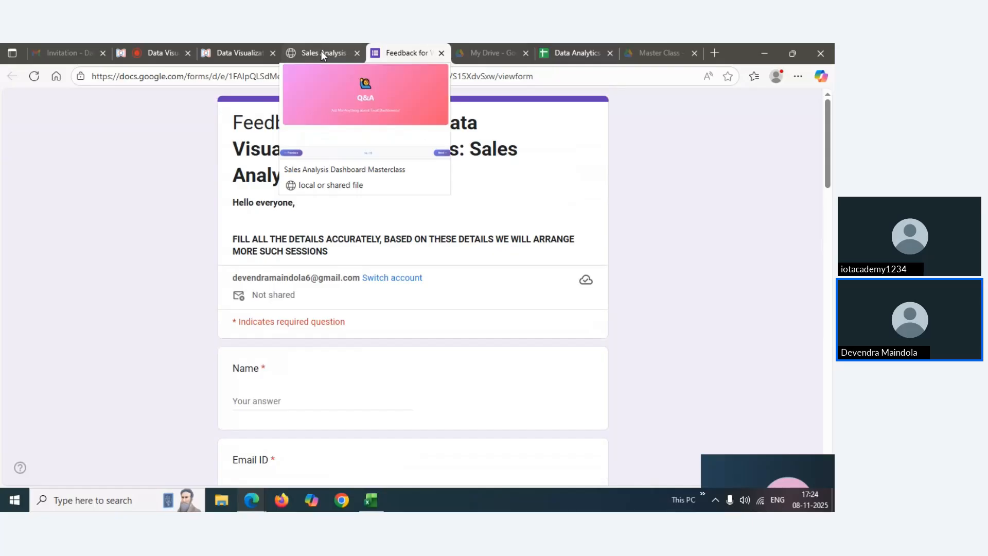
click(322, 54)
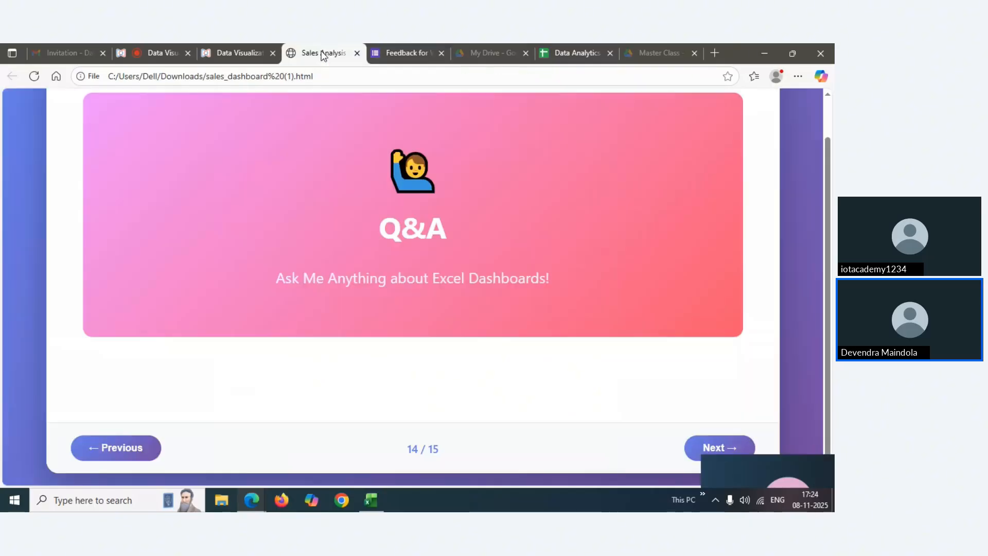
click(391, 52)
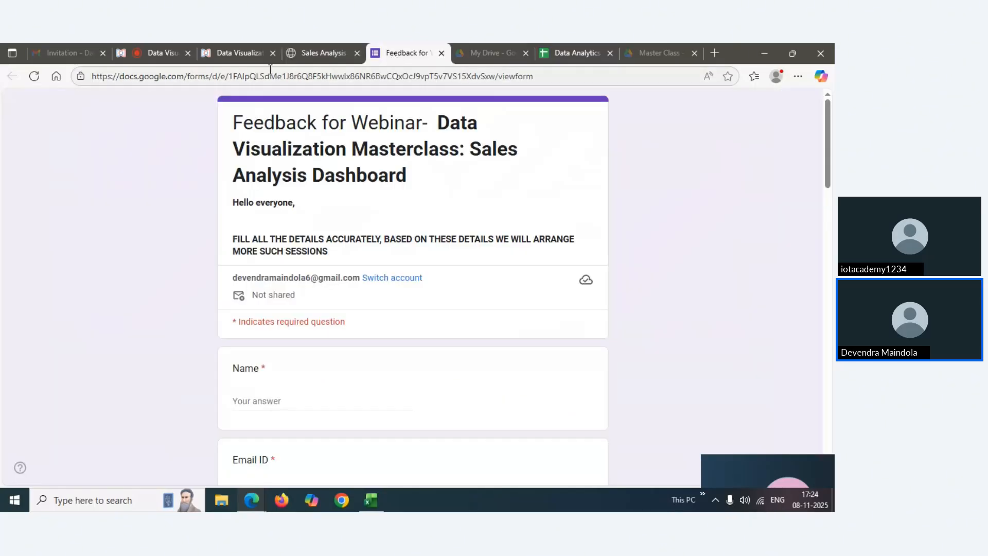
click(150, 52)
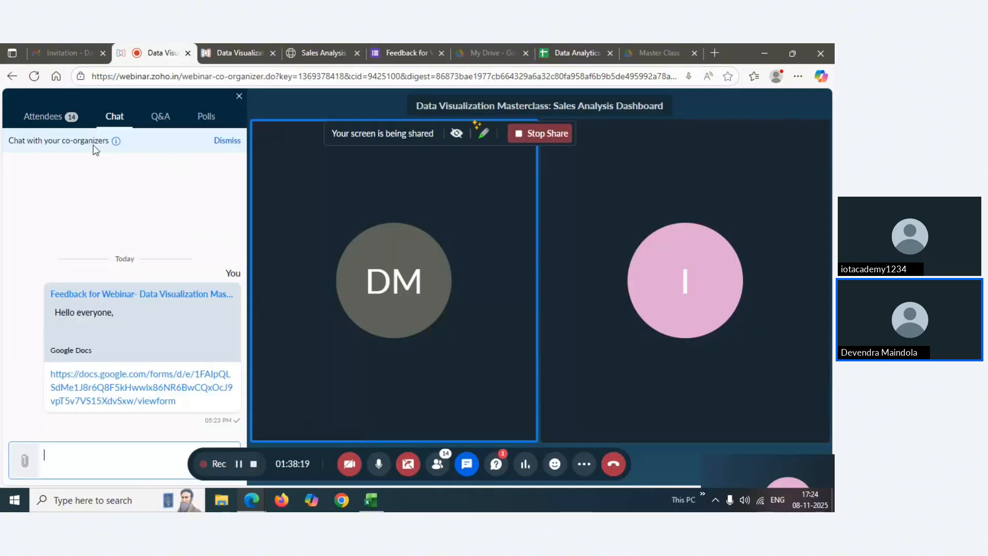
click(65, 121)
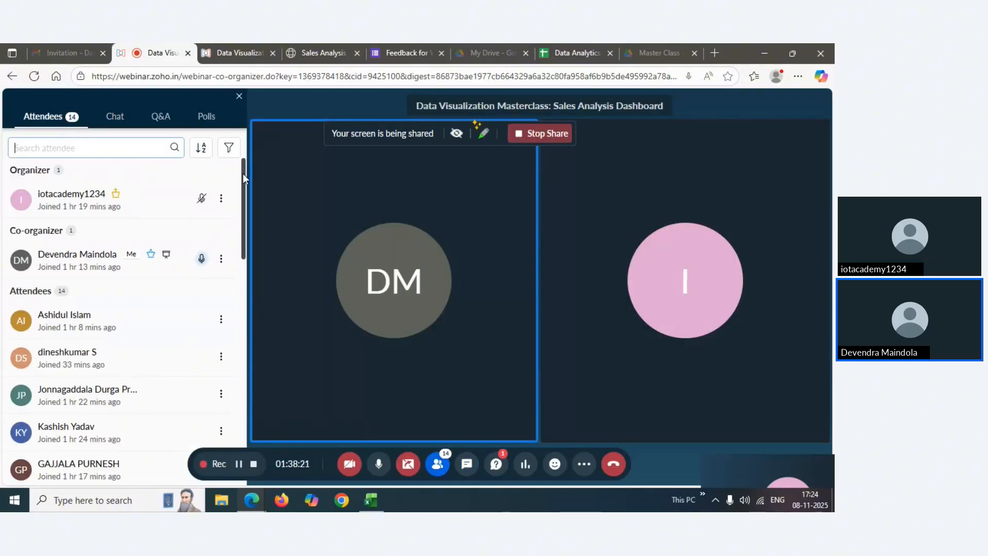
mouse_move(243, 174)
mouse_down()
mouse_move(249, 212)
mouse_move(242, 172)
mouse_up()
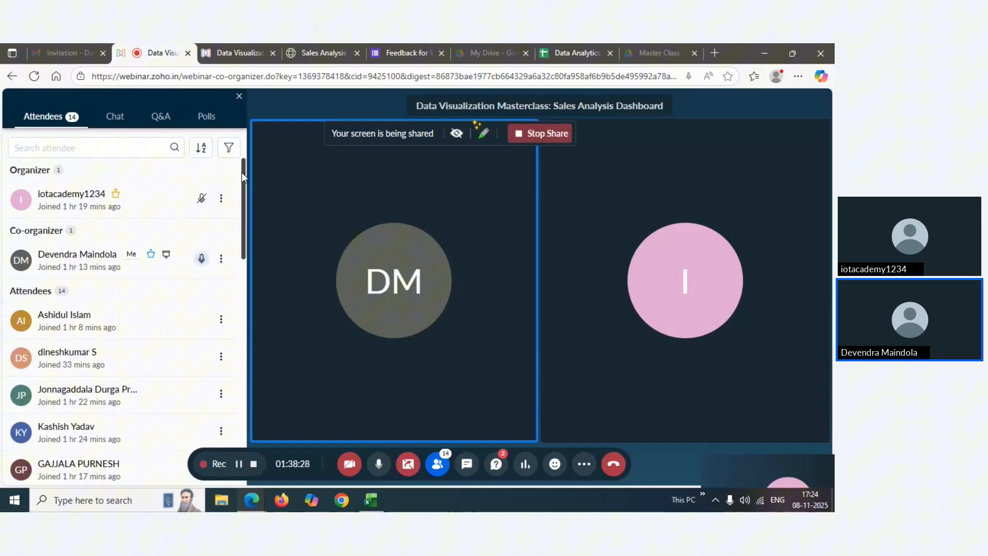
click(116, 123)
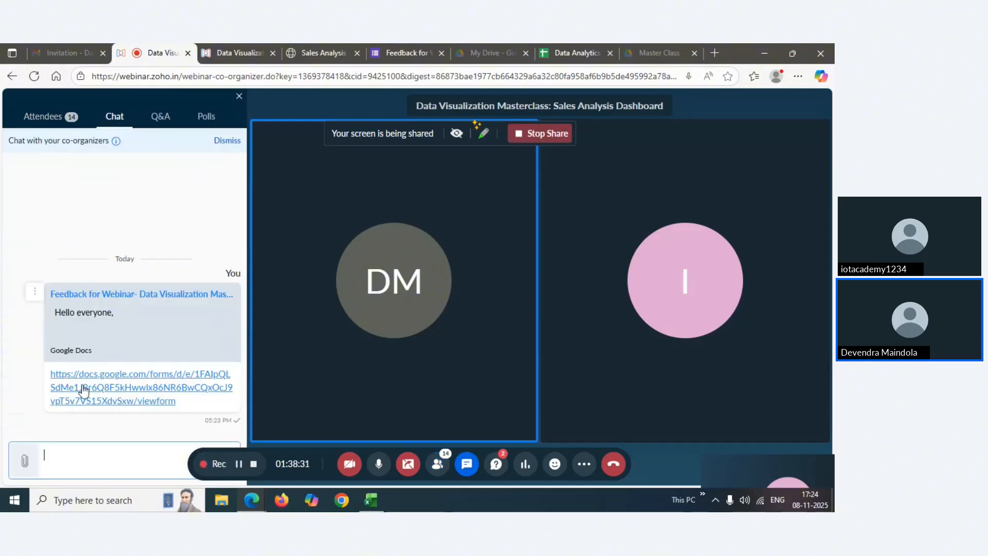
click(60, 123)
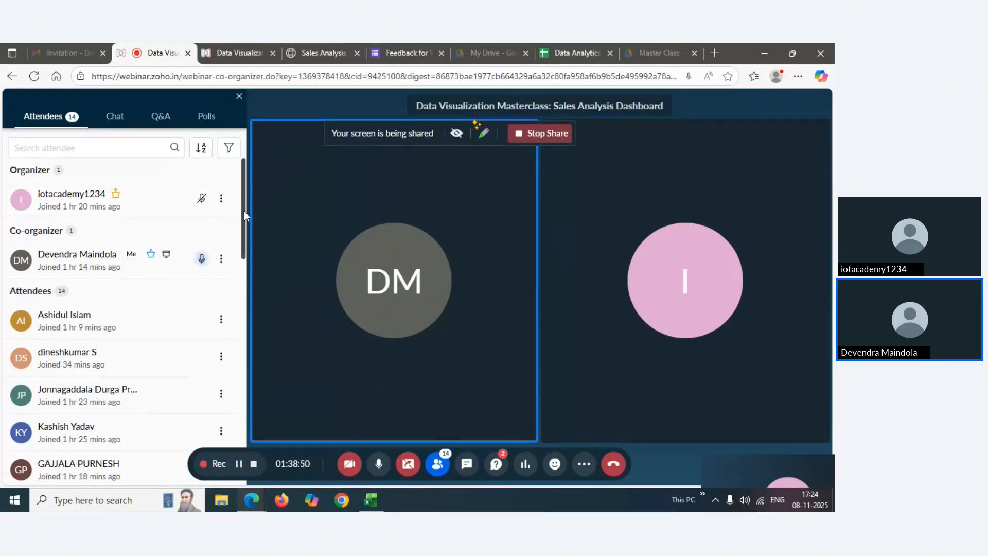
drag(244, 211, 240, 165)
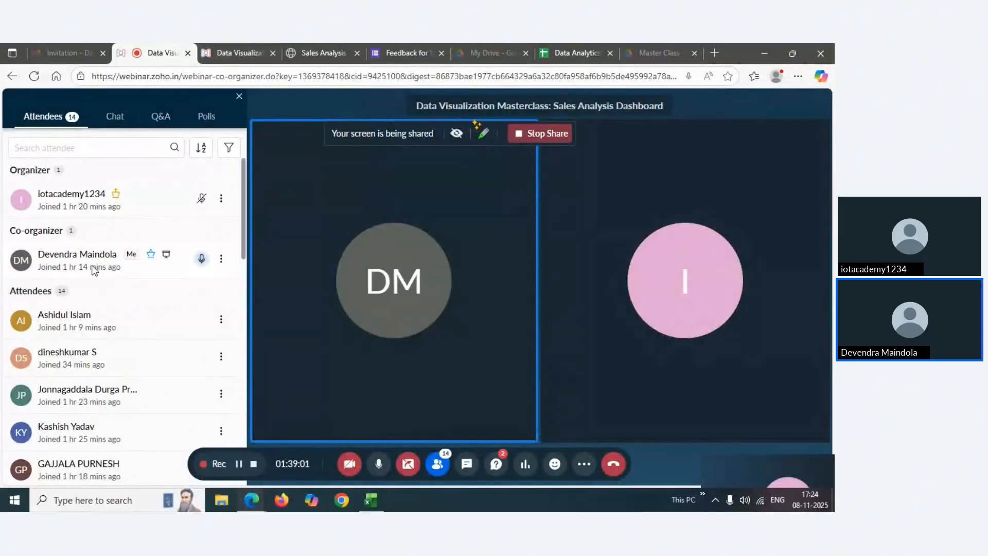
click(120, 126)
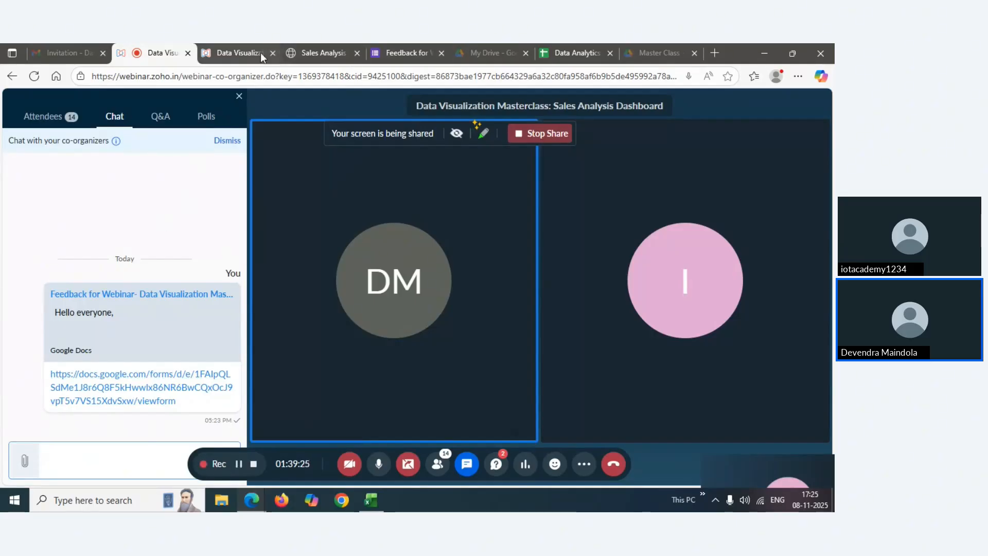
mouse_move(310, 51)
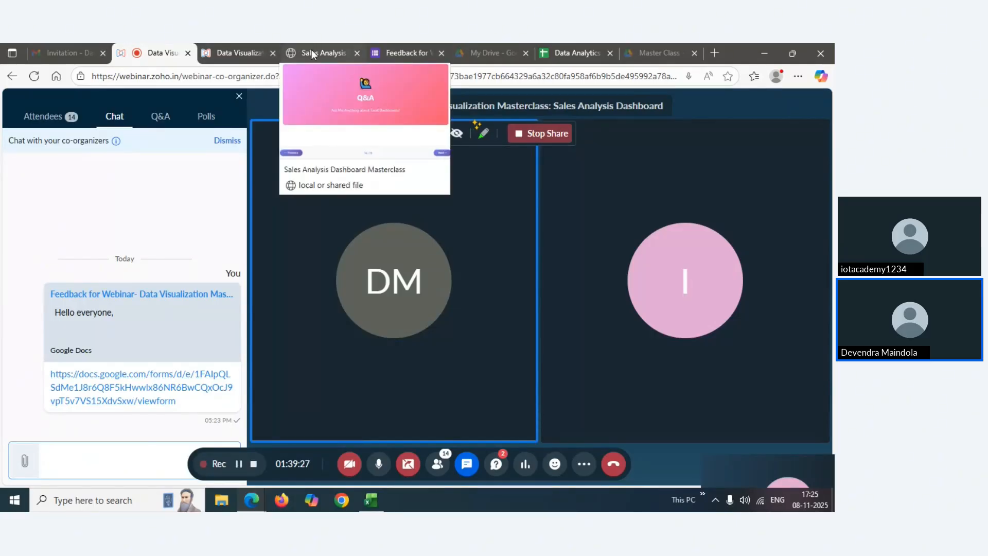
click(311, 52)
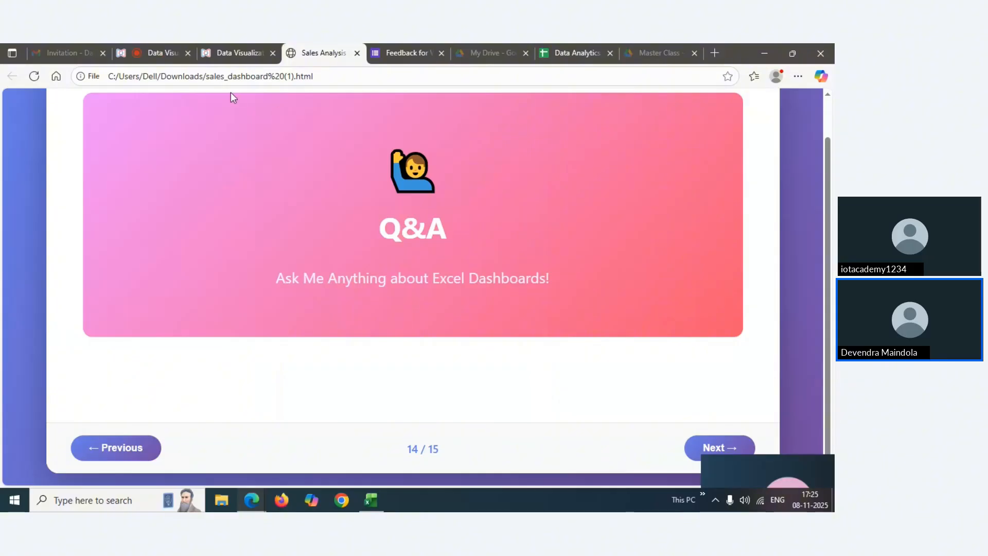
click(157, 54)
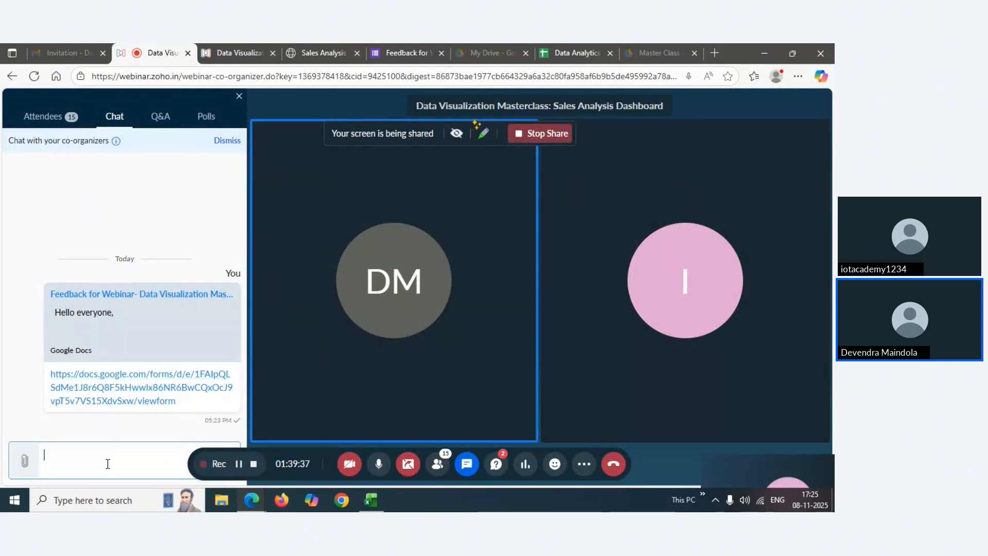
Show the Attendees list and mute your microphone
click(62, 119)
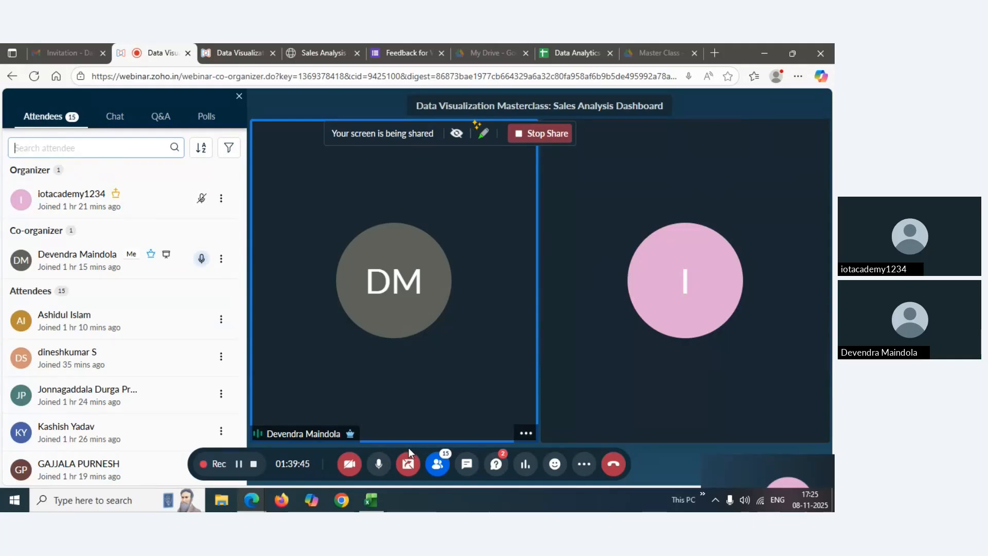
click(382, 466)
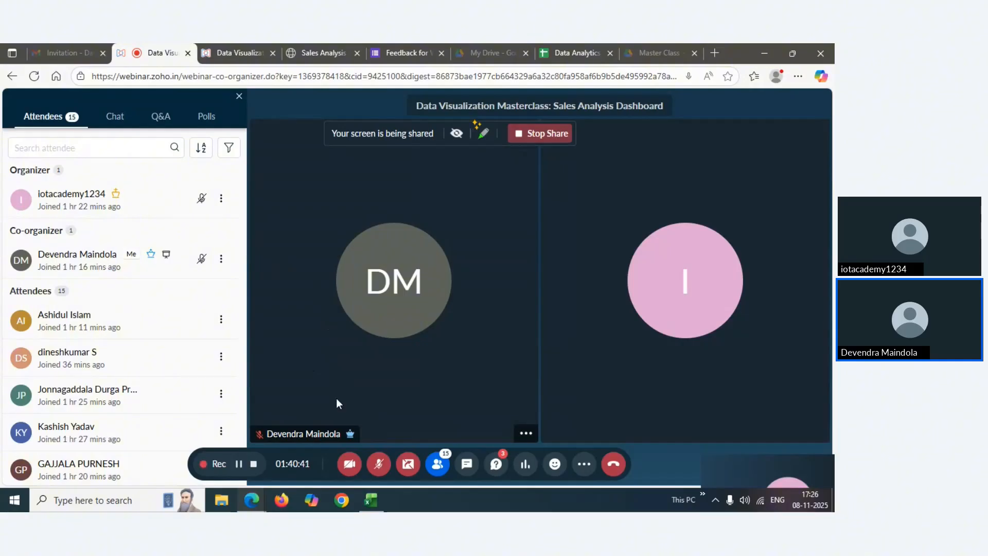
Unmute the microphone, mute it again, then unmute it once more
click(379, 464)
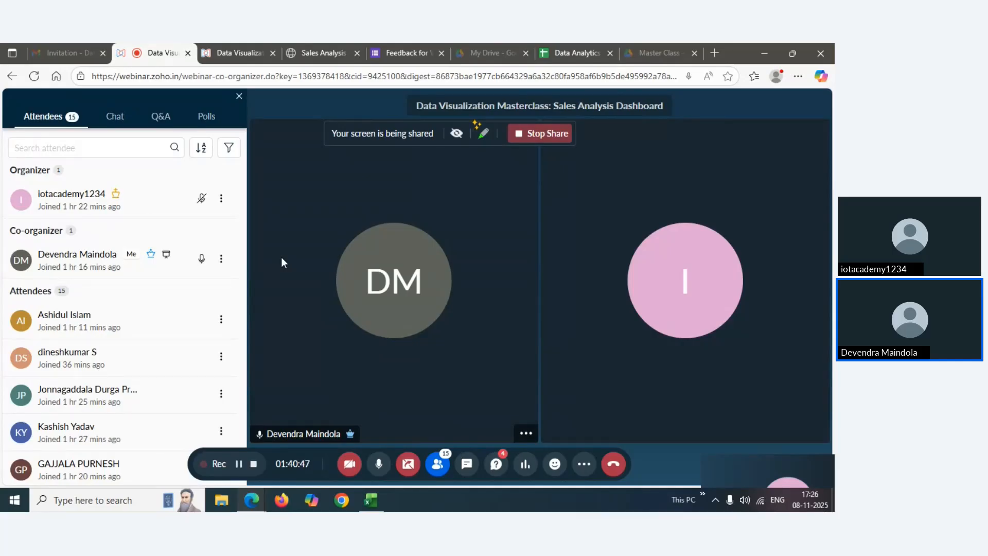
click(377, 465)
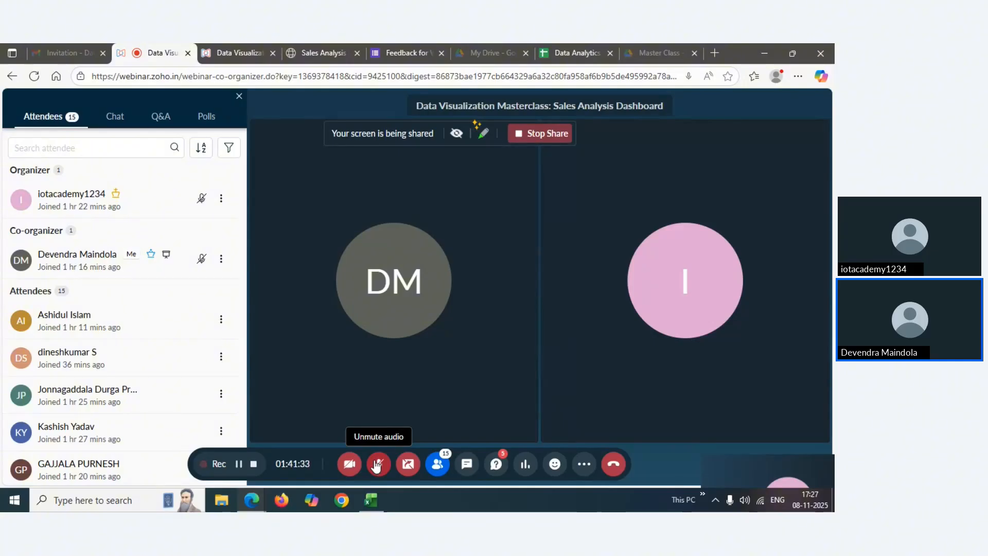
click(378, 465)
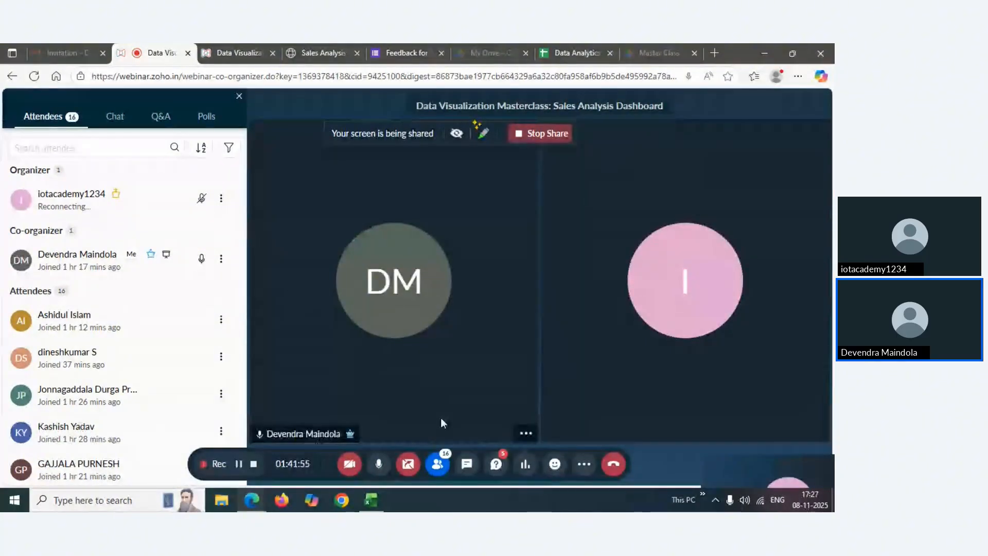
Open Q&A, then open the feedback link from Chat in a new tab and return to the webinar
click(483, 466)
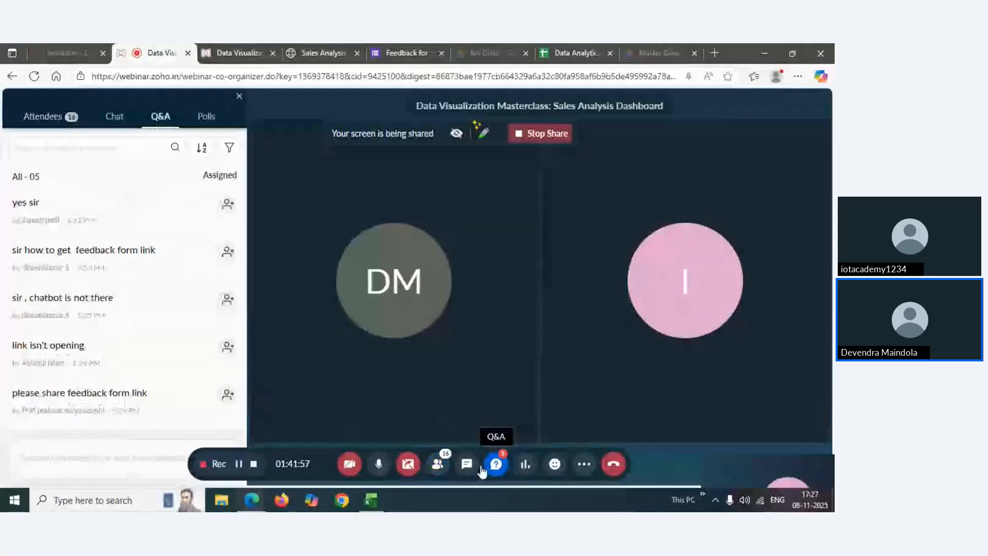
mouse_move(77, 202)
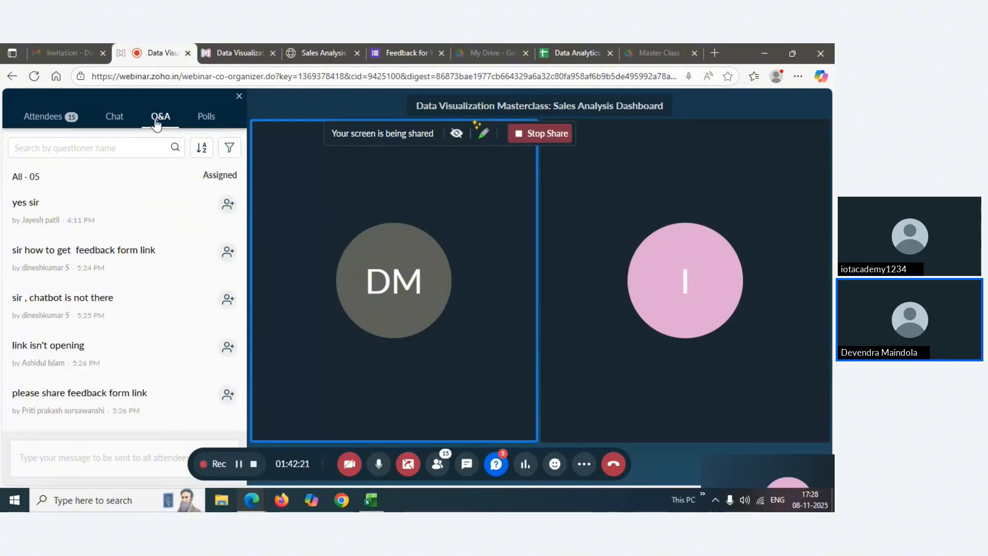
click(115, 116)
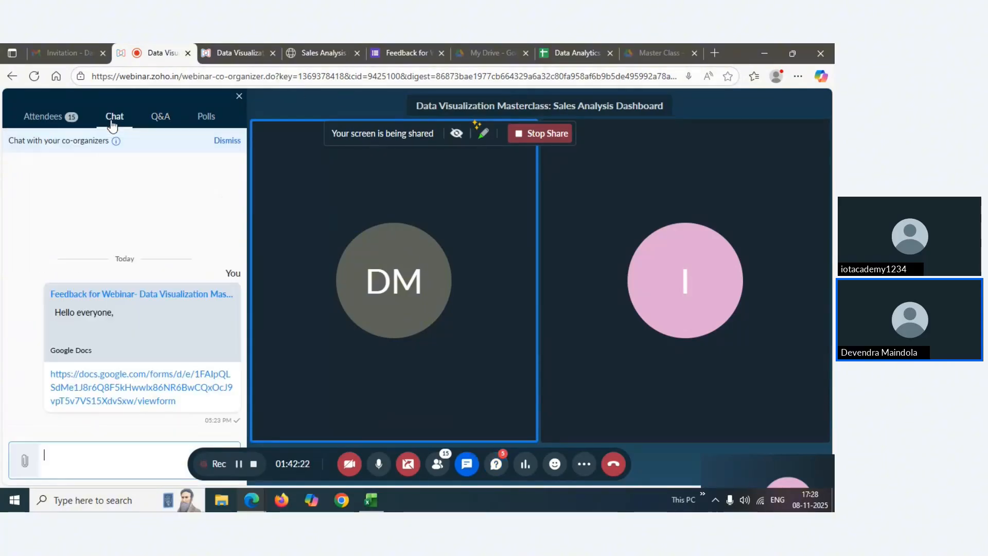
click(90, 396)
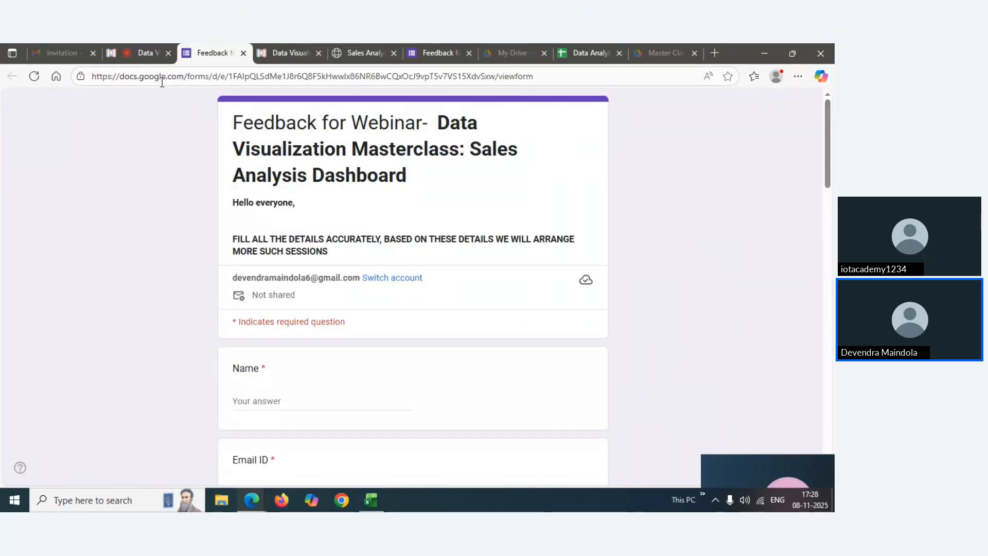
click(140, 57)
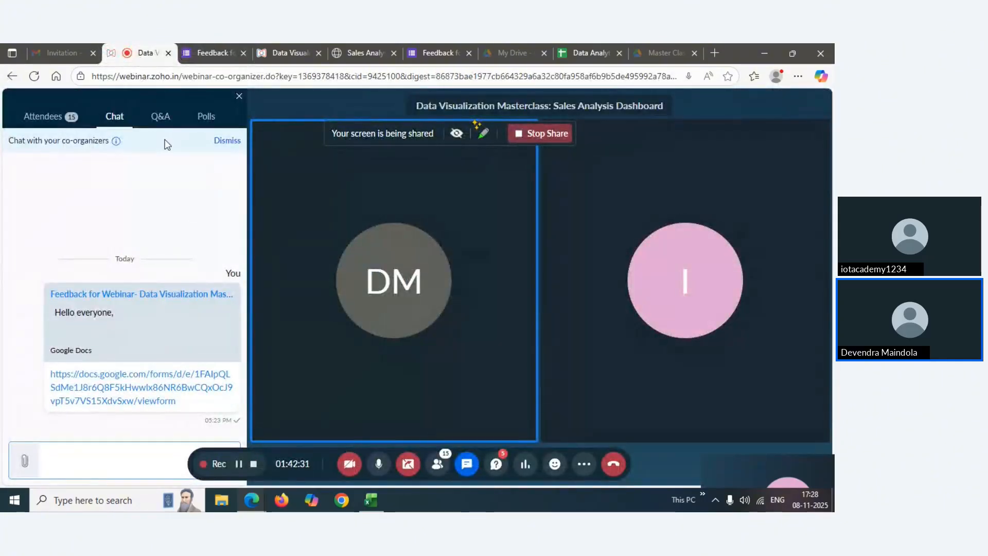
Paste the feedback form link into the Q&A message box and send it to all attendees
click(160, 117)
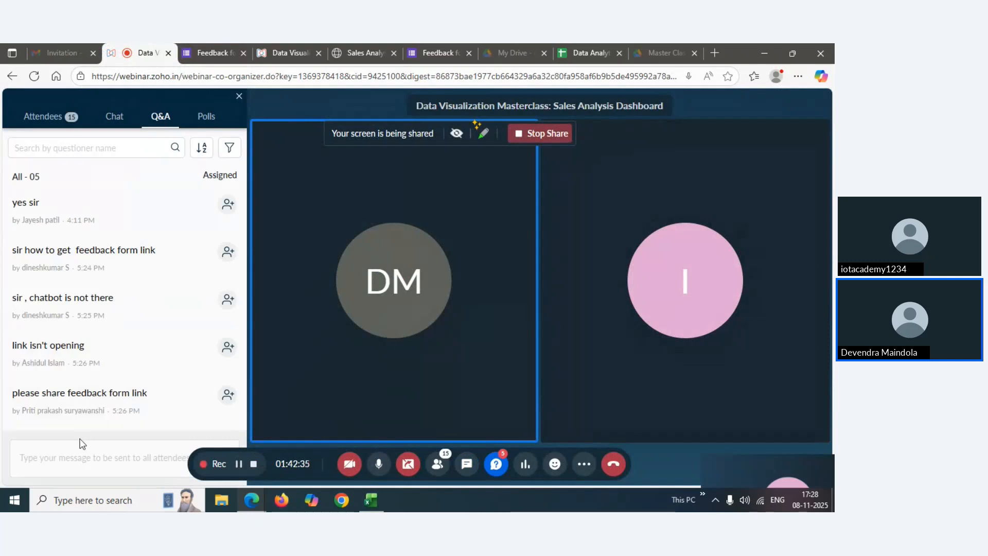
click(60, 467)
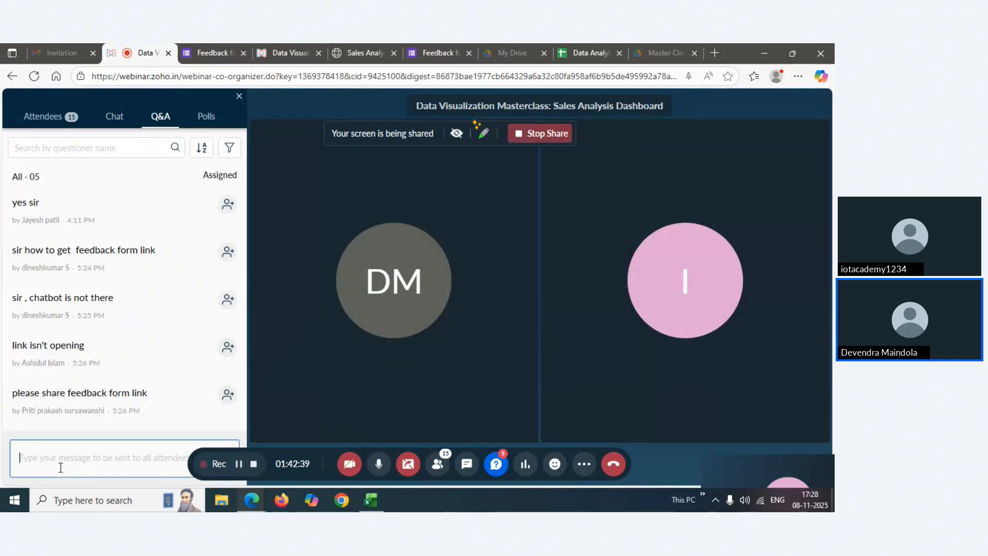
text(https://docs.google.com/forms/d/e/1FAIpQLSdMe1J8r6Q8F5kHwwIx86NR6BwCQxOcJ9vpT5v7VS15XdySxw/viewform)
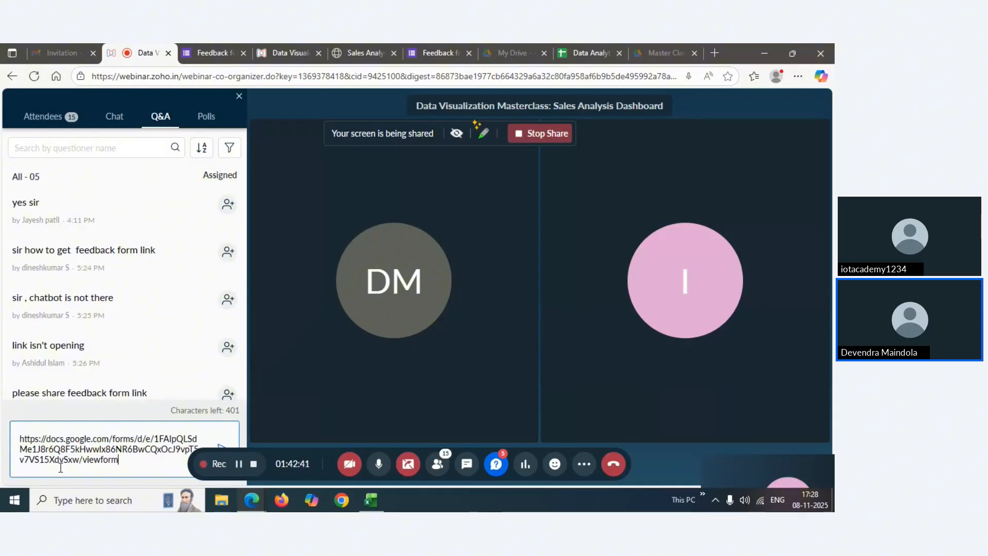
key(Return)
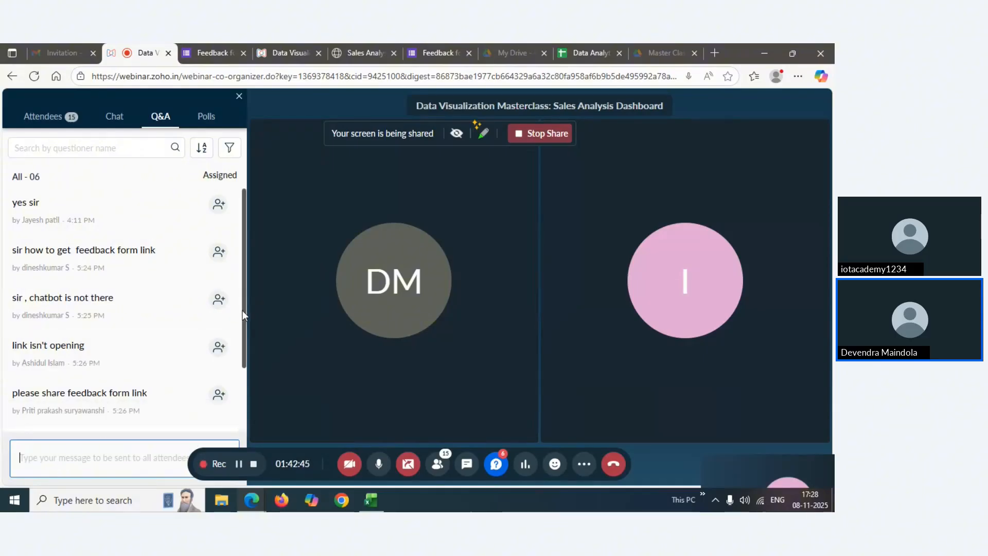
drag(245, 291, 248, 355)
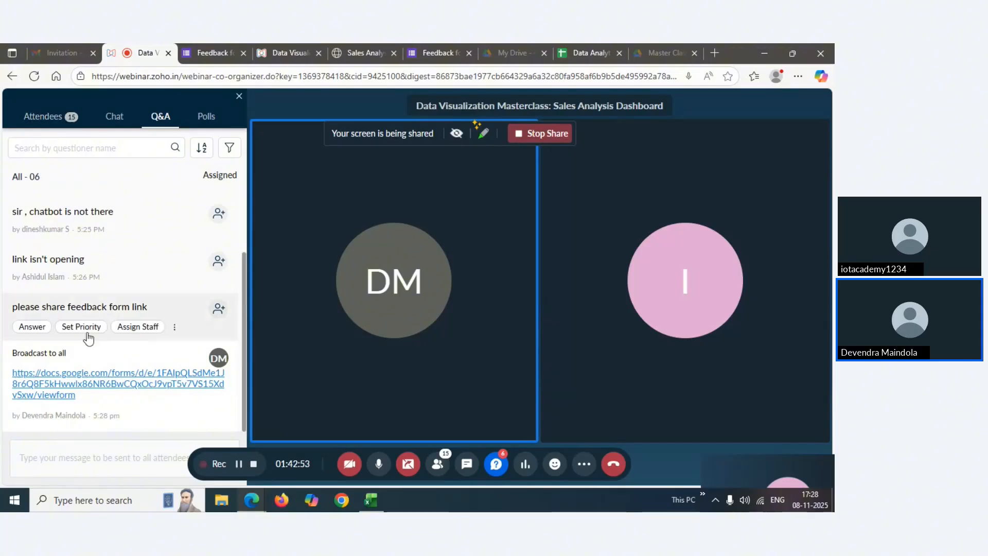
mouse_move(129, 235)
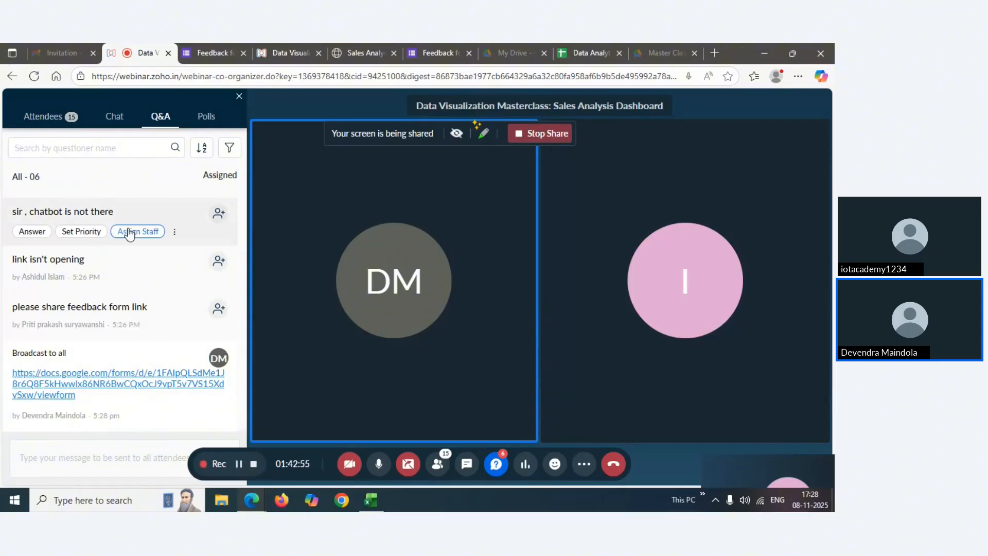
mouse_move(133, 329)
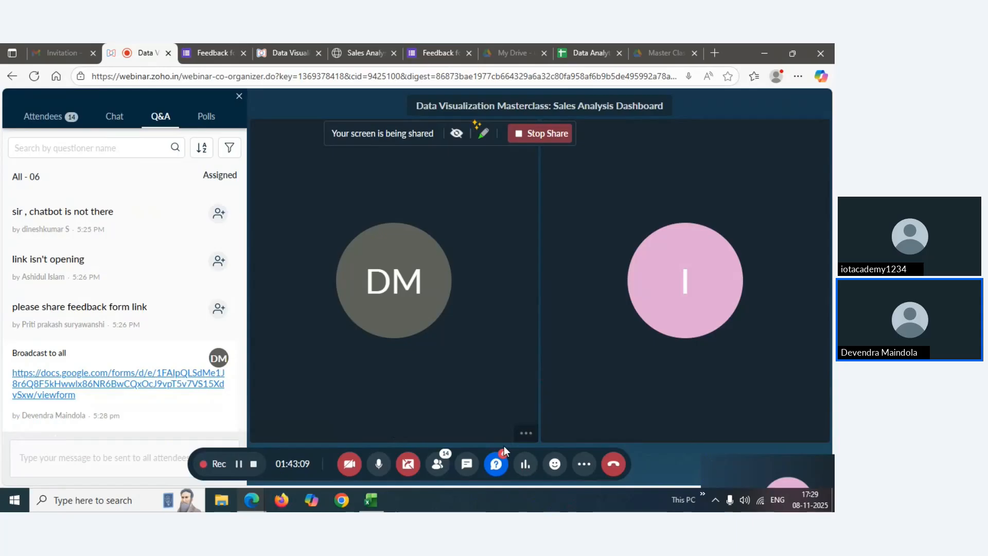
click(502, 466)
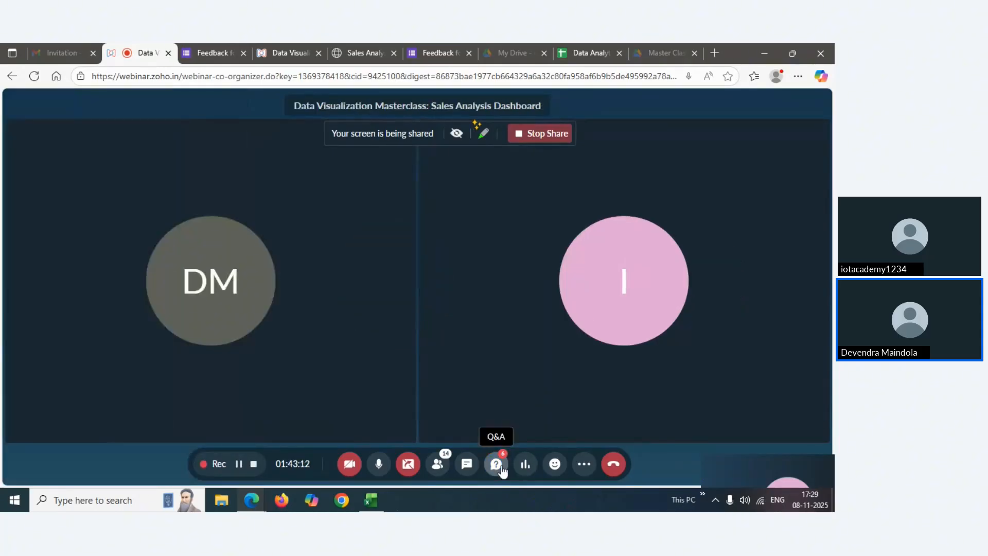
click(501, 466)
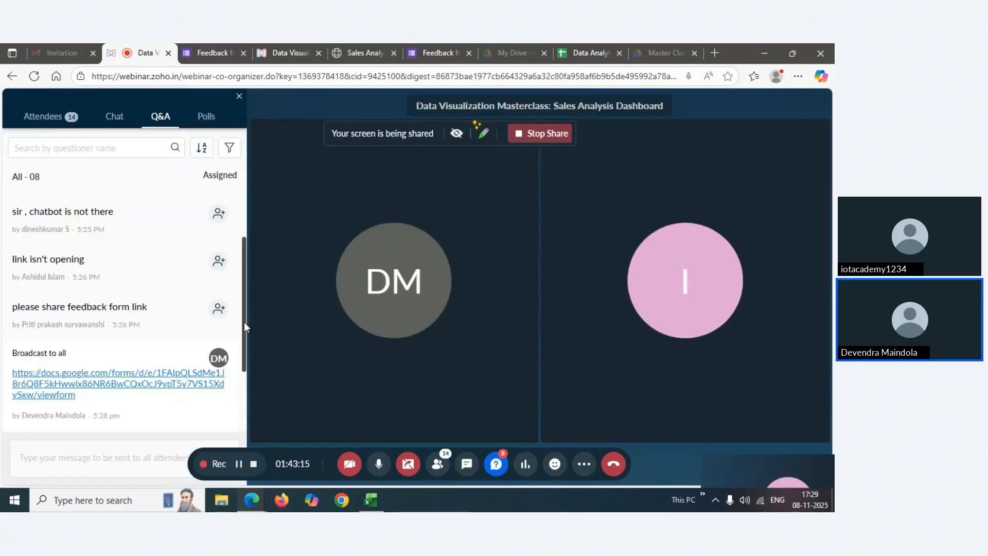
drag(244, 322, 246, 384)
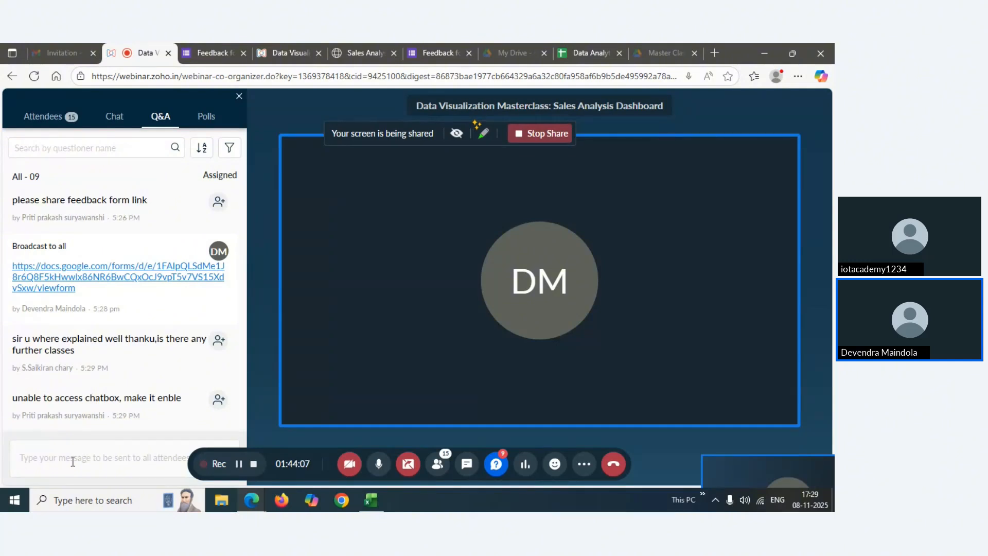
mouse_move(139, 413)
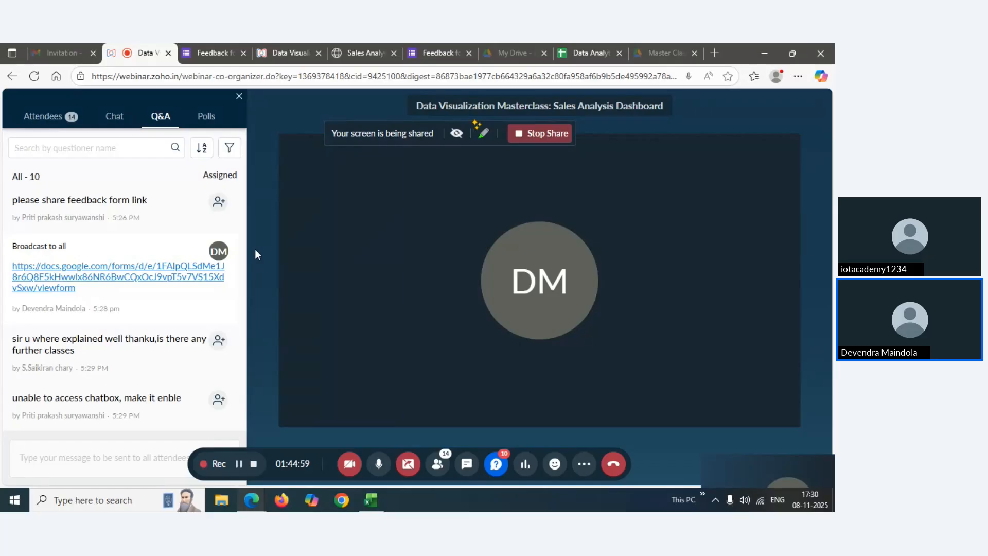
Close and reopen the Q&A panel, then scroll through the attendees' questions
click(500, 470)
click(501, 471)
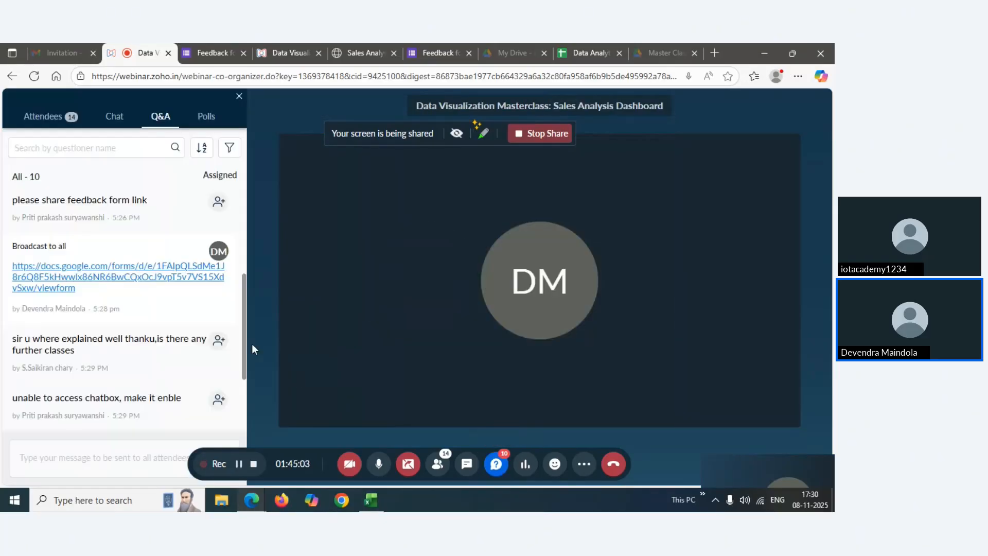
drag(245, 335, 246, 381)
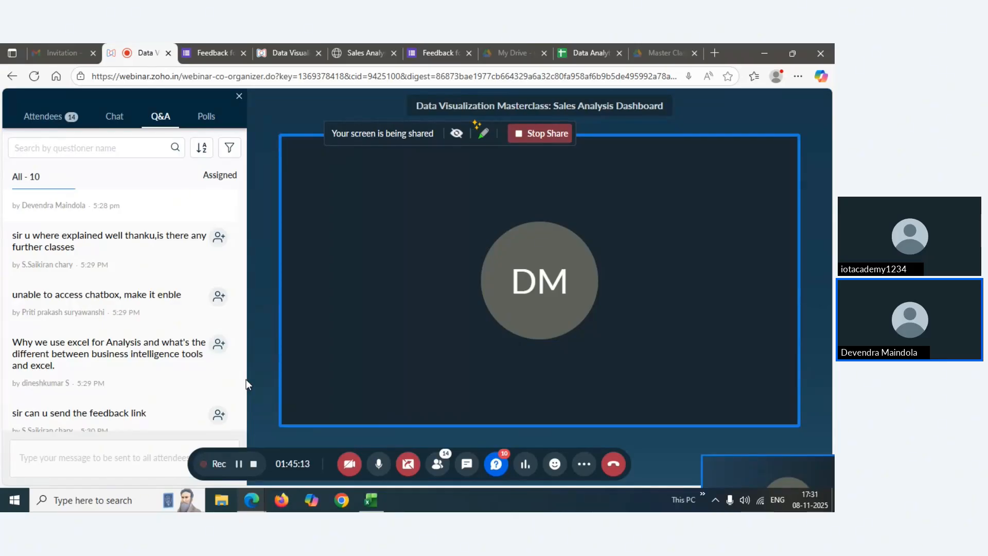
drag(246, 379, 247, 378)
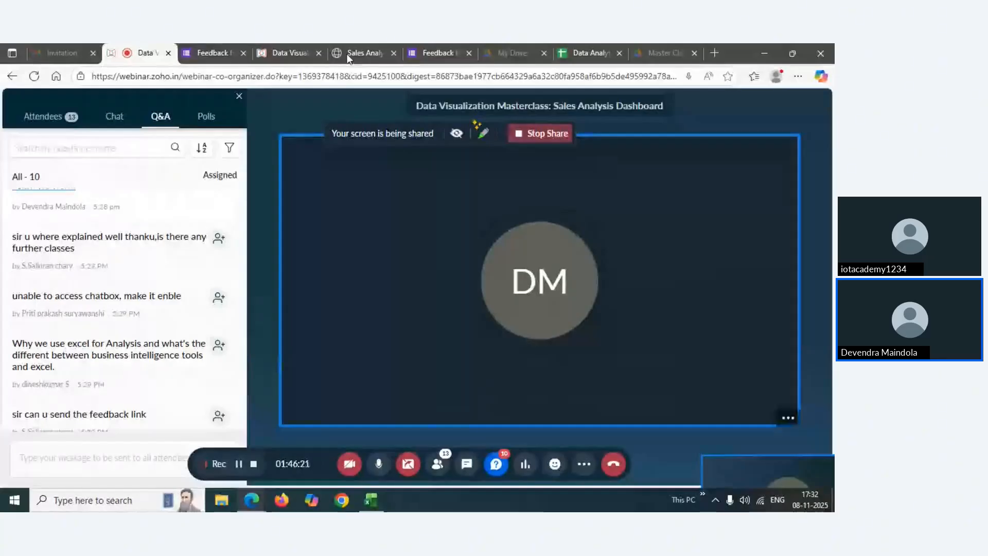
Step back from the Business Insights slide, then switch to the Zoho Webinar 'Data V' tab
click(360, 53)
click(101, 444)
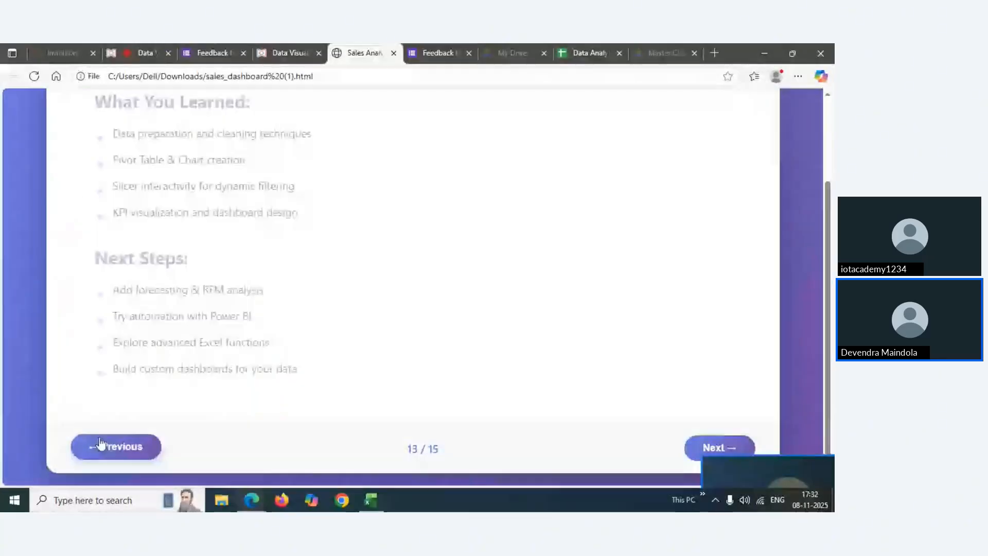
double_click(101, 444)
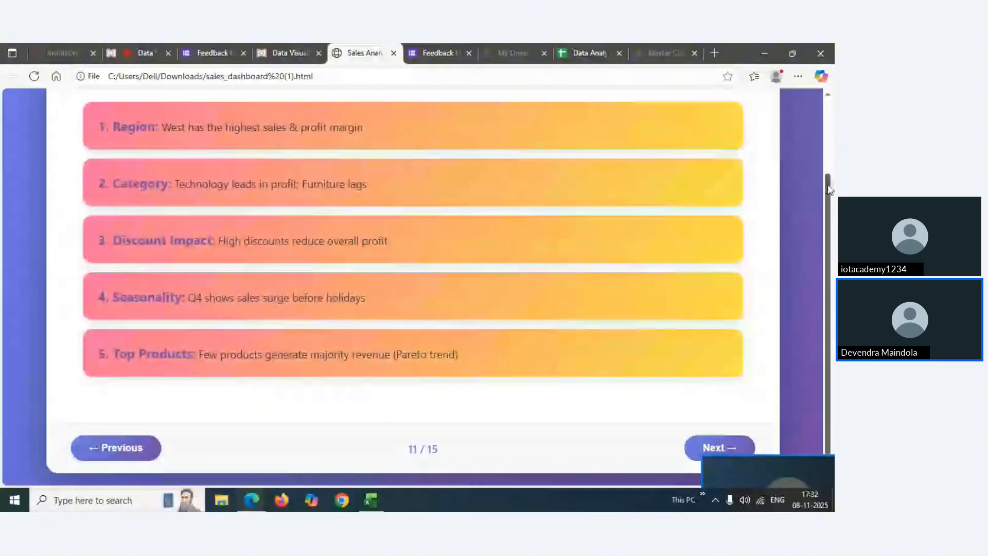
scroll(466, 252, up, 1)
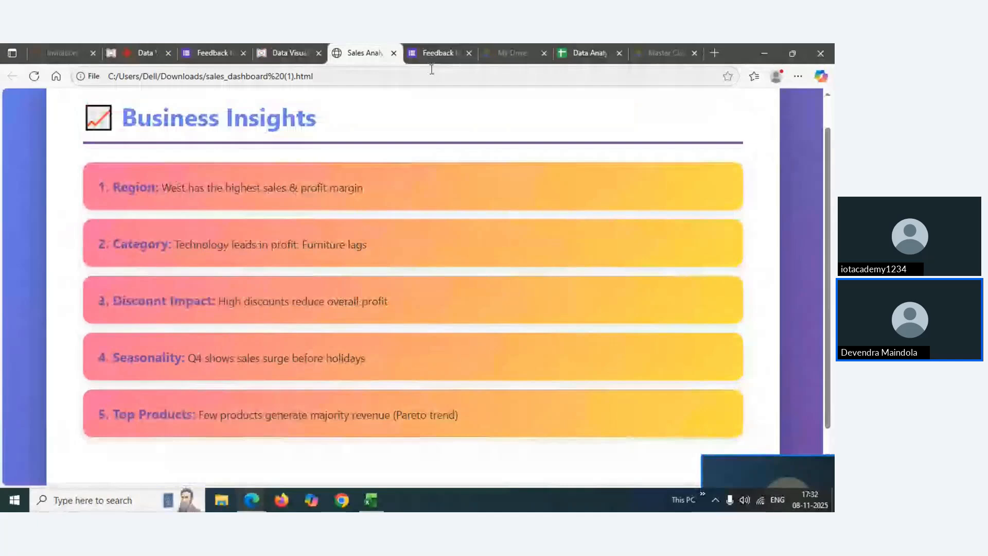
click(144, 57)
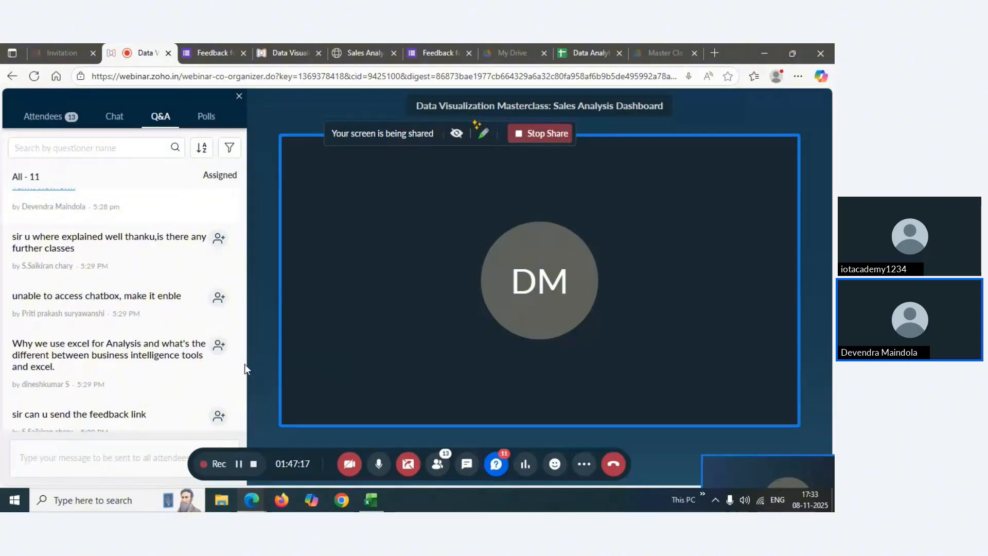
Paste the Google Forms feedback link into the Q&A message box and send it to all attendees
scroll(244, 370, down, 2)
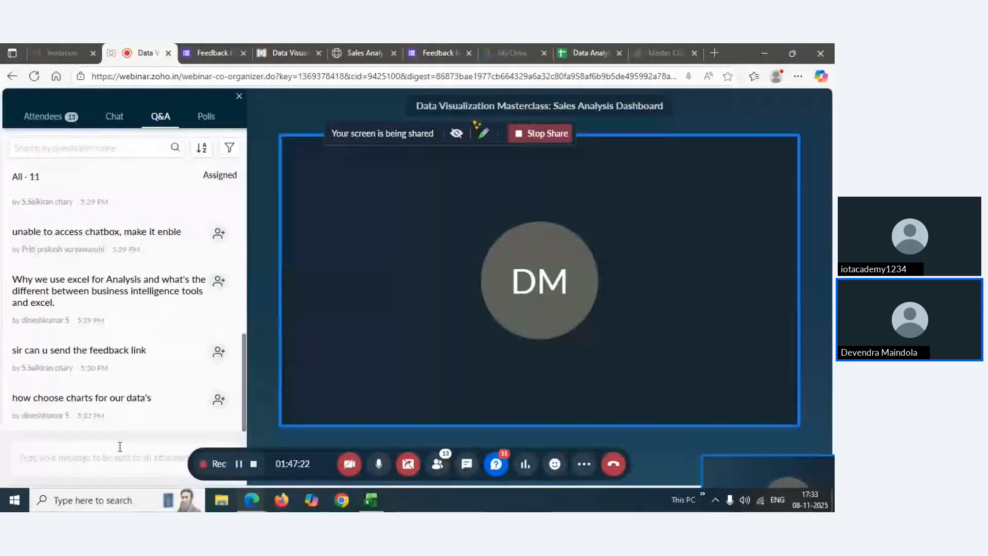
click(68, 457)
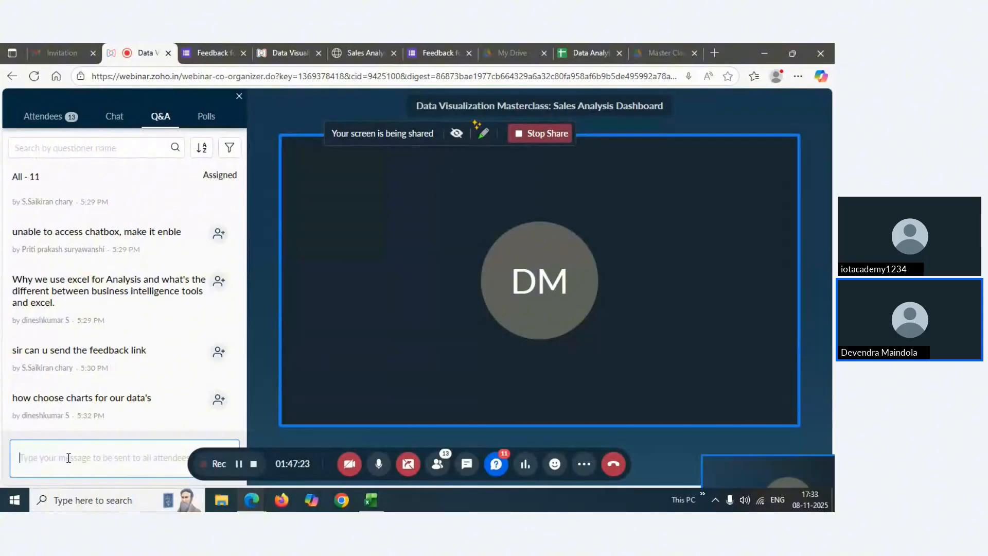
text(https://docs.google.com/forms/d/e/1FAIpQLSdMe1J8r6Q8F5kHwwlx86NR6BwCQxOcJ9vpT5v7VS15XdvSxw/viewform)
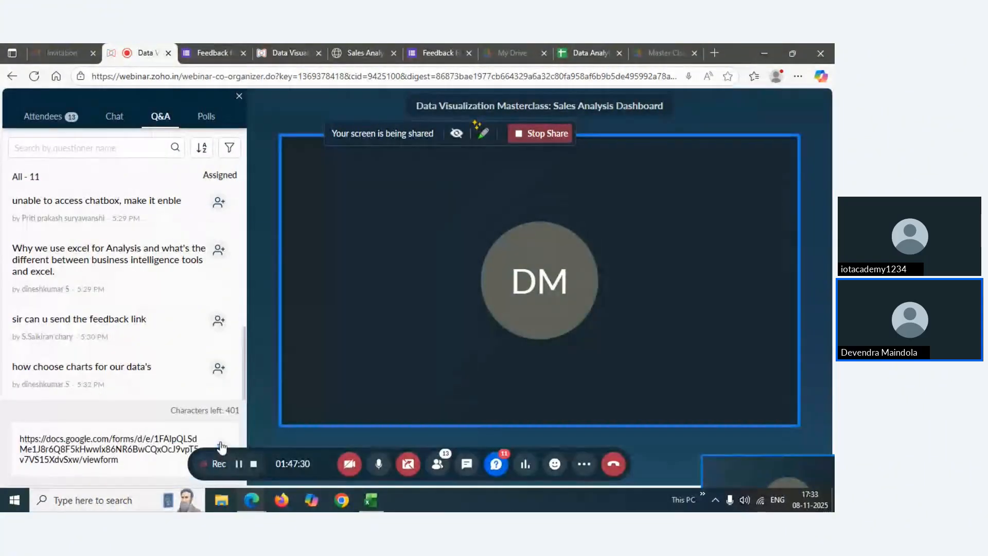
click(175, 446)
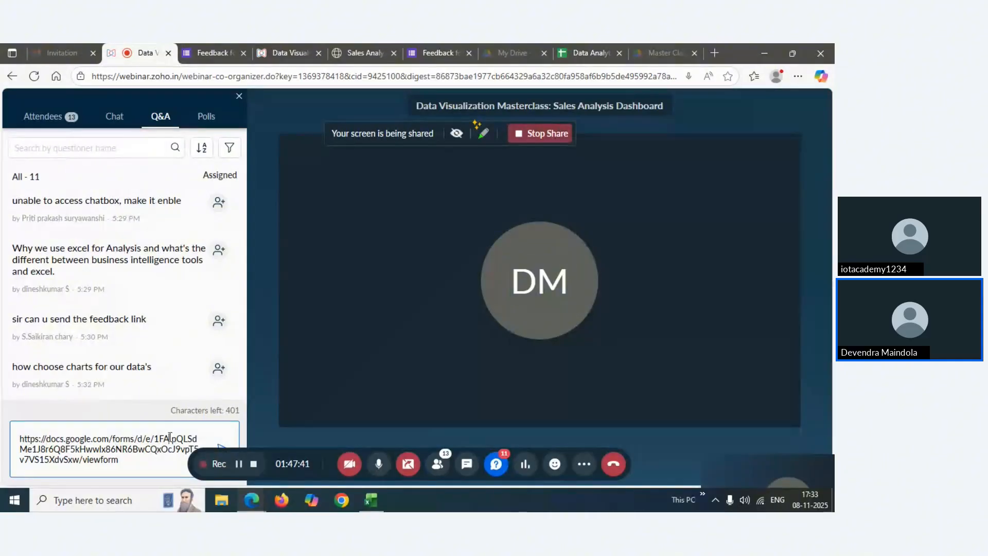
drag(307, 453, 382, 453)
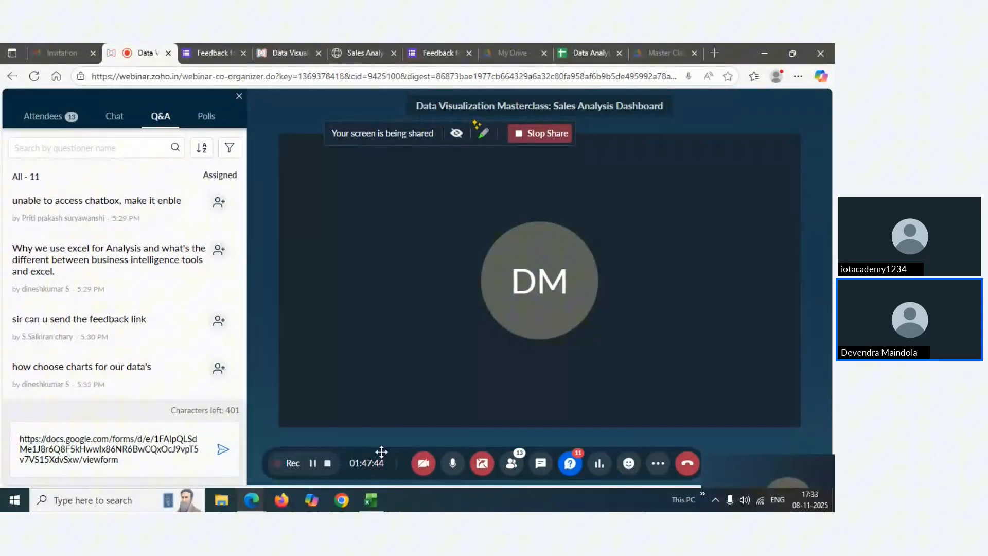
click(223, 451)
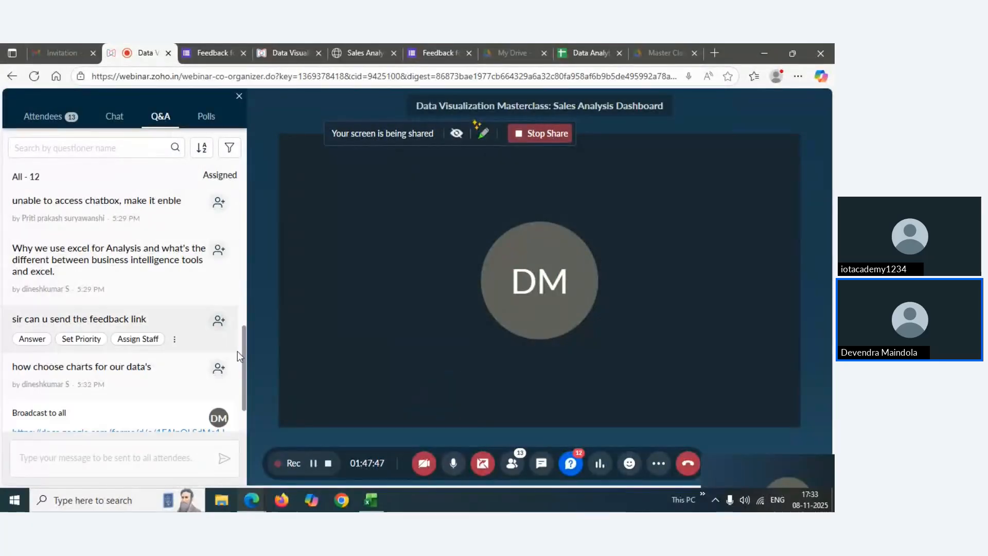
drag(240, 350, 236, 370)
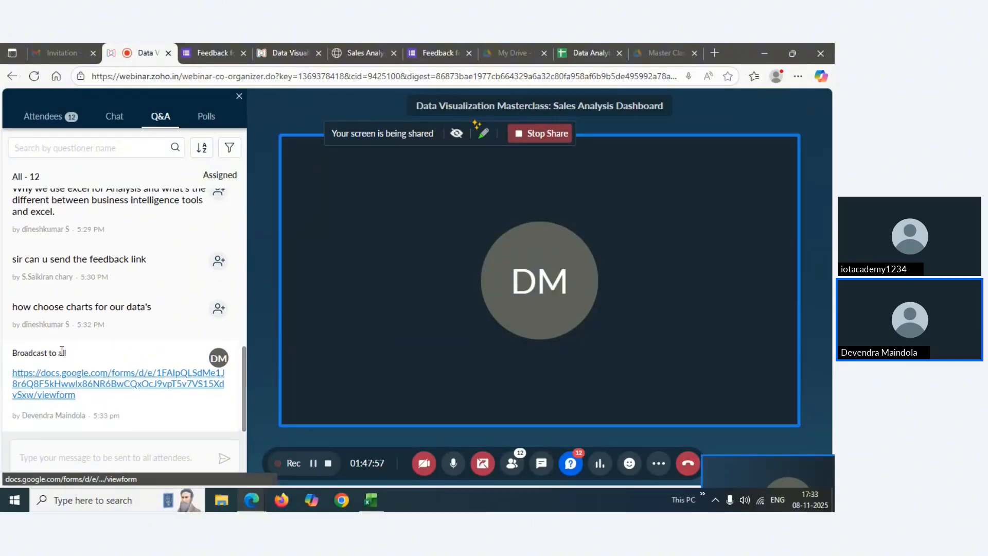
mouse_move(71, 335)
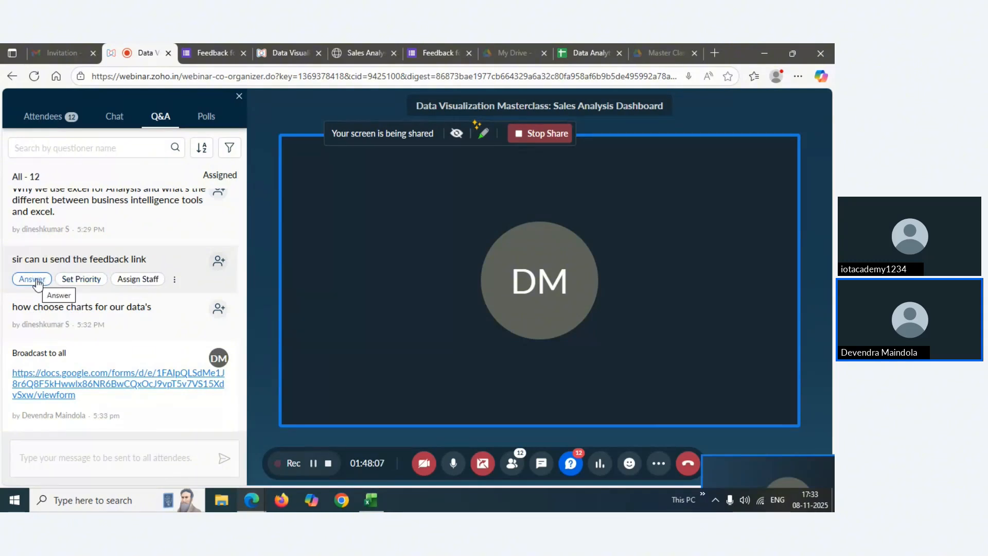
Answer the feedback-link question with the pasted Google Forms link, then show the attendee list
click(37, 282)
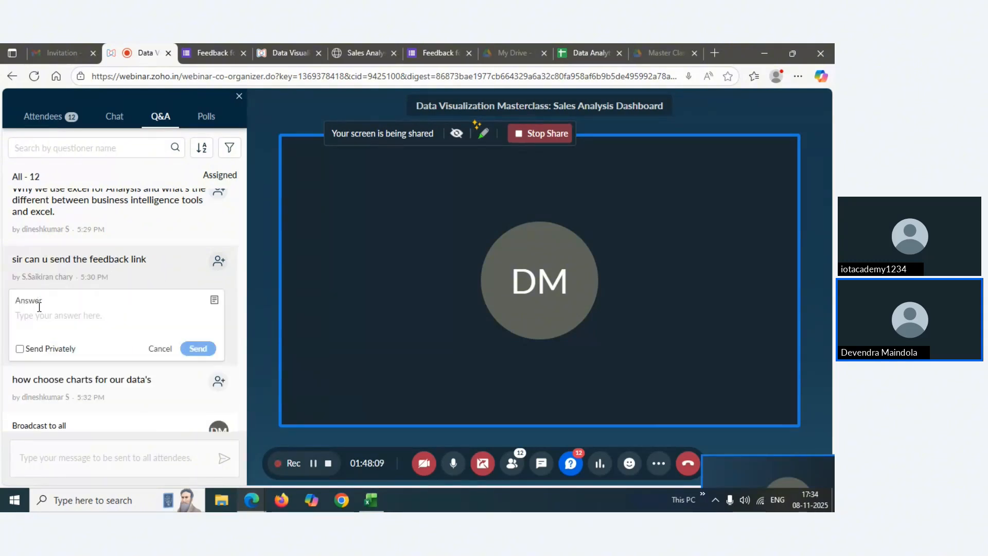
click(30, 319)
text(https://docs.google.com/forms/d/e/1FAIpQLSdMe1J8r6Q8F5kHwwlx86NR6BwCQxOcJ9vpT5v7VS15XdvSxw/viewform)
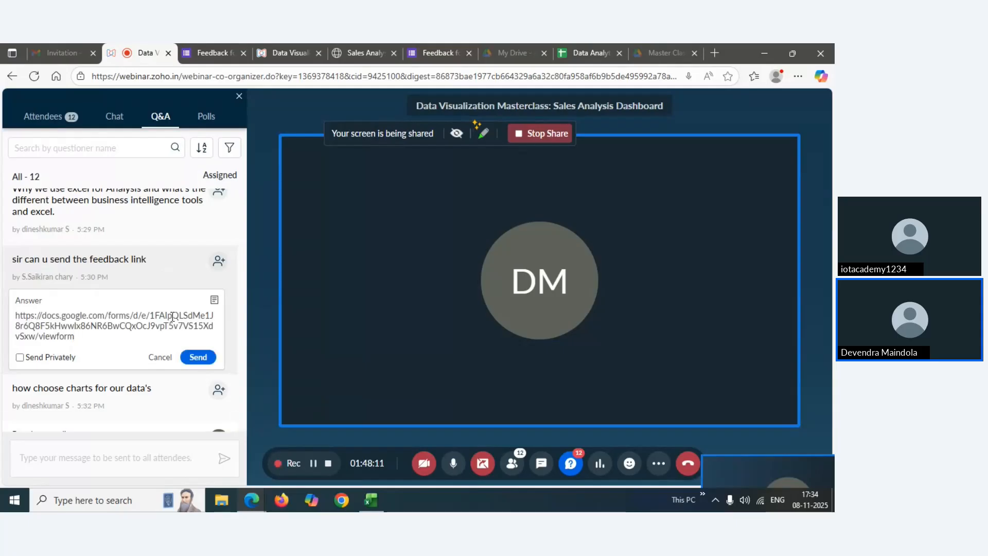
click(196, 357)
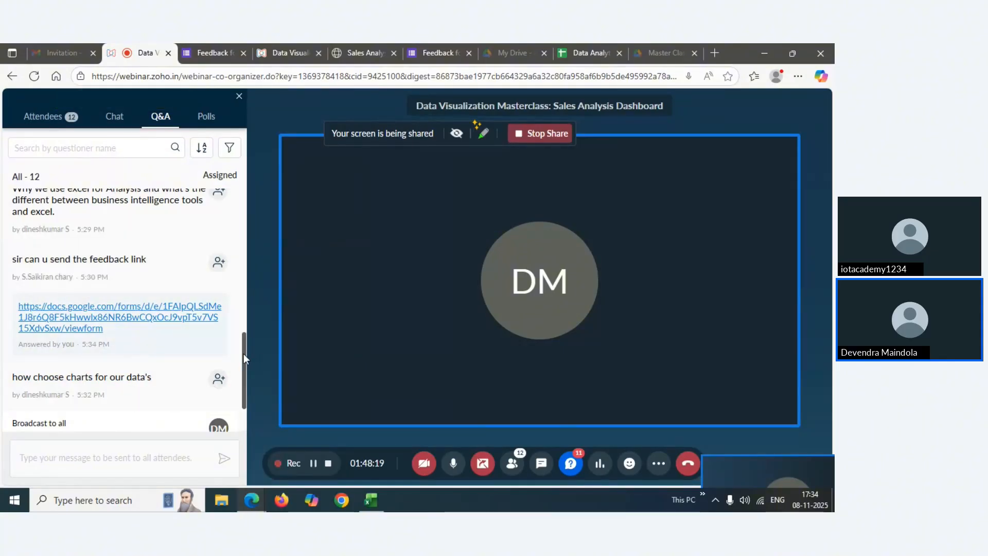
drag(243, 354, 246, 381)
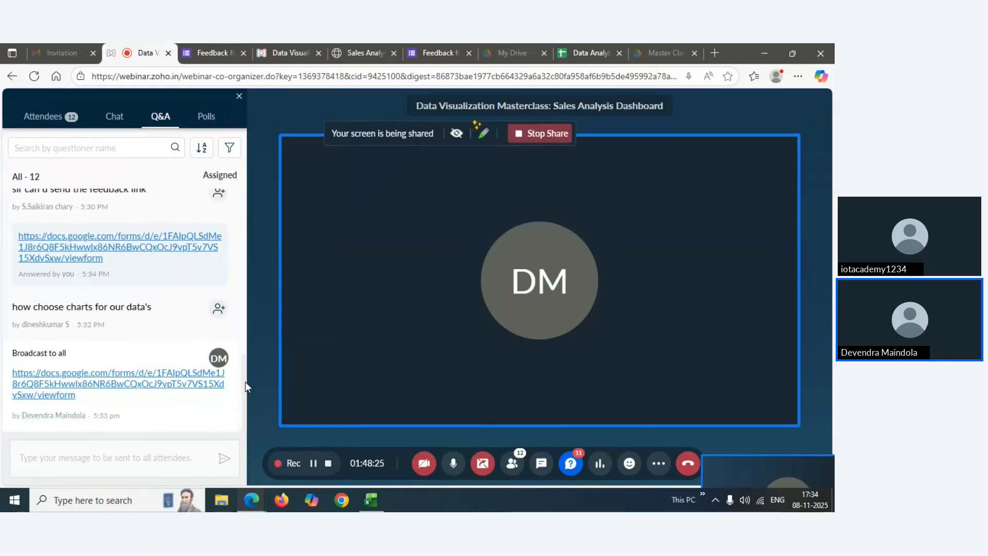
click(512, 463)
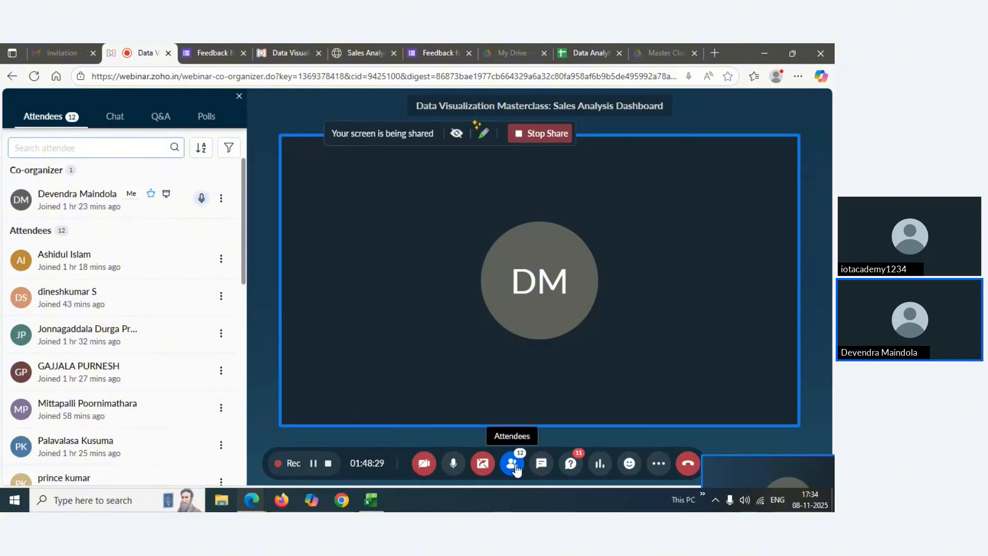
Switch the side panel from Attendees back to the Q&A list showing the answered feedback request
click(515, 468)
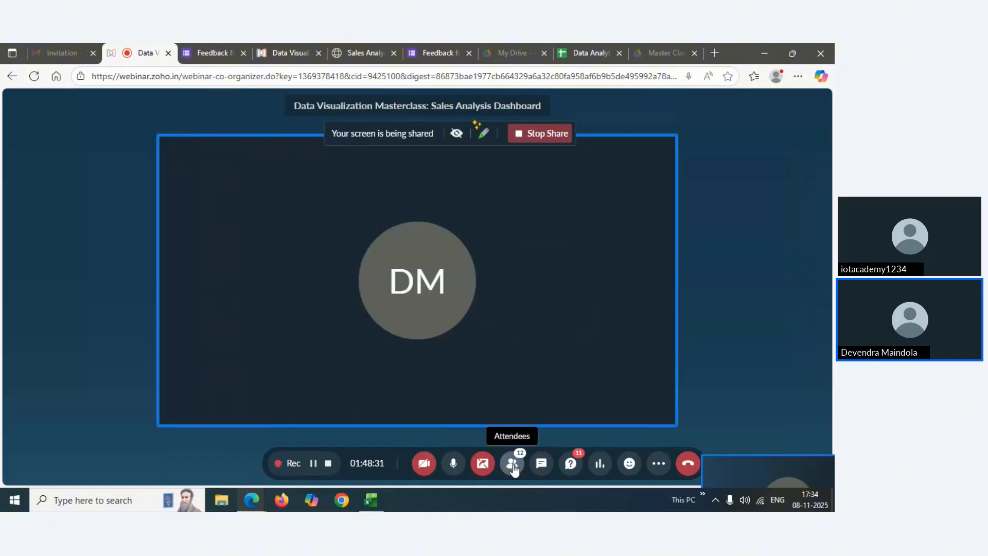
click(515, 466)
click(569, 468)
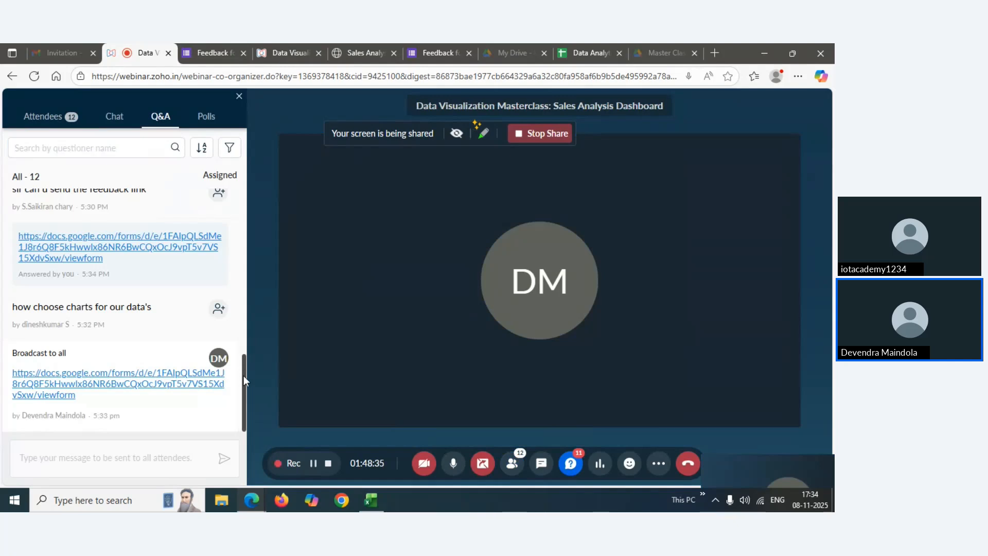
scroll(243, 360, up, 2)
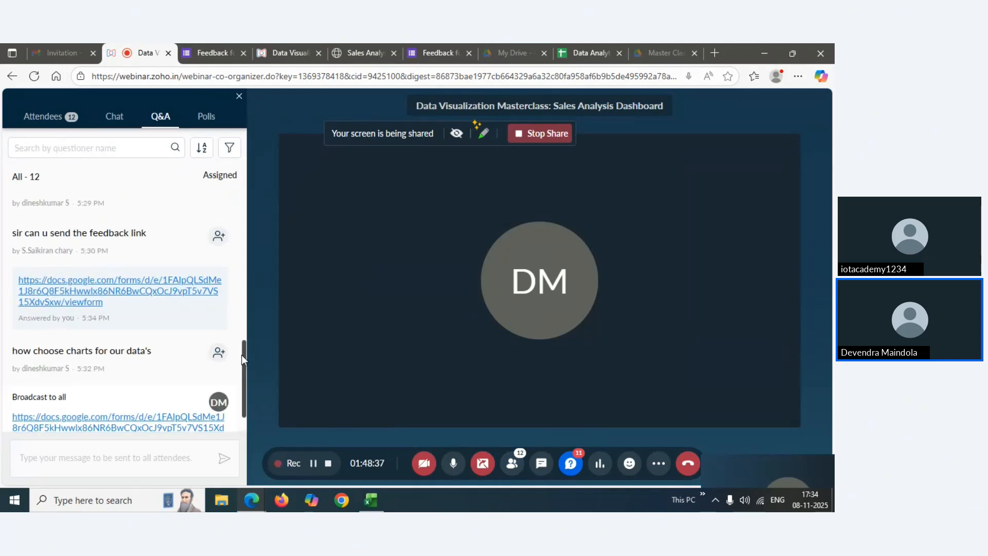
mouse_move(242, 354)
mouse_down()
mouse_move(242, 346)
mouse_move(244, 355)
mouse_up()
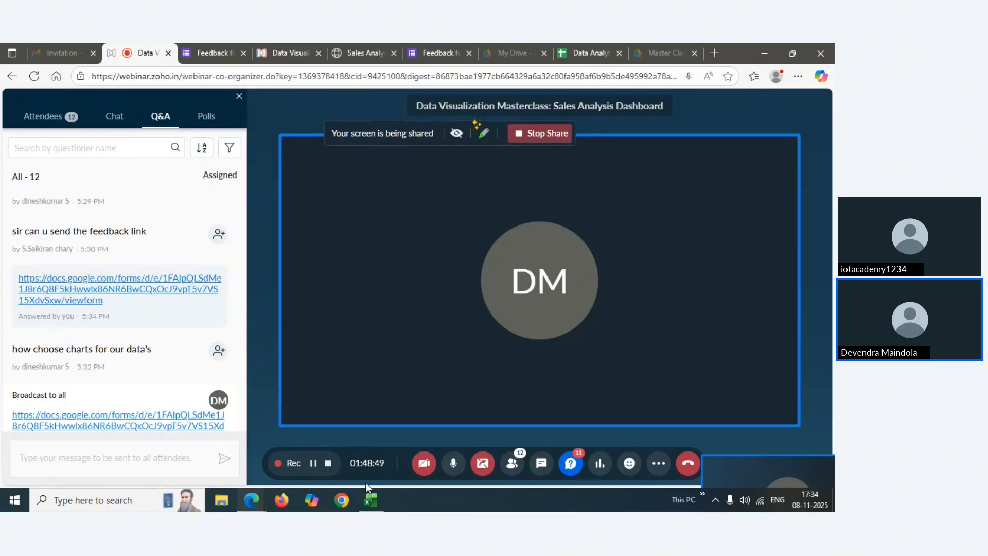
Append 'by Region' to the Total Sales chart title, save the workbook, and close the Format Shape pane
mouse_move(369, 497)
click(368, 456)
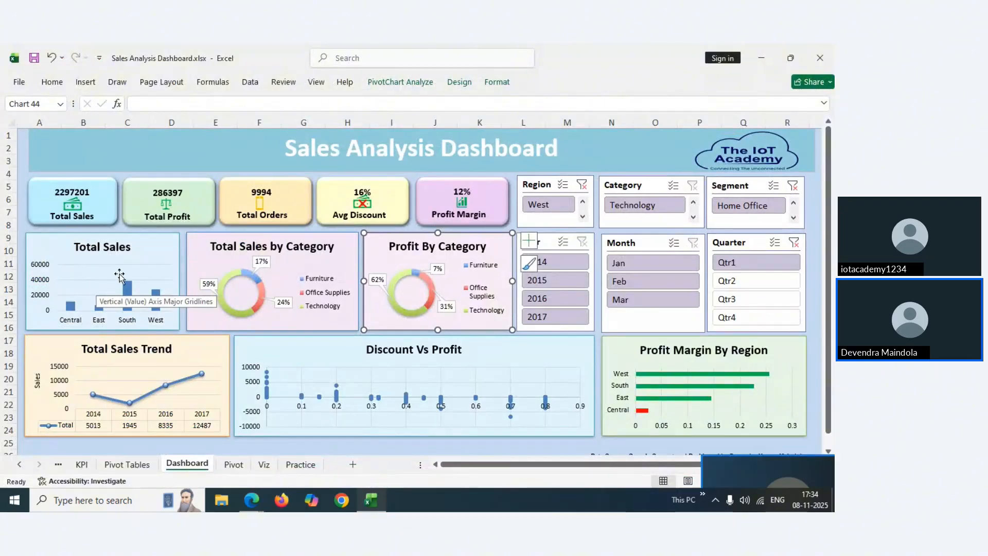
click(128, 248)
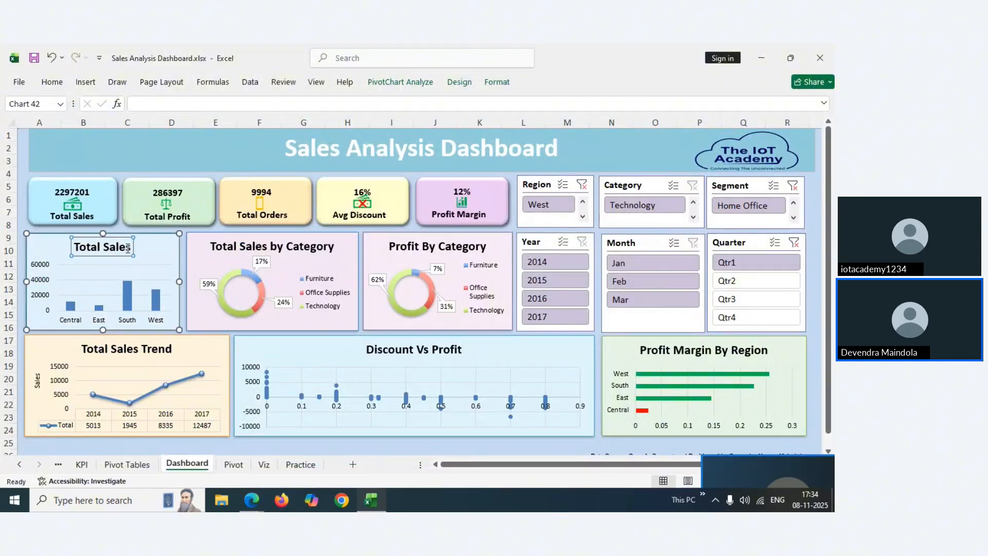
double_click(128, 248)
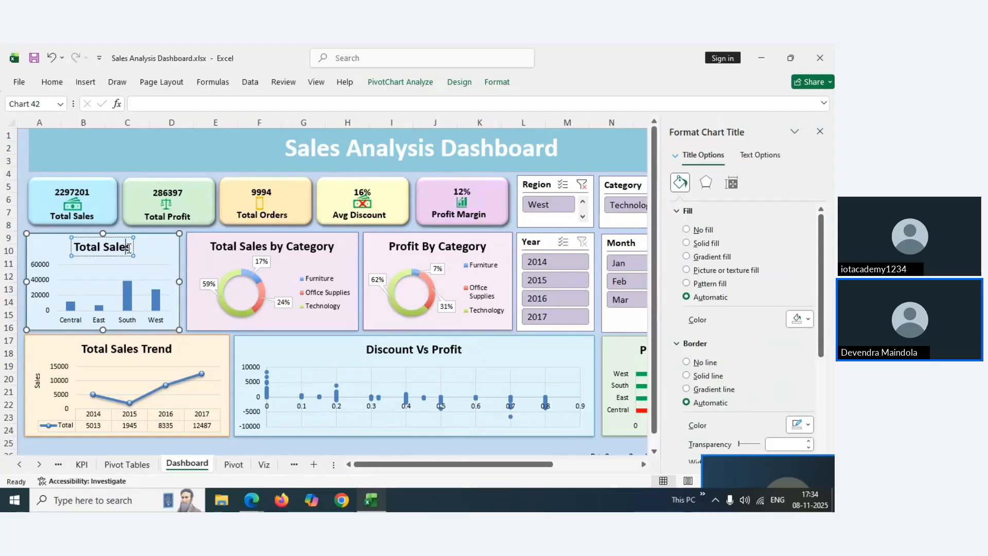
text(b)
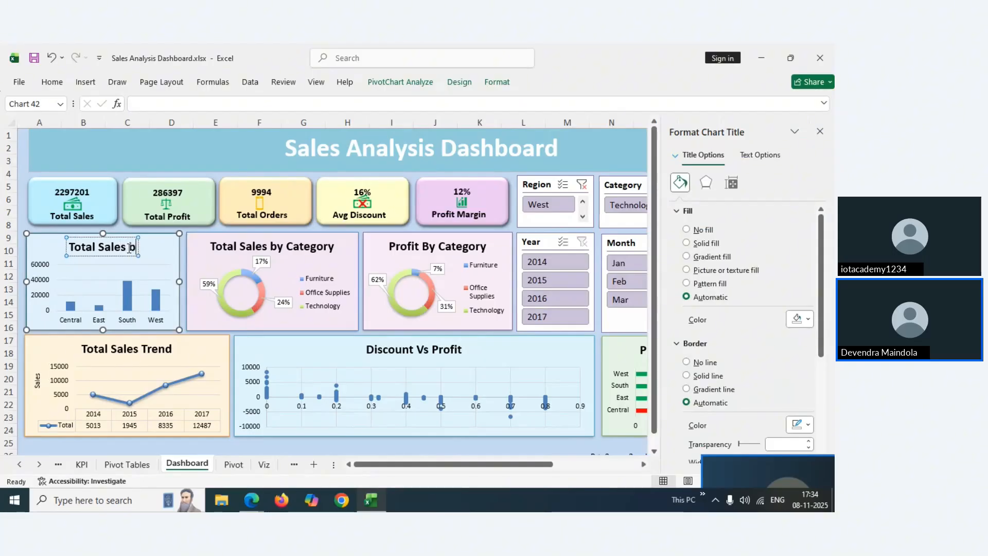
text(y Region)
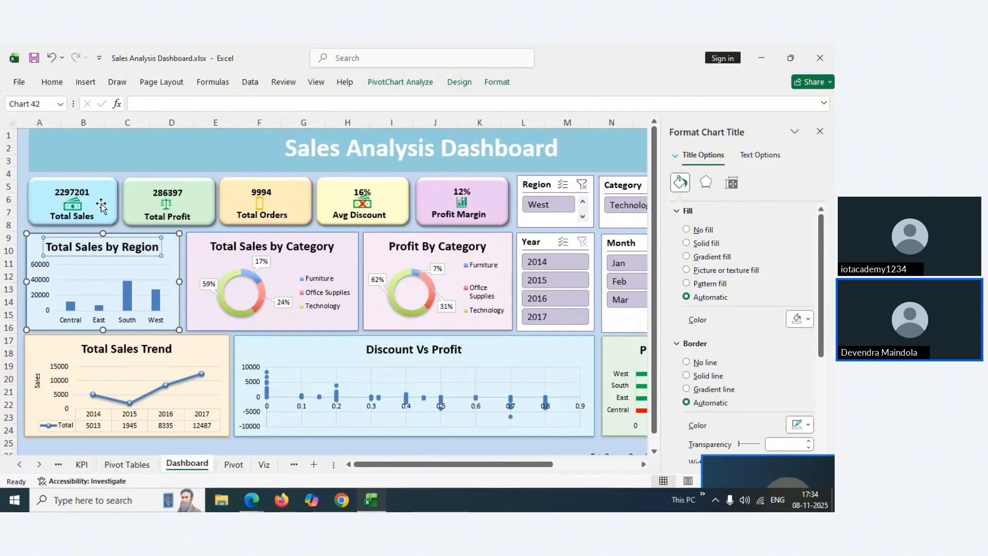
click(22, 160)
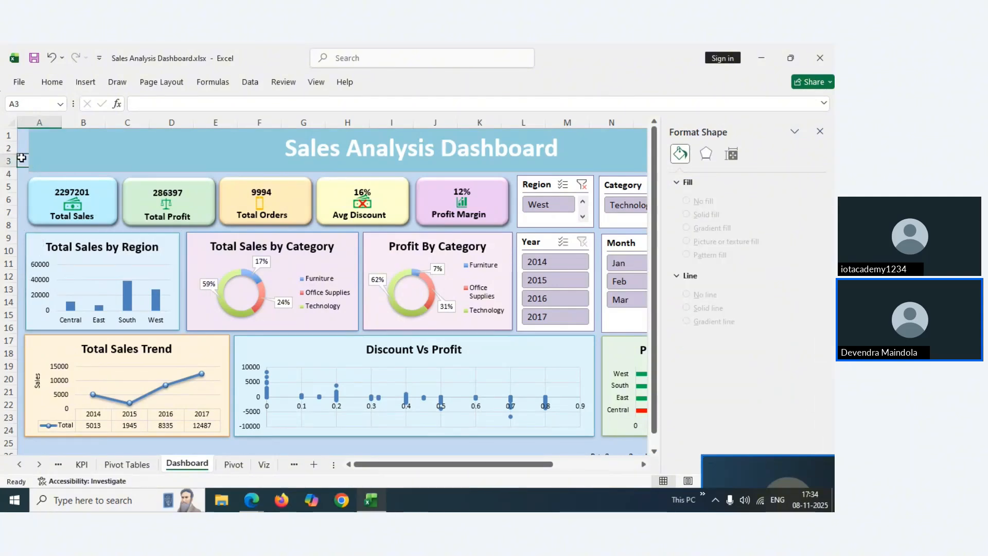
key(ctrl+s)
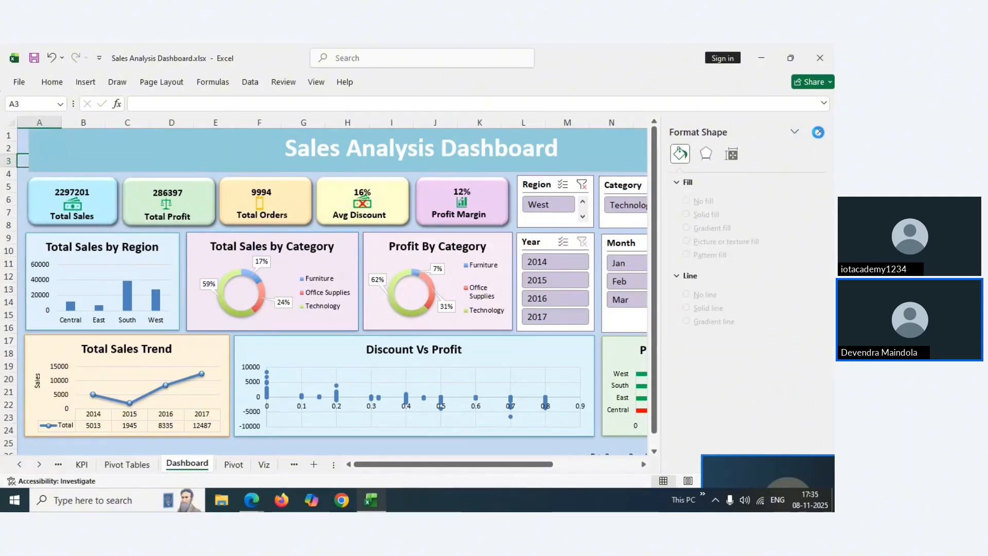
click(820, 131)
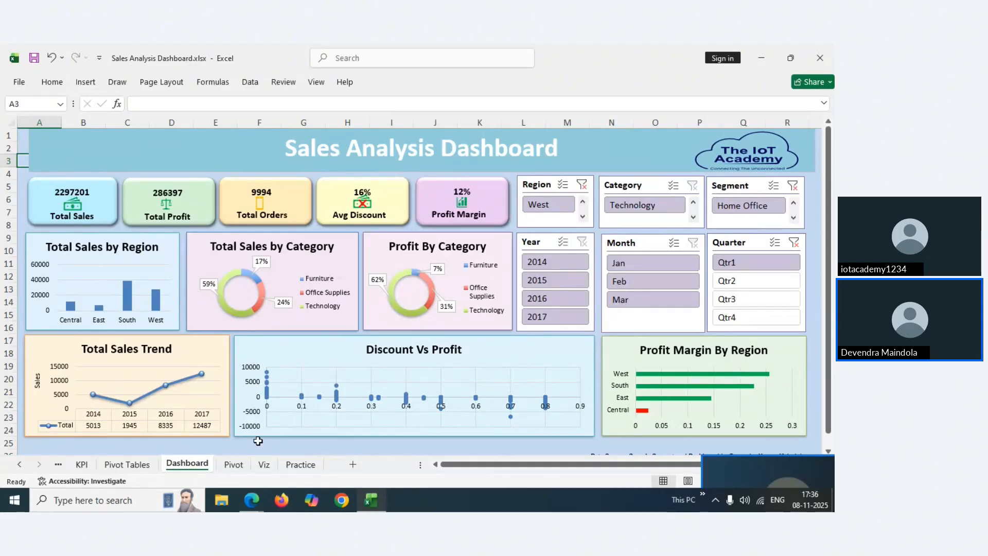
mouse_move(252, 501)
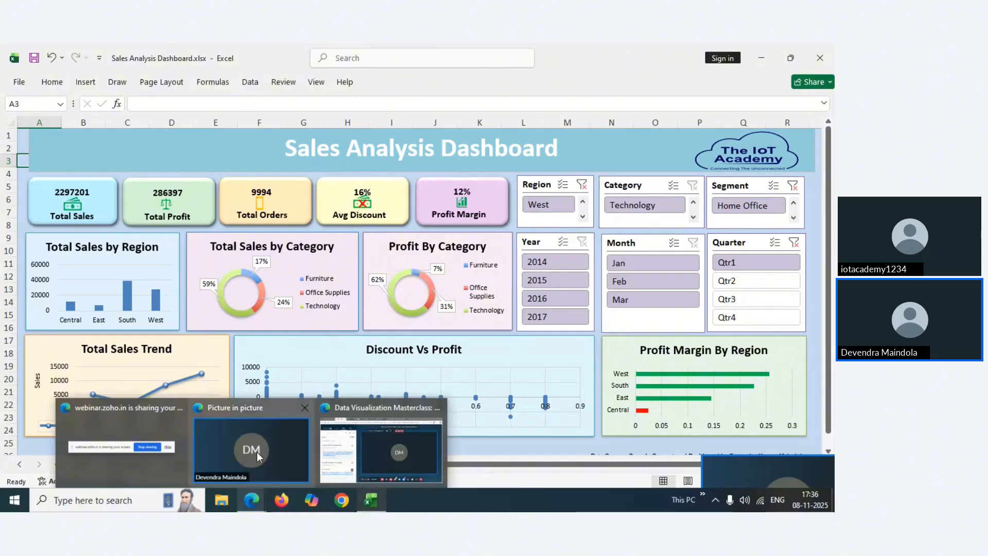
Back in the webinar, review the attendee list and Q&A questions without sending any message
click(370, 445)
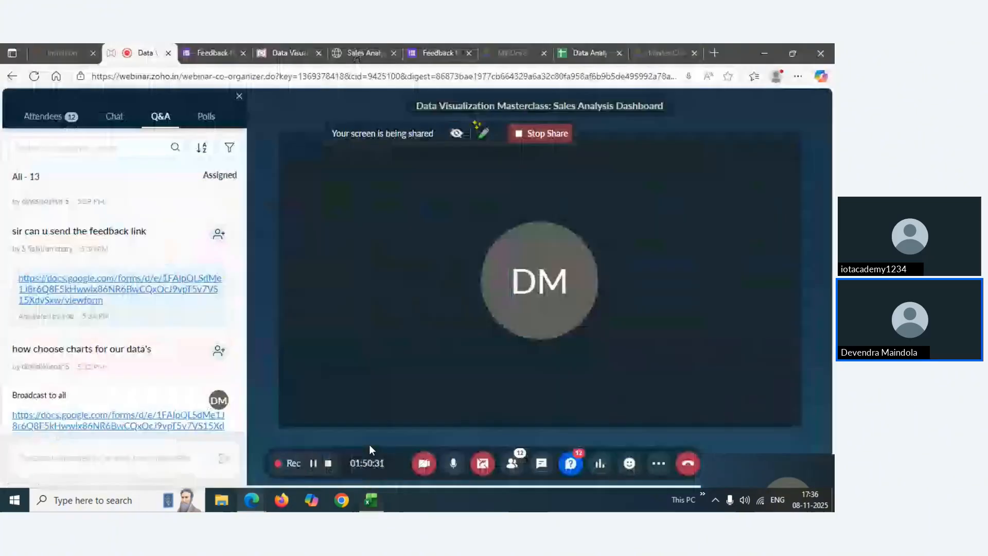
click(512, 463)
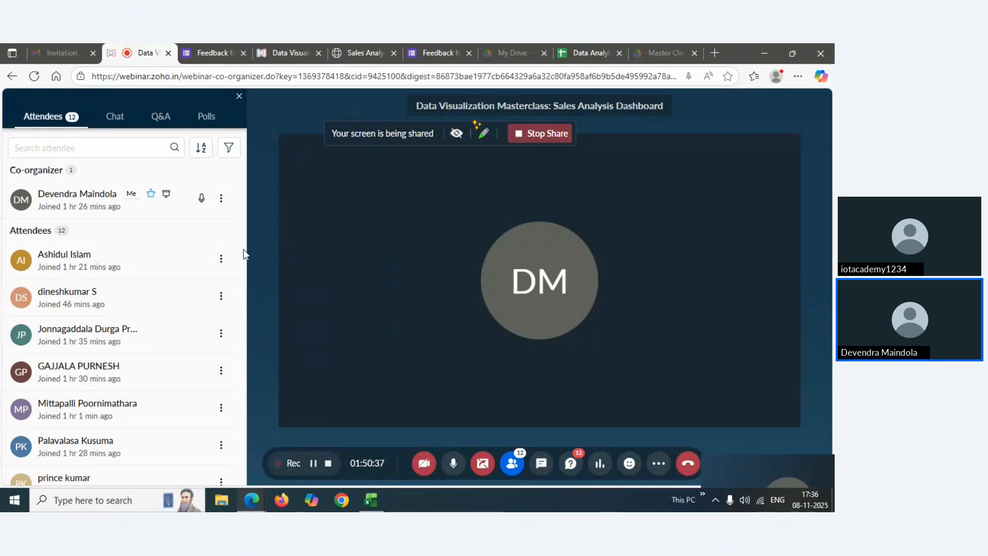
drag(243, 249, 257, 449)
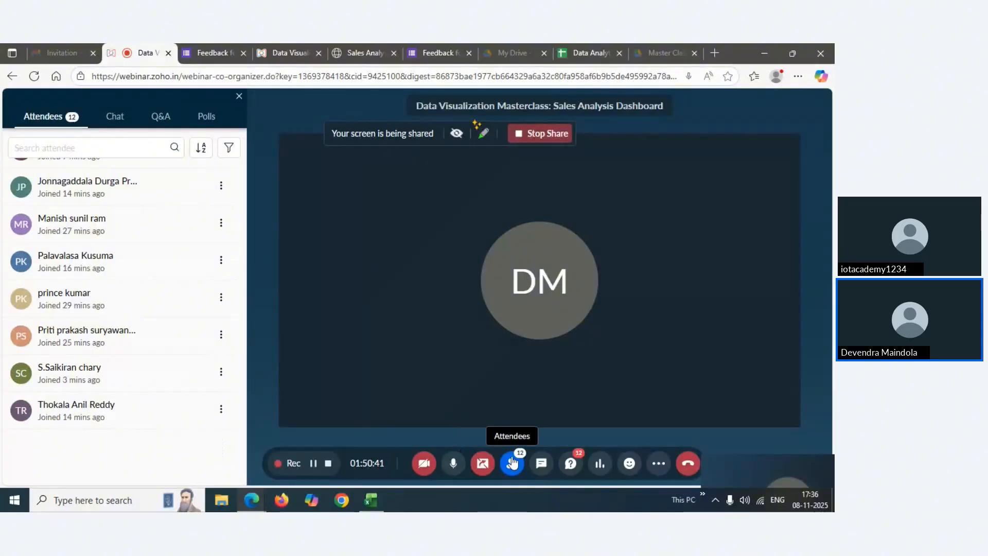
click(570, 463)
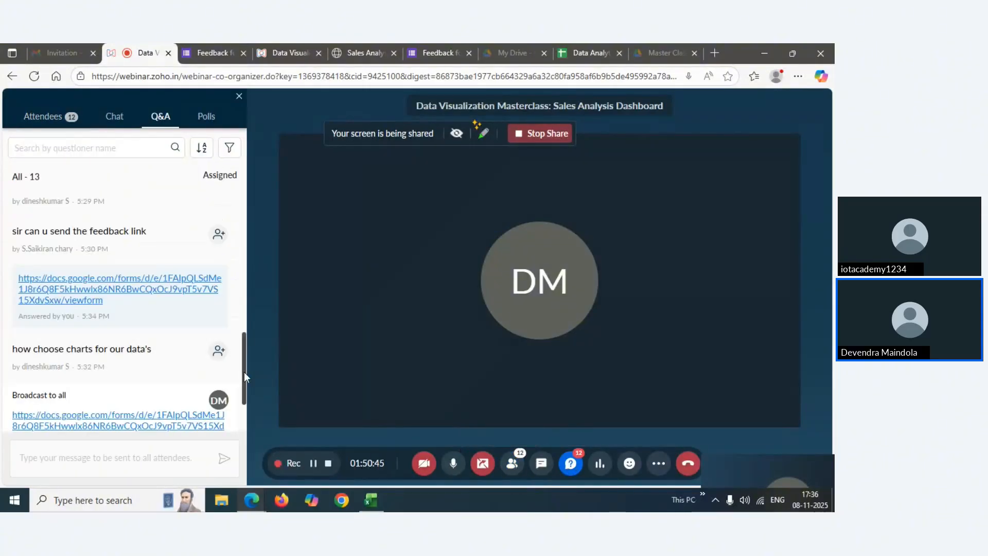
drag(244, 372, 248, 404)
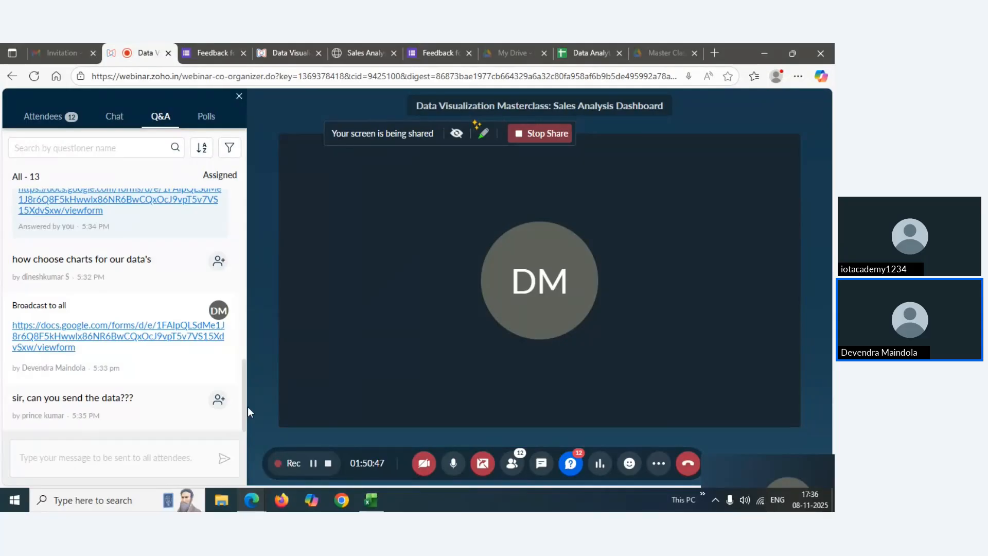
click(71, 454)
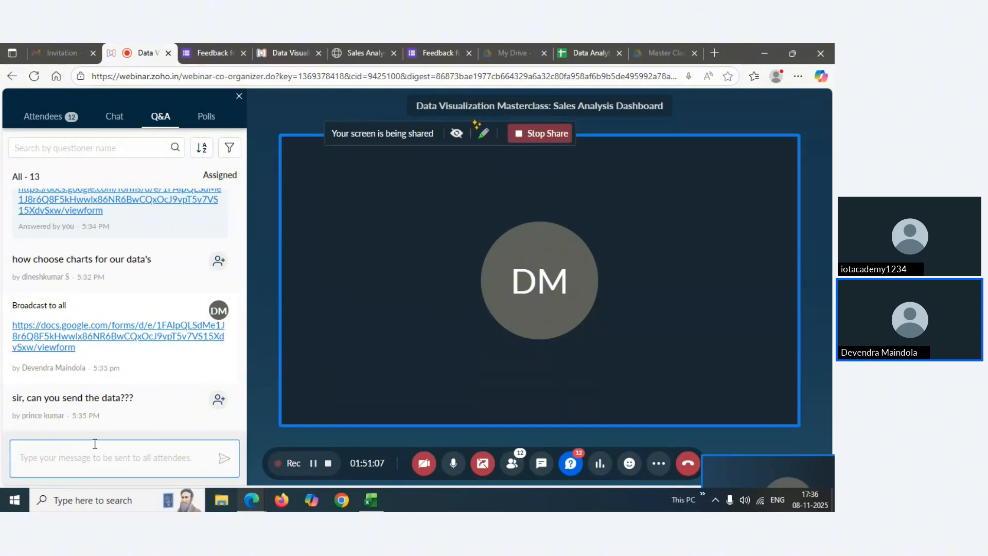
click(243, 380)
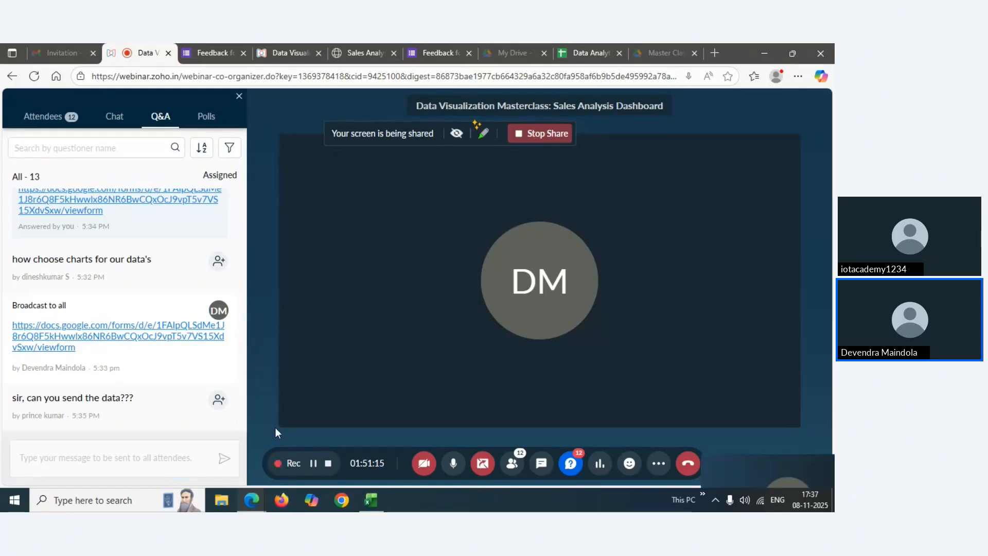
Refresh the Q&A panel and read the new questions, including data analytics versus data science
click(576, 468)
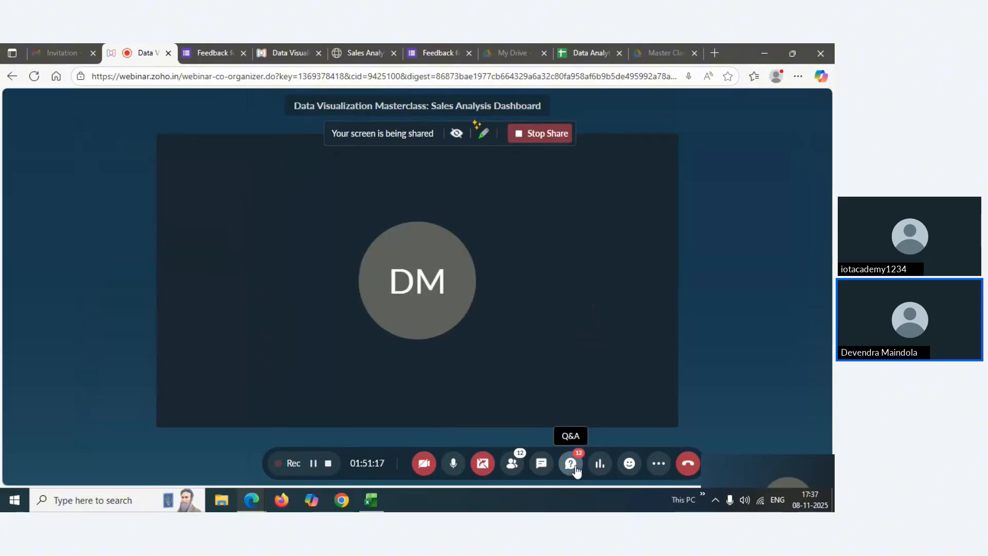
click(576, 468)
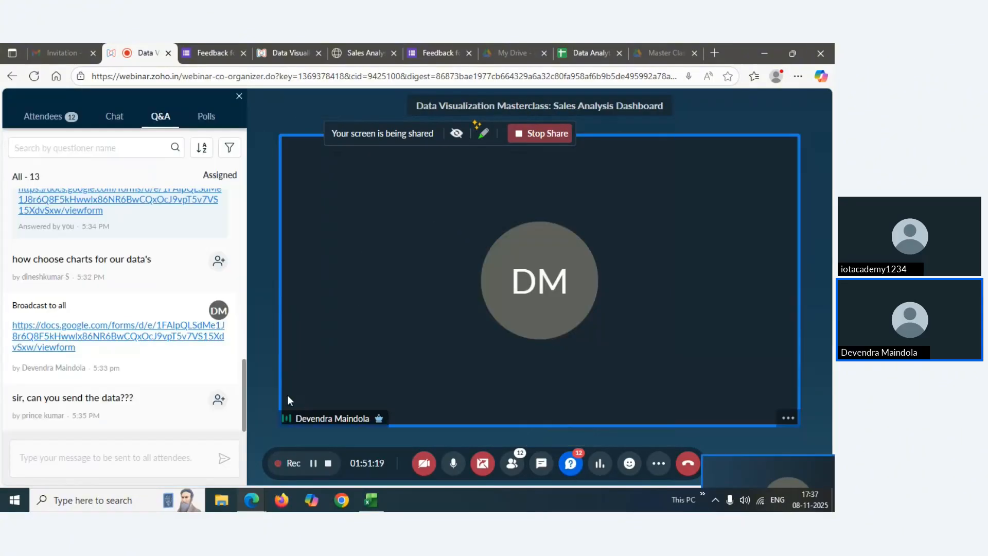
drag(245, 393, 258, 420)
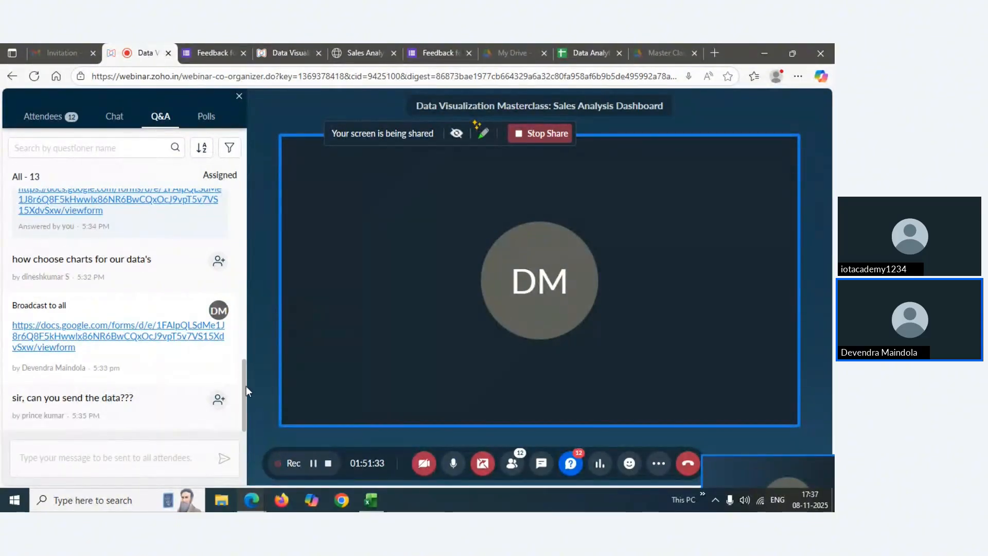
mouse_move(227, 406)
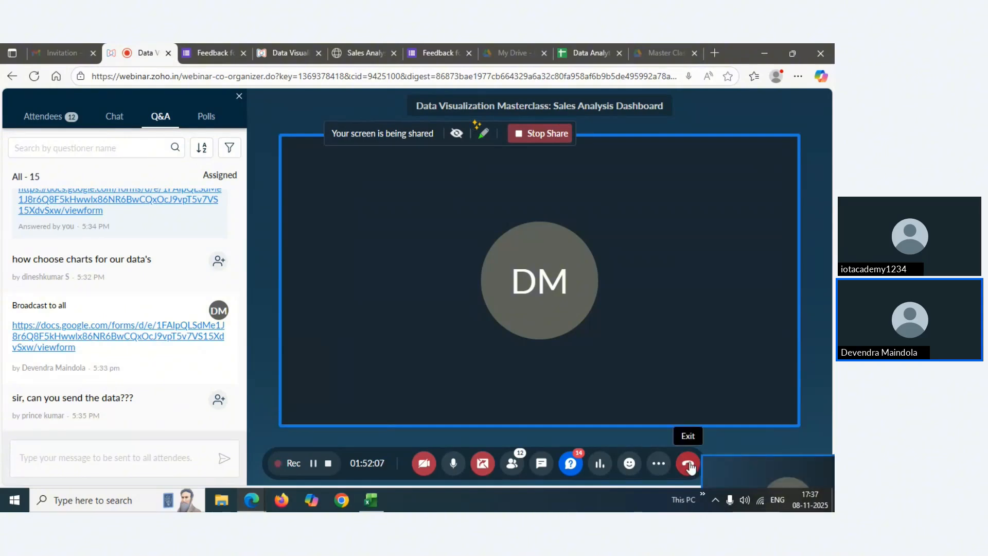
click(574, 474)
click(571, 464)
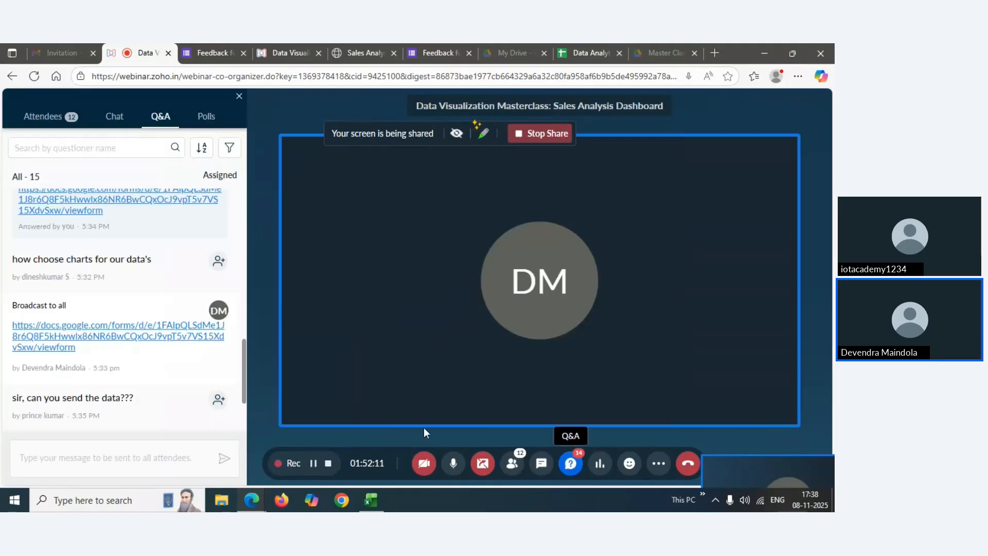
drag(243, 366, 245, 401)
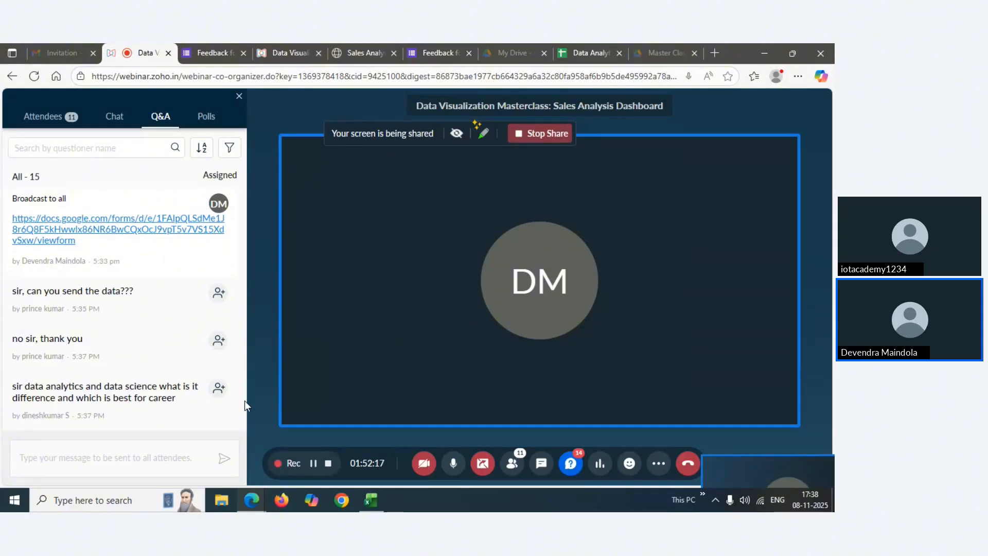
mouse_move(29, 408)
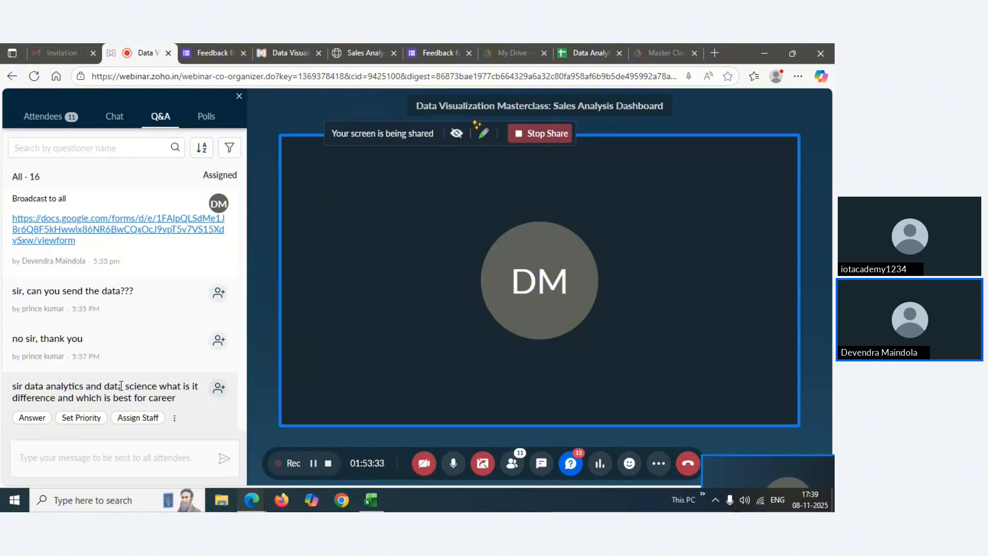
Refresh the Q&A panel and scroll to the newest questions: the 6 pm sessions request and the thank-you
click(64, 458)
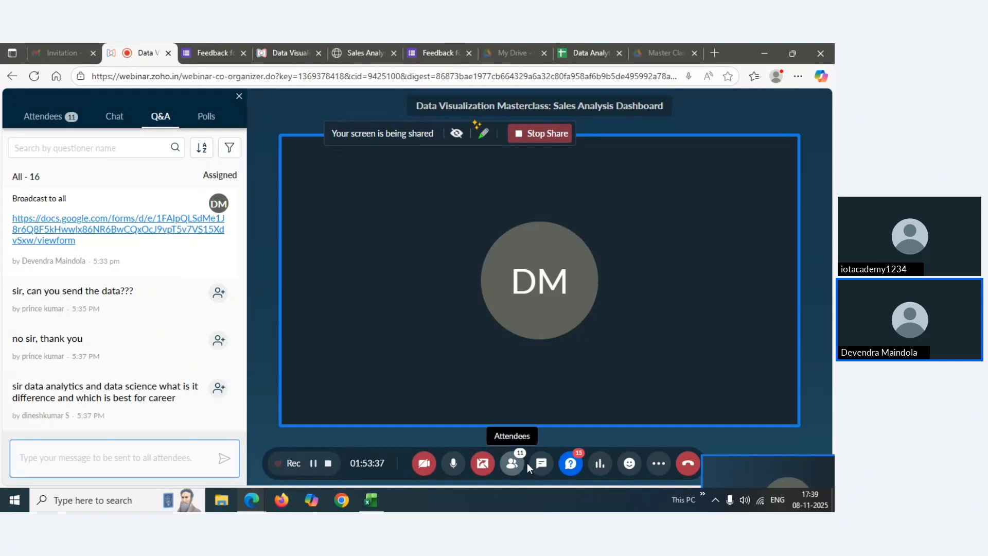
click(570, 464)
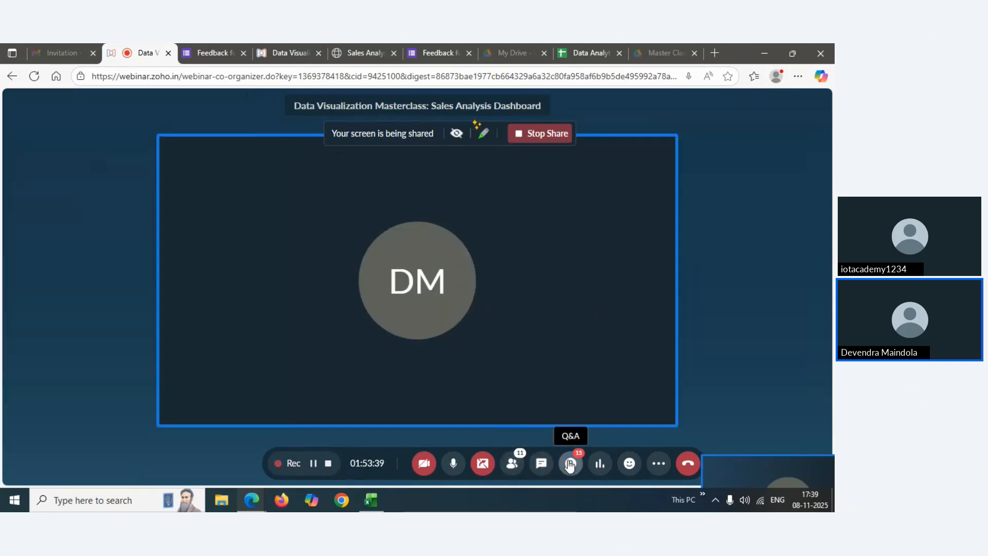
click(570, 463)
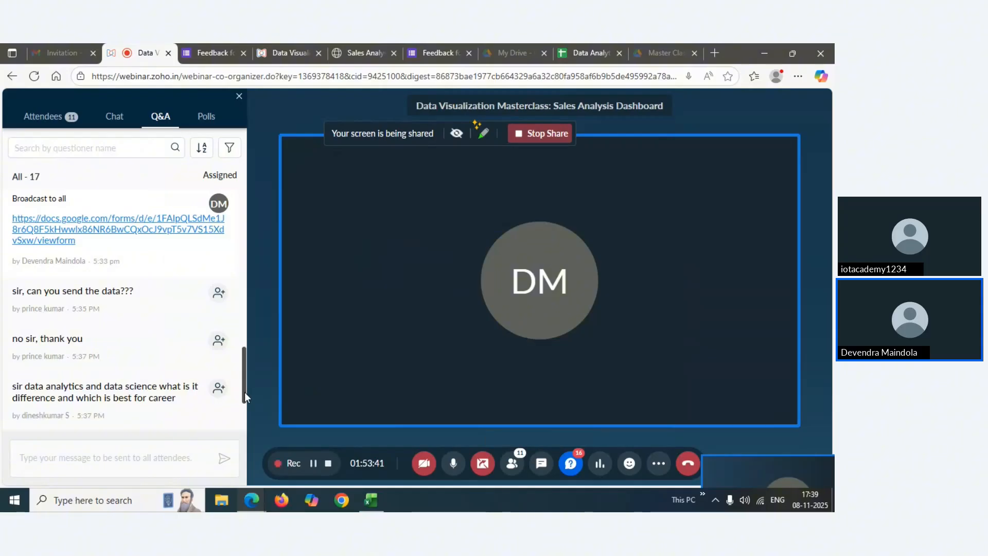
drag(244, 393, 243, 406)
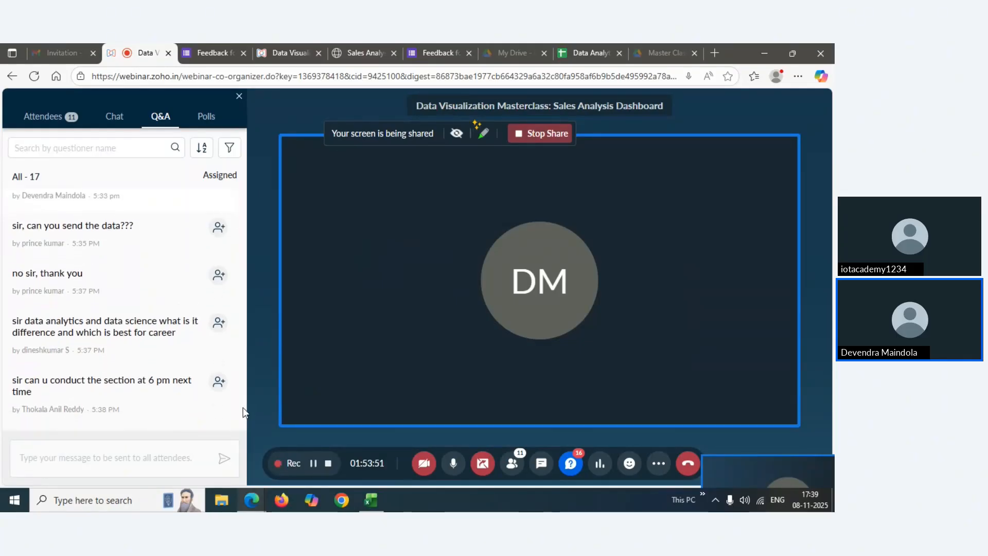
scroll(242, 411, down, 1)
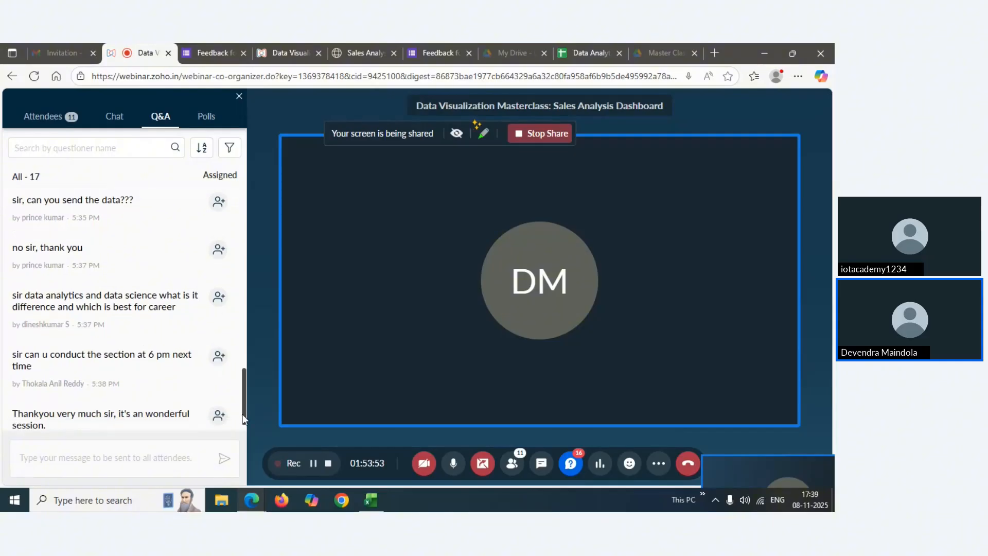
drag(242, 415, 243, 422)
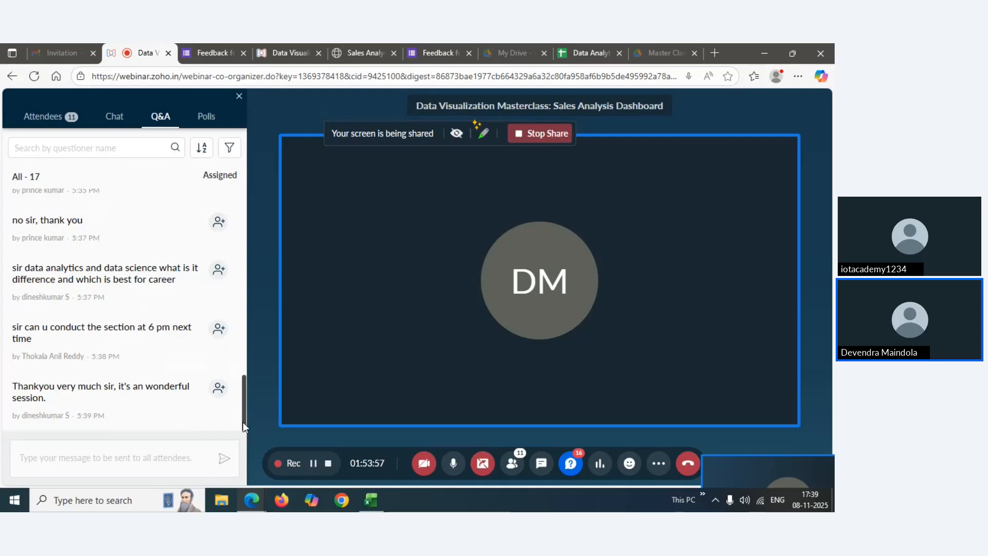
mouse_move(243, 422)
mouse_down()
mouse_move(244, 383)
mouse_move(246, 428)
mouse_up()
Refresh the Q&A panel, then use the red Exit button to get the End webinar confirmation
click(570, 464)
click(570, 465)
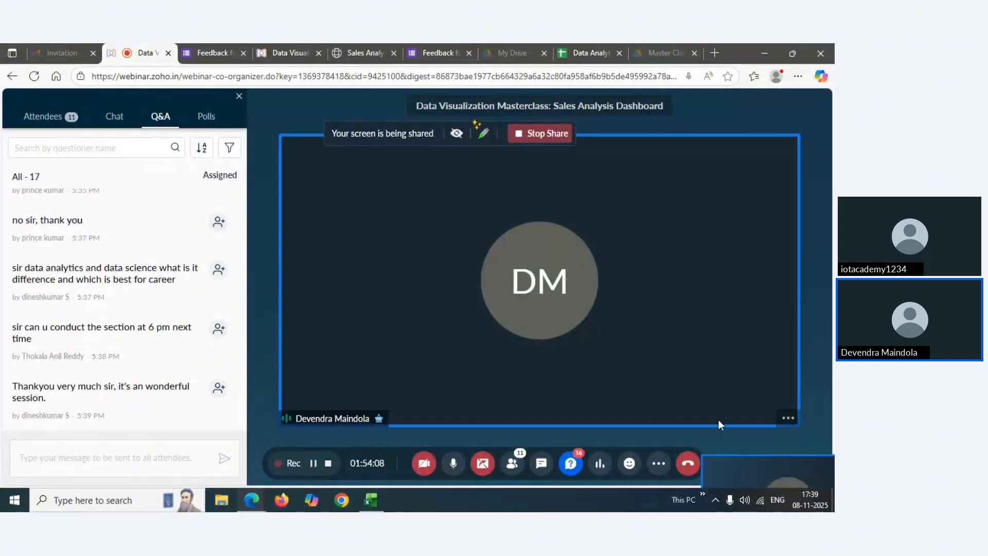
click(688, 463)
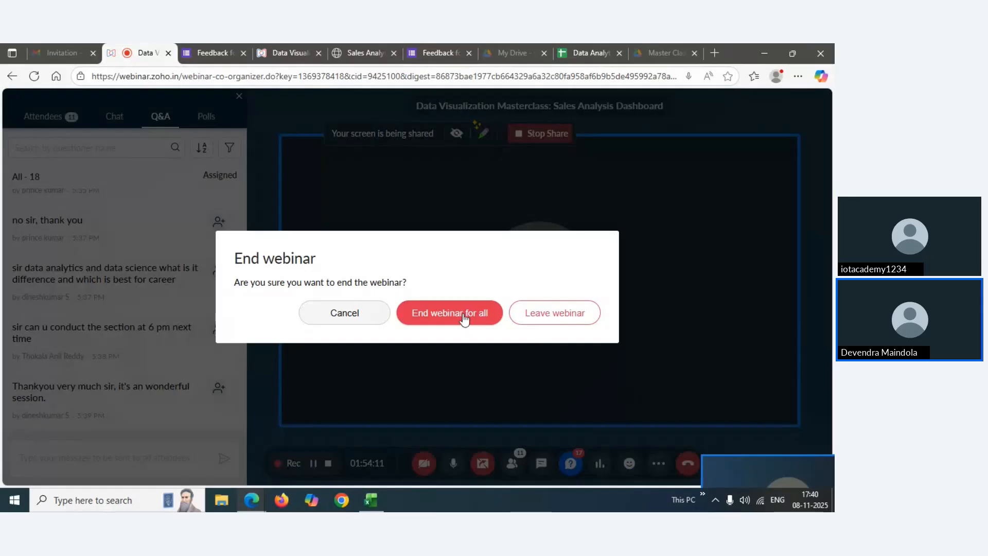